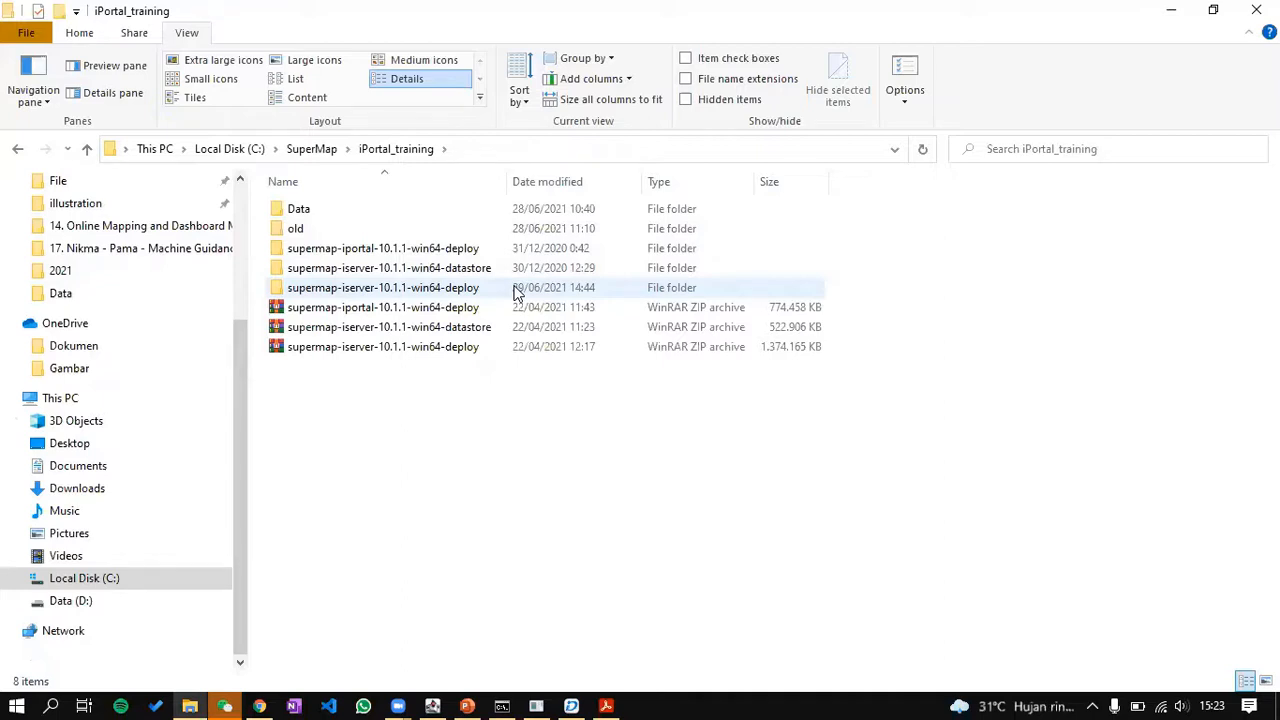
Step: Run the startup batch file in the iServer deploy bin folder and bring up its port-8090 console
double_click(517, 292)
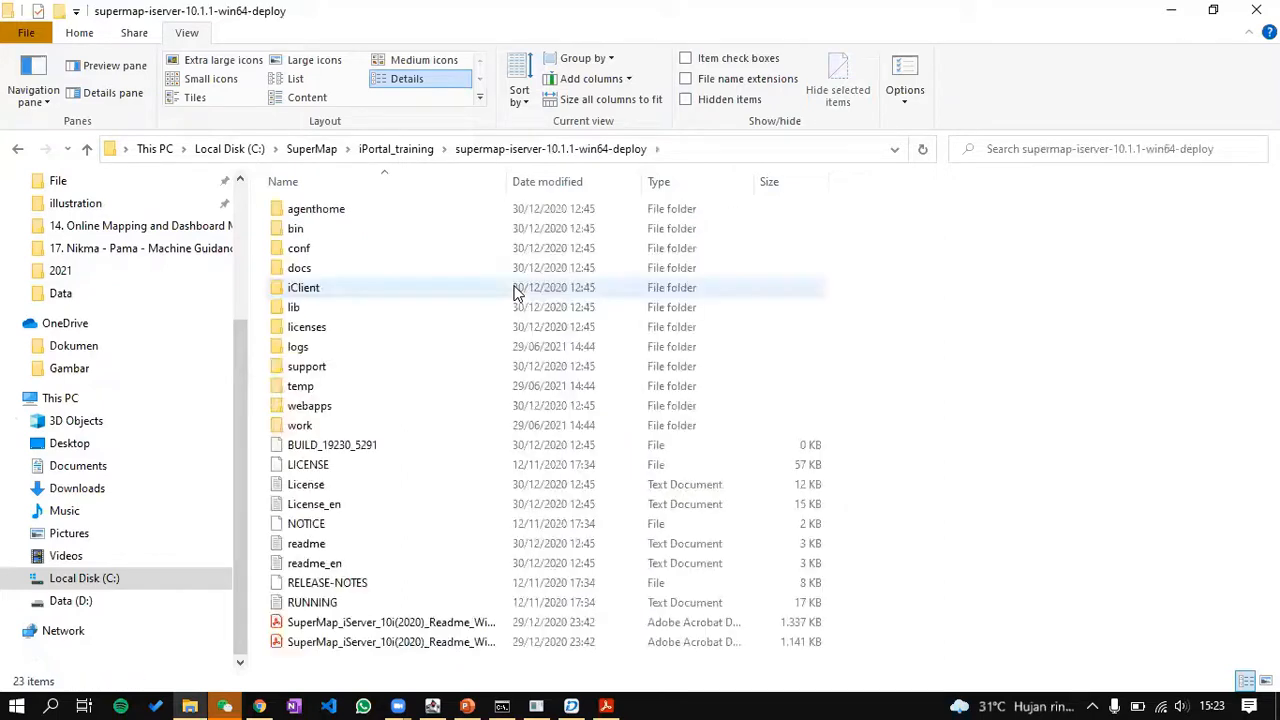
left_click(482, 700)
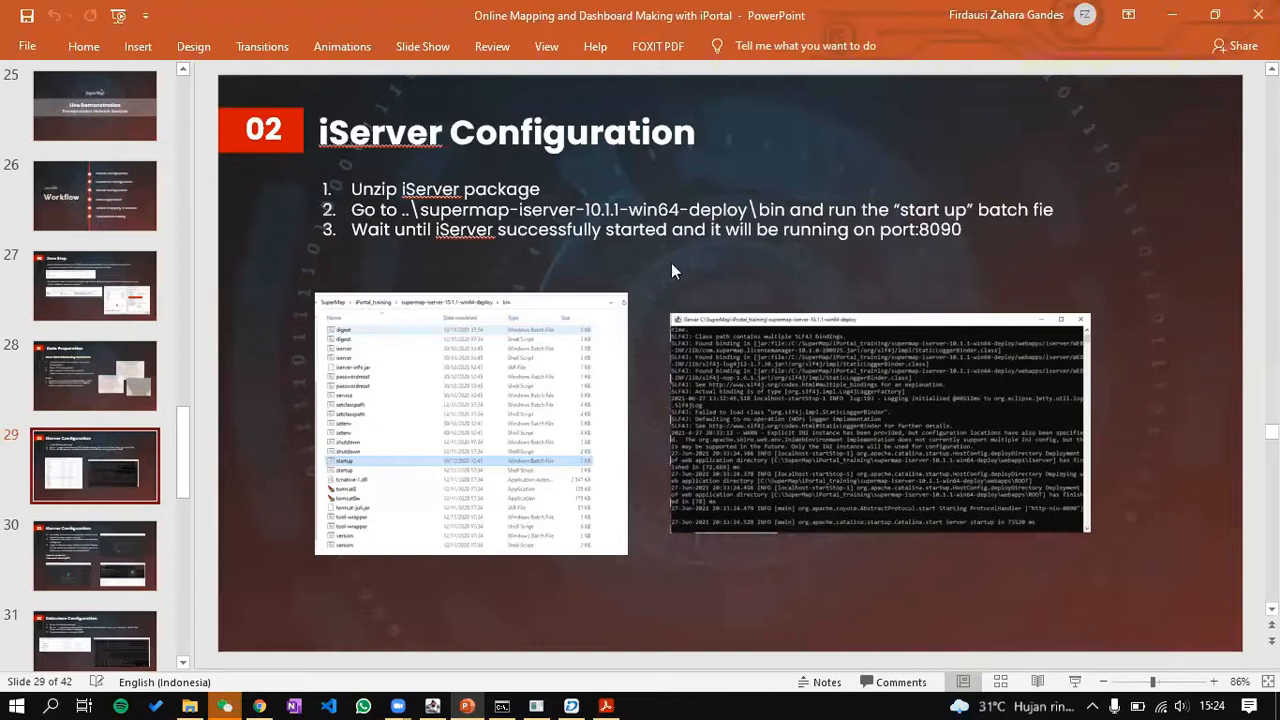
key("alt+Tab")
double_click(366, 234)
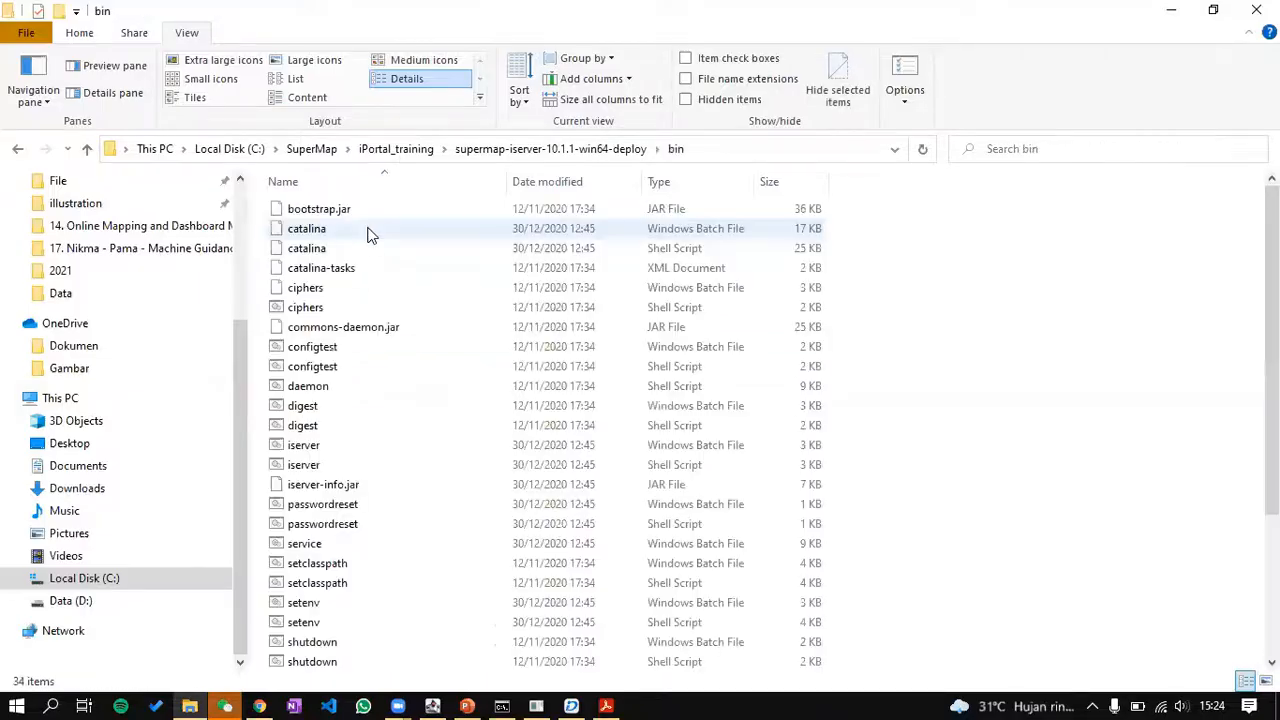
scroll(366, 520, "down", 4)
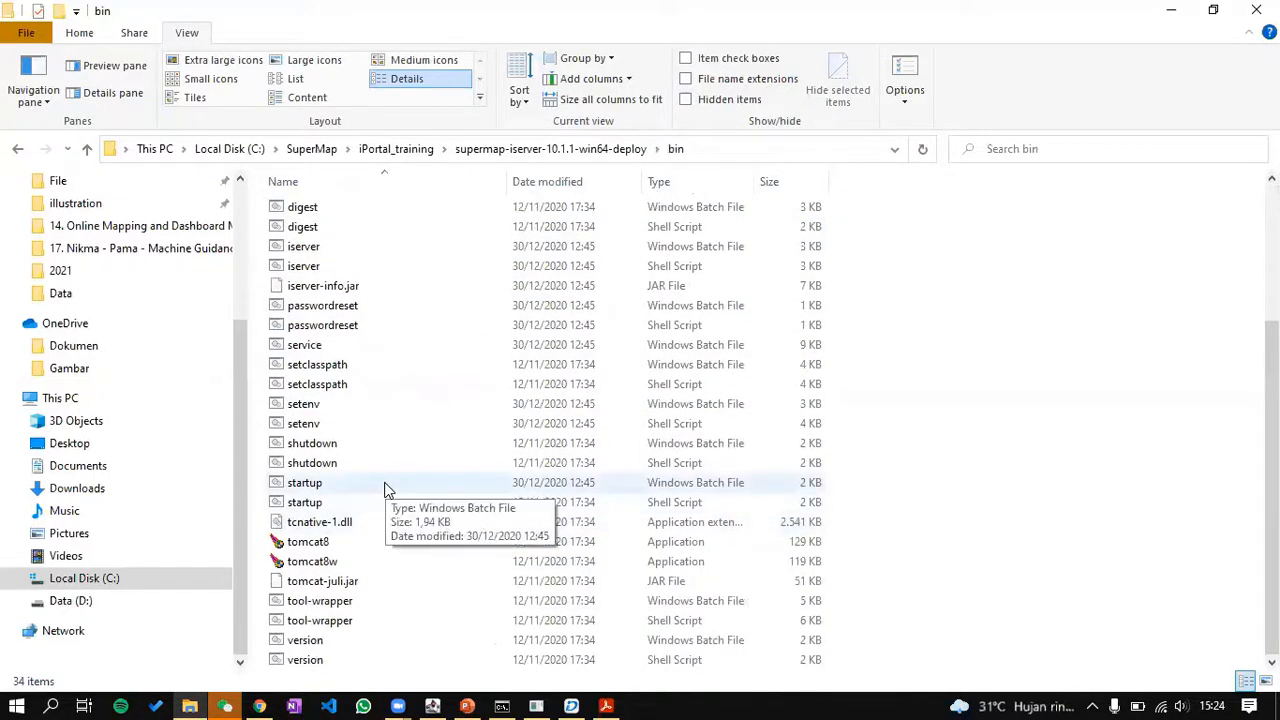
left_click(658, 488)
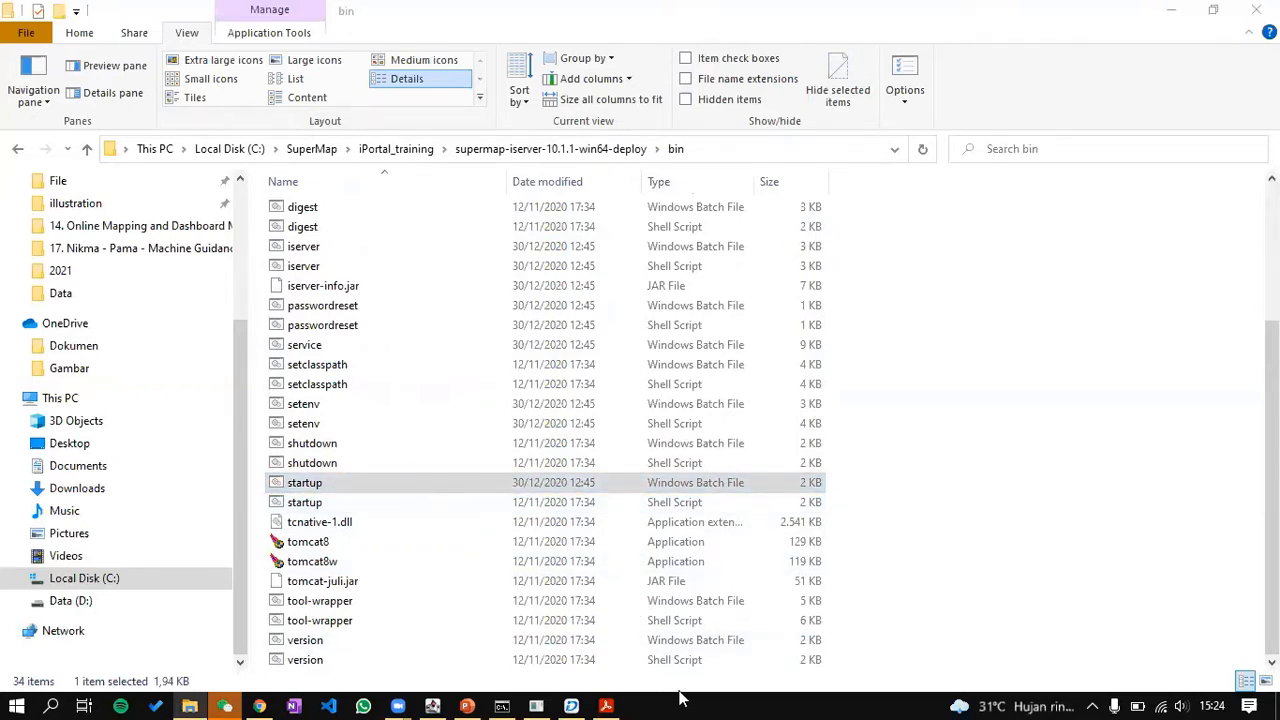
left_click(432, 706)
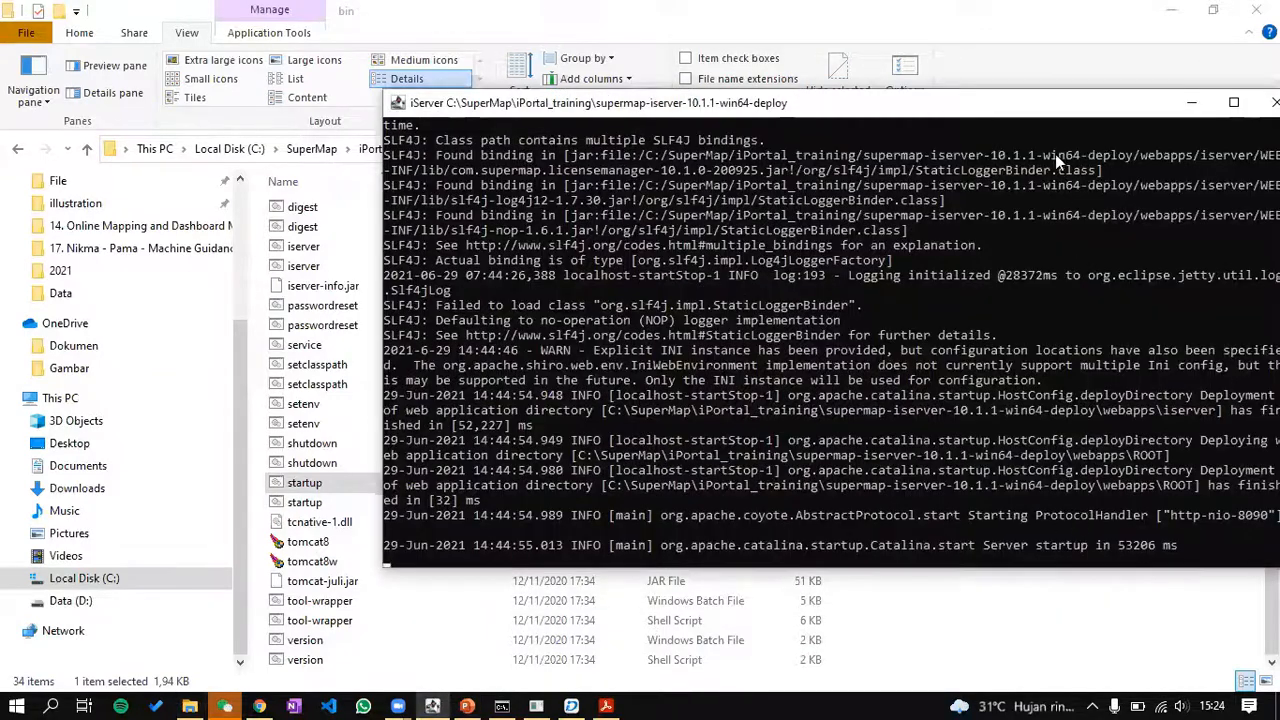
Step: Move and minimize the iServer console, hide the Google Doc, and open a new Chrome window
left_click_drag(1016, 113, 824, 71)
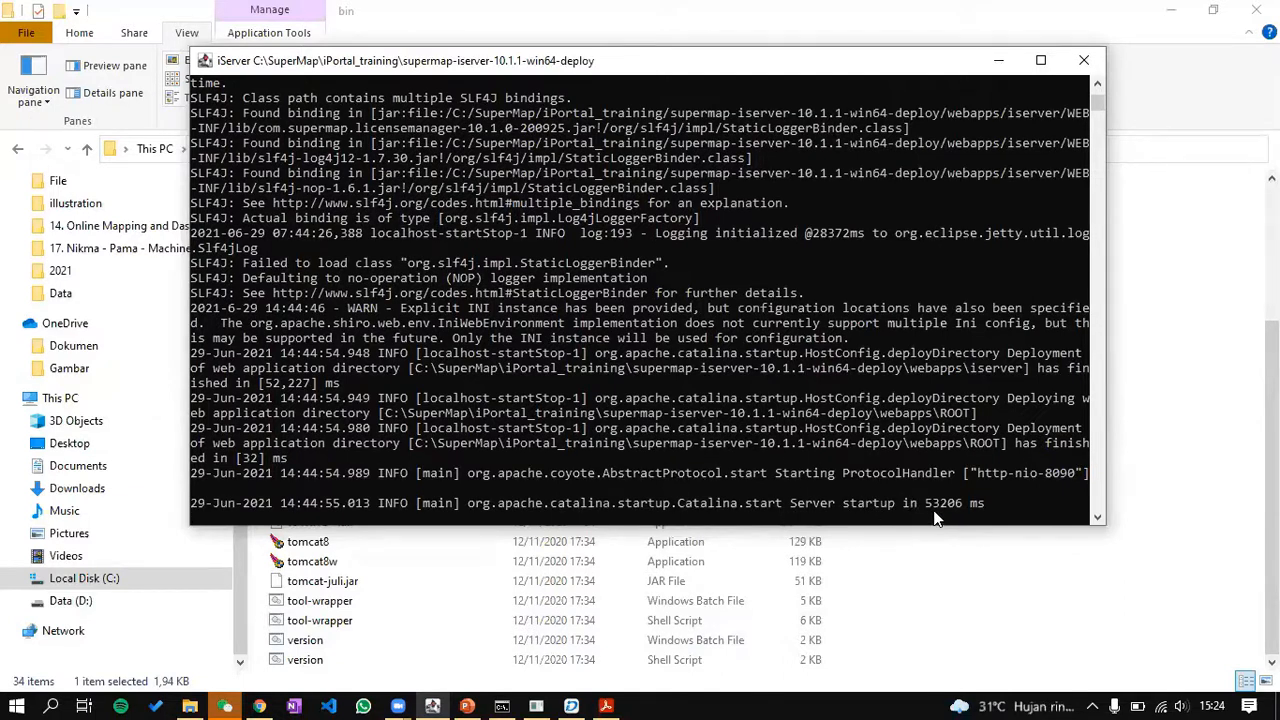
left_click(1001, 59)
left_click(259, 706)
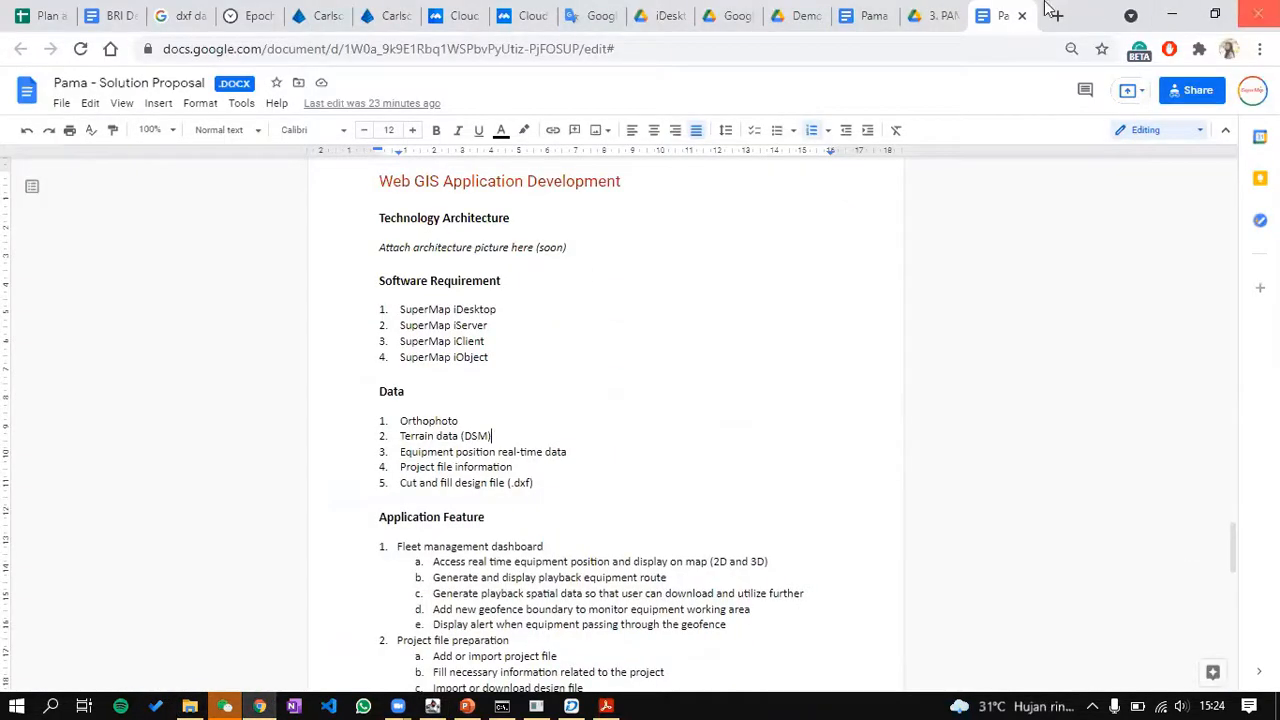
left_click(268, 704)
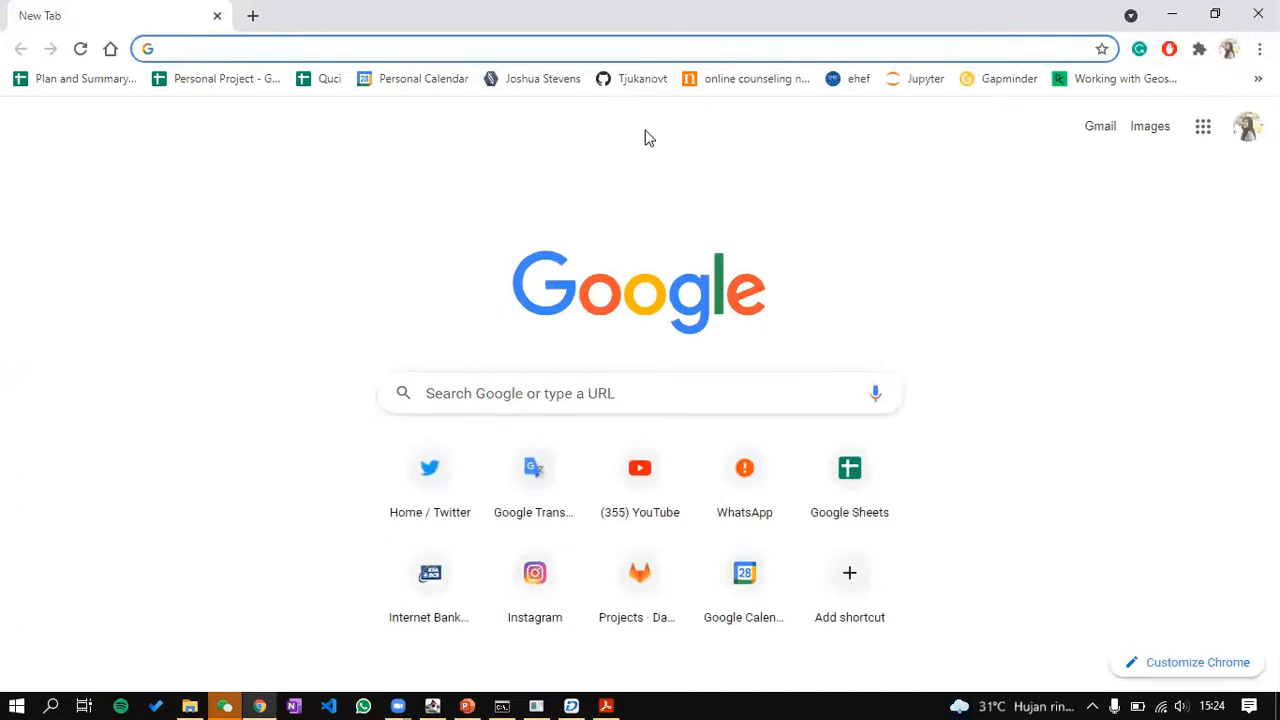
Step: Copy the DataStore address from the DataStore console log, then minimize the console
left_click(470, 704)
scroll(135, 392, "up", 5)
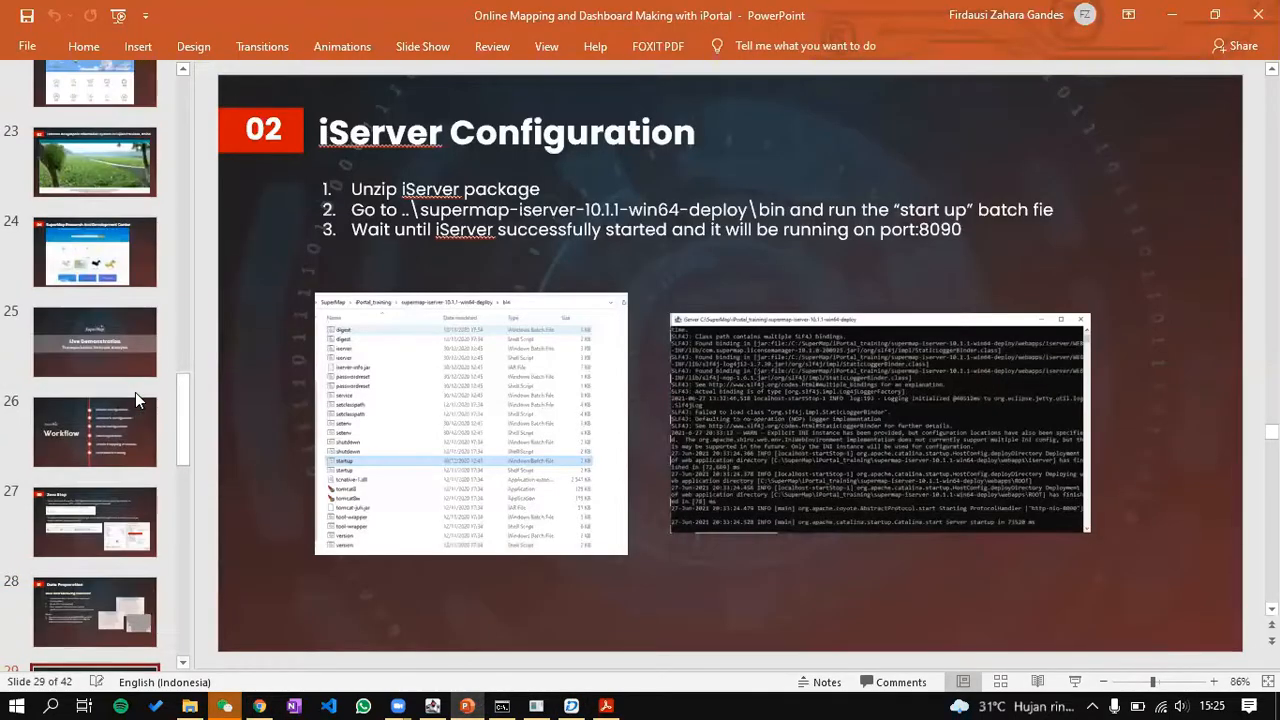
scroll(135, 392, "up", 2)
scroll(135, 392, "down", 3)
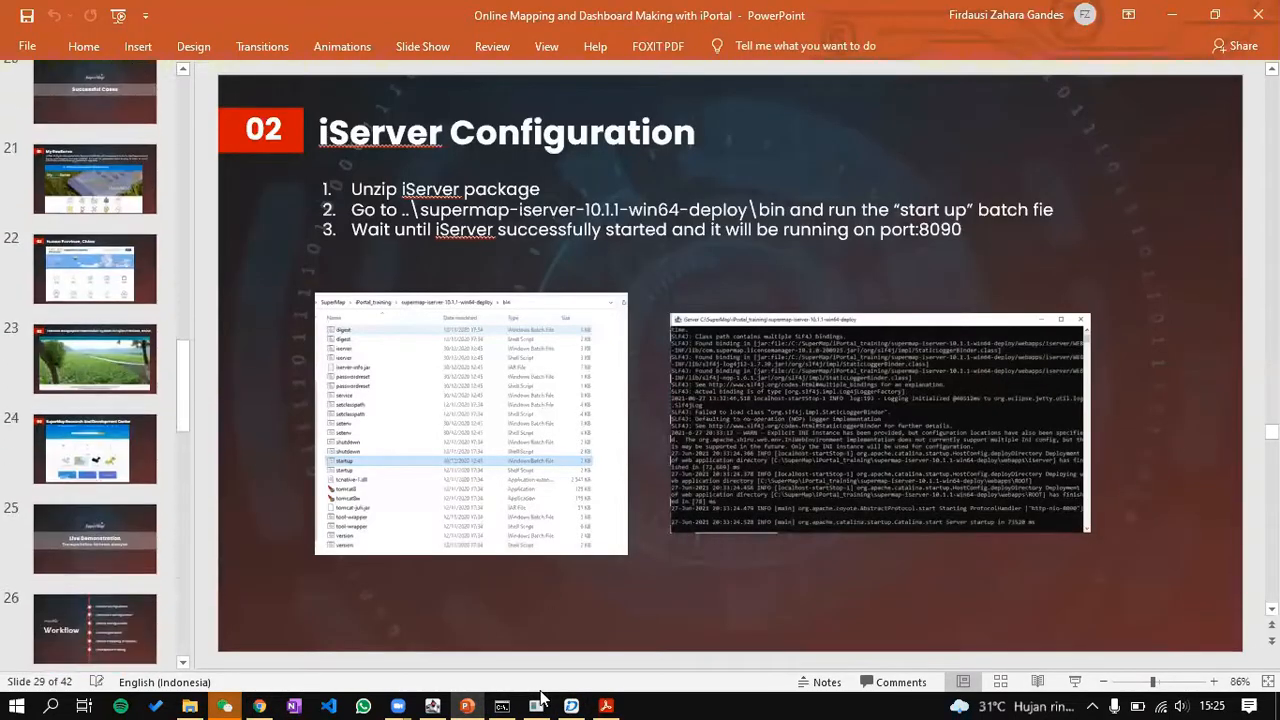
left_click(536, 706)
left_click(501, 706)
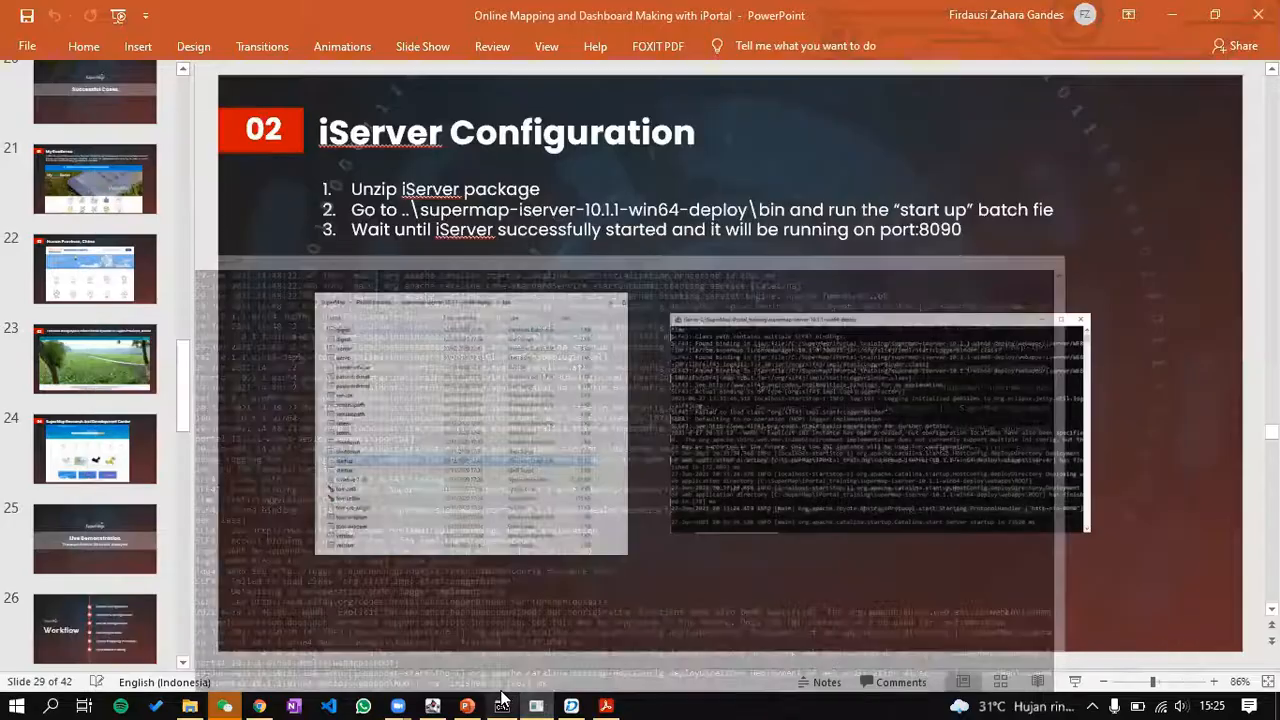
left_click(501, 706)
left_click(501, 706)
left_click_drag(980, 582, 812, 590)
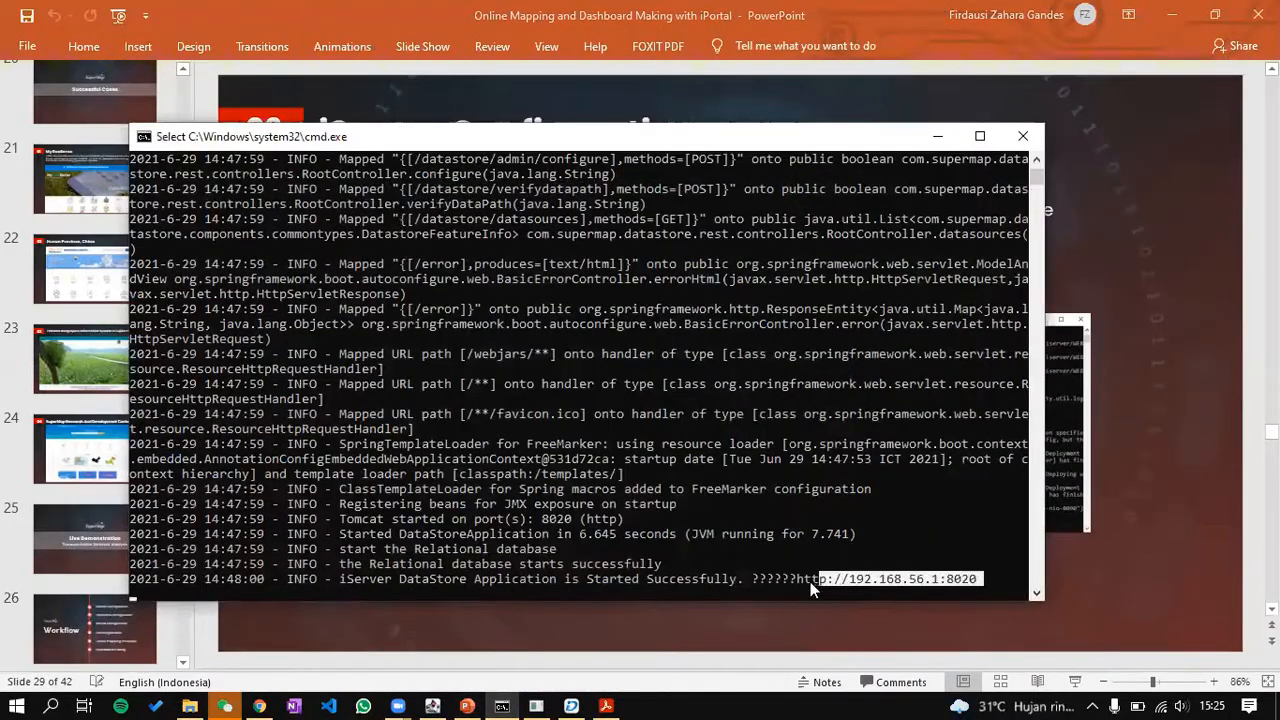
right_click(862, 527)
left_click(935, 140)
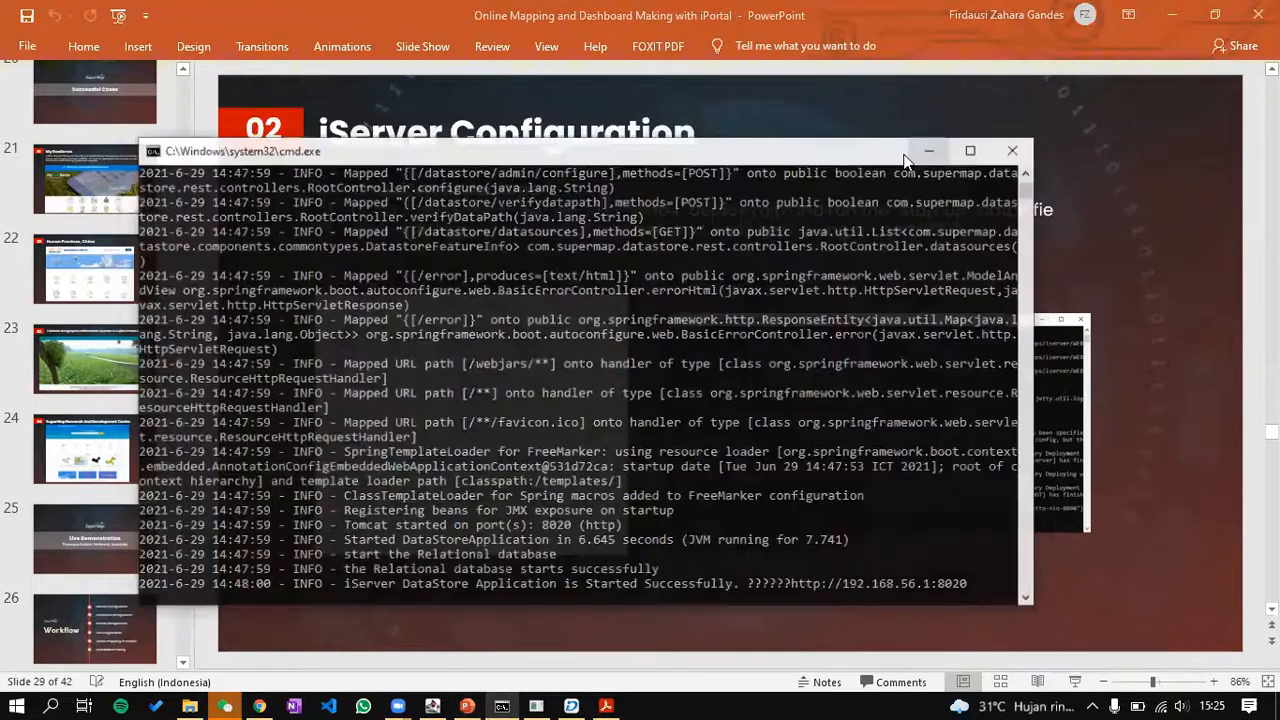
Step: Paste the address into Chrome with port 8020 changed to 8090 and load the setup page
key("alt+Tab")
left_click(924, 184)
left_click(336, 48)
type("http://192.168.56.1:8020")
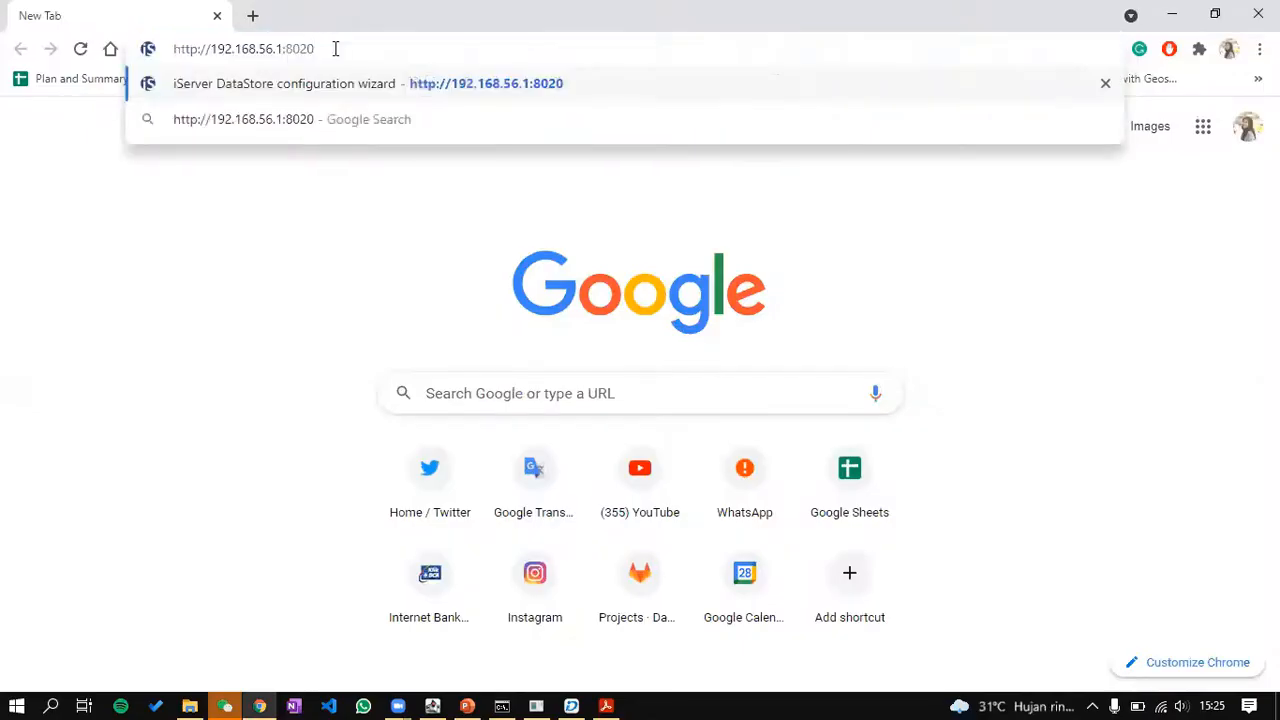
key("BackSpace")
key("BackSpace")
type("90")
key("Return")
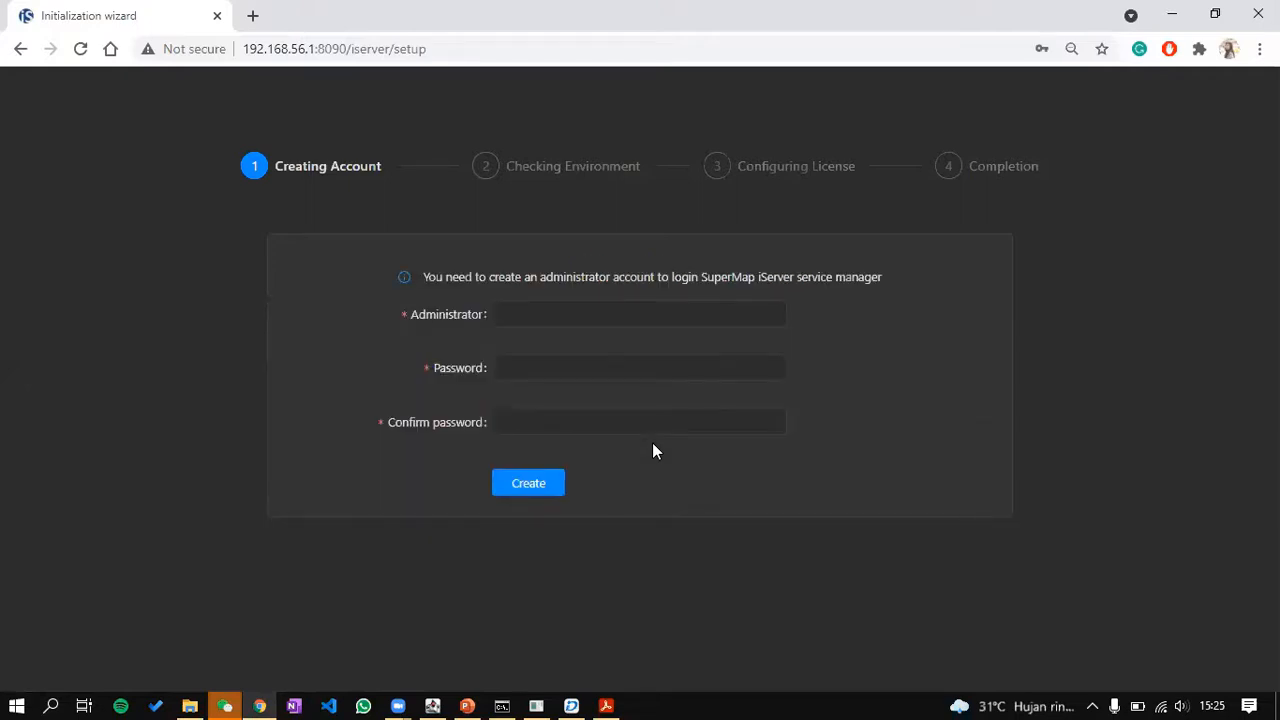
Step: Create the administrator 'admin' with a 9-character password, save it in Chrome, and return to the slides
left_click(634, 305)
type("admin")
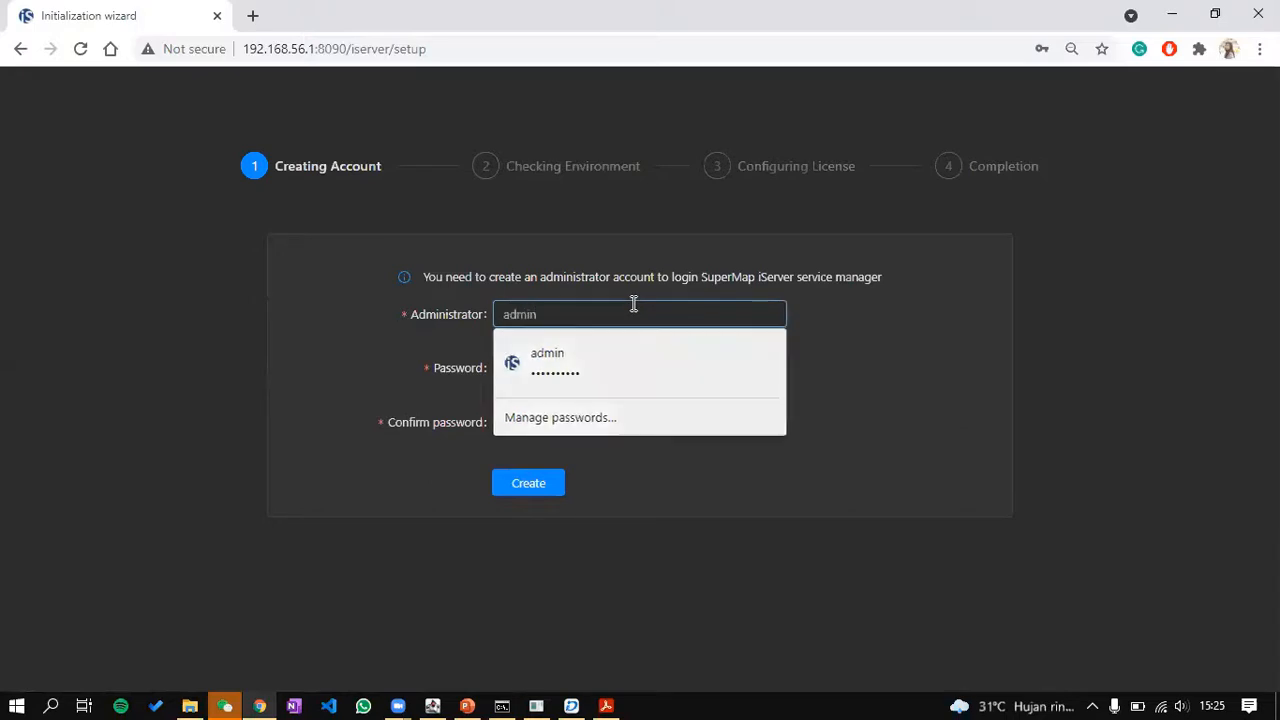
key("Tab")
type("•••••")
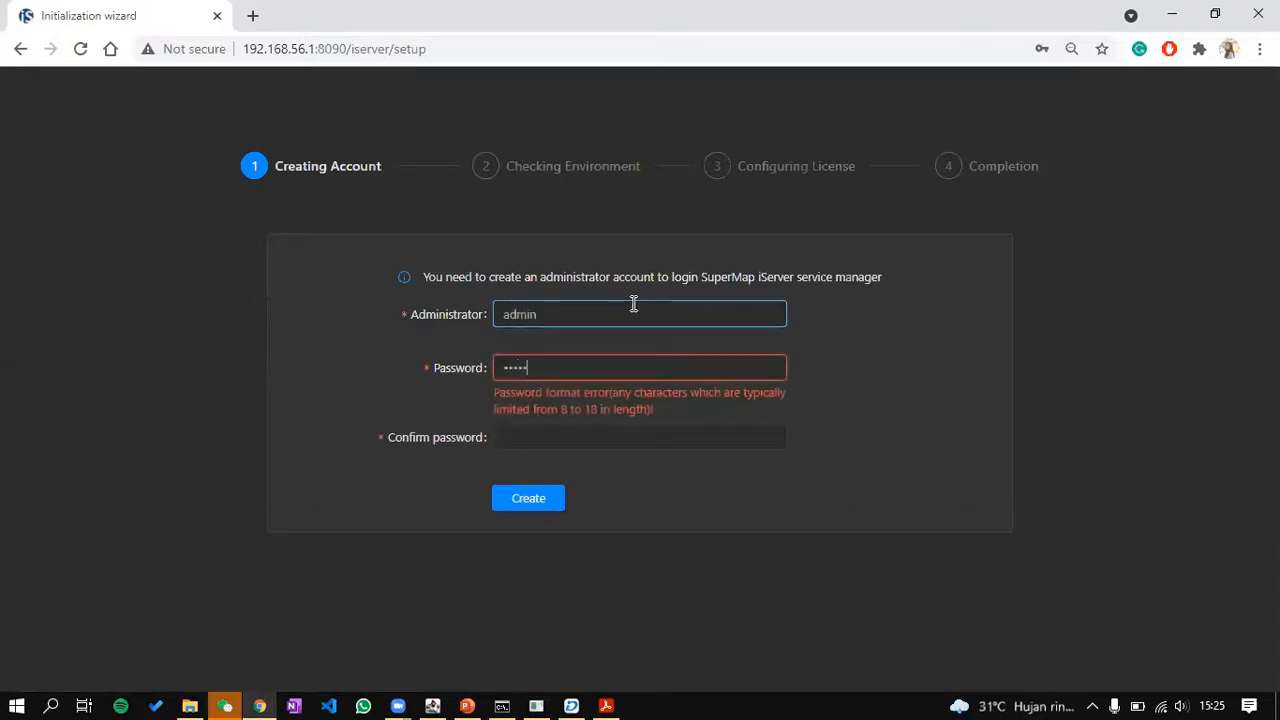
key("ctrl+a")
type("•••••••••")
key("Tab")
type("•••••••••")
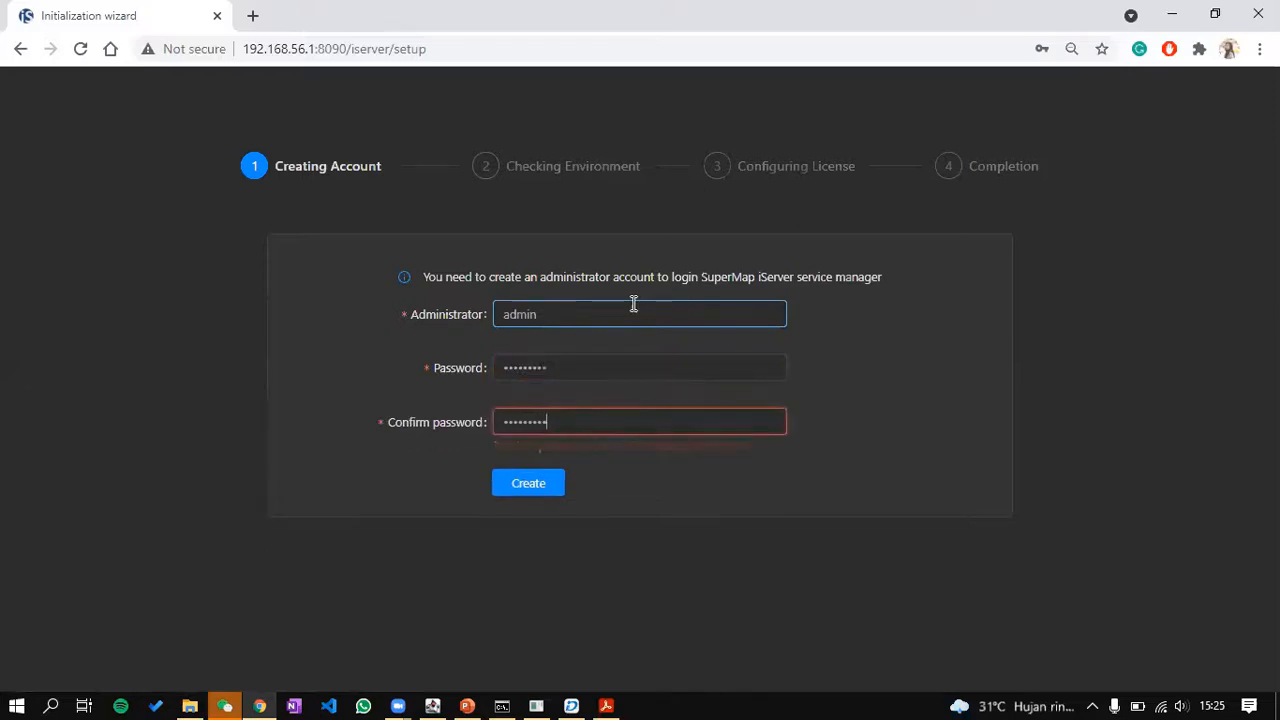
left_click(543, 487)
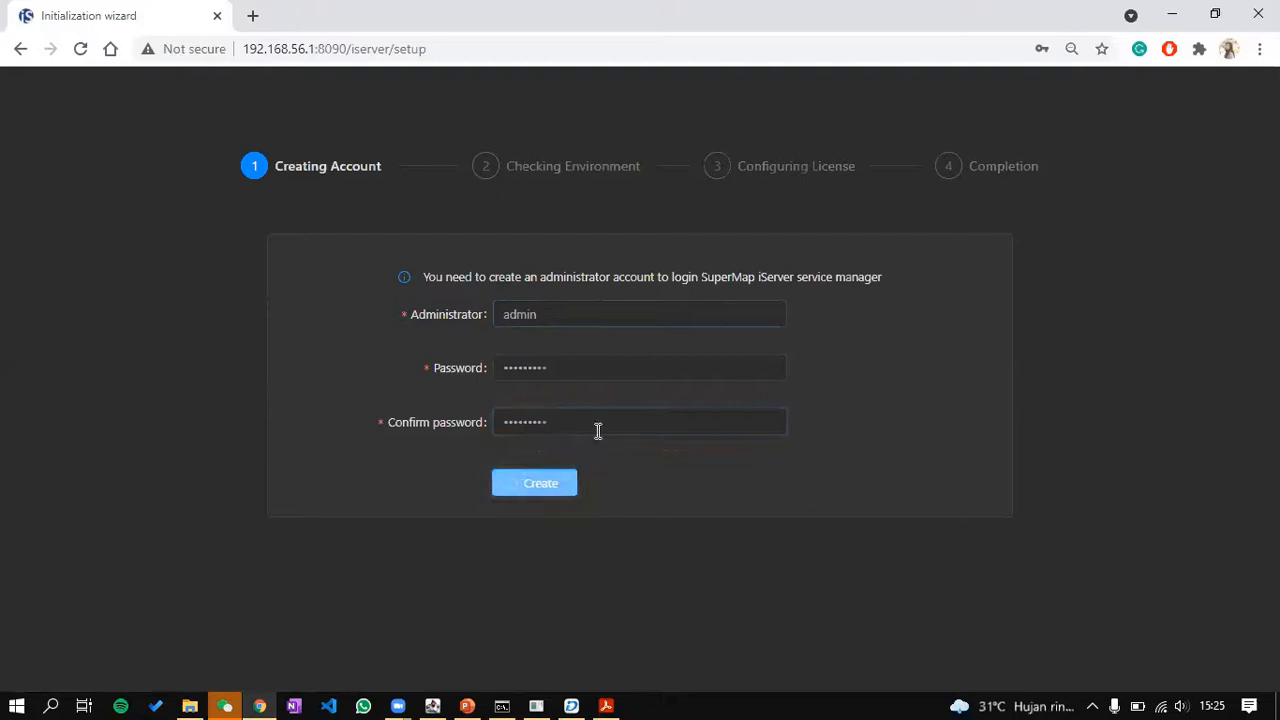
left_click(960, 361)
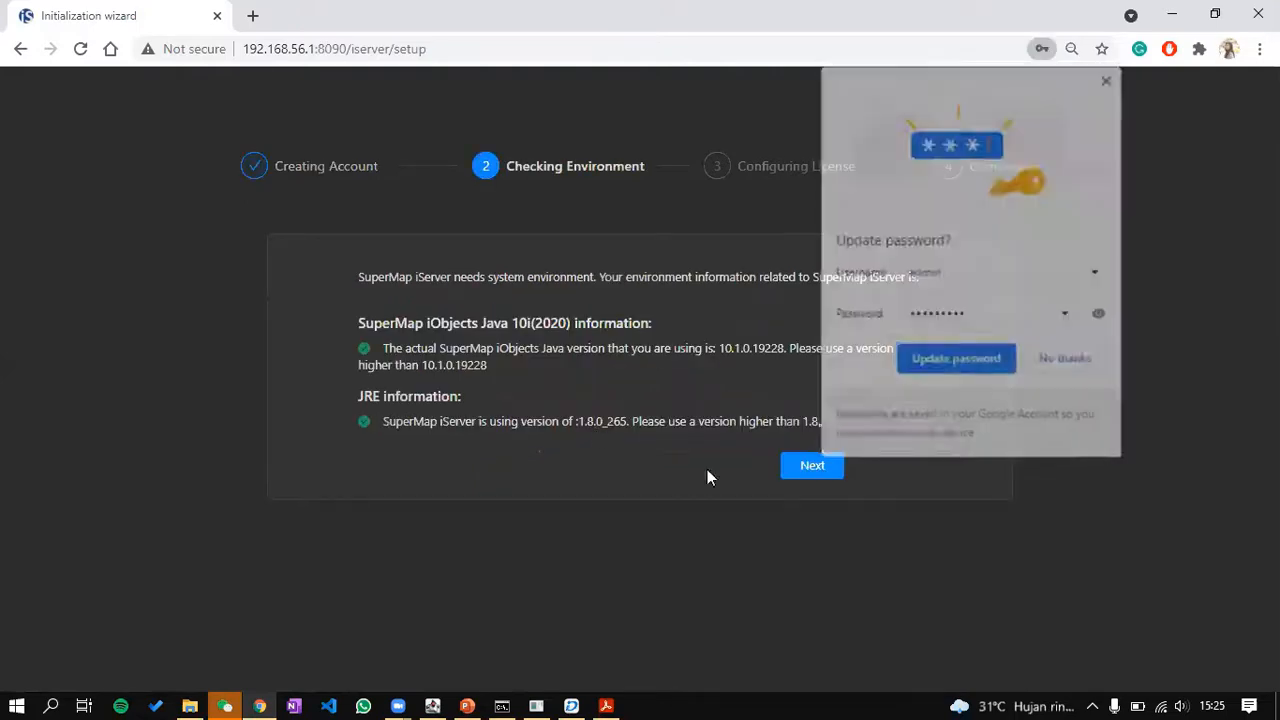
left_click(467, 705)
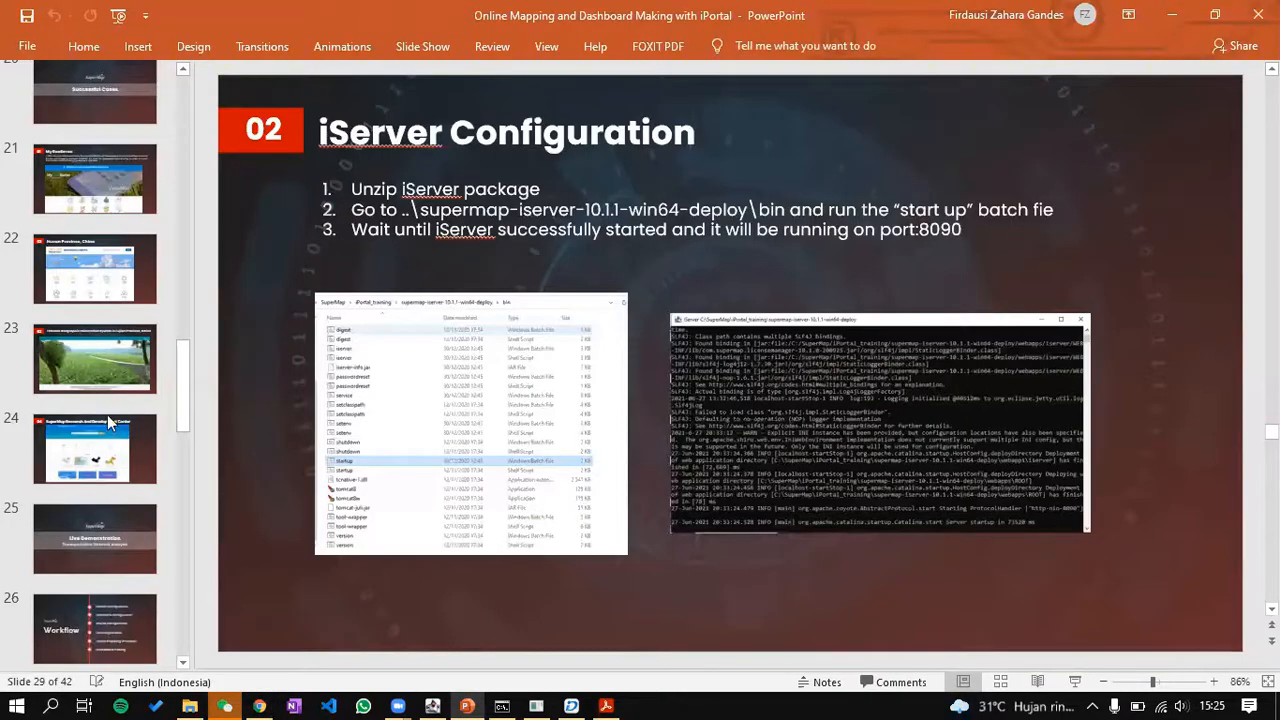
Step: Show slide 30, highlight its Username and Password lines, and switch back to the setup wizard
scroll(107, 426, "down", 5)
left_click(103, 589)
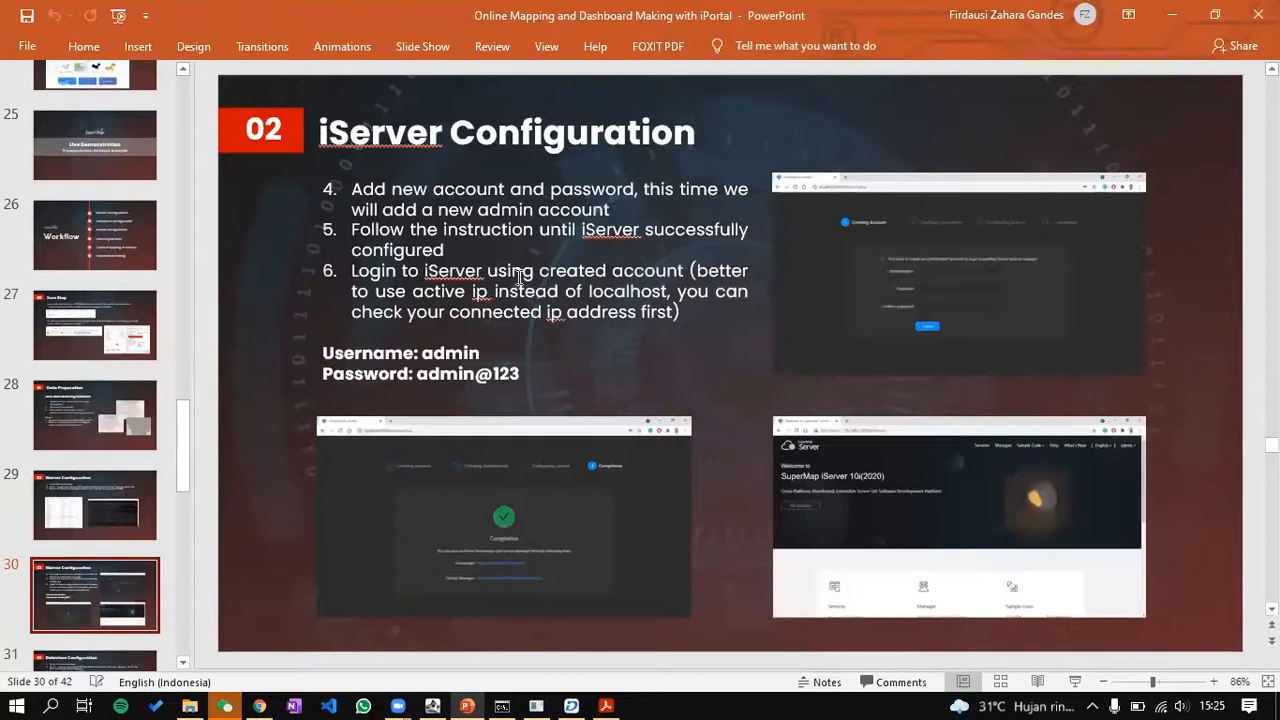
left_click(395, 347)
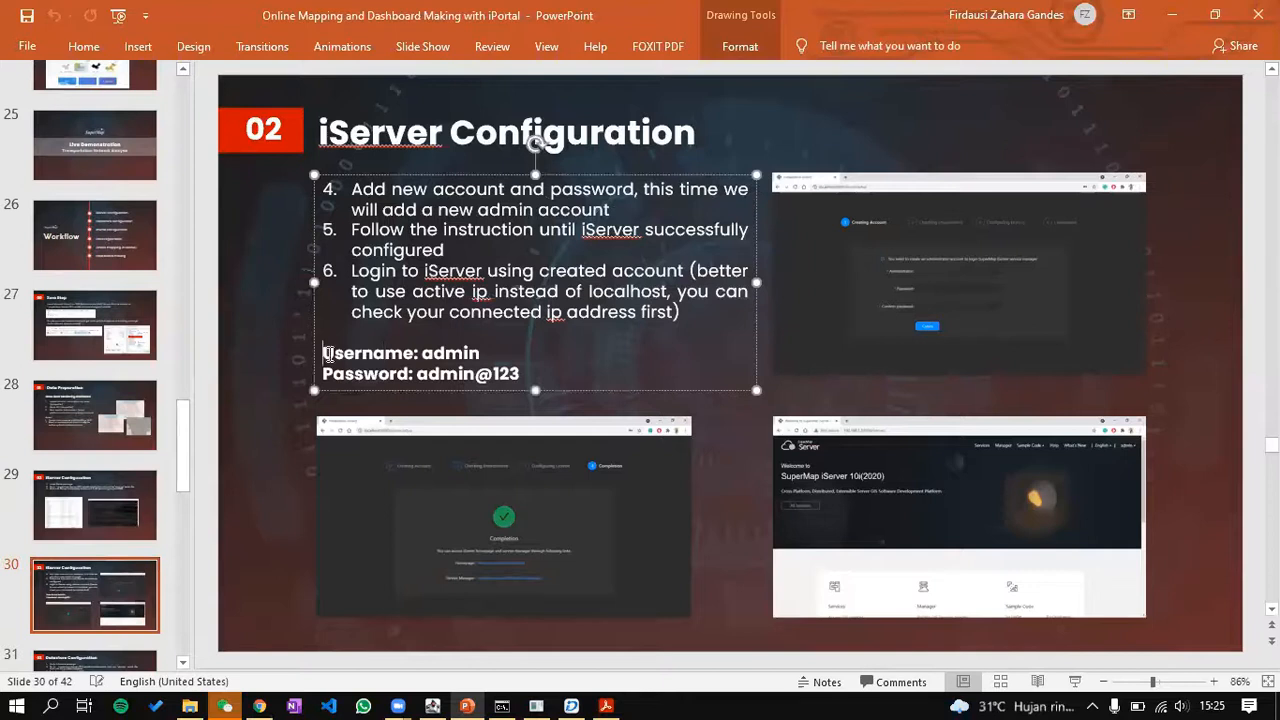
left_click_drag(325, 352, 557, 403)
left_click(349, 398)
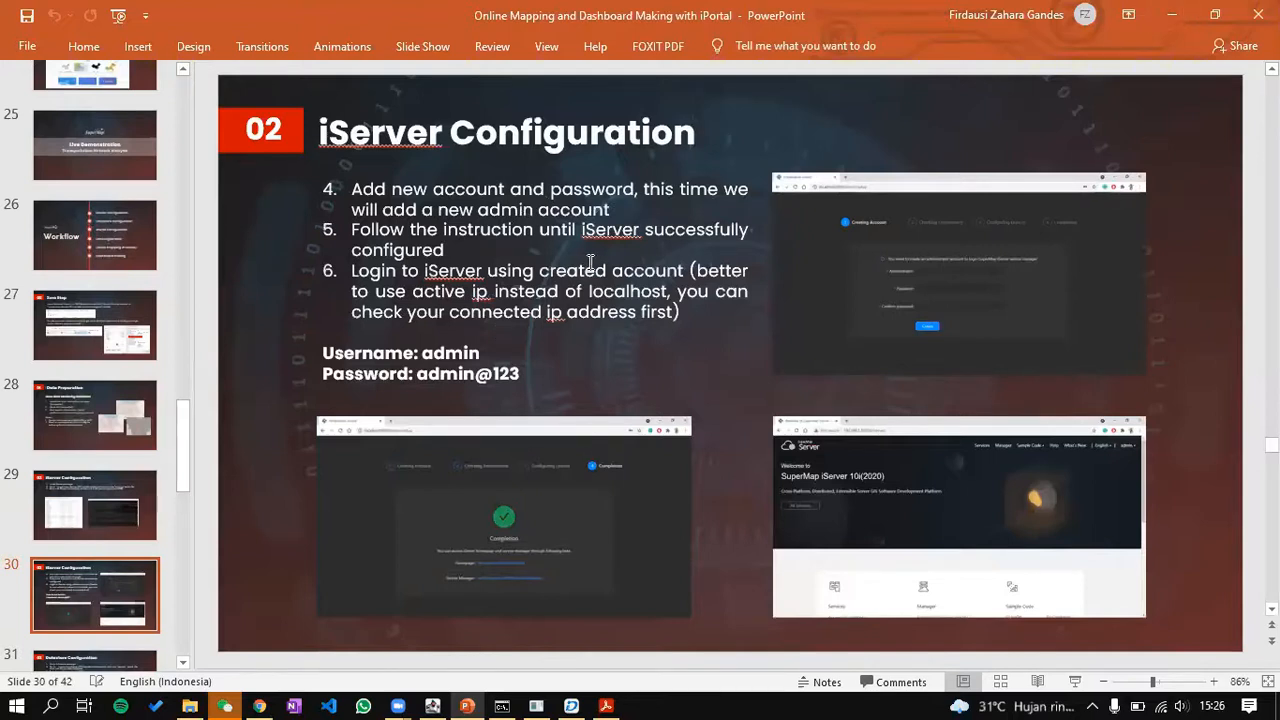
key("alt+Tab")
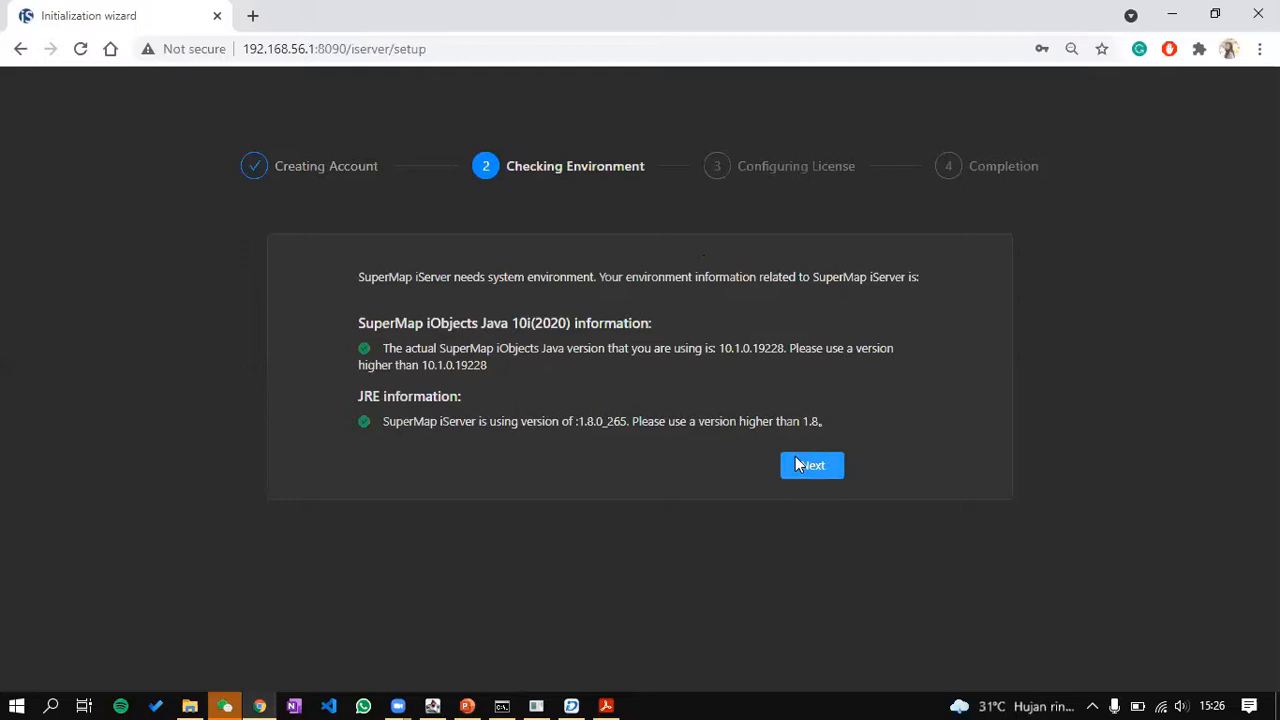
Step: Advance past the environment and license checks to Completion, then open the iServer homepage
left_click(797, 464)
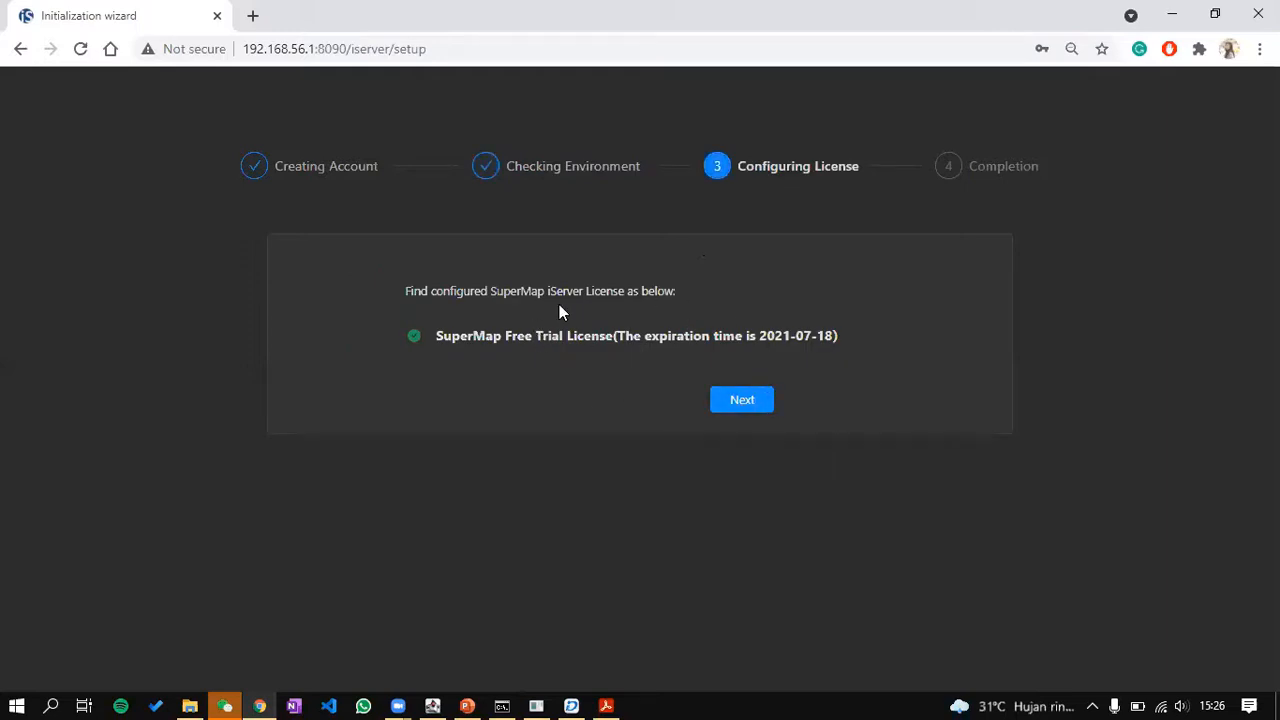
left_click(731, 405)
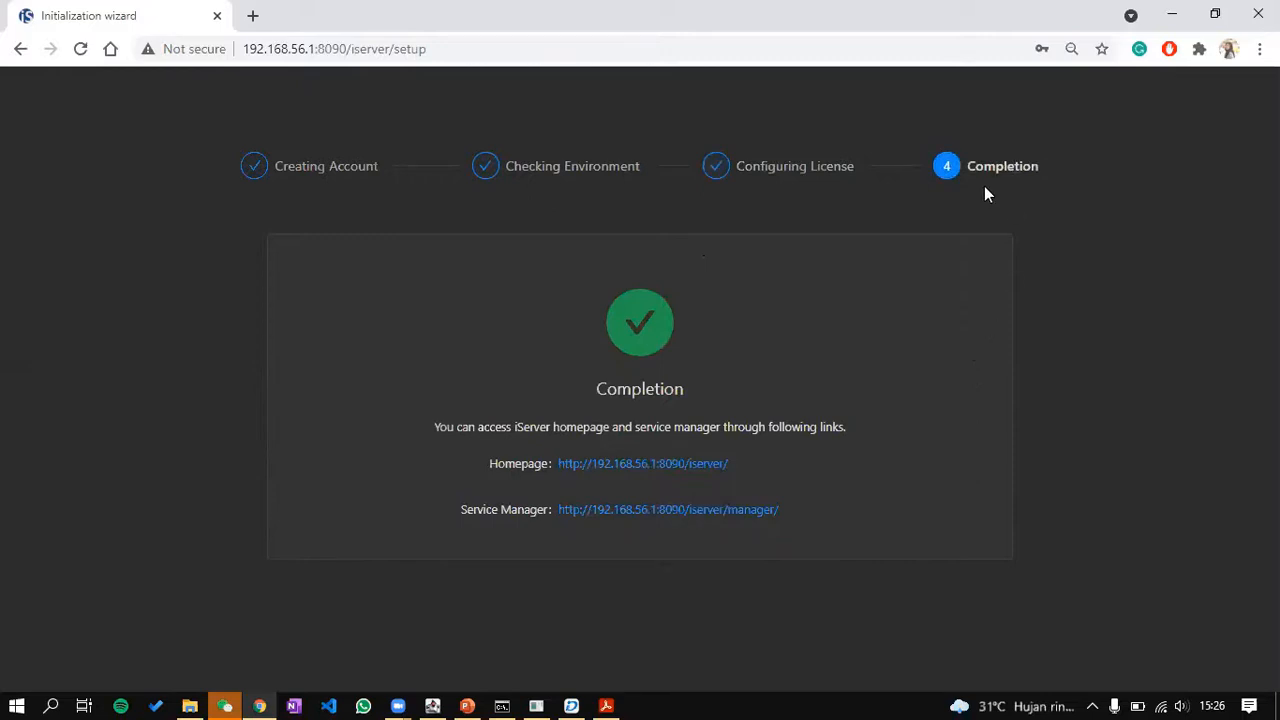
left_click(642, 463)
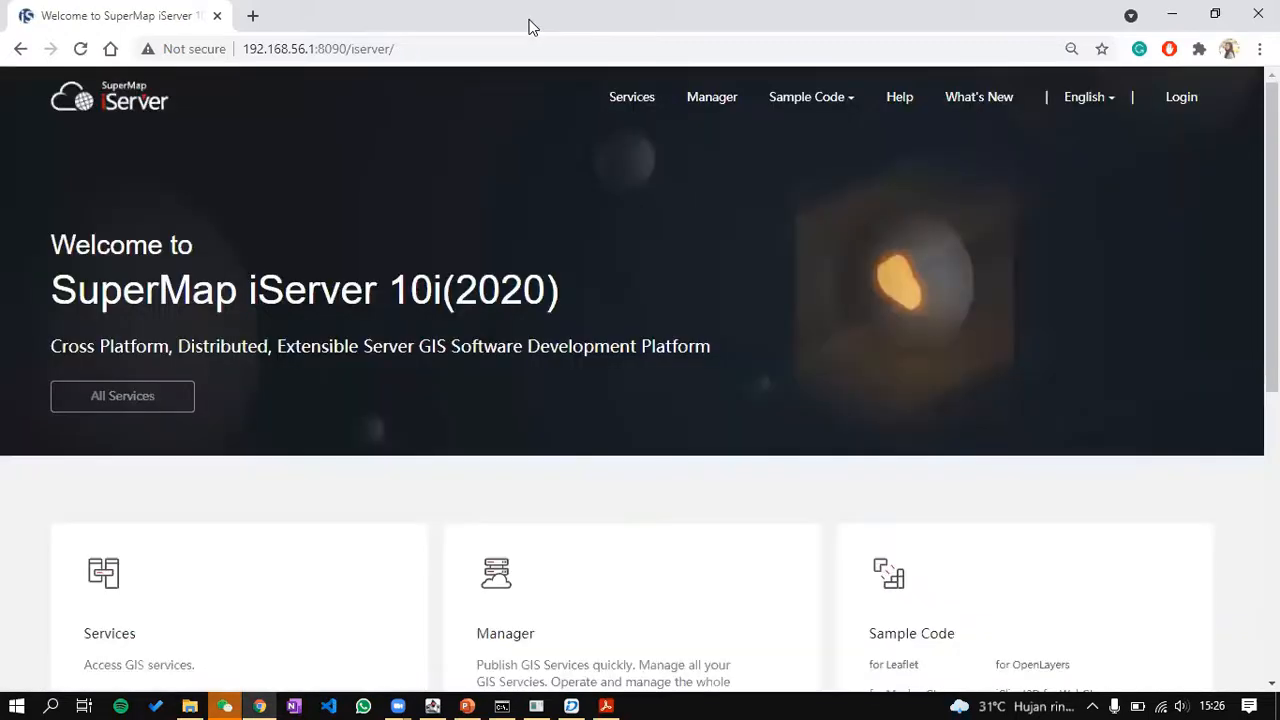
Step: Log in to iServer with username admin and its password
left_click(1170, 95)
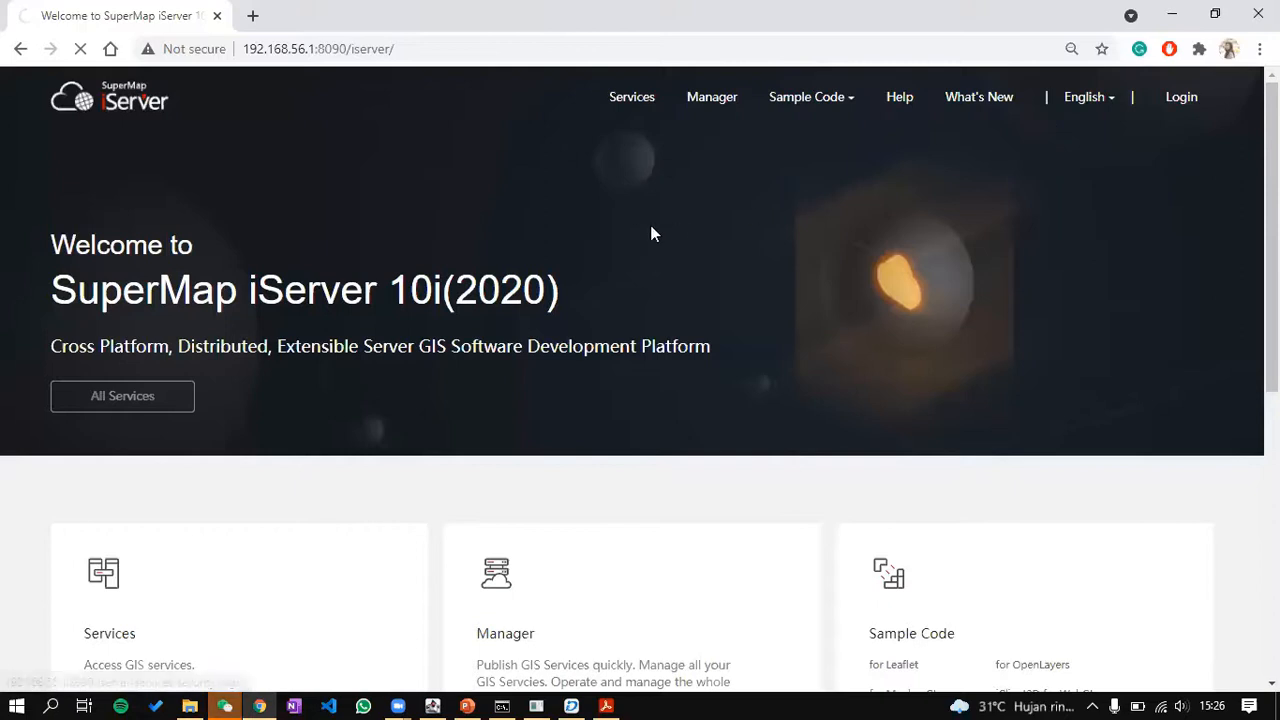
type("admin")
key("Tab")
type("*********")
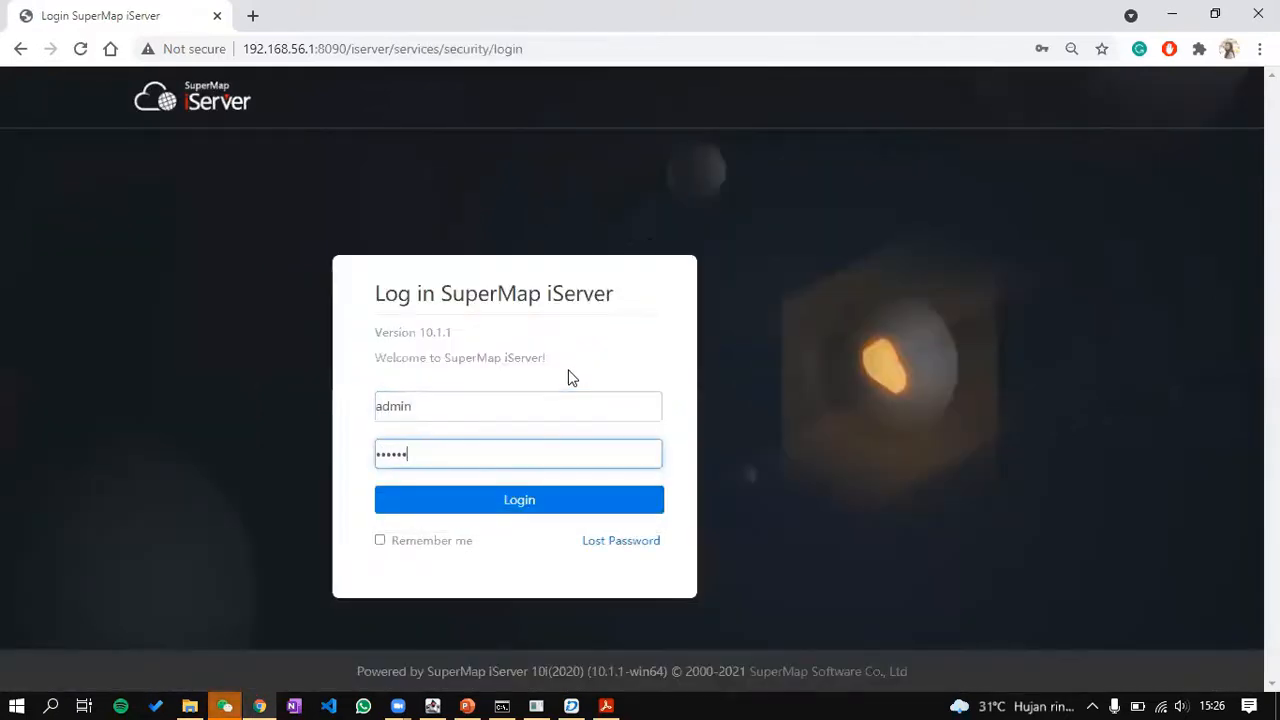
key("Return")
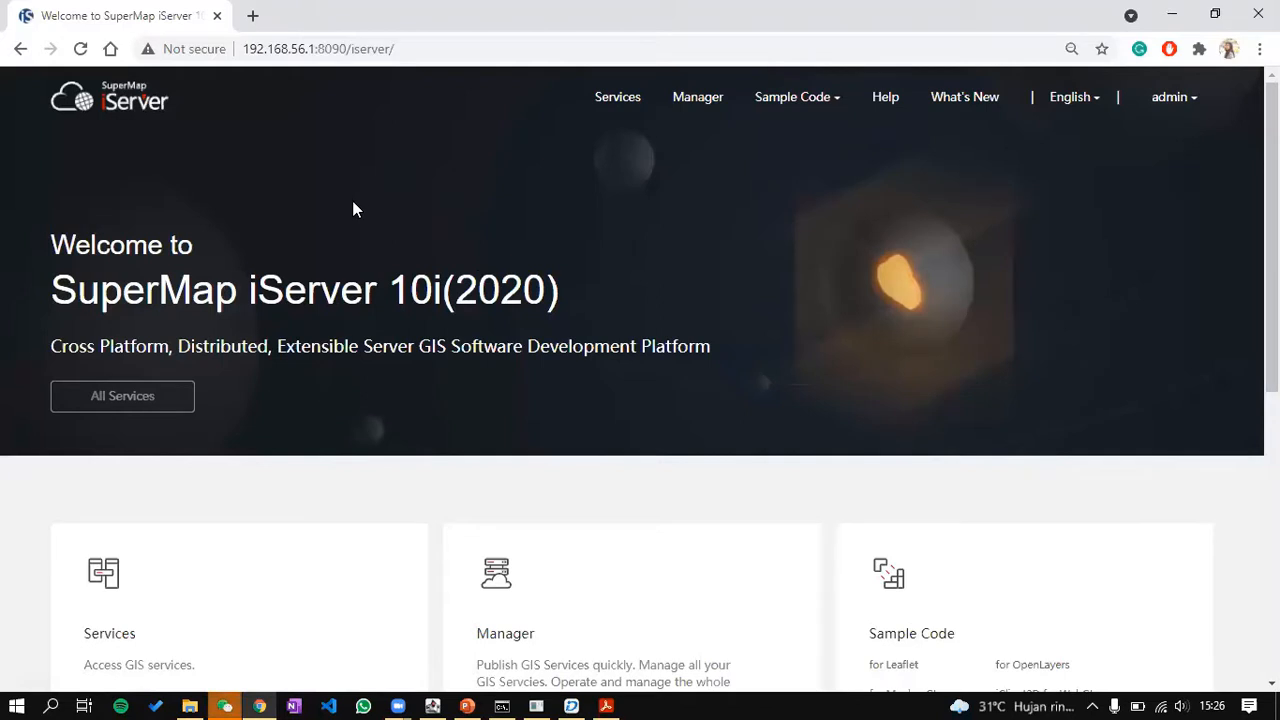
Step: Glance at the Services list, then open iServer Manager from the top navigation
left_click(622, 100)
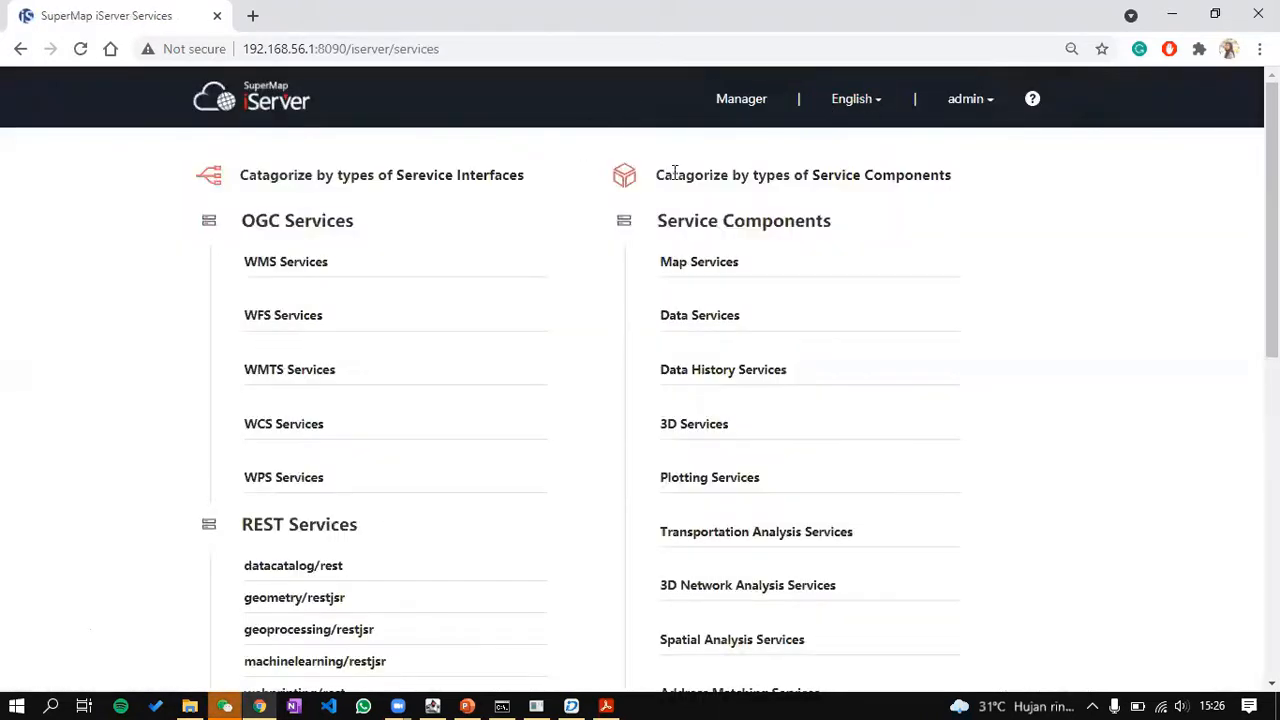
left_click(616, 104)
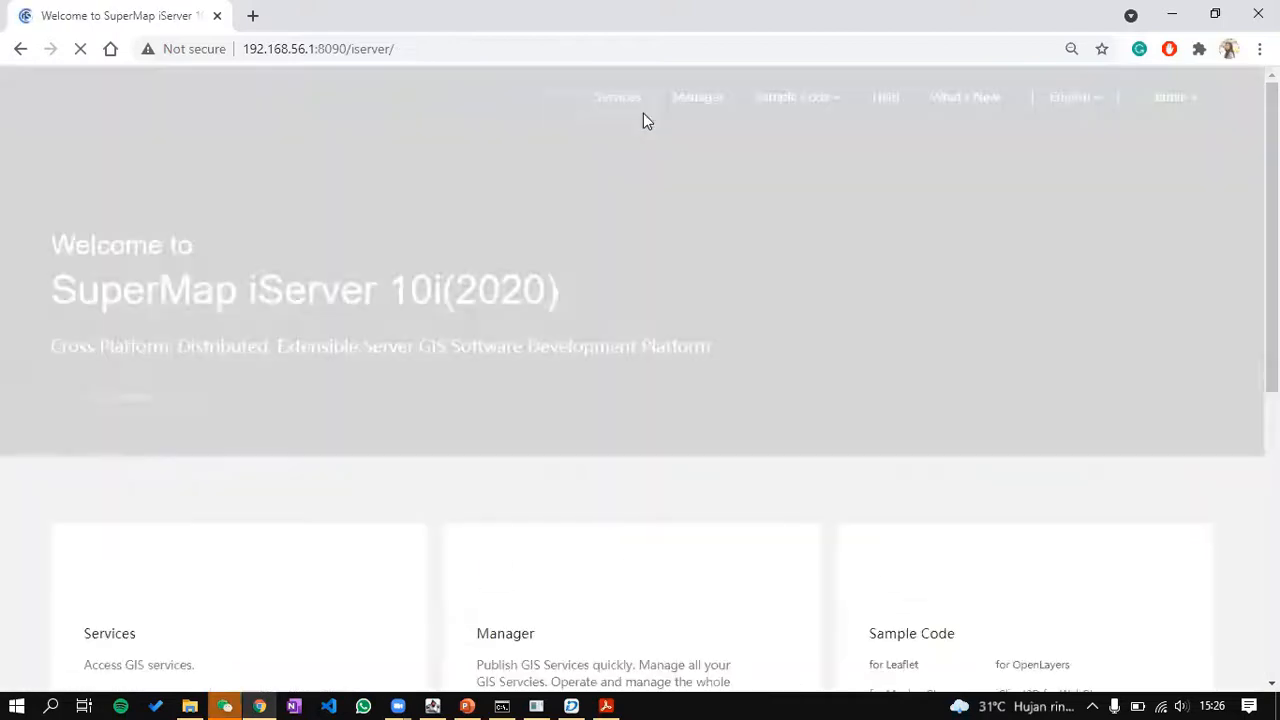
left_click(697, 104)
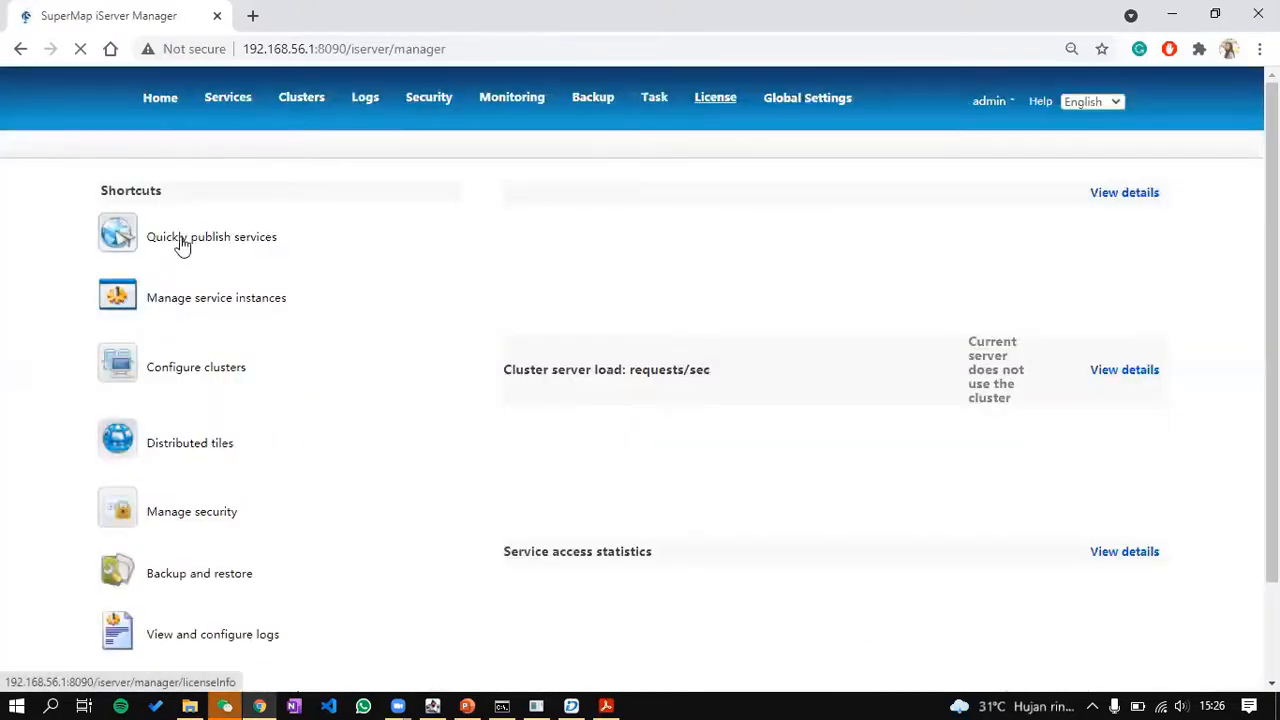
left_click(183, 240)
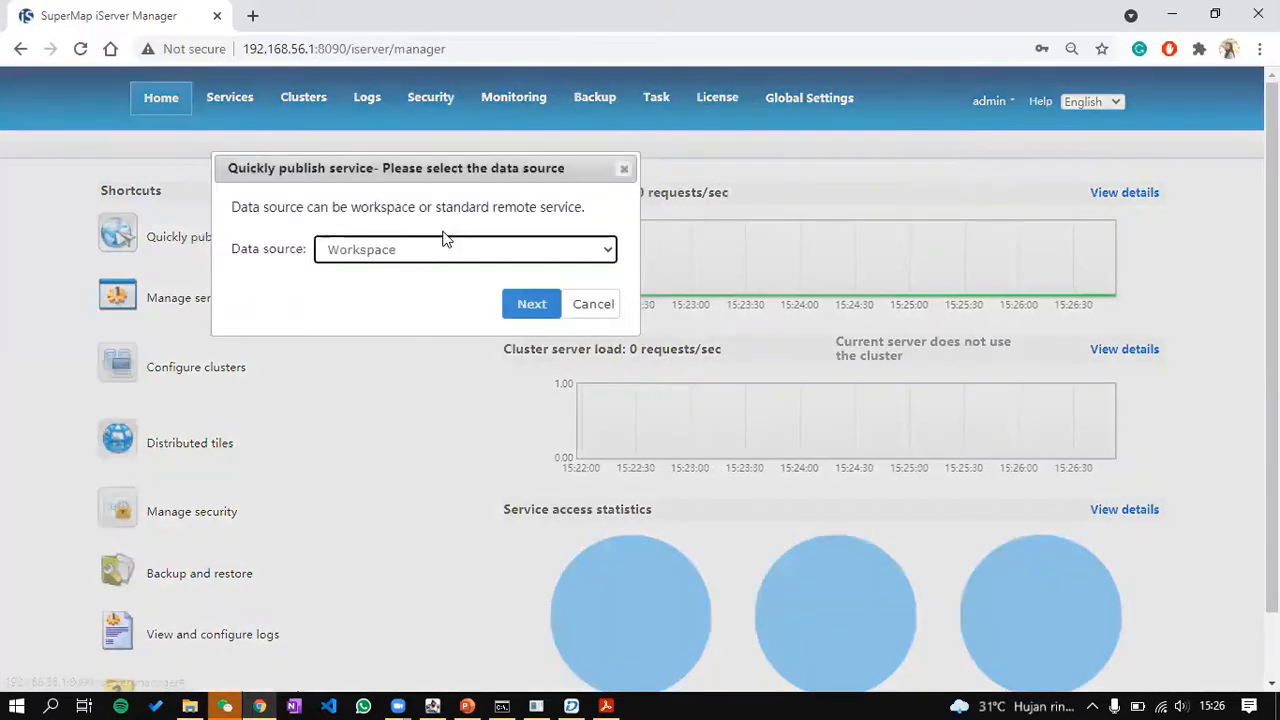
left_click(446, 249)
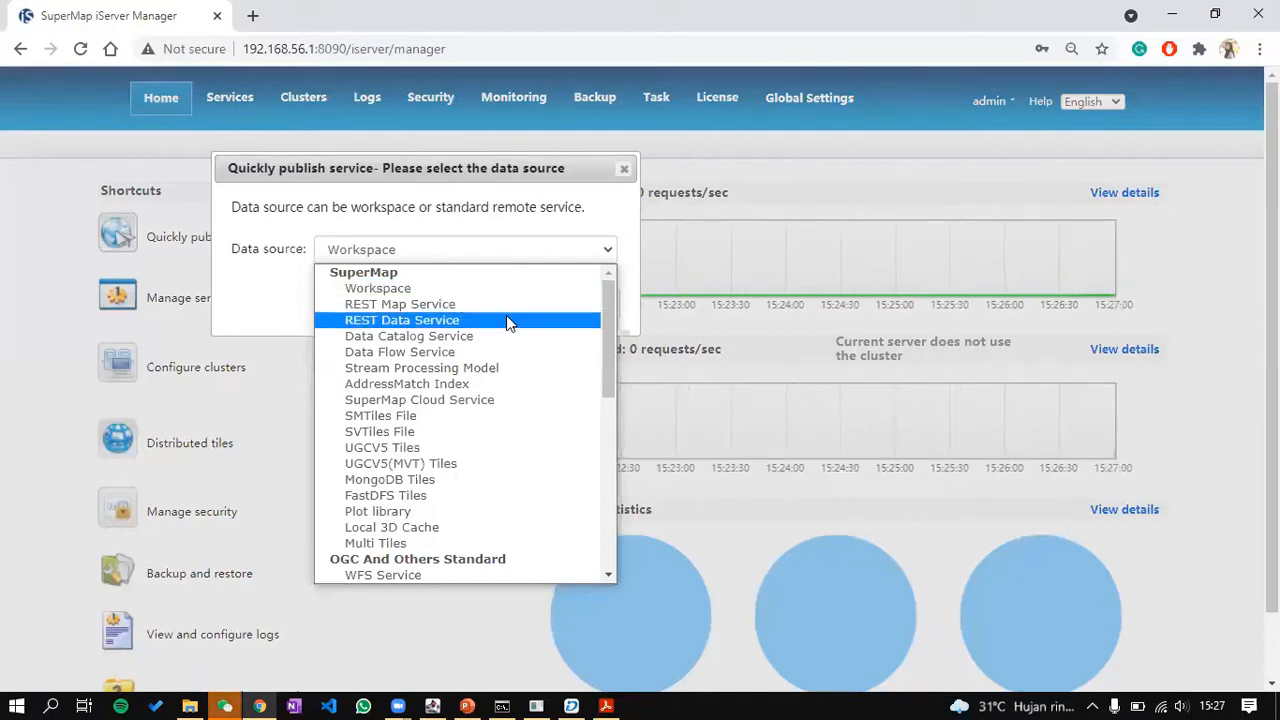
scroll(500, 400, "down", 5)
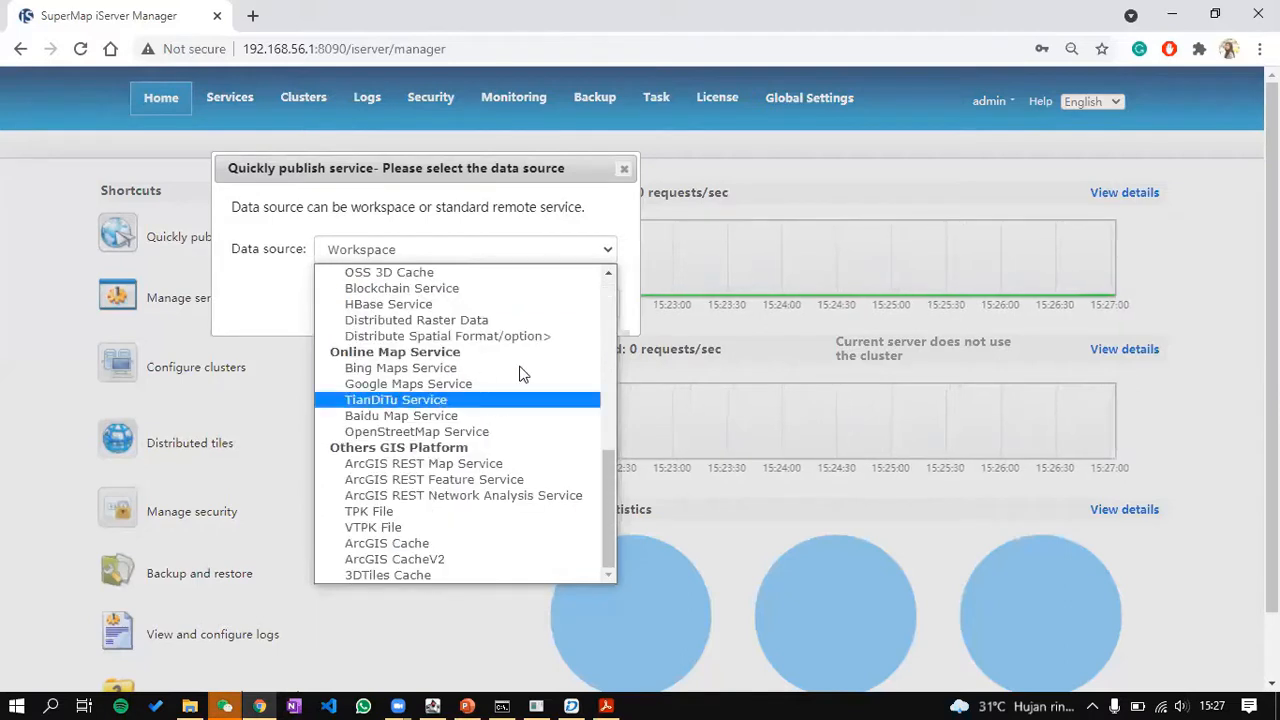
left_click(557, 238)
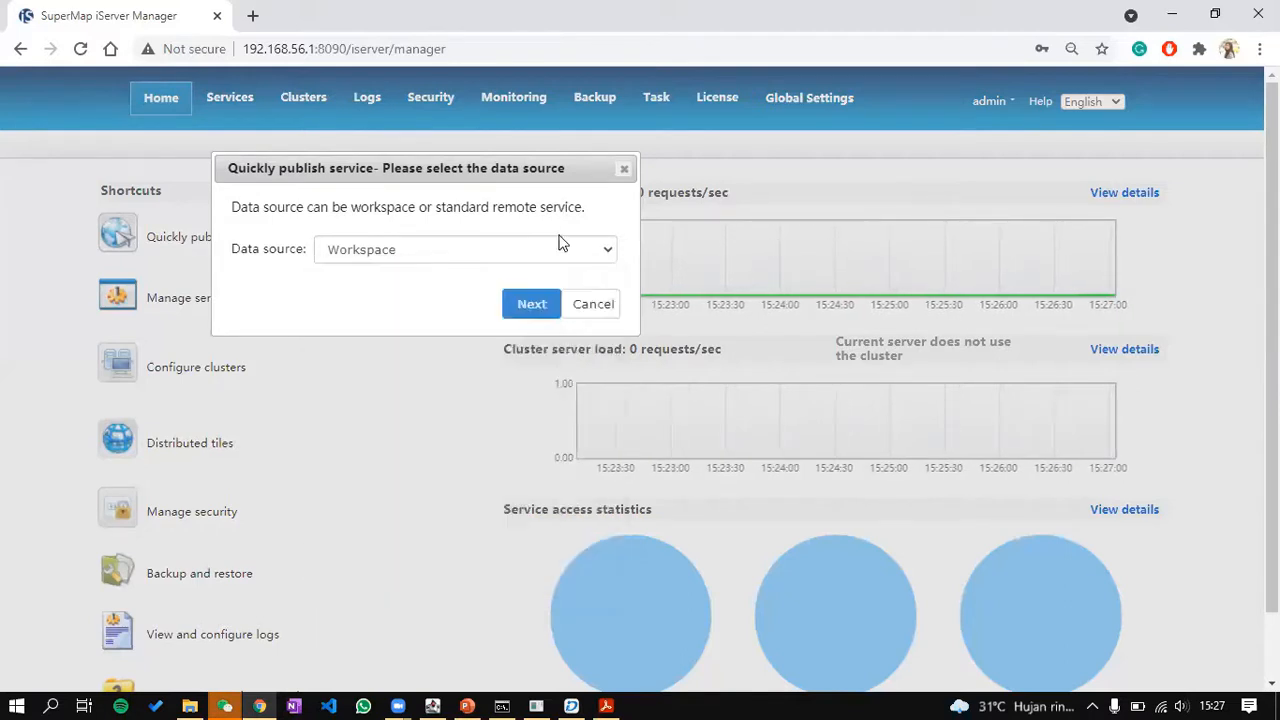
left_click(547, 313)
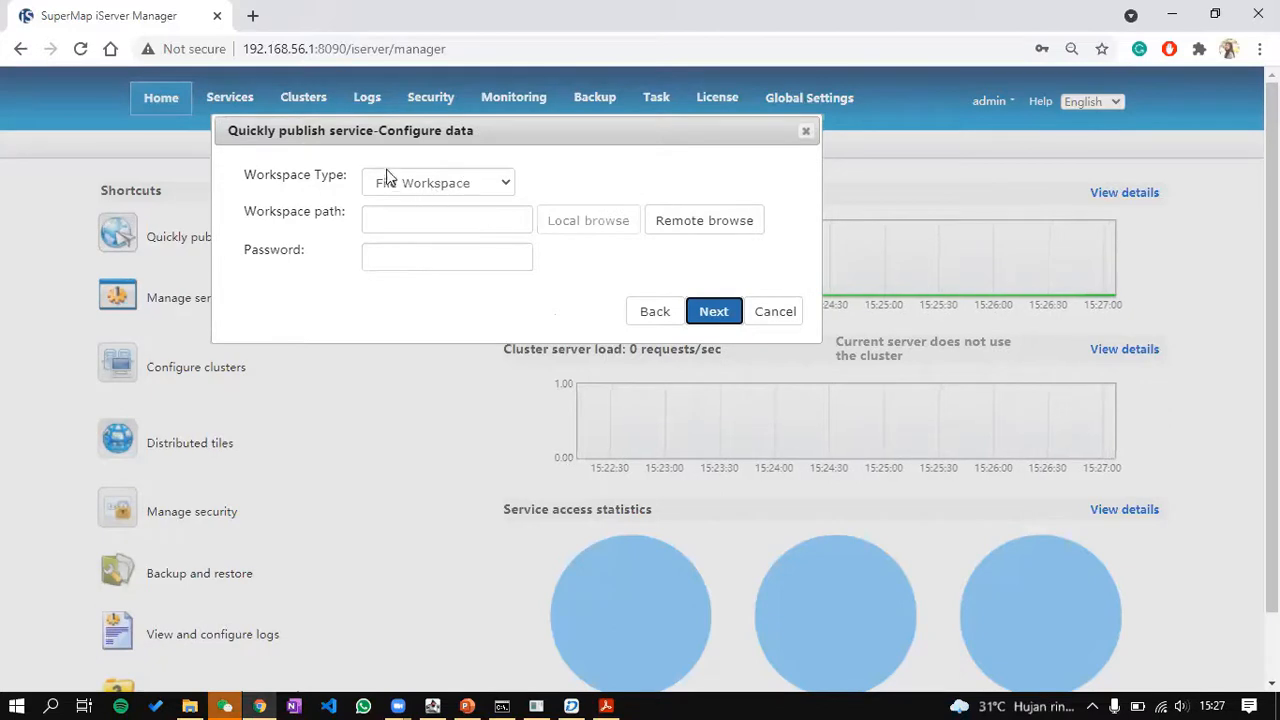
left_click(772, 313)
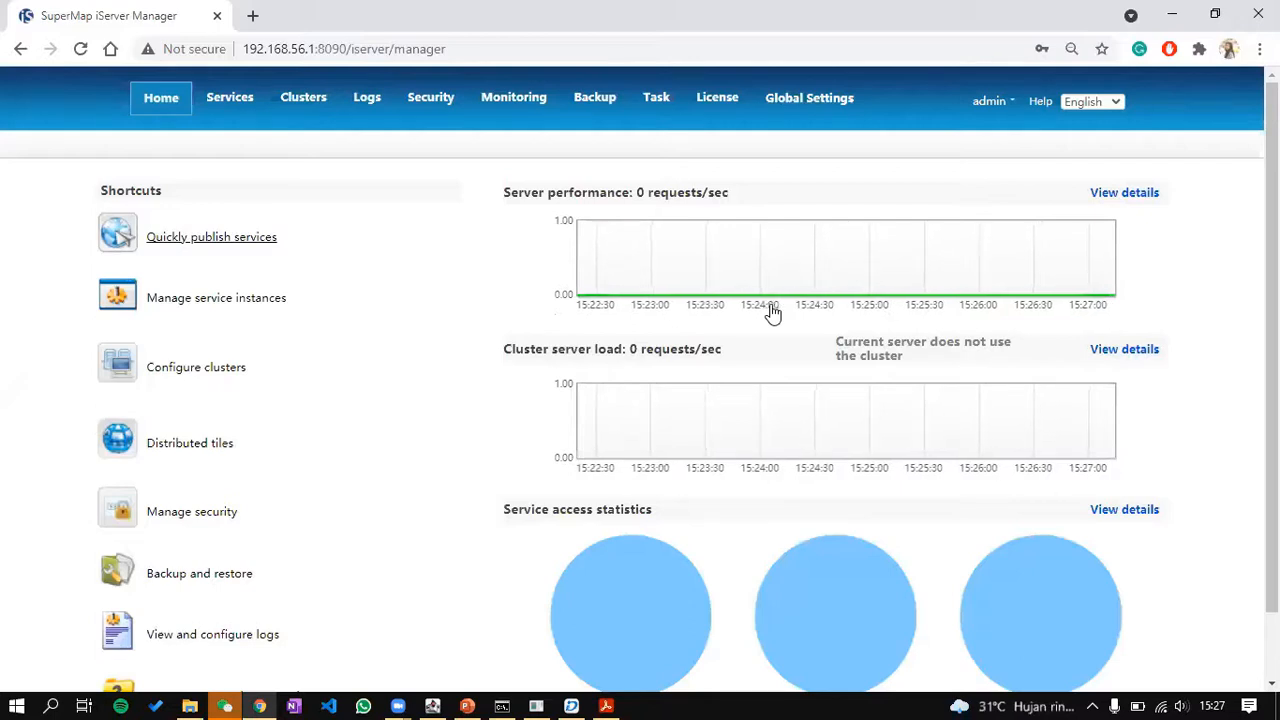
Step: View the published services under Service Management, then return to the PowerPoint slides
left_click(236, 110)
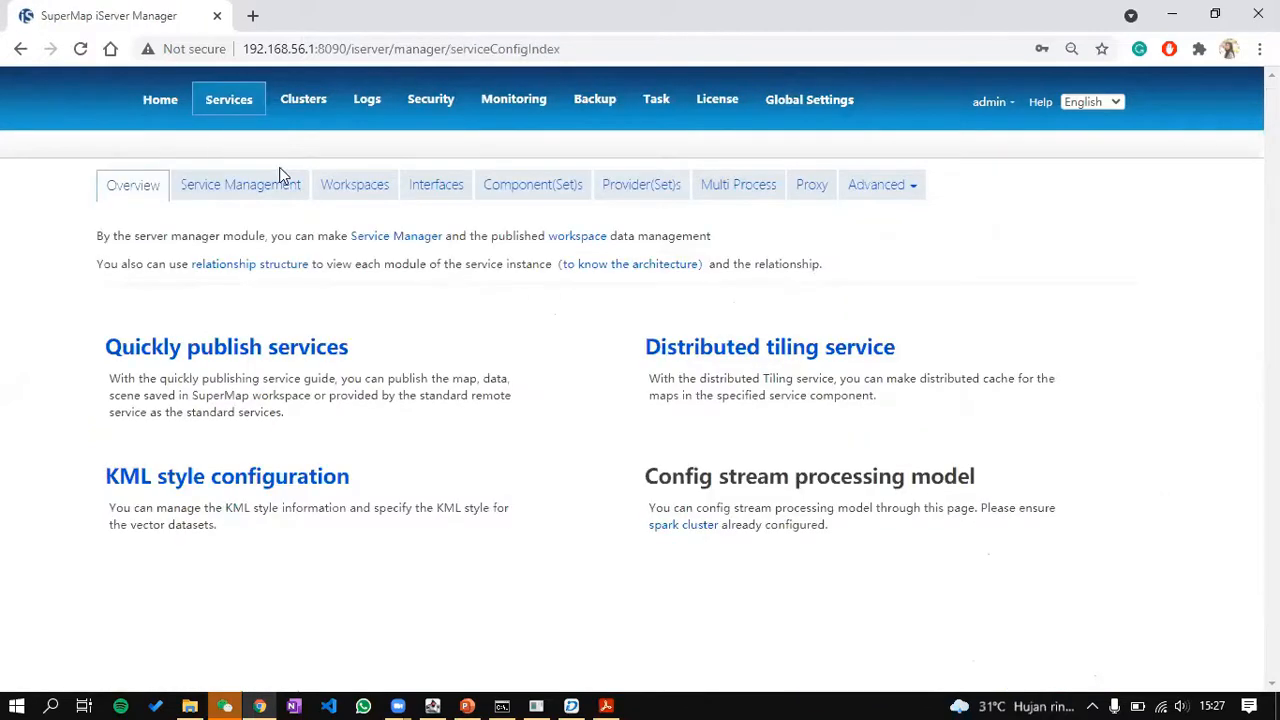
left_click(279, 184)
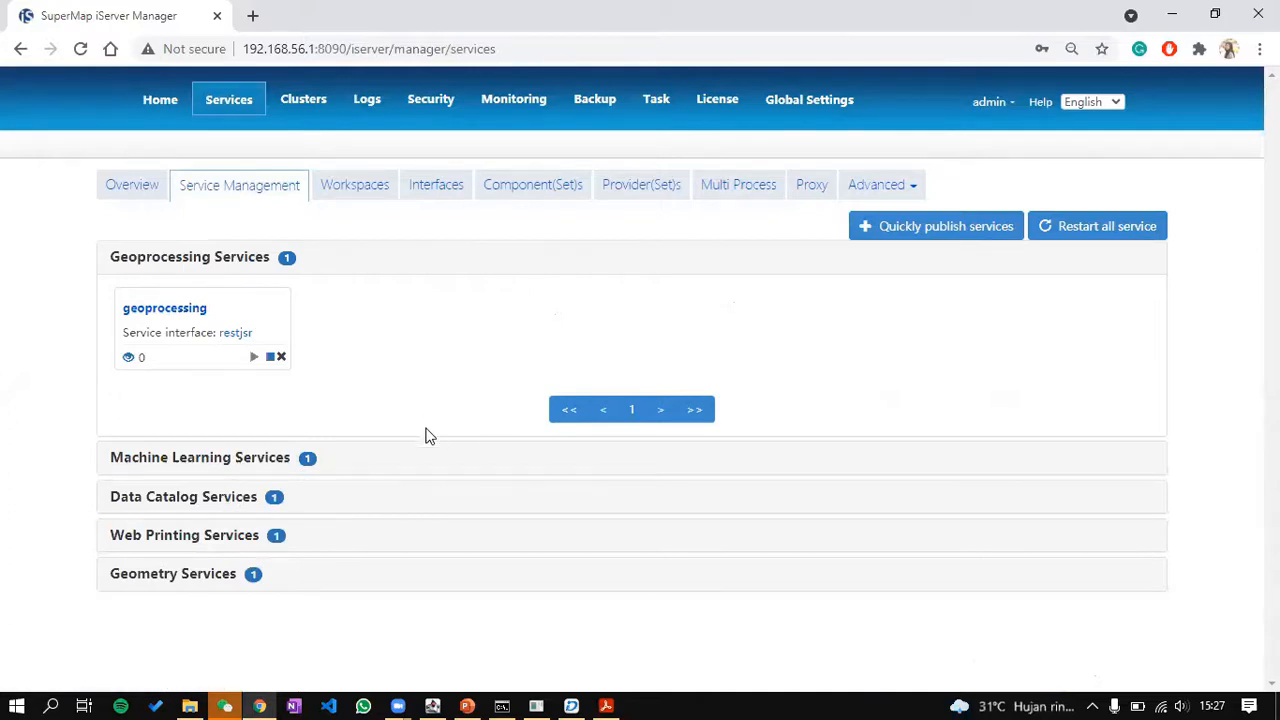
left_click(467, 706)
Step: Show slide 31 on Datastore Configuration, then switch to the iServer deploy bin folder
scroll(88, 495, "down", 2)
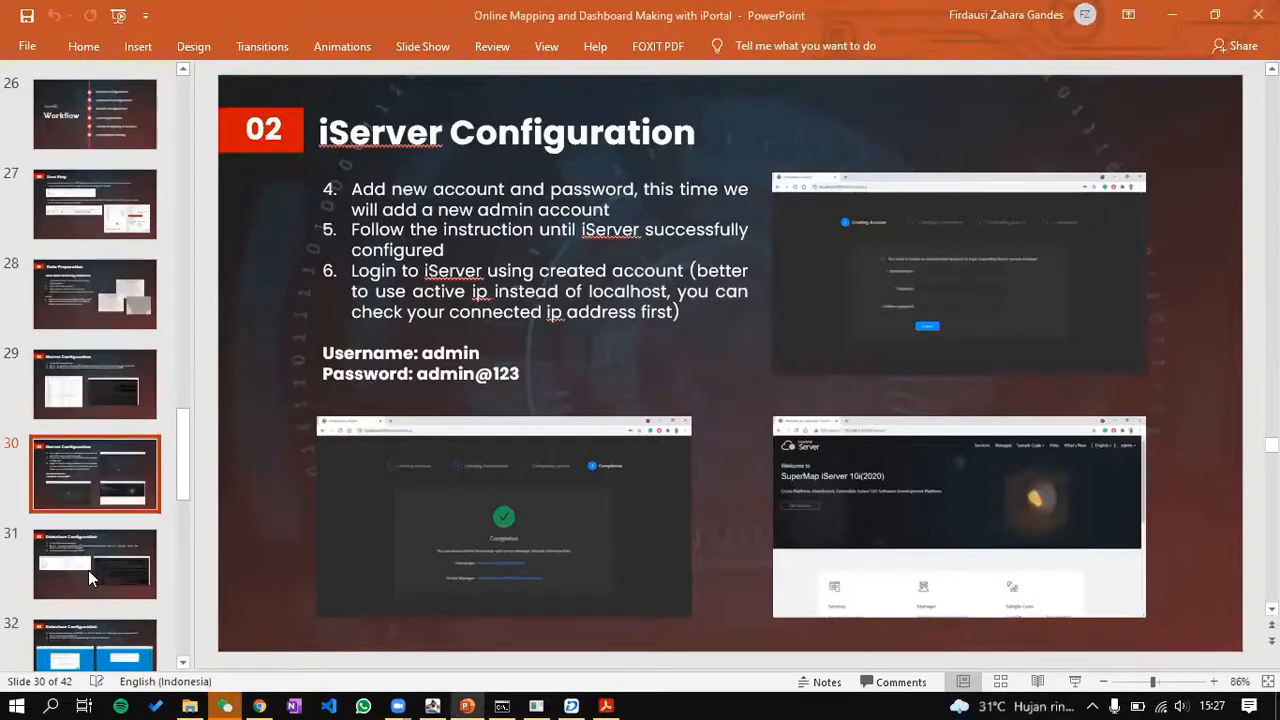
left_click(88, 520)
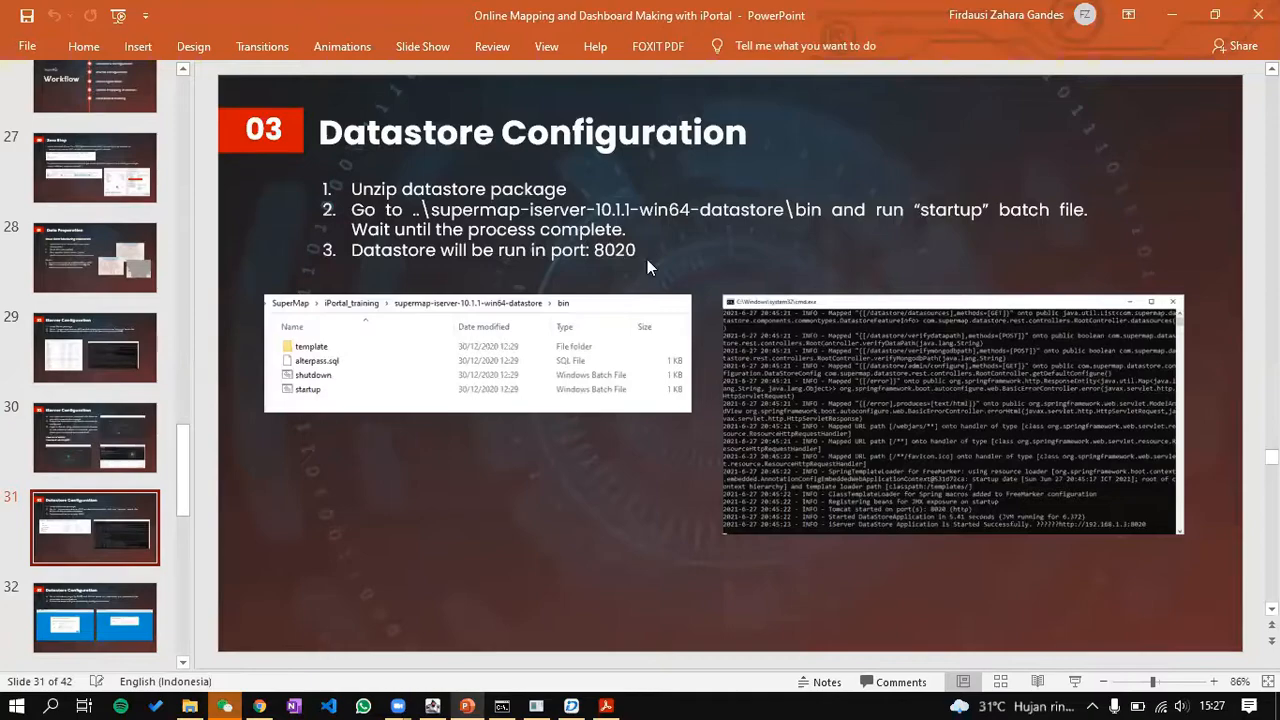
key("alt+Tab")
key("alt+Tab")
key("Tab")
key("Tab")
key("Tab")
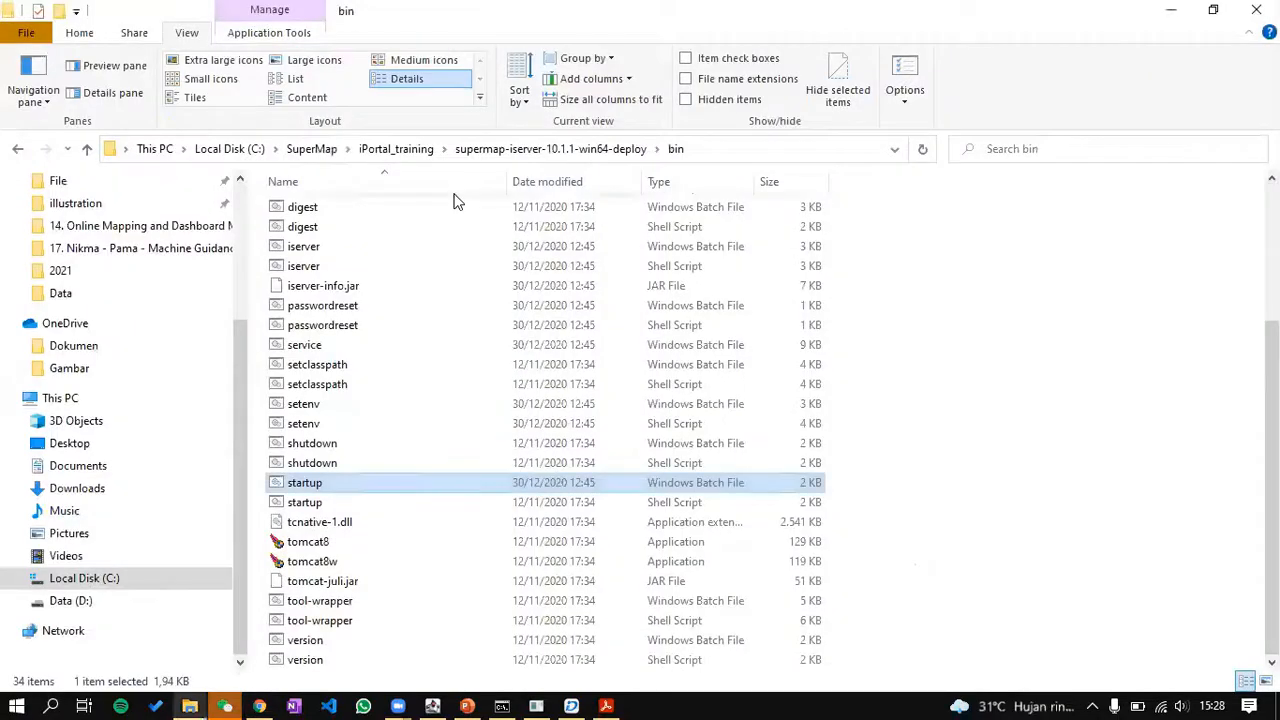
Step: Start the datastore from its bin folder and check its console address ends in port 8020
left_click(392, 150)
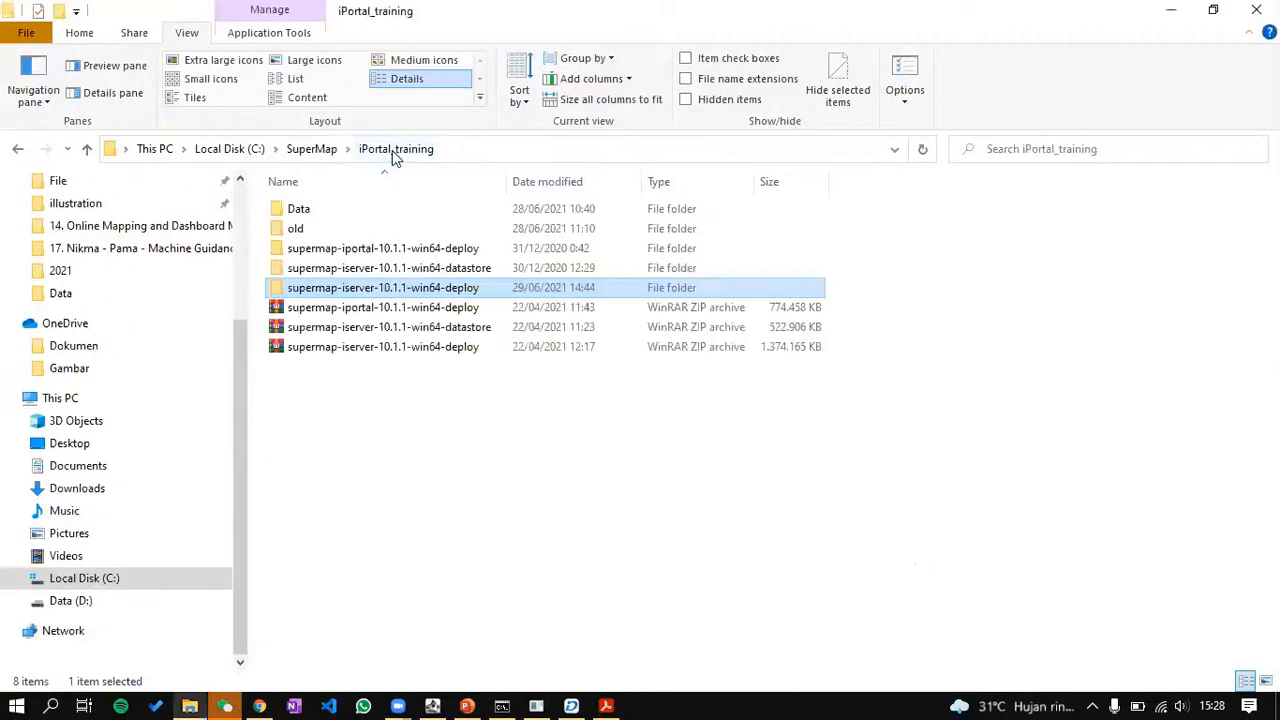
double_click(437, 272)
double_click(440, 212)
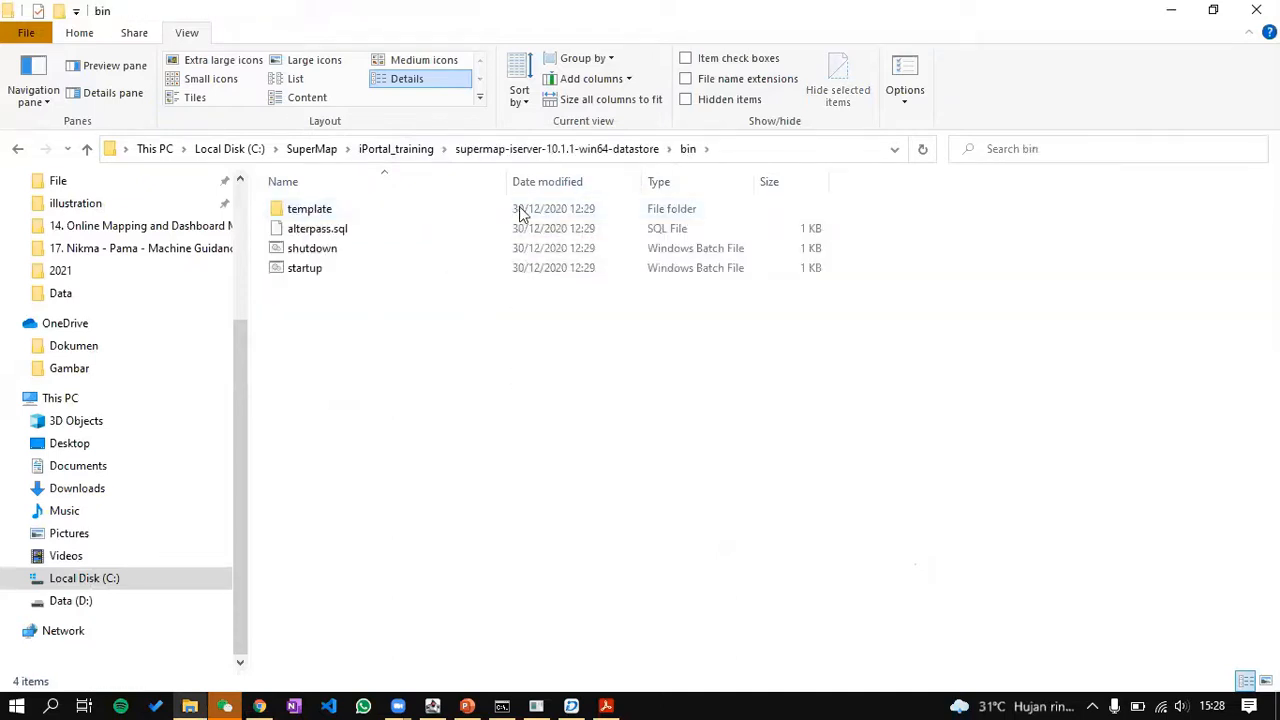
left_click(388, 274)
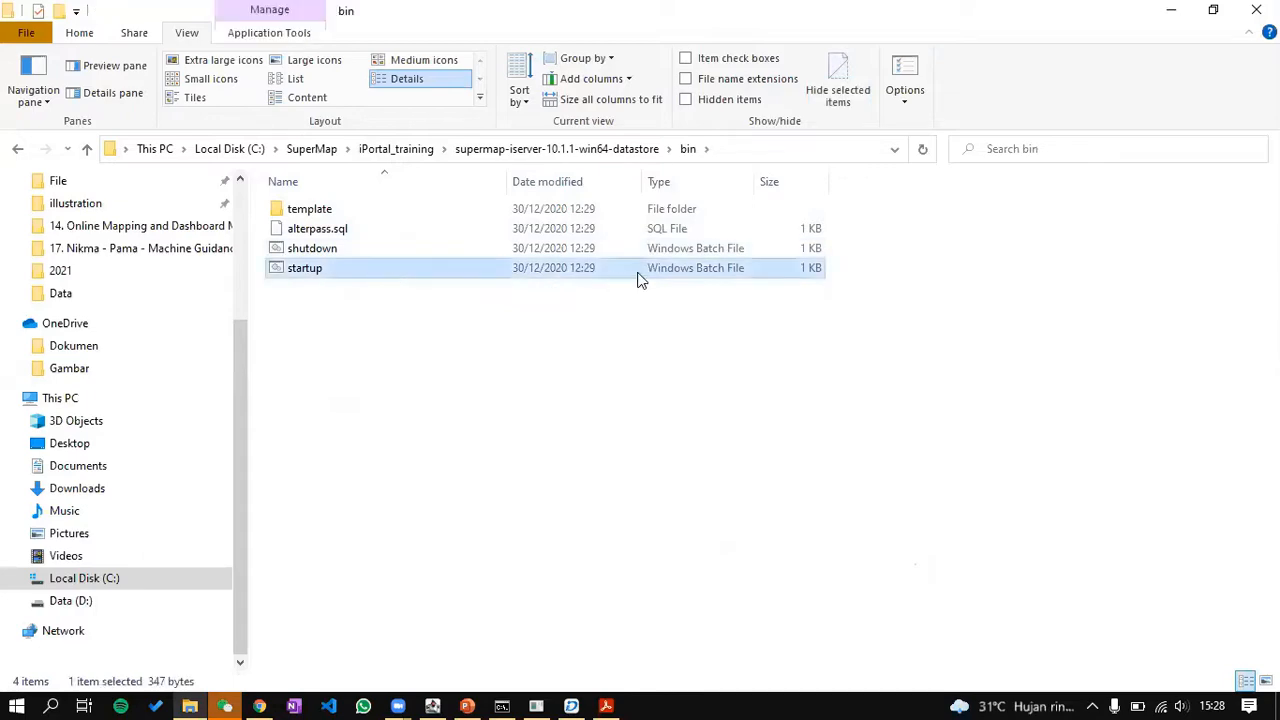
left_click(537, 703)
left_click(537, 703)
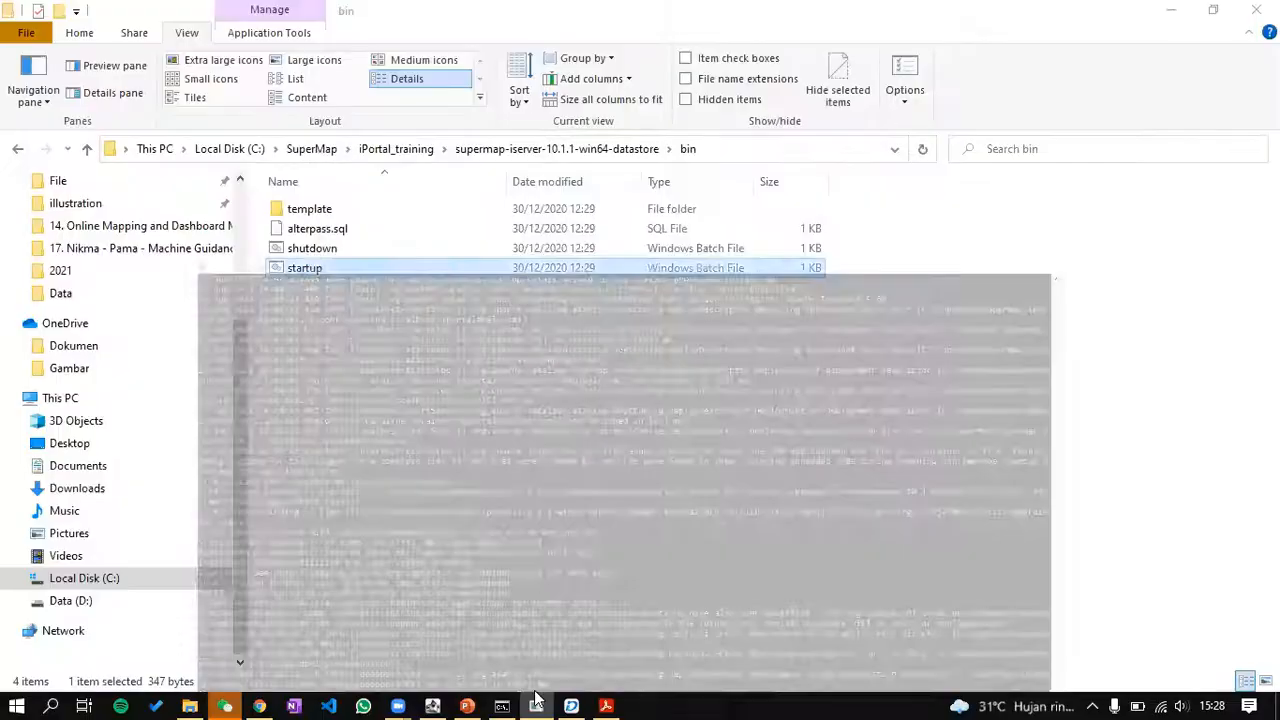
left_click(507, 703)
left_click_drag(785, 137, 762, 86)
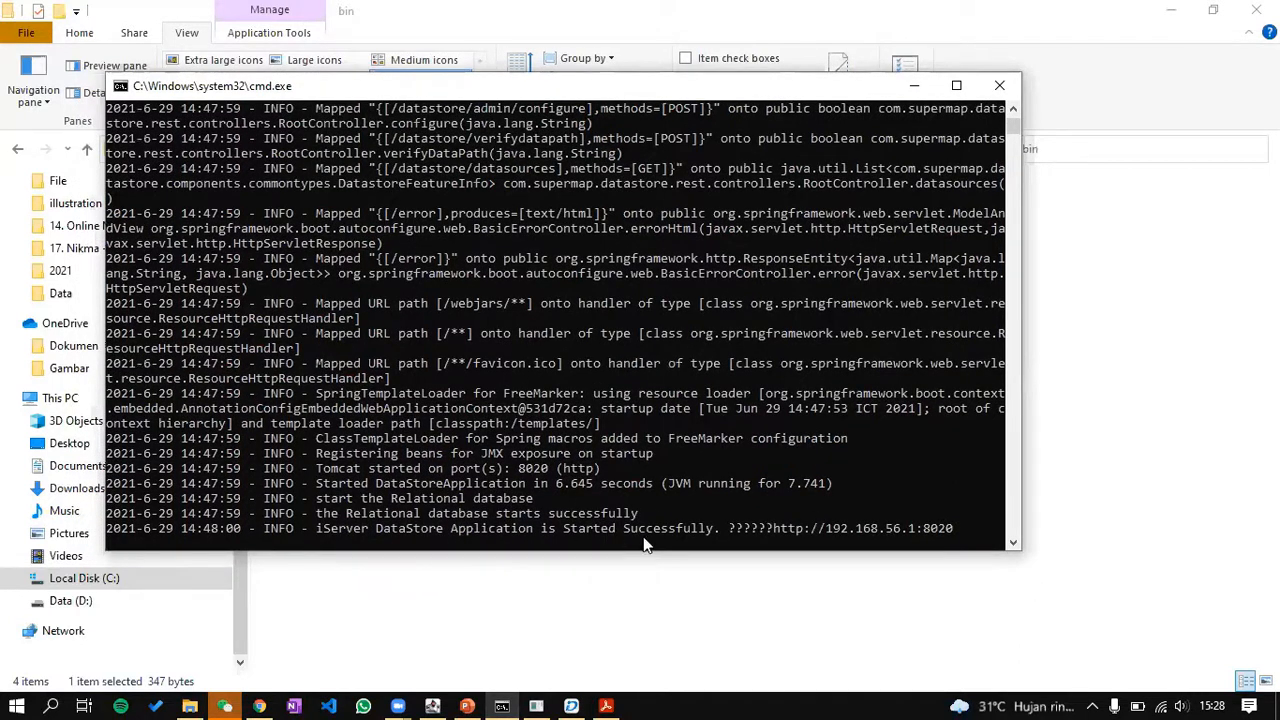
left_click_drag(962, 528, 812, 532)
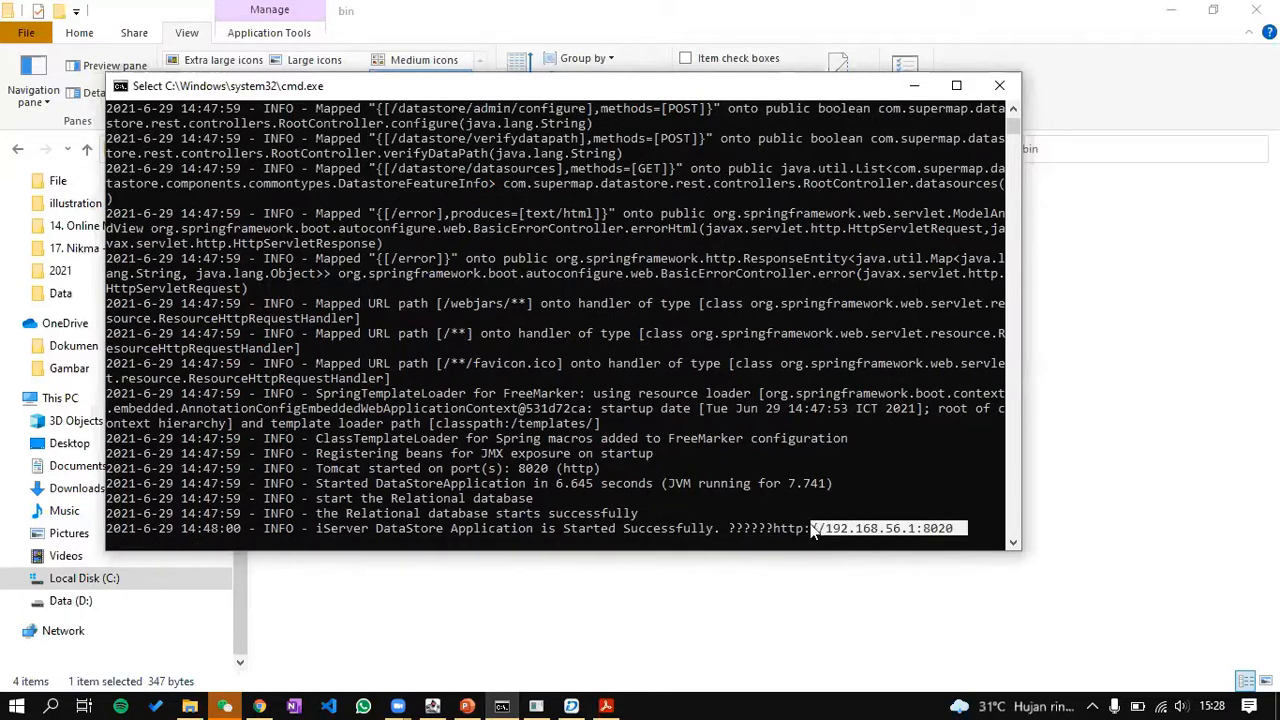
left_click_drag(730, 88, 752, 281)
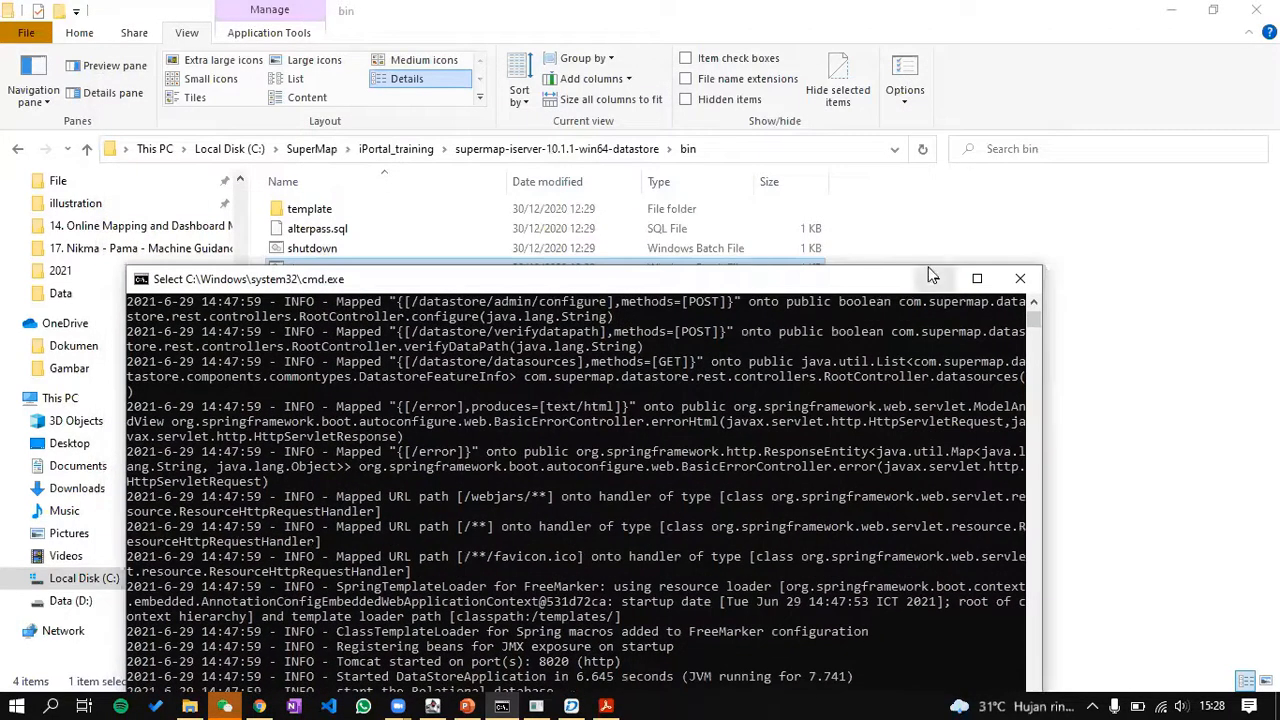
left_click(931, 277)
Step: Inspect the datastore's support folders SuperMapLicenseCenter and vcredist, then open a new Chrome tab
left_click(580, 149)
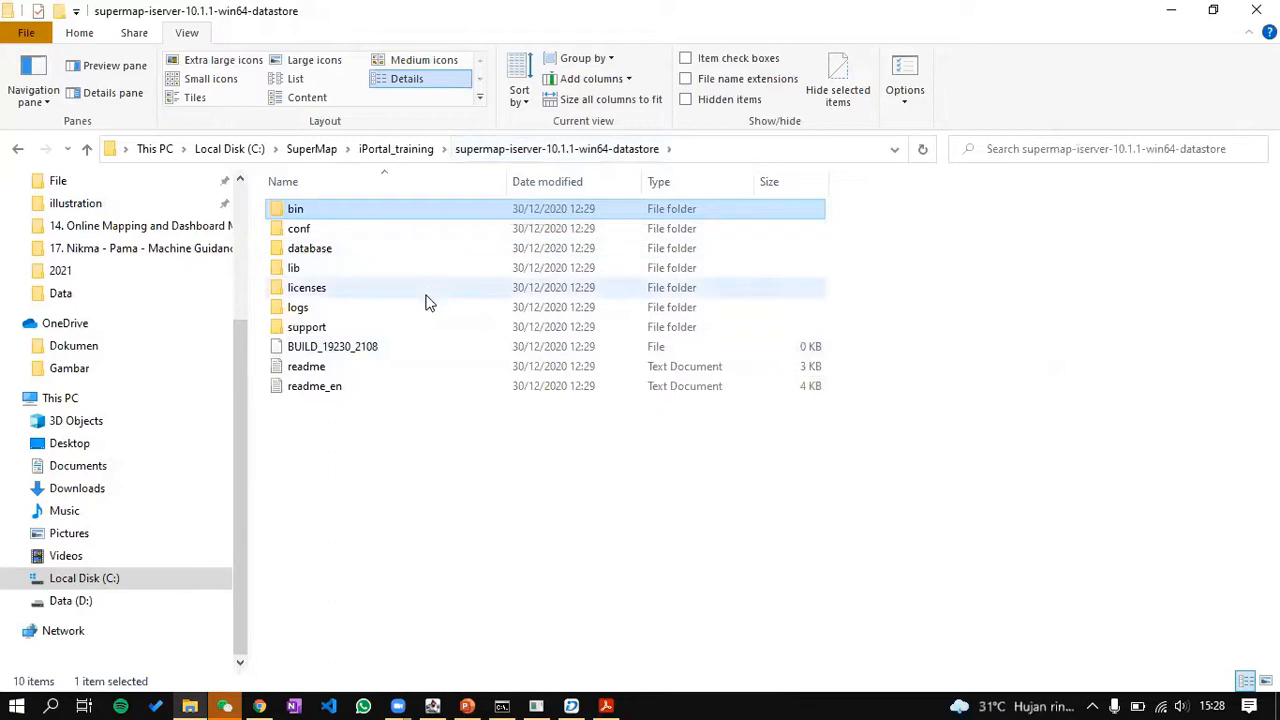
double_click(413, 330)
double_click(392, 250)
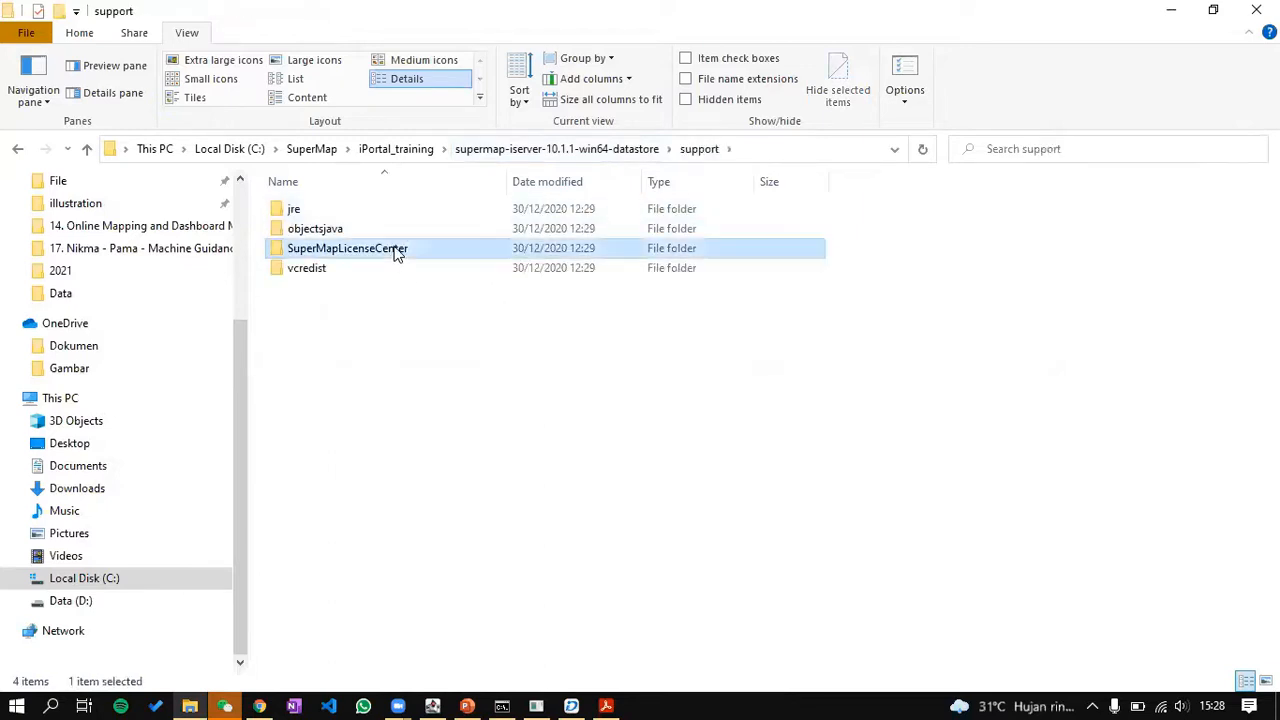
left_click(630, 155)
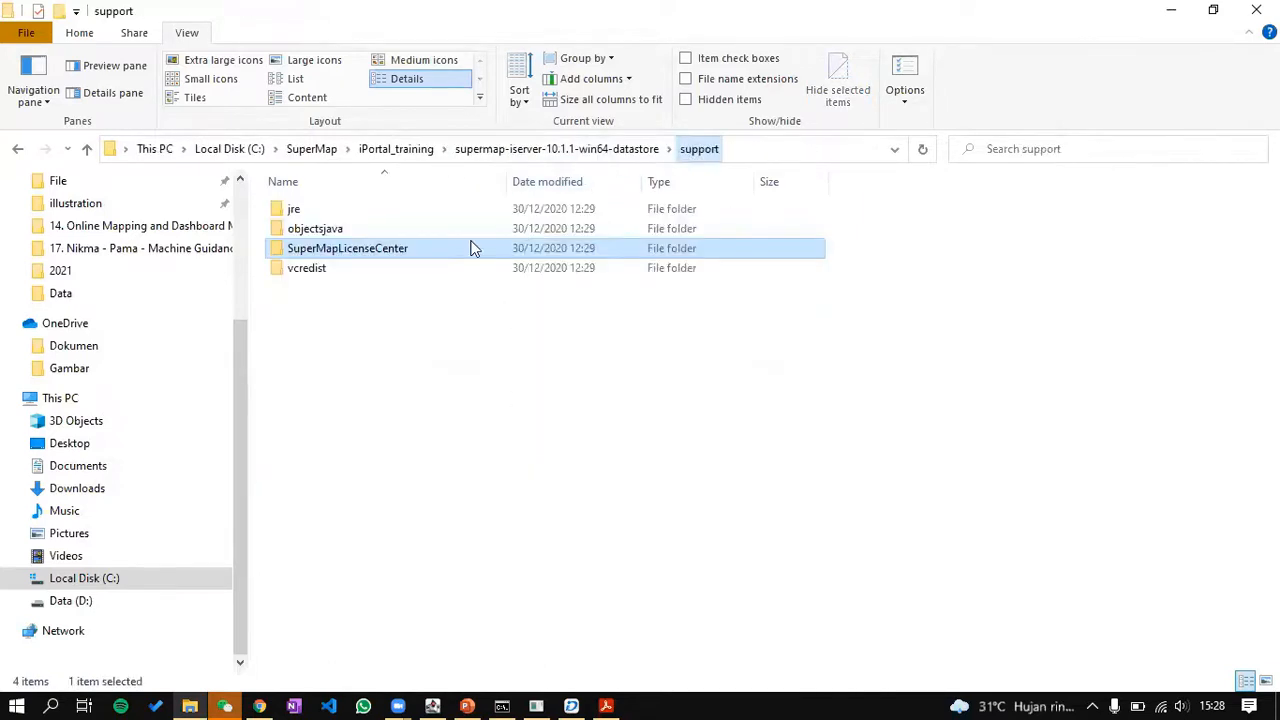
double_click(446, 268)
left_click(480, 208)
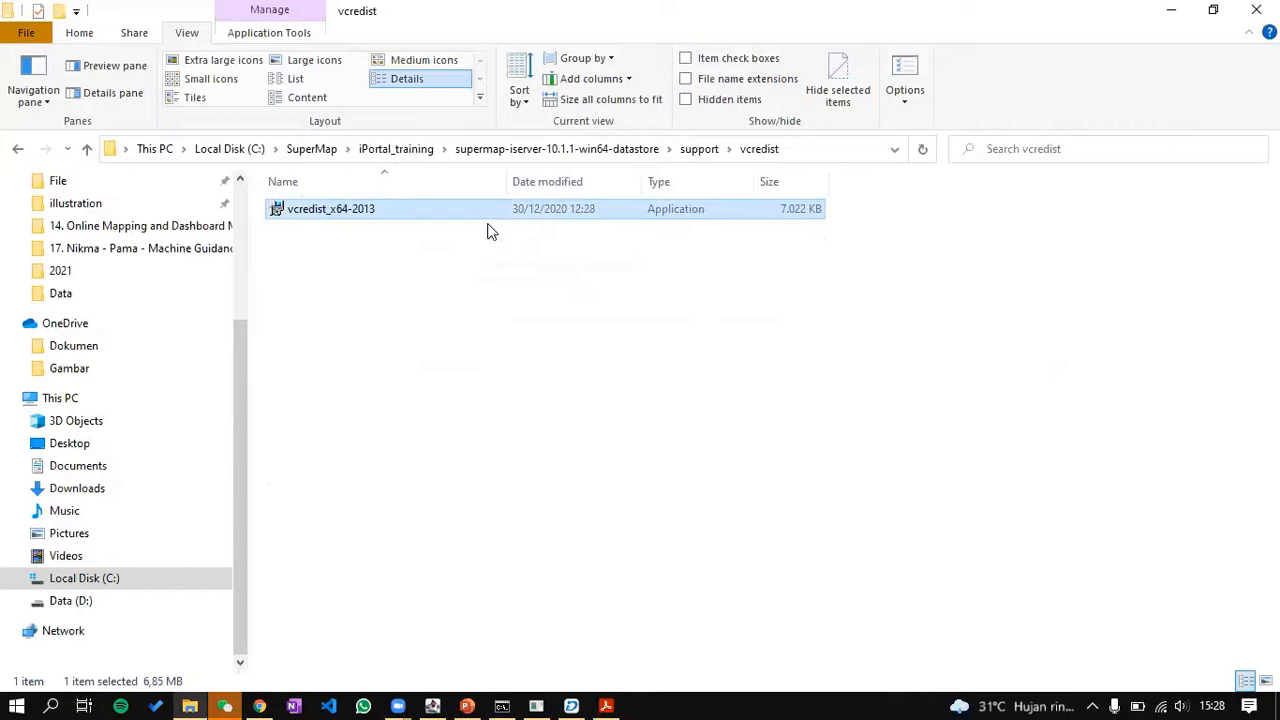
left_click(588, 149)
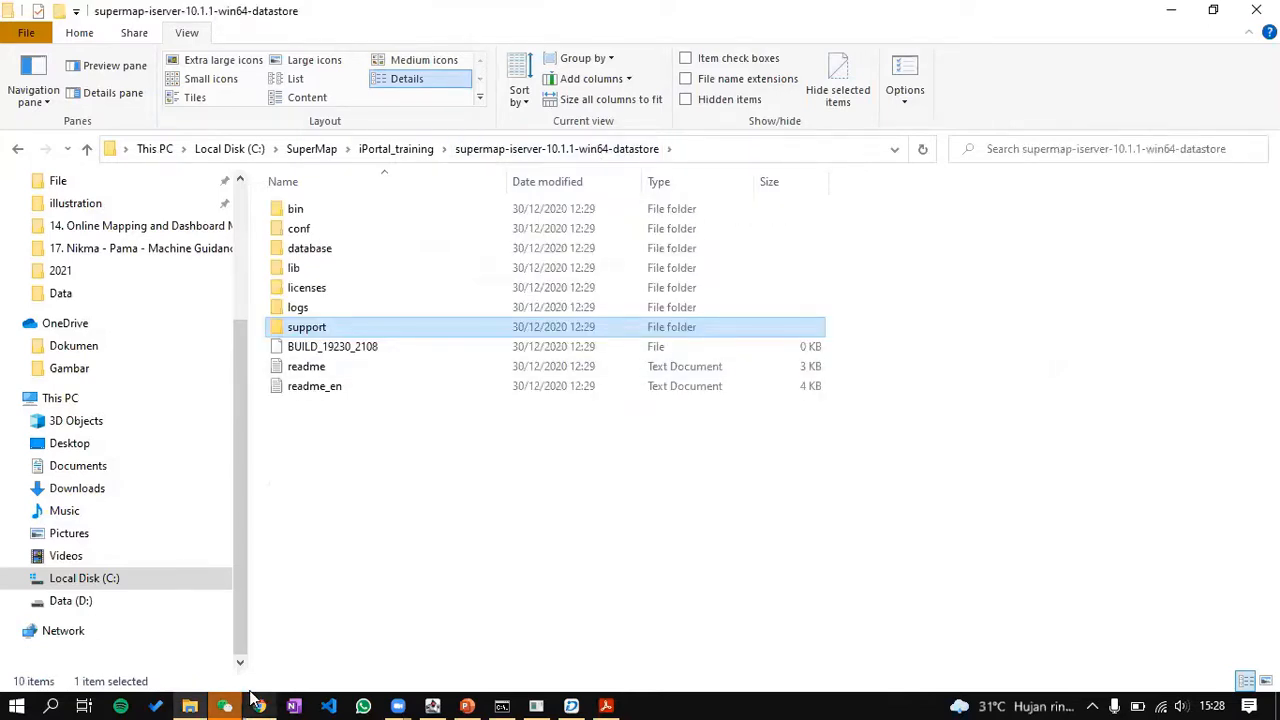
left_click(258, 706)
left_click(251, 10)
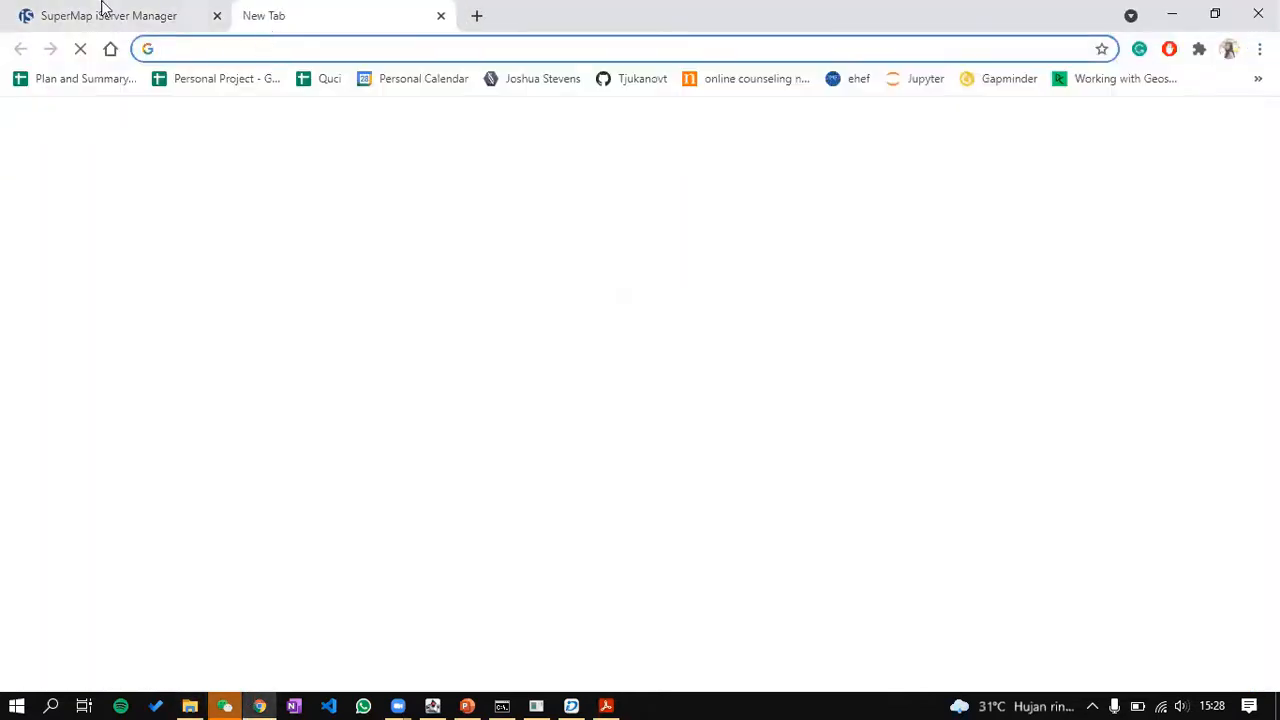
Step: In the new Chrome tab, paste the iServer address and change its port to 8020
left_click(103, 12)
left_click(328, 12)
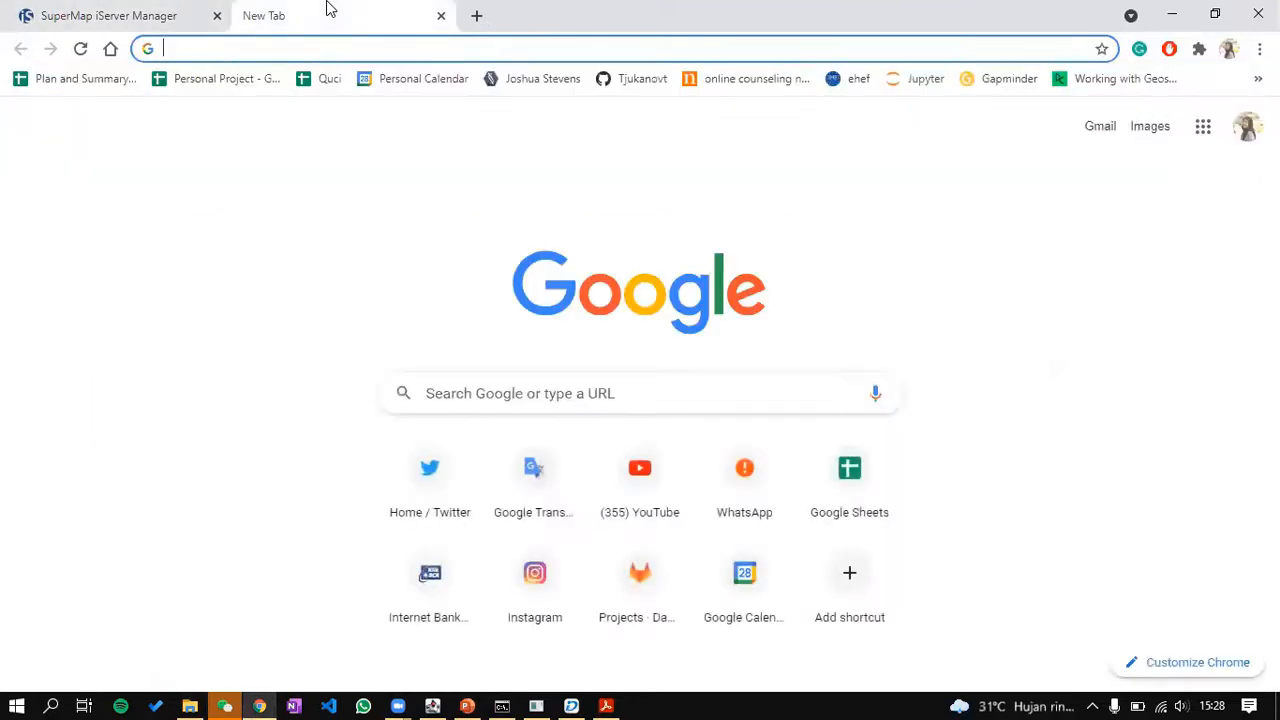
type("http://192.168.56.1:8090/iserver/manager/services")
left_click(302, 57, "shift")
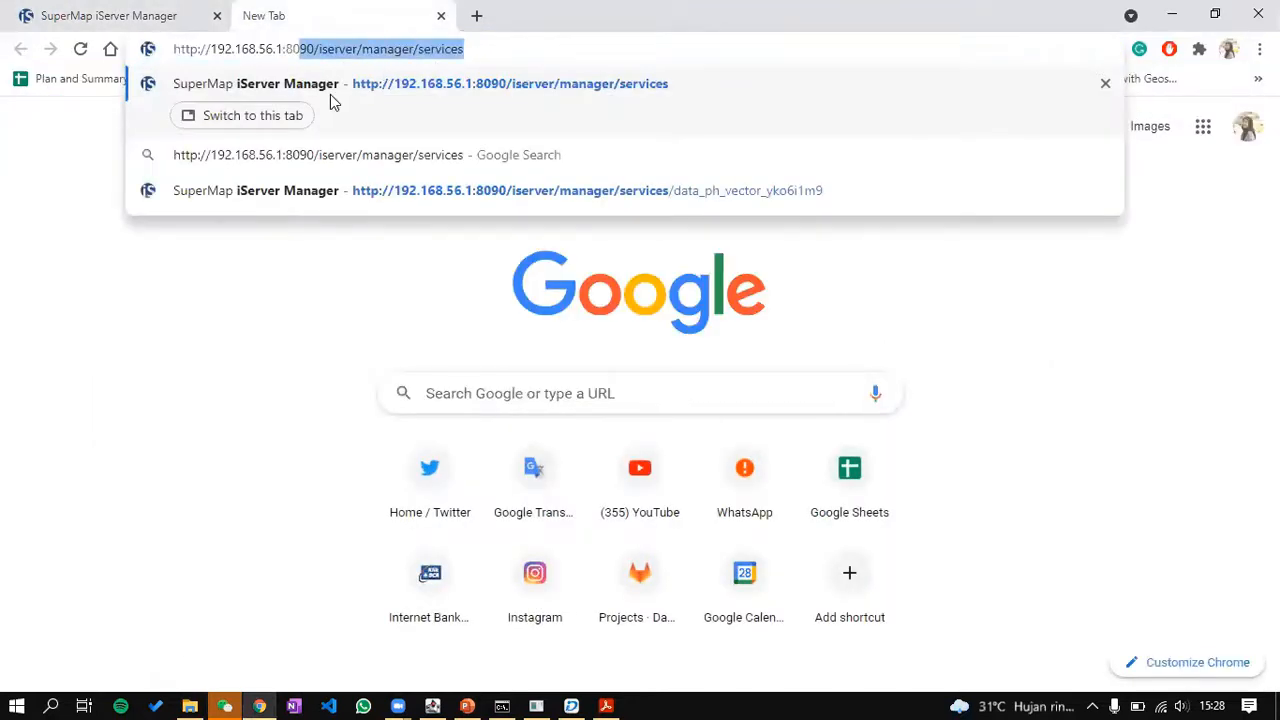
type("20")
key("Return")
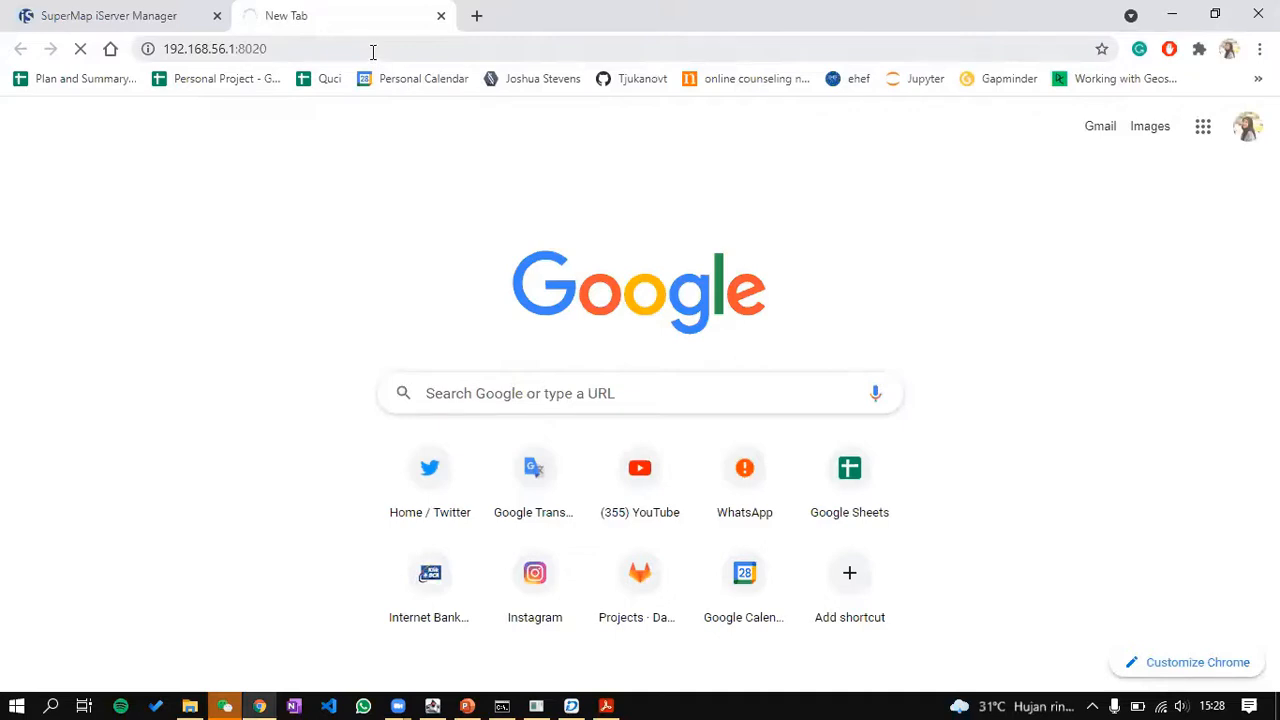
Step: Copy the DataStore address 192.168.56.1:8020 from the DataStore console's startup log
left_click(536, 704)
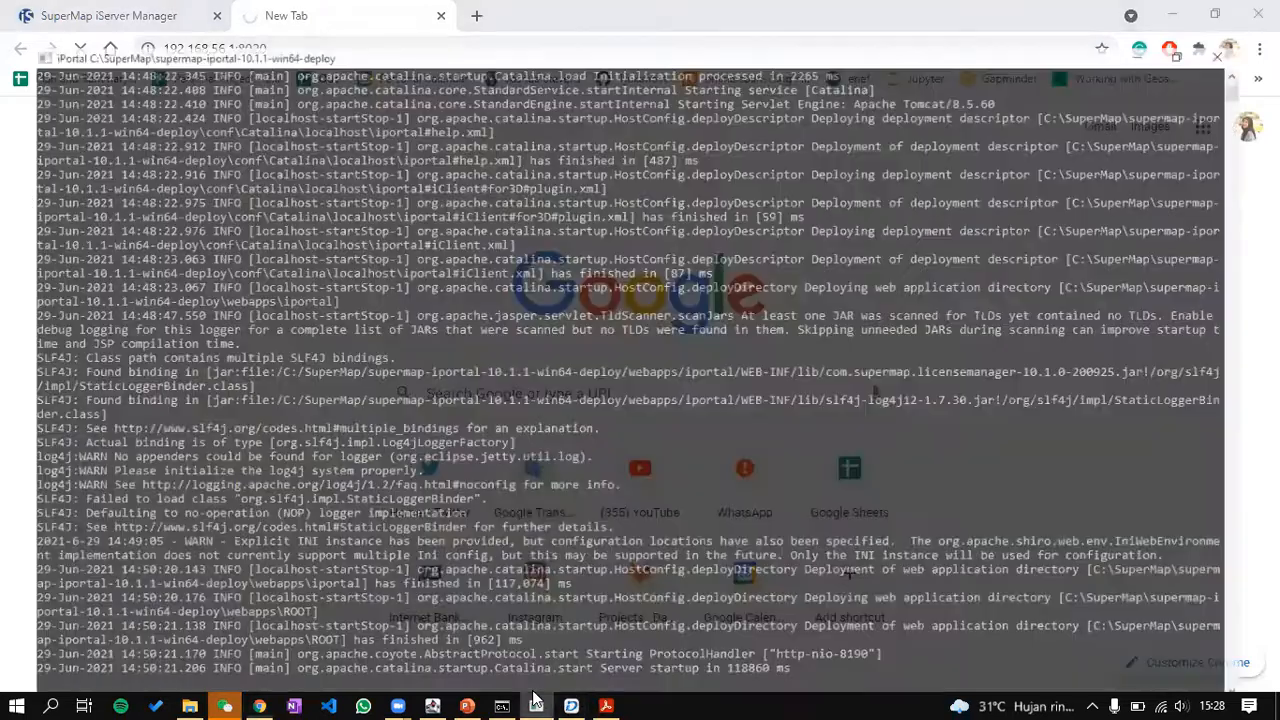
left_click(535, 703)
left_click(503, 702)
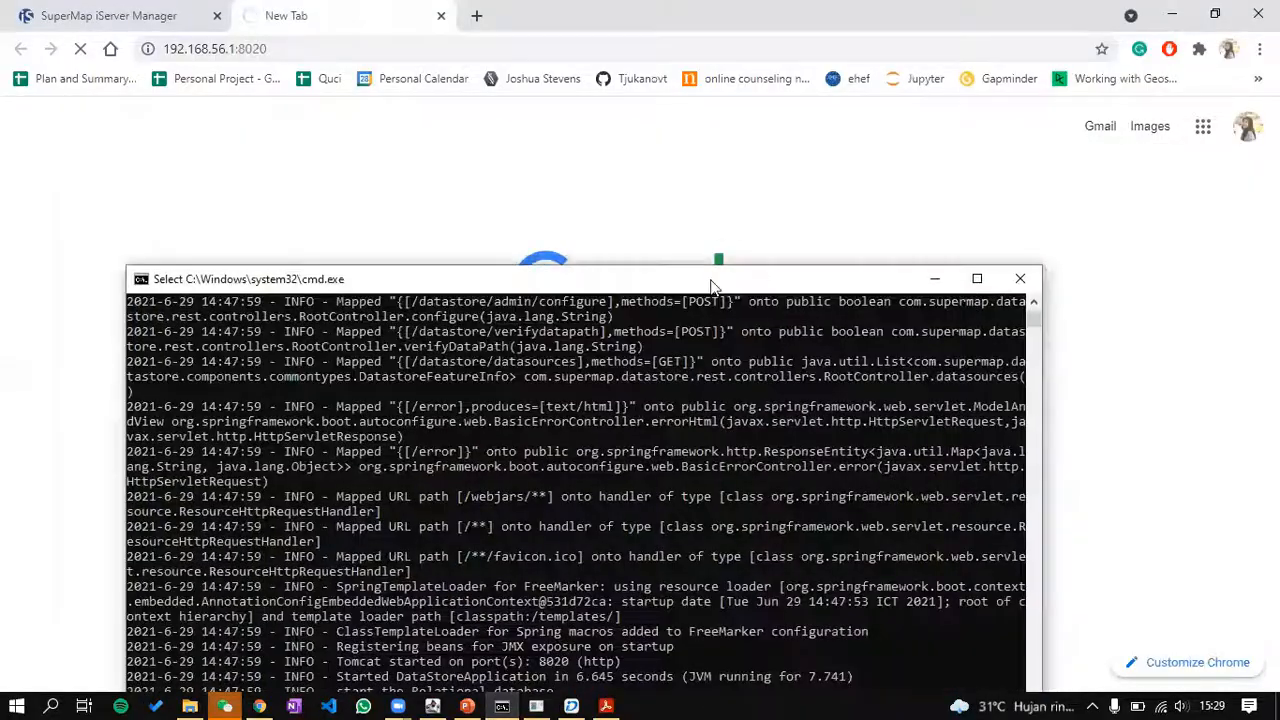
left_click_drag(712, 287, 652, 87)
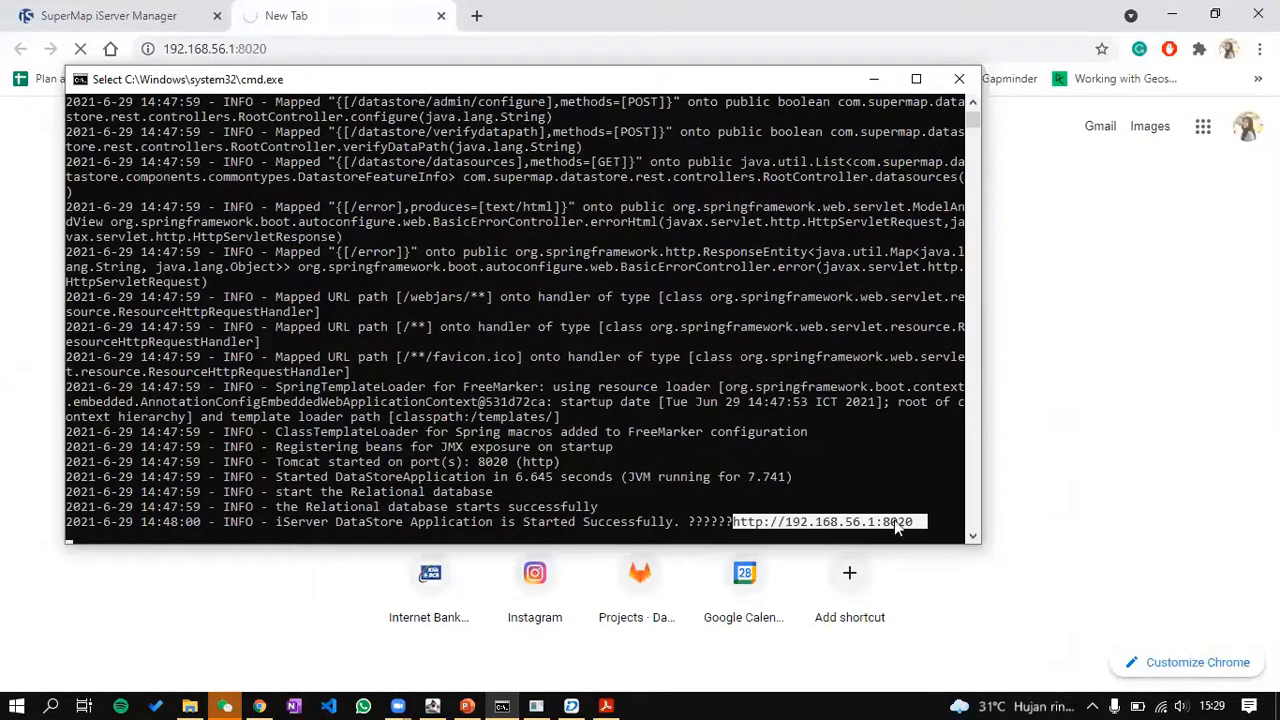
key("ctrl+c")
left_click(366, 28)
Step: Paste the DataStore address 192.168.56.1:8020 into Chrome and load it
left_click(362, 43)
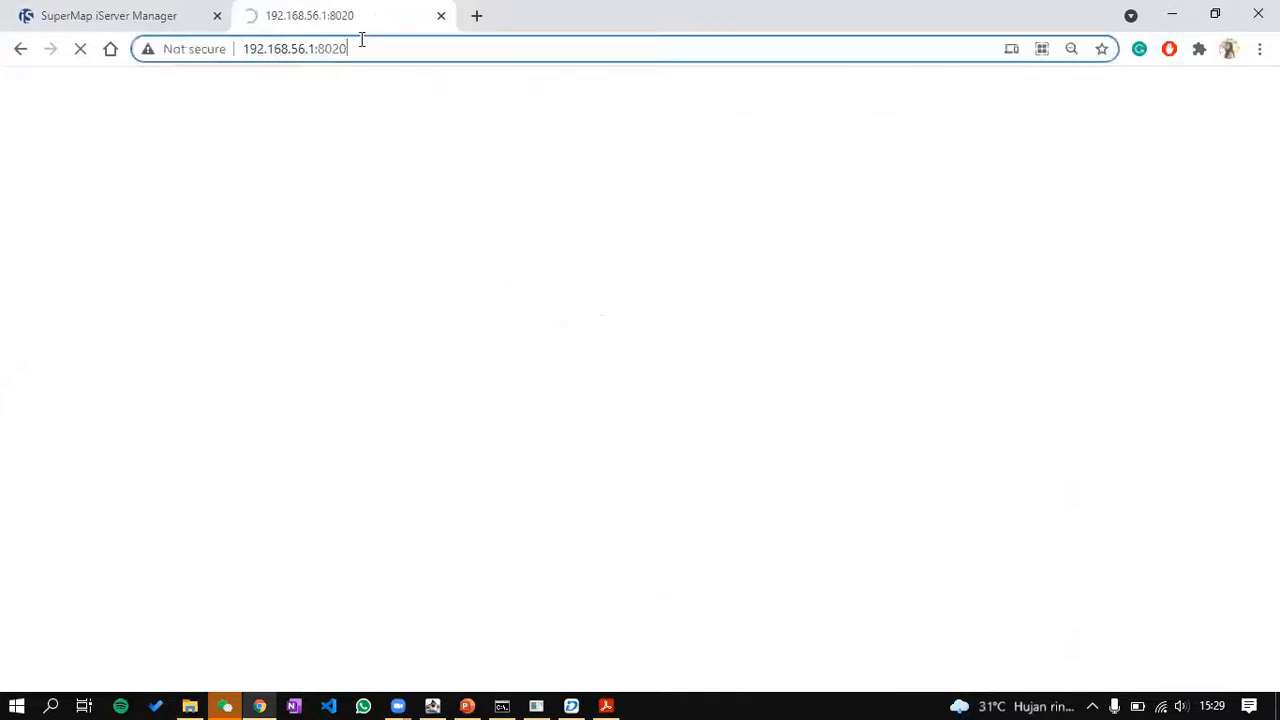
key("ctrl+v")
key("Return")
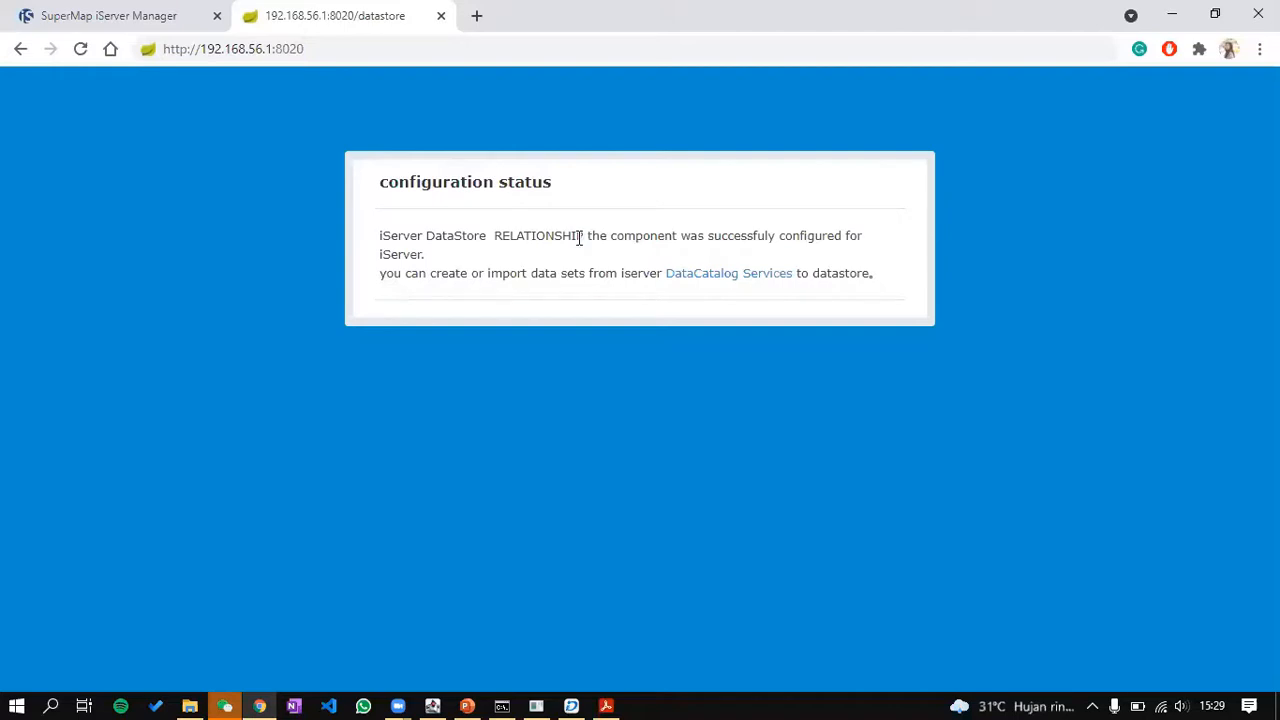
Step: Reopen the DataStore status page, confirm RELATIONSHIP is configured, then close it and return to PowerPoint
left_click(21, 50)
left_click(226, 50)
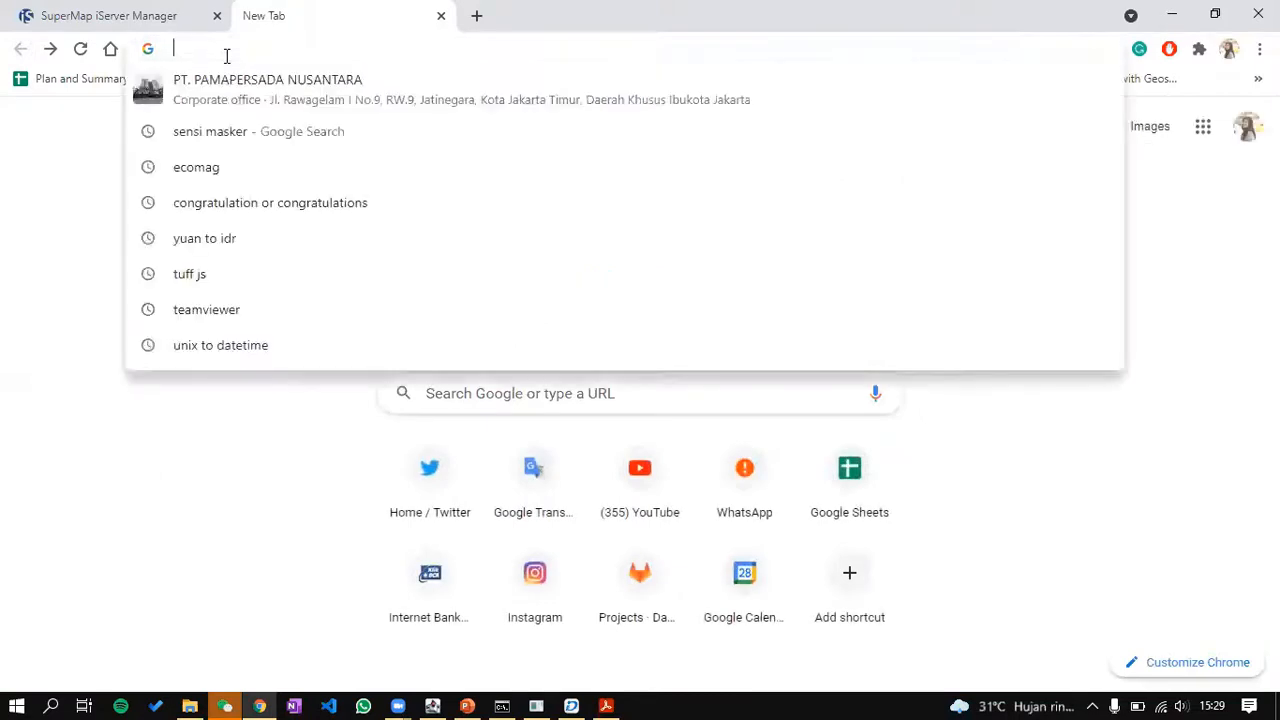
key("ctrl+v")
left_click(435, 84)
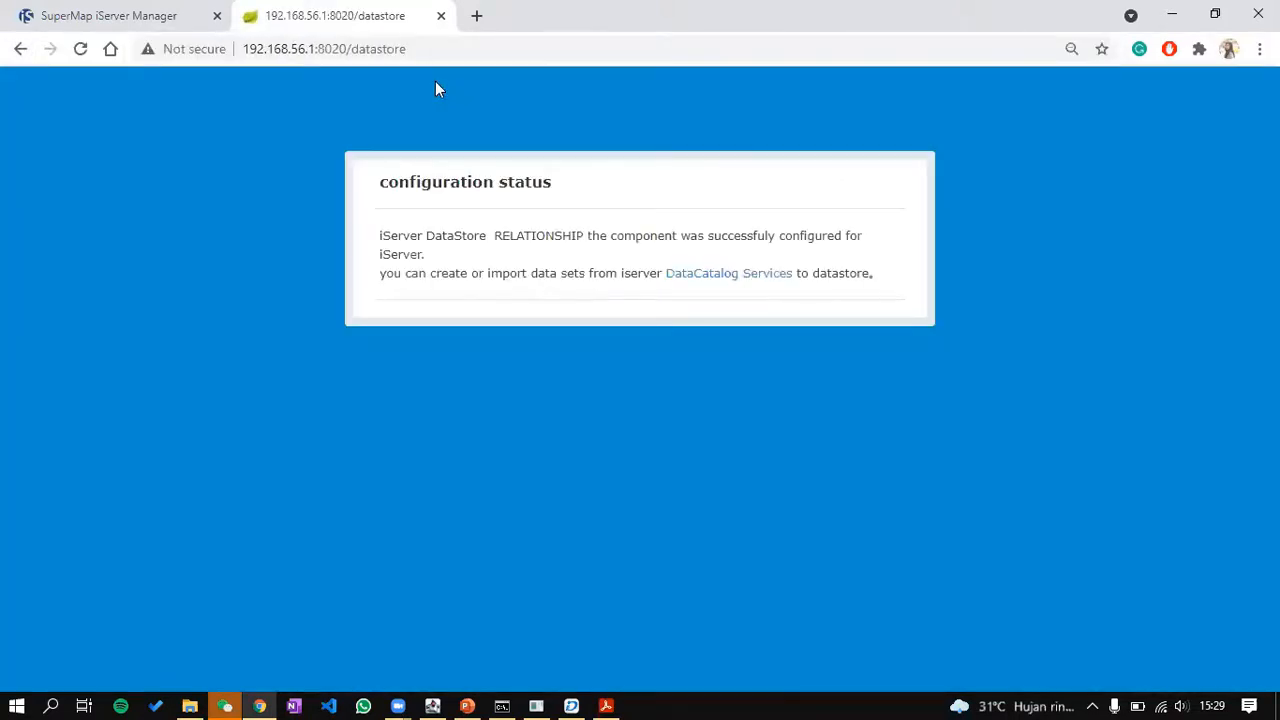
left_click(441, 15)
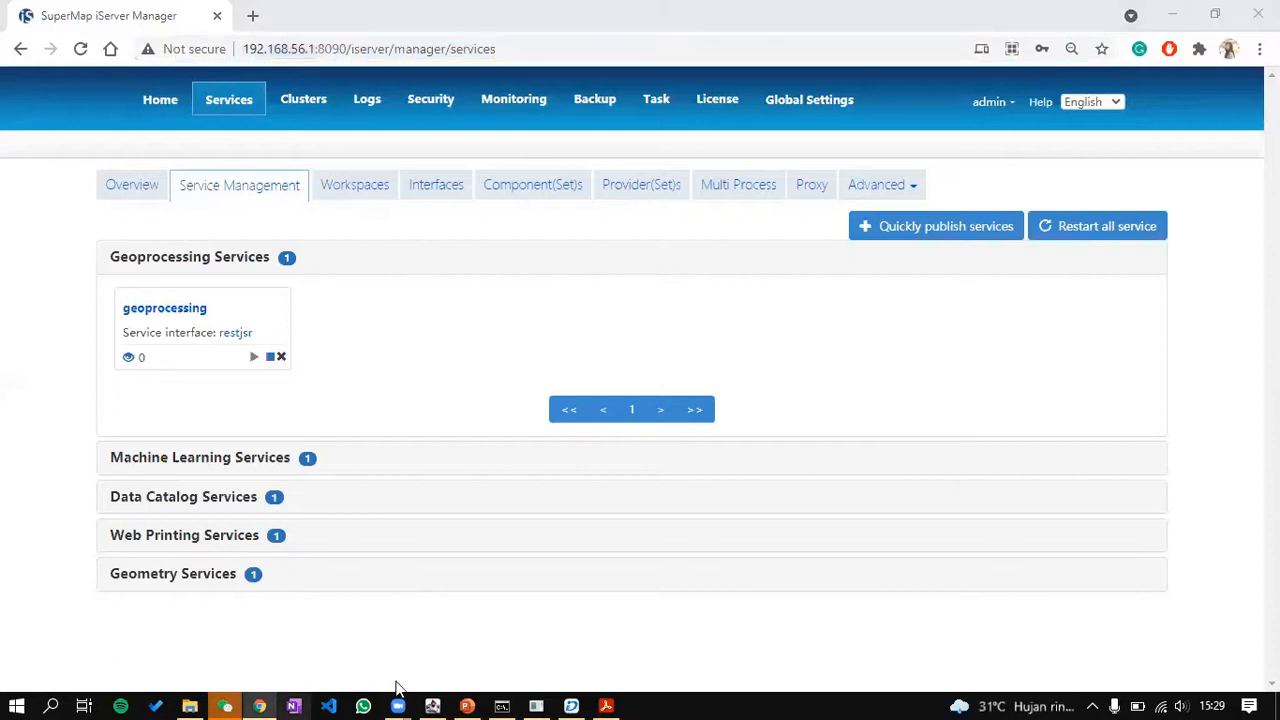
left_click(466, 703)
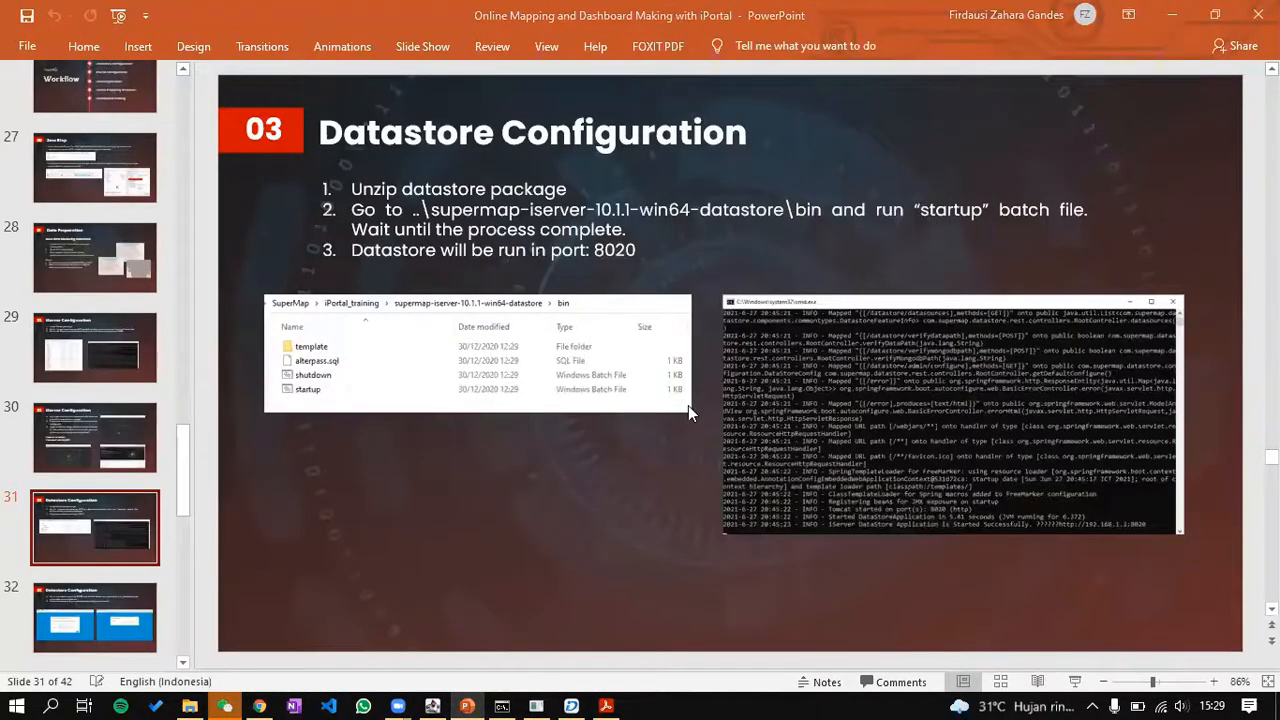
Step: In File Explorer, move from the datastore folder up to the iPortal_training folder
left_click(189, 706)
left_click(423, 149)
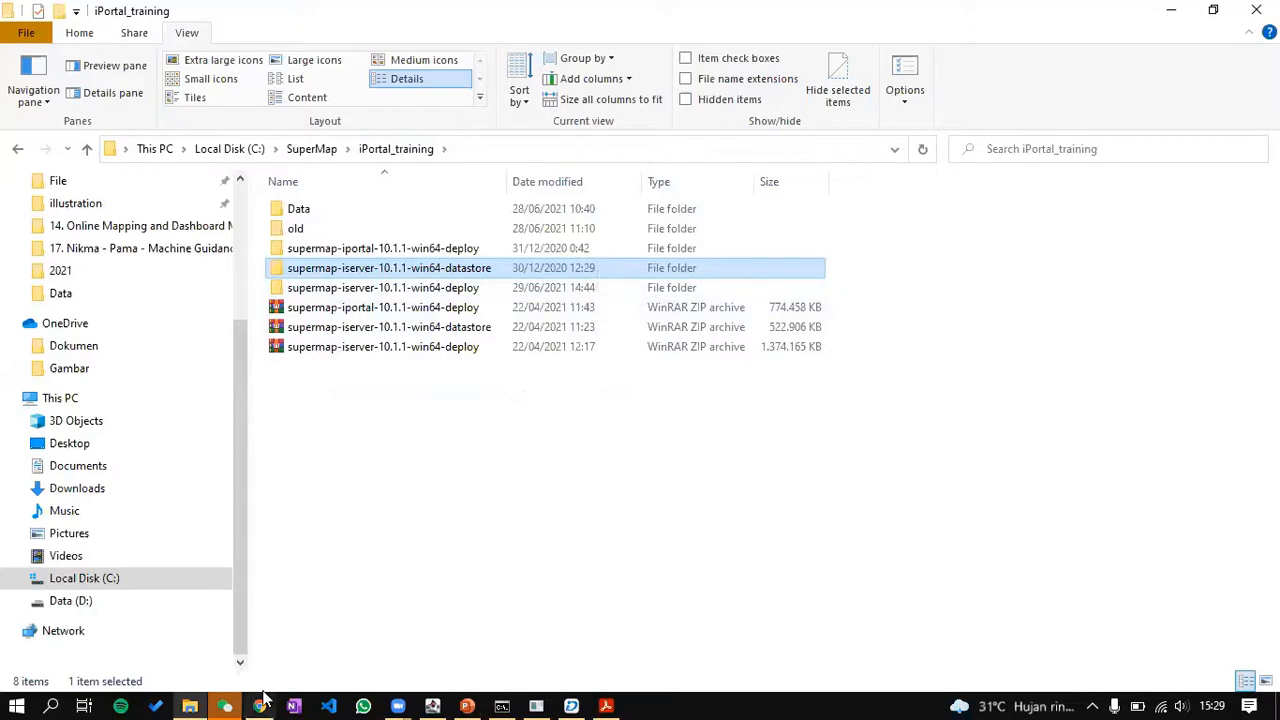
left_click(466, 705)
Step: Select slide 32 on datastore configuration and start the slide show from it
scroll(116, 493, "down", 5)
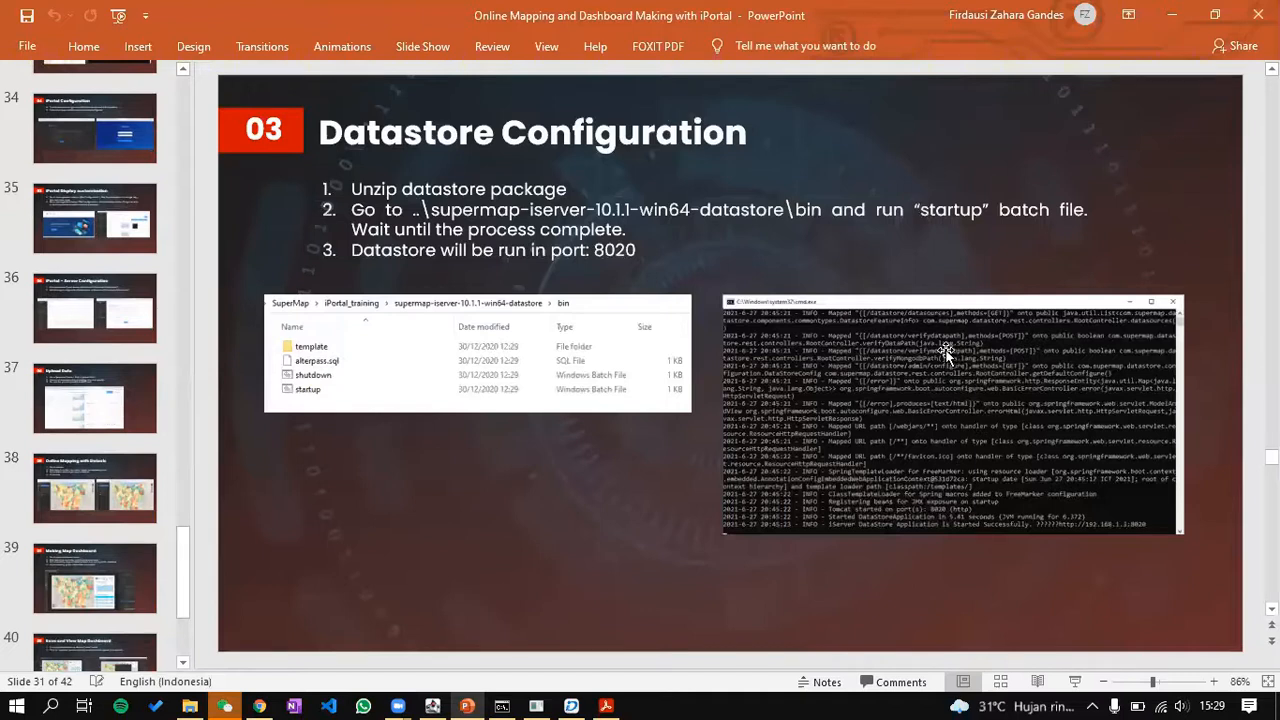
scroll(92, 467, "up", 4)
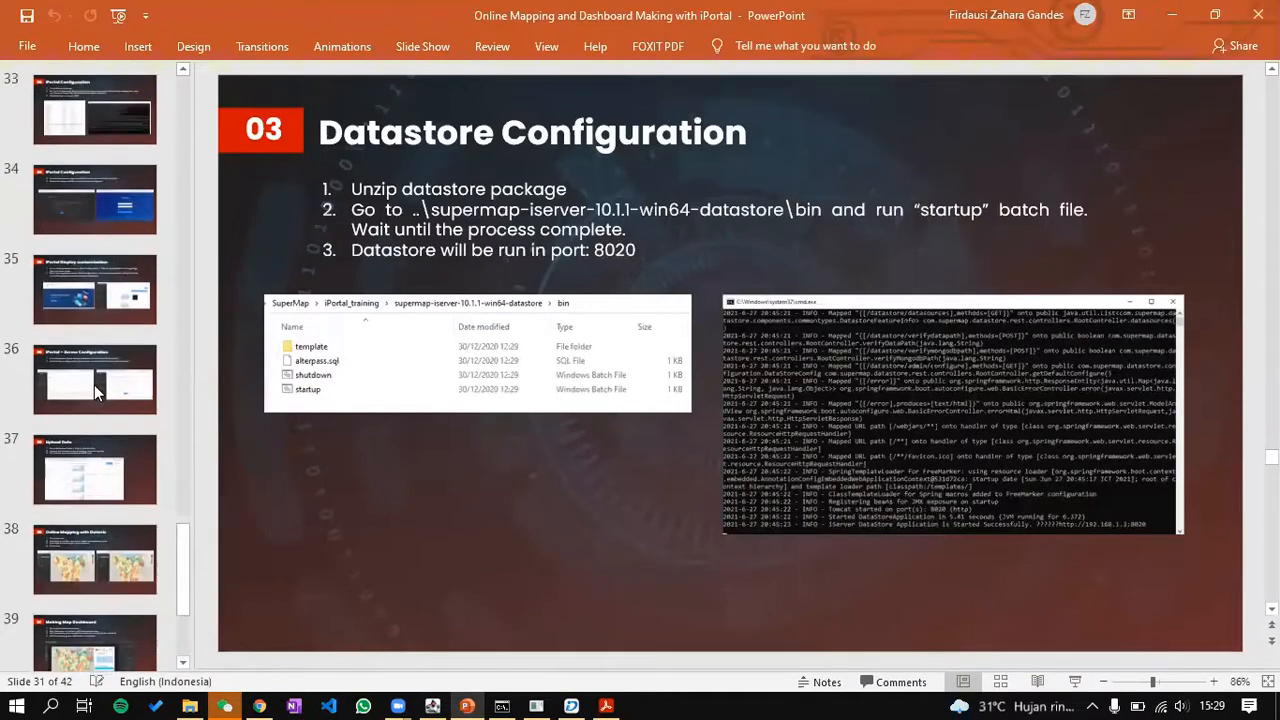
scroll(94, 385, "up", 1)
left_click(90, 268)
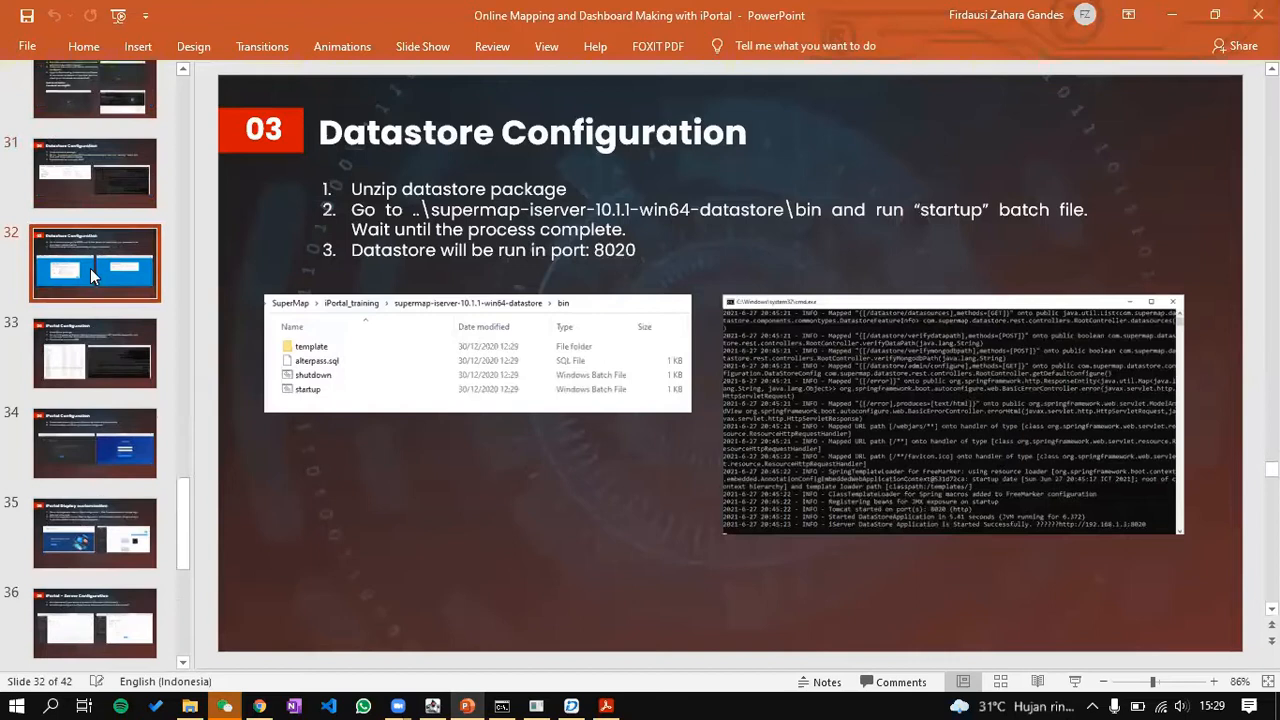
scroll(365, 490, "up", 6, "ctrl")
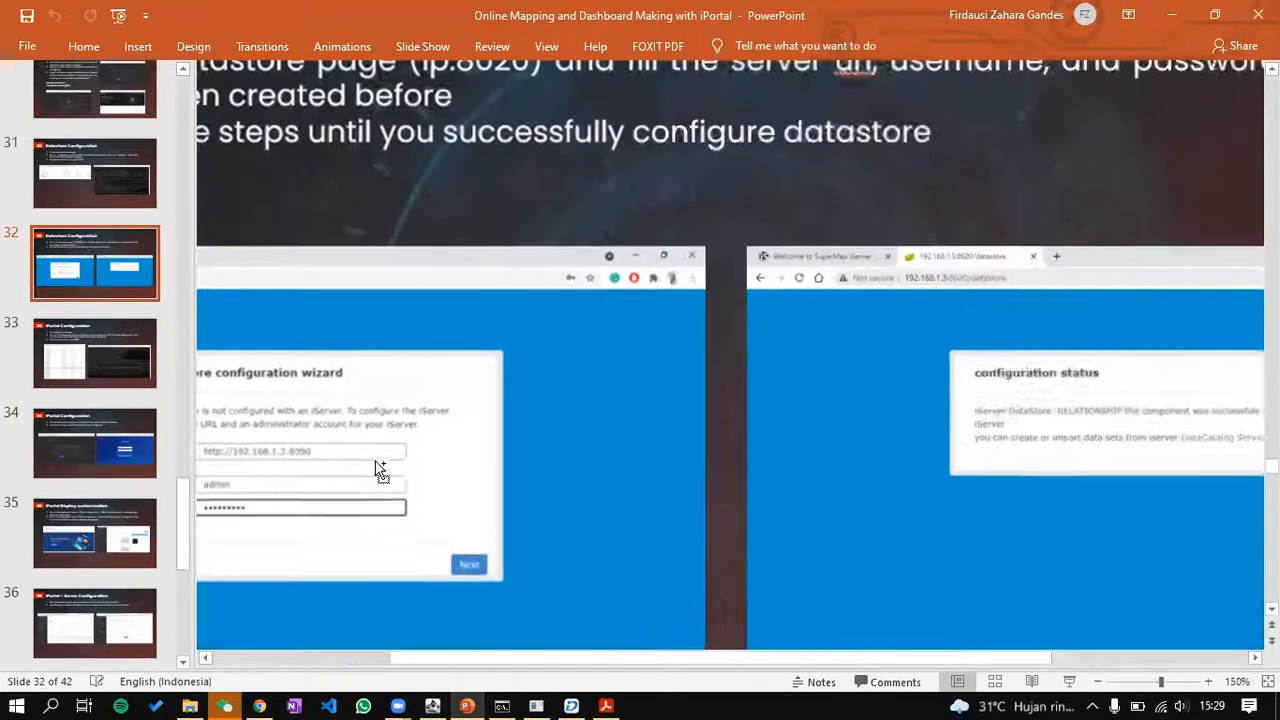
scroll(410, 478, "down", 6, "ctrl")
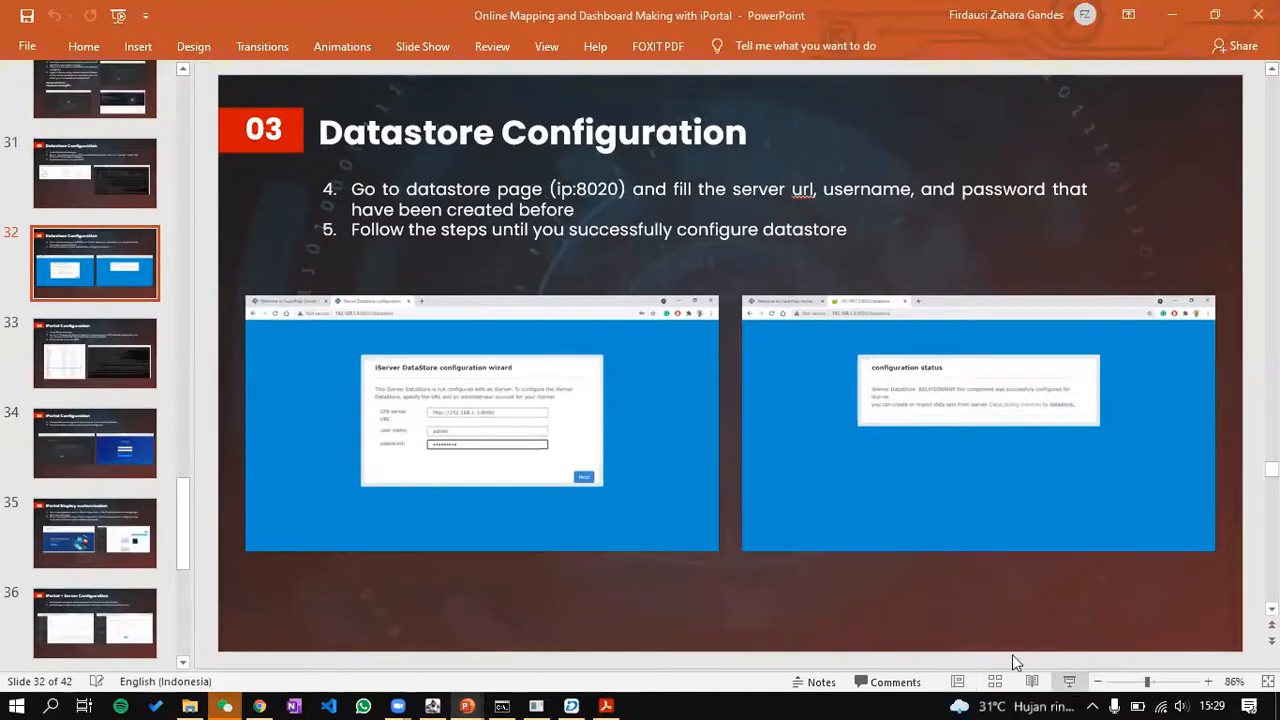
left_click(1069, 681)
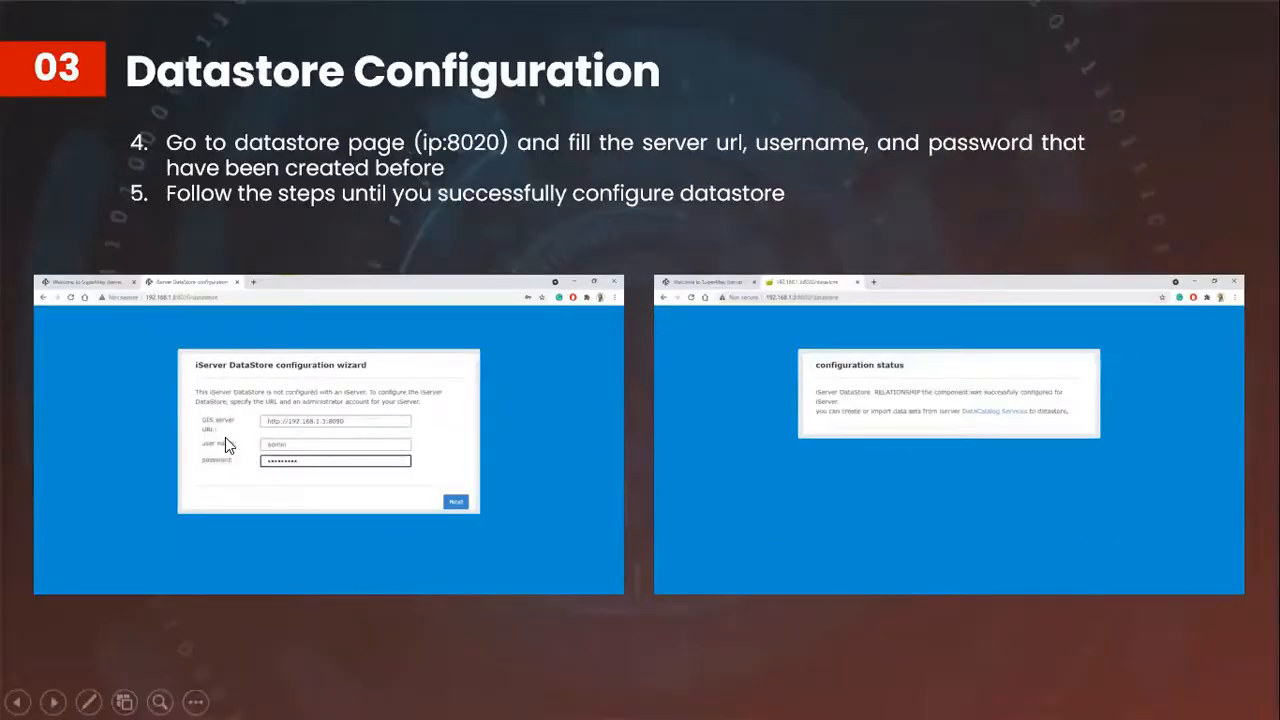
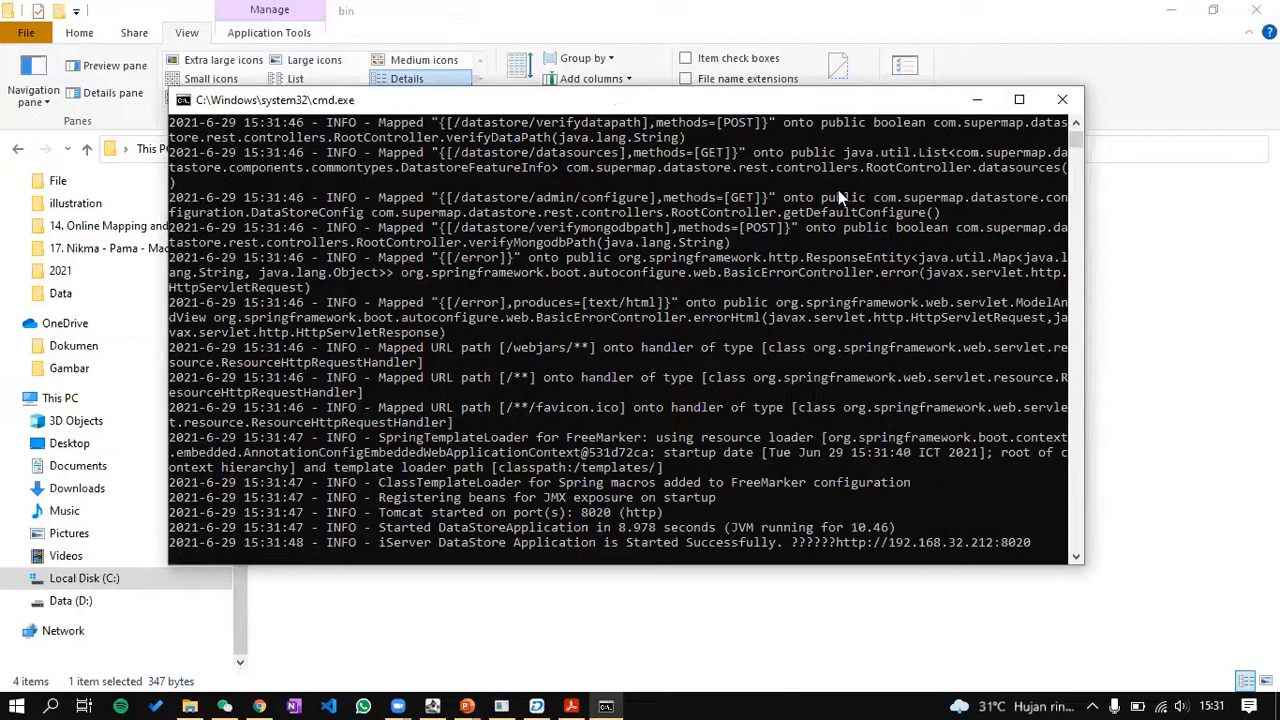
left_click_drag(1030, 549, 832, 553)
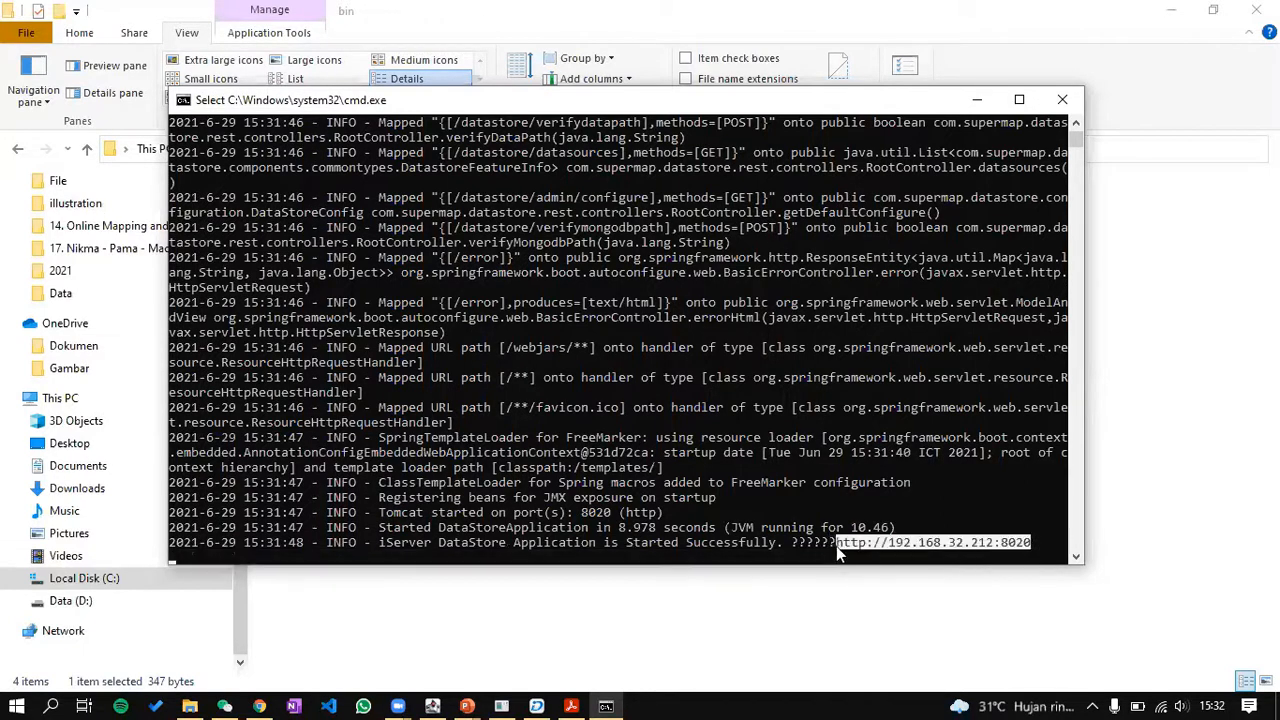
right_click(836, 546)
left_click(259, 706)
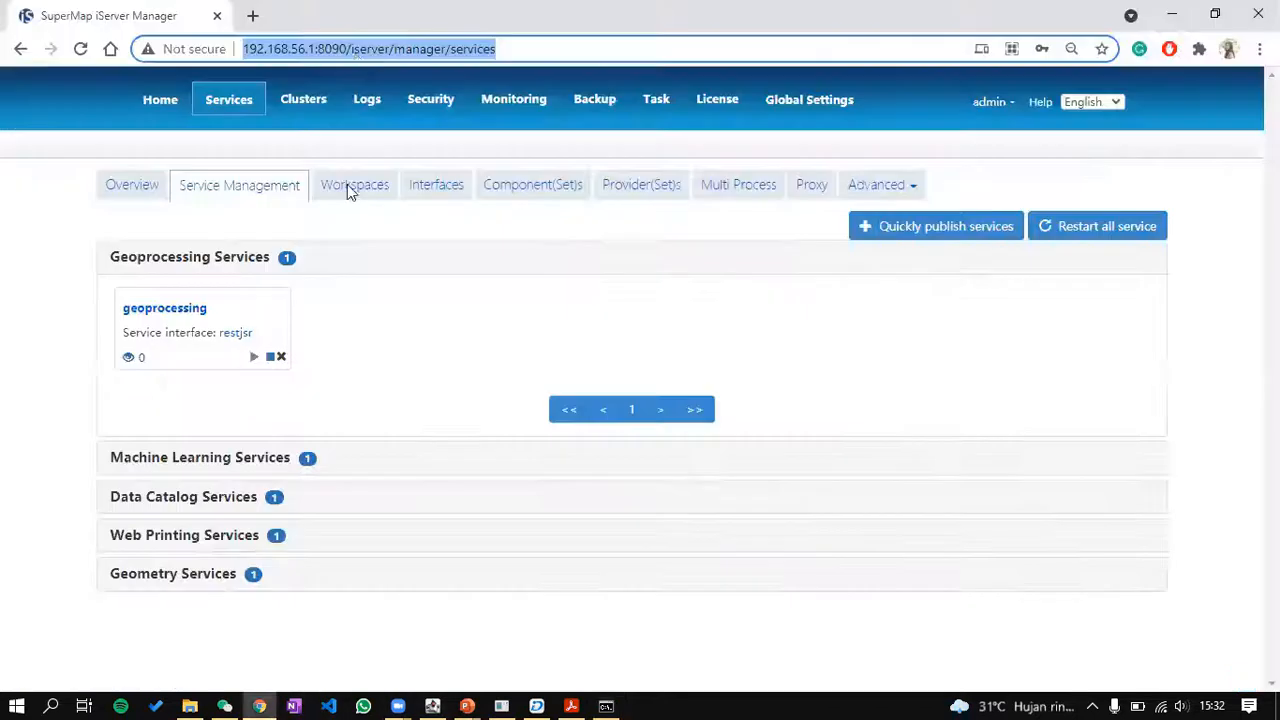
left_click(252, 15)
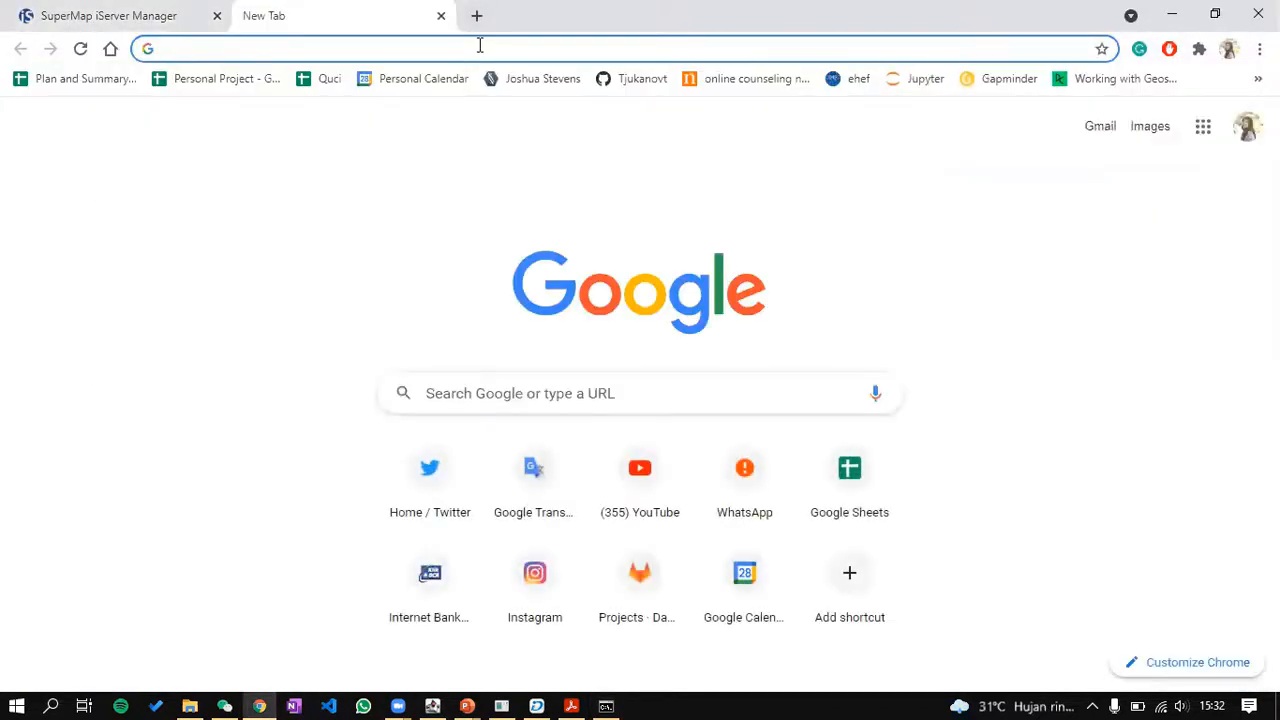
type("http://192.168.32.212:8020")
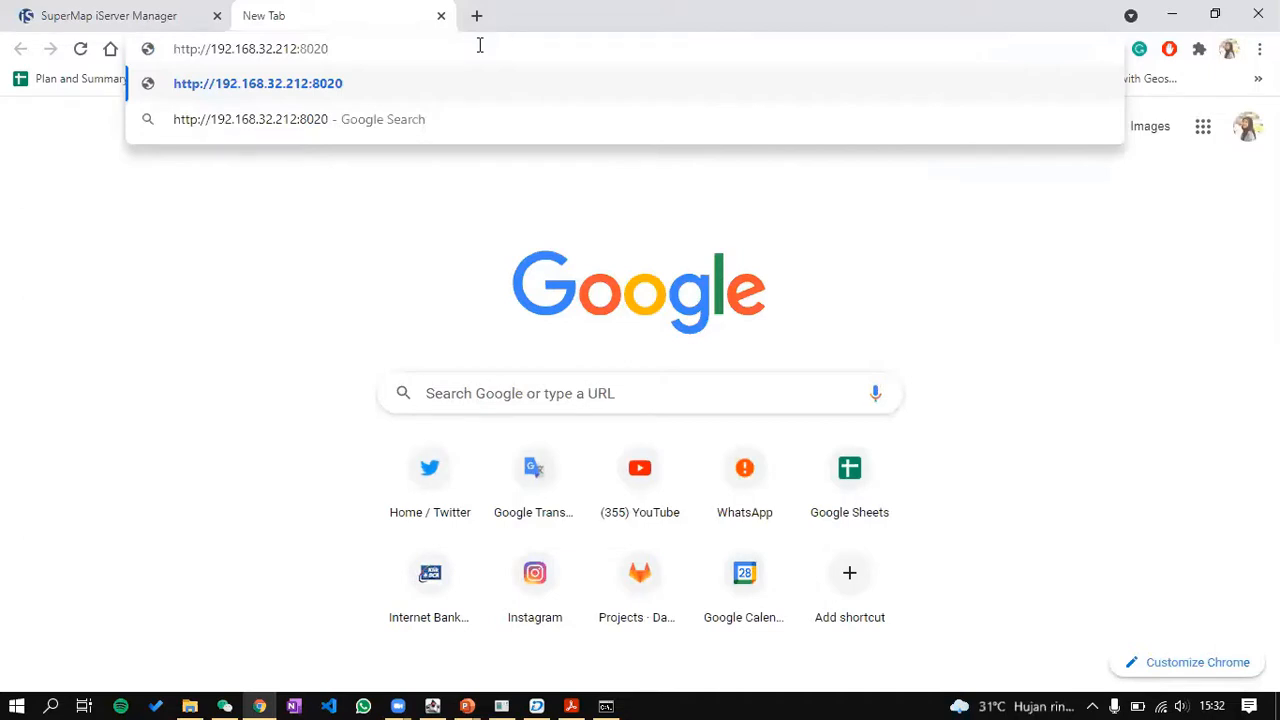
left_click(185, 12)
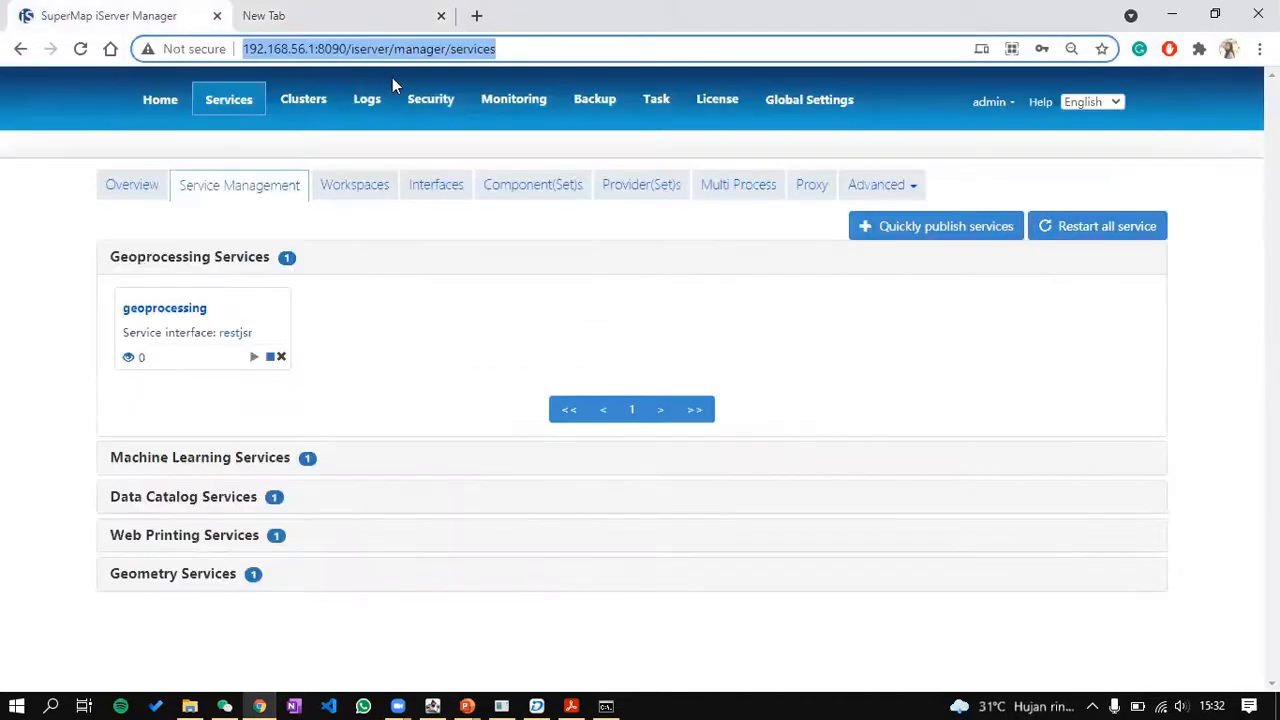
left_click(330, 10)
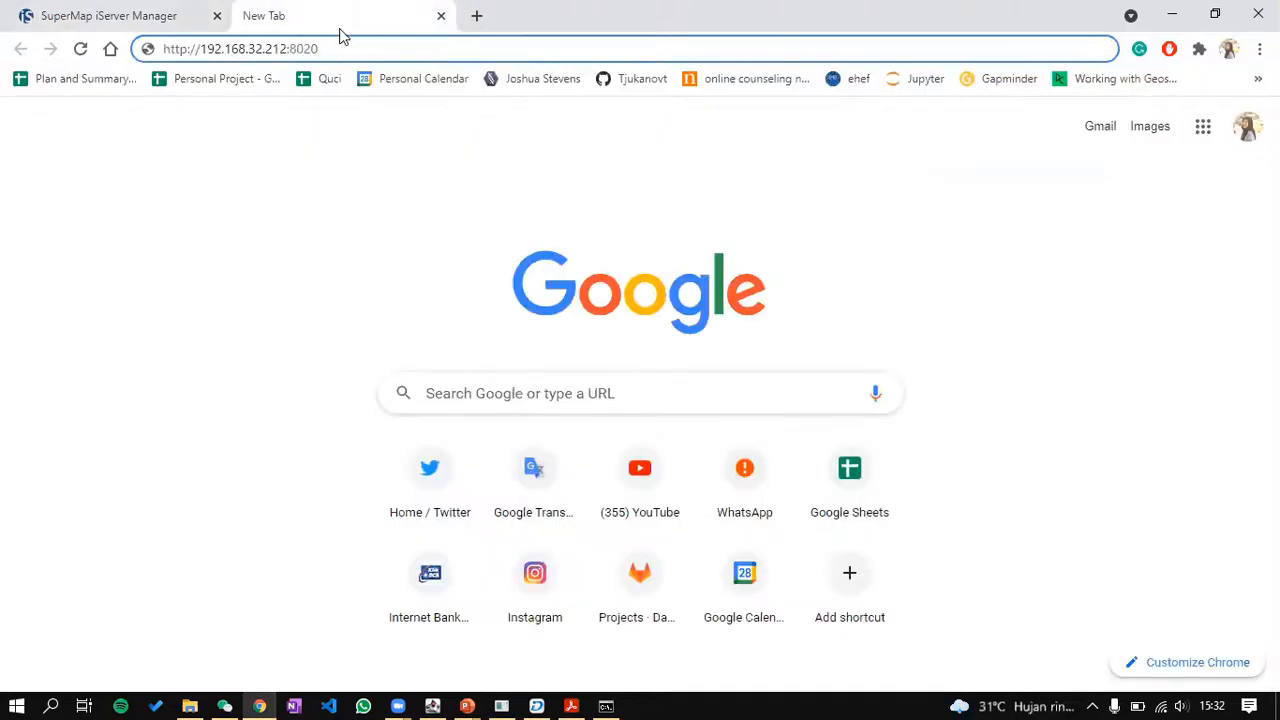
key("Return")
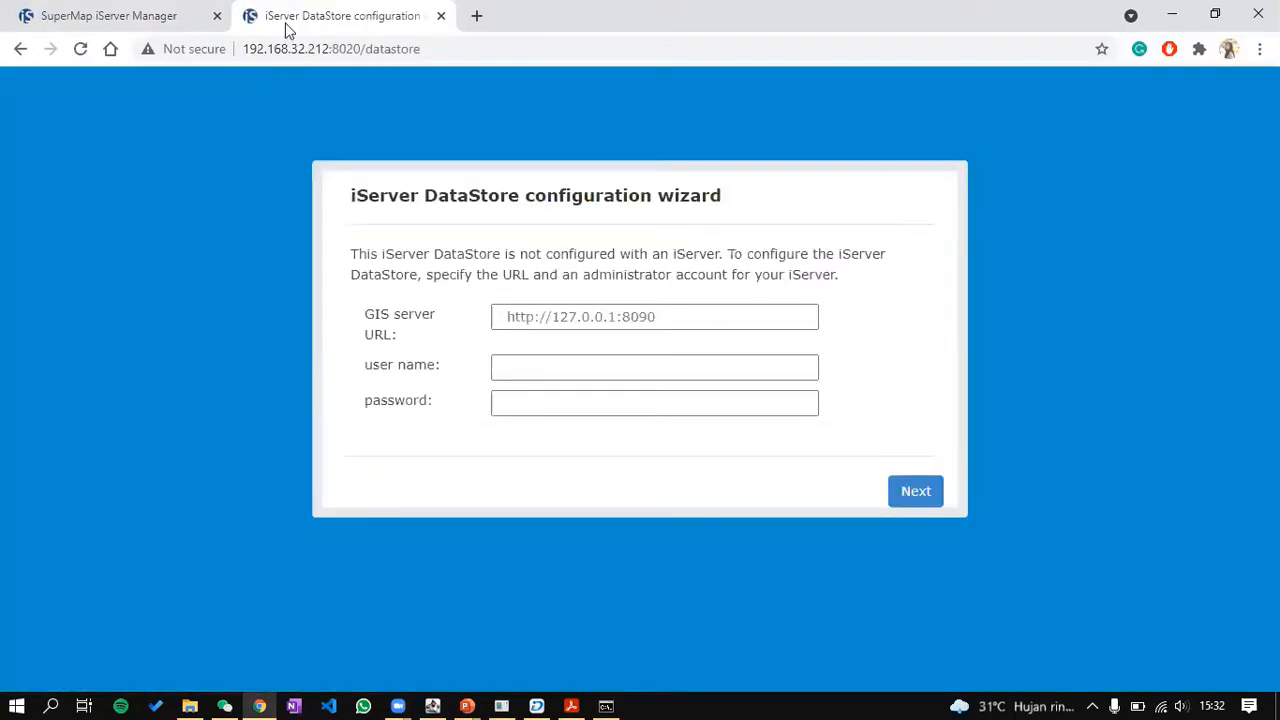
Step: Point the first tab at 192.168.32.212:8090/iserver to open the iServer home page
left_click(429, 48)
key("ctrl+c")
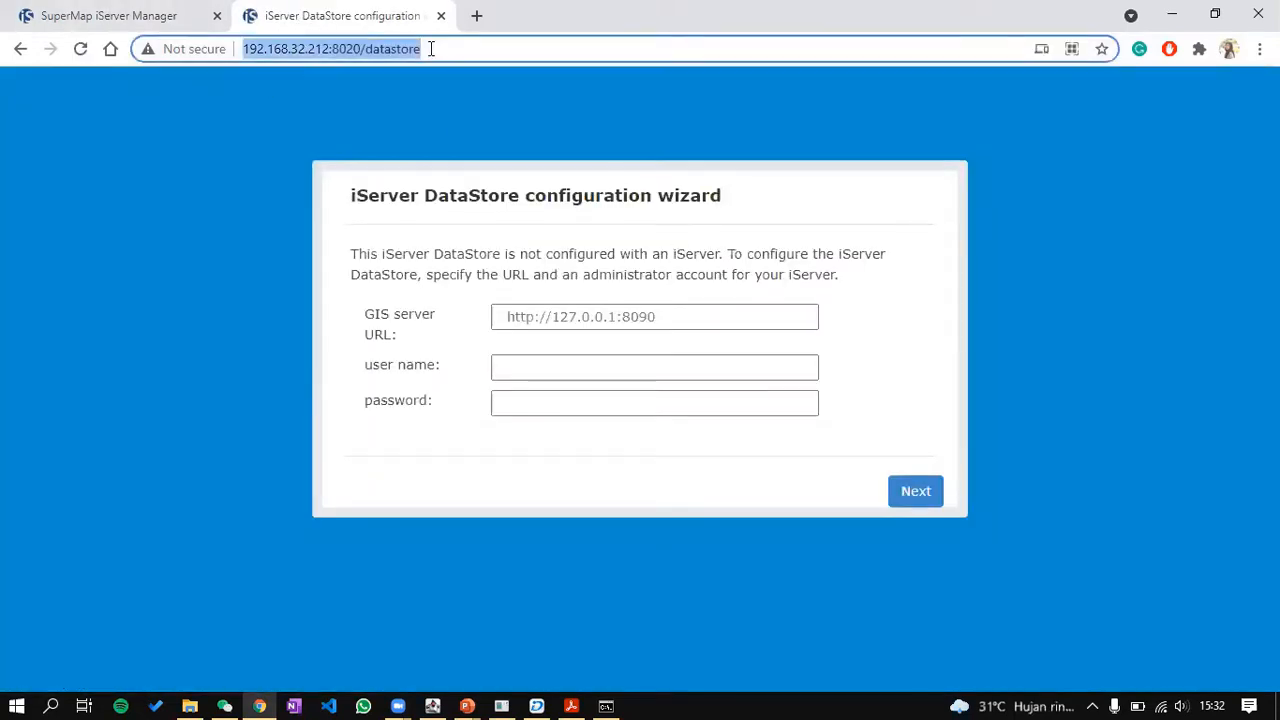
left_click(60, 15)
left_click(334, 48)
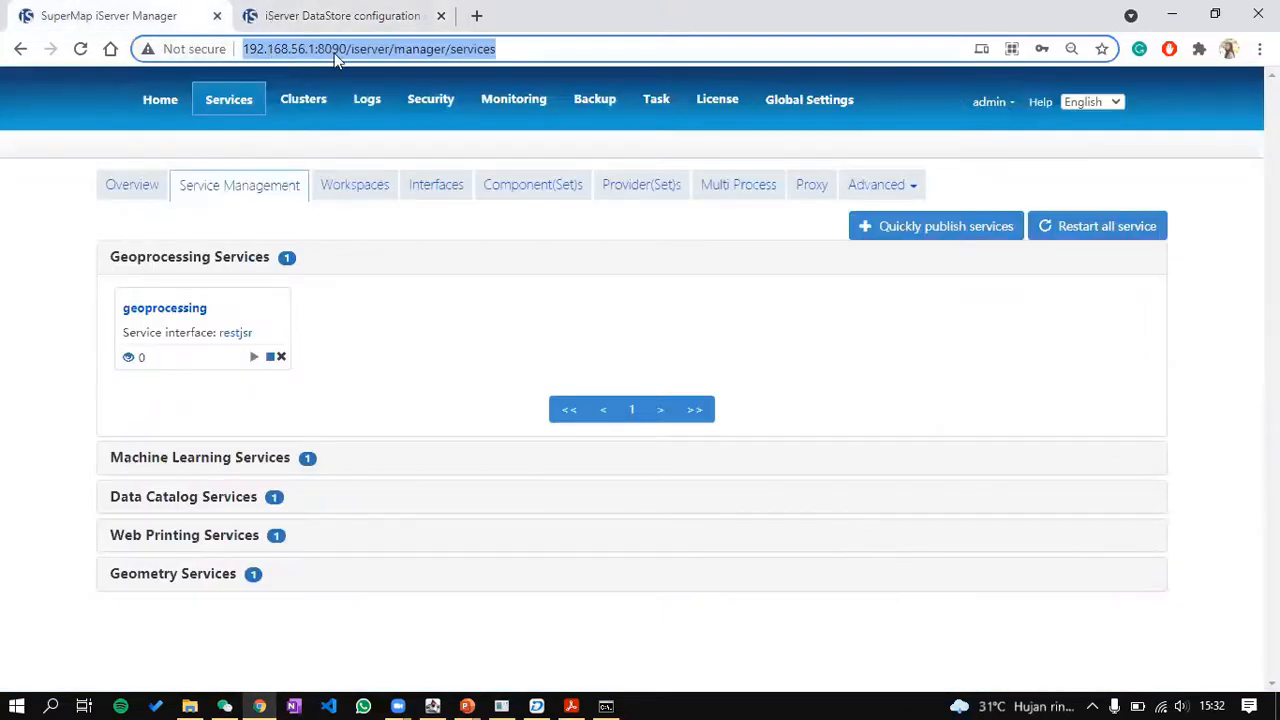
key("ctrl+v")
left_click_drag(411, 50, 325, 90)
type("90/iserver")
key("Return")
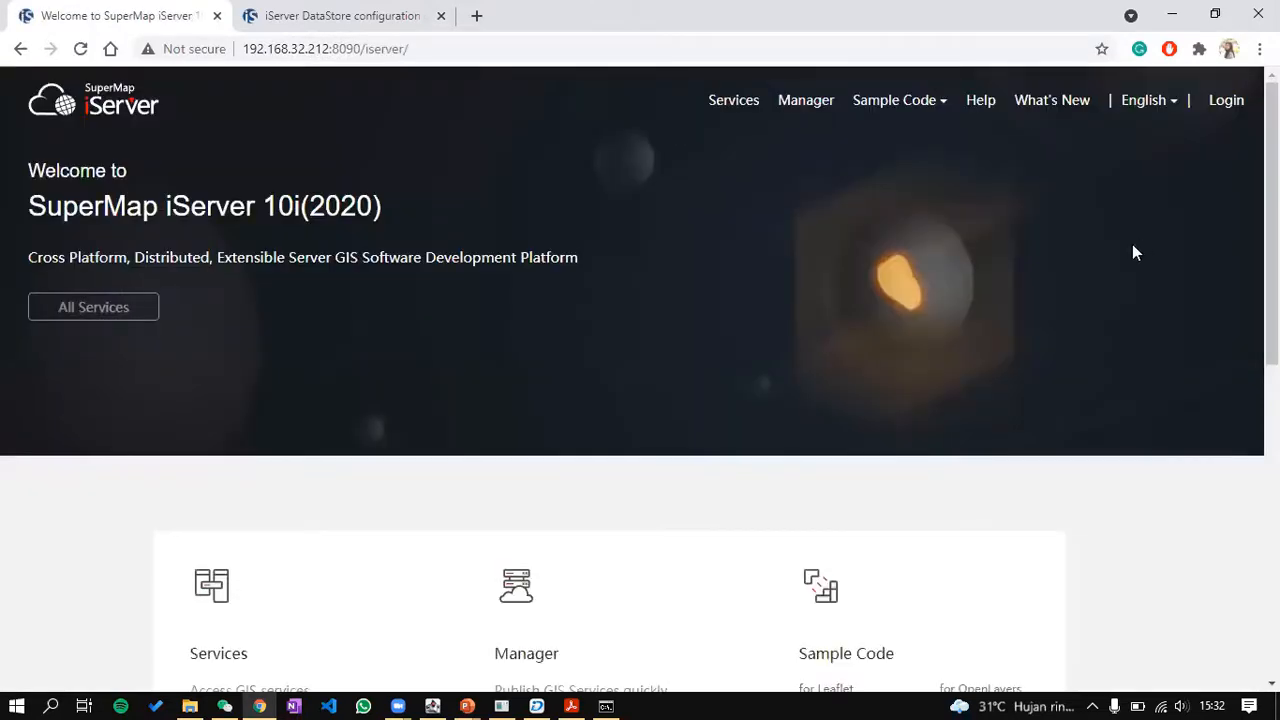
Step: Log in to iServer as admin with the account password, declining to save it
left_click(1225, 105)
type("admin")
key("Tab")
type("*********")
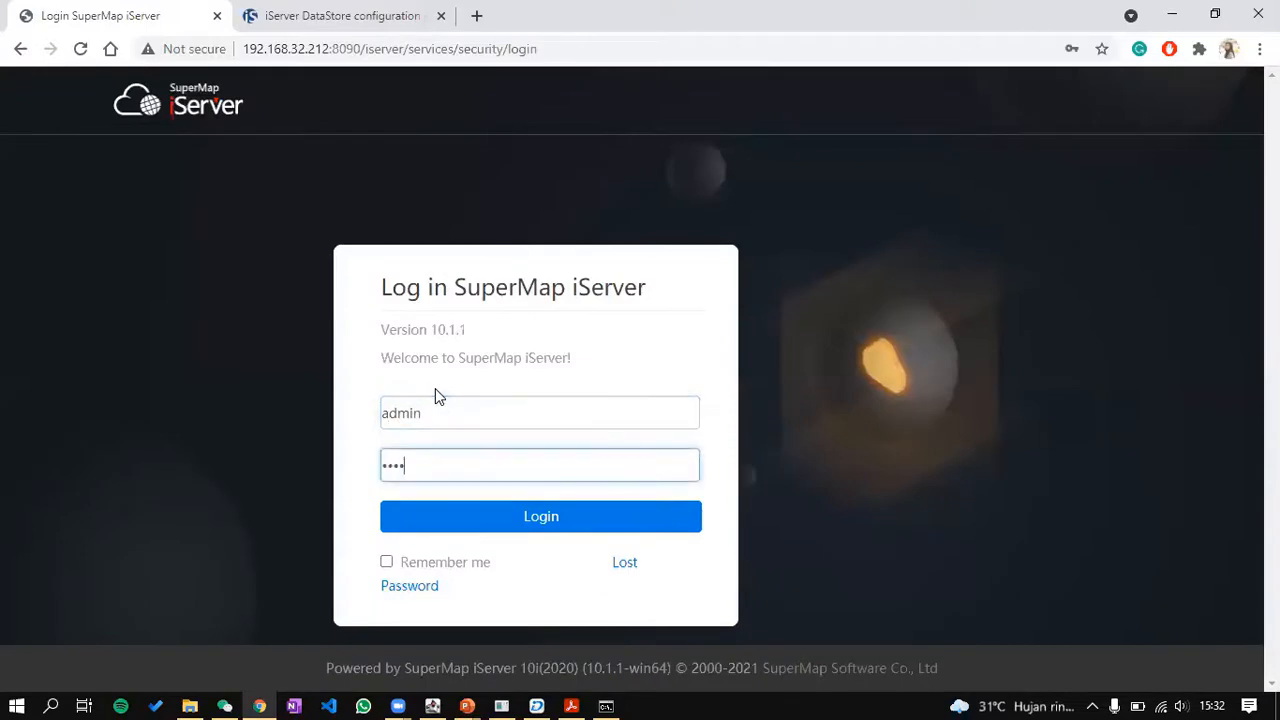
key("Return")
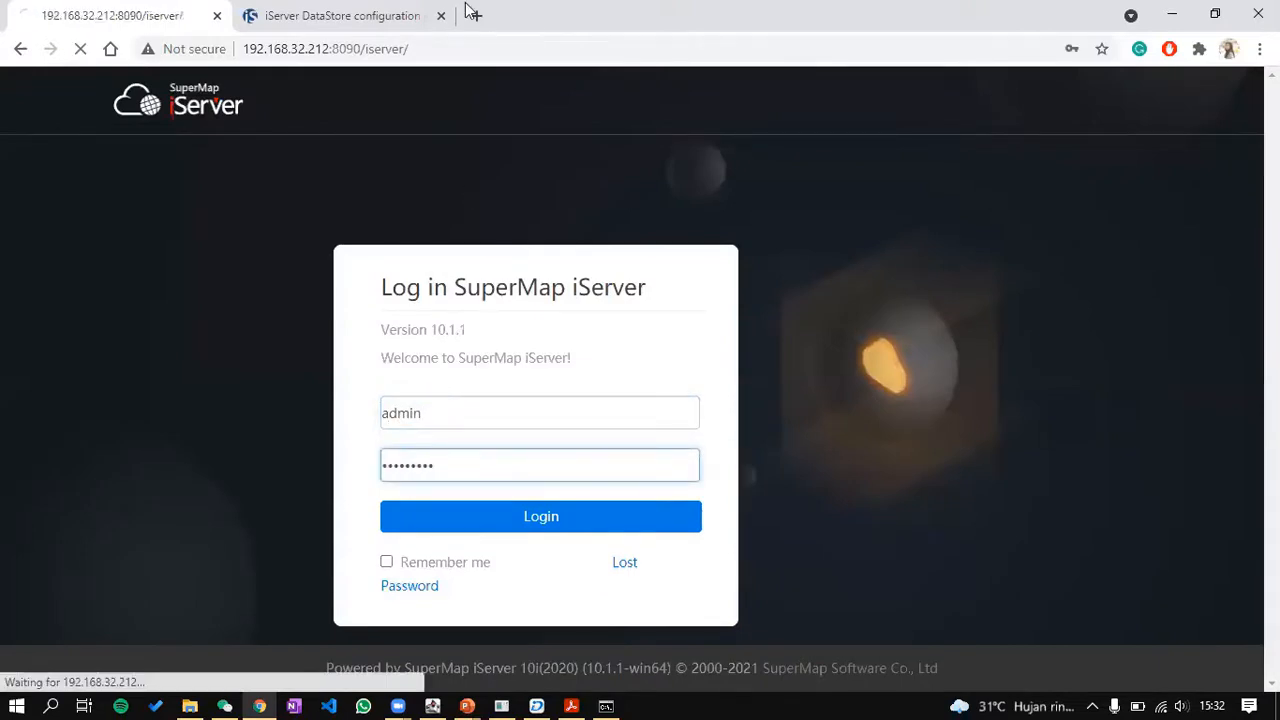
left_click(1074, 352)
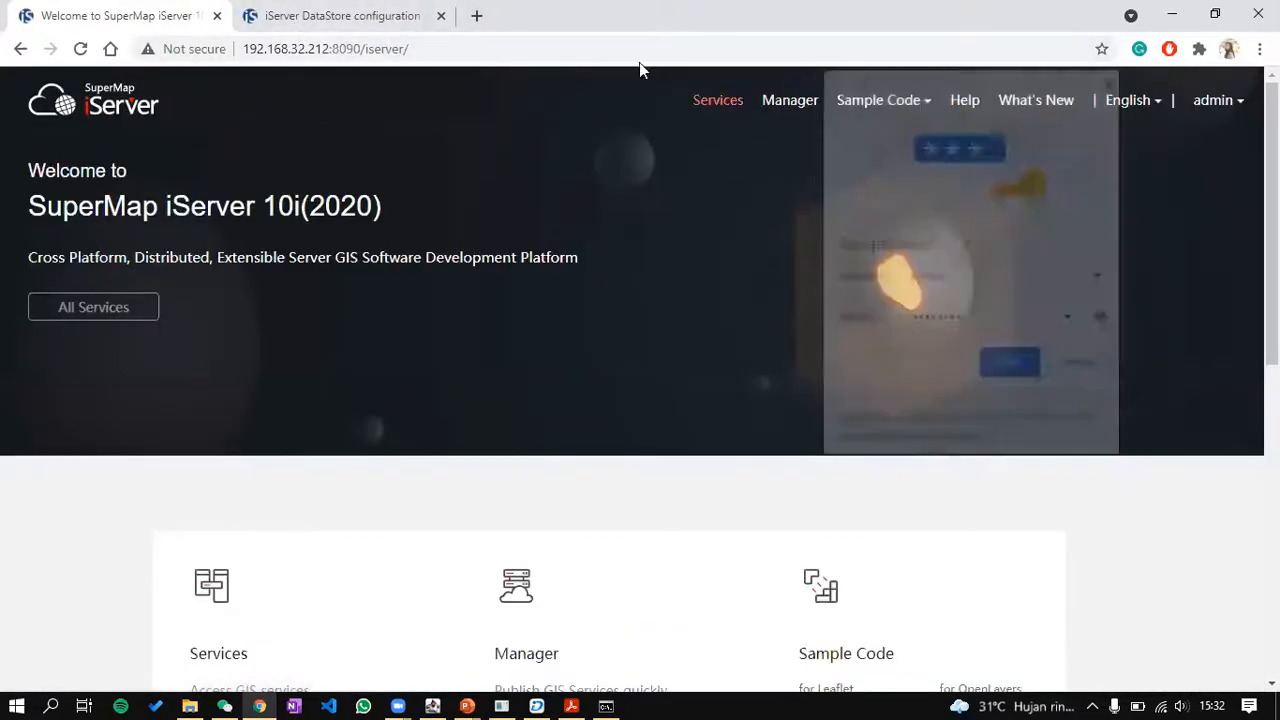
left_click(388, 12)
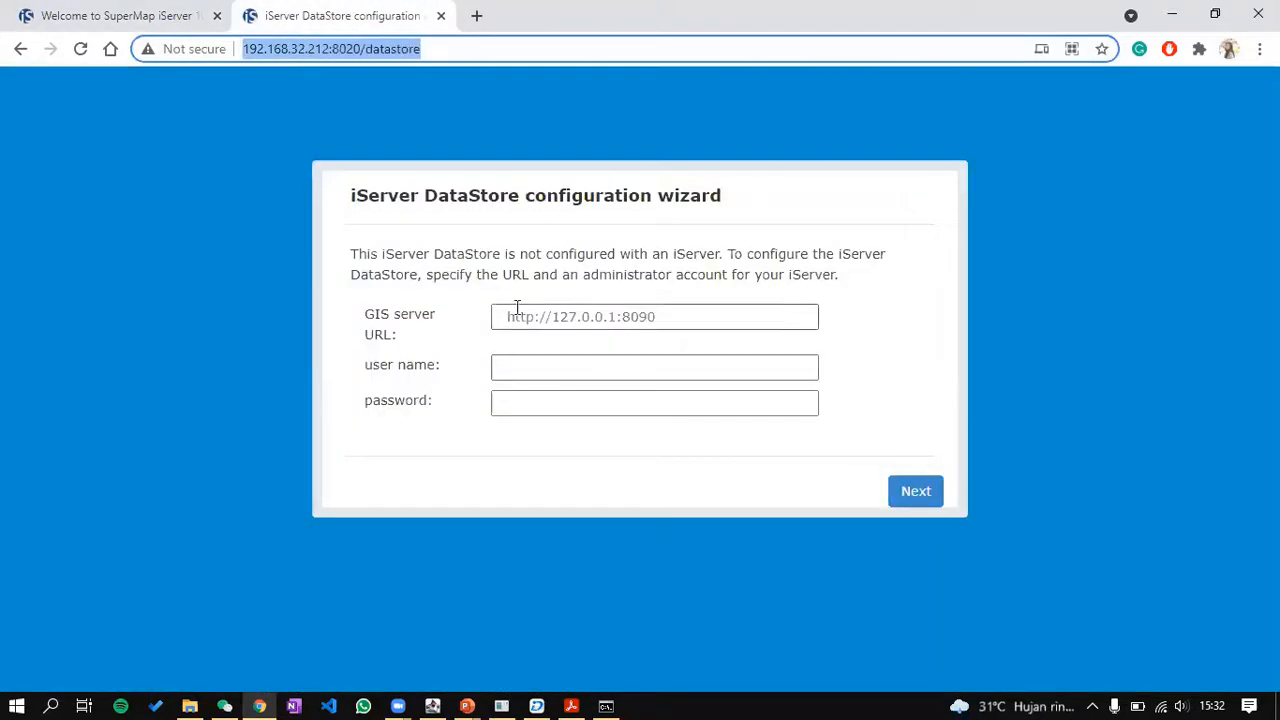
left_click(90, 8)
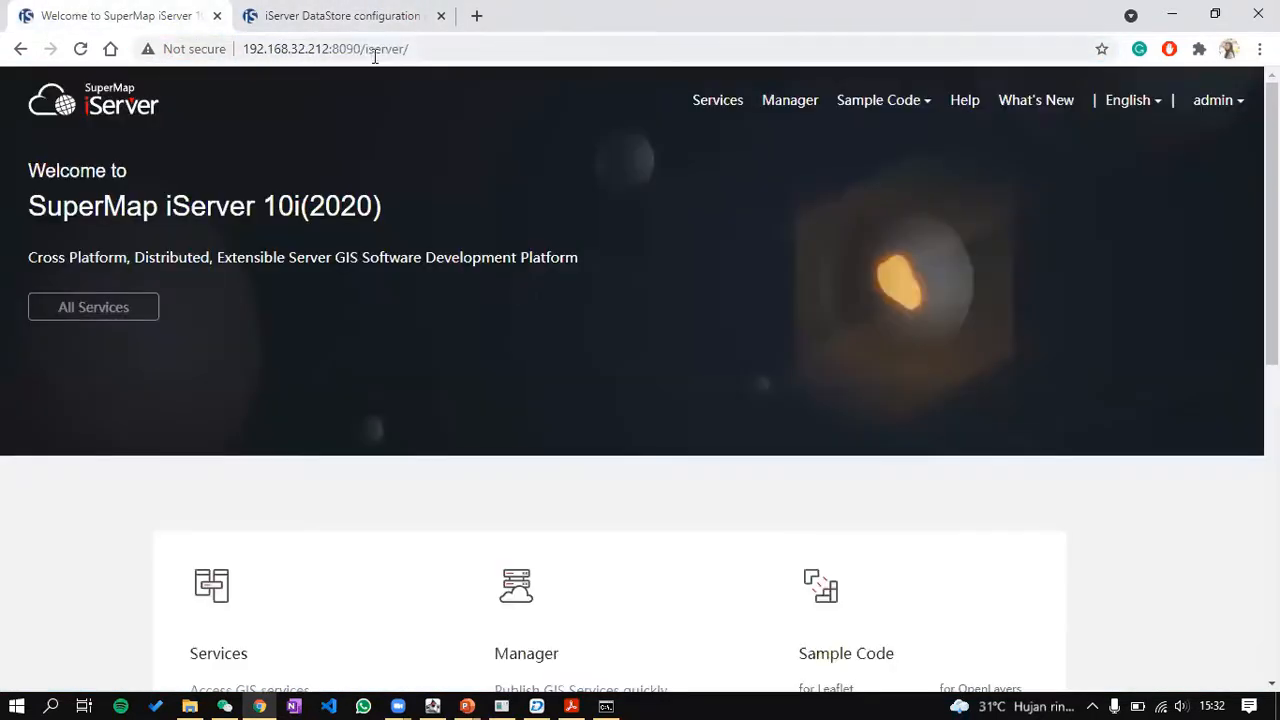
left_click(369, 8)
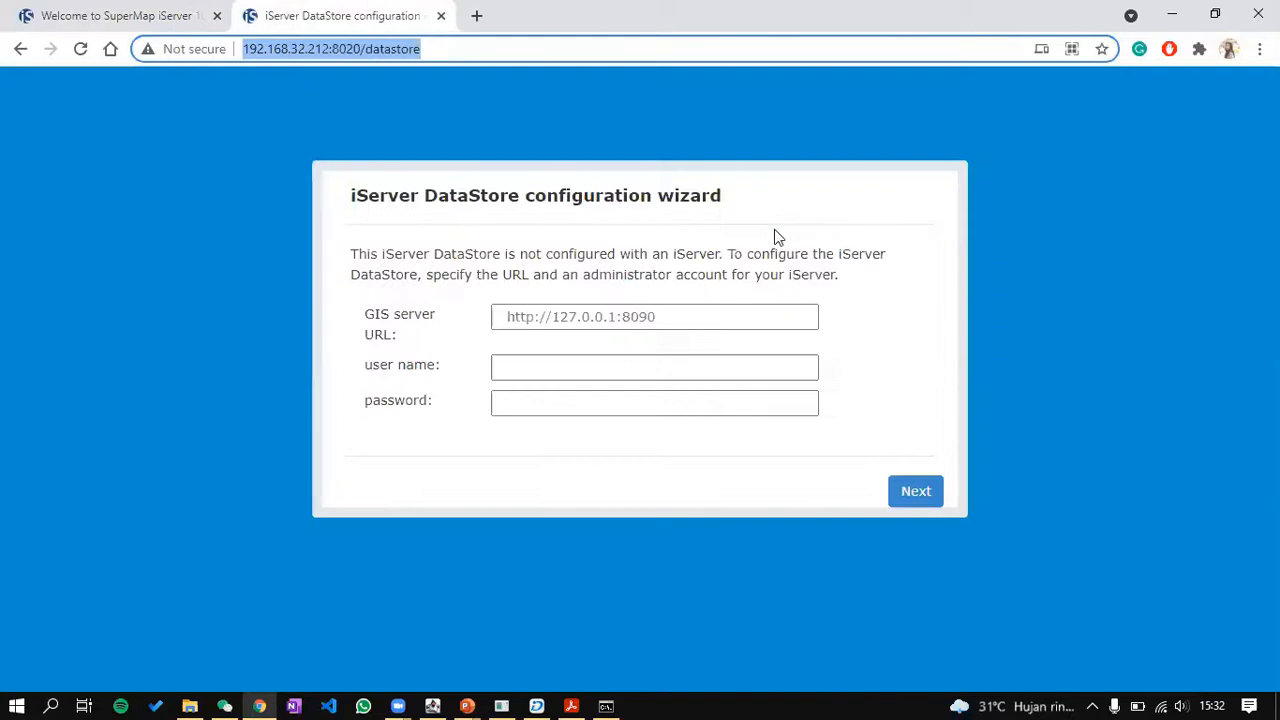
left_click(651, 317)
type("http://192.168.32.212:8090/iserver/")
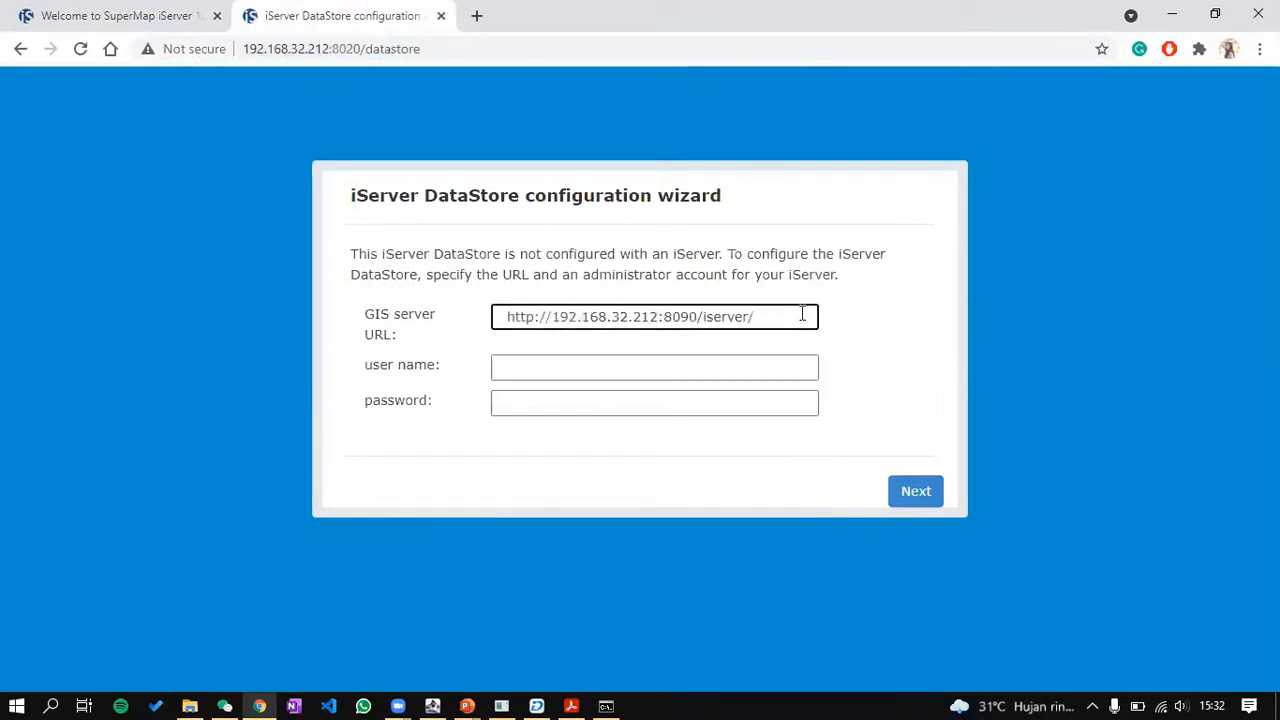
key("ctrl+a")
key("ctrl+c")
key("BackSpace")
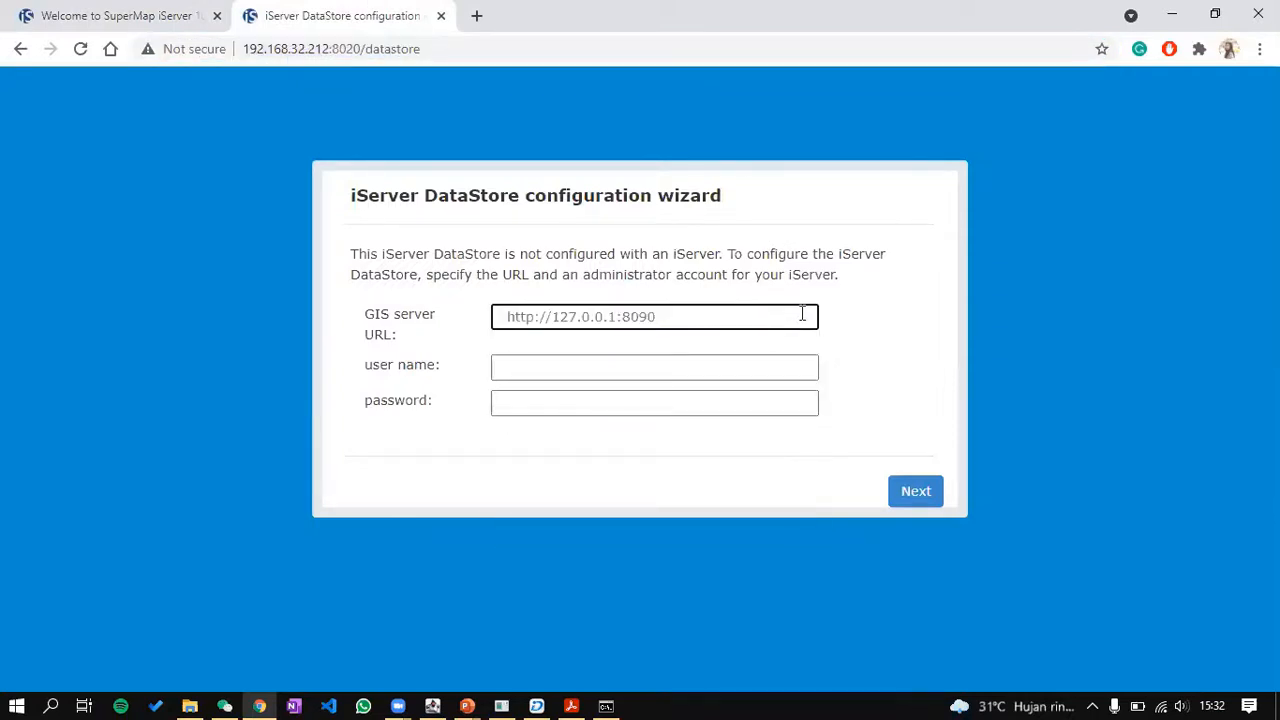
key("ctrl+v")
key("BackSpace")
key("BackSpace")
key("BackSpace")
key("BackSpace")
key("BackSpace")
key("BackSpace")
key("BackSpace")
key("BackSpace")
key("BackSpace")
Step: Fill in the admin user name and password and continue, not saving the password
key("Tab")
type("admin")
key("Tab")
type("••••••••••")
key("Return")
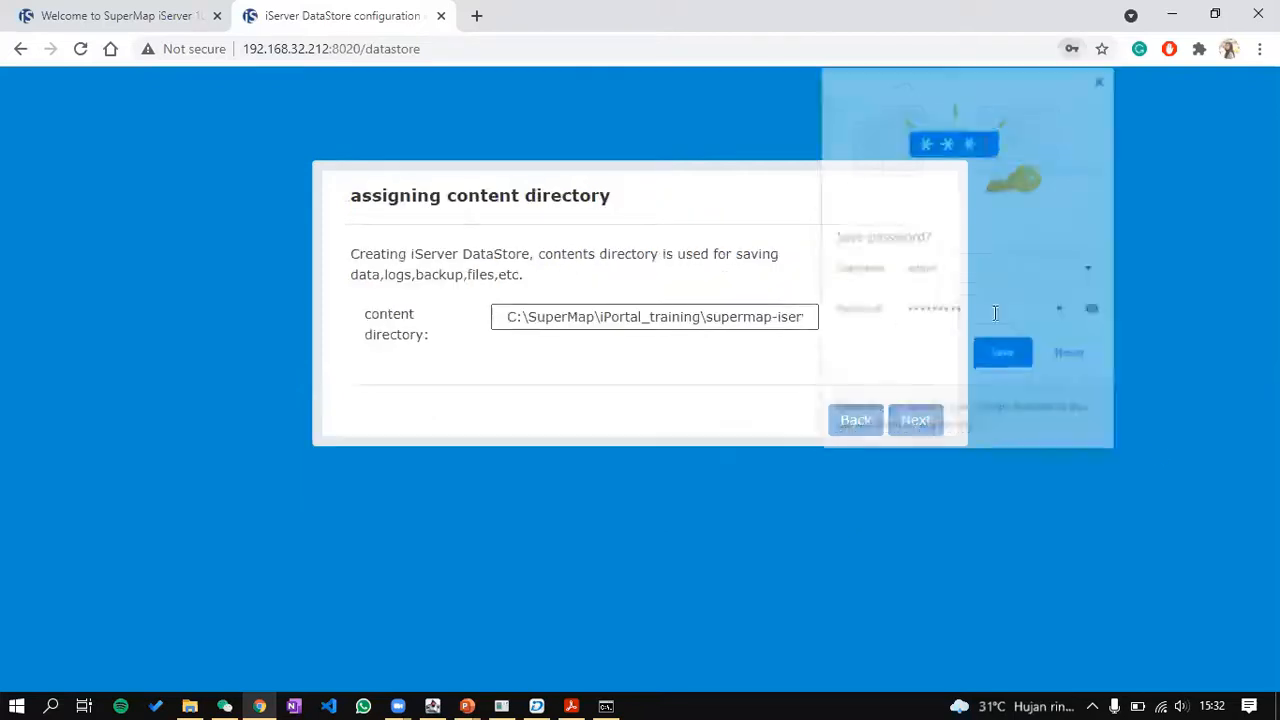
left_click(1071, 352)
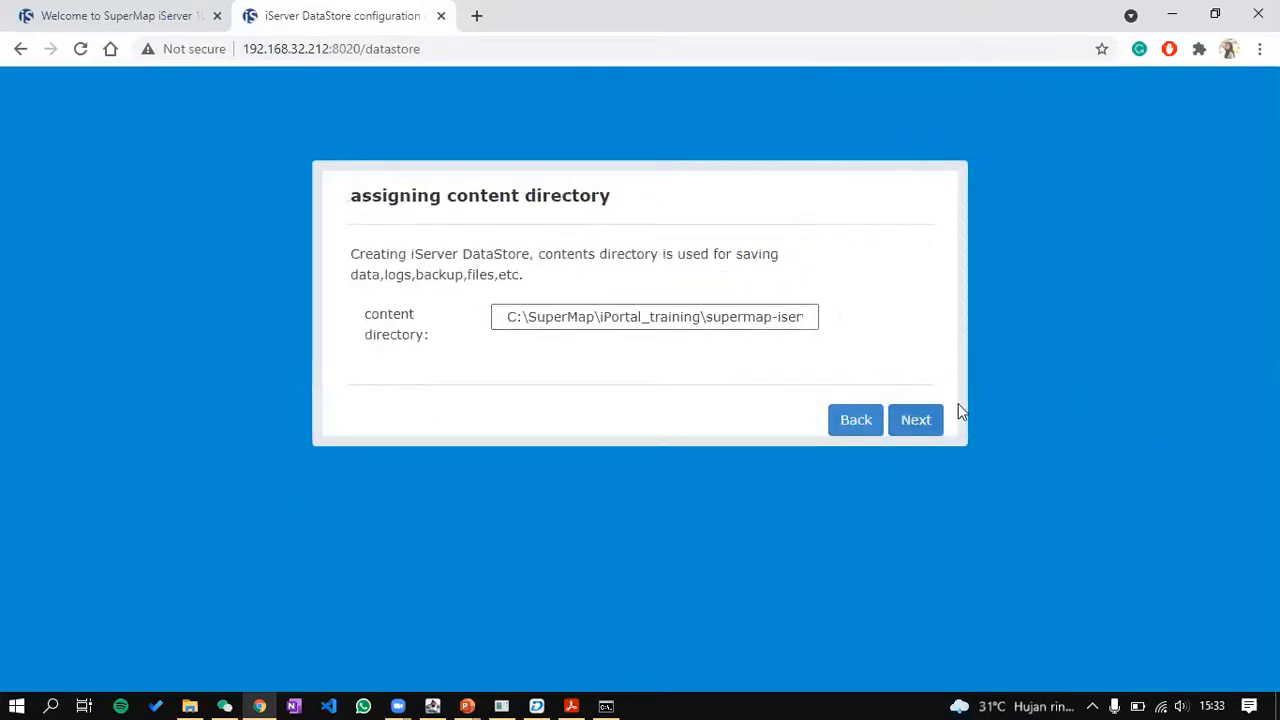
Step: Finish the wizard with the default directory, Relation type and port 5432, then return to the slides
left_click(922, 430)
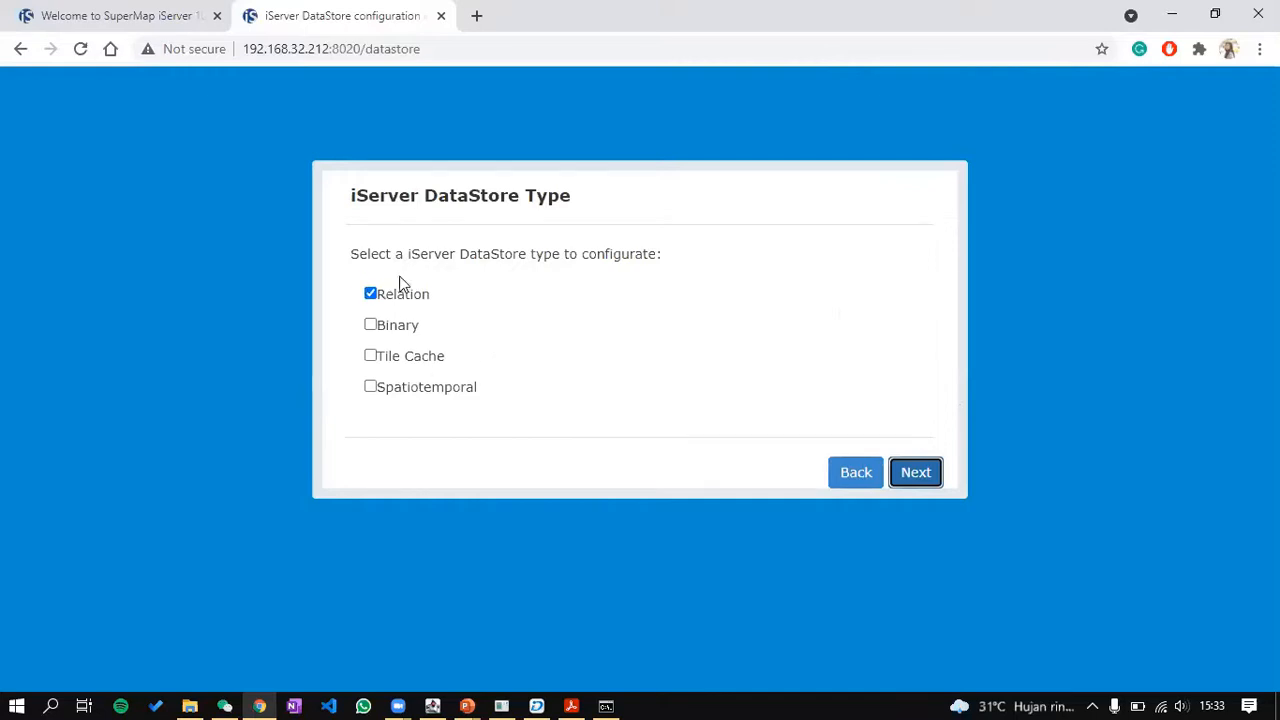
left_click(927, 466)
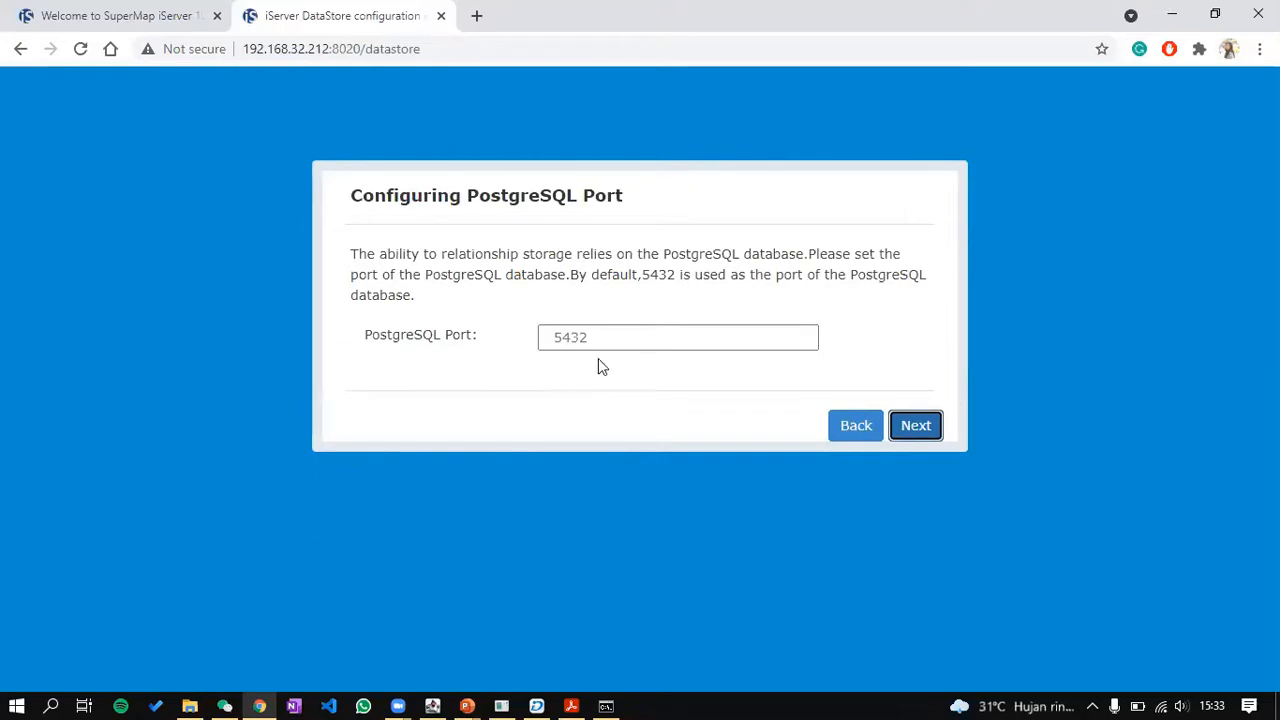
left_click(929, 428)
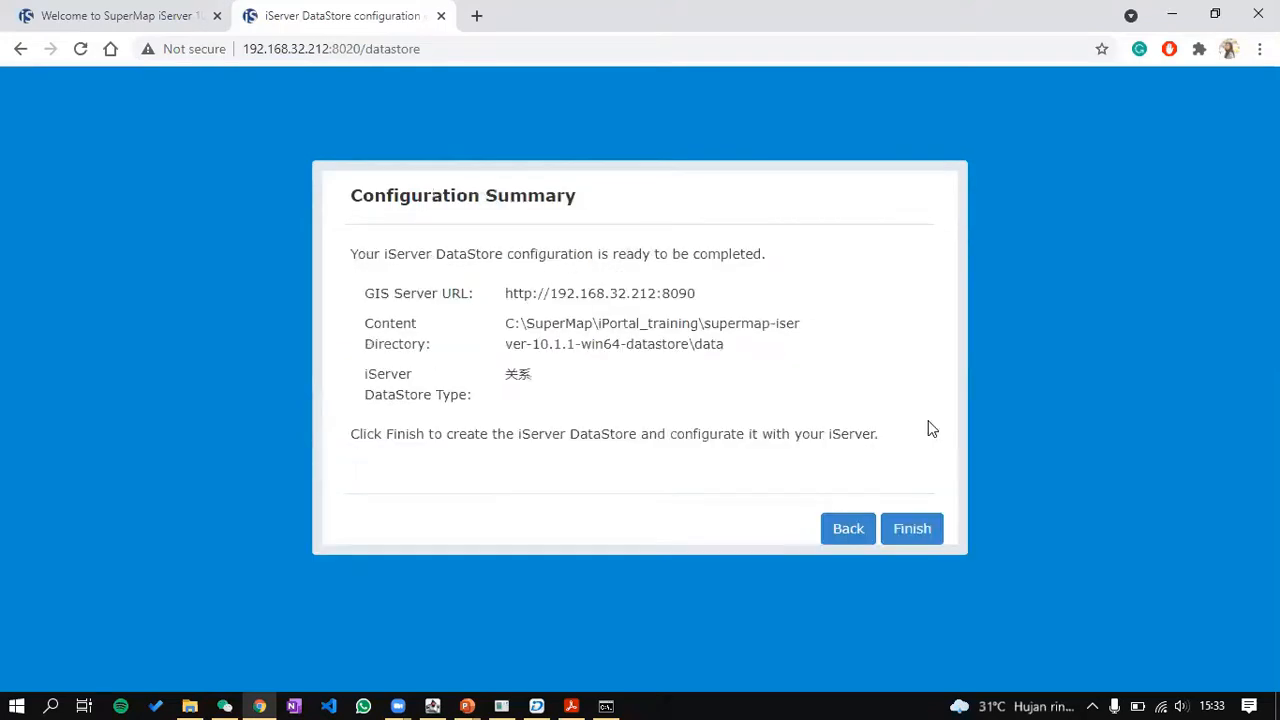
left_click(924, 530)
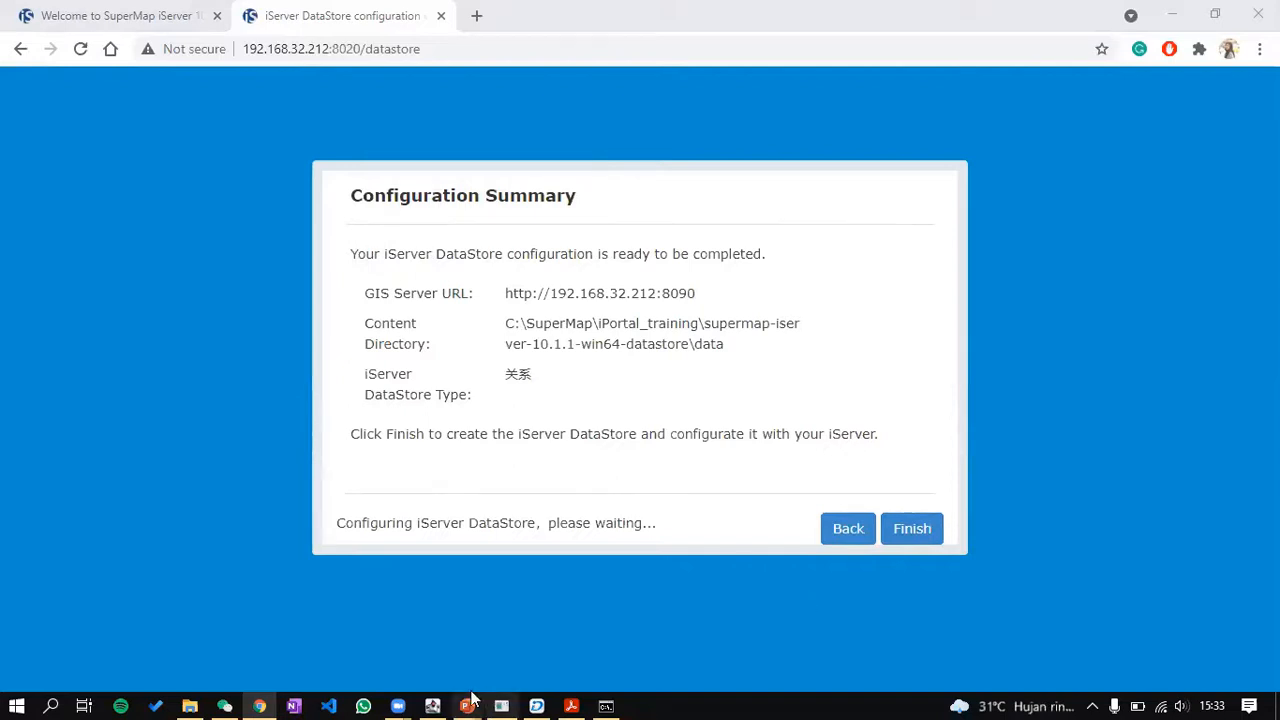
mouse_move(462, 700)
left_click(550, 645)
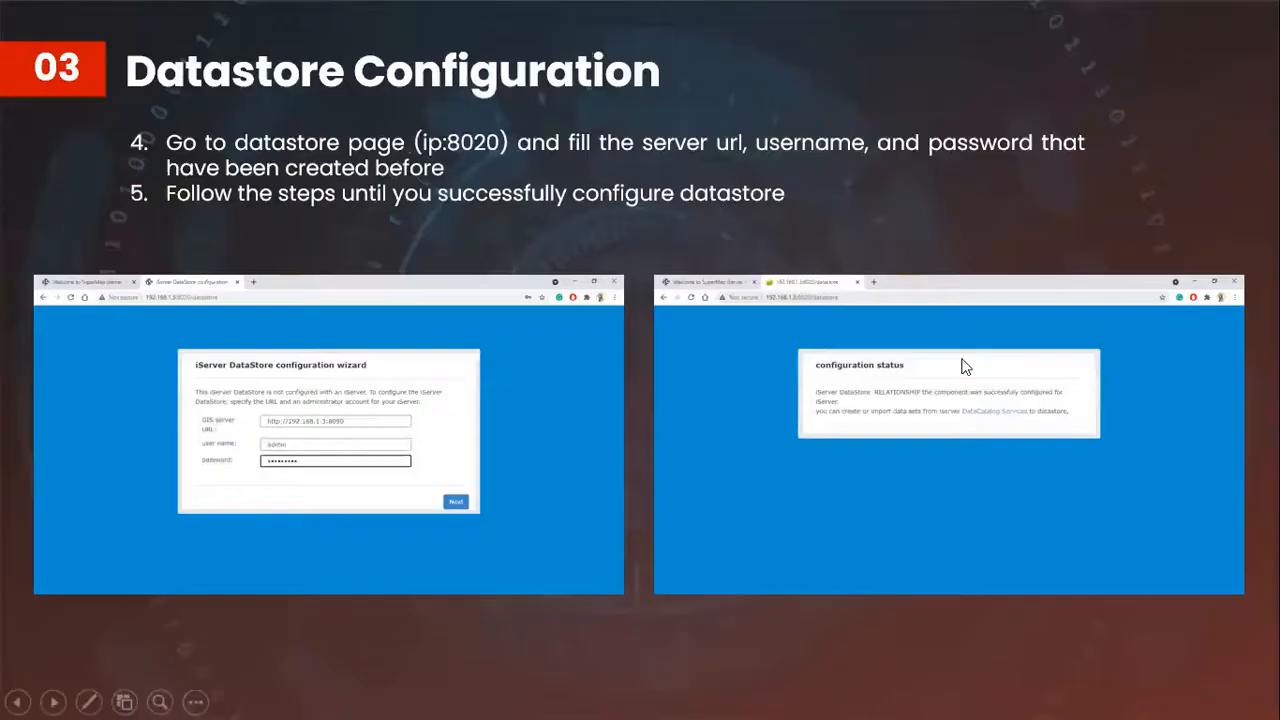
Step: Advance the slide show to '05 iPortal Display customization', then switch away
left_click(57, 700)
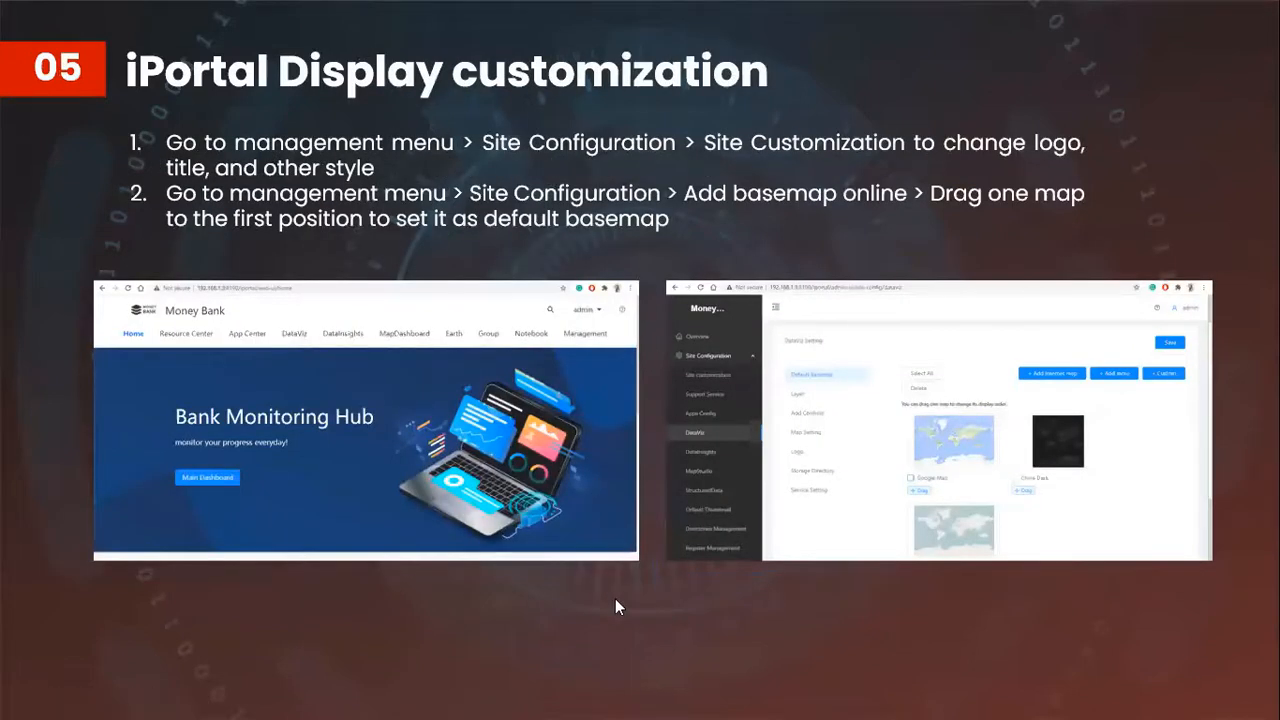
key("alt+Tab")
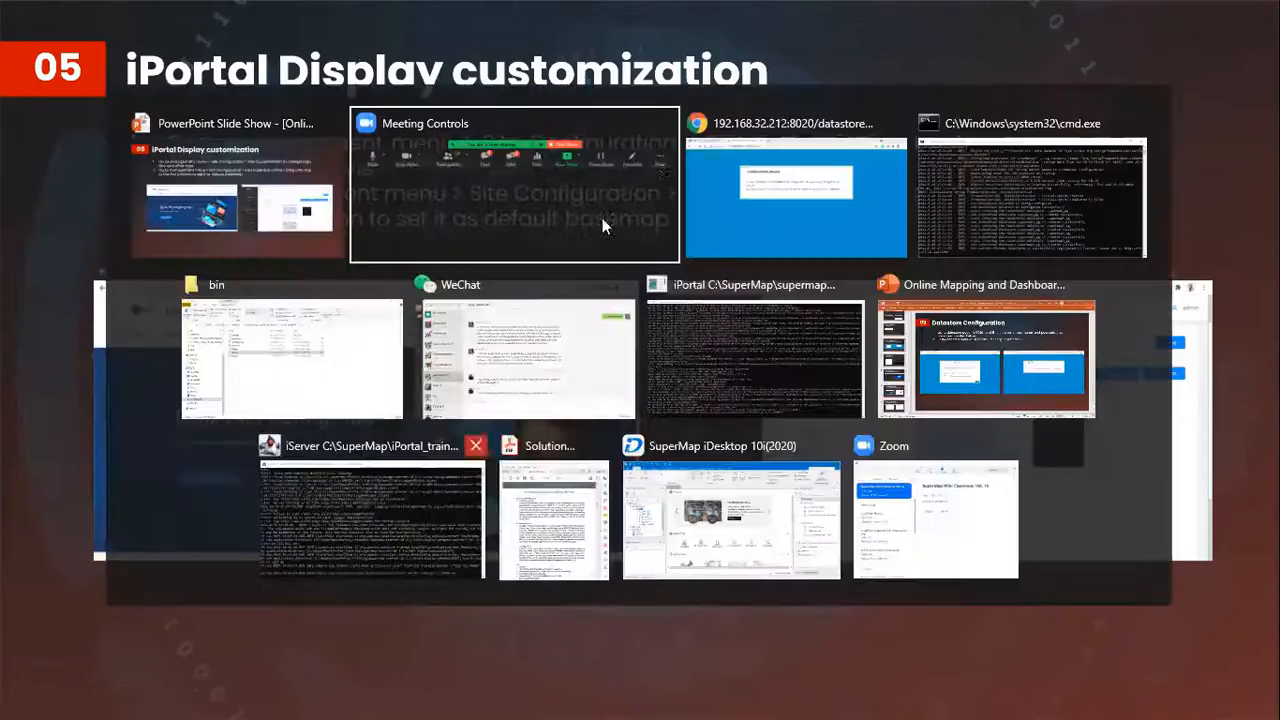
Step: Minimize the DataStore console to read the configuration status page, then return to File Explorer's iPortal_training folder
left_click(753, 204)
left_click(607, 700)
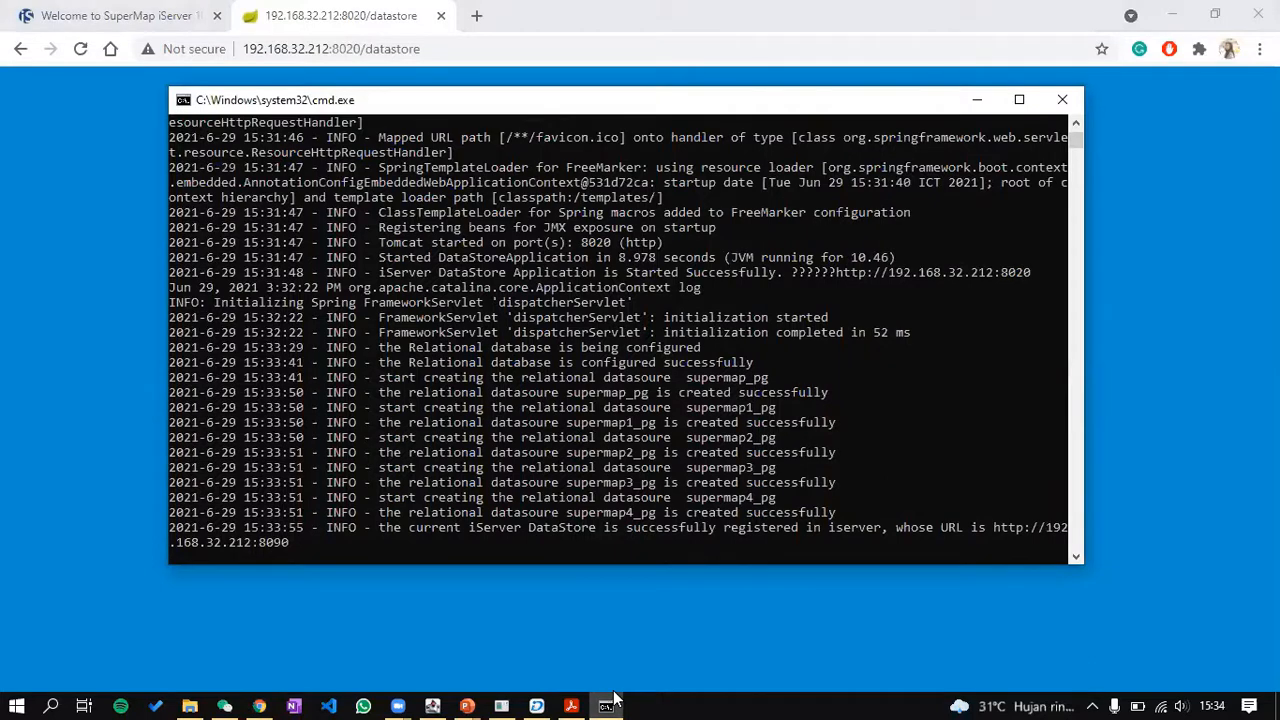
scroll(725, 450, "down", 1)
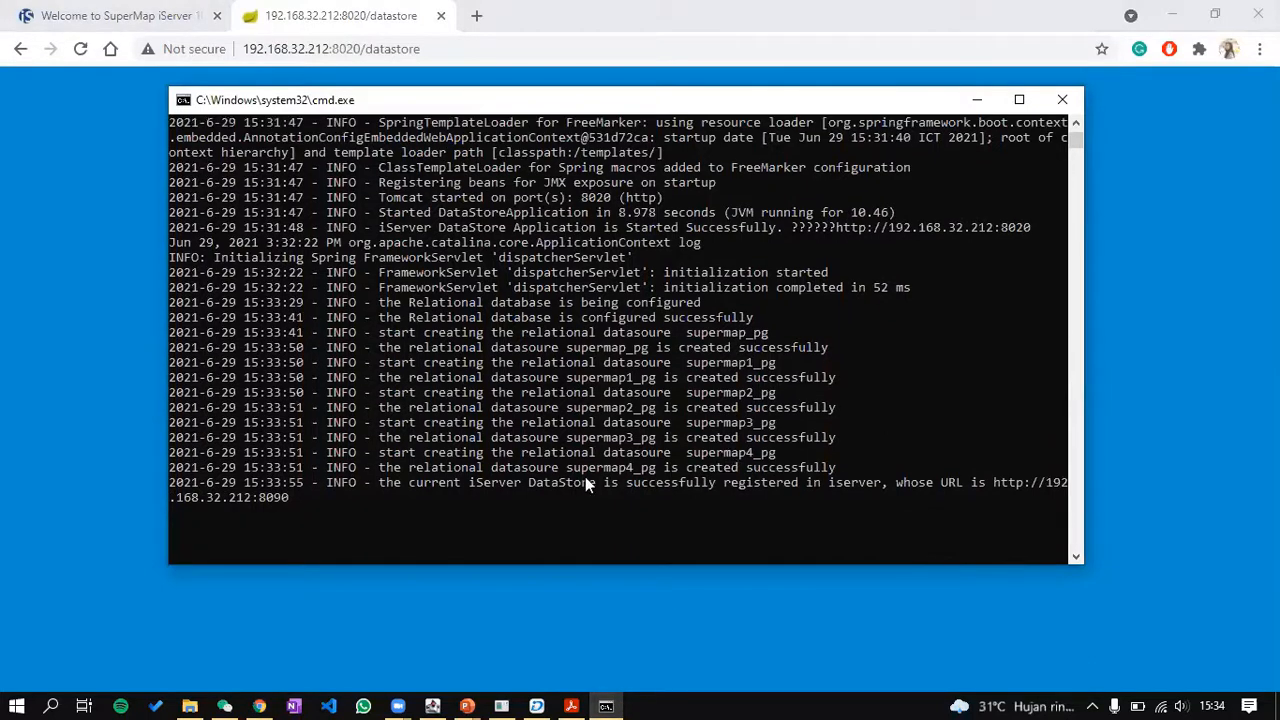
scroll(846, 471, "up", 1)
left_click_drag(830, 89, 946, 289)
left_click(948, 289)
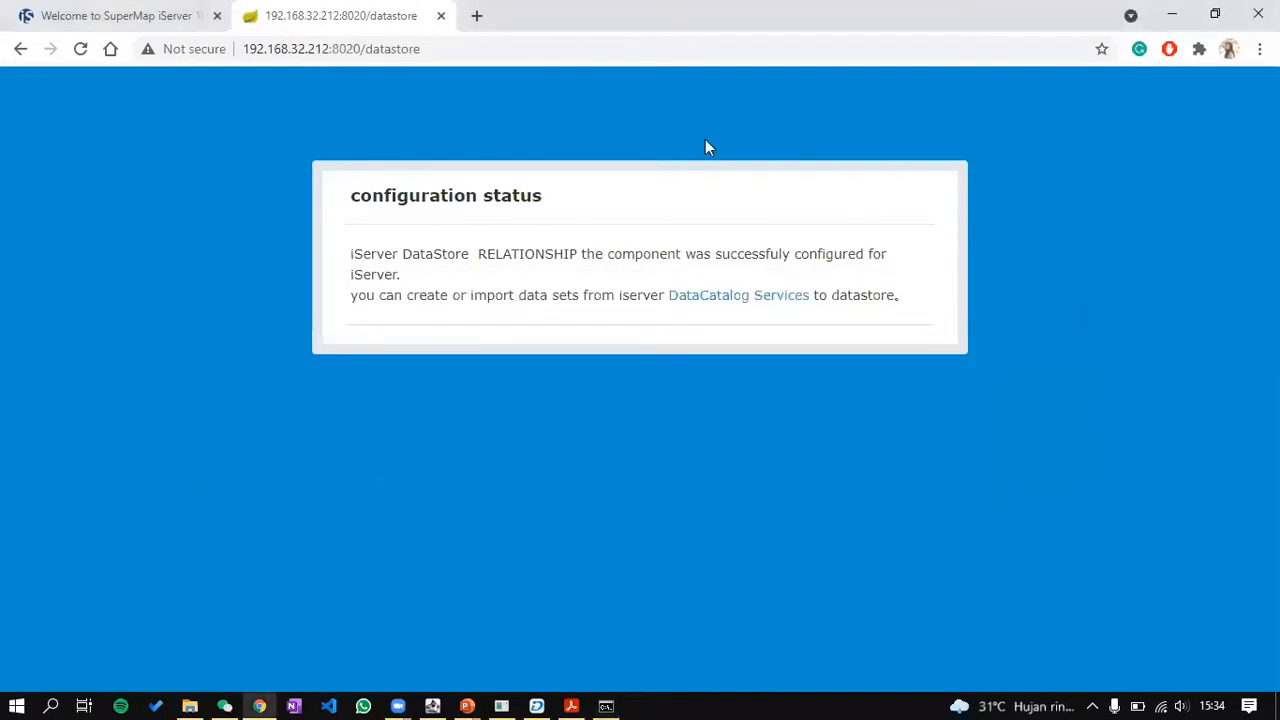
left_click(504, 52)
key("ctrl+c")
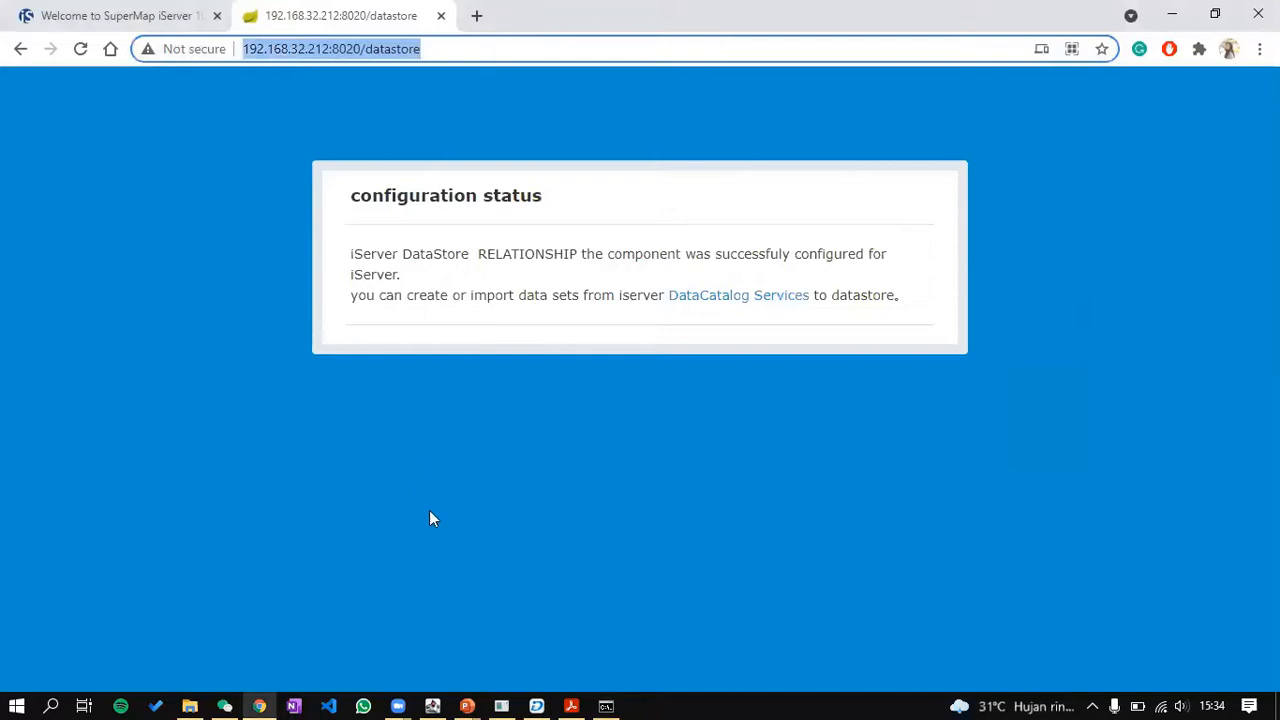
left_click(189, 706)
left_click(416, 158)
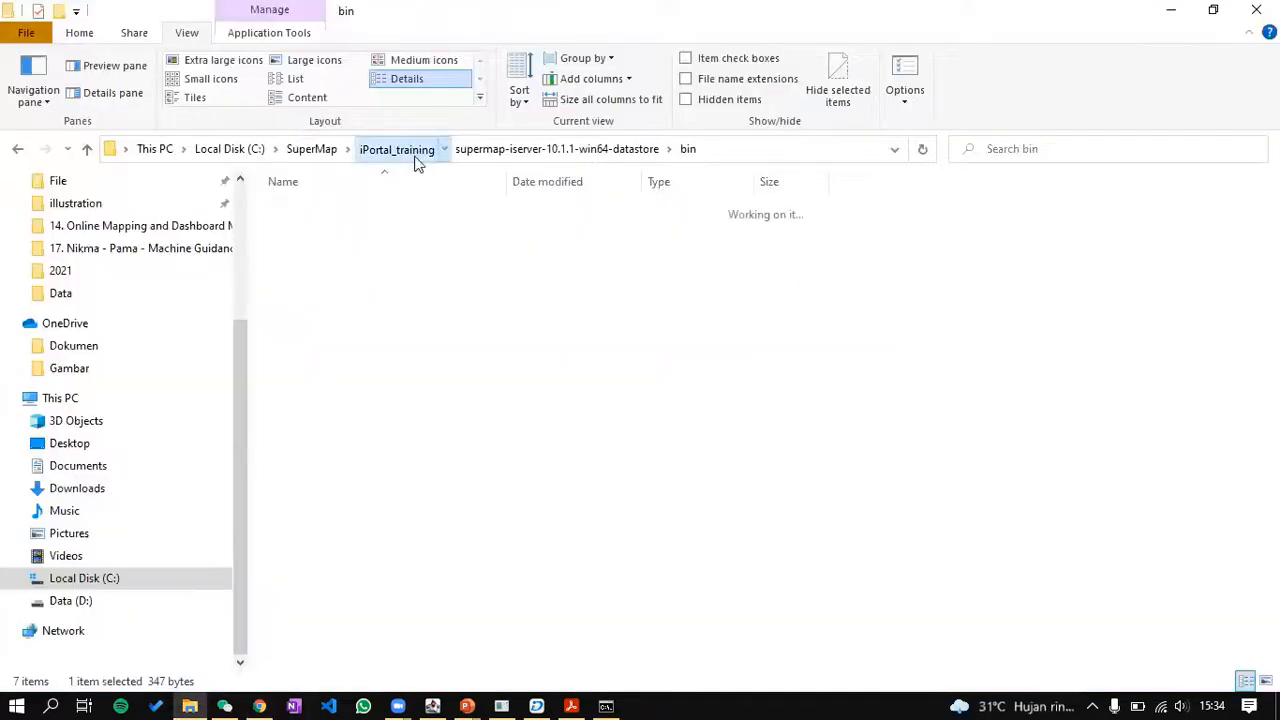
Step: Open the bin folder of supermap-iportal-10.1.1-win64-deploy and select the startup file
left_click(510, 250)
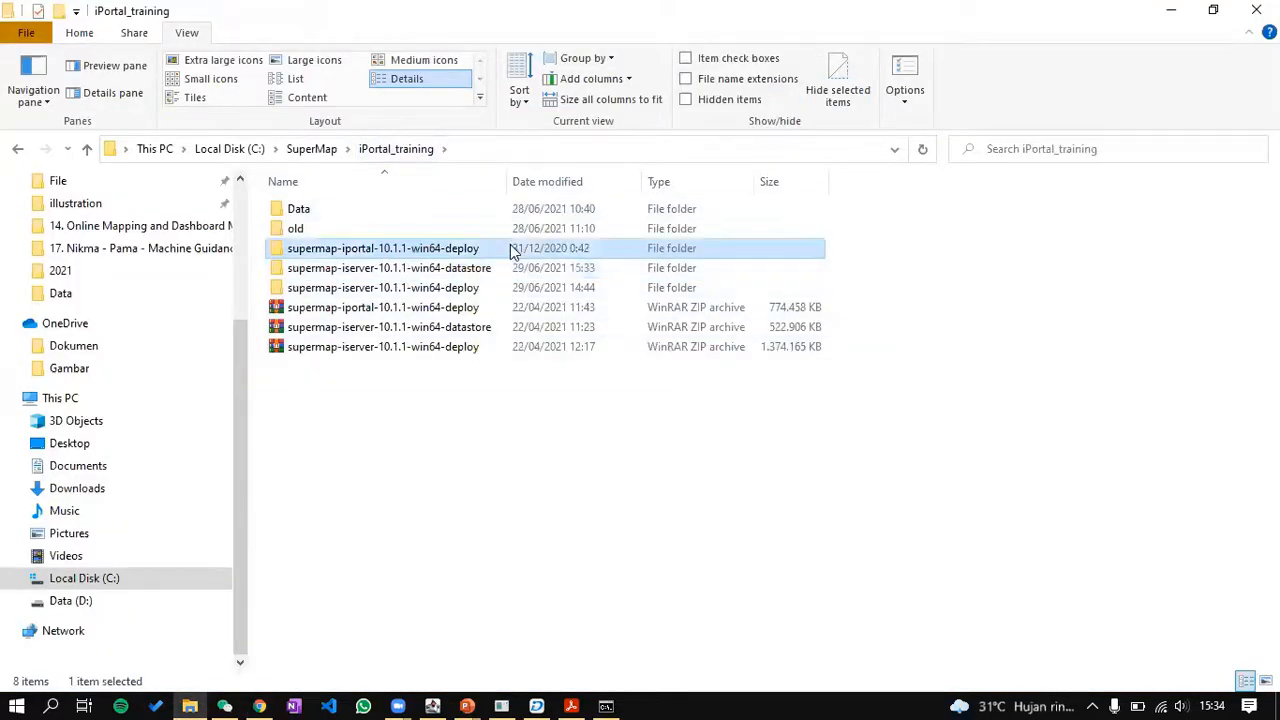
double_click(510, 250)
double_click(510, 210)
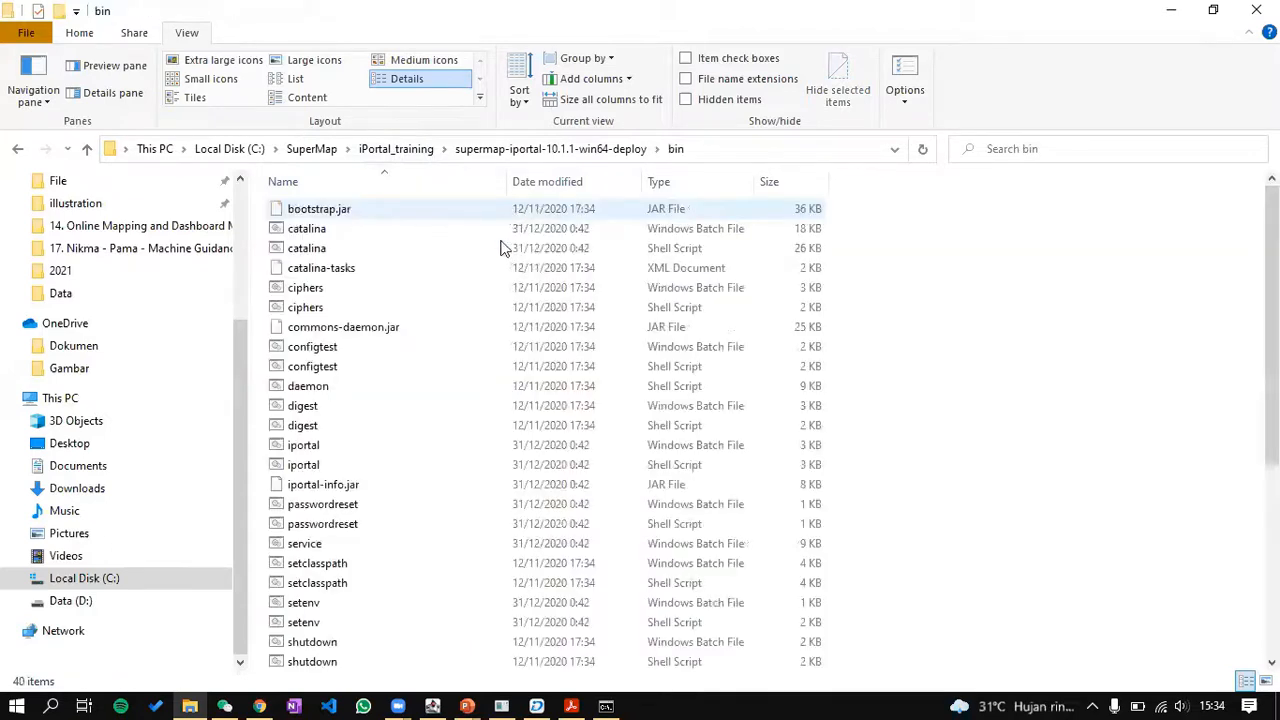
scroll(416, 500, "down", 2)
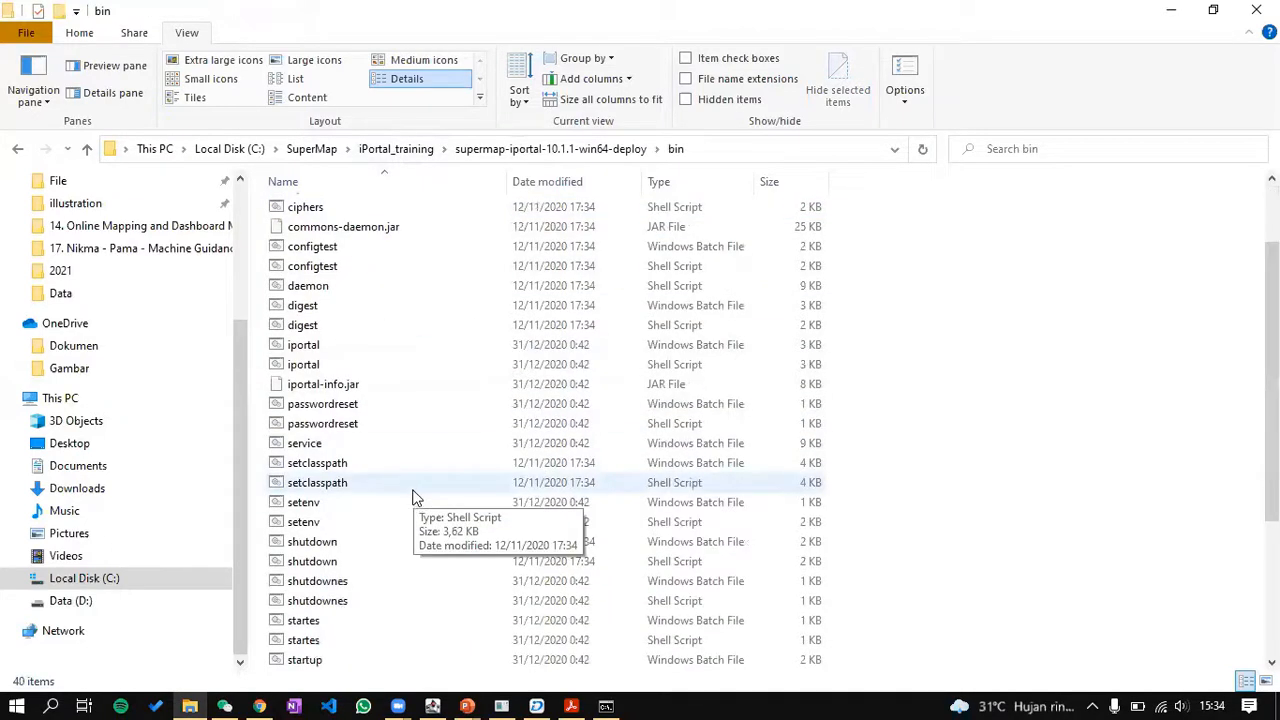
scroll(405, 500, "down", 3)
left_click(384, 484)
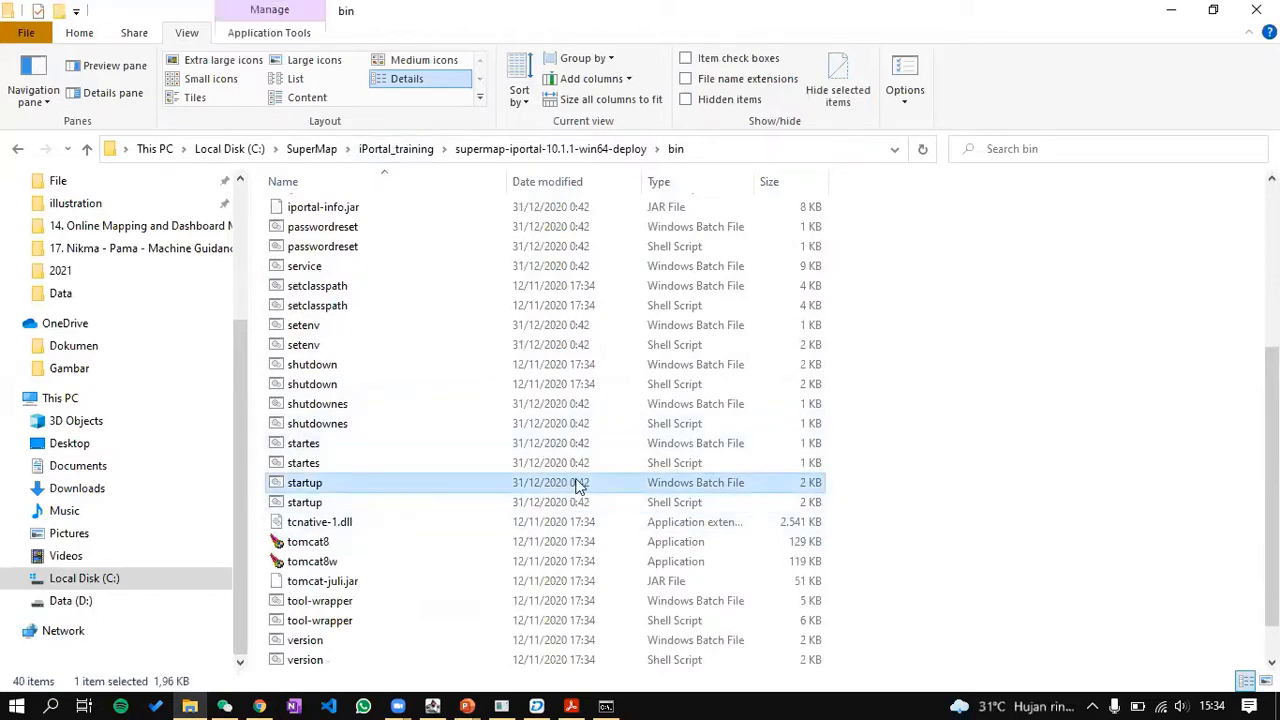
Step: Check the running iPortal console's log, then return to the DataStore status page in Chrome
left_click(602, 701)
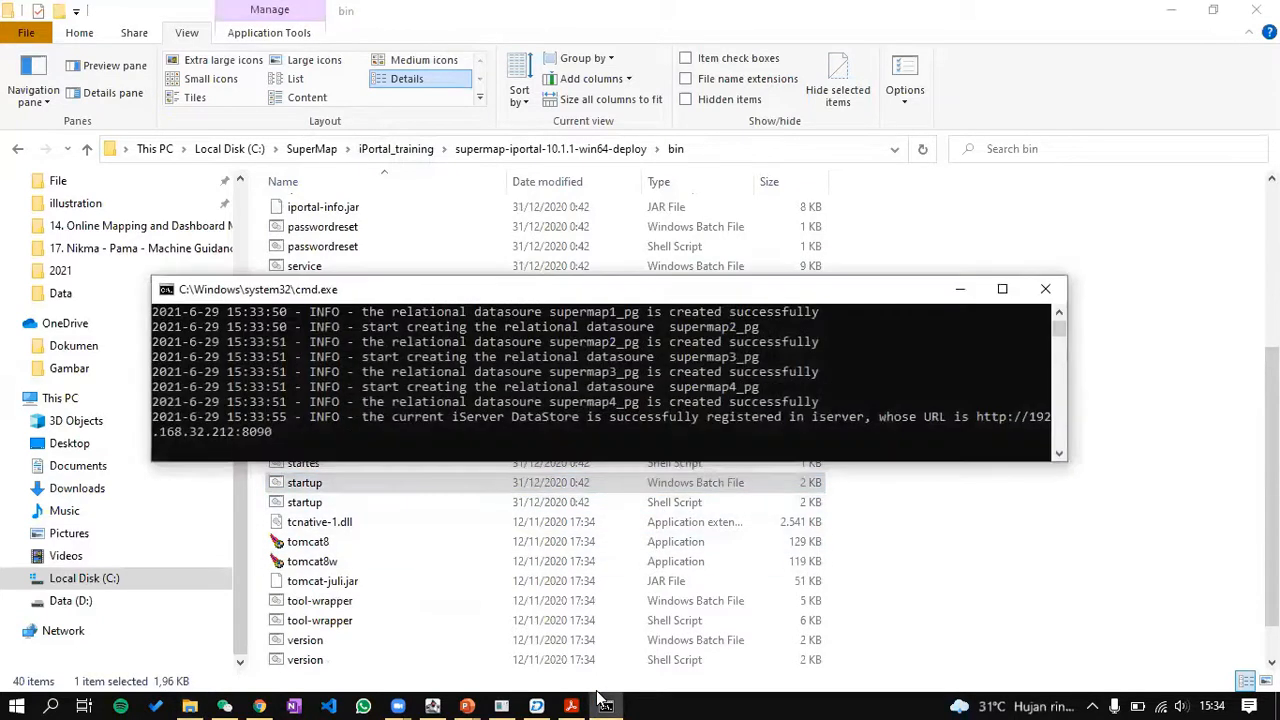
left_click(602, 701)
left_click(510, 702)
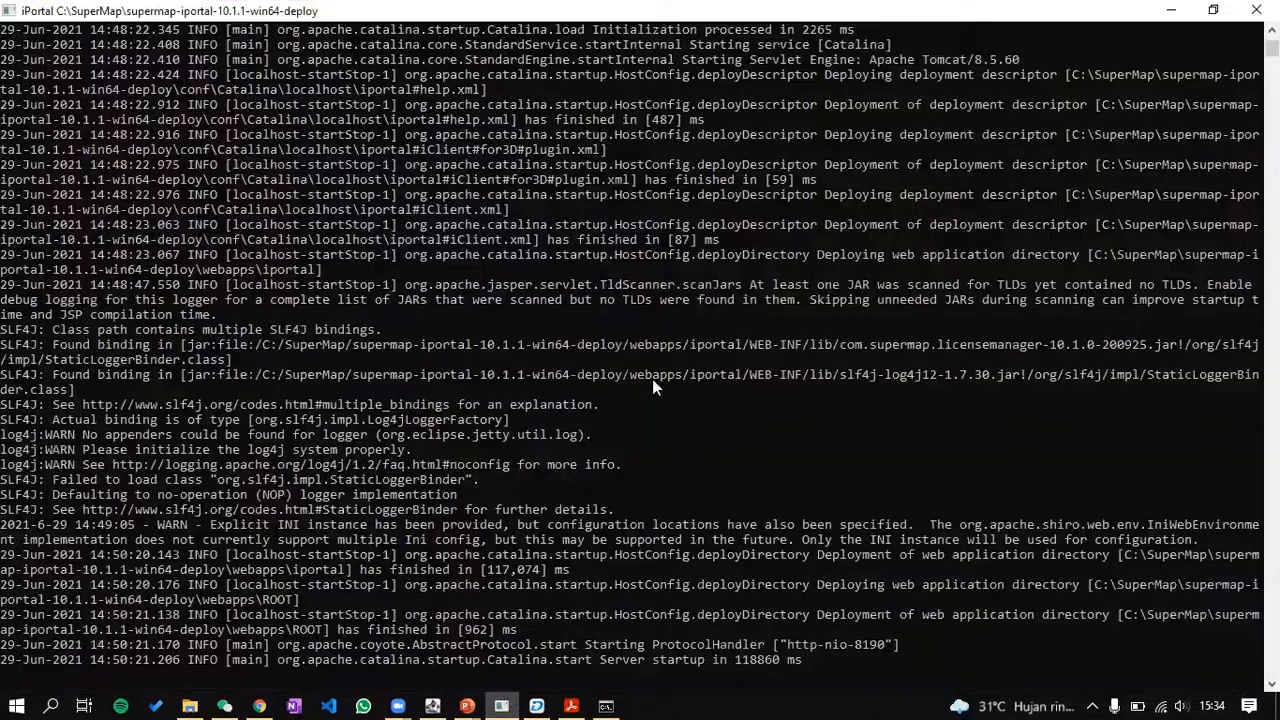
left_click_drag(686, 6, 608, 24)
scroll(794, 263, "down", 1)
scroll(794, 263, "down", 1)
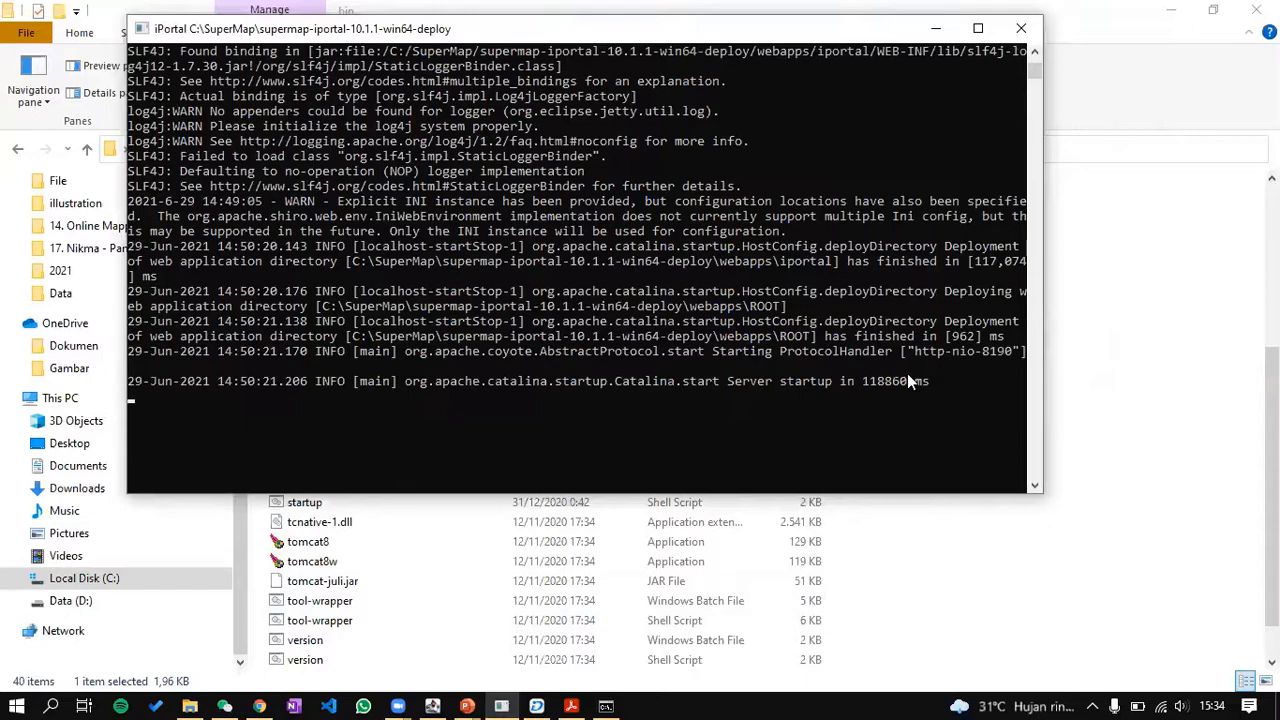
left_click(259, 706)
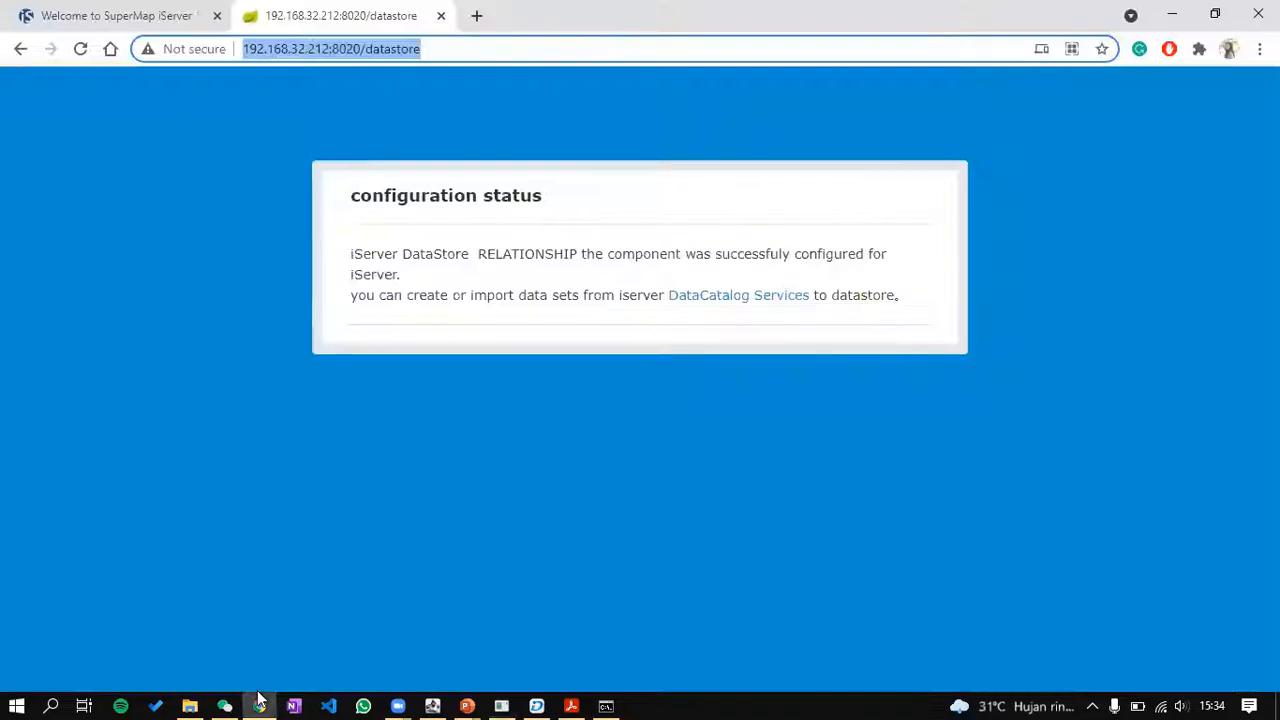
left_click(476, 15)
key("ctrl+v")
left_click_drag(457, 46, 309, 63)
type("190")
key("Return")
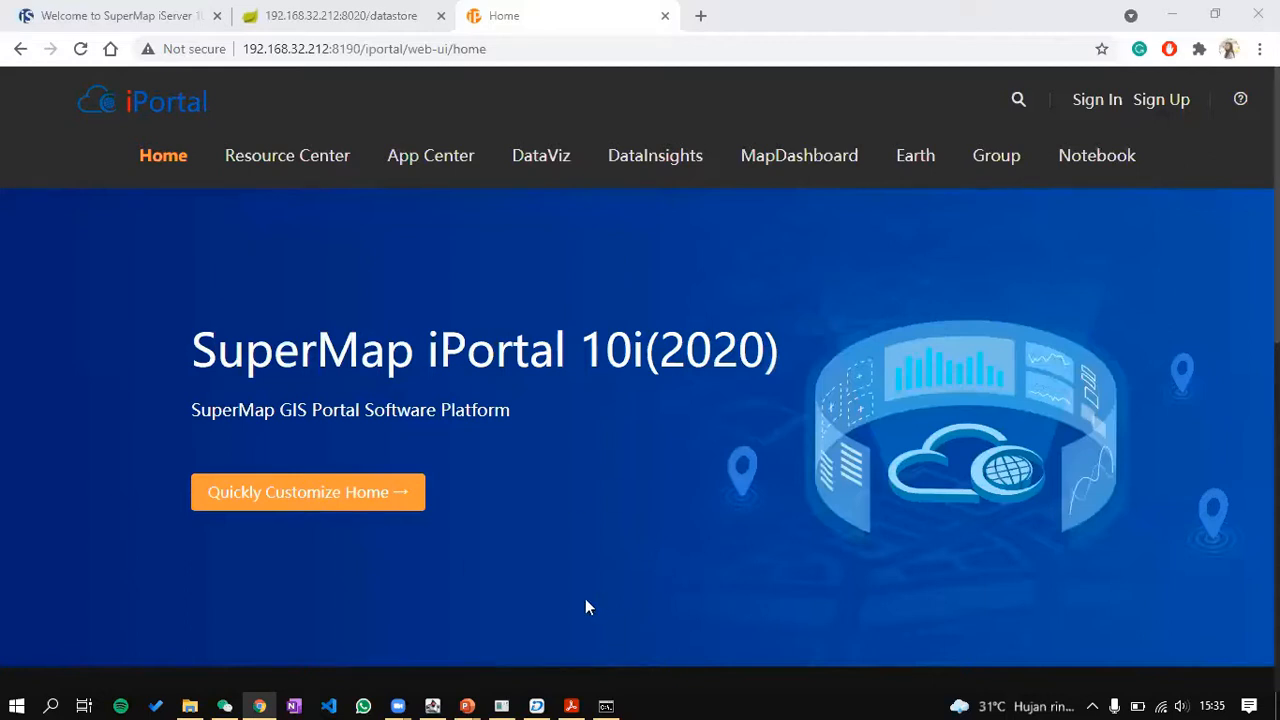
scroll(961, 290, "down", 5)
scroll(961, 290, "up", 5)
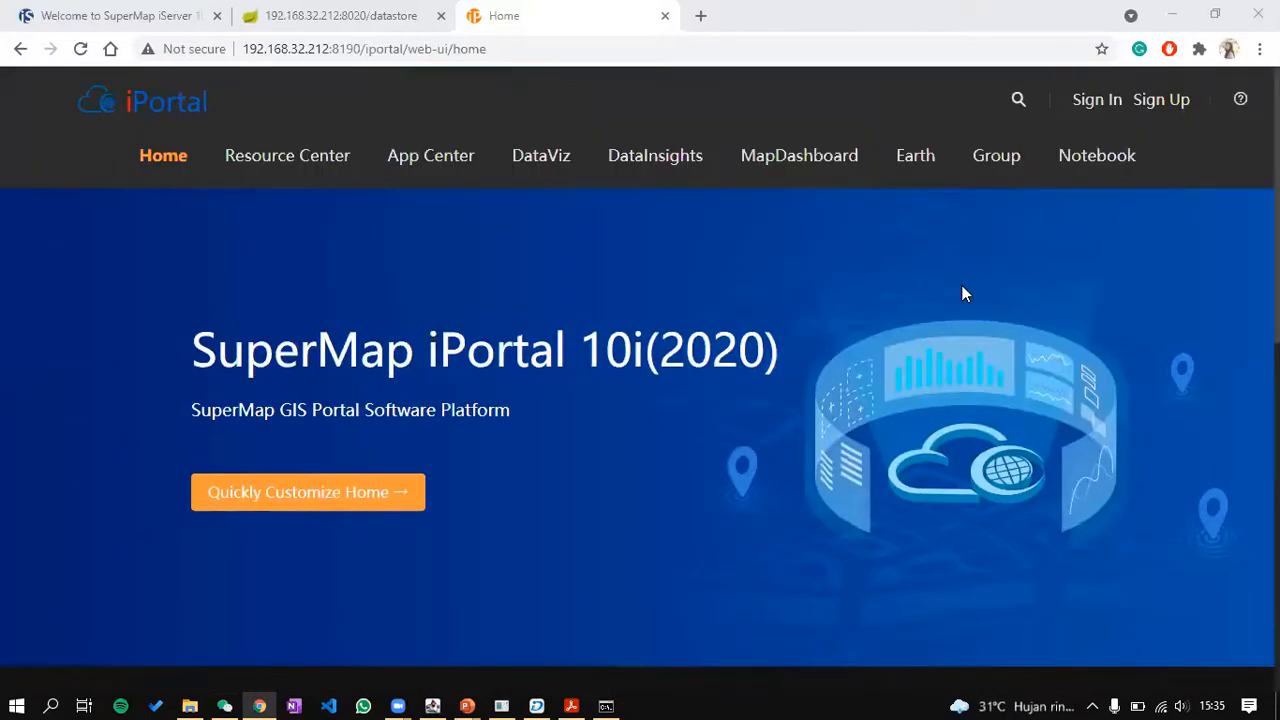
left_click(665, 18)
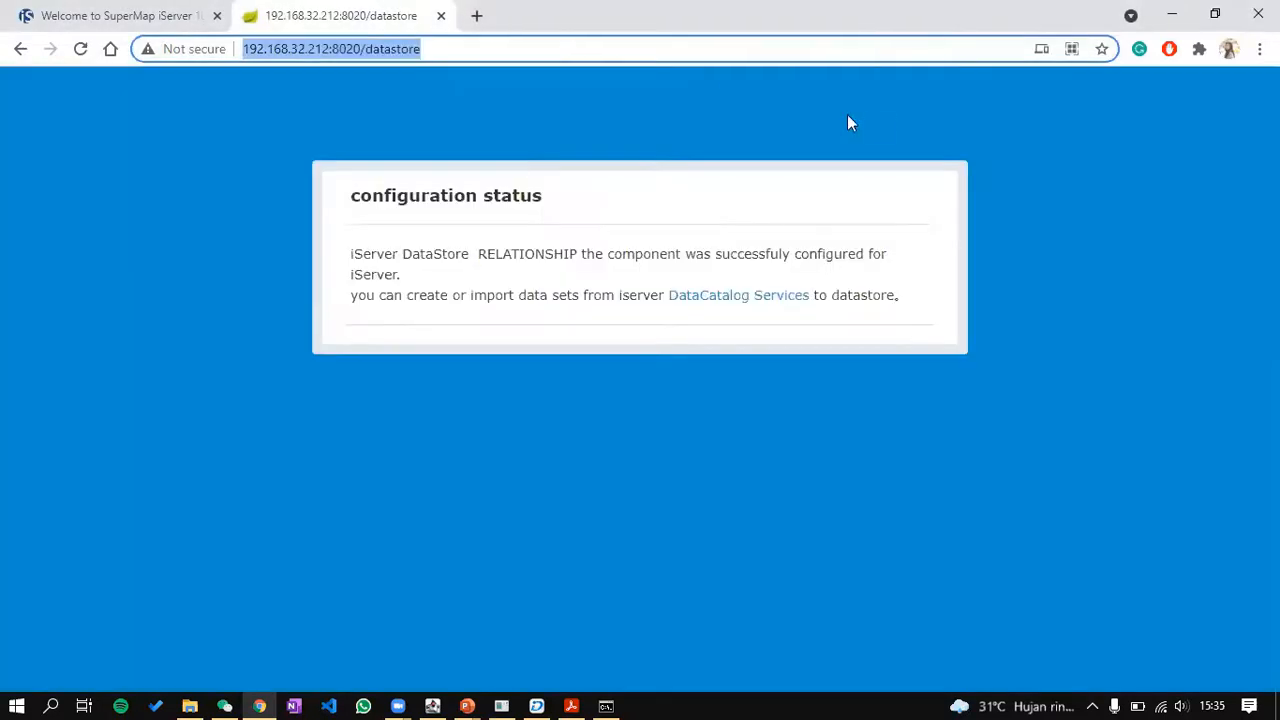
Step: Run shutdown.bat in the iPortal bin folder to stop the old server, then go up to iPortal_training
left_click(189, 706)
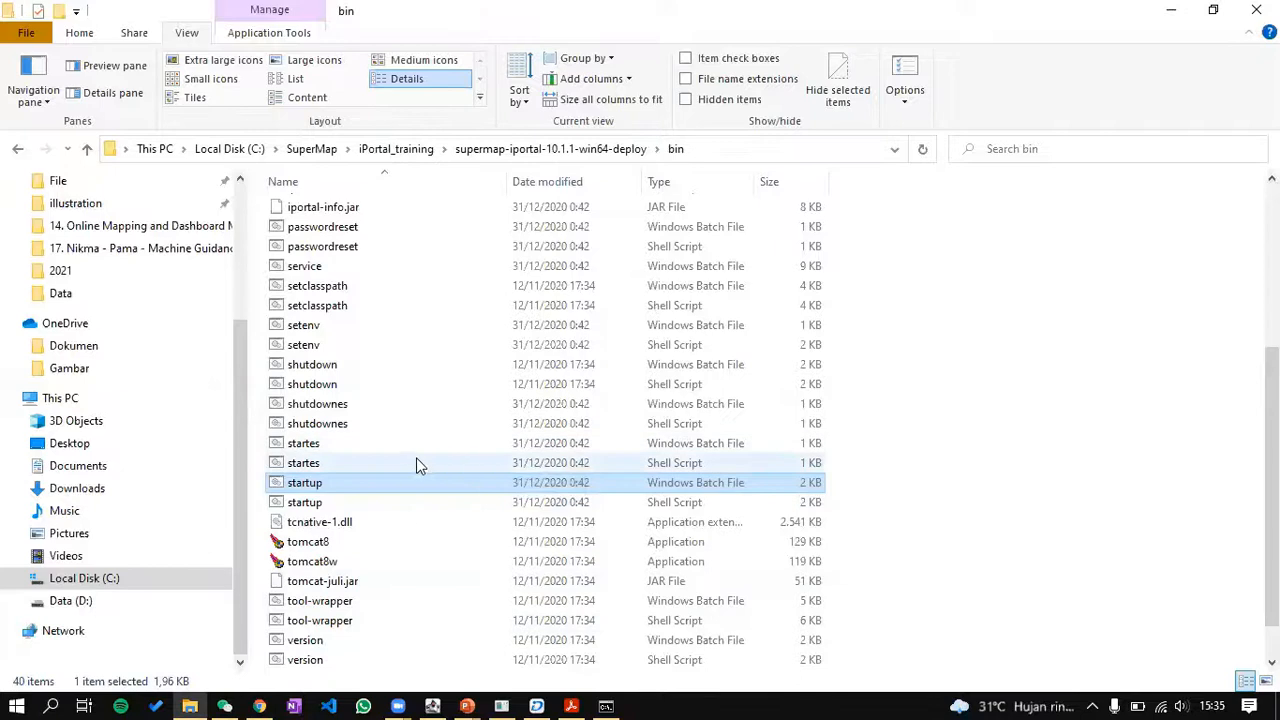
scroll(416, 457, "down", 1)
double_click(418, 332)
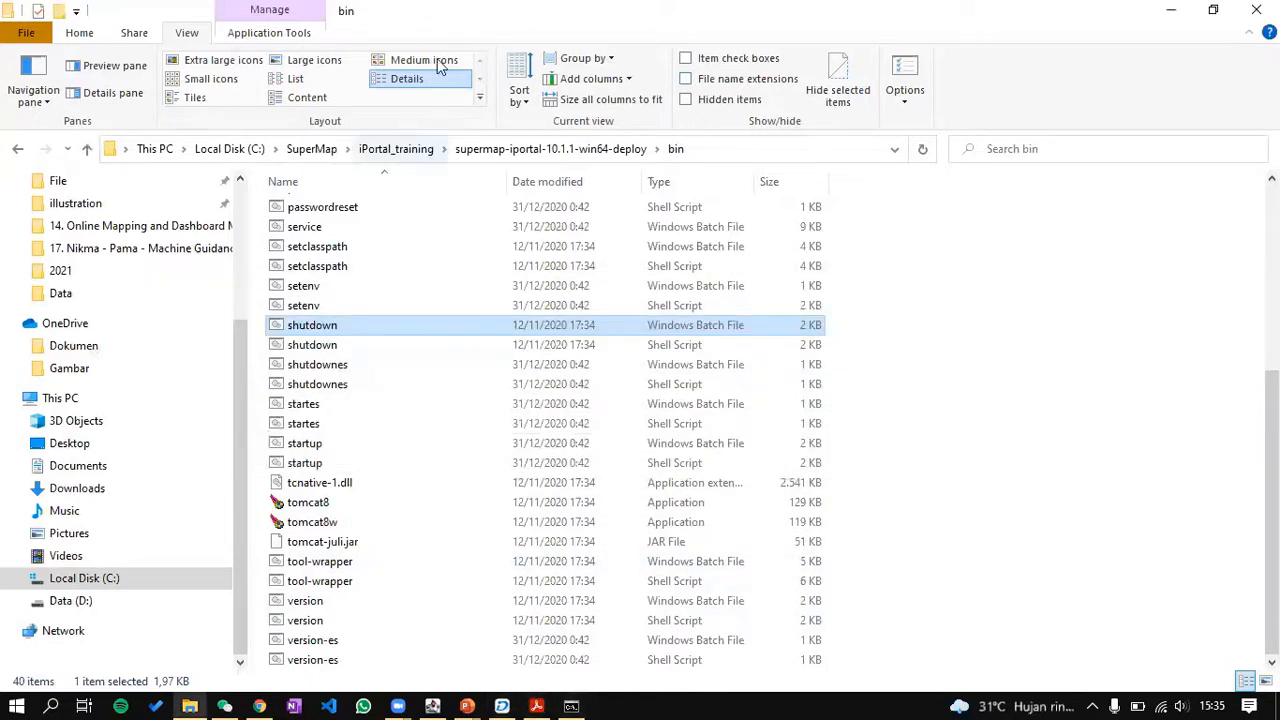
left_click(477, 150)
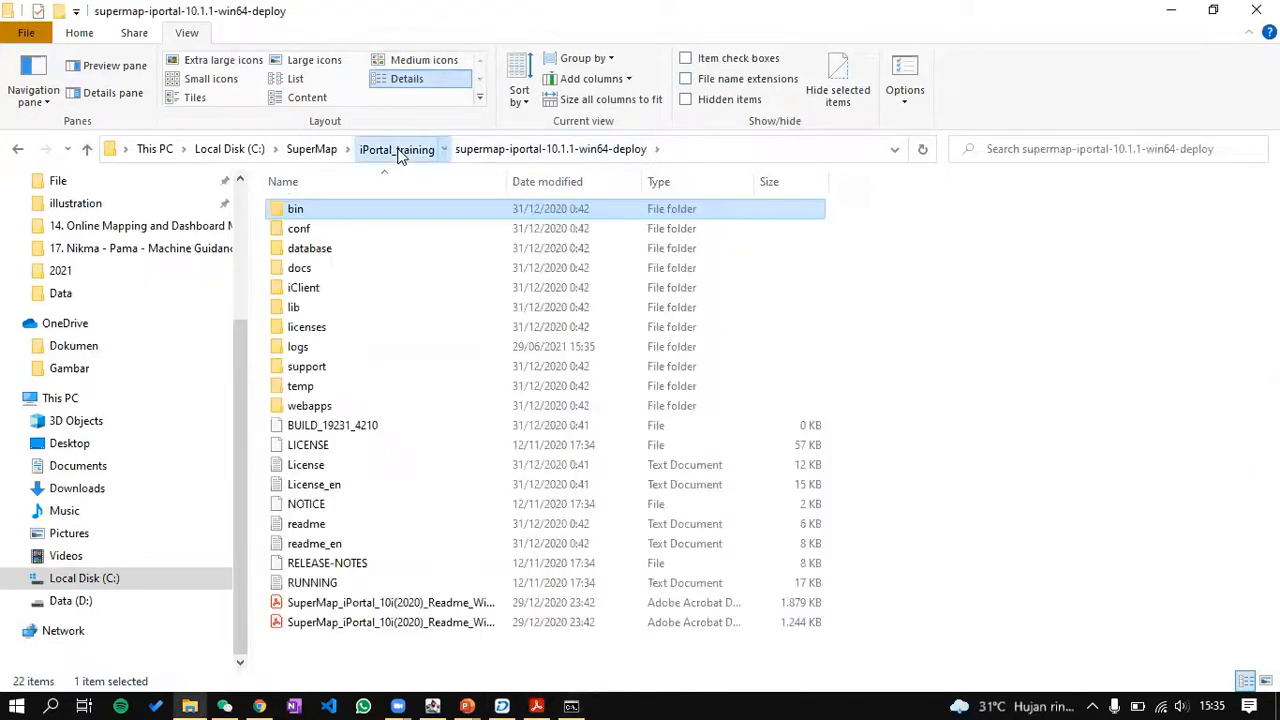
left_click(400, 150)
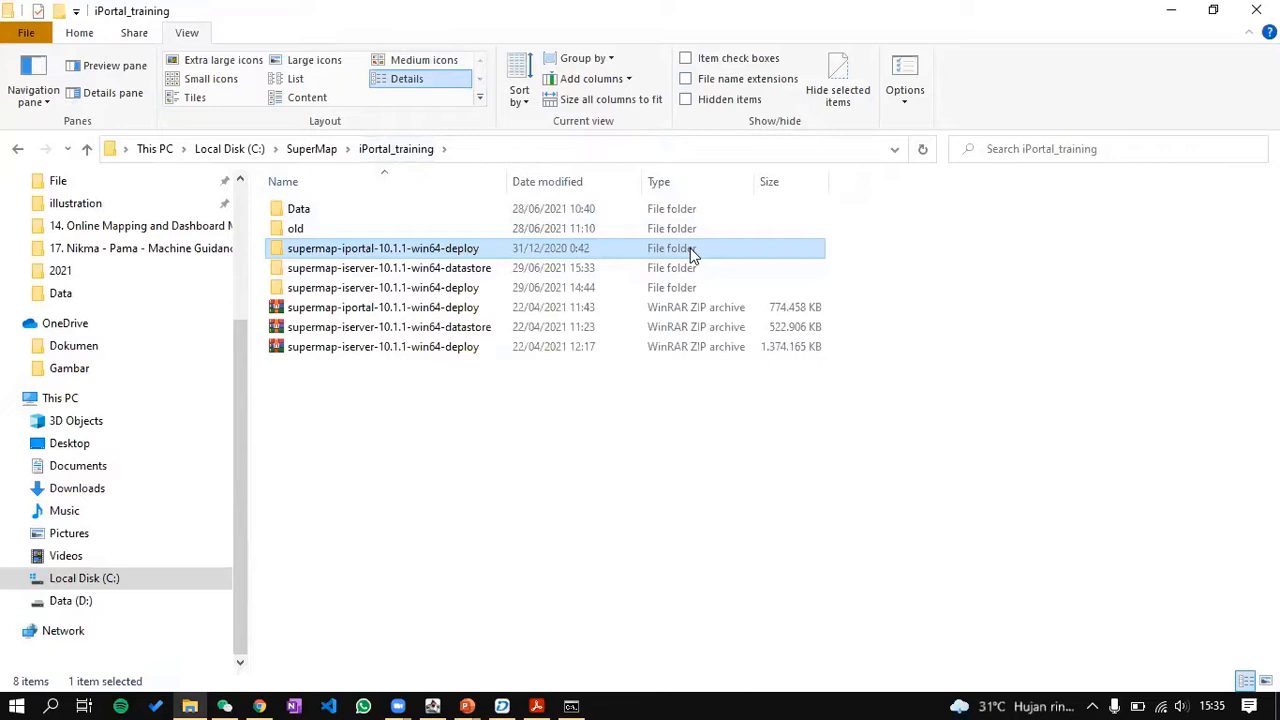
Step: Delete the old iPortal deploy folder and extract supermap-iportal-10.1.1-win64-deploy.zip in place
key("Delete")
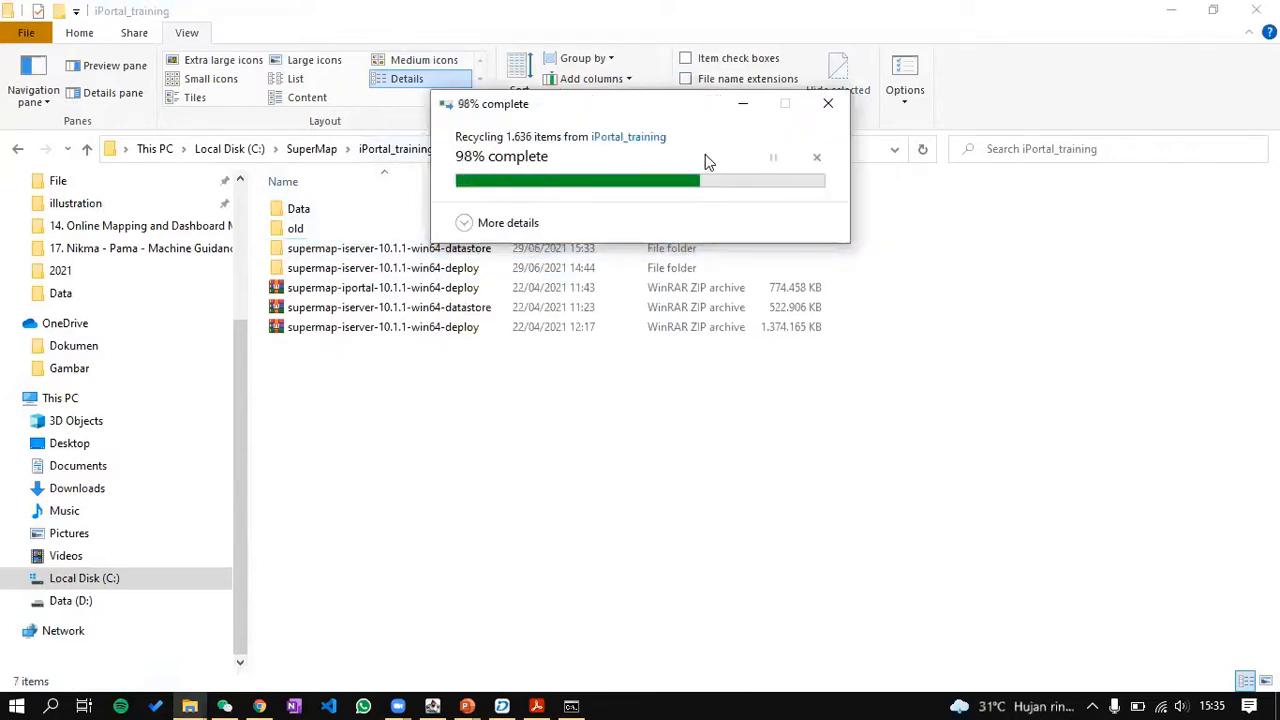
left_click(510, 288)
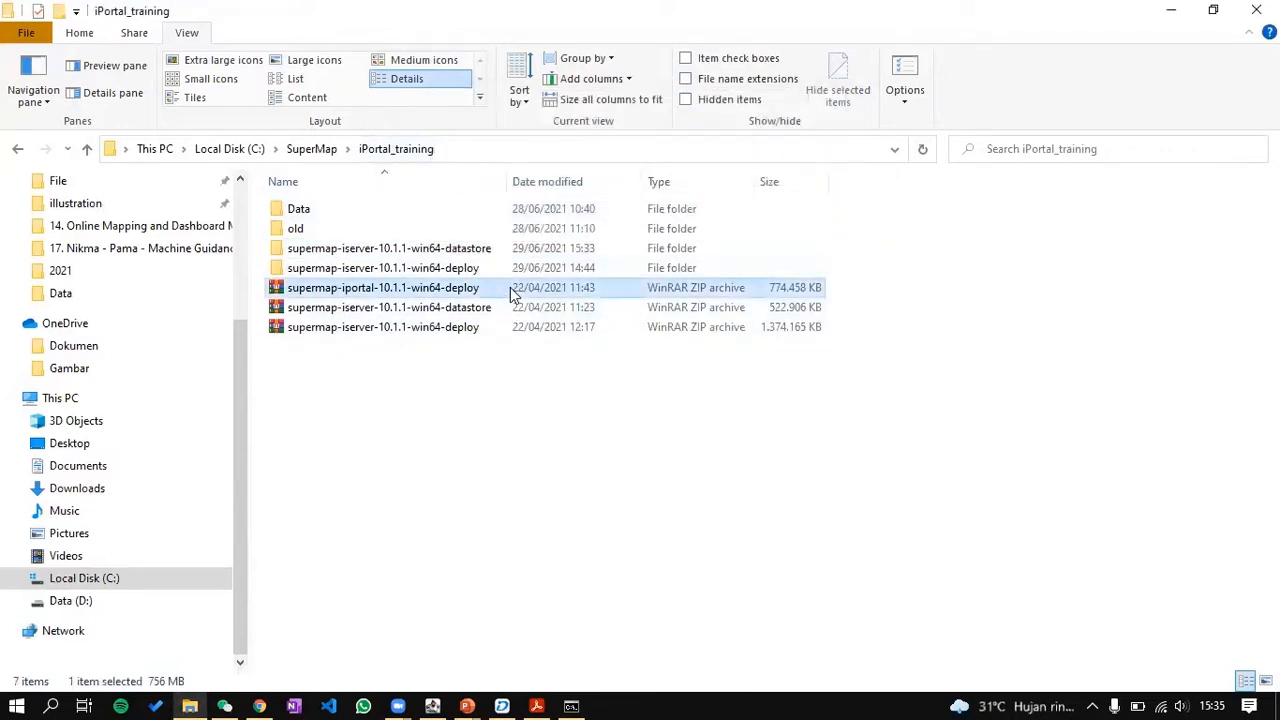
right_click(510, 287)
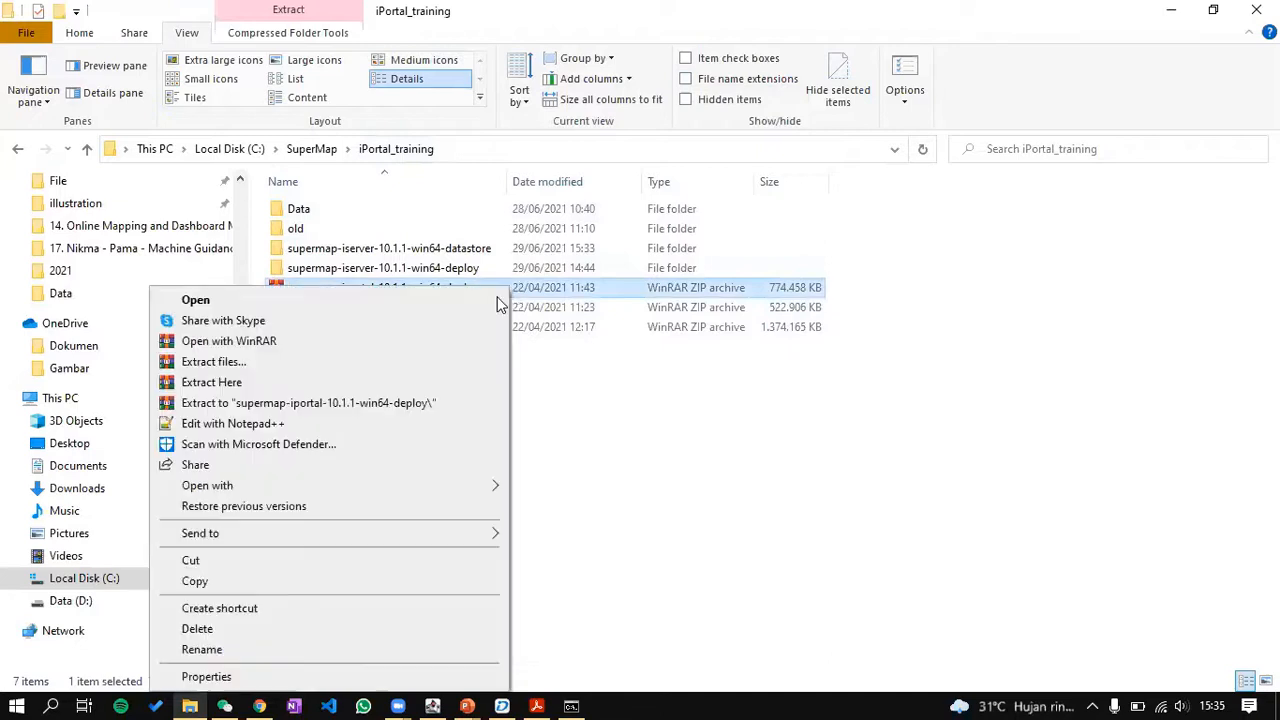
left_click(388, 384)
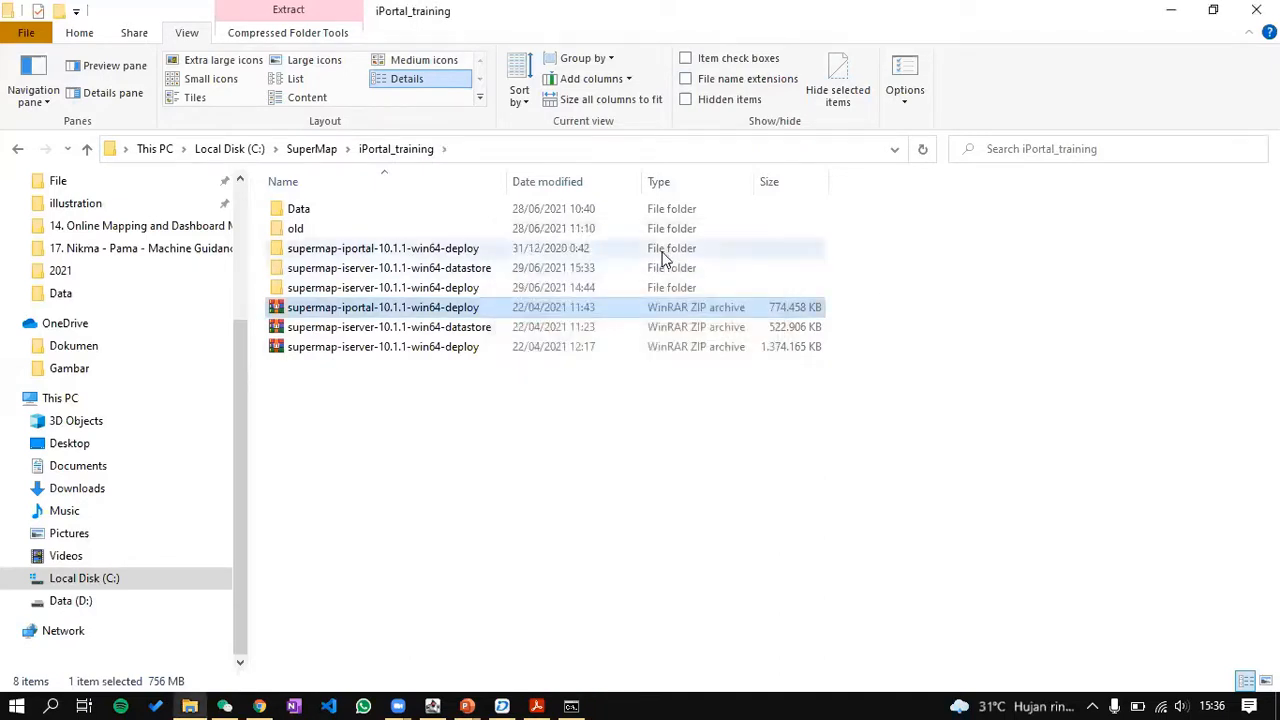
Step: Open the freshly extracted folder's bin subfolder and select startup.bat
double_click(662, 252)
double_click(626, 209)
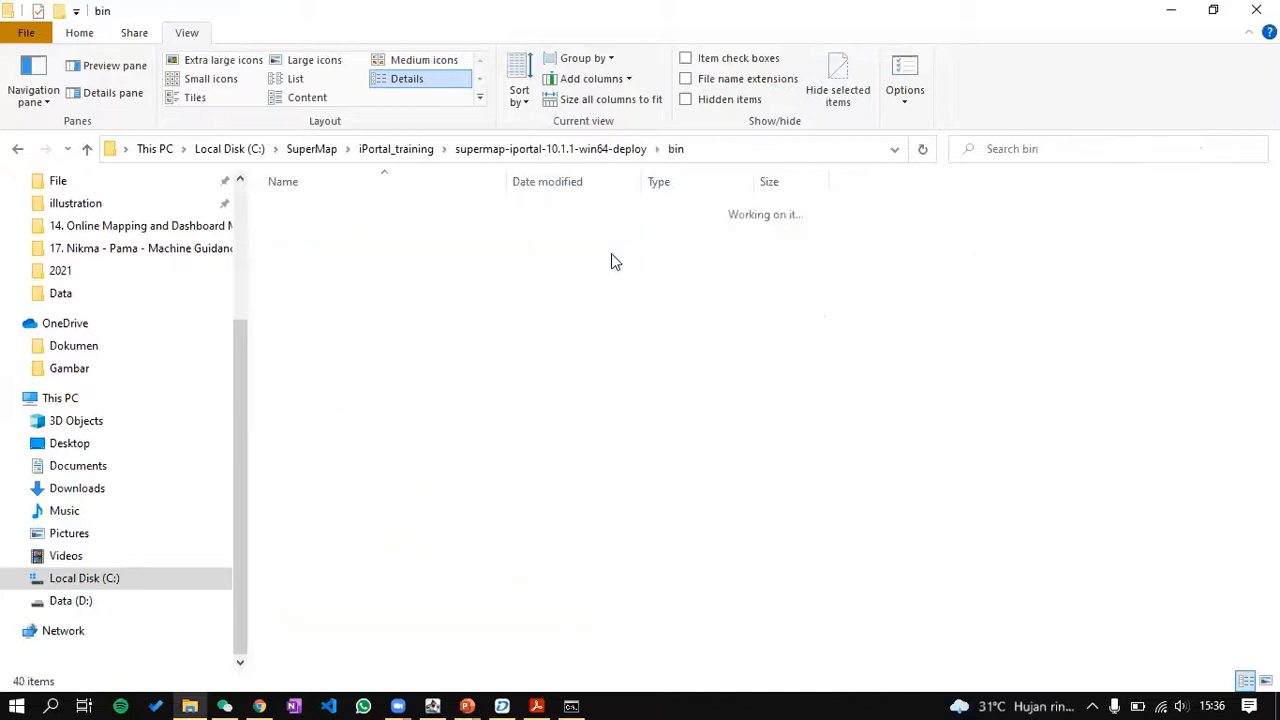
scroll(440, 360, "down", 2)
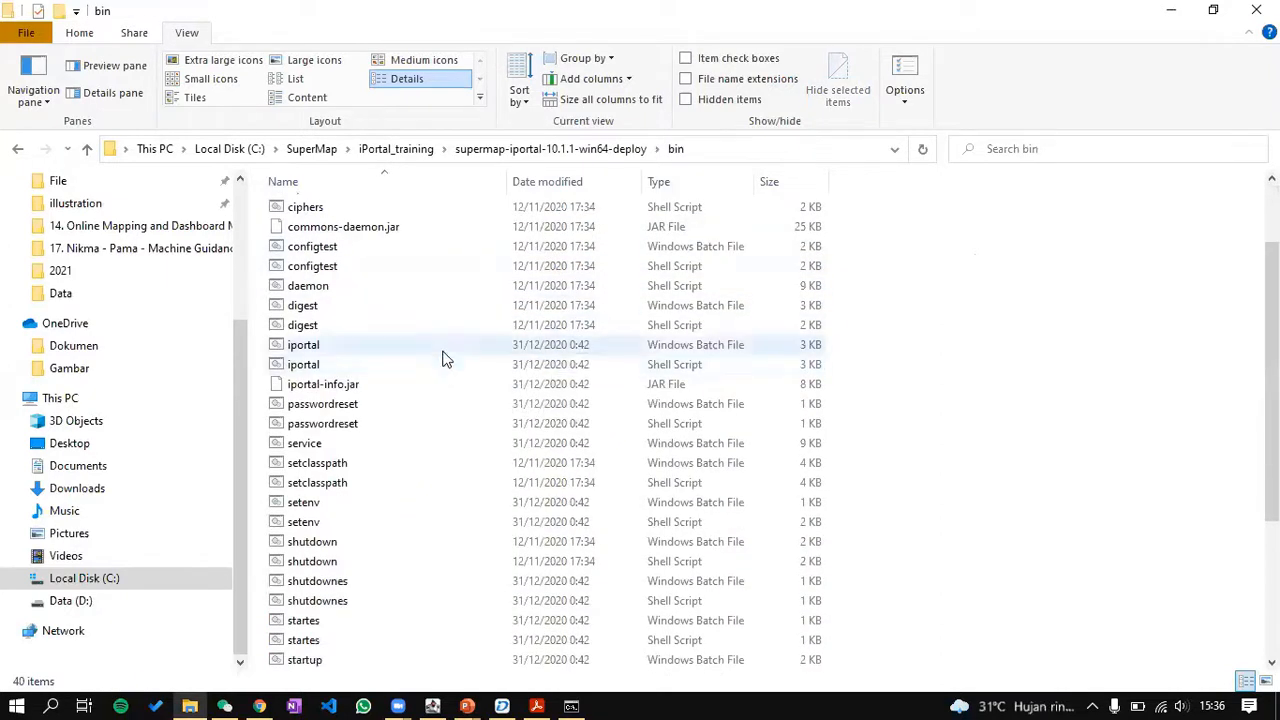
scroll(410, 400, "down", 3)
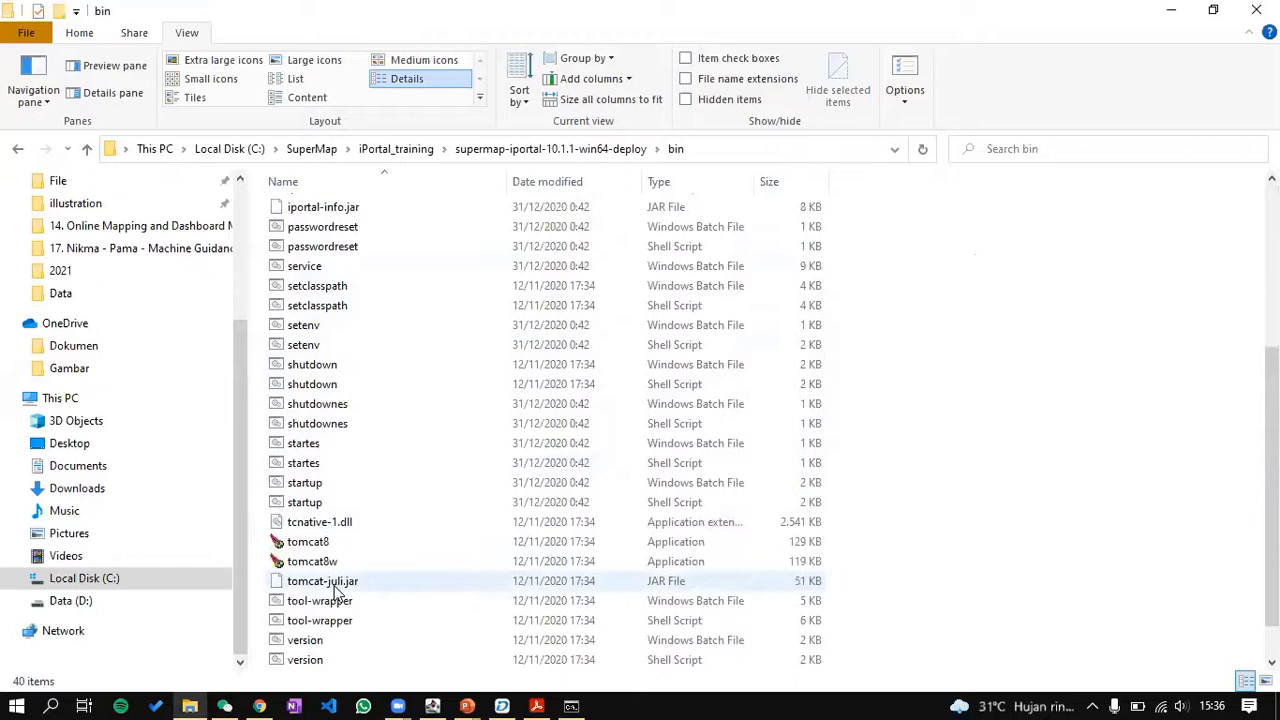
left_click(345, 484)
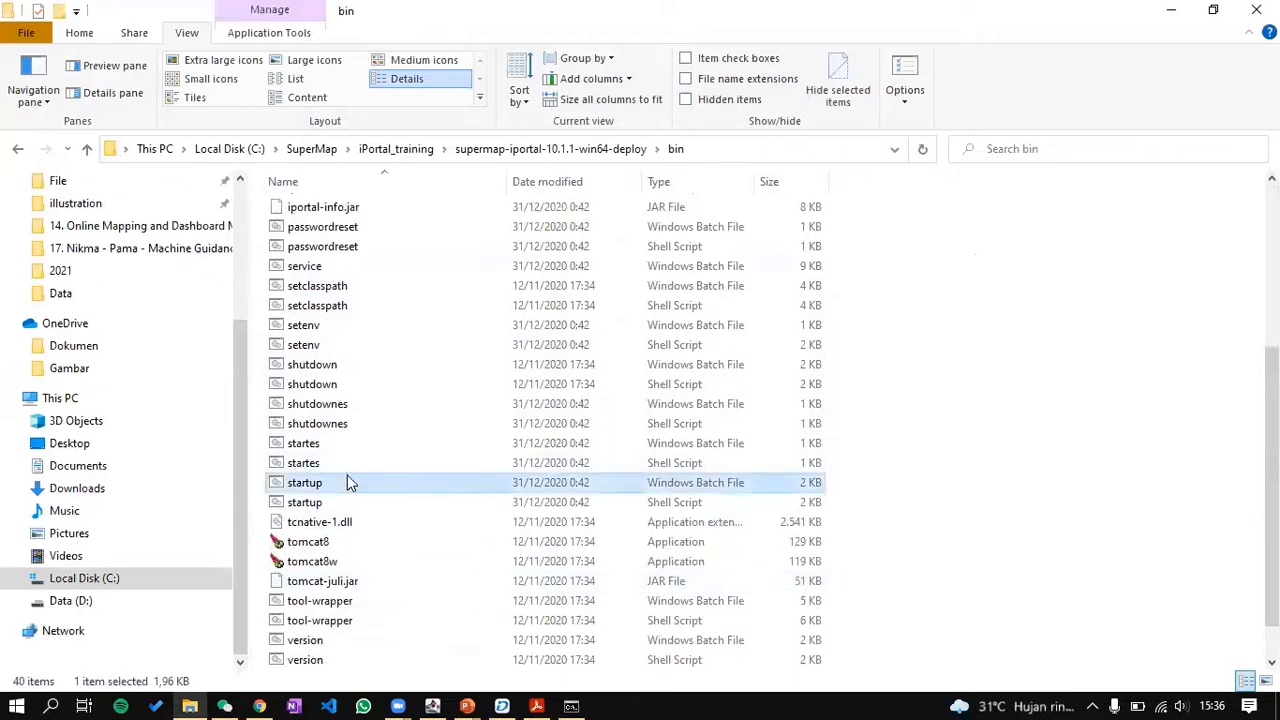
Step: Run startup.bat to launch the fresh iPortal server and review its Tomcat 8.5.60 deployment log
double_click(348, 483)
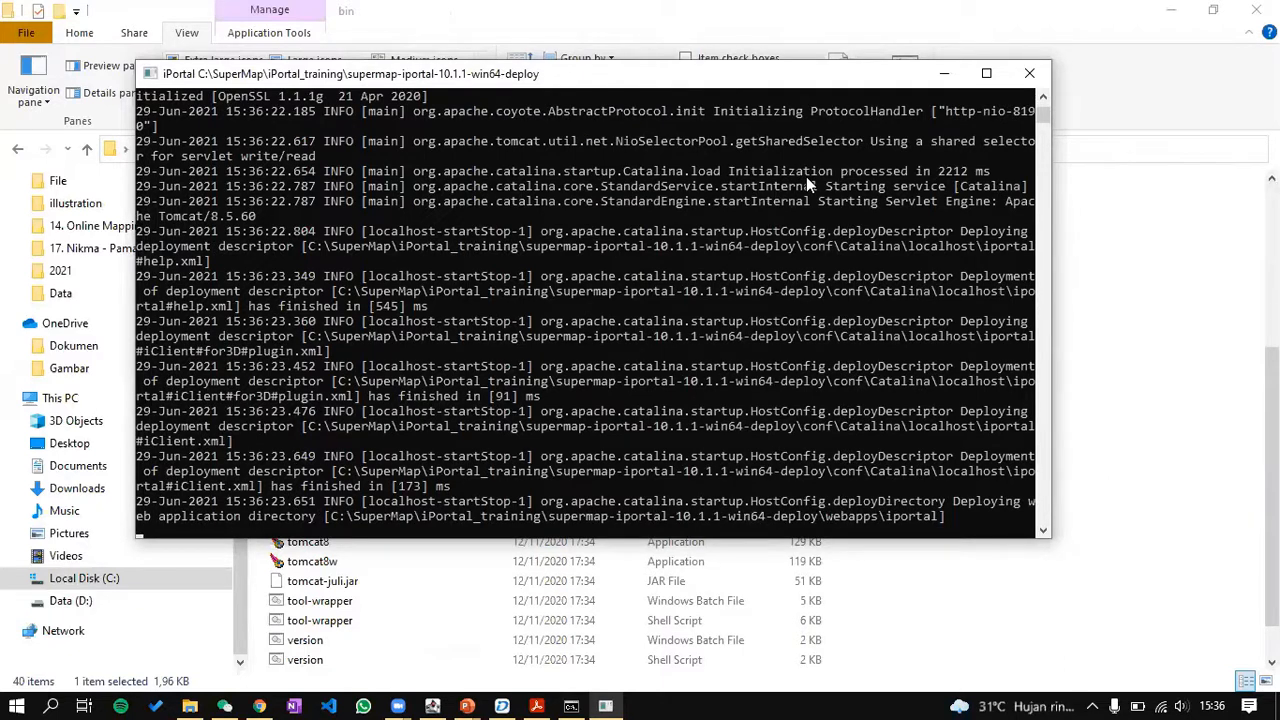
scroll(690, 362, "down", 2)
scroll(690, 355, "up", 2)
scroll(697, 330, "up", 1)
scroll(704, 312, "down", 2)
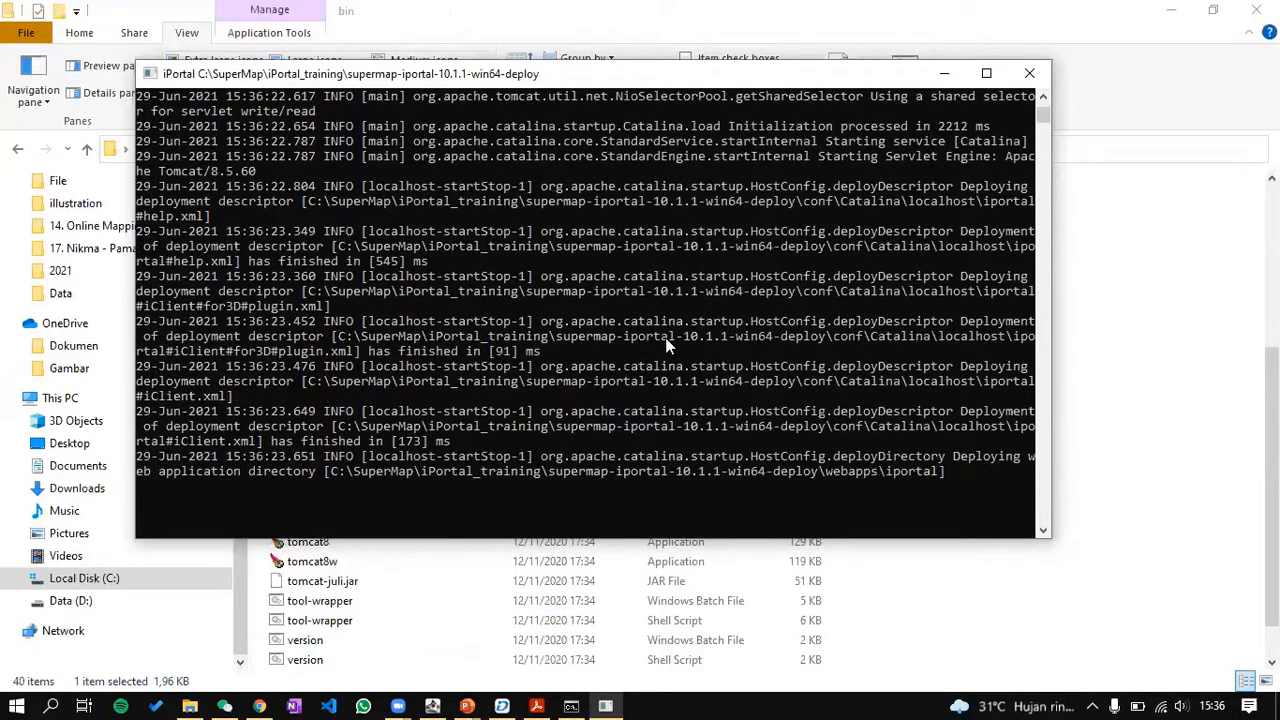
left_click(468, 700)
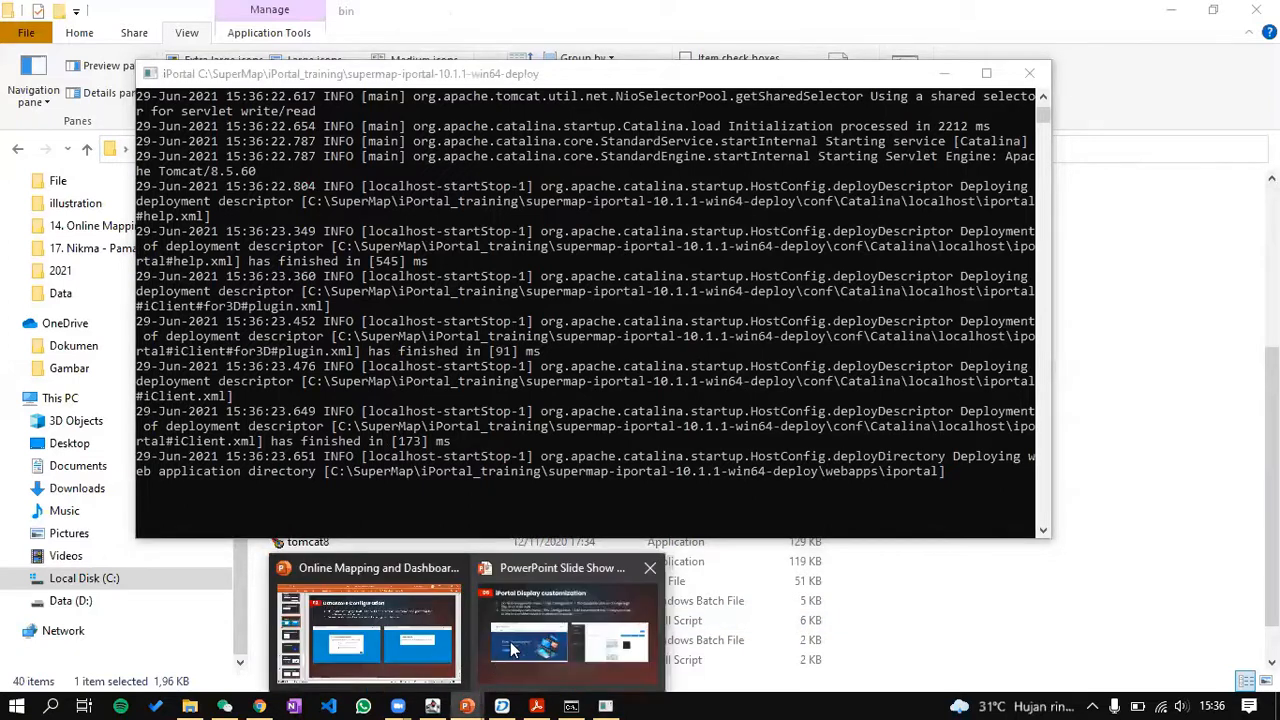
Step: Present slides from Display customization through Server Configuration, Online Mapping with Dataviz and Making Map Dashboard, then end the show
left_click(533, 643)
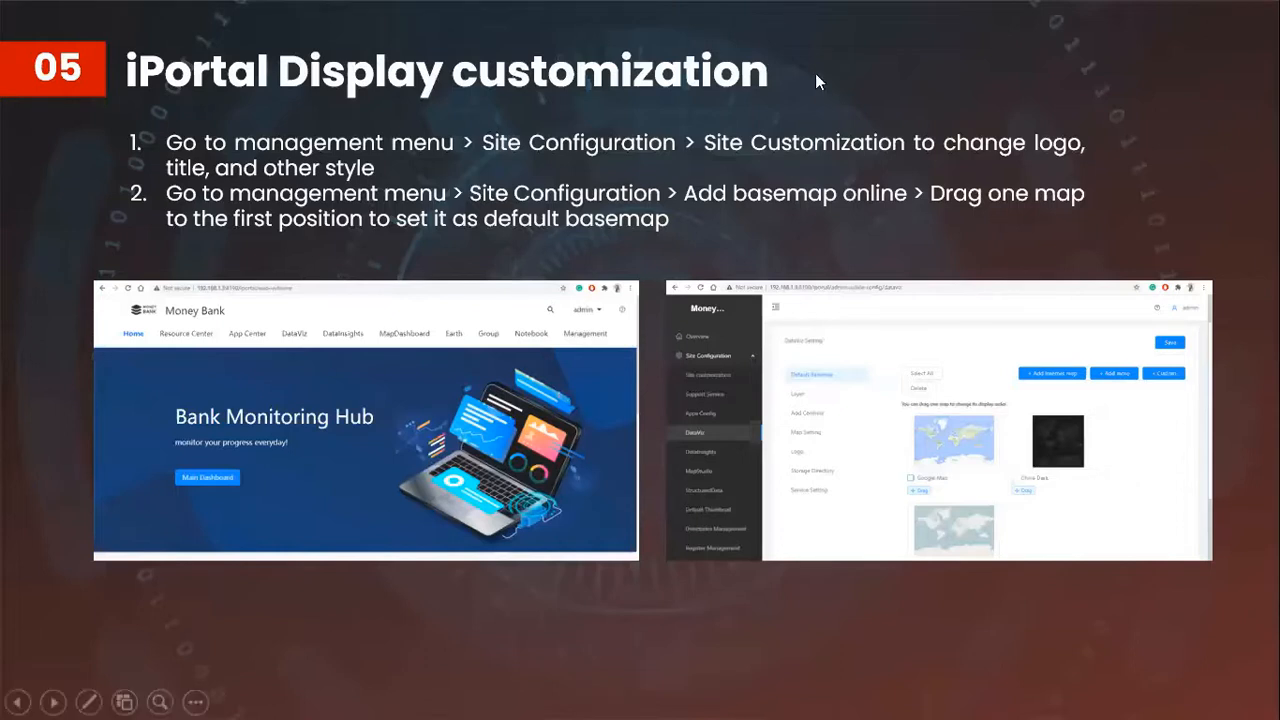
key("Left")
key("Right")
key("Right")
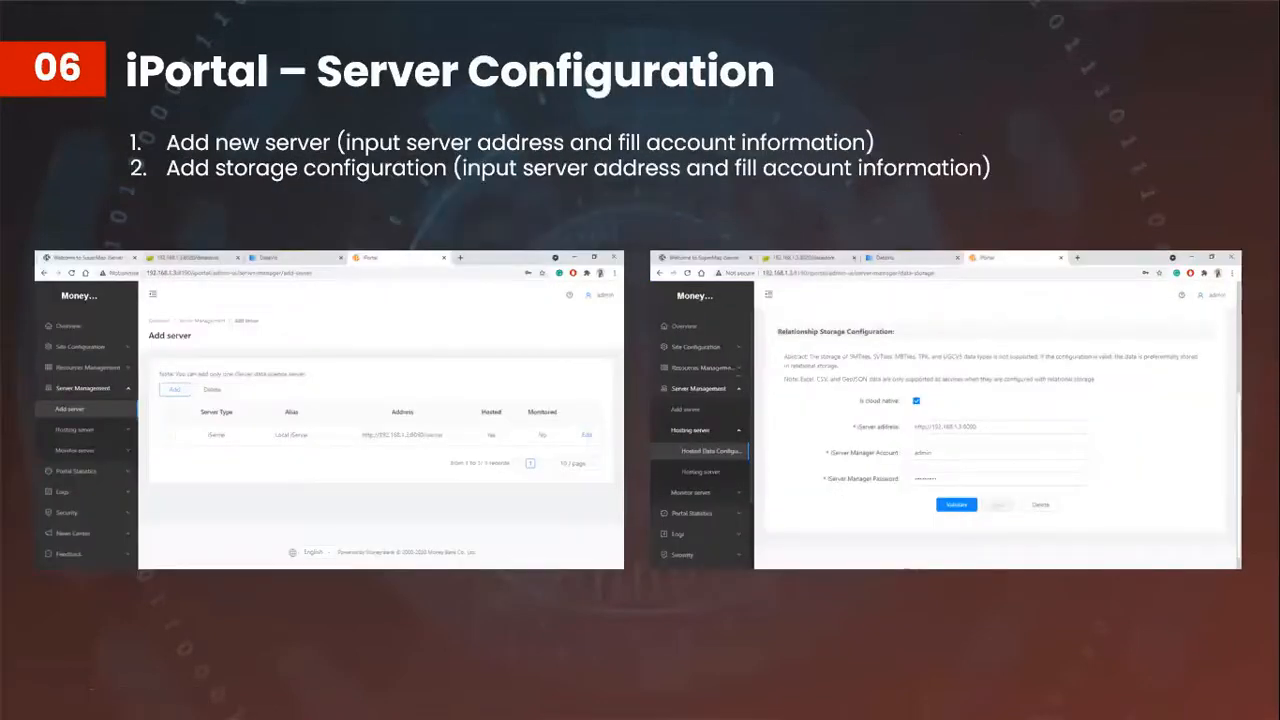
key("Left")
key("Right")
key("Right")
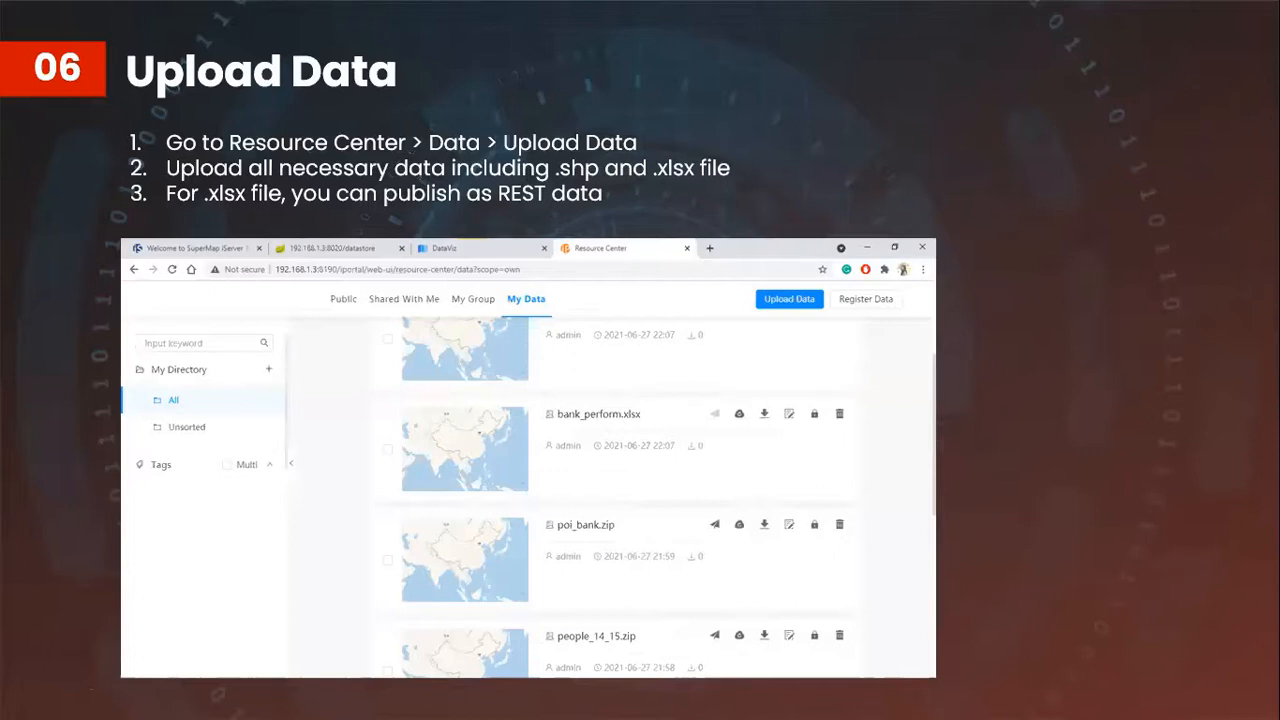
left_click(748, 146)
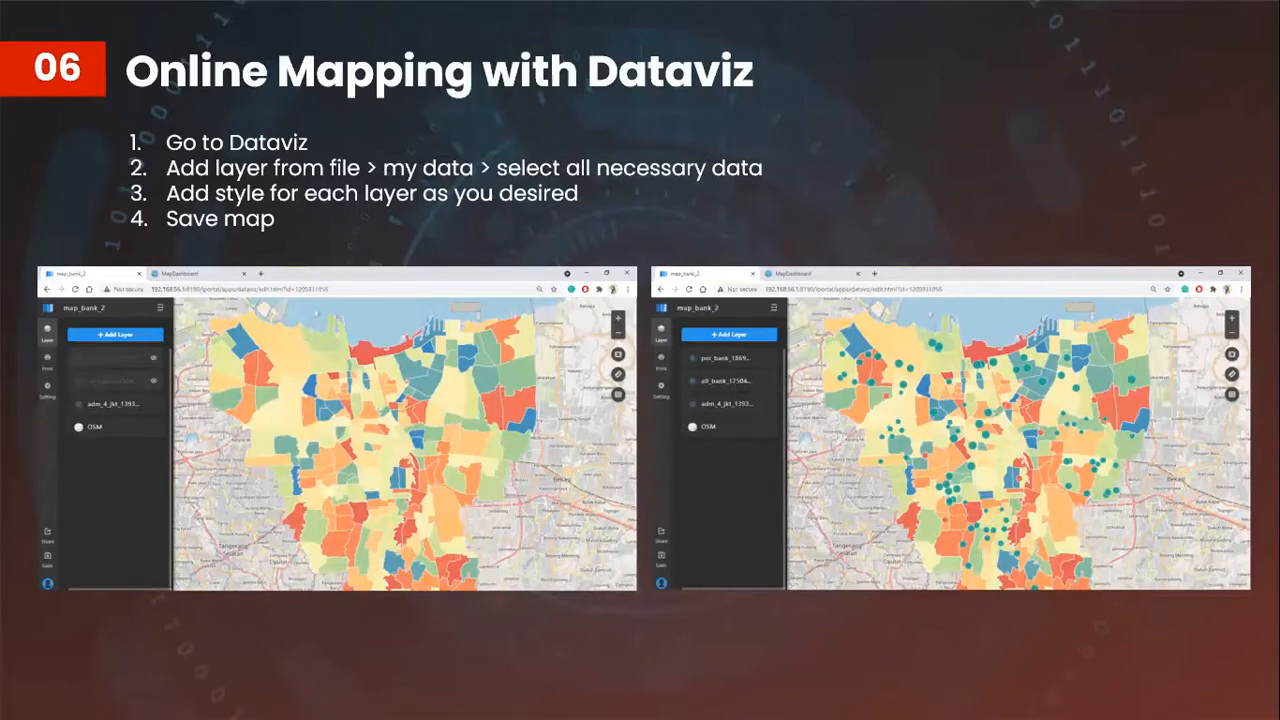
left_click(636, 228)
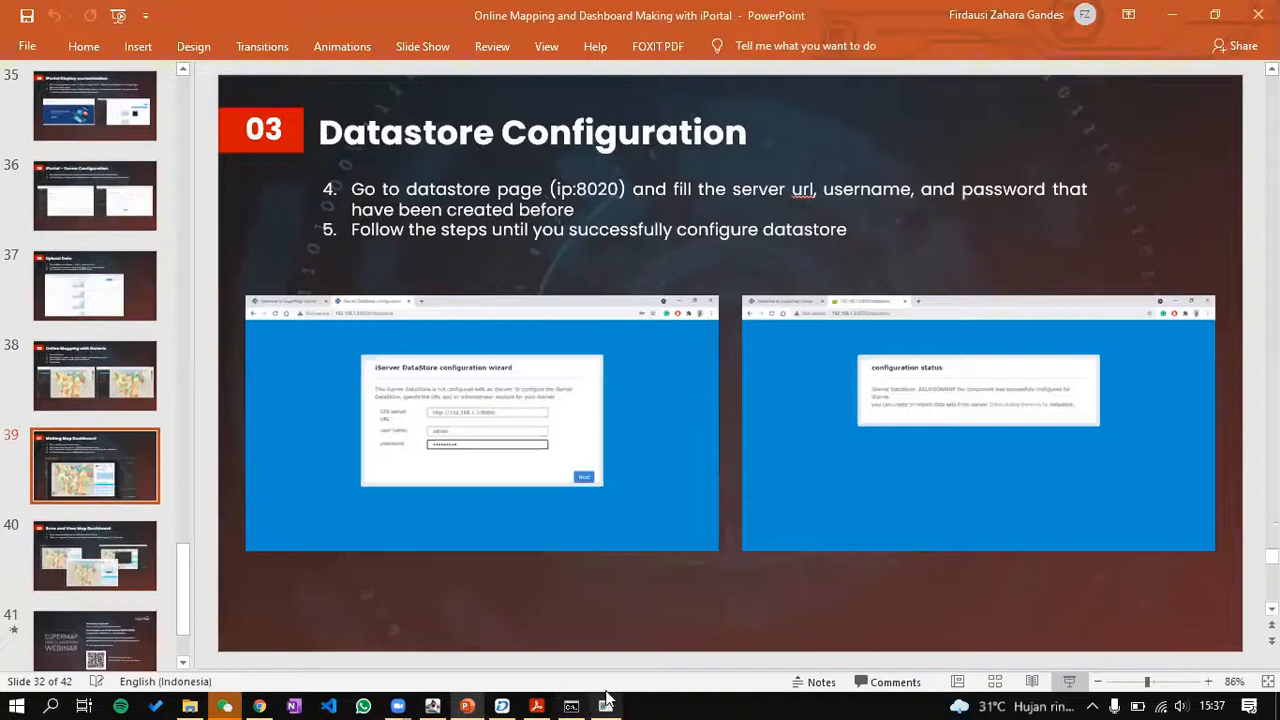
left_click(607, 703)
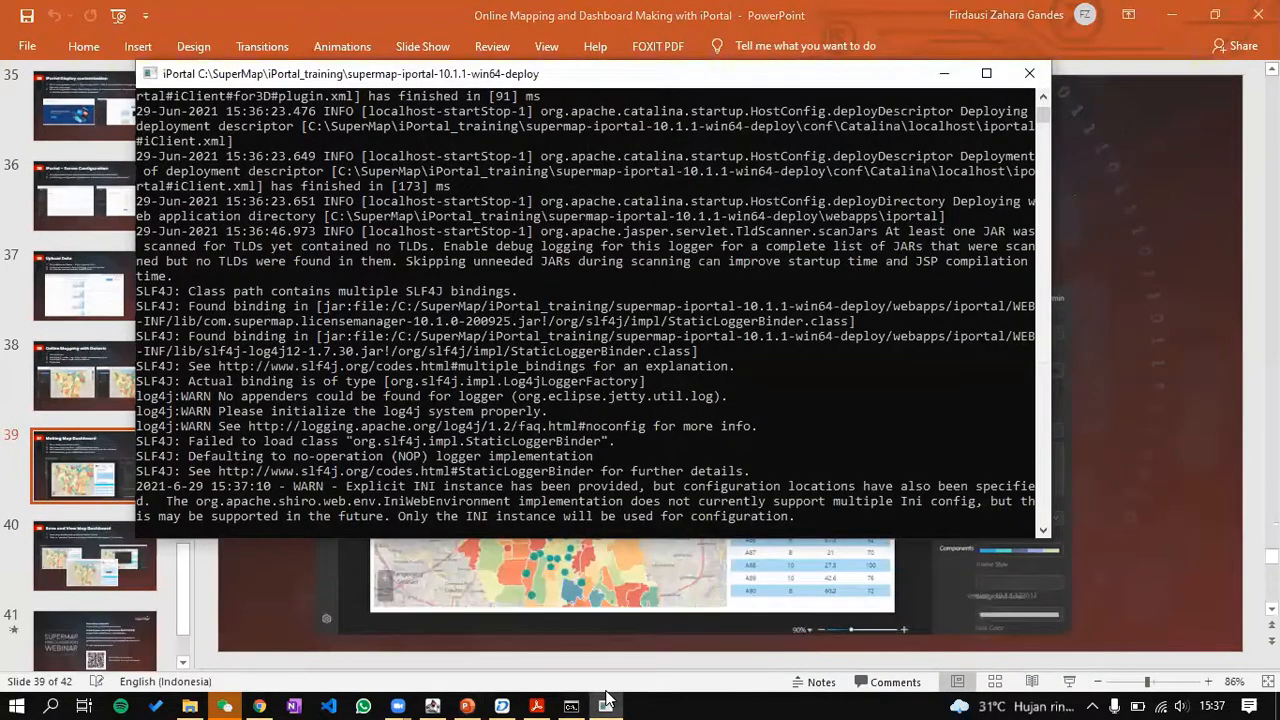
Step: Select slide 35, '05 iPortal Display customization', present it full screen, then exit the show
left_click(607, 703)
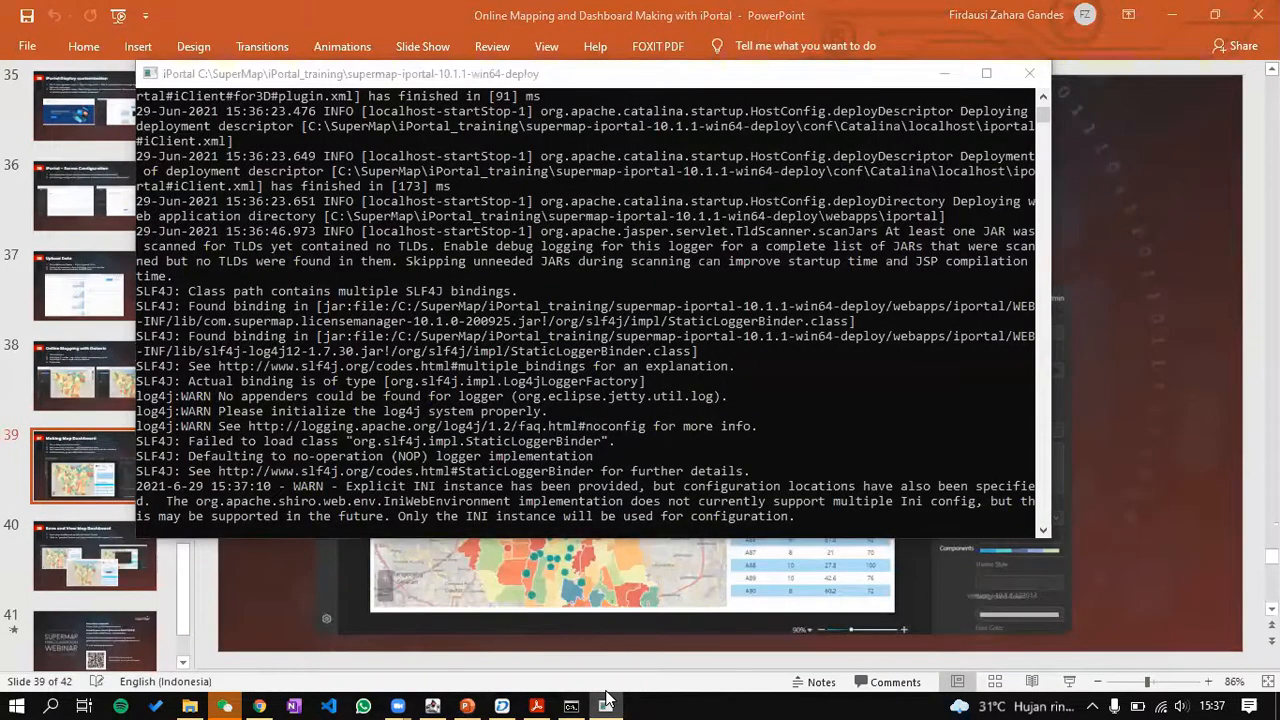
scroll(77, 521, "down", 3)
scroll(84, 512, "up", 5)
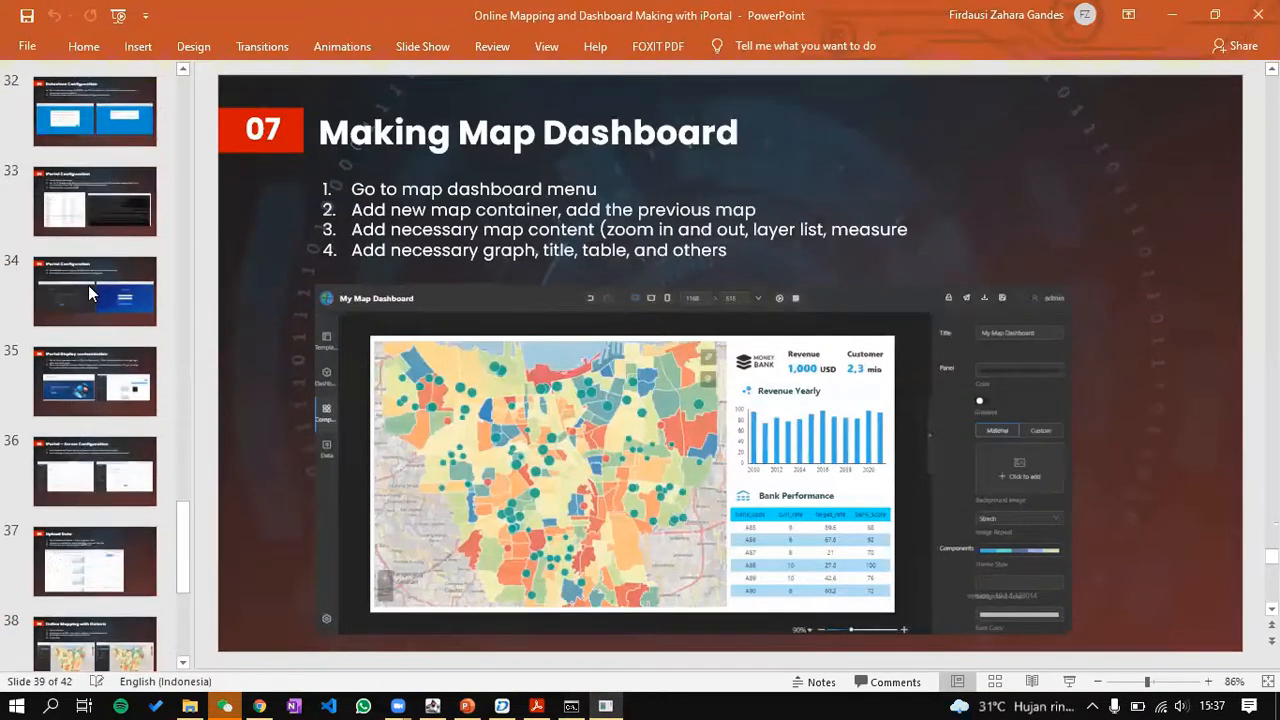
scroll(88, 288, "down", 2)
scroll(88, 295, "down", 1)
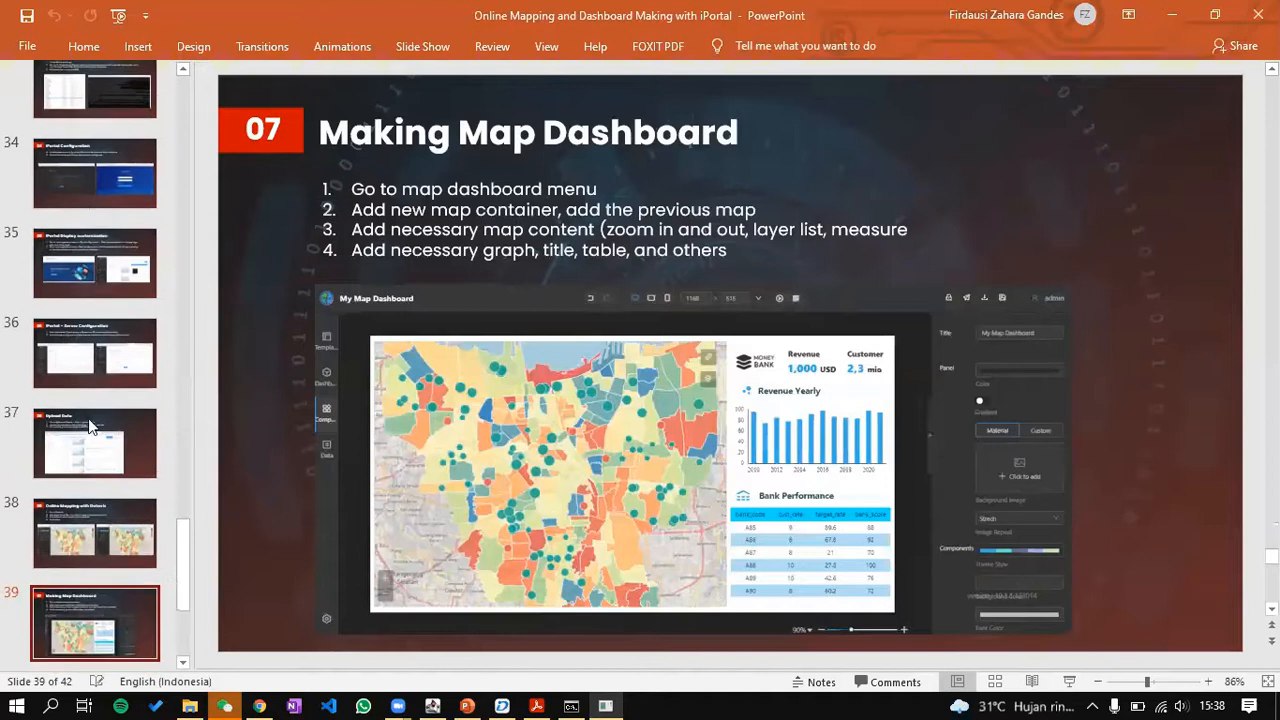
left_click(85, 293)
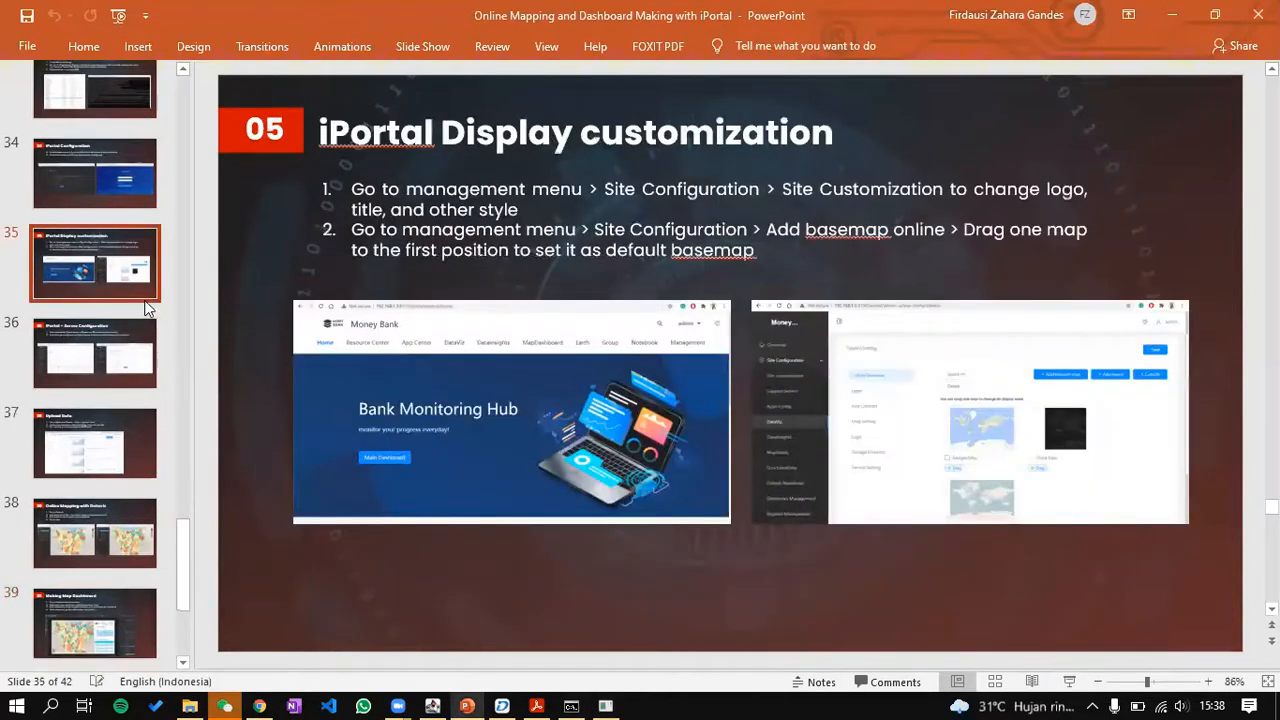
left_click(1069, 686)
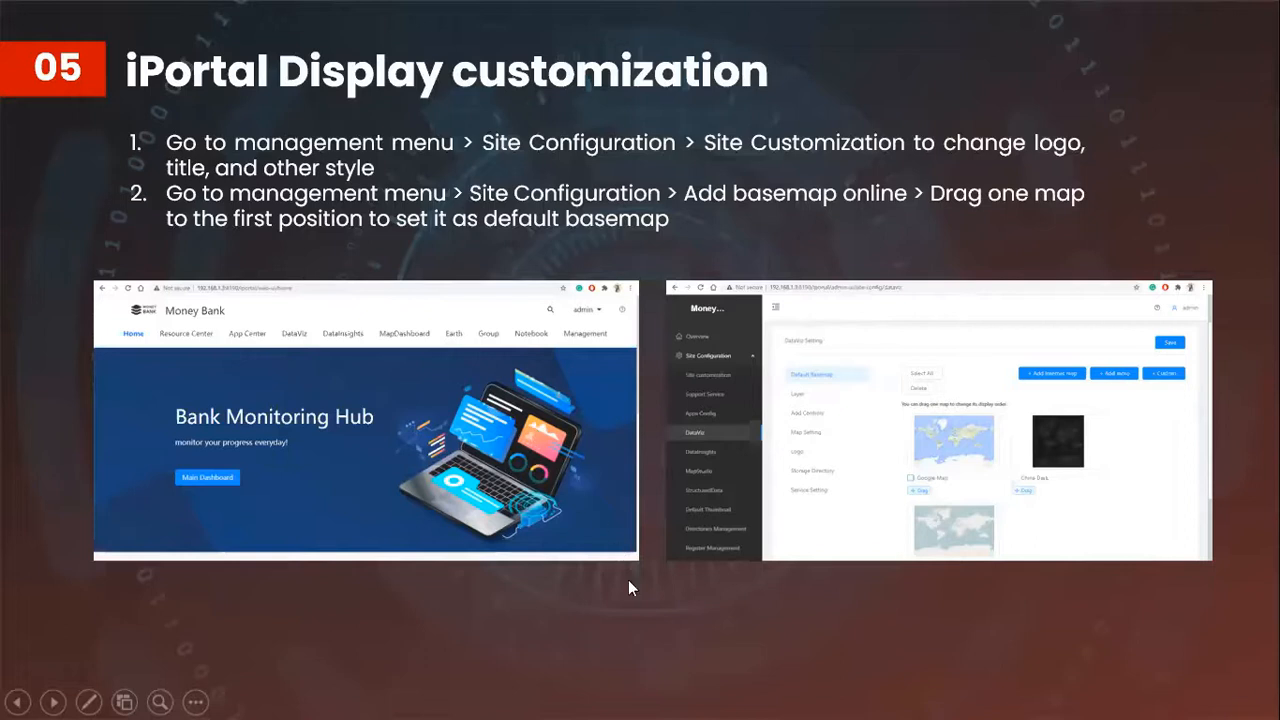
key("Escape")
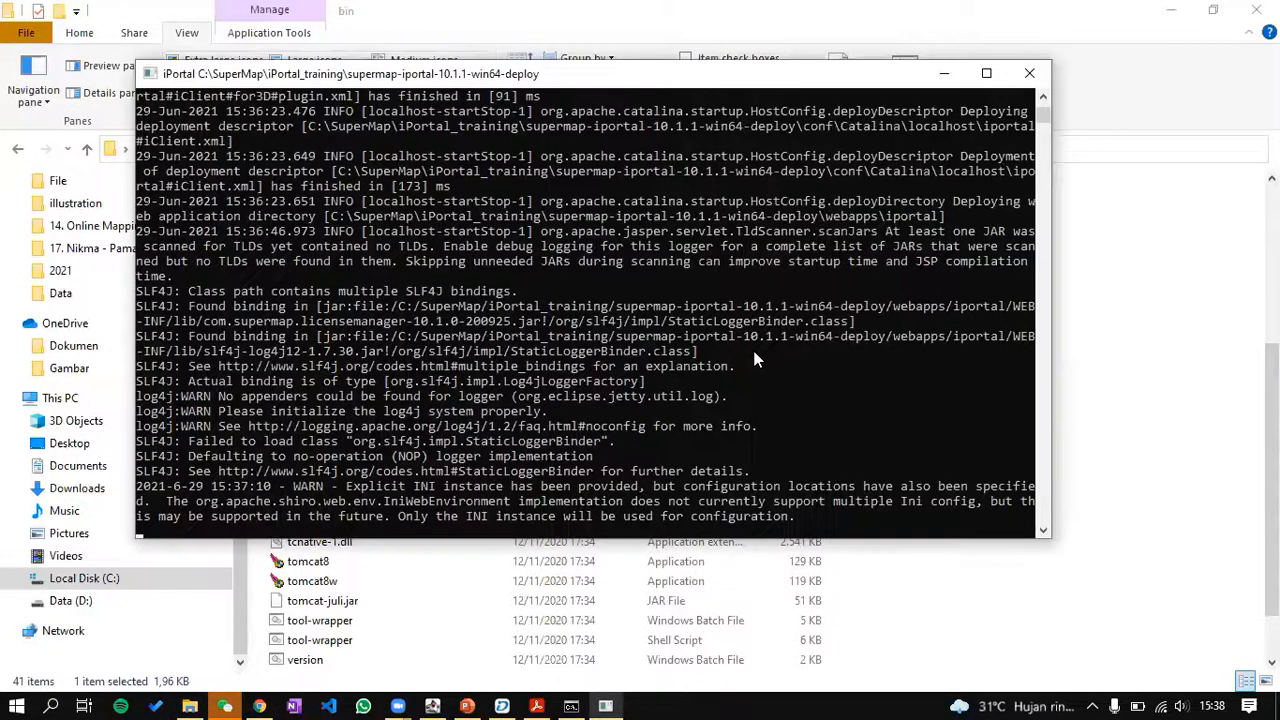
Step: Confirm the console logs 'Server startup in 126823 ms', then switch to the browser's DataStore status page
scroll(755, 360, "down", 1)
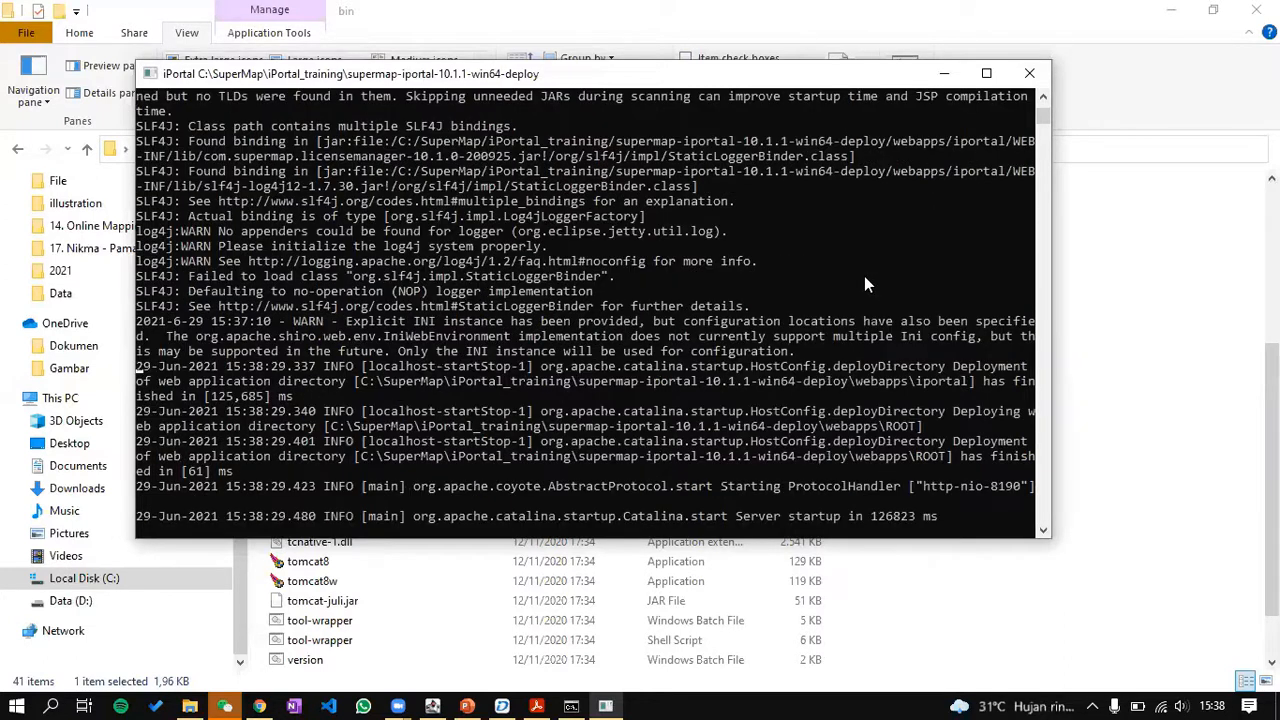
left_click(259, 706)
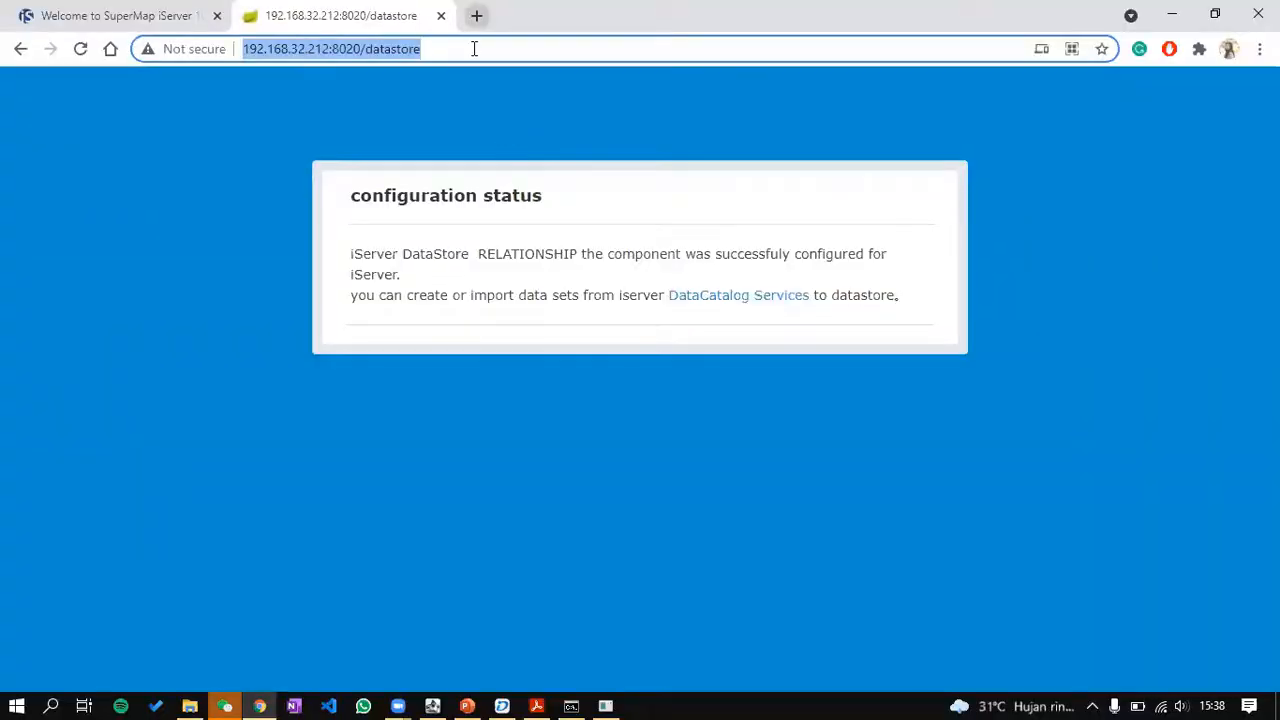
Step: Load the iPortal setup wizard in a new tab on port 8190
key("ctrl+t")
type("http://192.168.32.212:8020/datastore")
left_click(307, 58, "shift")
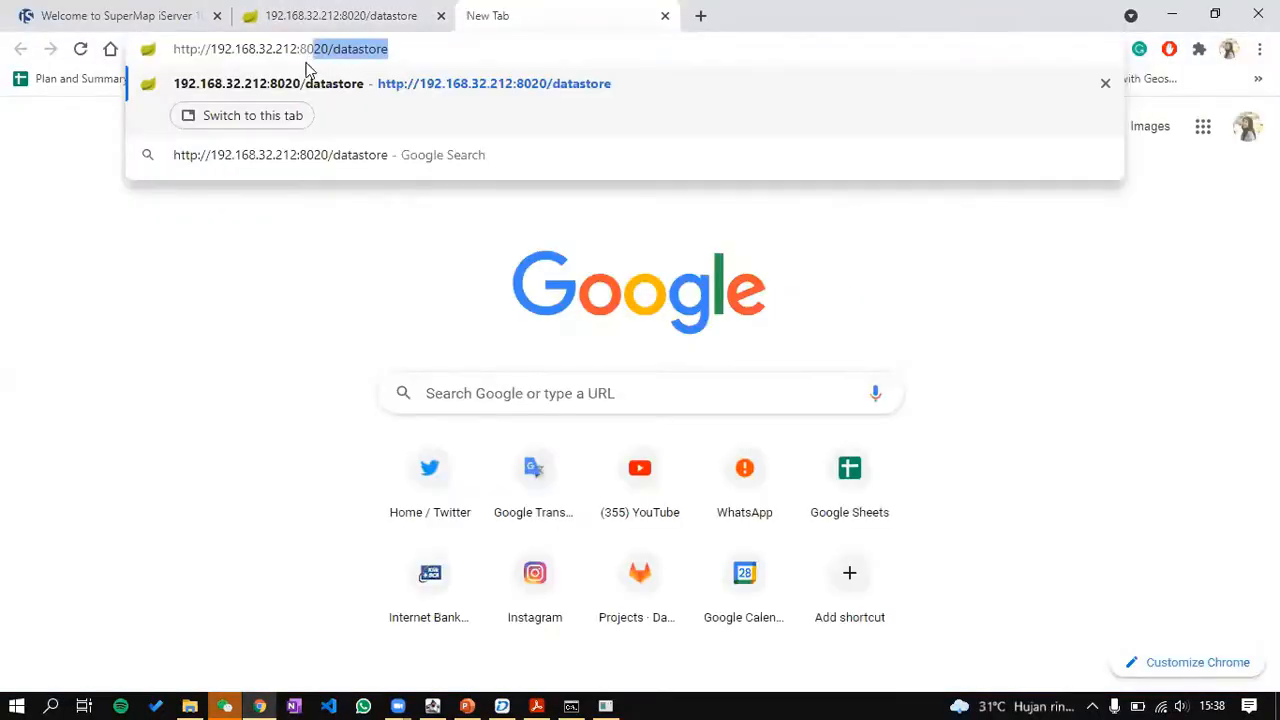
type("1")
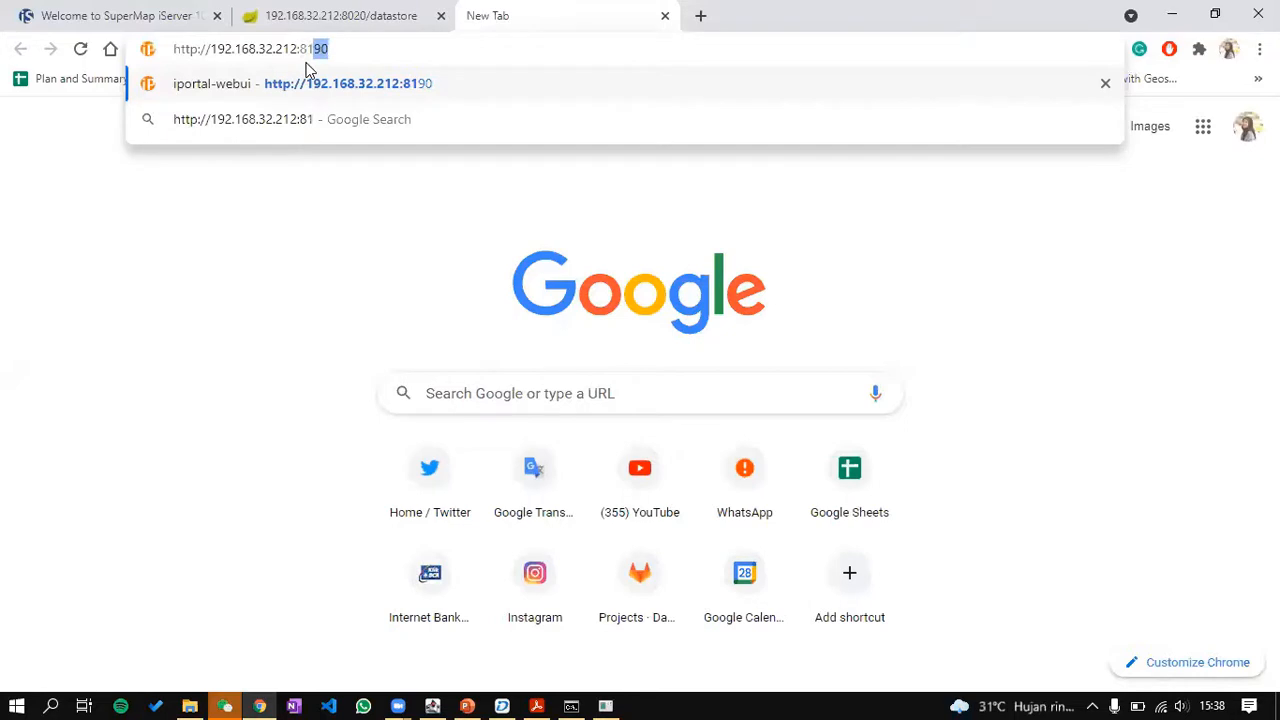
key("Return")
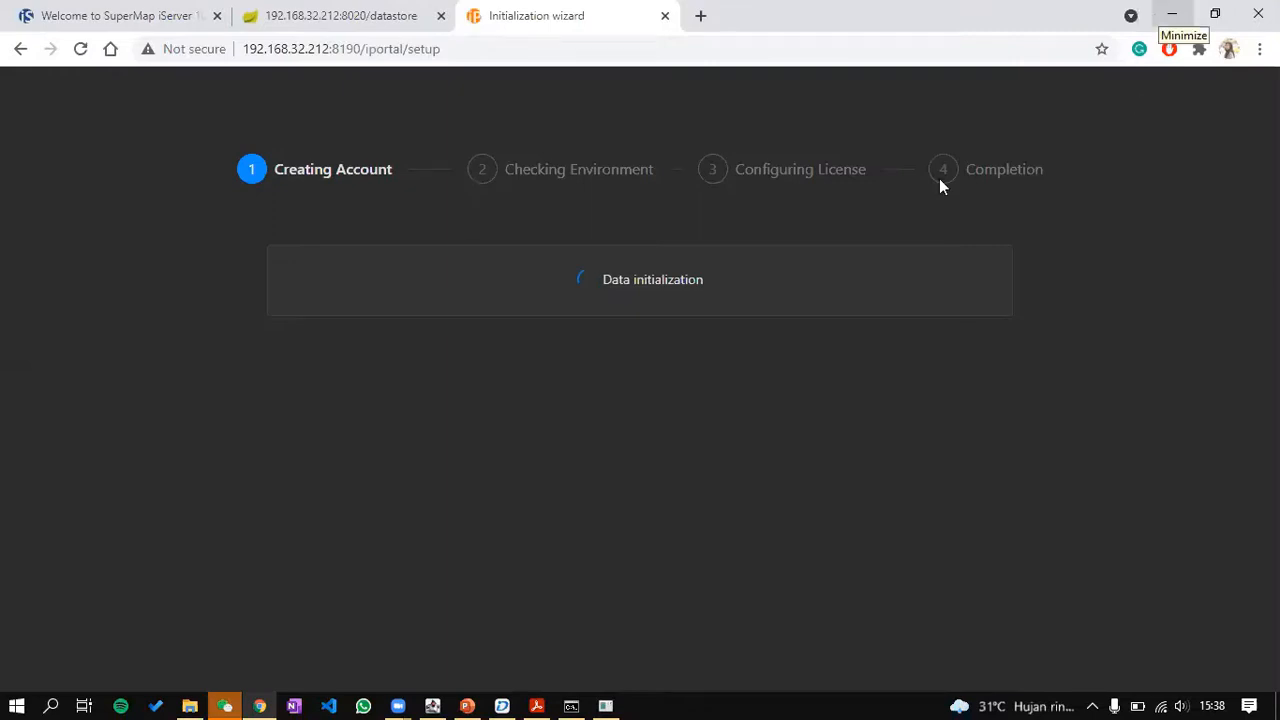
Step: Create the administrator account 'admin' with a confirmed password, declining the browser's password saving
left_click(652, 338)
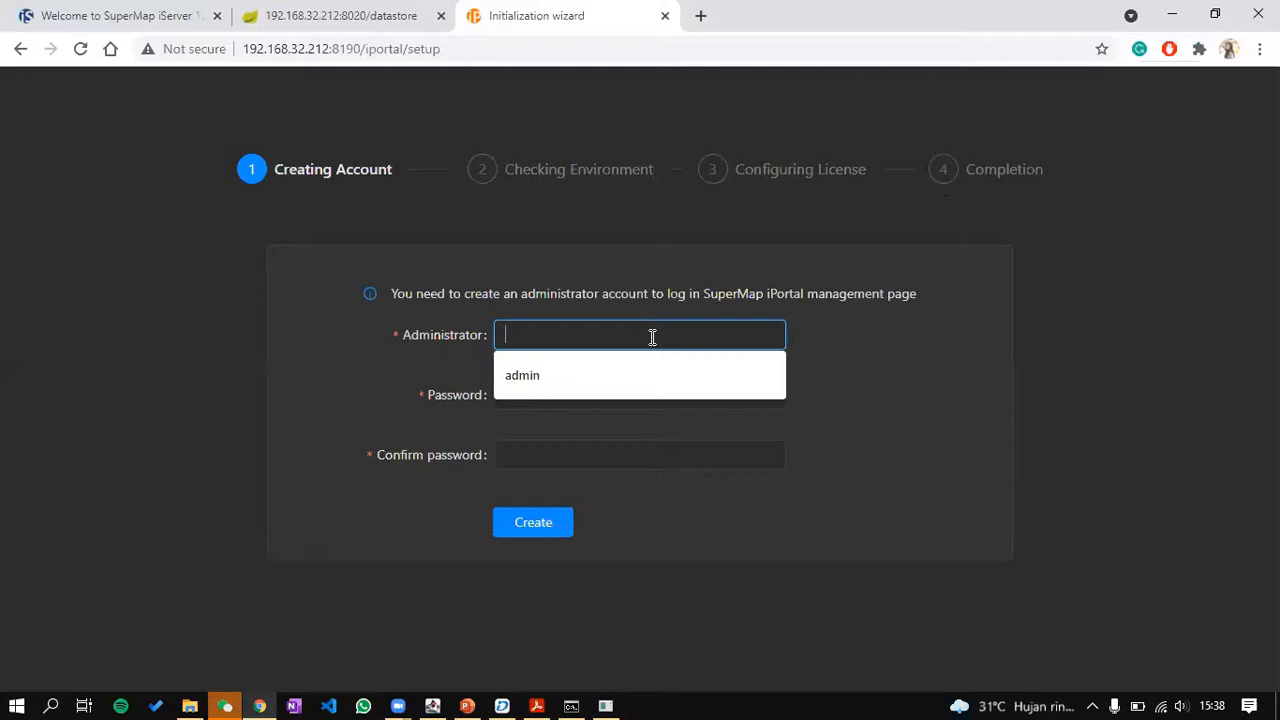
type("admin")
key("Tab")
type("admin")
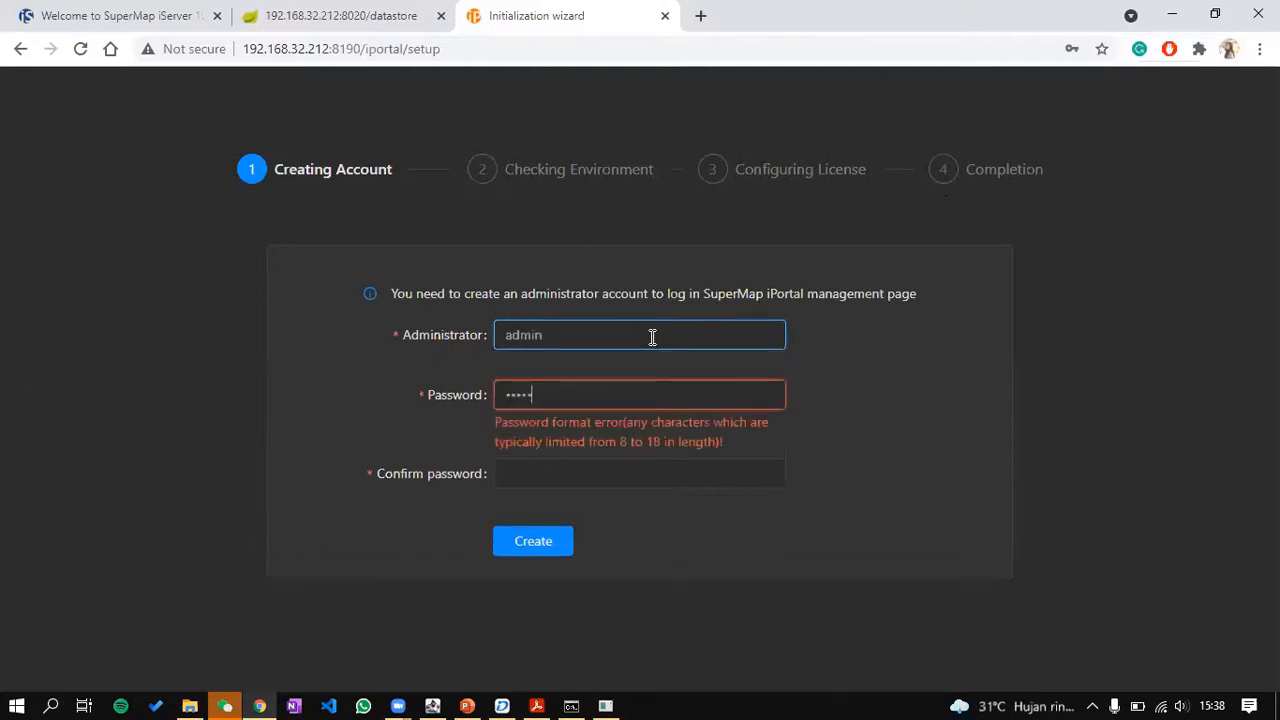
type("••••")
key("Tab")
type("admin")
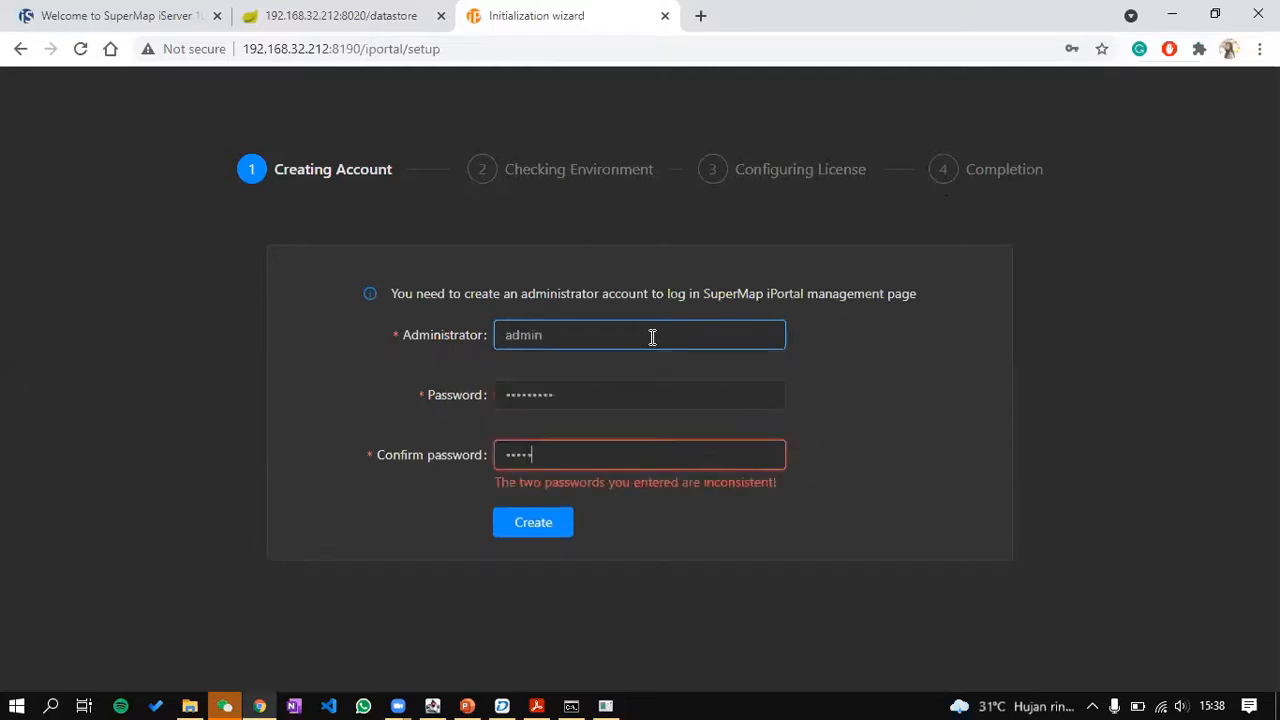
key("ctrl+a")
type("•••••••••")
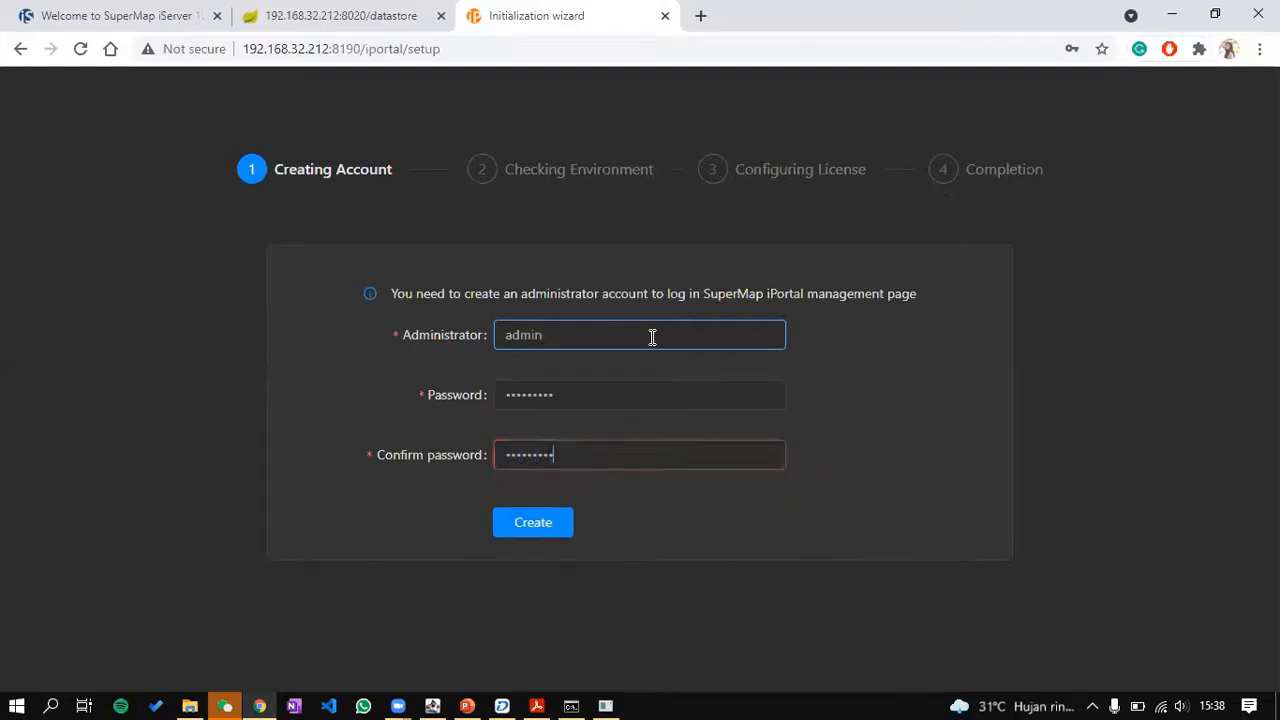
key("Return")
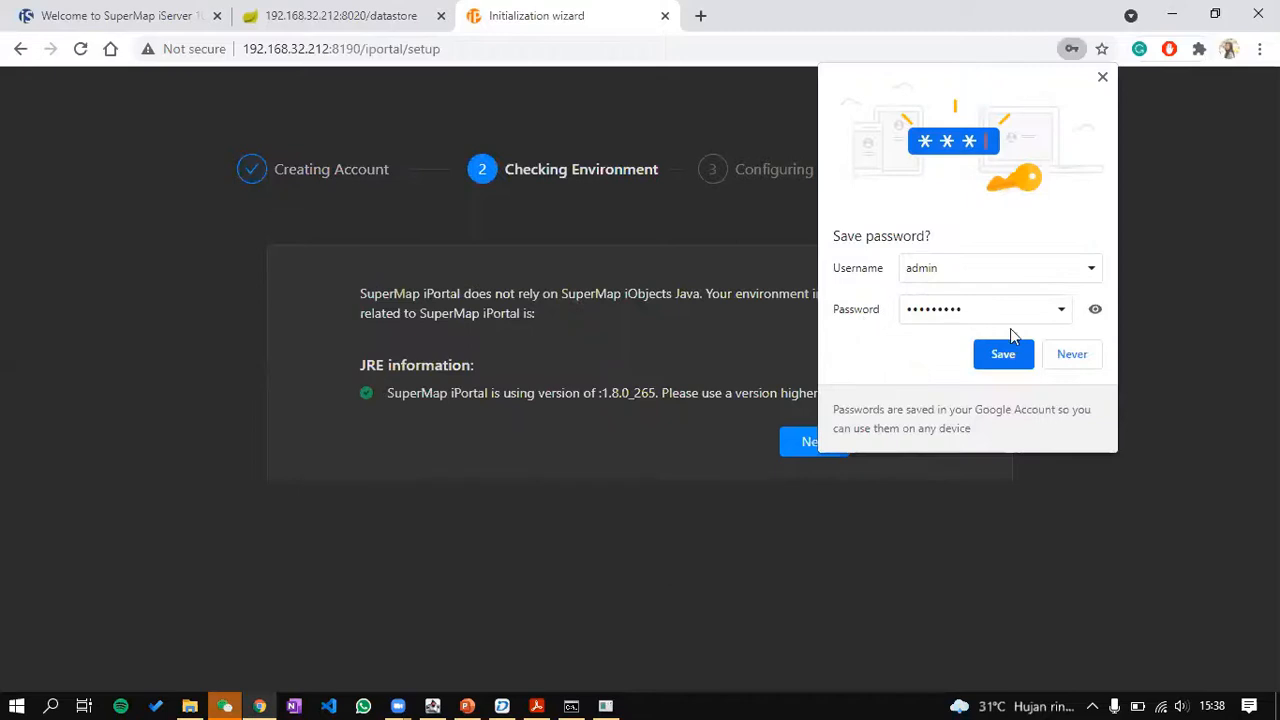
left_click(1066, 357)
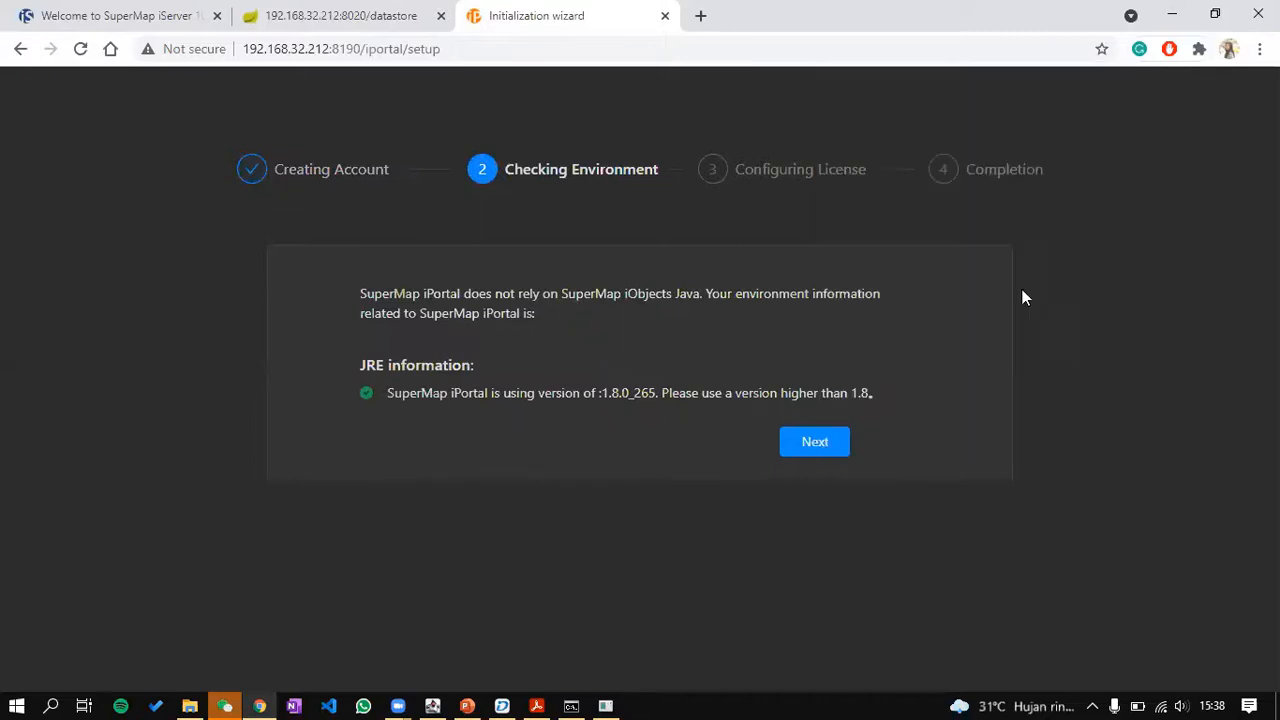
Step: Pass the Checking Environment and Configuring License steps to reach Completion
left_click(816, 444)
left_click(763, 436)
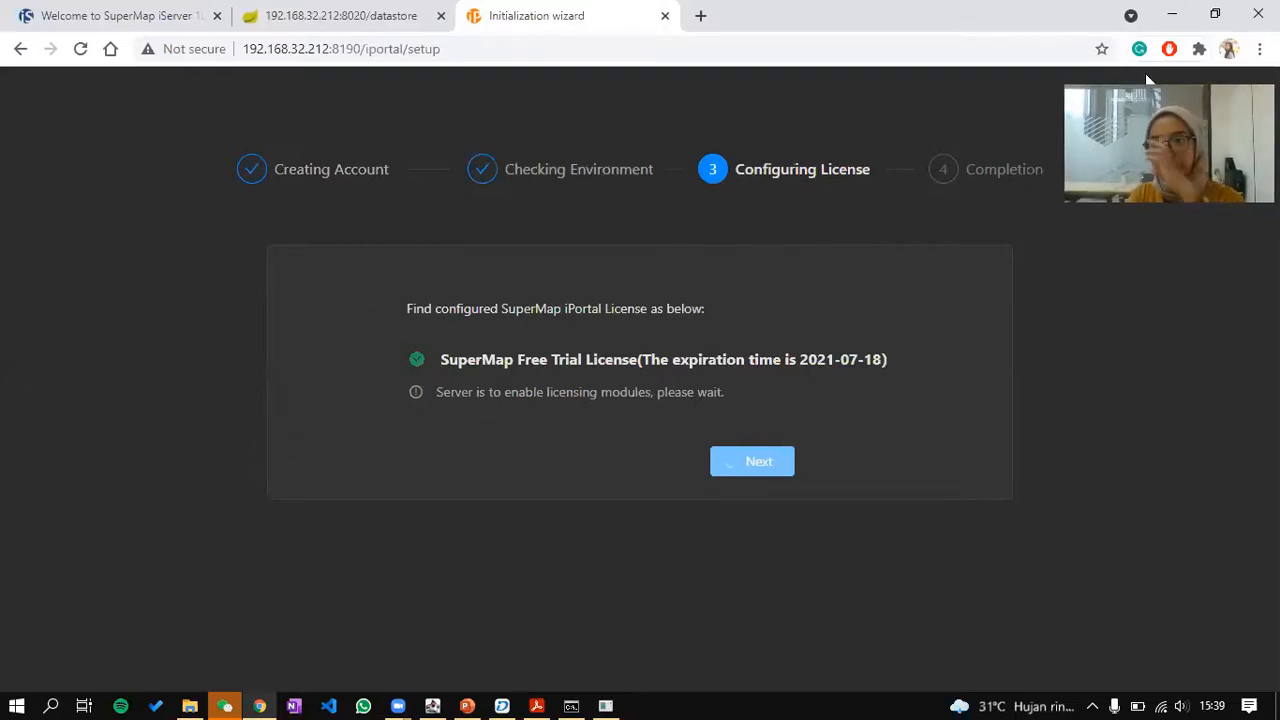
key("XF86MonBrightnessUp")
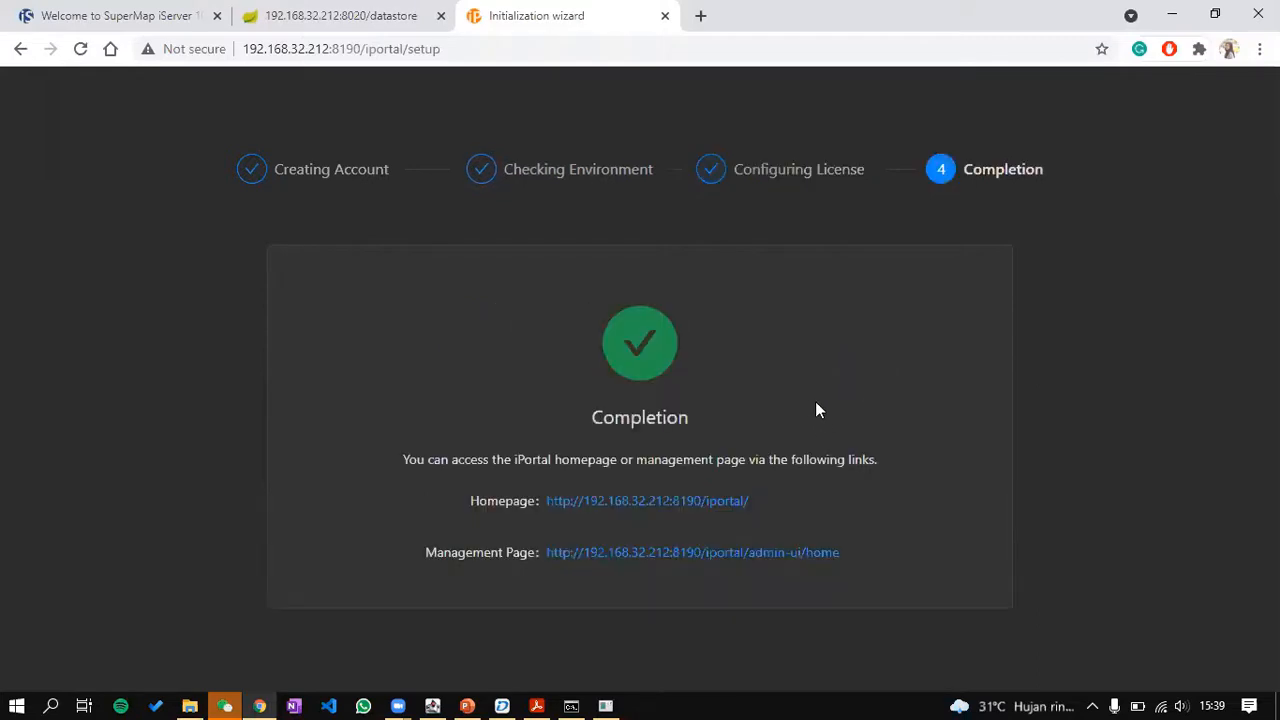
Step: Open the portal homepage and sign in with the admin username and its password
left_click(683, 500)
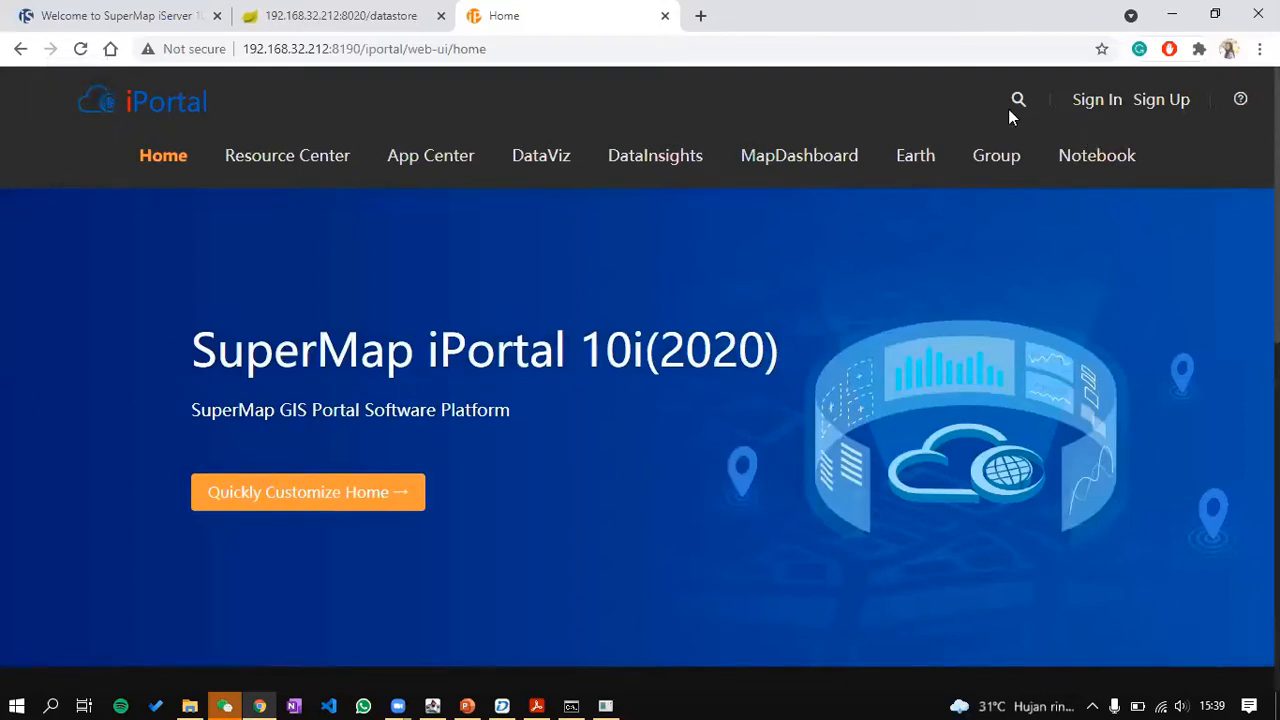
left_click(1089, 110)
type("admin")
key("Tab")
type("admi")
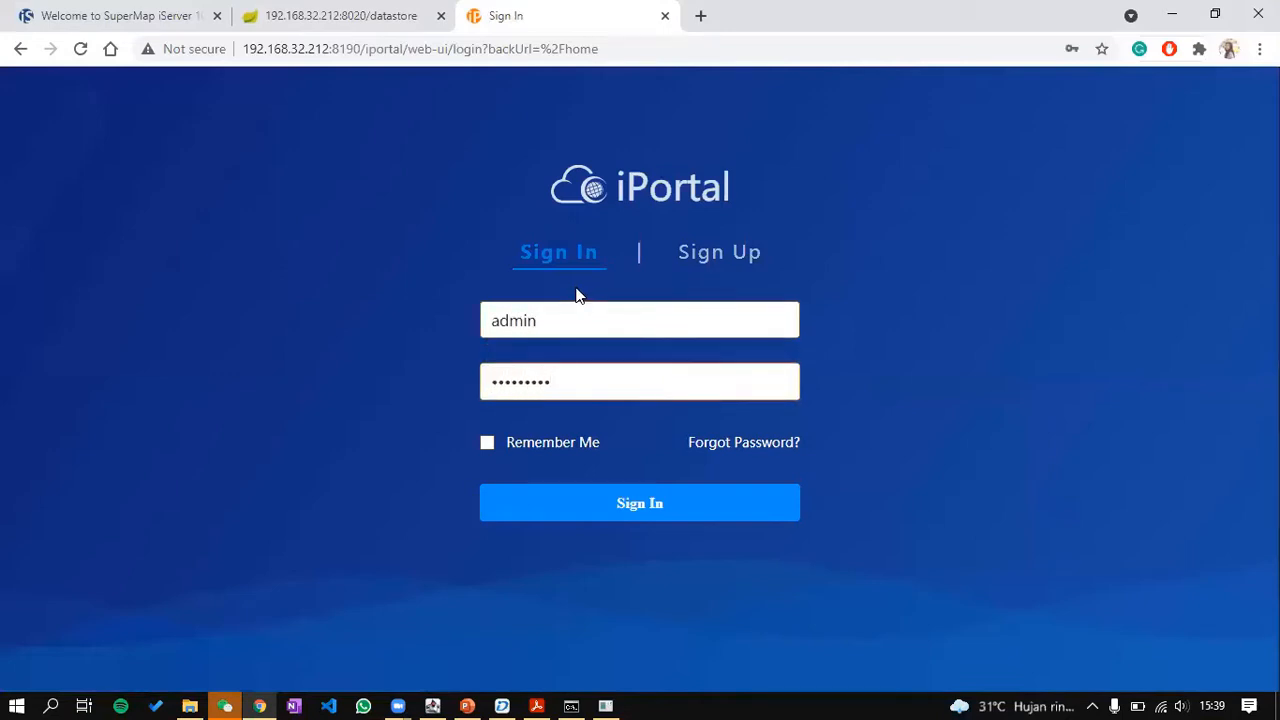
left_click(611, 502)
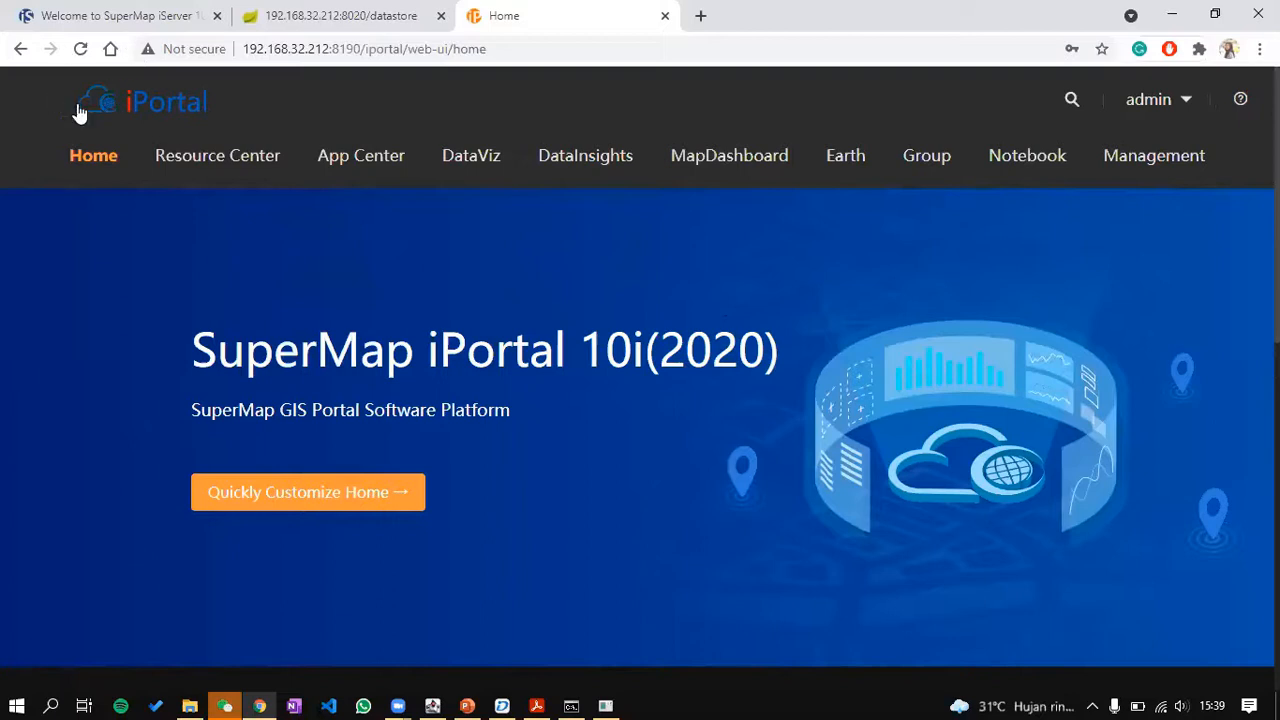
Step: Open the Resource Center and filter the resource type to Data
scroll(643, 377, "down", 8)
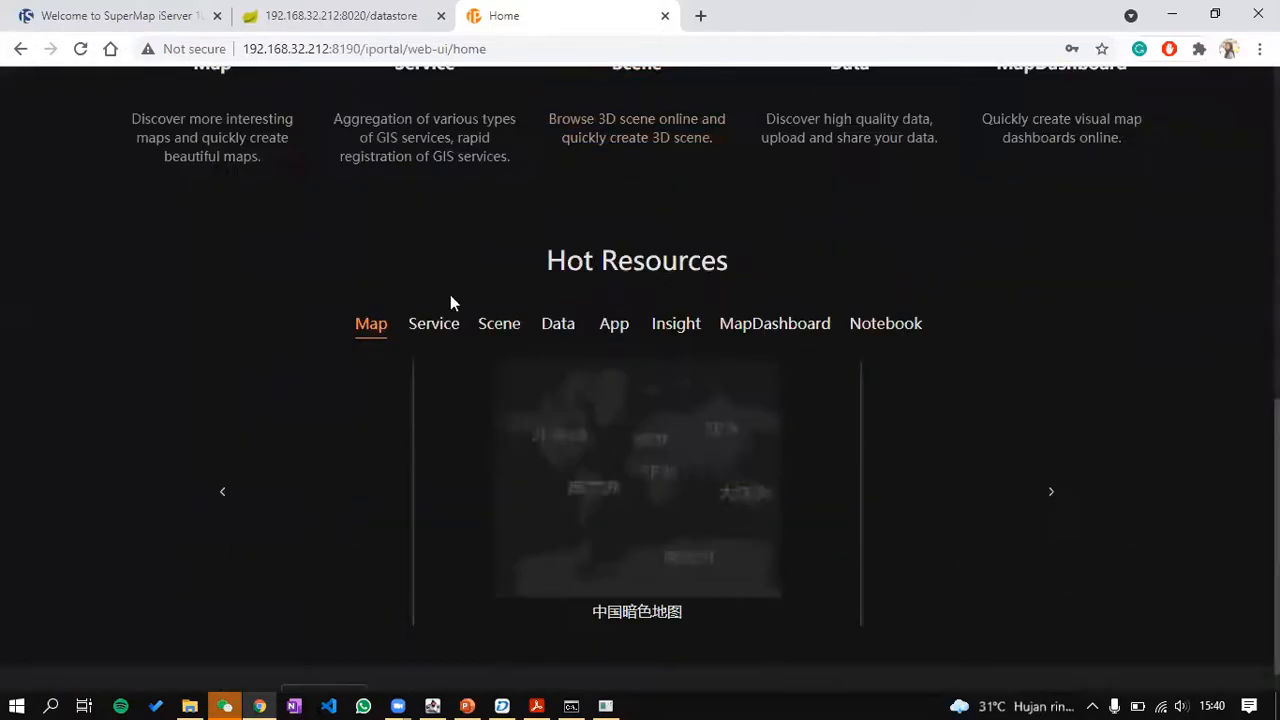
scroll(610, 356, "up", 8)
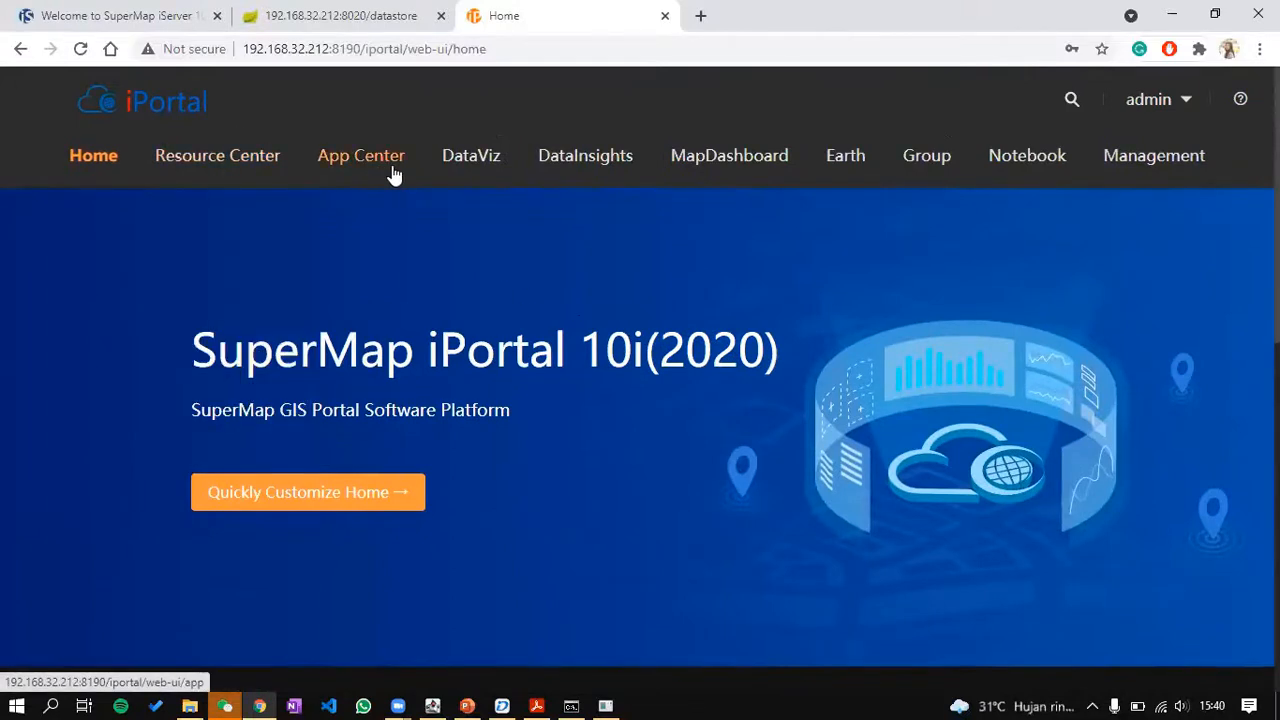
mouse_move(257, 166)
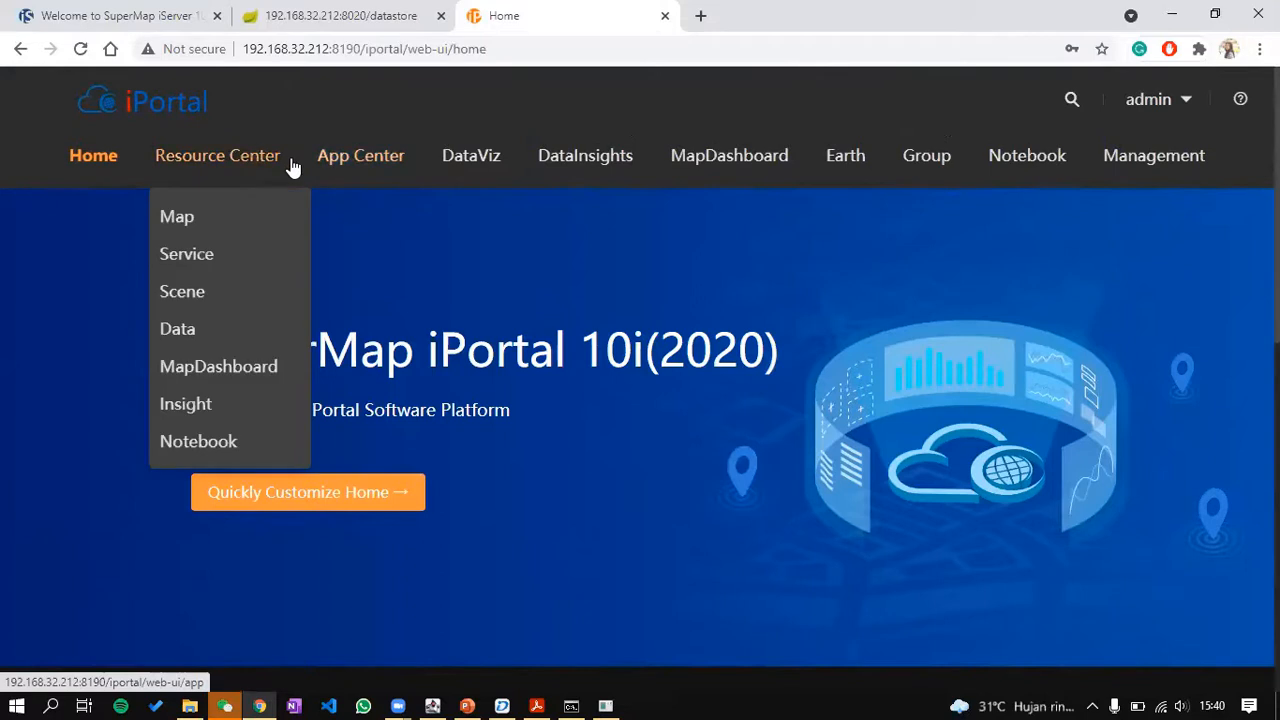
left_click(230, 172)
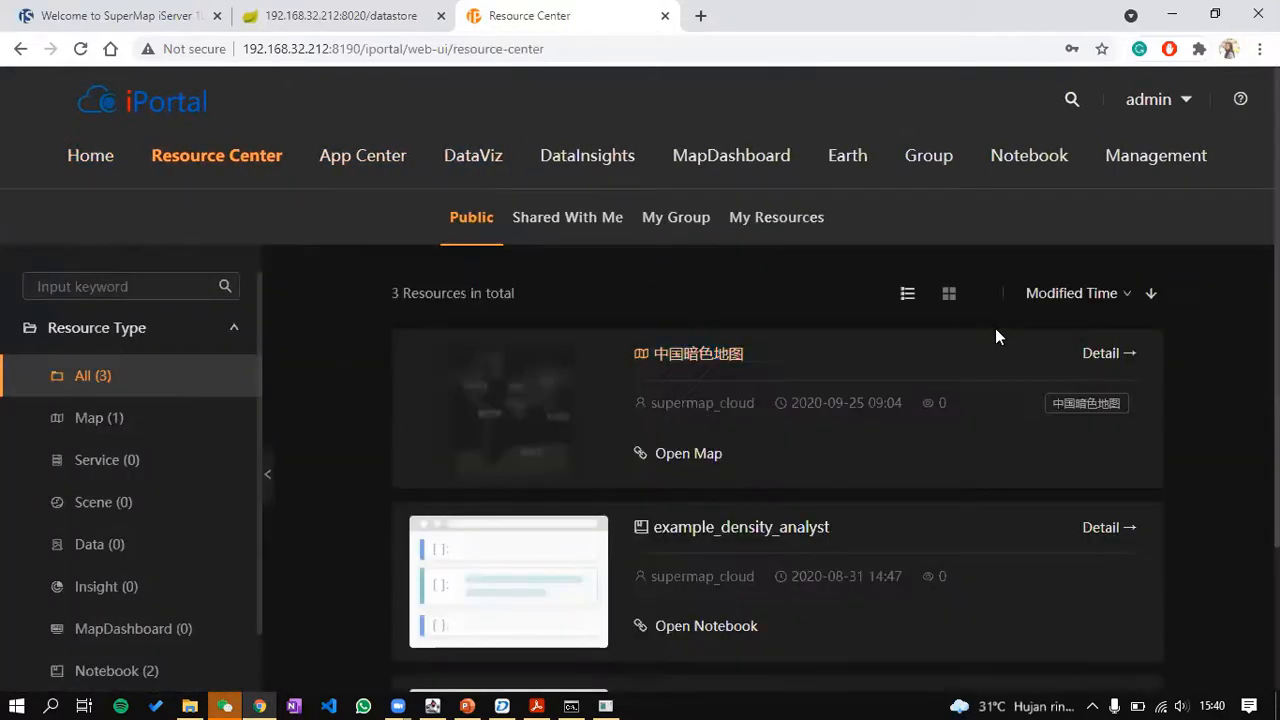
scroll(997, 337, "down", 2)
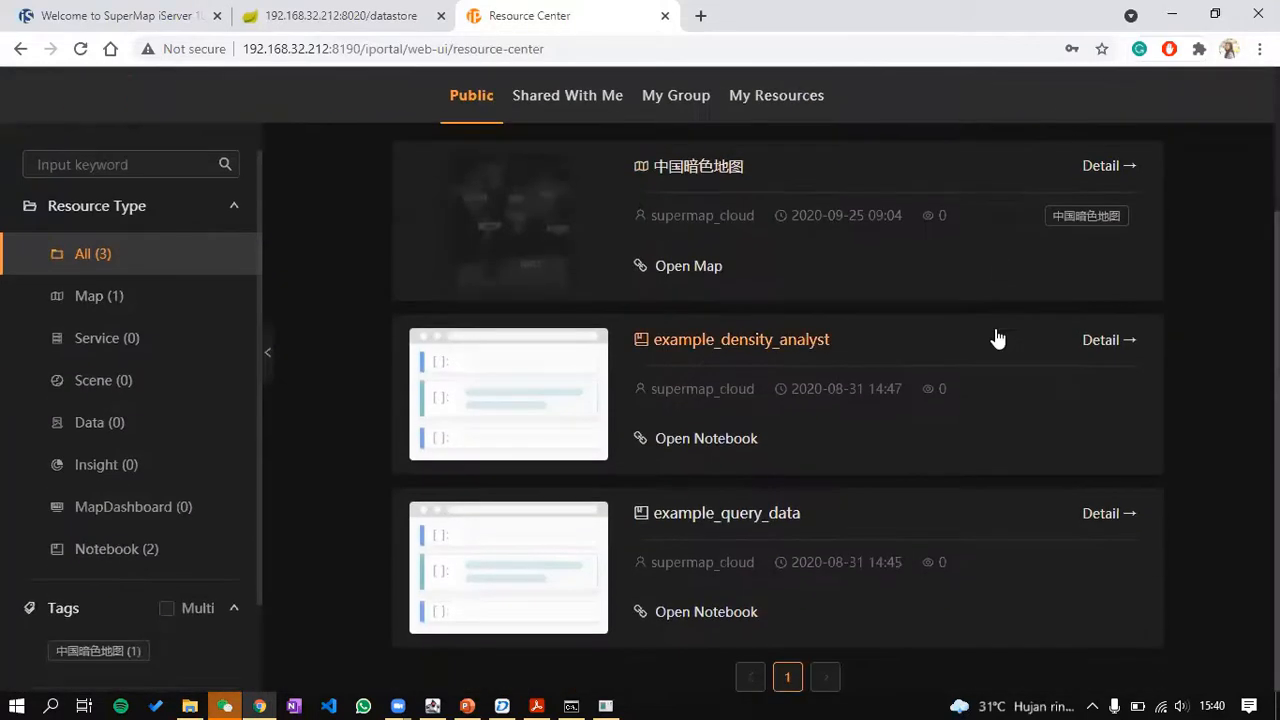
left_click(130, 424)
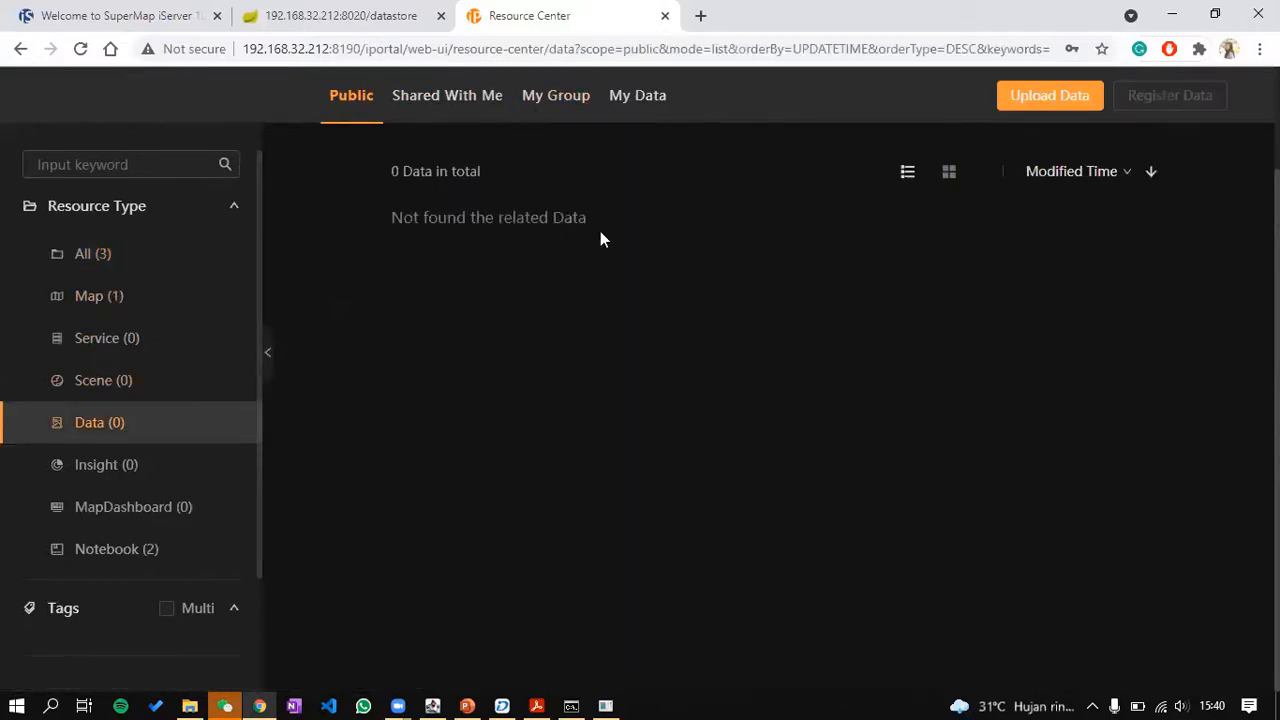
Step: Check the empty Shared With Me and My Group data tabs, then go to the App Center
scroll(602, 228, "up", 2)
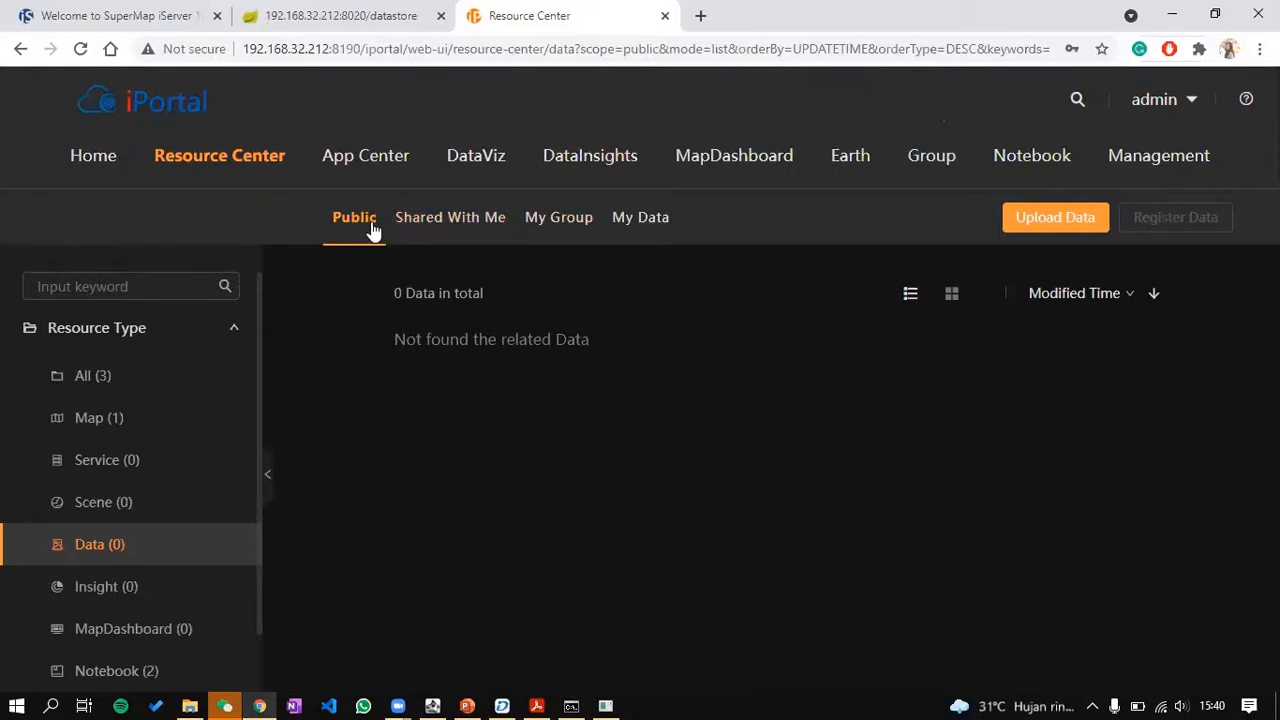
left_click(425, 228)
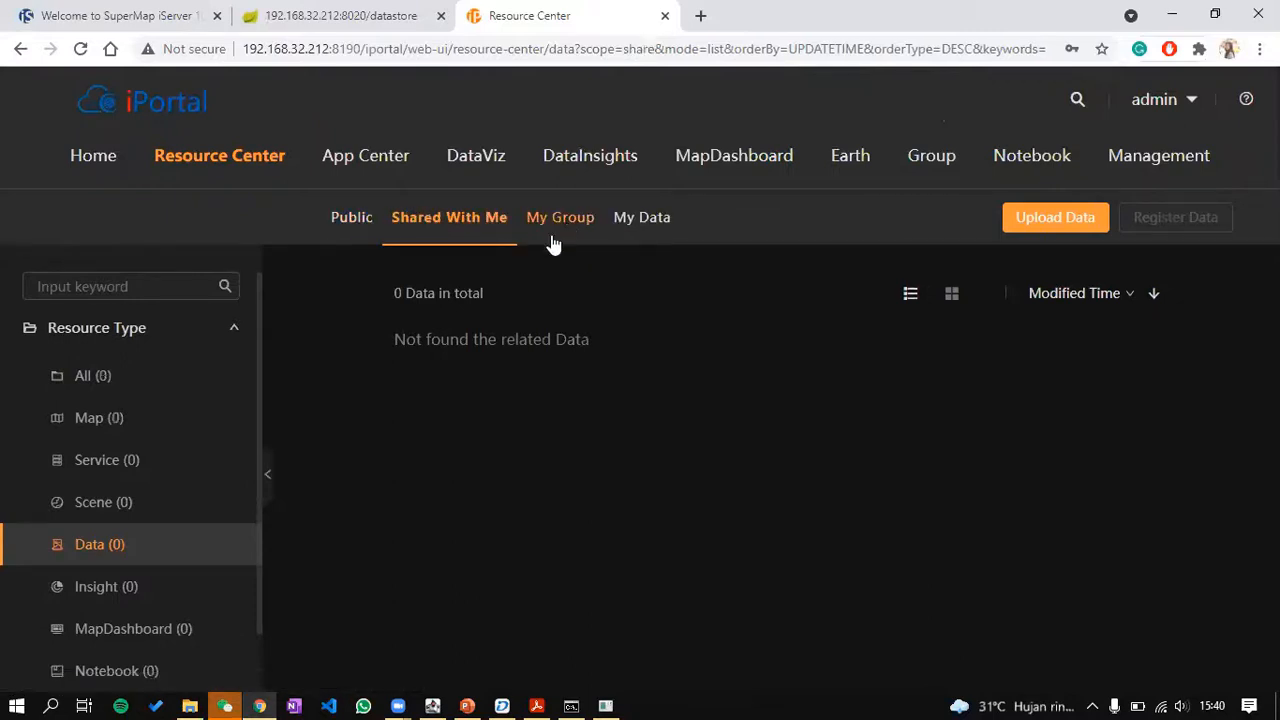
left_click(557, 220)
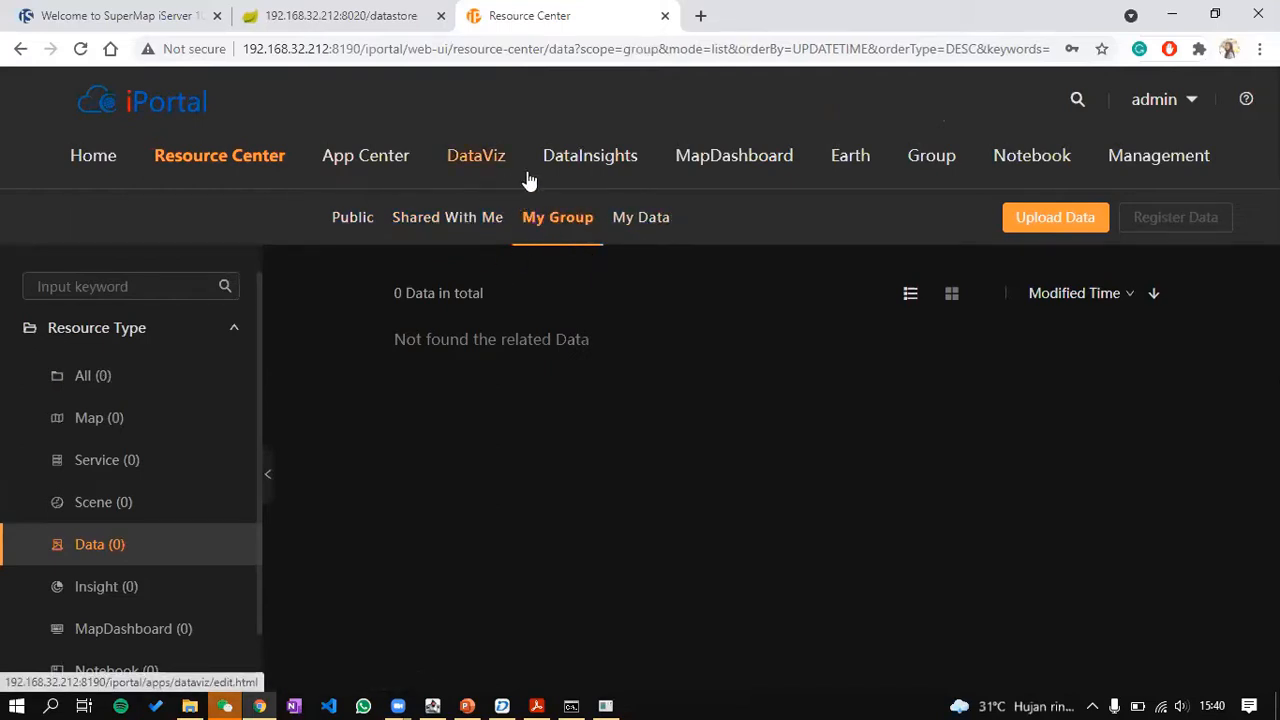
left_click(396, 162)
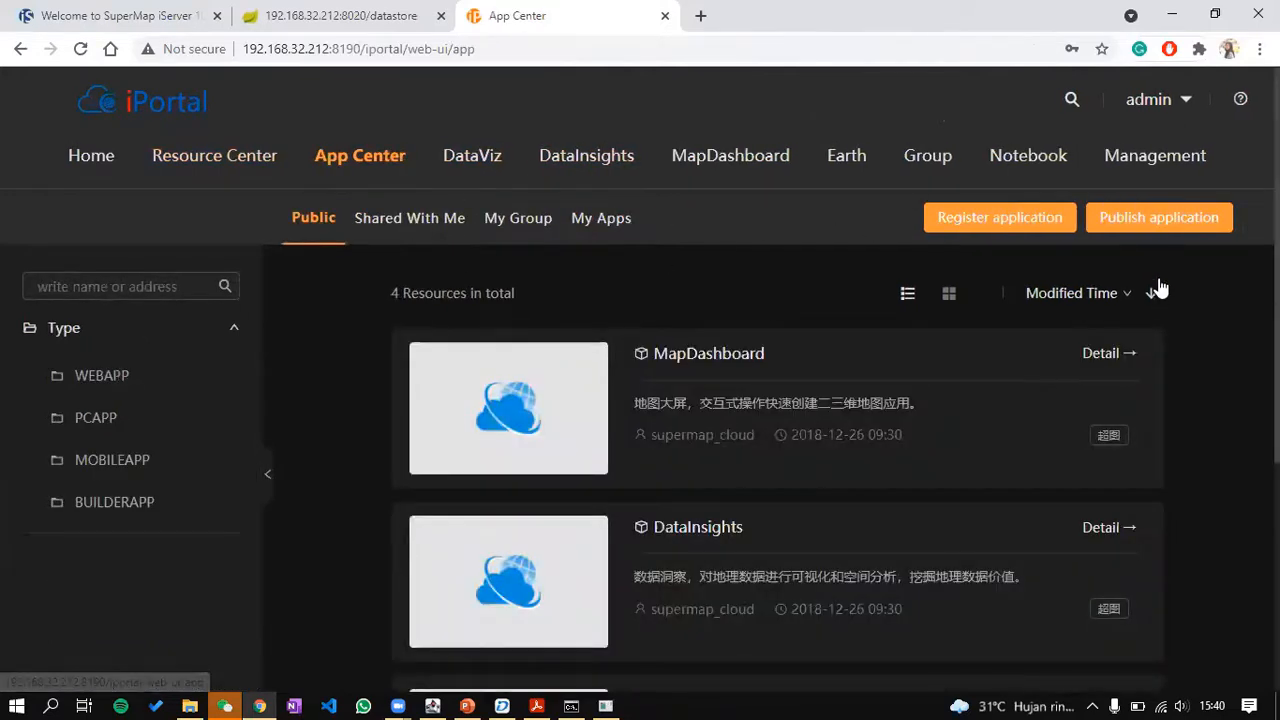
Step: Launch DataViz and dismiss its map intro with Don't show again ticked
scroll(936, 240, "down", 3)
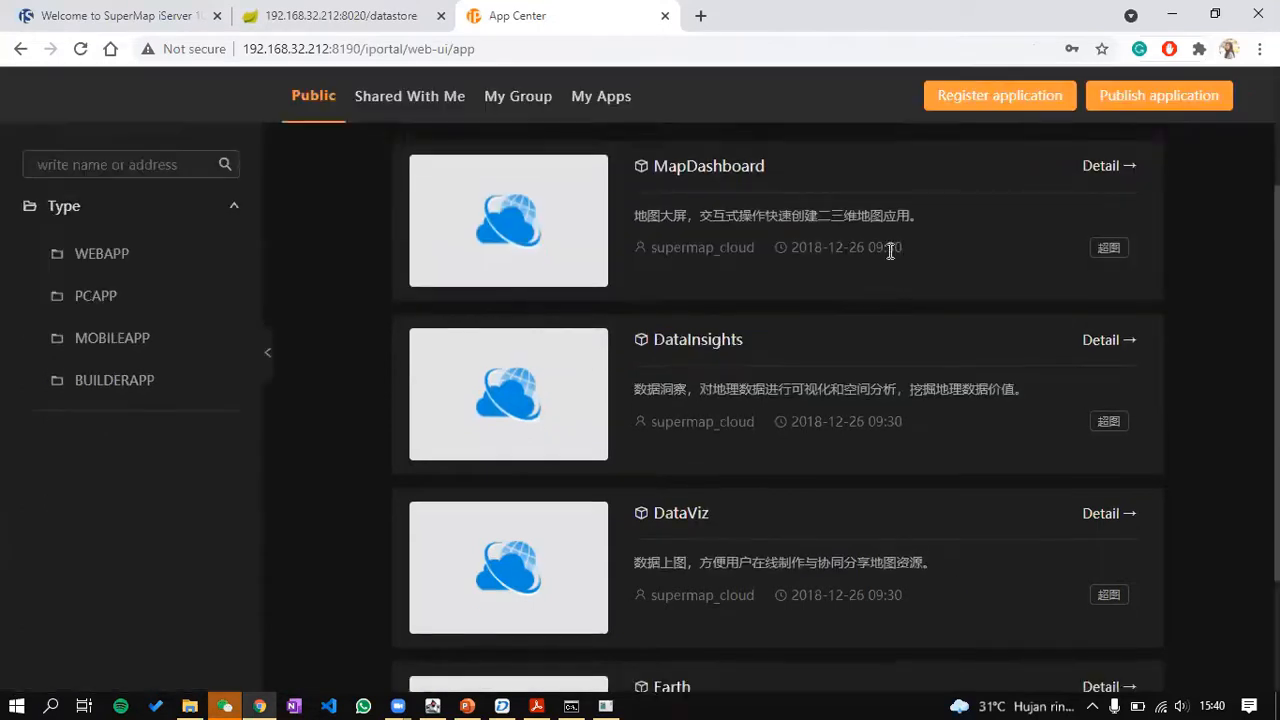
scroll(523, 257, "up", 3)
left_click(472, 160)
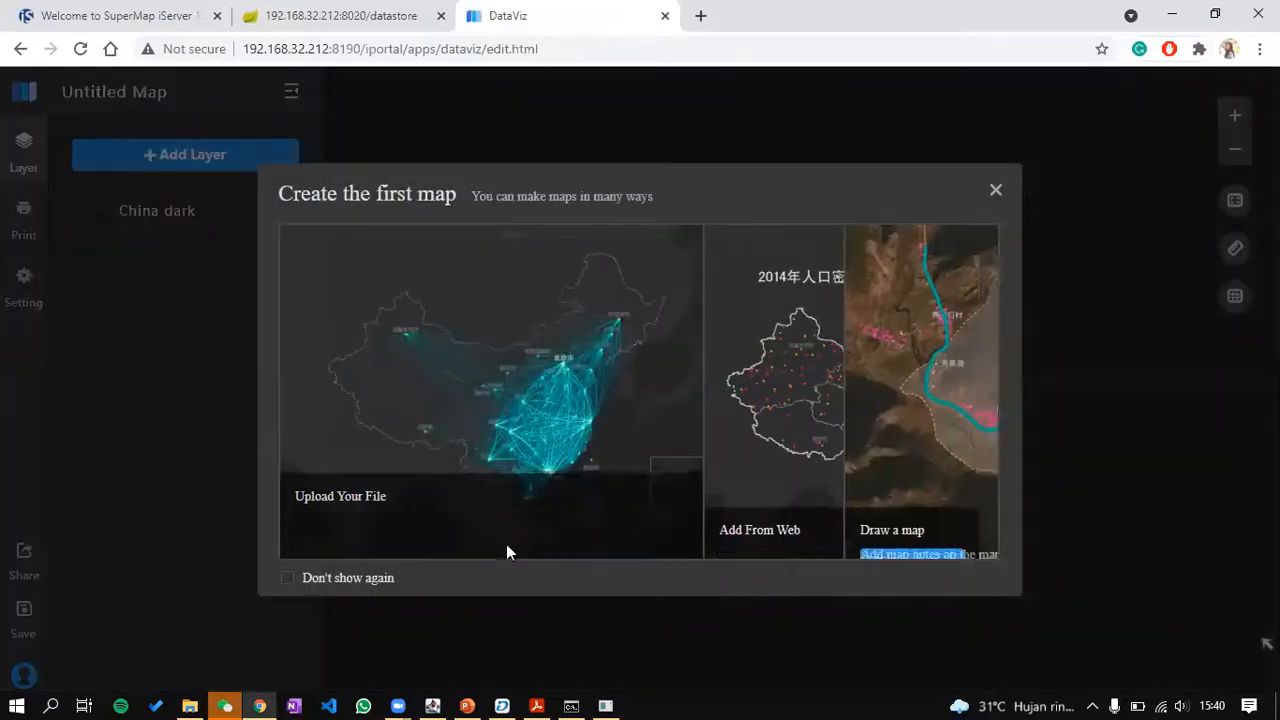
left_click(311, 584)
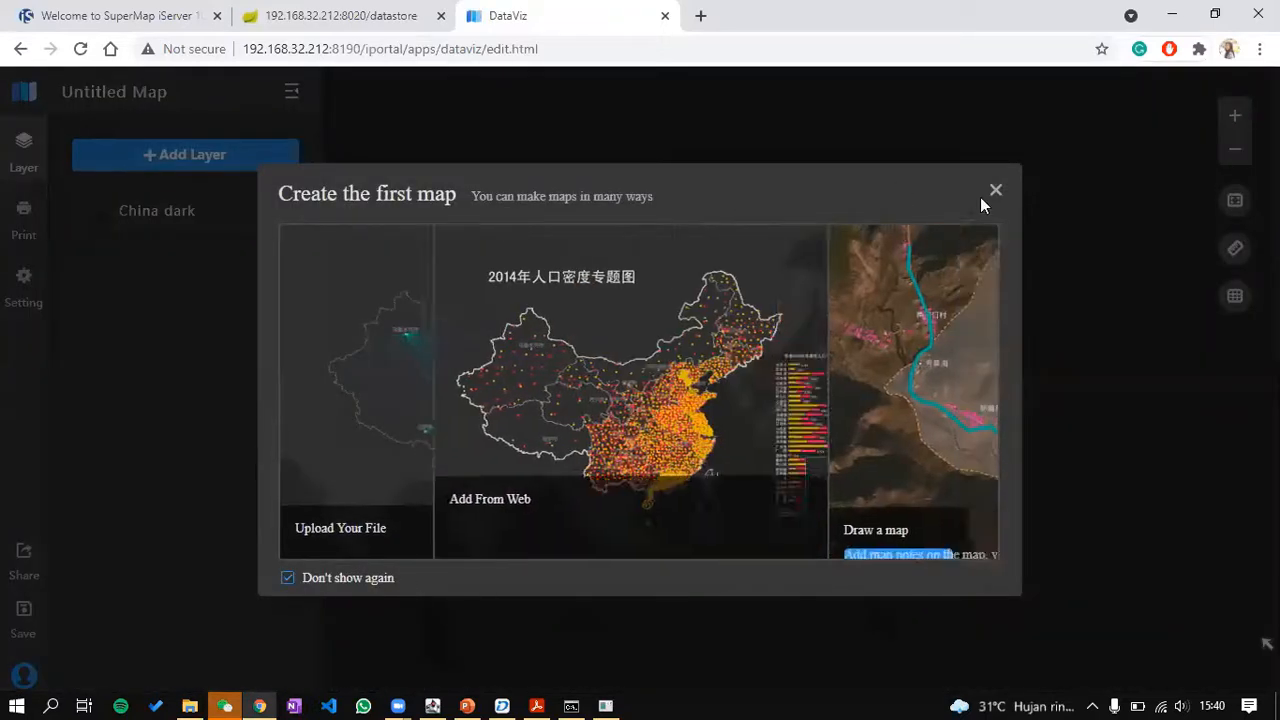
left_click(995, 191)
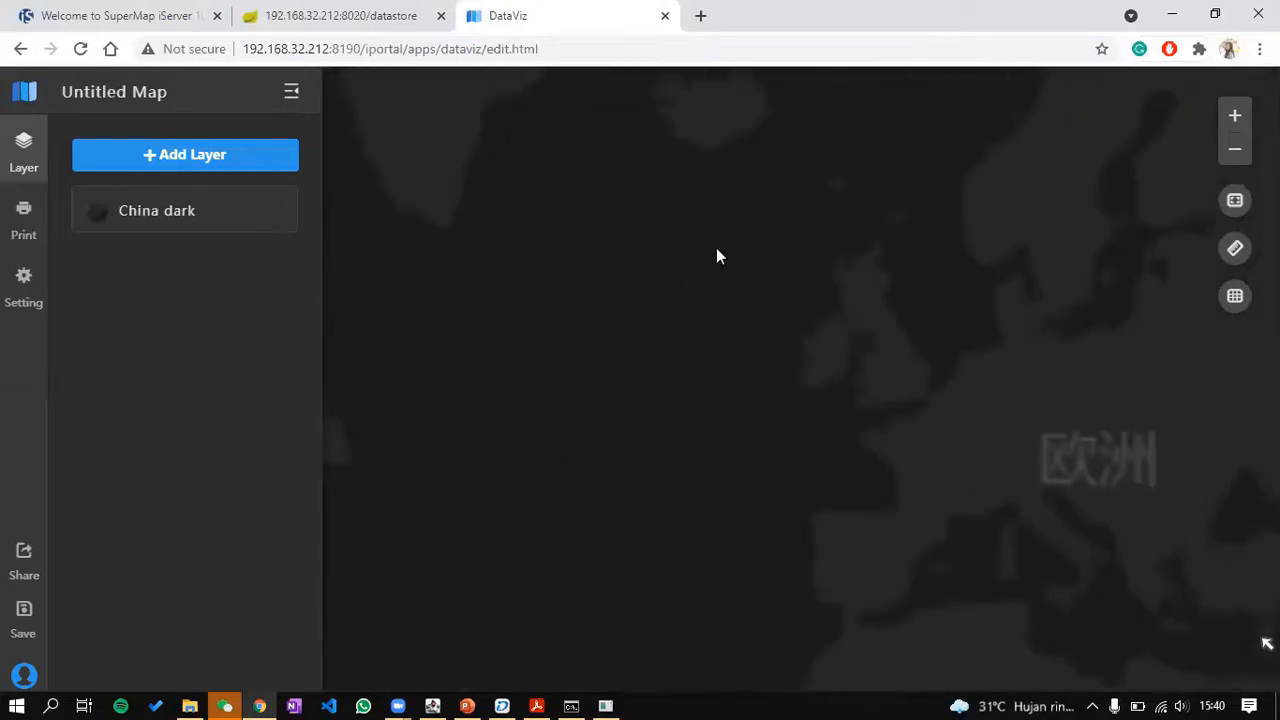
Step: Zoom the DataViz map, leave it unsaved, and launch DataInsights in a new tab
scroll(716, 257, "down", 3)
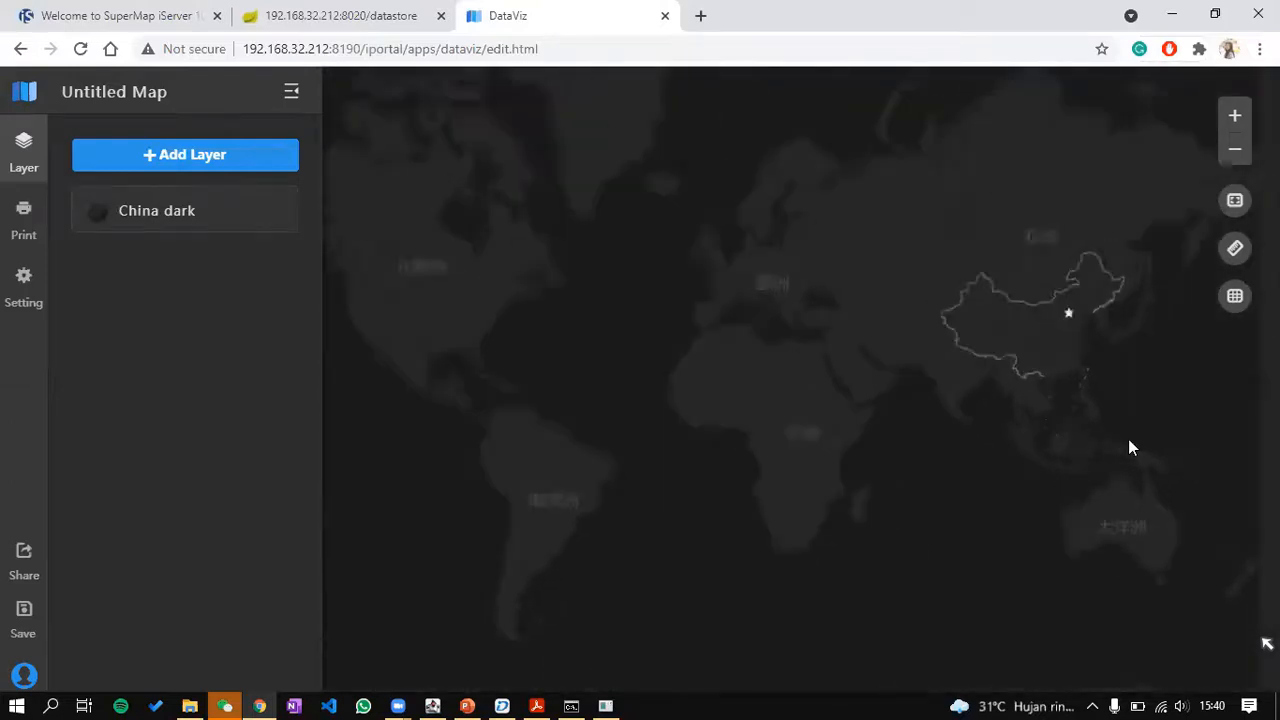
scroll(891, 414, "up", 5)
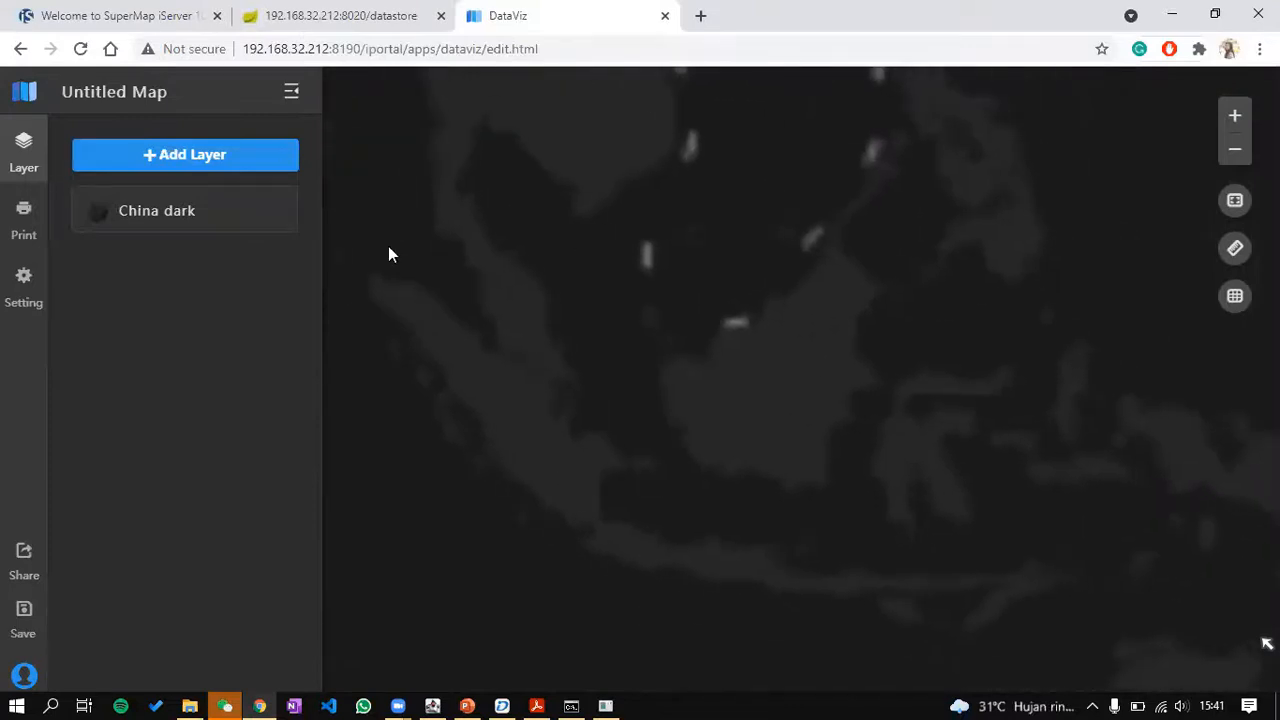
left_click(20, 48)
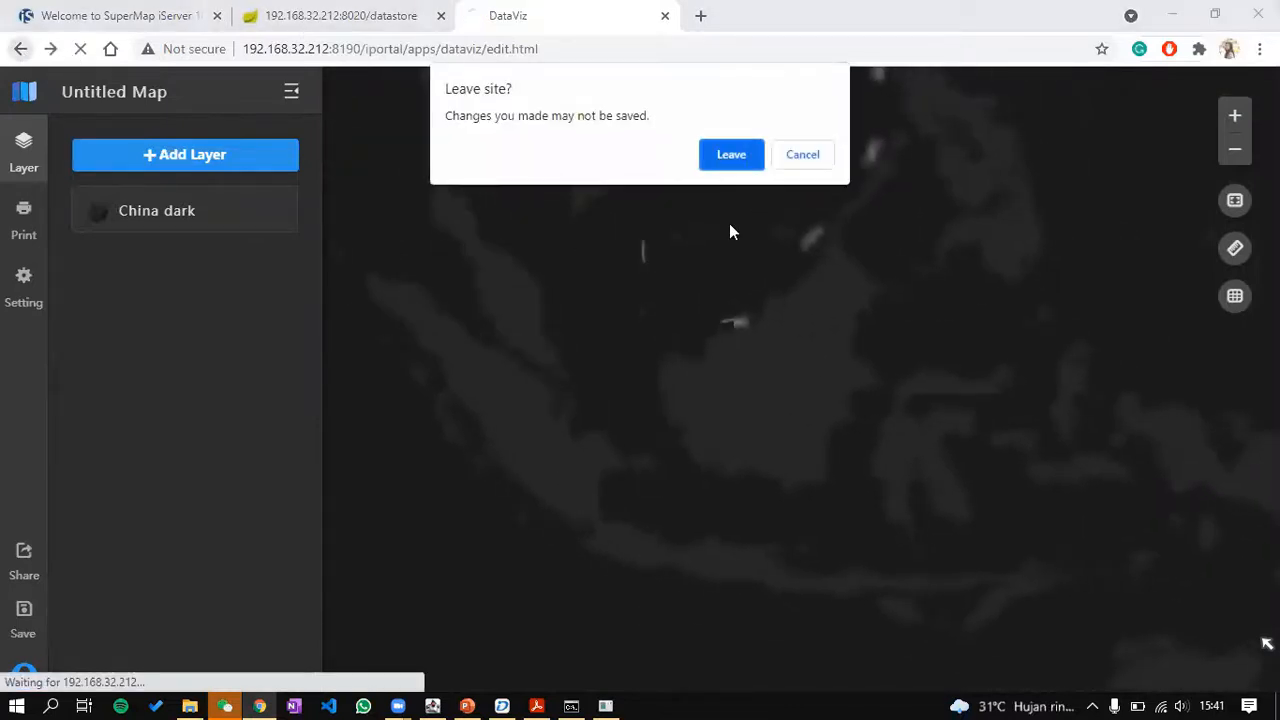
left_click(741, 160)
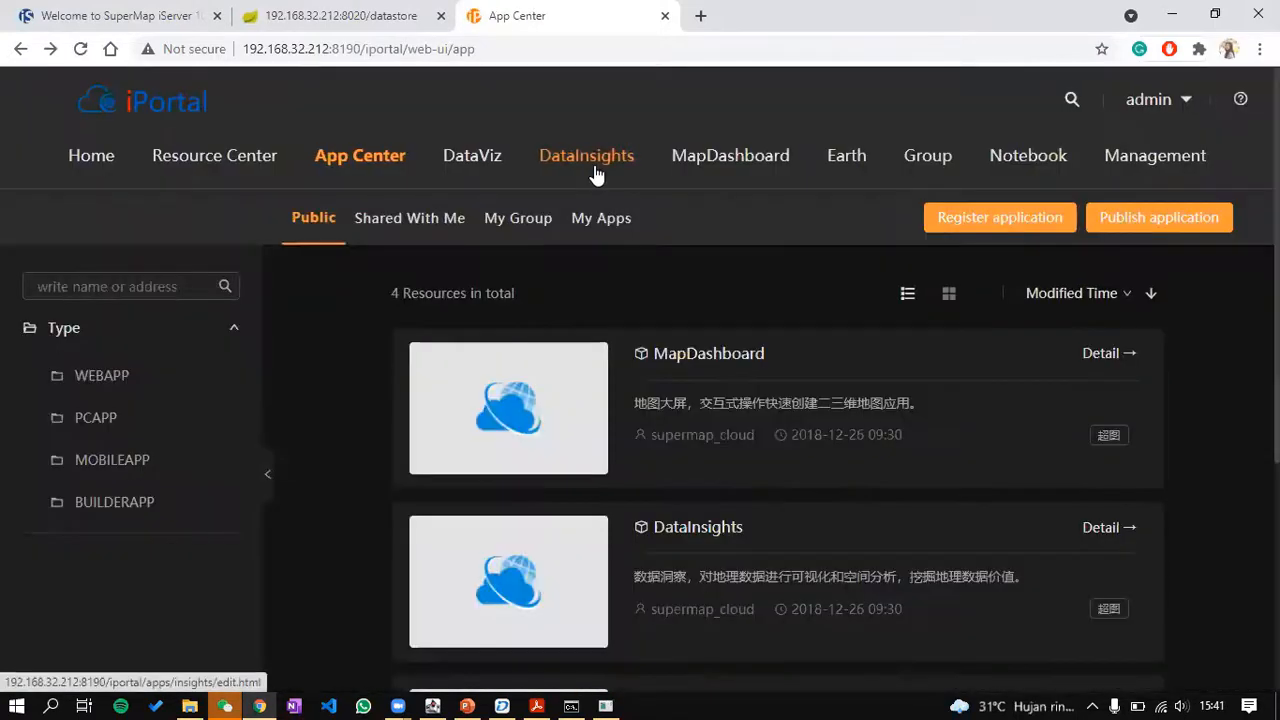
left_click(594, 170)
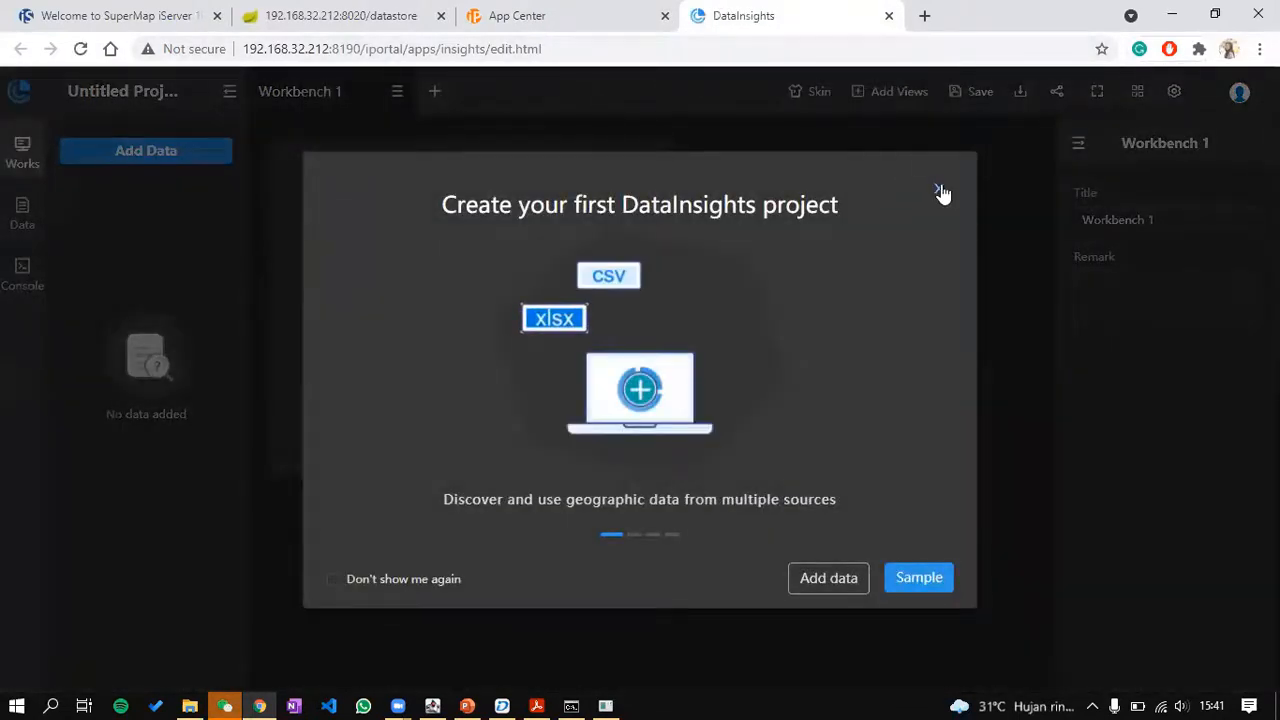
Step: Dismiss the DataInsights intro, preview the add-view choices, and open the project's data panel
left_click(939, 189)
left_click(470, 302)
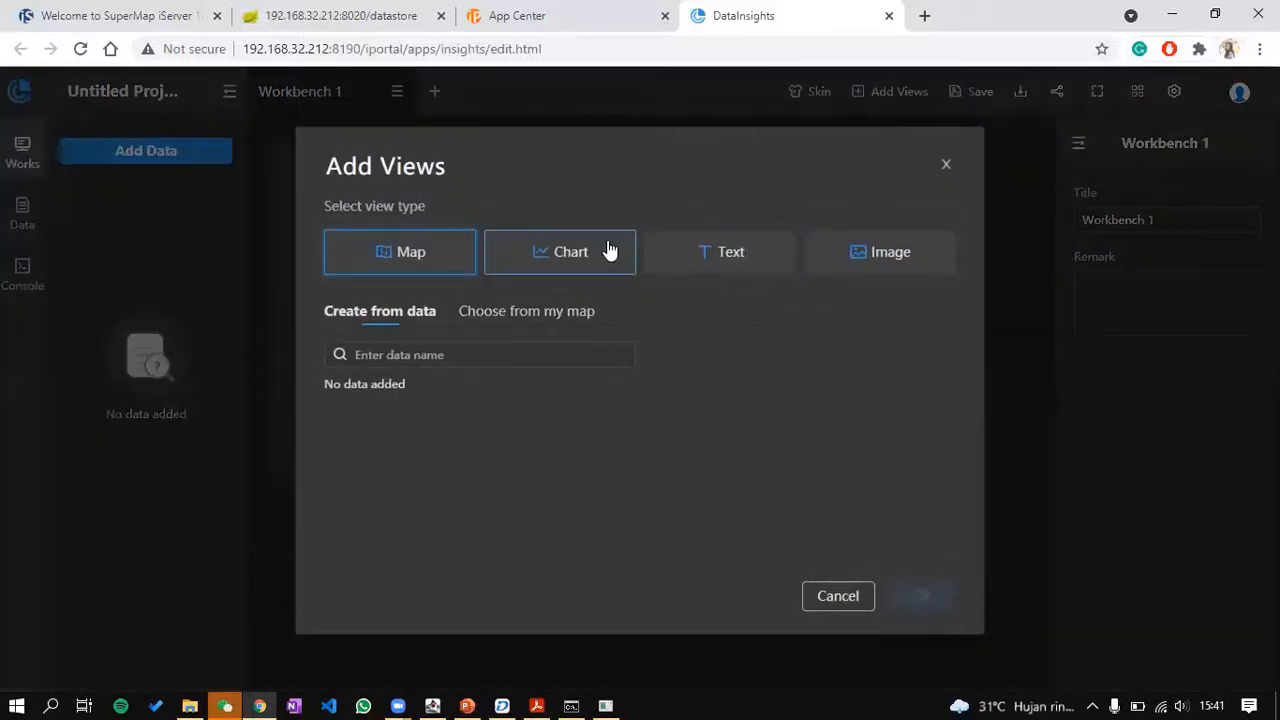
left_click(947, 166)
left_click(28, 214)
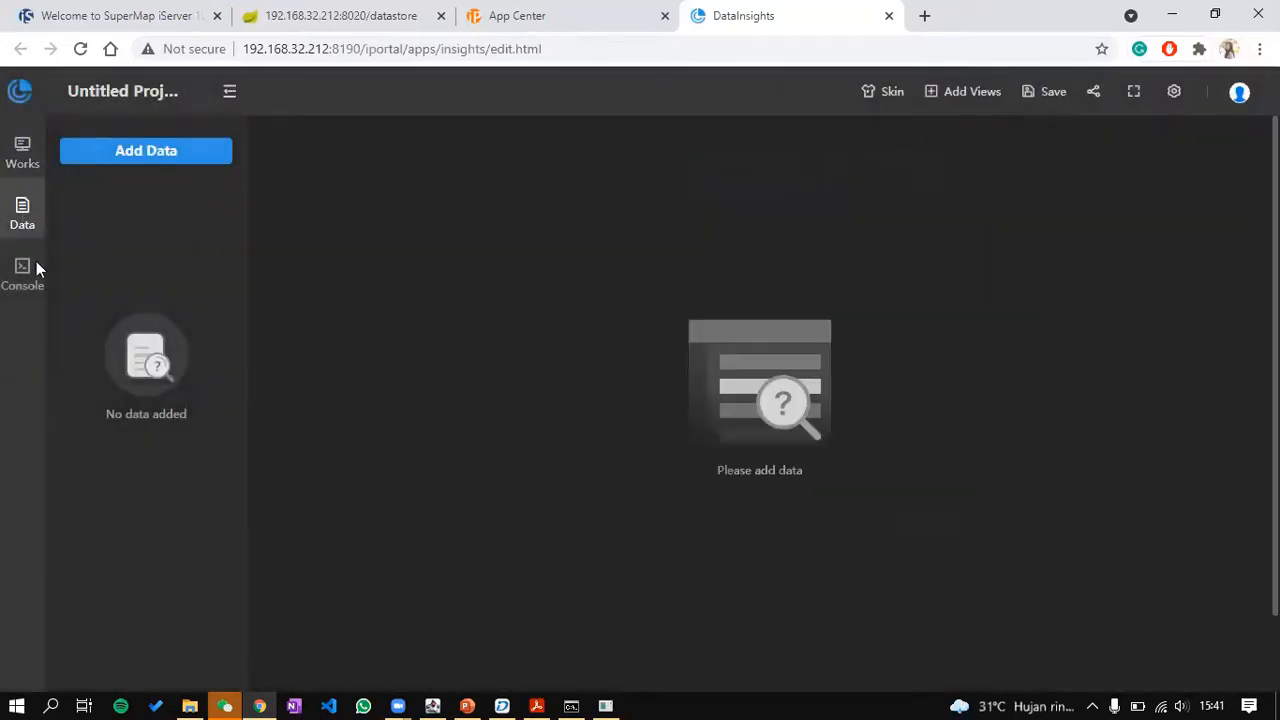
left_click(30, 278)
left_click(22, 214)
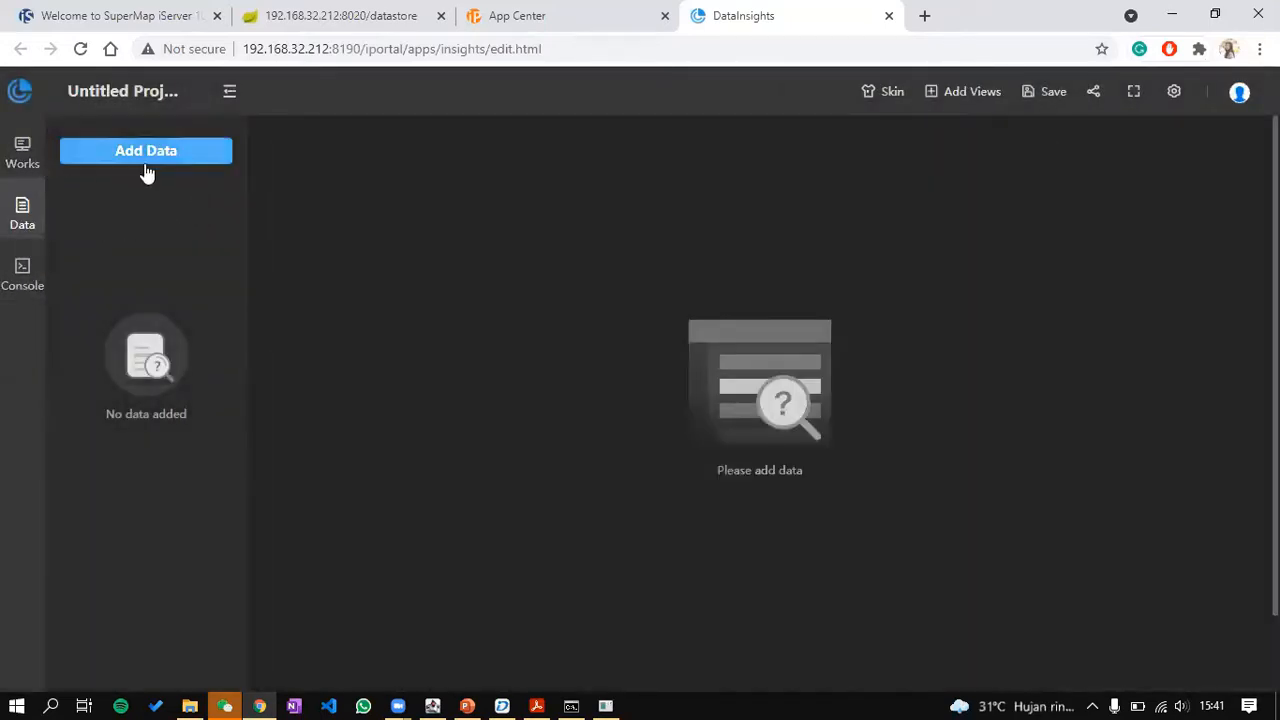
Step: Add the SalesJan2009 sample dataset and page to the last of its 998 records
left_click(146, 151)
left_click(391, 303)
left_click(540, 298)
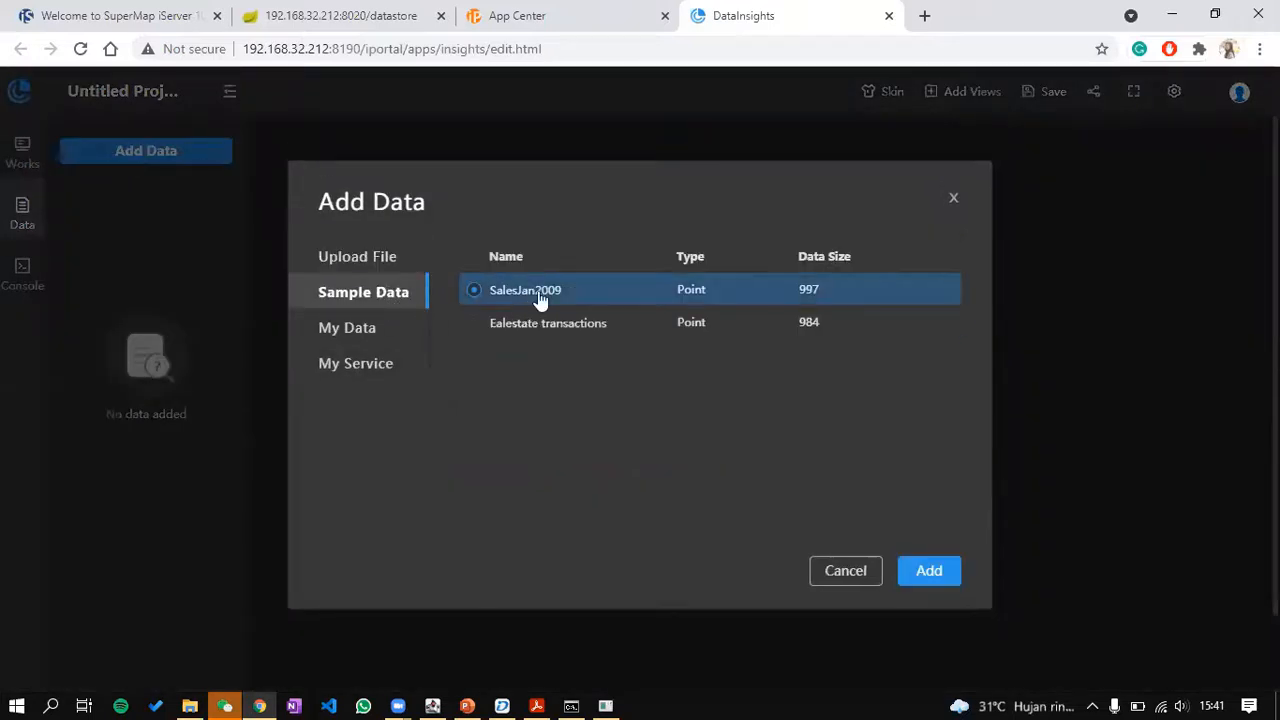
left_click(929, 570)
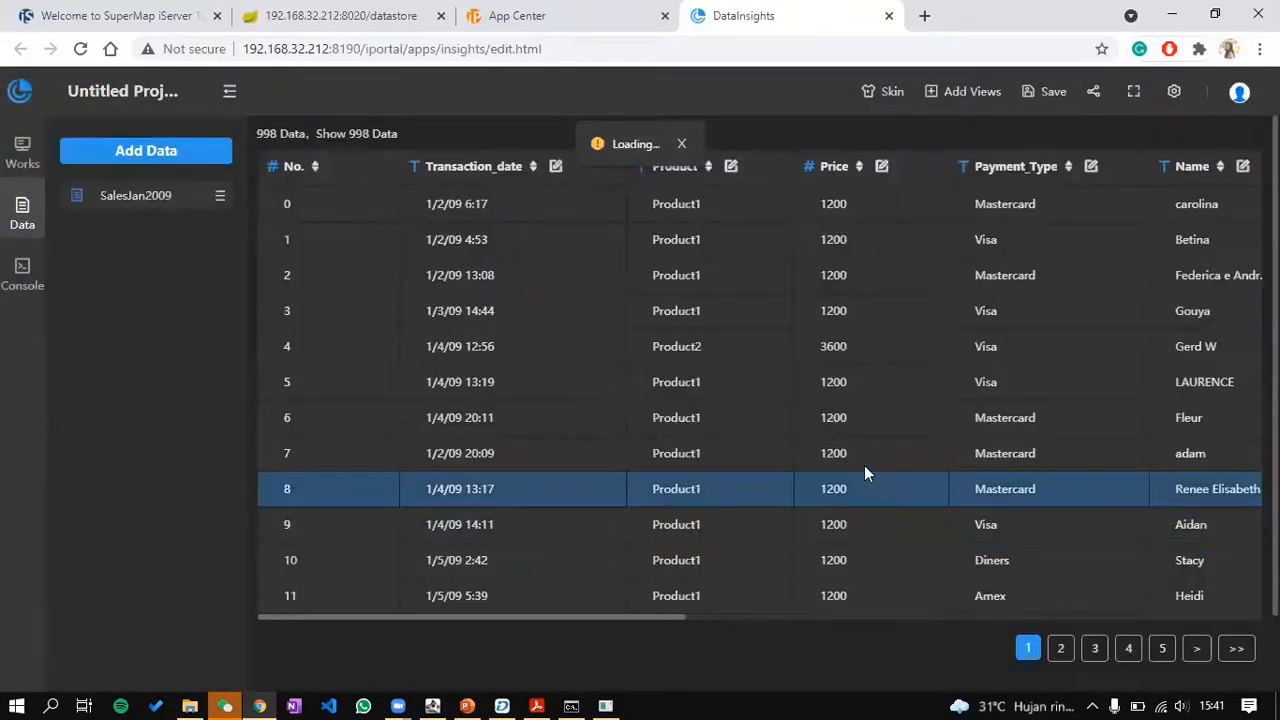
scroll(1198, 576, "down", 1)
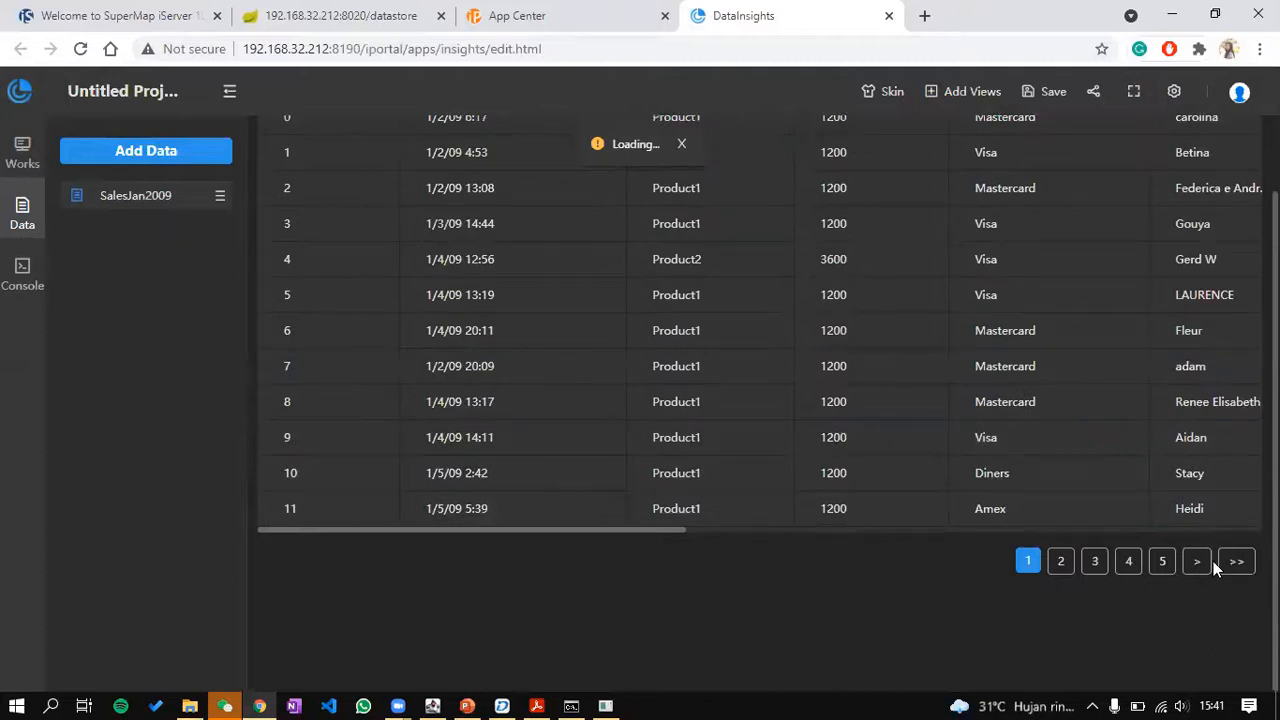
scroll(1164, 448, "up", 1)
scroll(1158, 440, "down", 1)
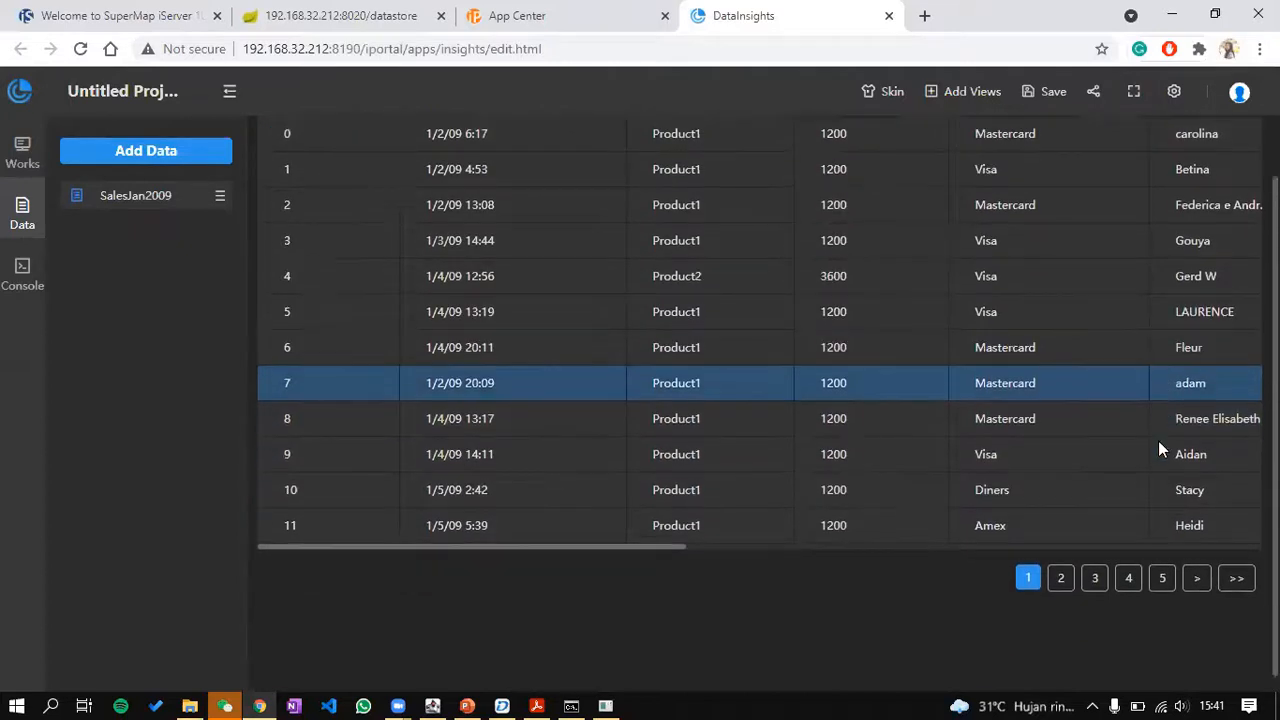
left_click(1240, 577)
scroll(1094, 514, "up", 1)
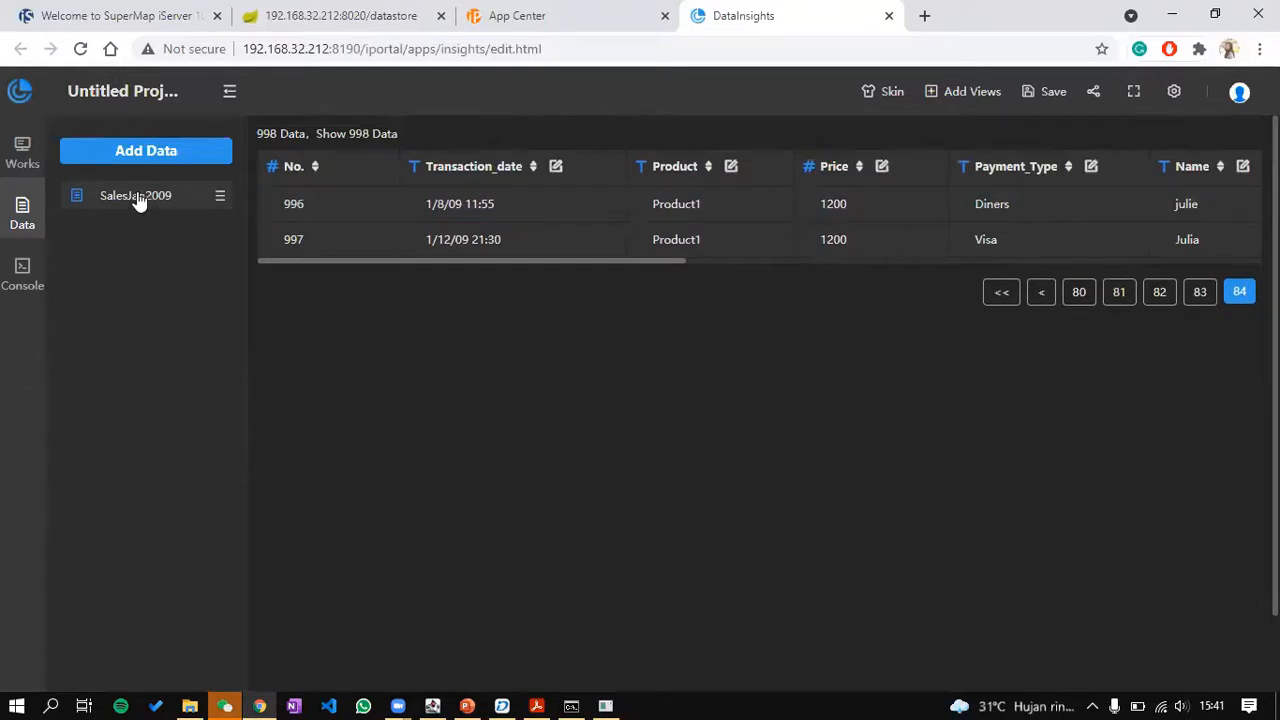
Step: Look at the console workspace, cancel the analysis service connection, and close DataInsights without saving
left_click(22, 280)
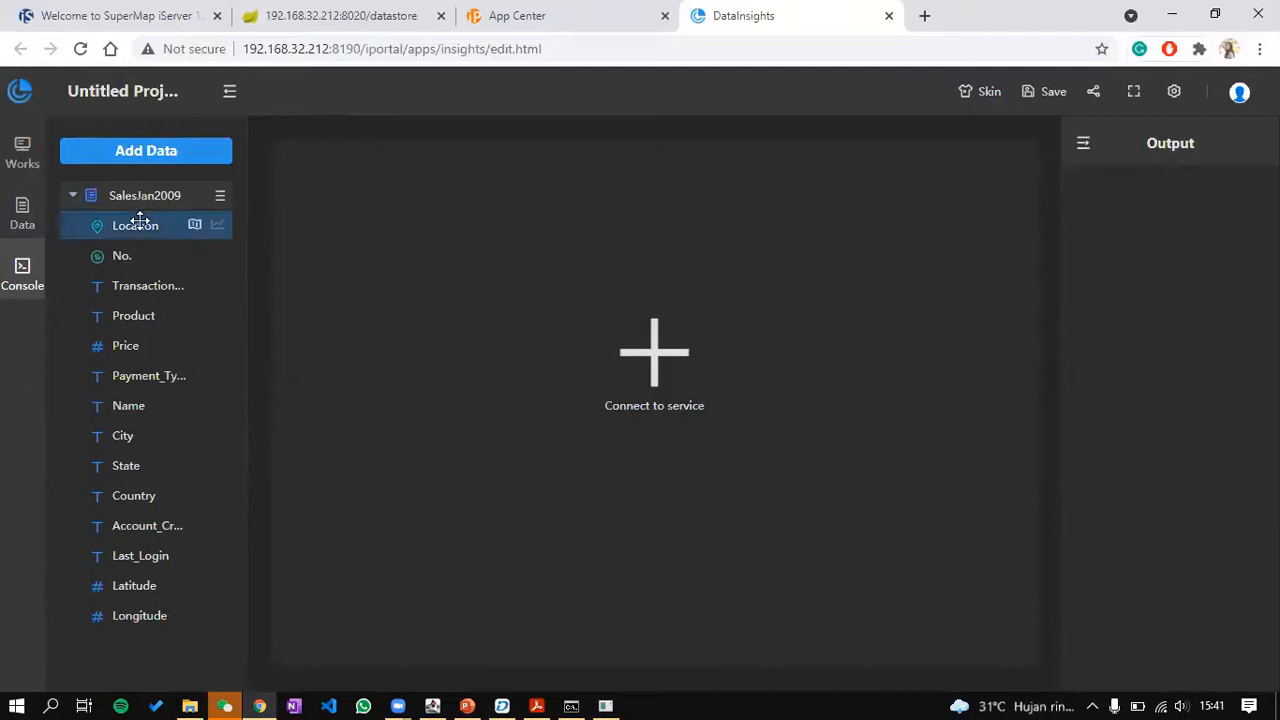
left_click(688, 374)
left_click(845, 326)
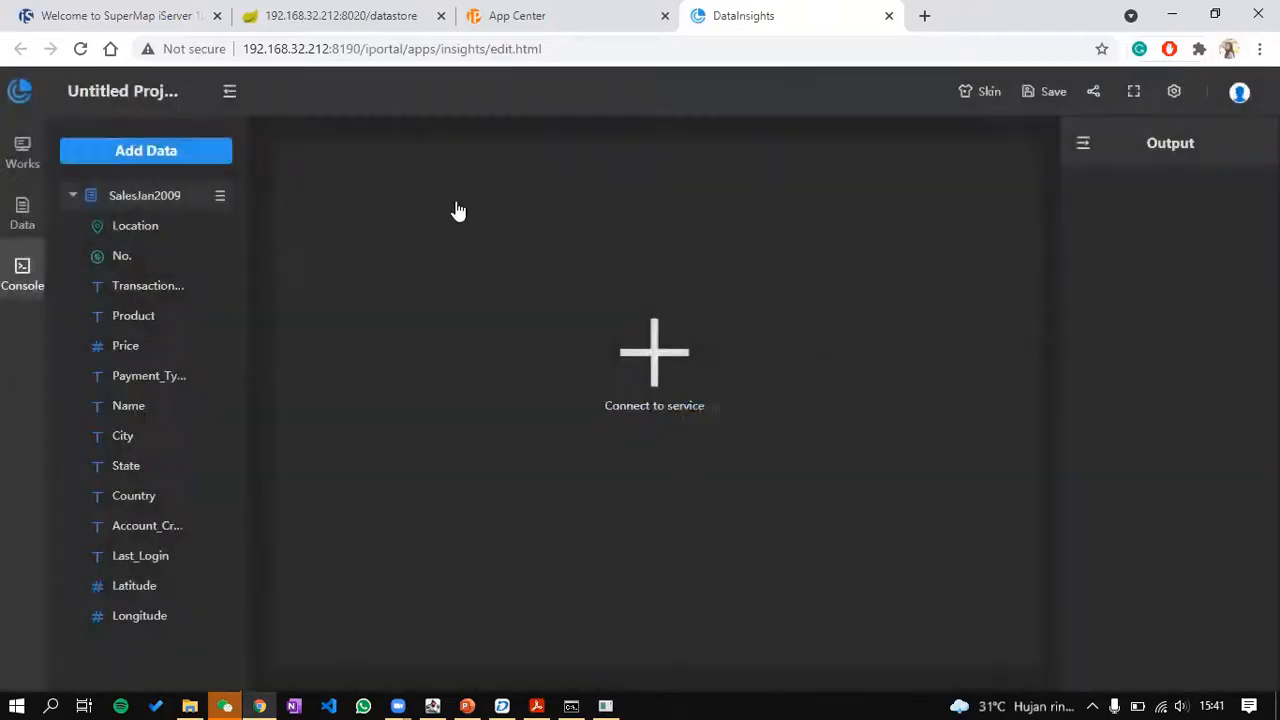
left_click(889, 16)
left_click(731, 156)
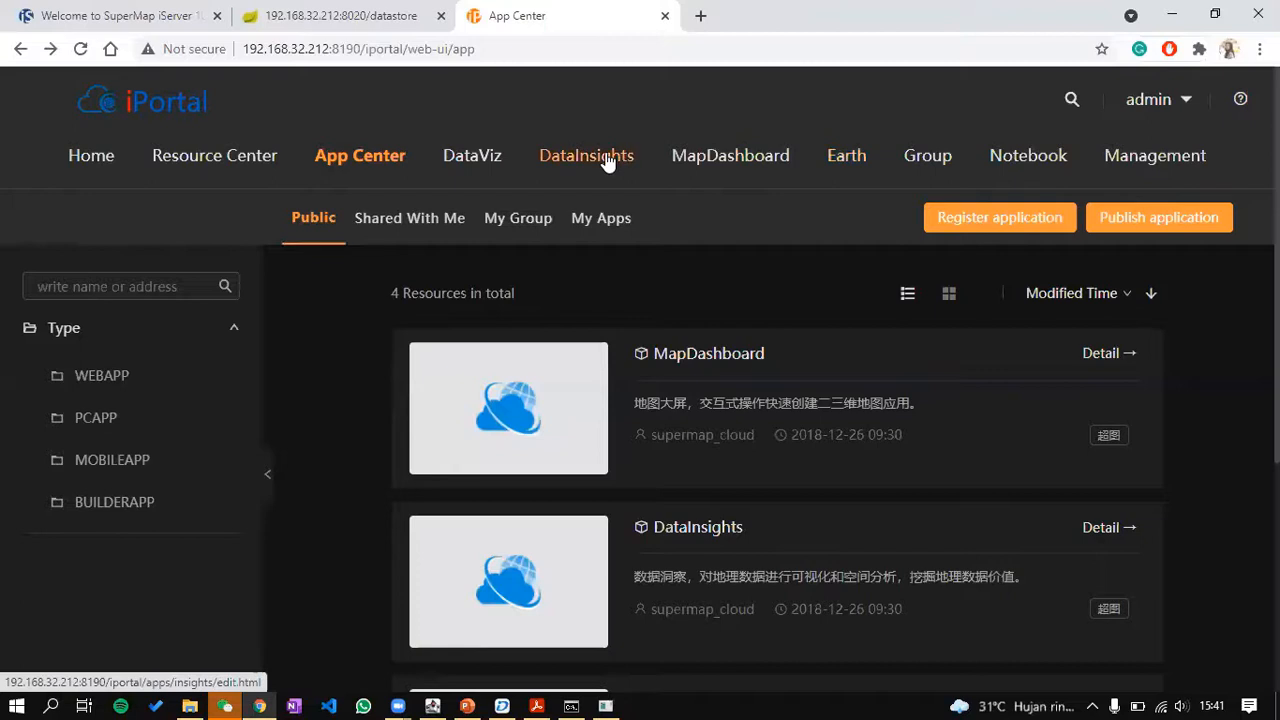
Step: Open MapDashboard in a new tab and close it again
left_click(735, 163)
left_click(810, 12)
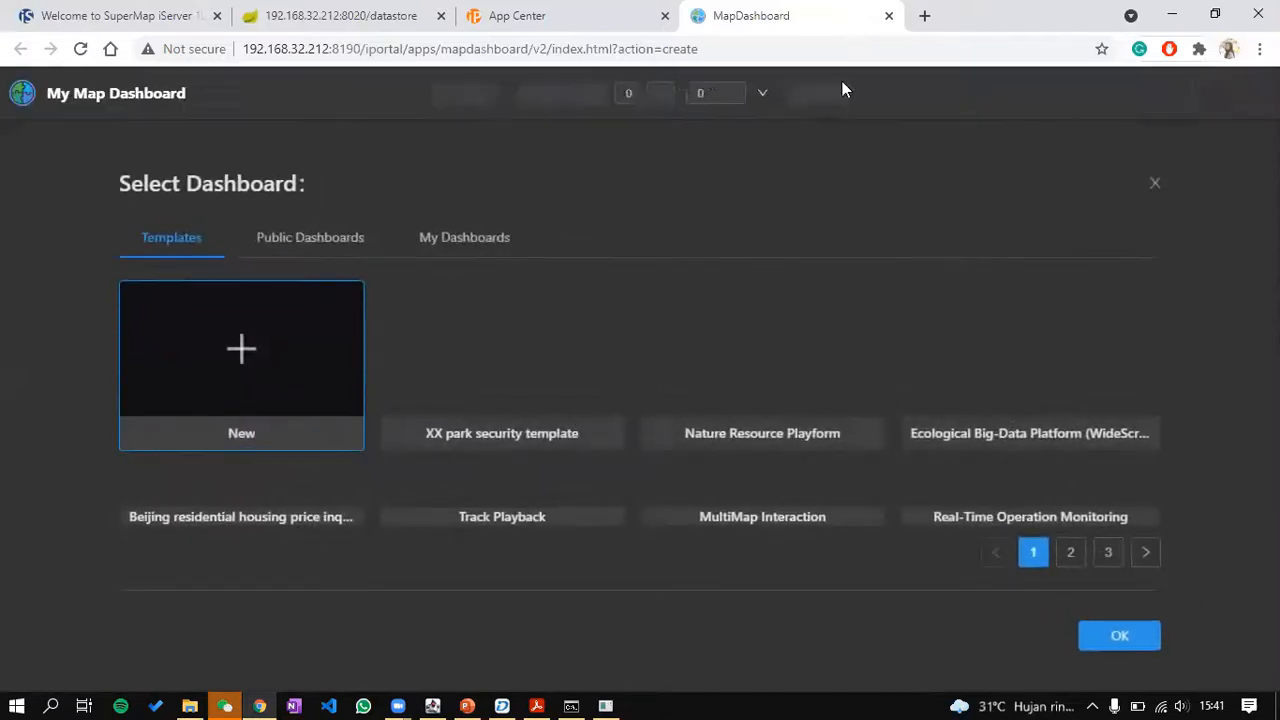
left_click(888, 16)
Step: Launch the Earth globe app, then show the Resource Center's Scene list, which has 0 scenes
left_click(857, 158)
left_click(792, 22)
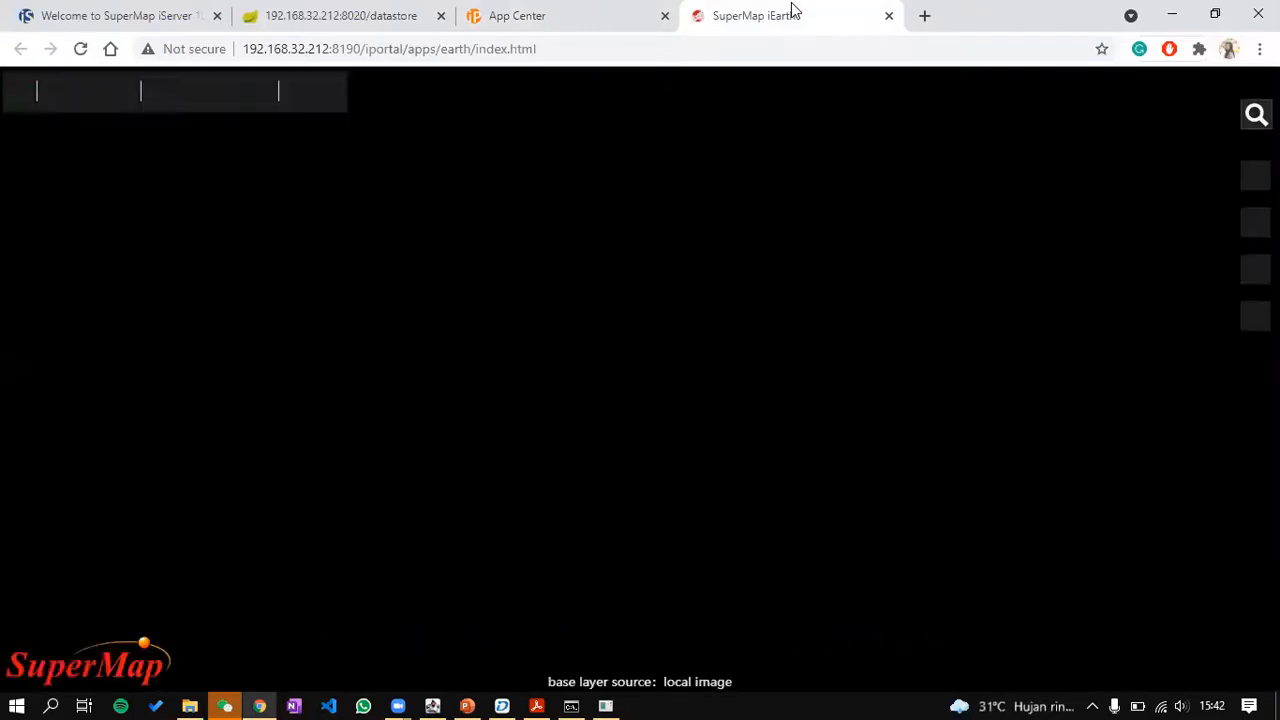
left_click(554, 20)
left_click(257, 171)
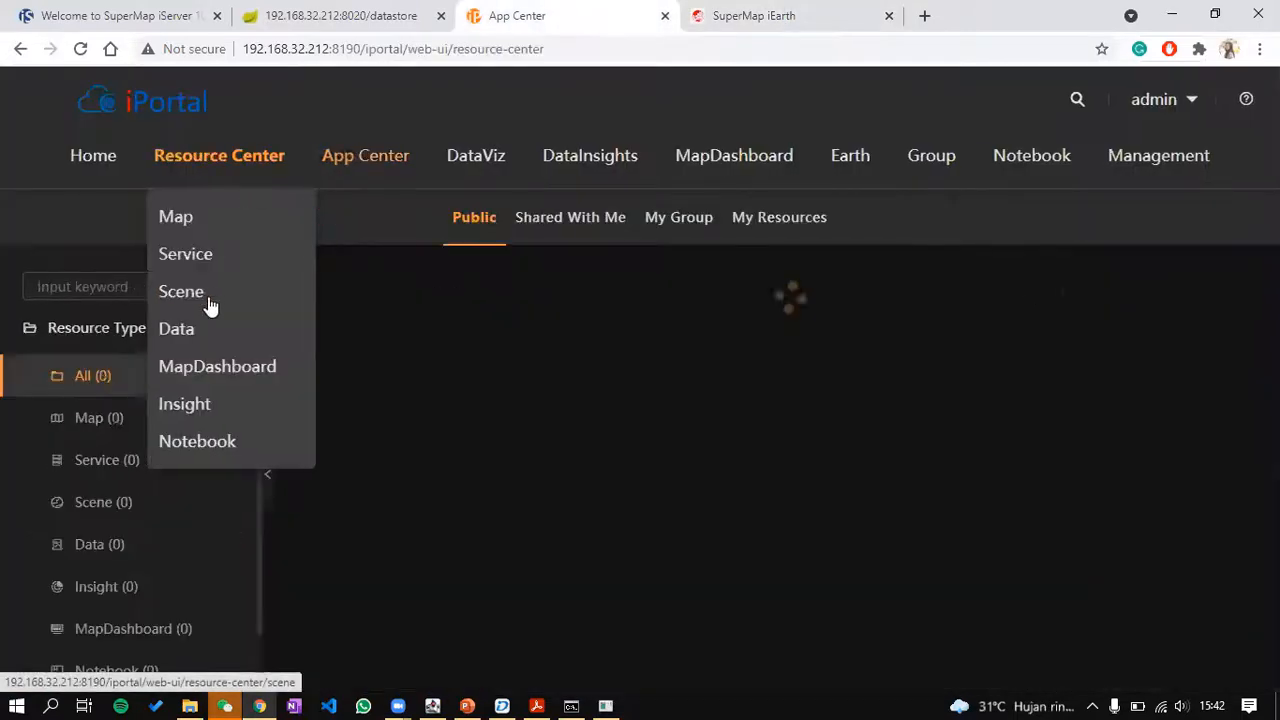
left_click(210, 305)
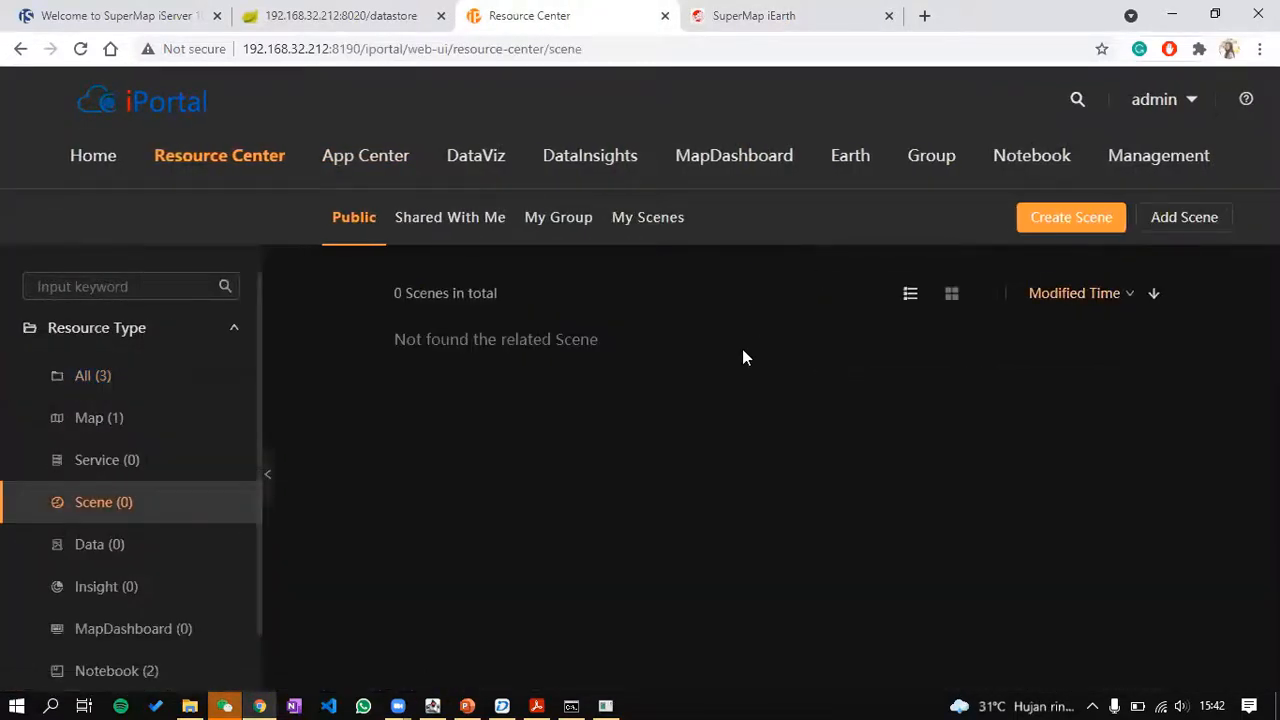
Step: Rotate the Earth globe to northern Asia, then close the iEarth tab
left_click(762, 15)
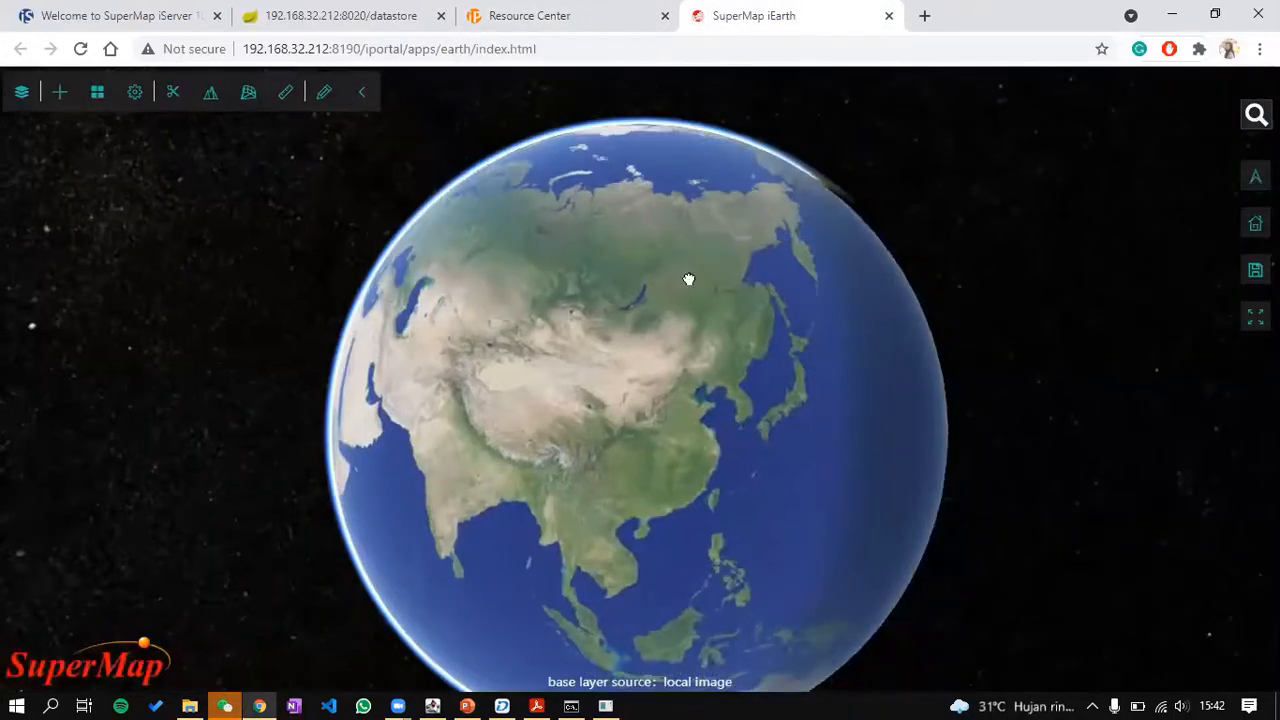
scroll(690, 278, "up", 5)
scroll(690, 278, "down", 5)
left_click_drag(691, 277, 606, 389)
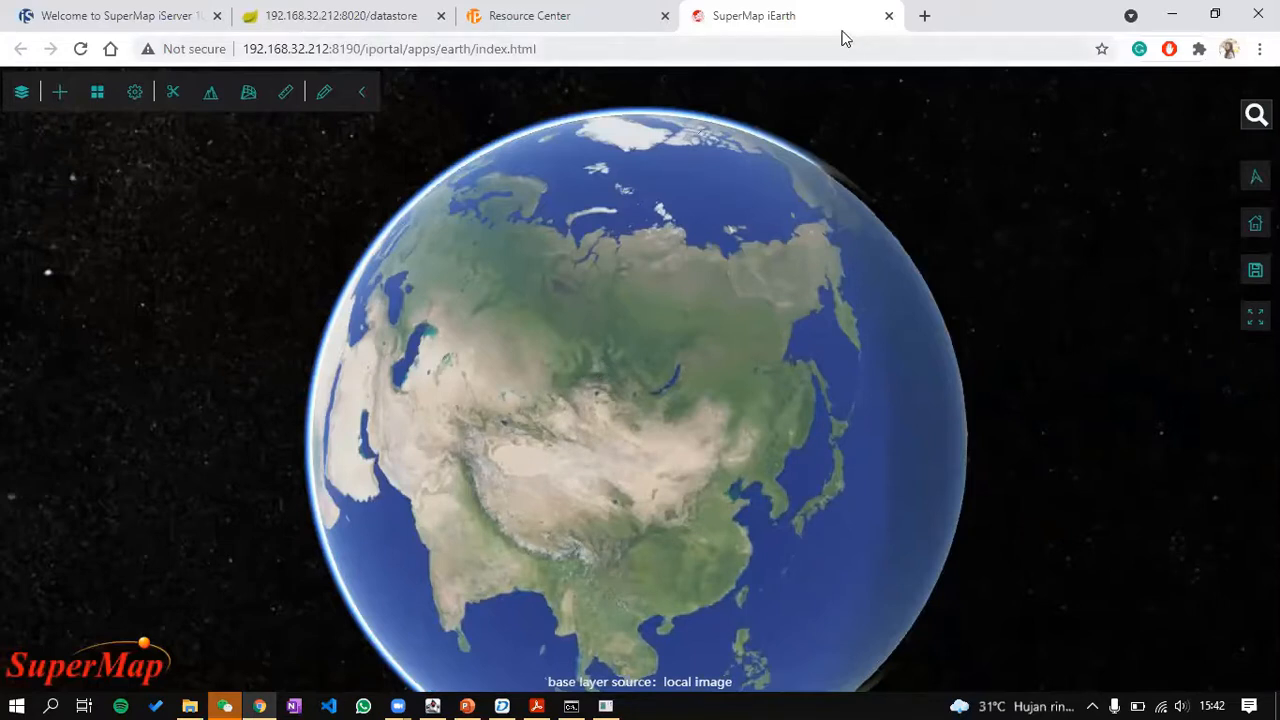
left_click(889, 17)
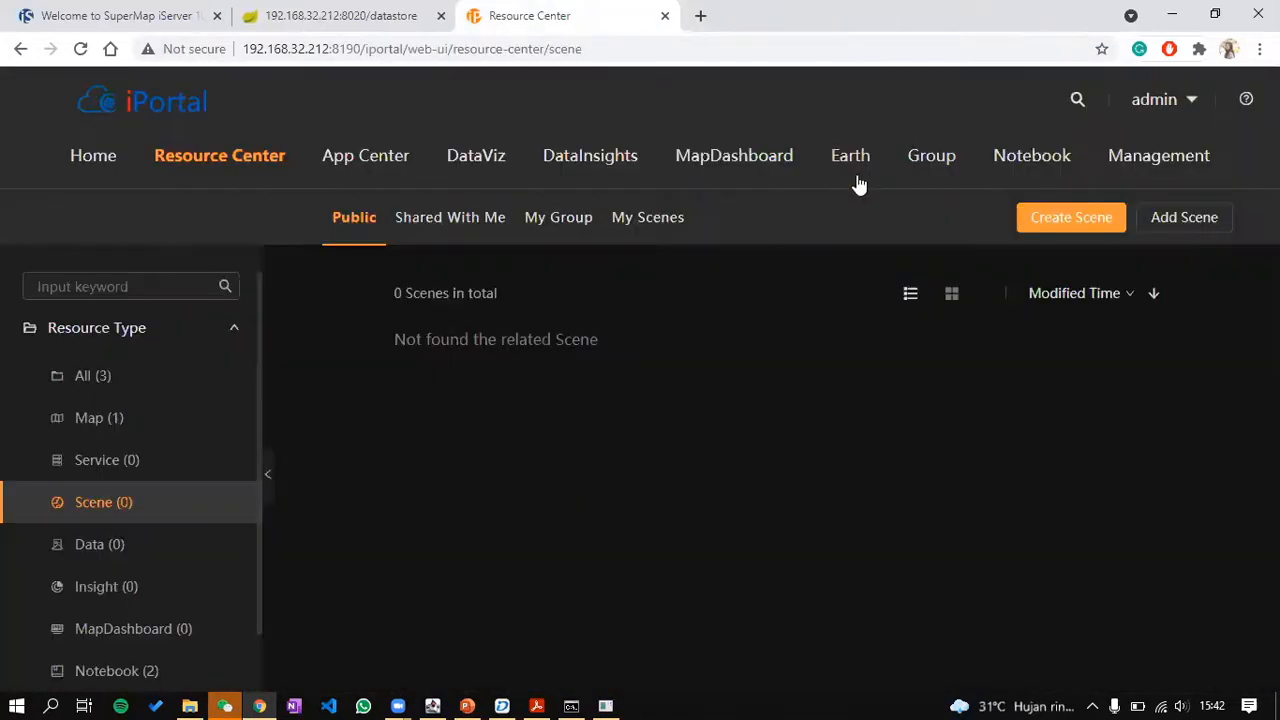
Step: Confirm My Groups lists 0 groups, then open the Management overview console
left_click(931, 160)
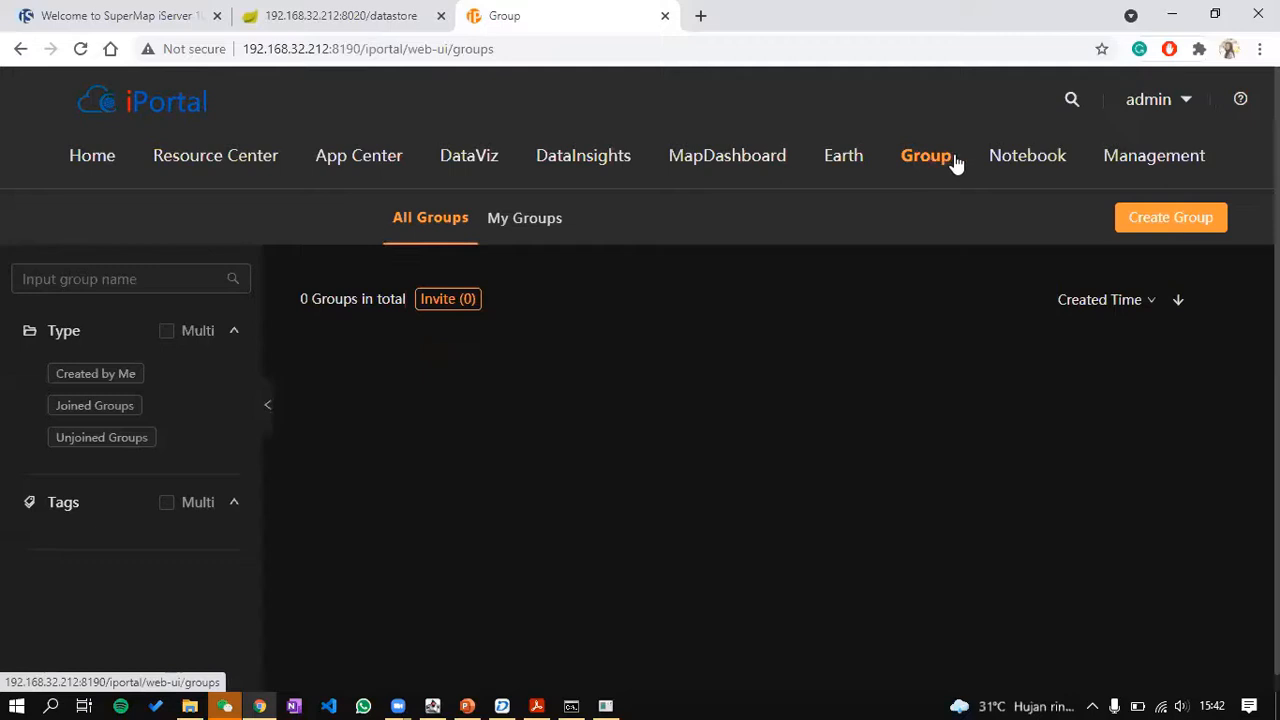
left_click(527, 242)
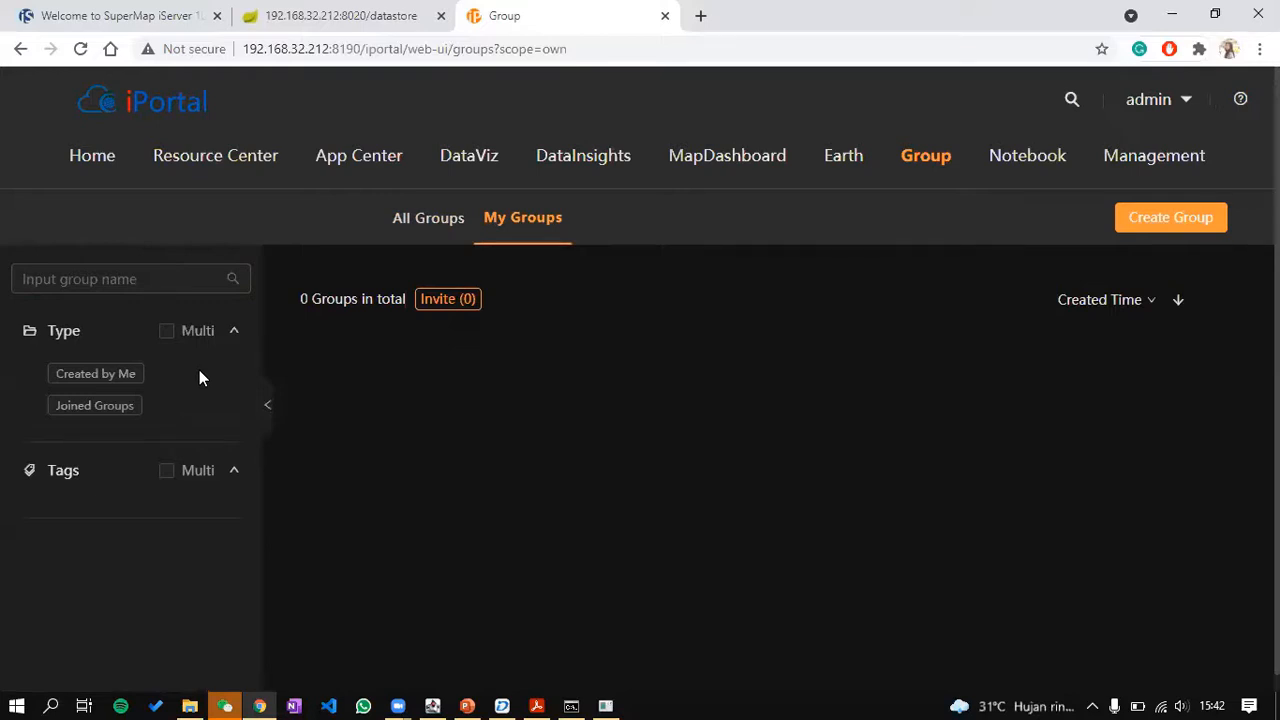
left_click(1166, 156)
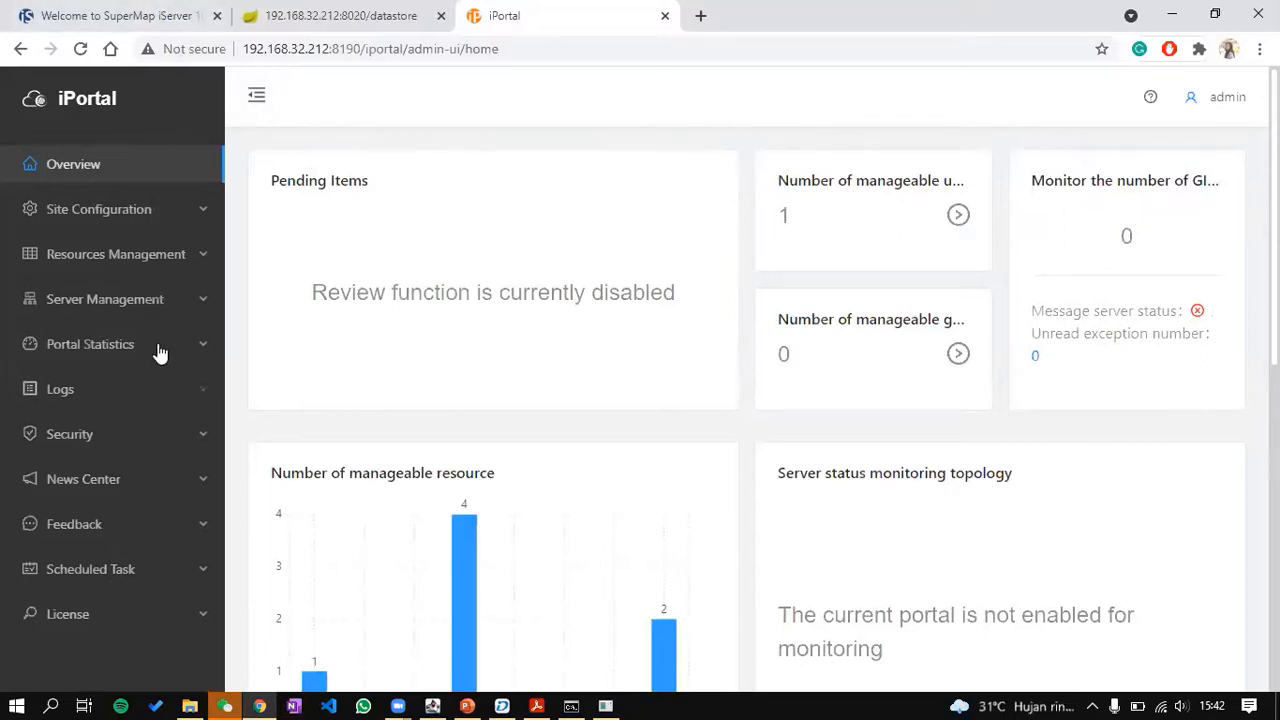
Step: Open the Add GIS Server form under Server Management > Add server
left_click(194, 299)
left_click(190, 349)
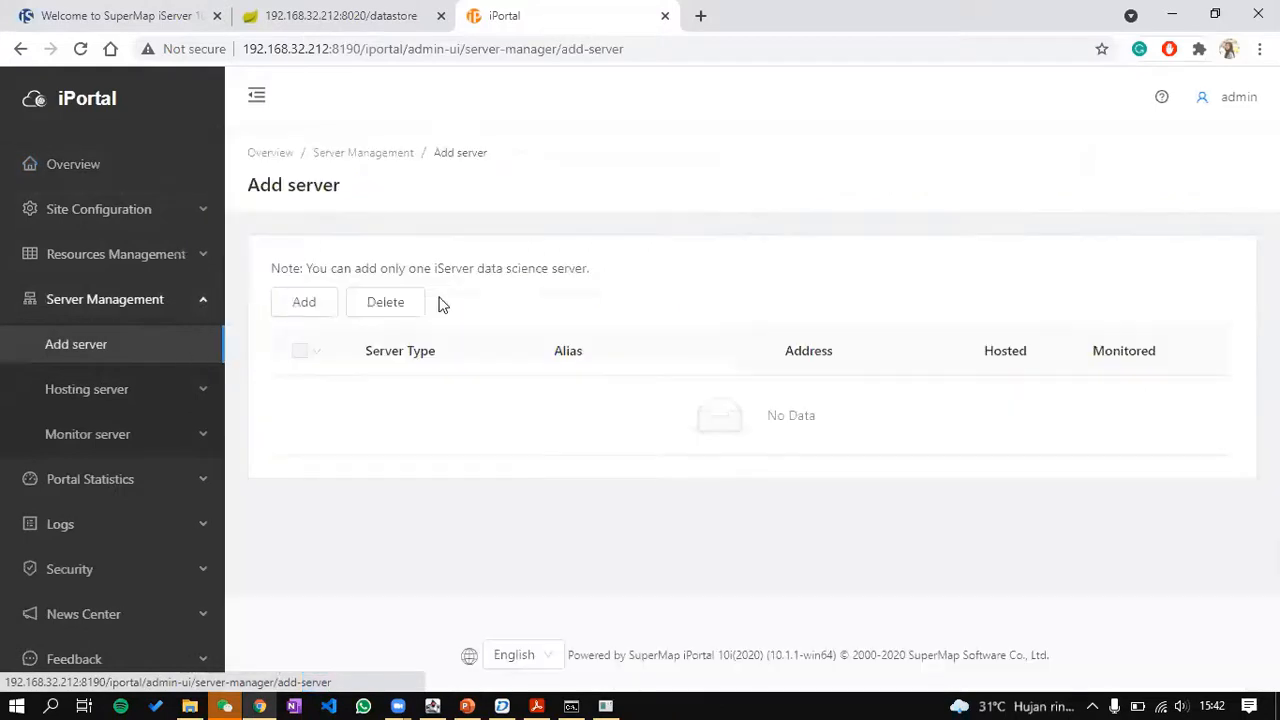
left_click(127, 14)
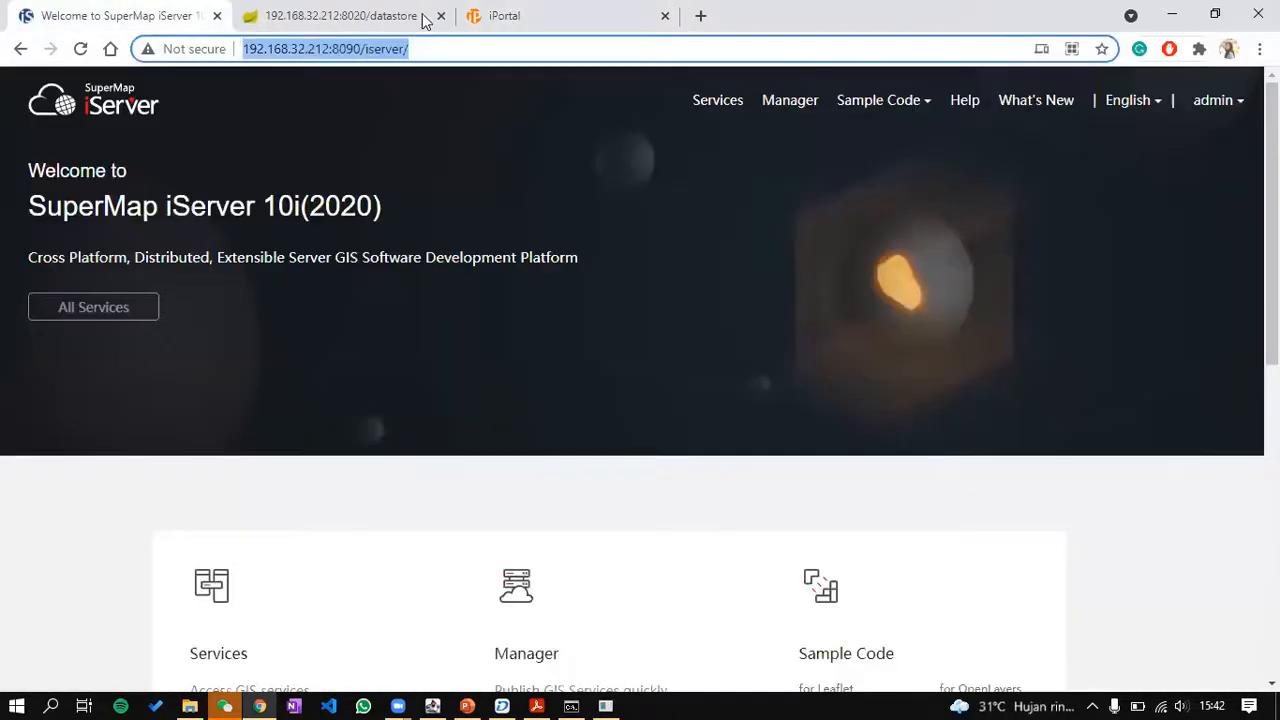
left_click(500, 15)
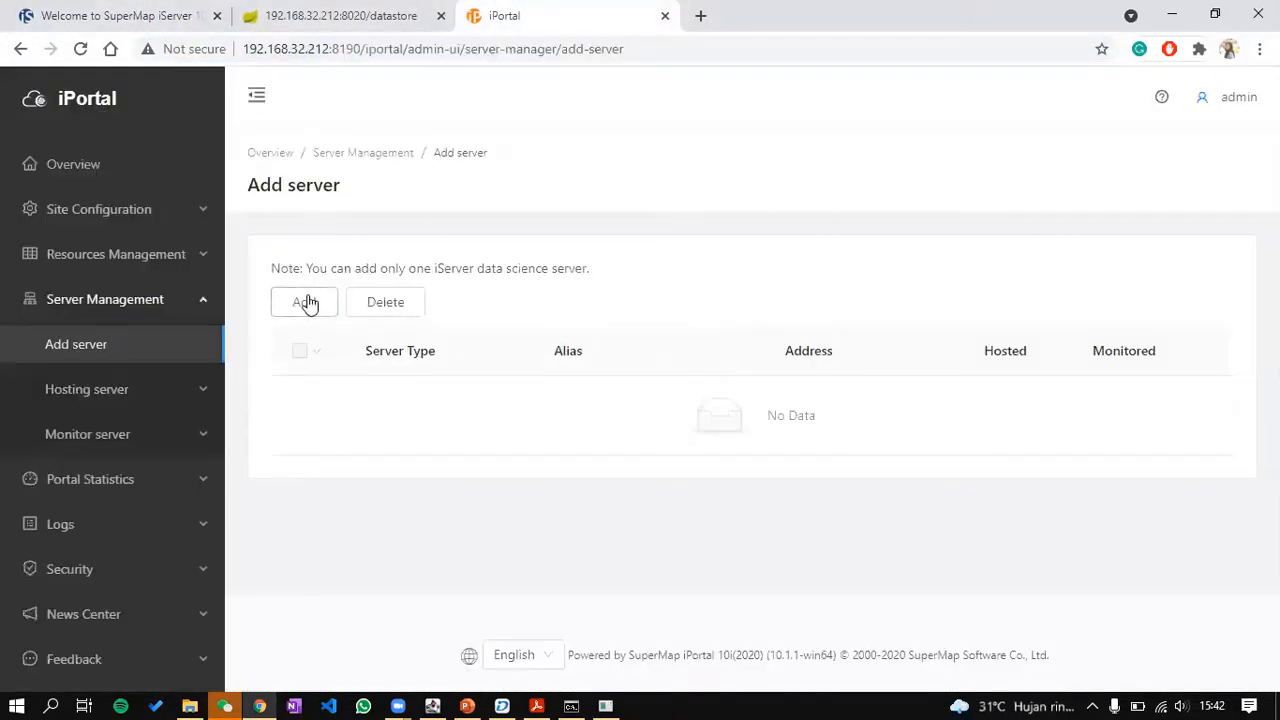
left_click(305, 302)
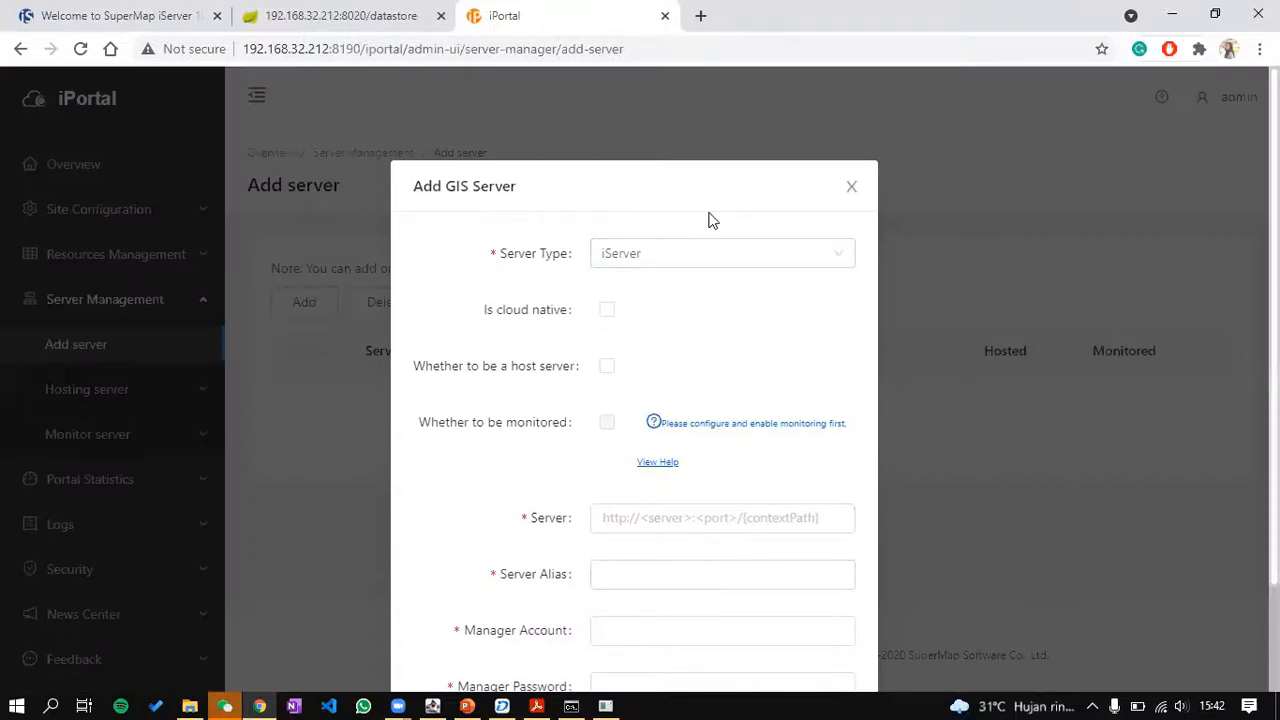
left_click(886, 11)
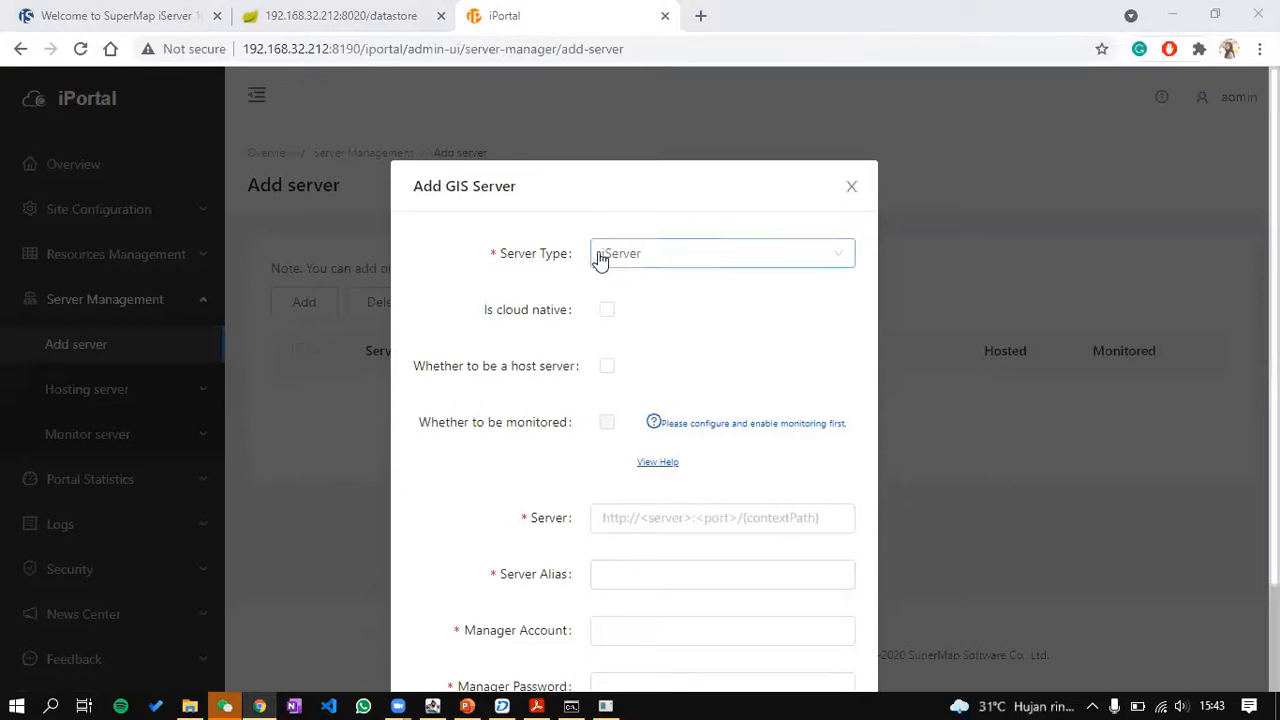
left_click(600, 369)
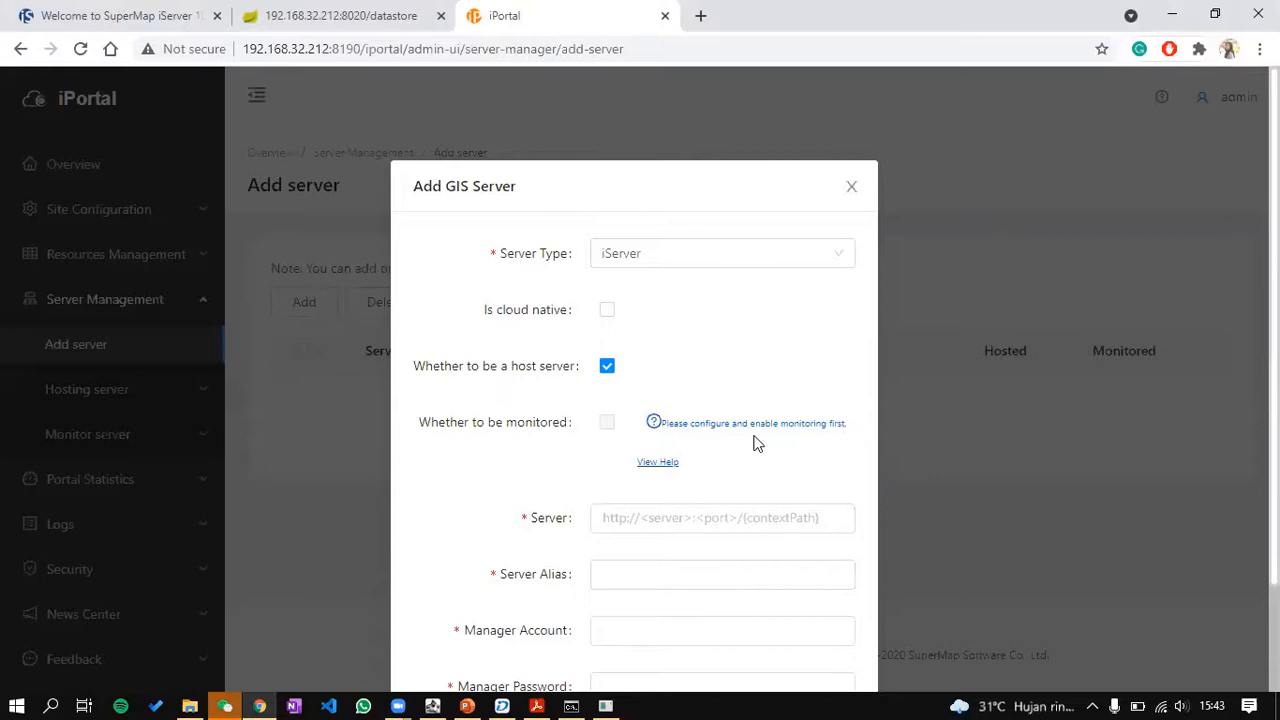
scroll(757, 443, "down", 2)
left_click(745, 391)
type("http://192.168.32.212:8090/iserver/")
key("Tab")
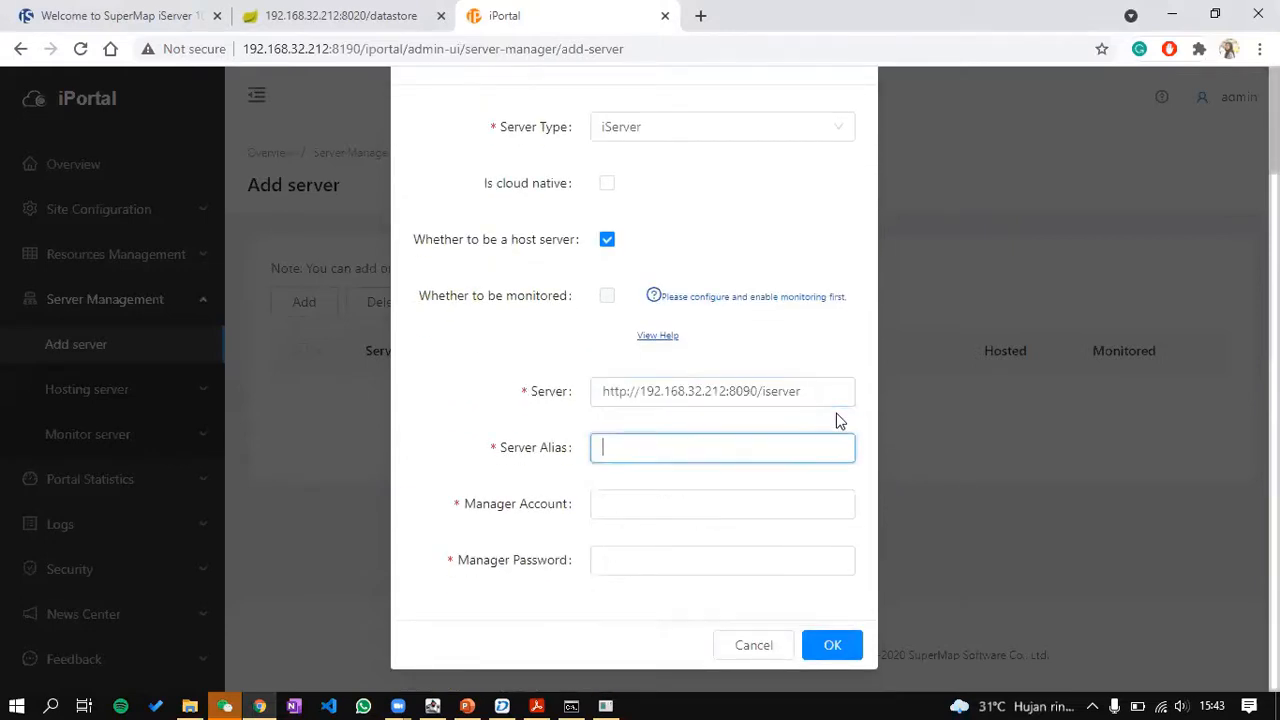
Step: Set alias Local iServer, enter the manager account and password, and submit
type("Loca")
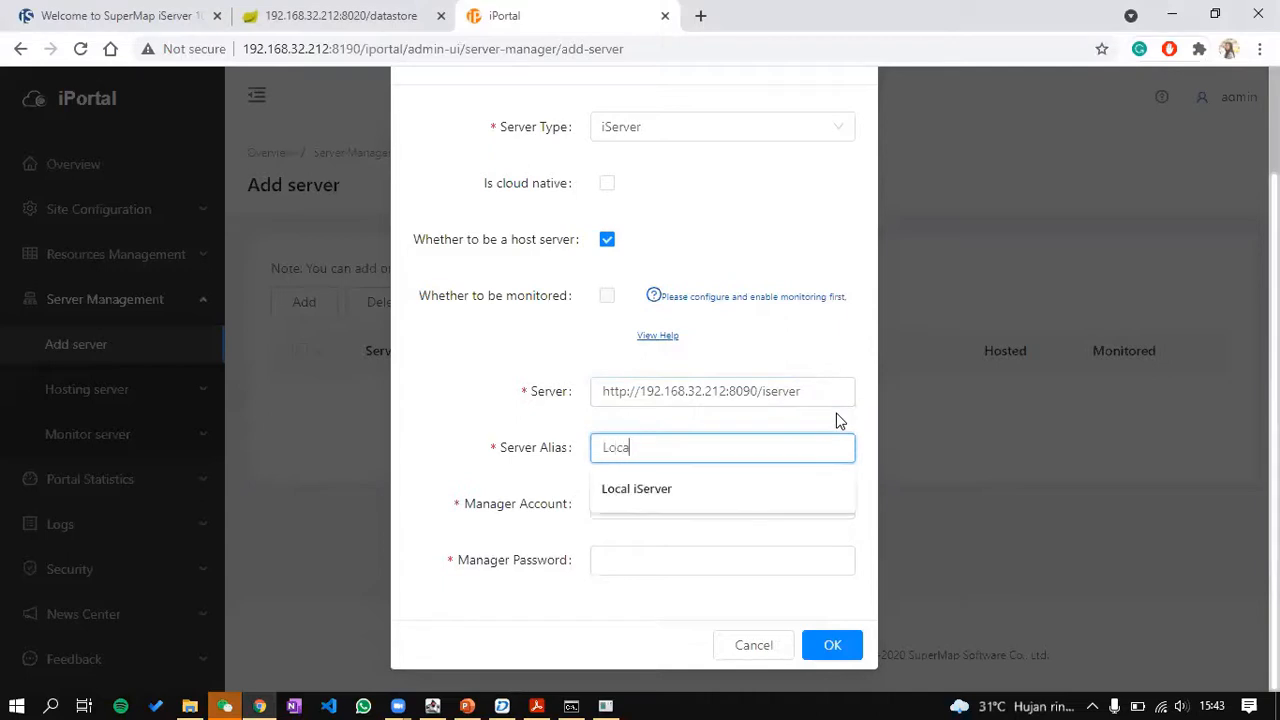
key("Tab")
key("Down")
key("Down")
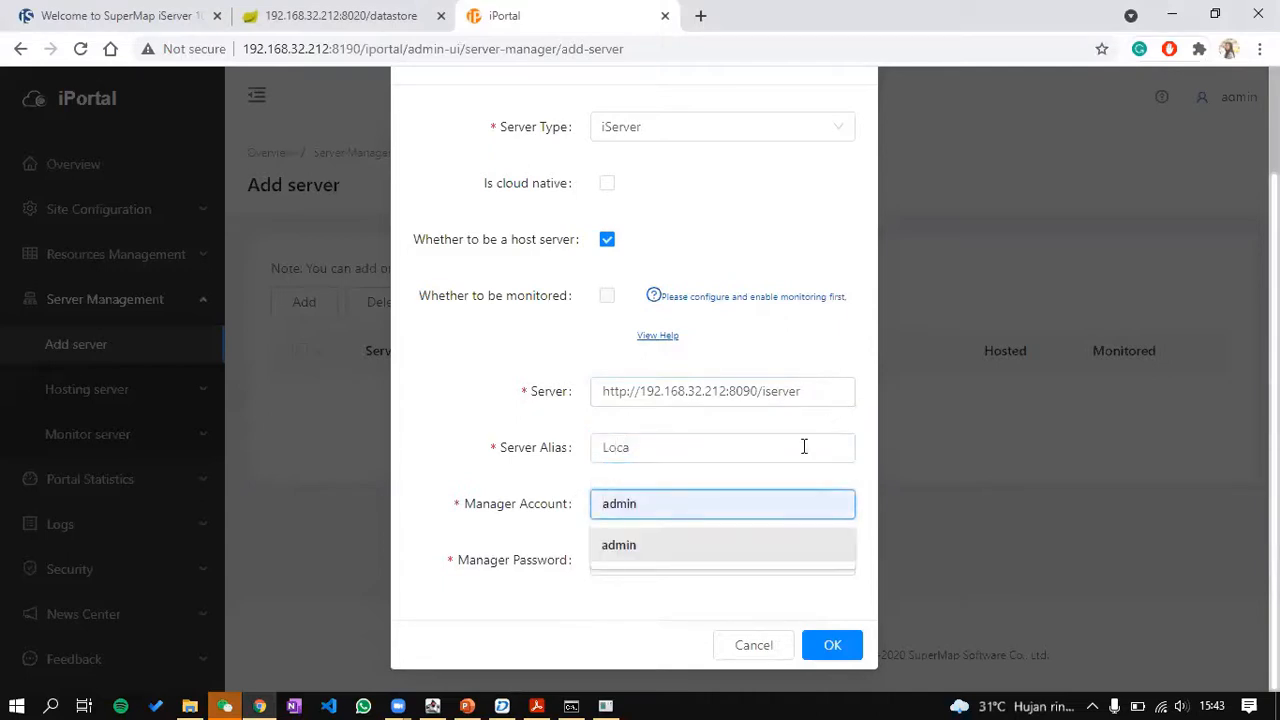
left_click(803, 446)
left_click(743, 488)
left_click(701, 504)
type("admin")
key("Tab")
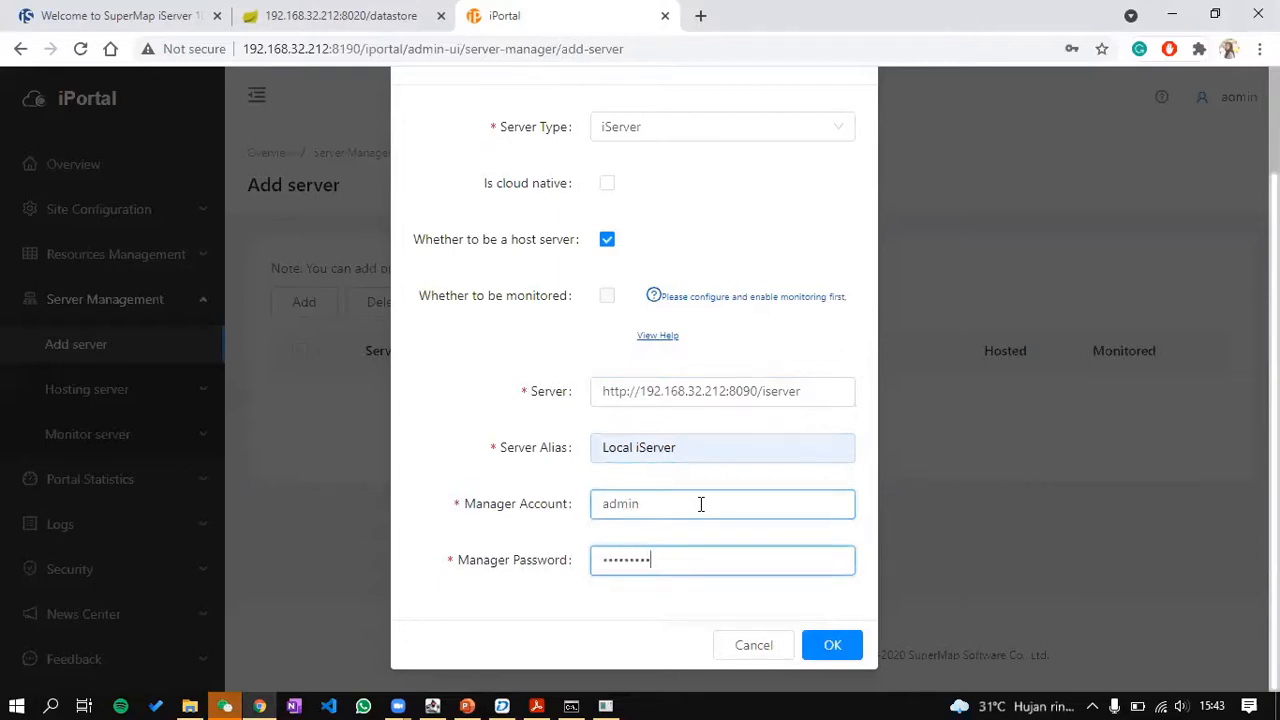
left_click(838, 648)
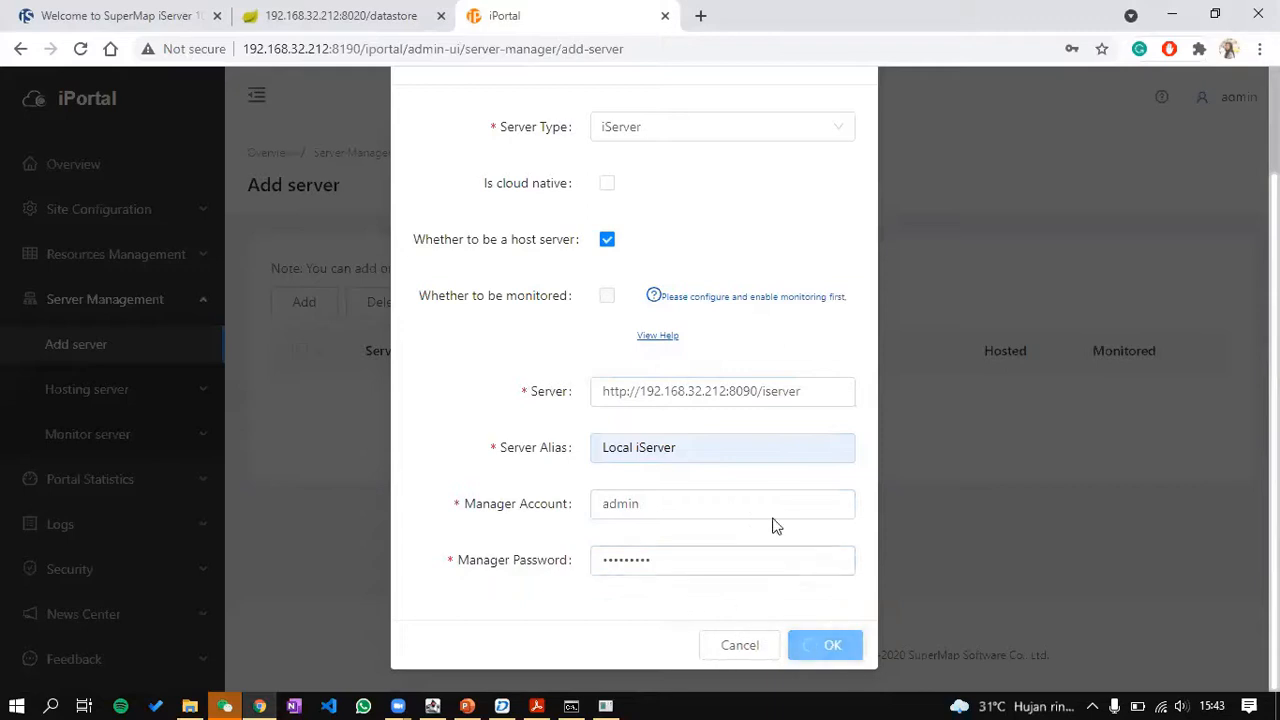
scroll(834, 443, "up", 2)
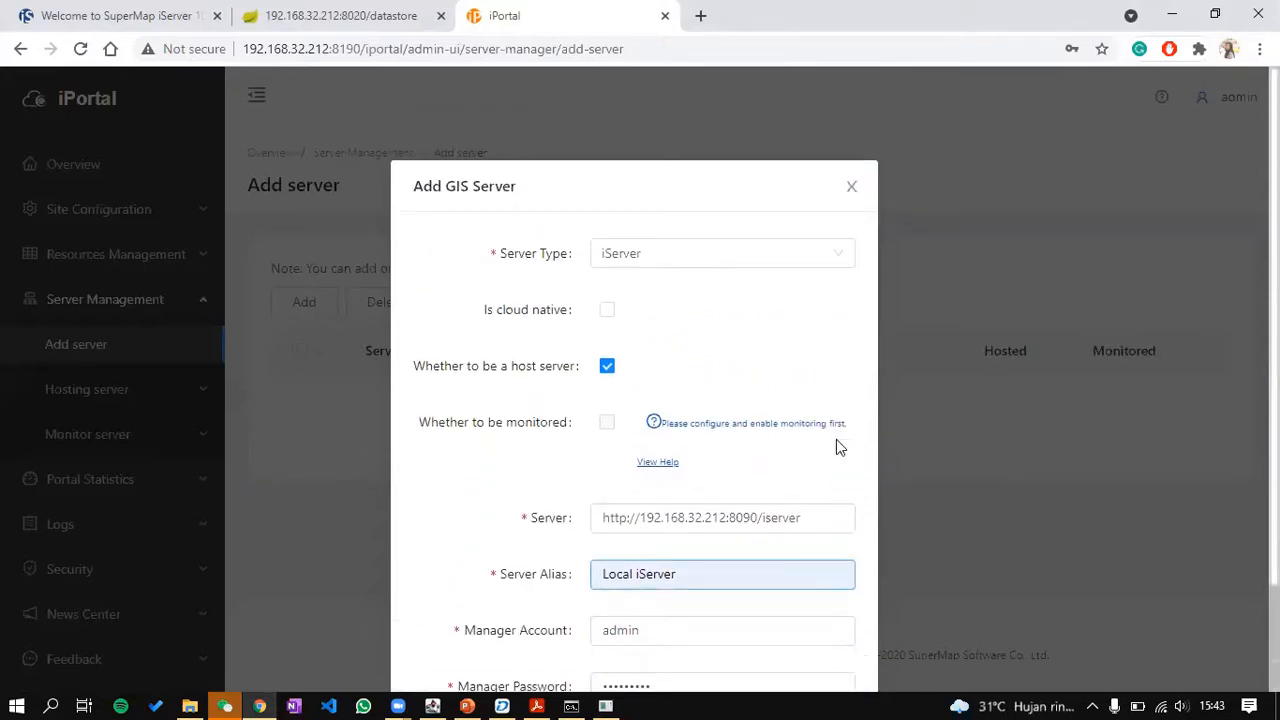
scroll(836, 439, "down", 2)
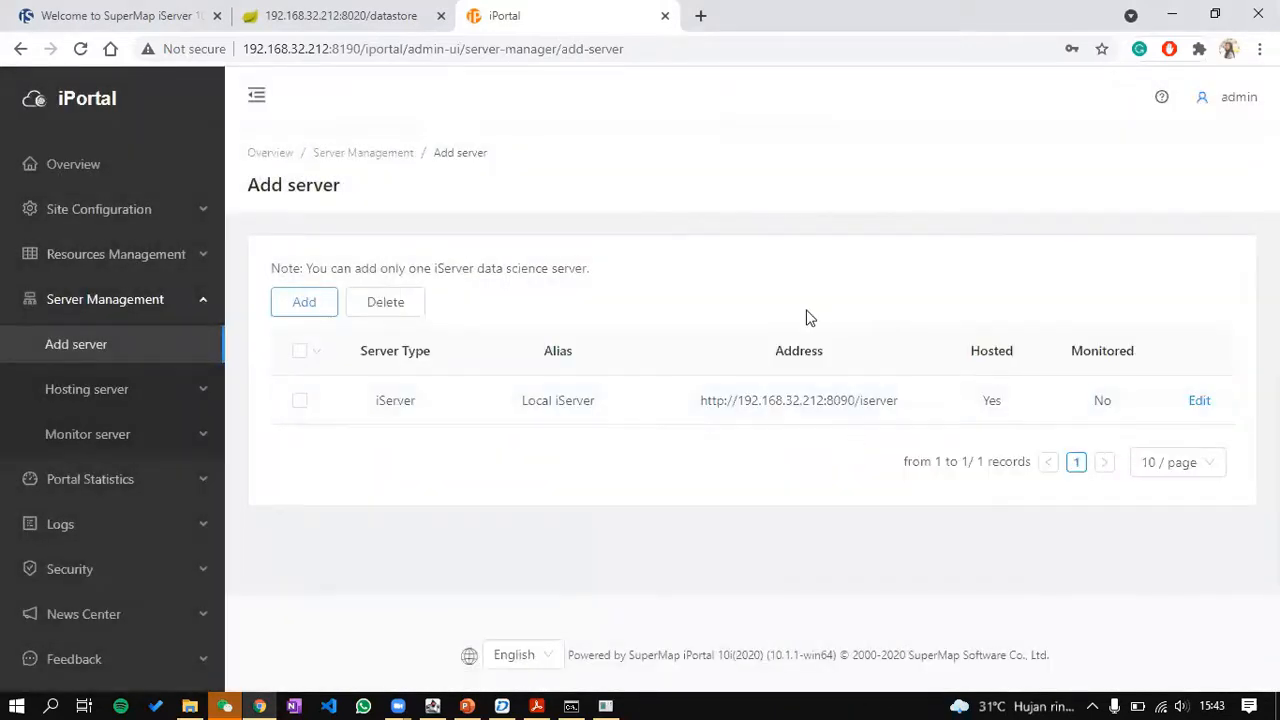
left_click(185, 398)
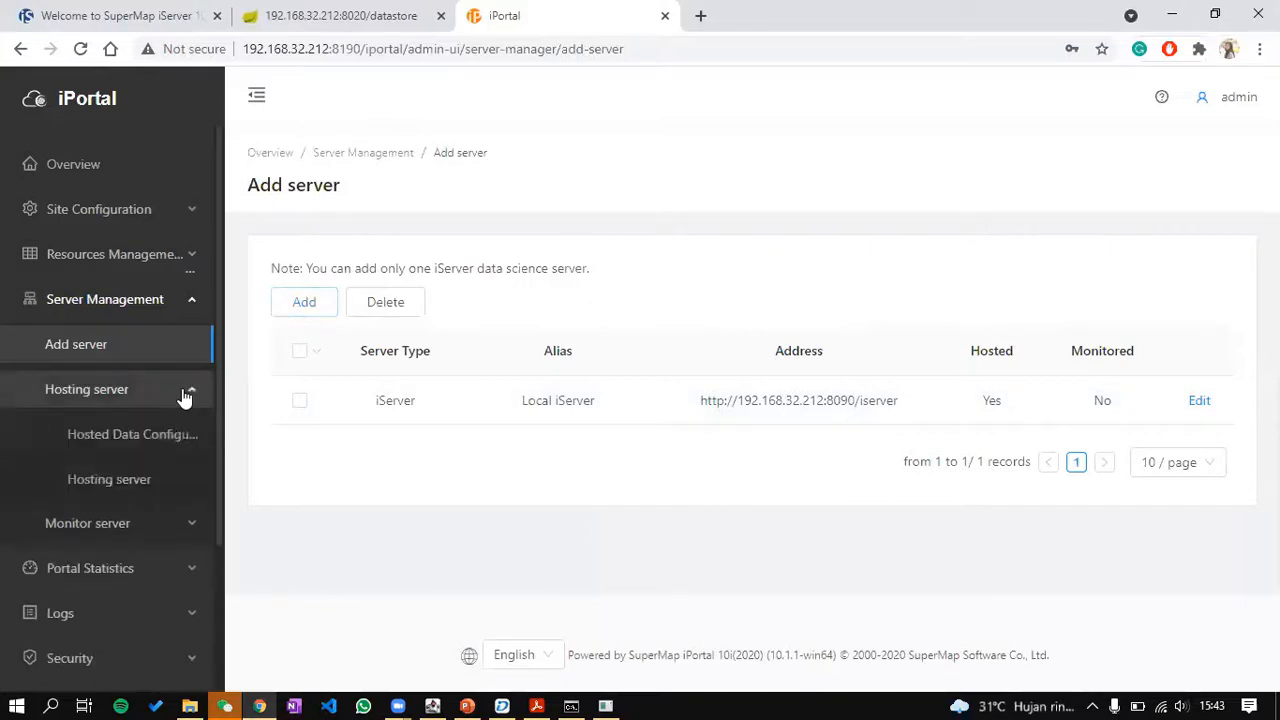
left_click(157, 436)
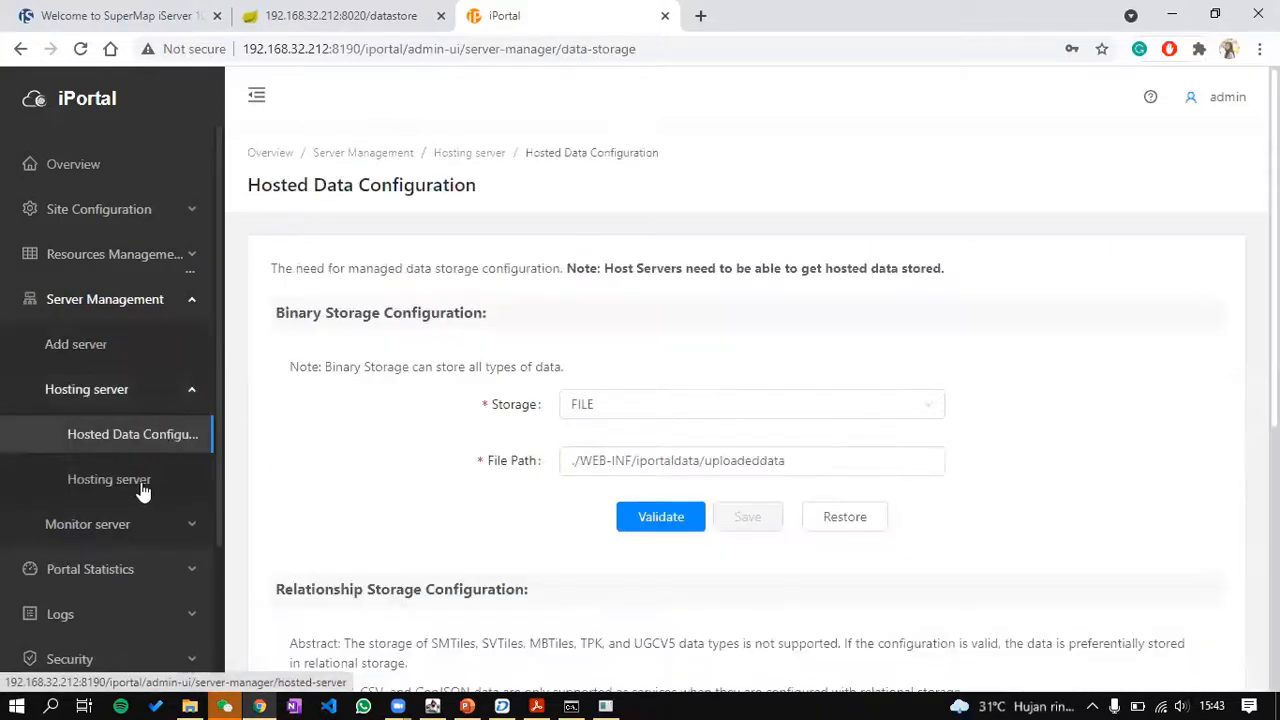
scroll(529, 477, "down", 5)
left_click(612, 349)
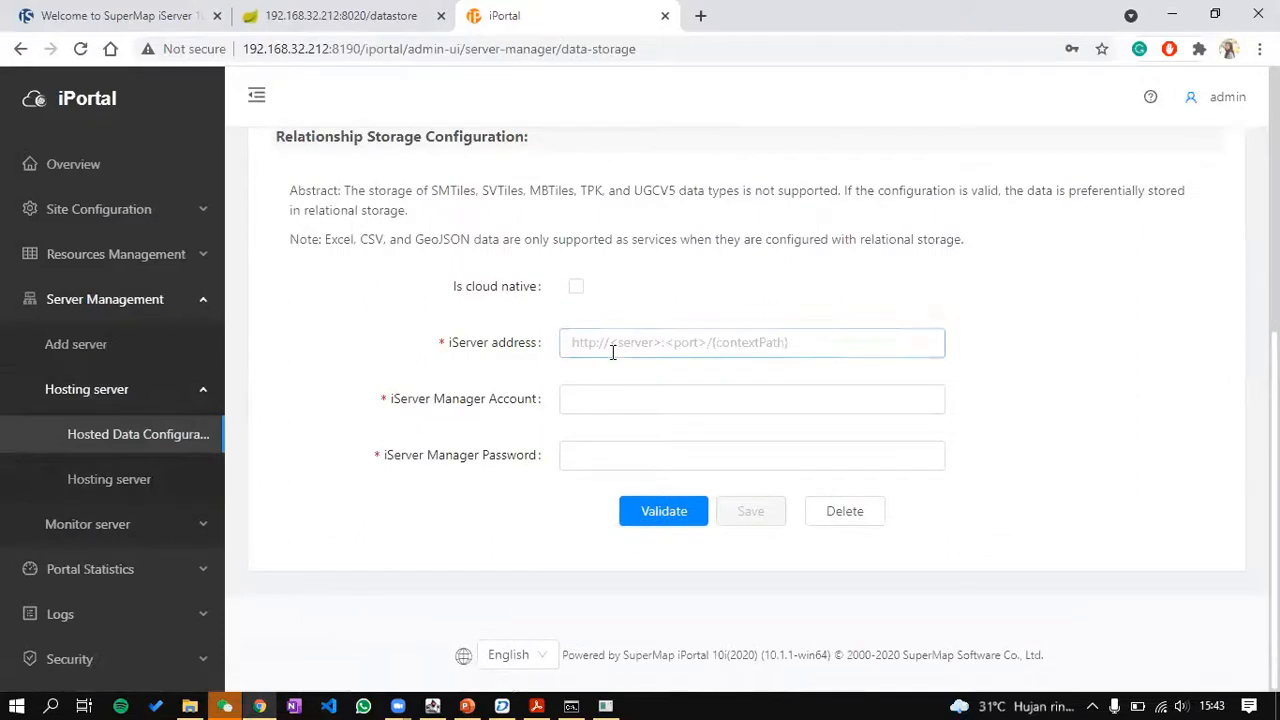
type("http://192.168.32.212:8090/iserver/")
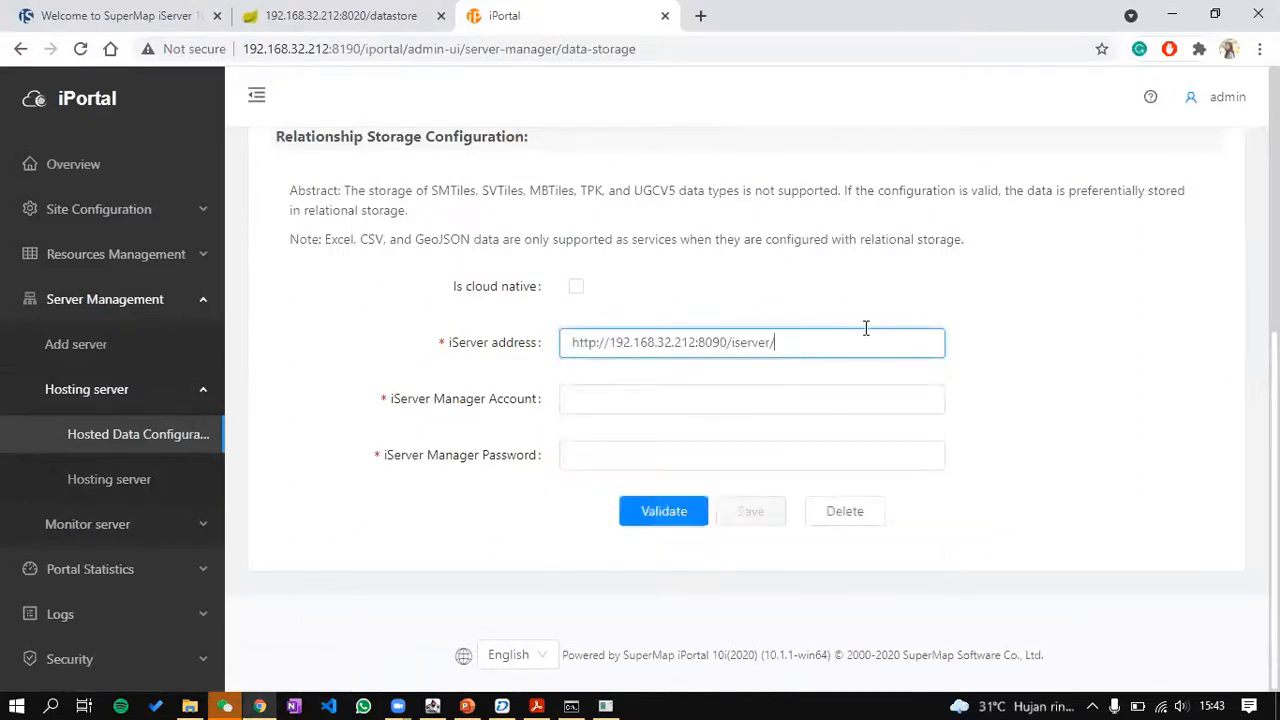
type("admin")
key("Tab")
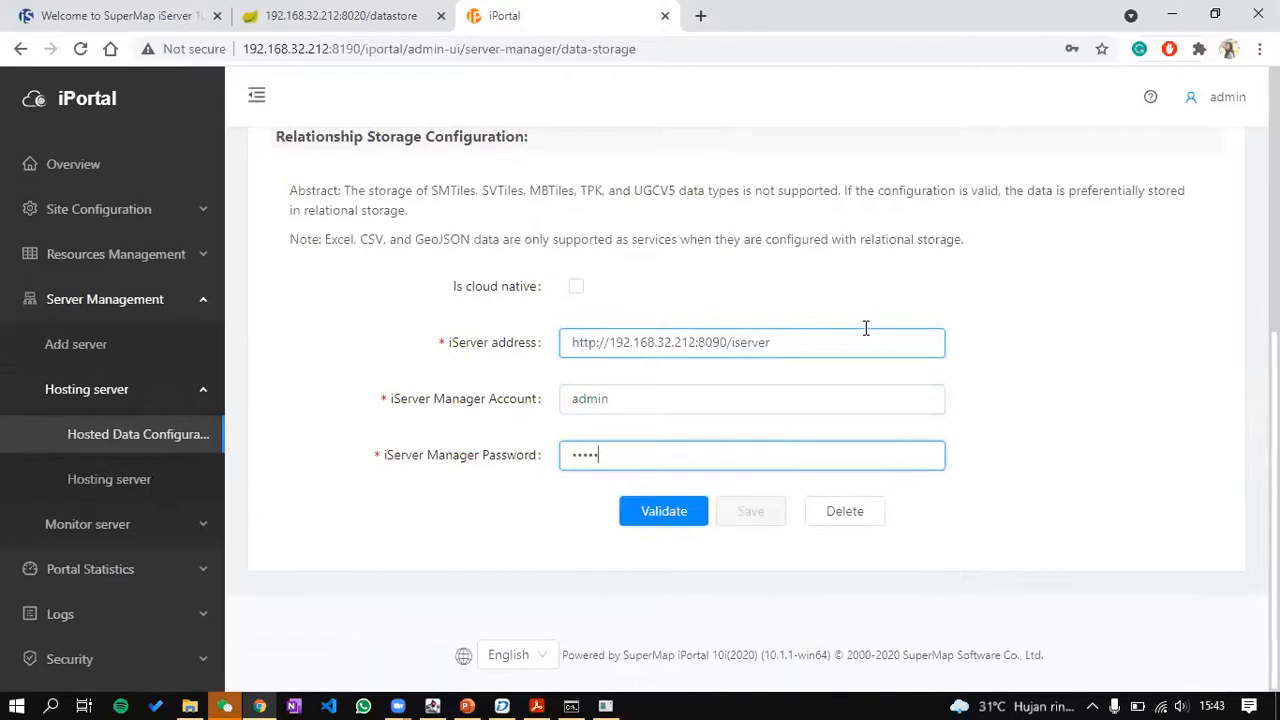
left_click(663, 511)
left_click(703, 508)
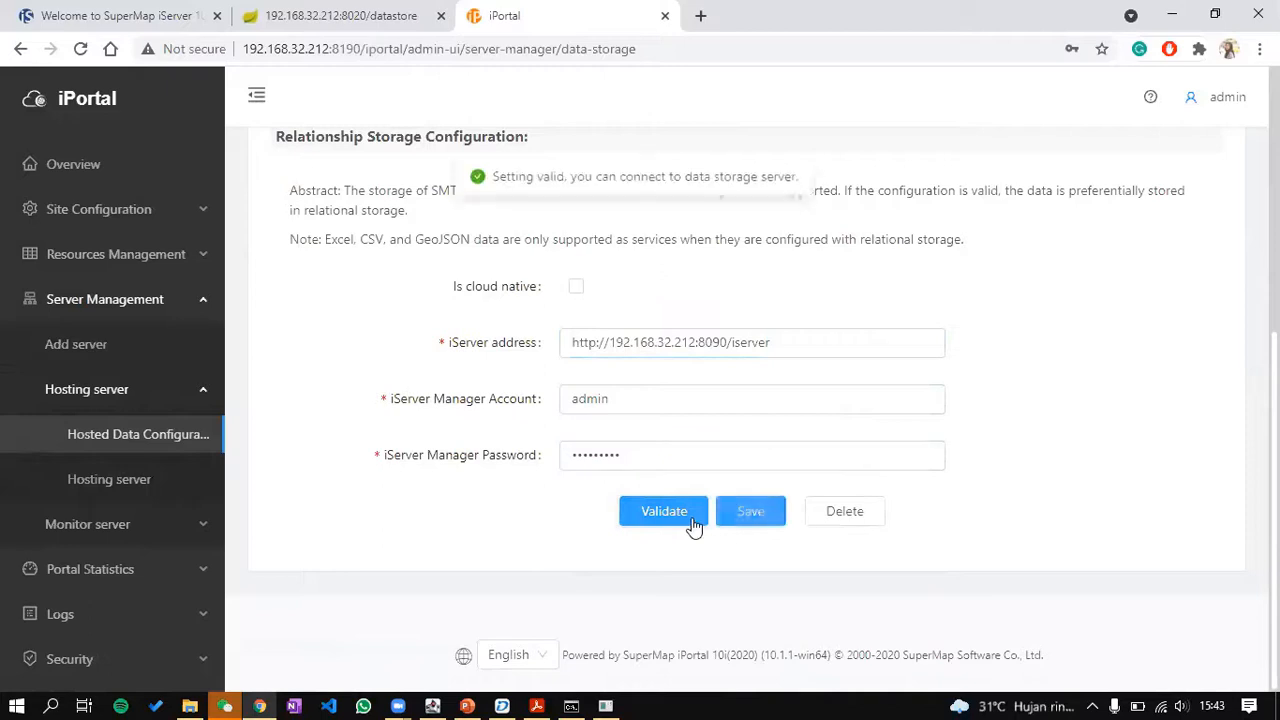
left_click(125, 480)
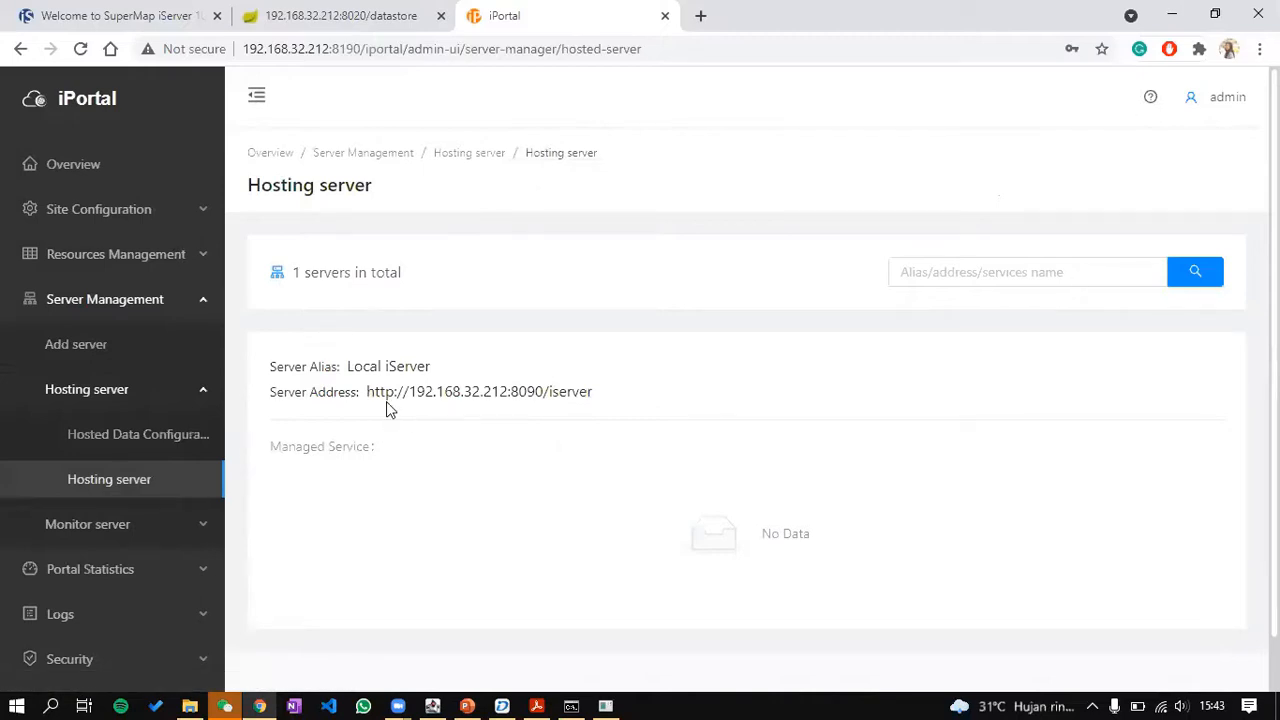
Step: From the home page, open Management and go to Site Configuration > Site customization
left_click(792, 106)
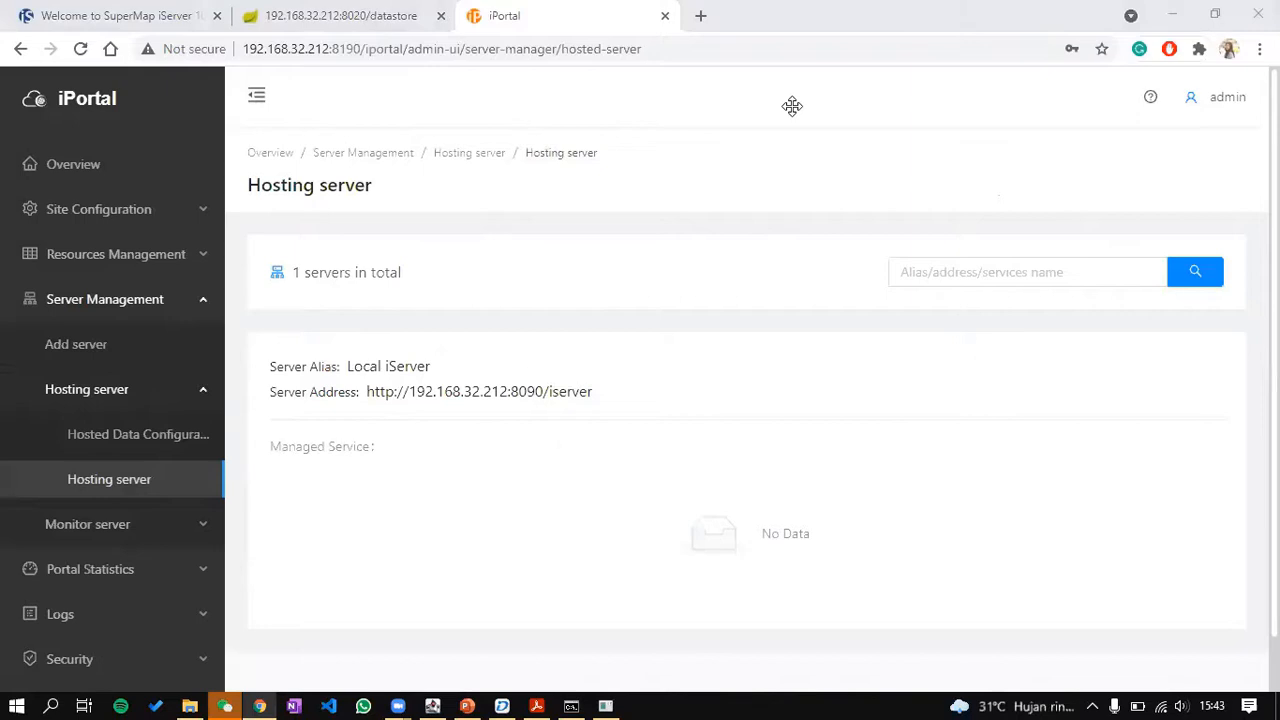
left_click(92, 110)
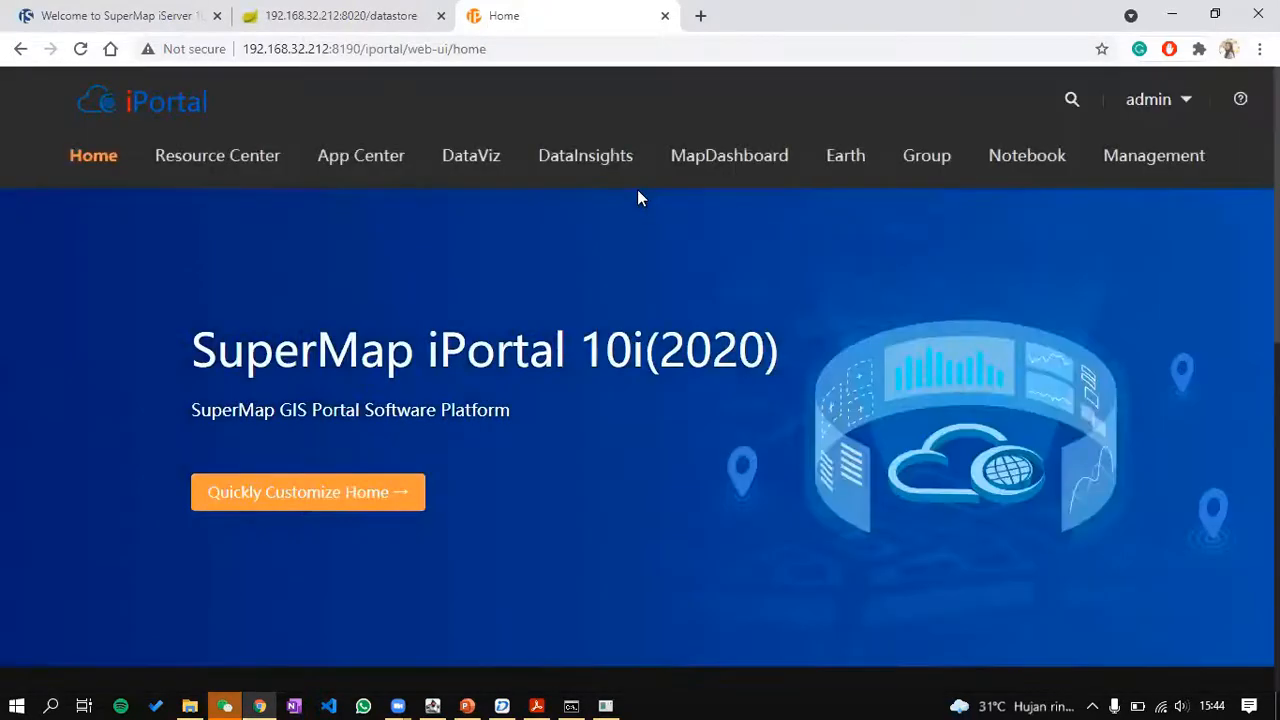
left_click(1188, 155)
left_click(816, 10)
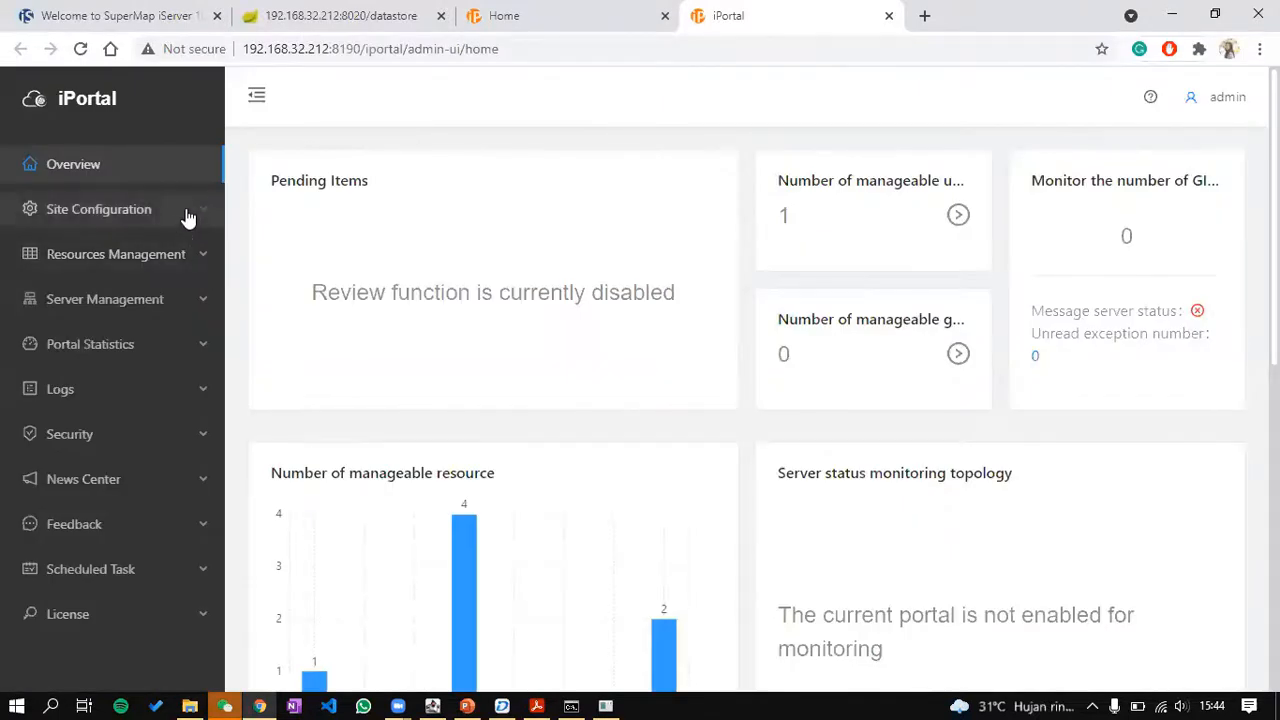
left_click(186, 218)
left_click(171, 262)
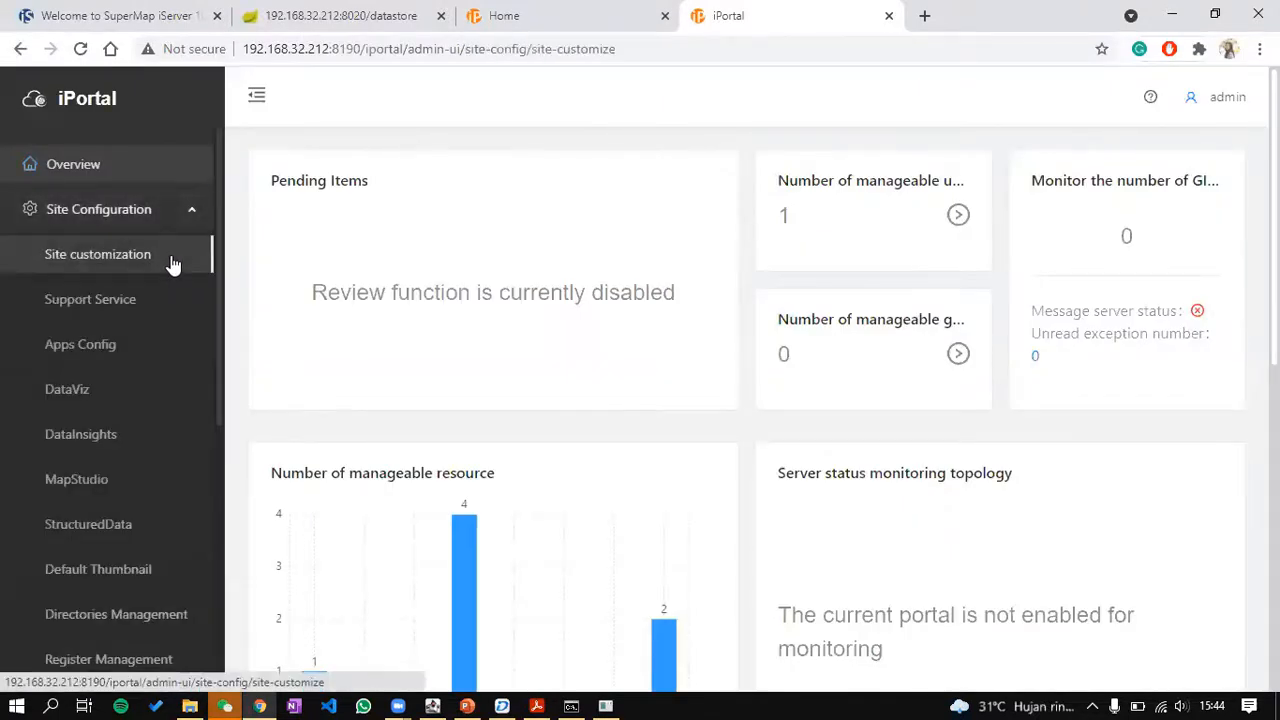
scroll(823, 420, "down", 1)
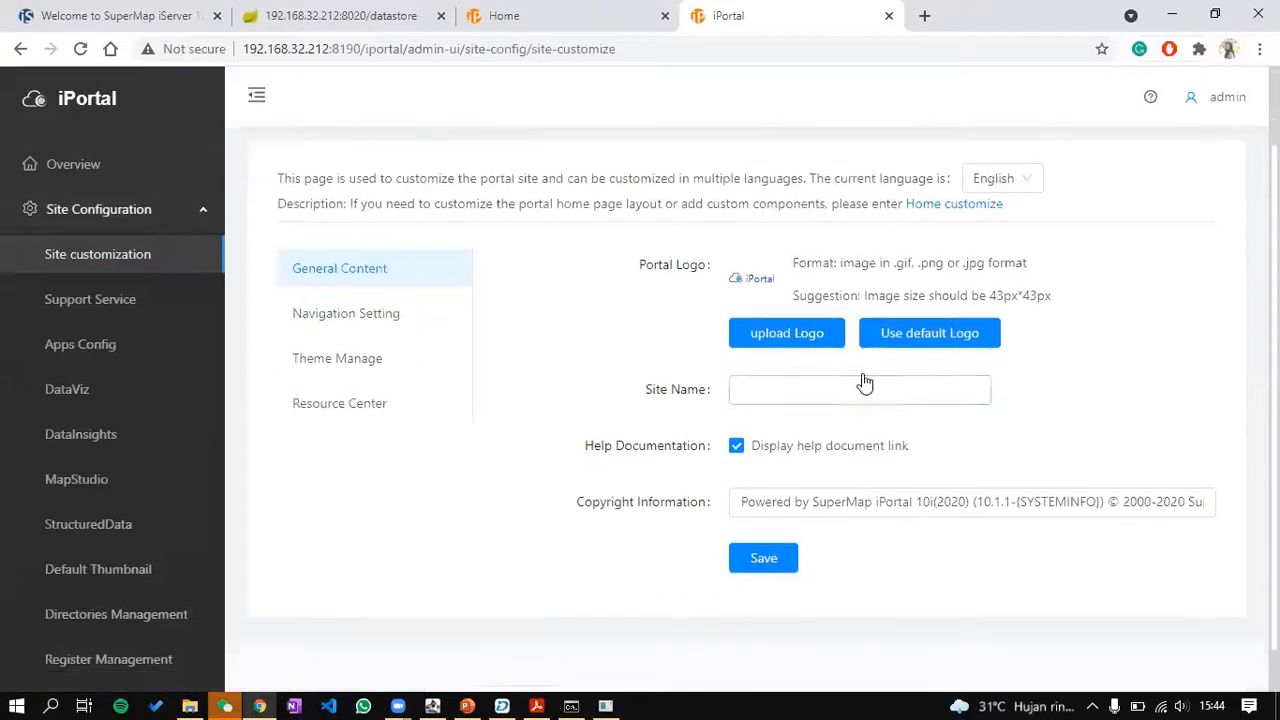
Step: Upload the money bank image from C:\SuperMap\iPortal_training\Data as the portal logo
left_click(820, 333)
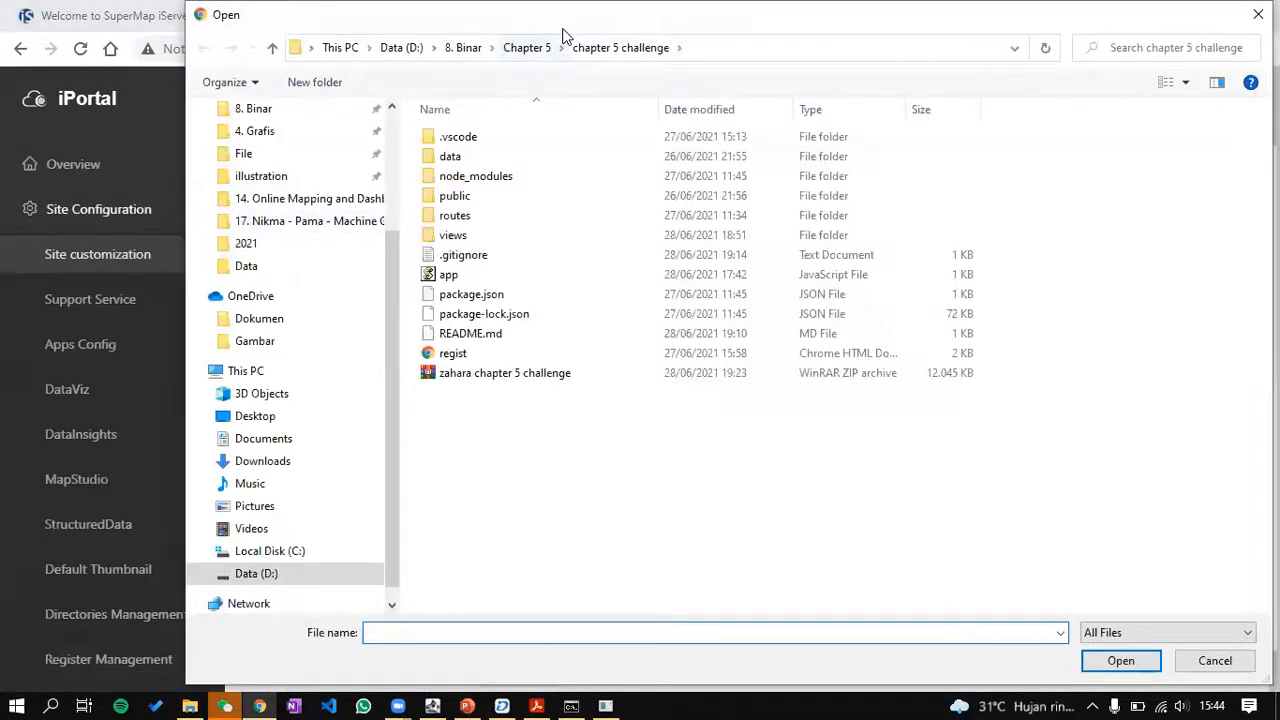
left_click_drag(562, 18, 548, 375)
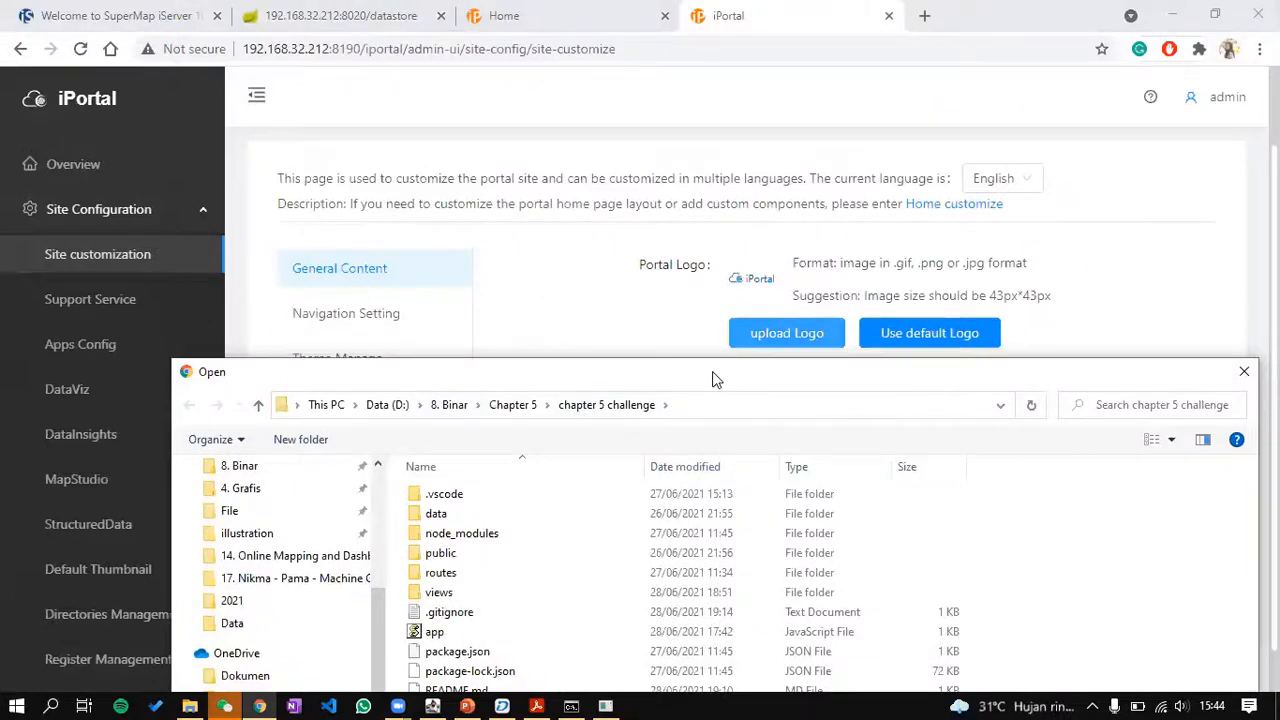
left_click_drag(712, 371, 678, 115)
scroll(255, 285, "up", 3)
scroll(271, 300, "down", 4)
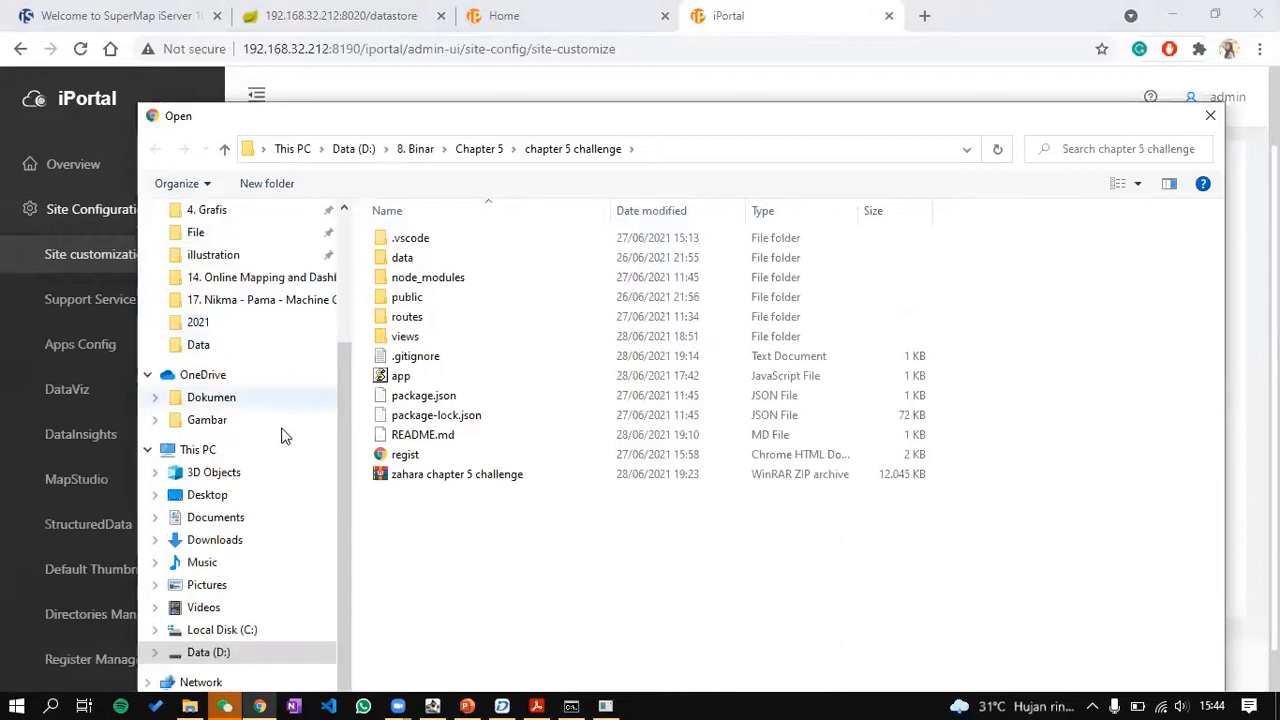
left_click(249, 629)
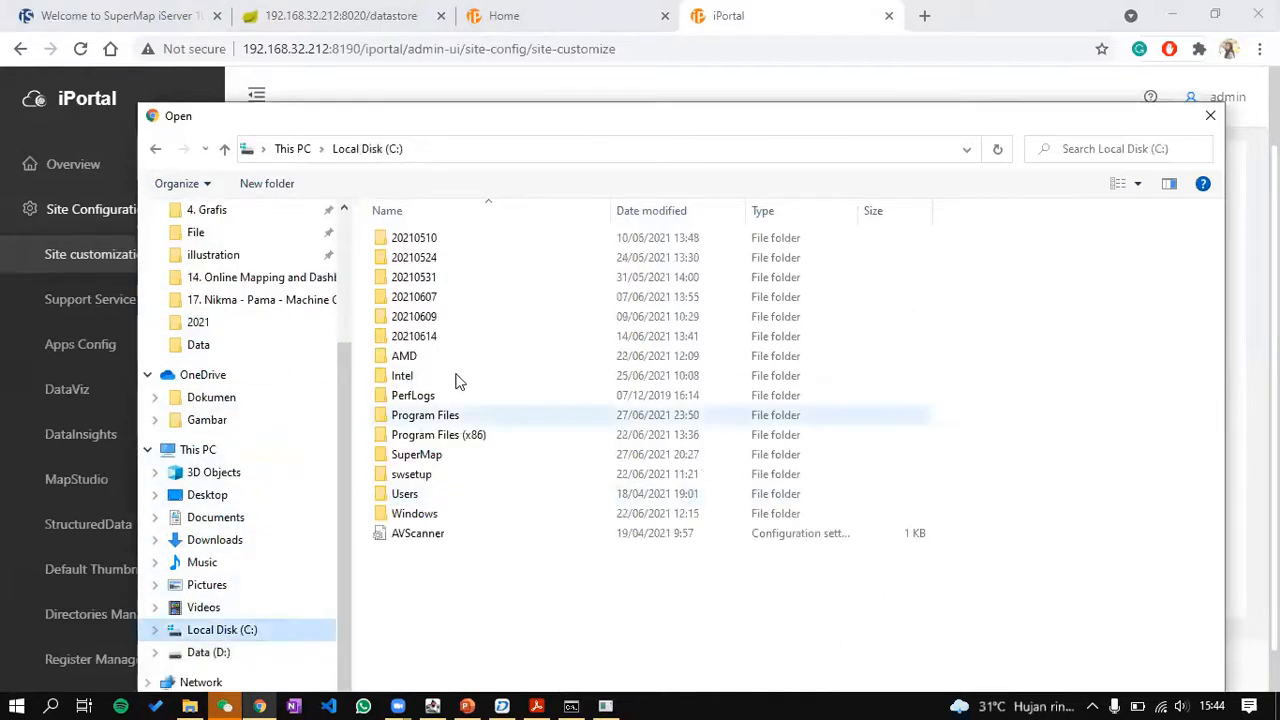
double_click(450, 455)
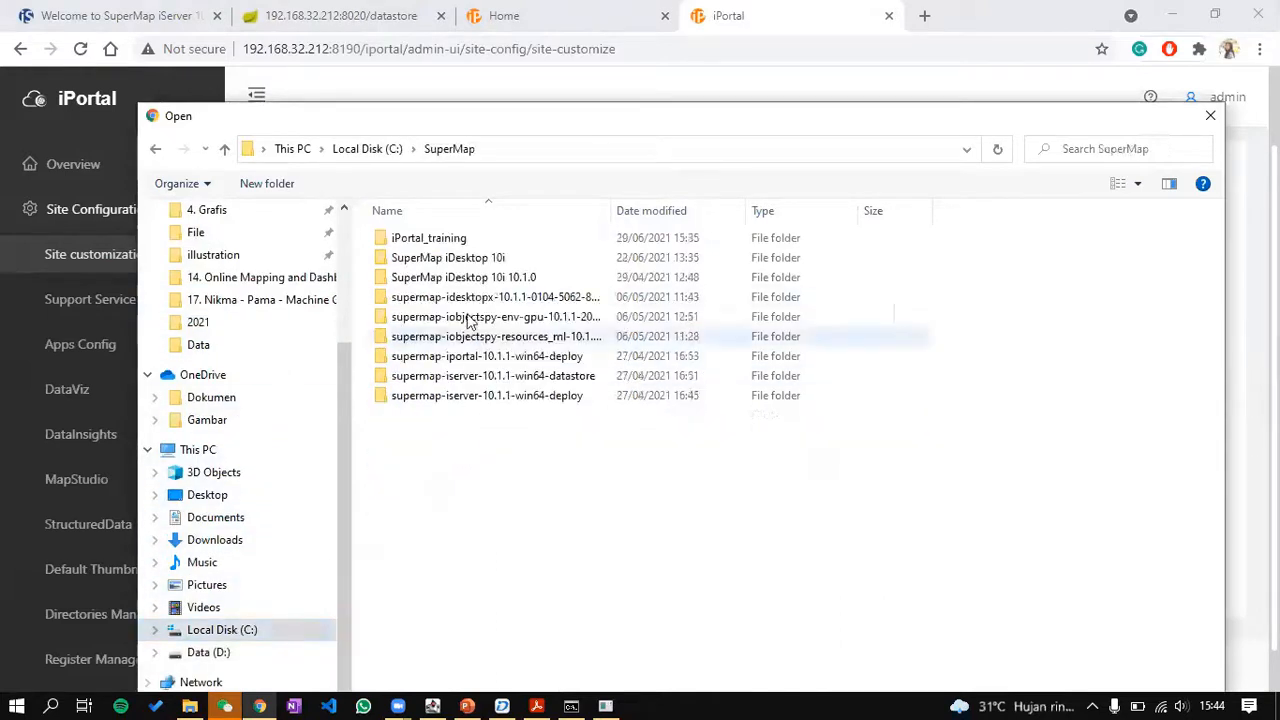
double_click(470, 240)
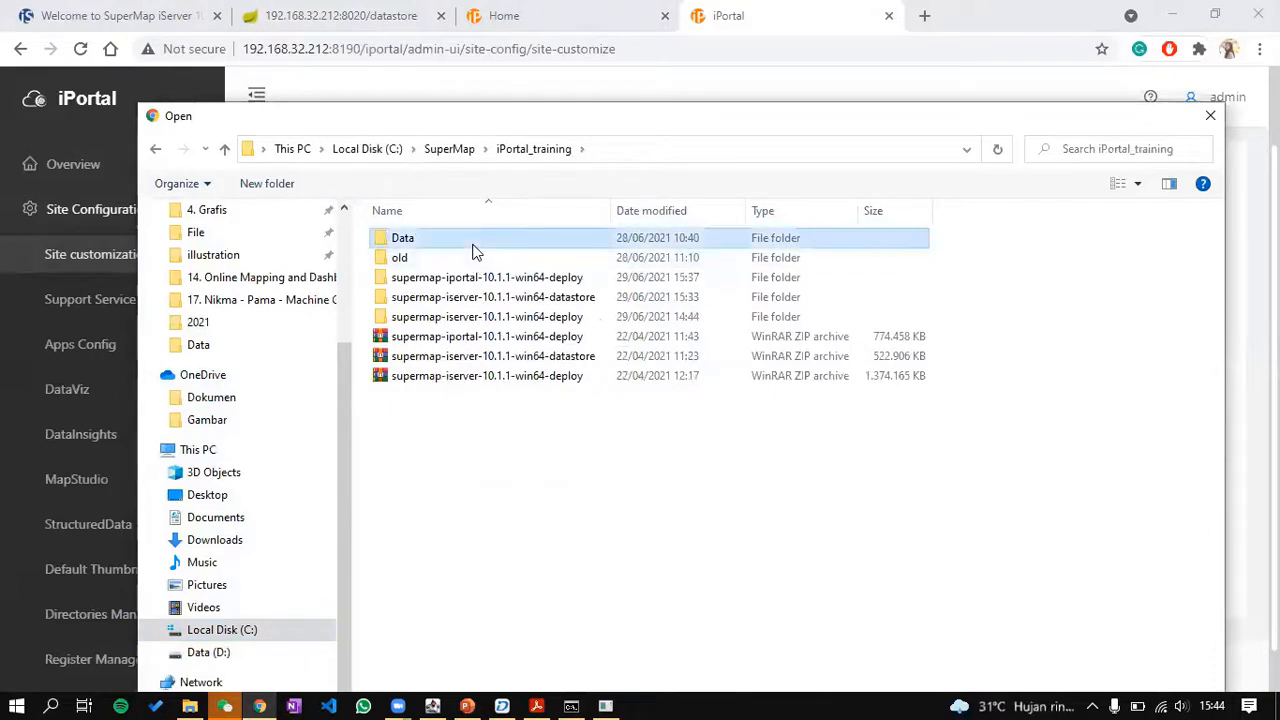
double_click(472, 244)
double_click(1118, 378)
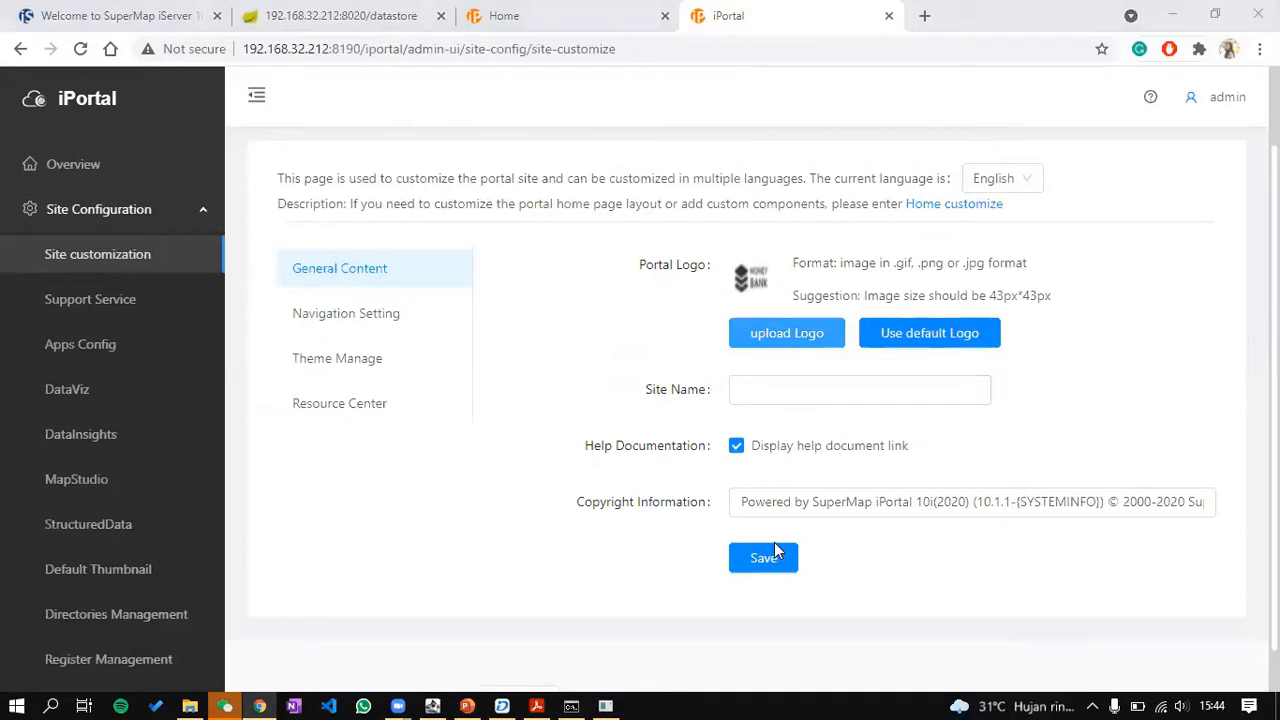
Step: Name the site Money Bank and save the general content settings
left_click(860, 390)
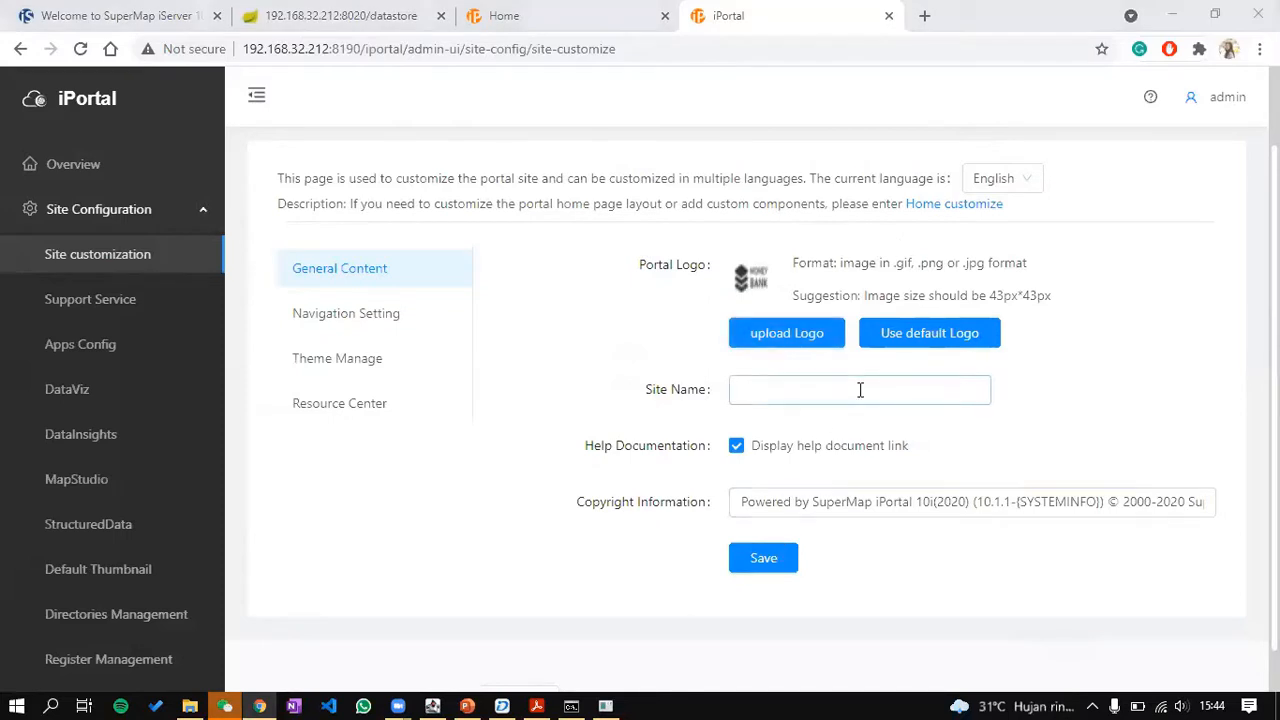
left_click(824, 399)
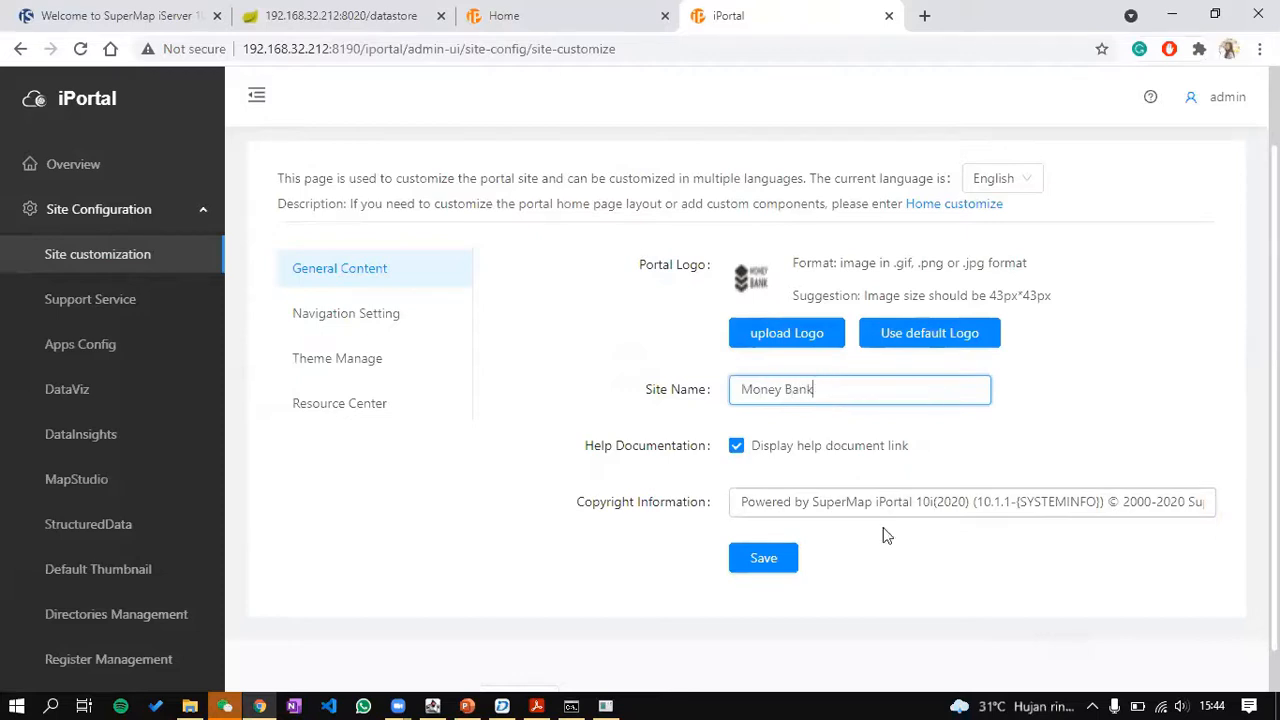
left_click(785, 565)
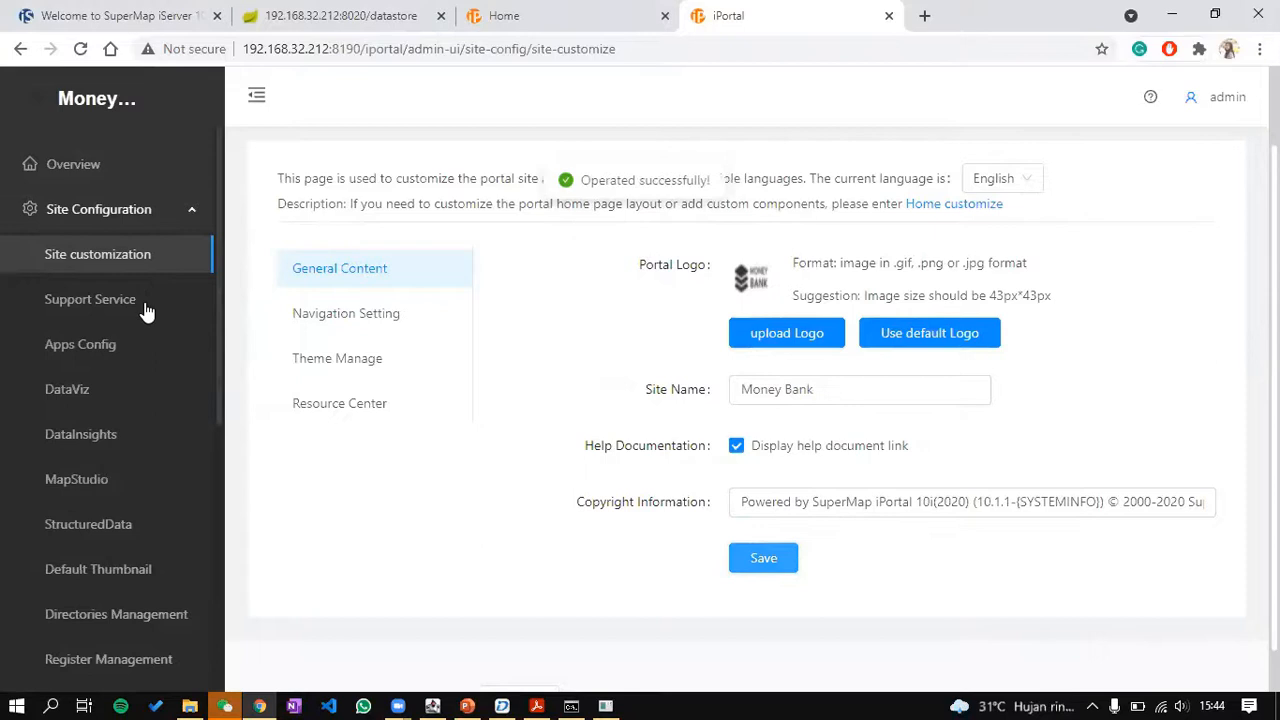
left_click(120, 388)
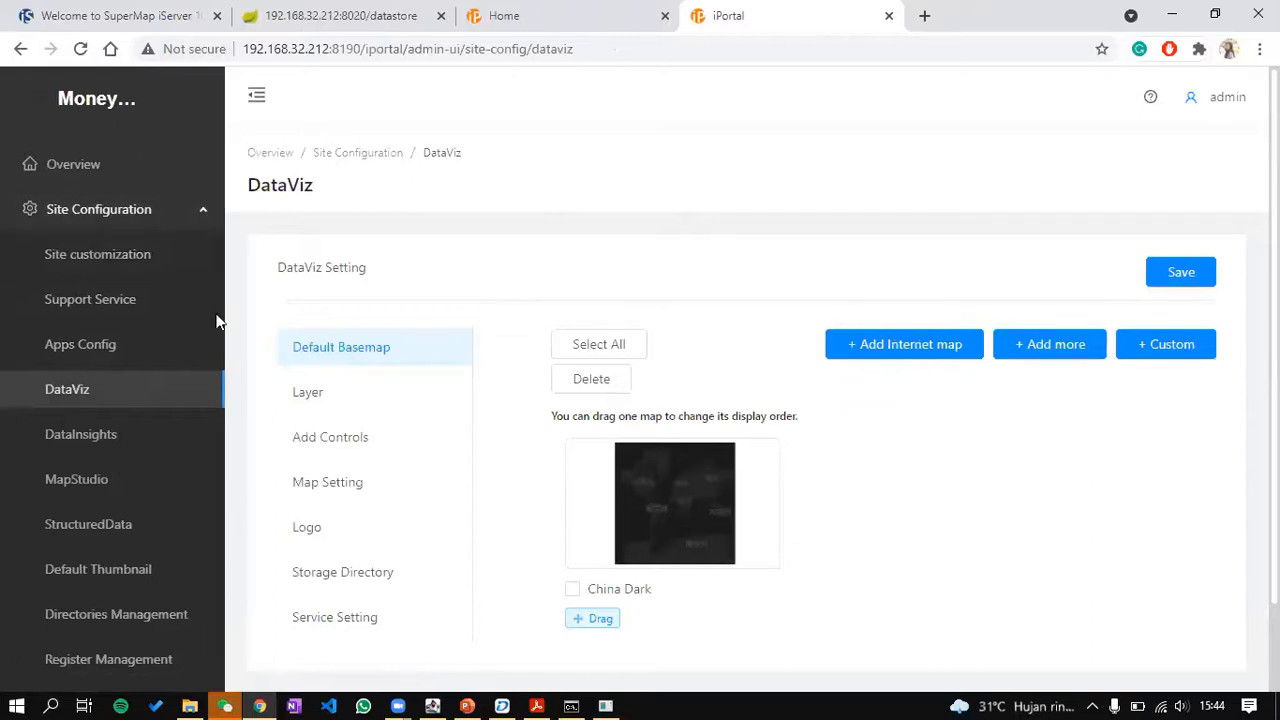
Step: Add OpenStreetMap as a DataViz basemap ordered before China Dark, and save
scroll(788, 298, "down", 1)
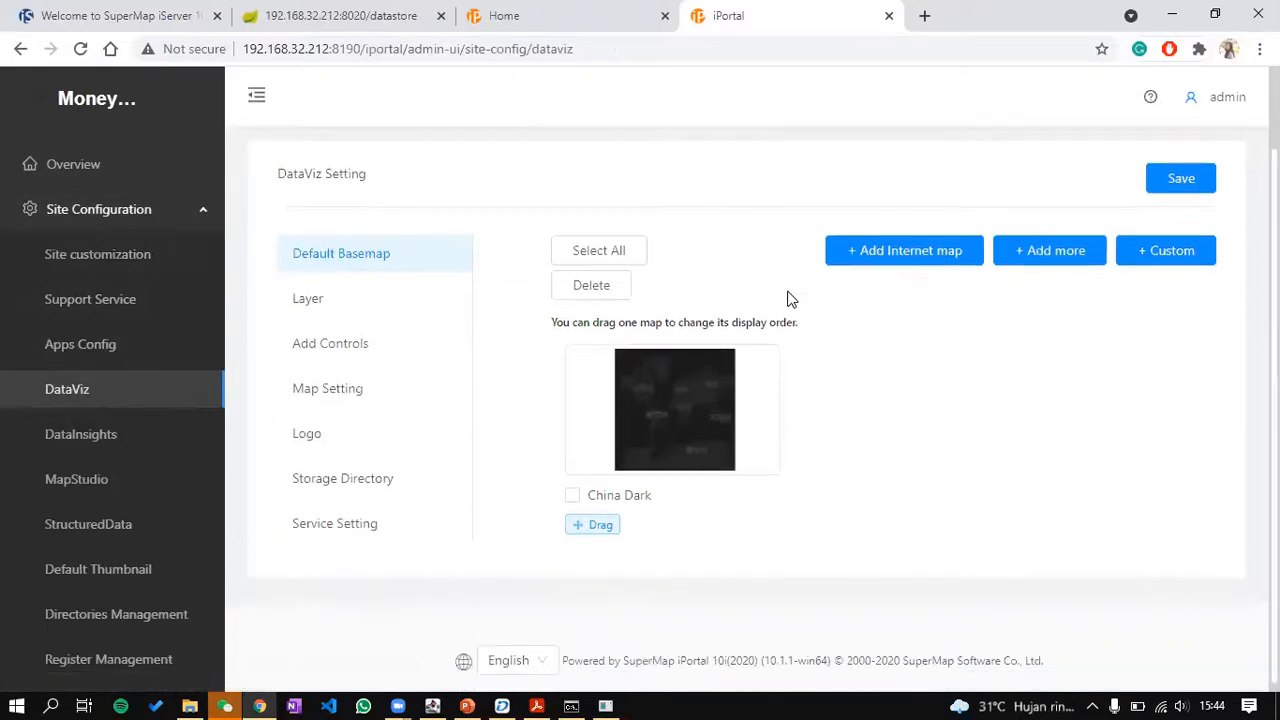
left_click(922, 253)
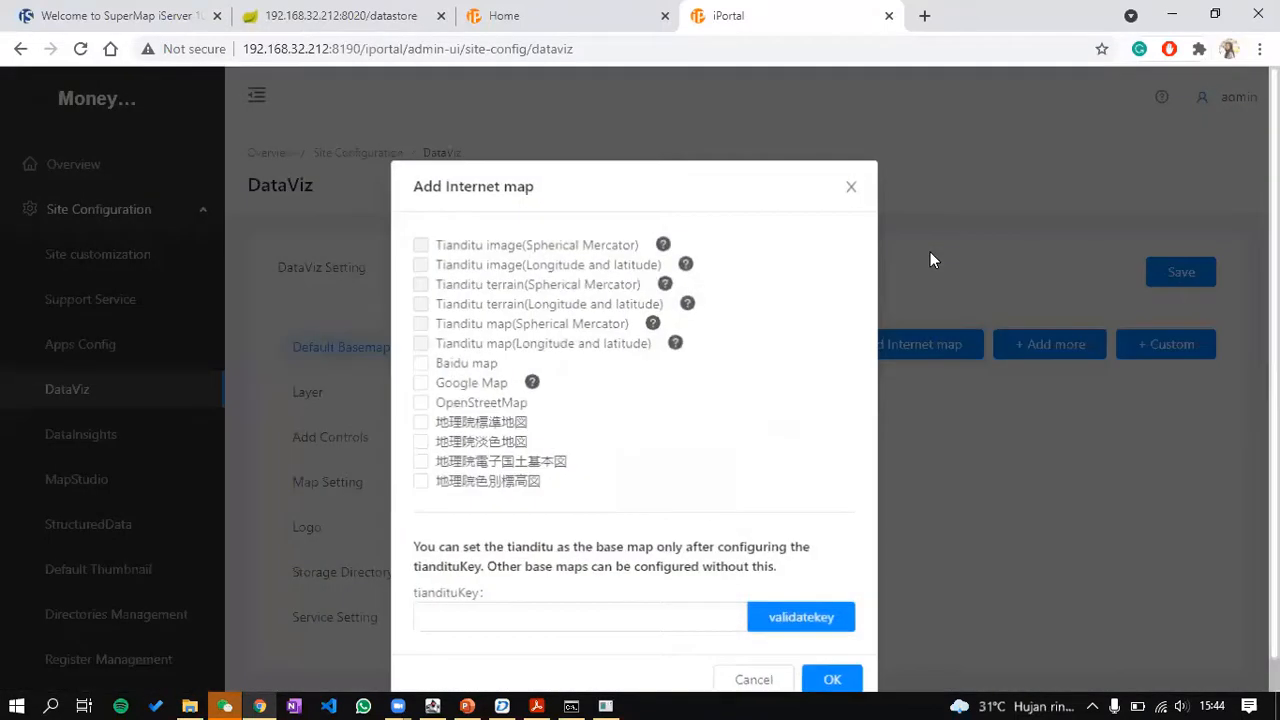
left_click(421, 403)
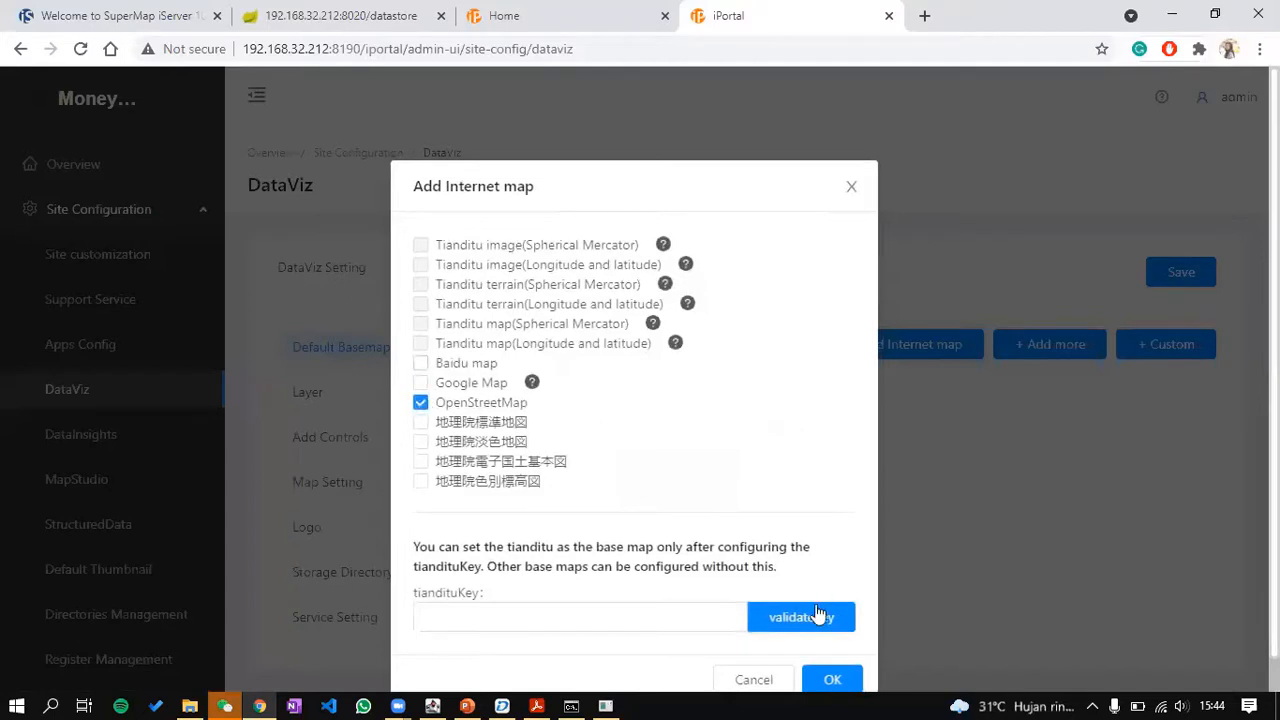
scroll(855, 480, "down", 1)
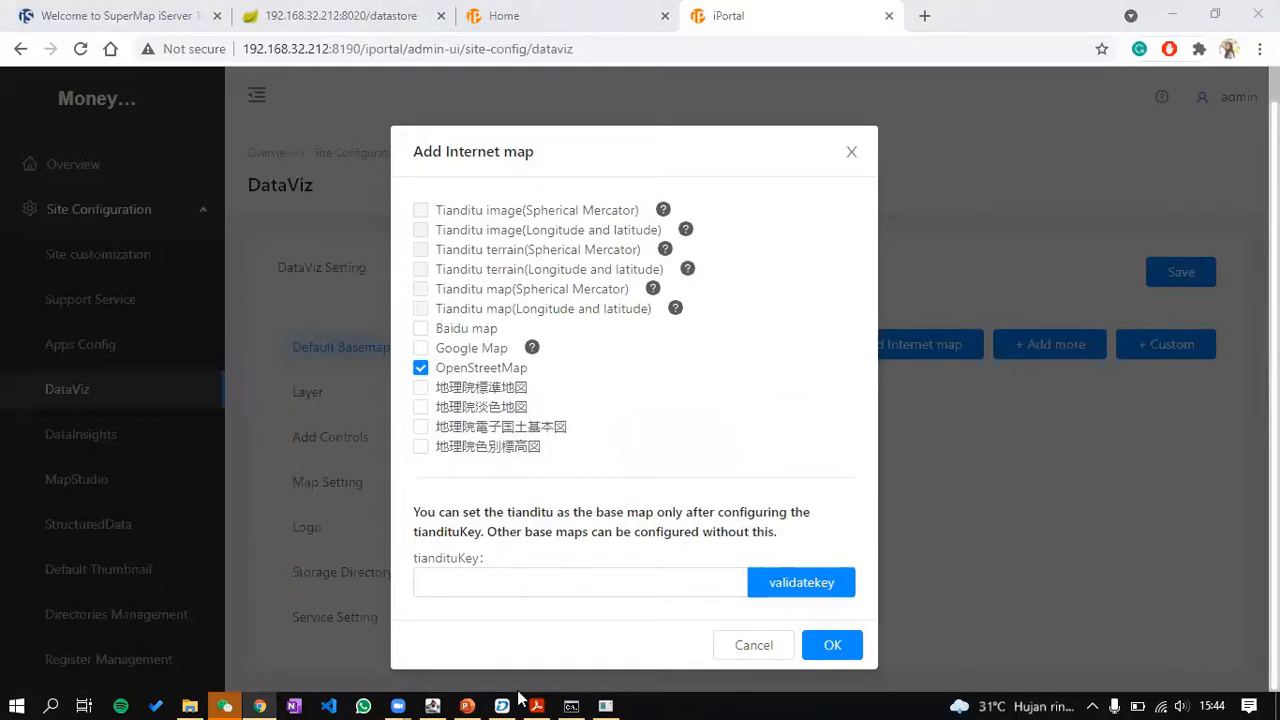
left_click(832, 644)
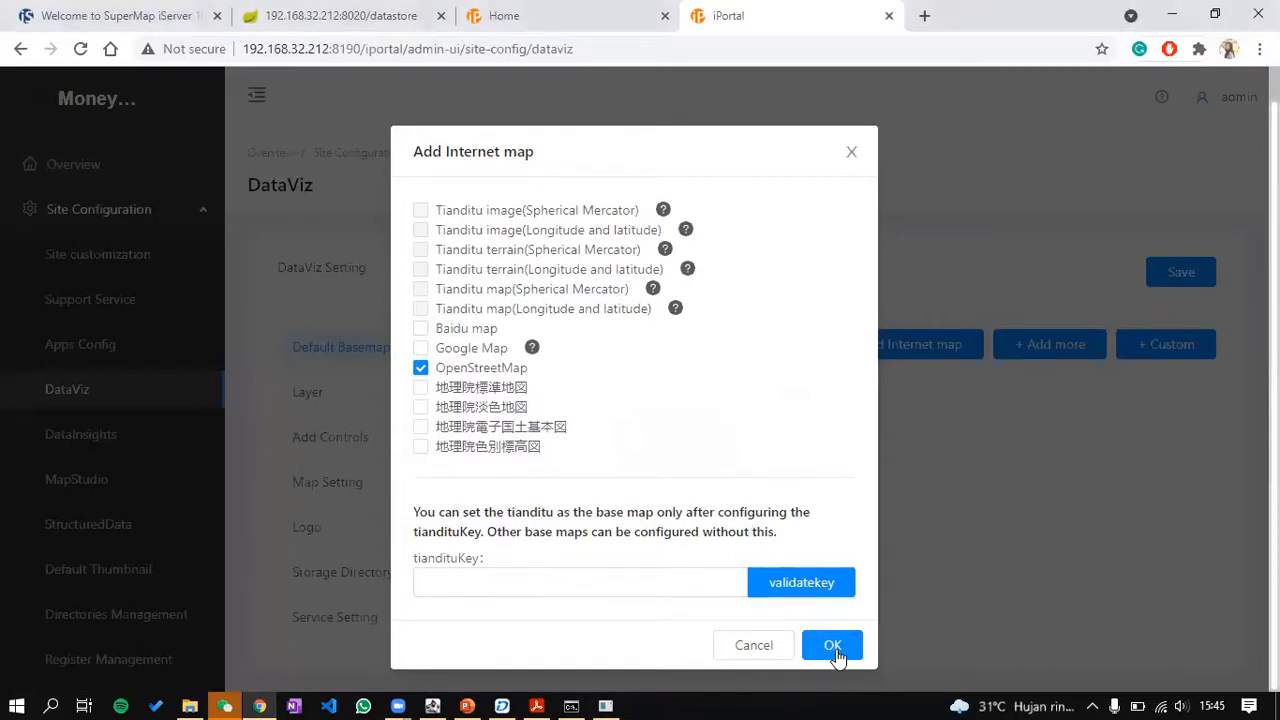
left_click_drag(968, 502, 685, 518)
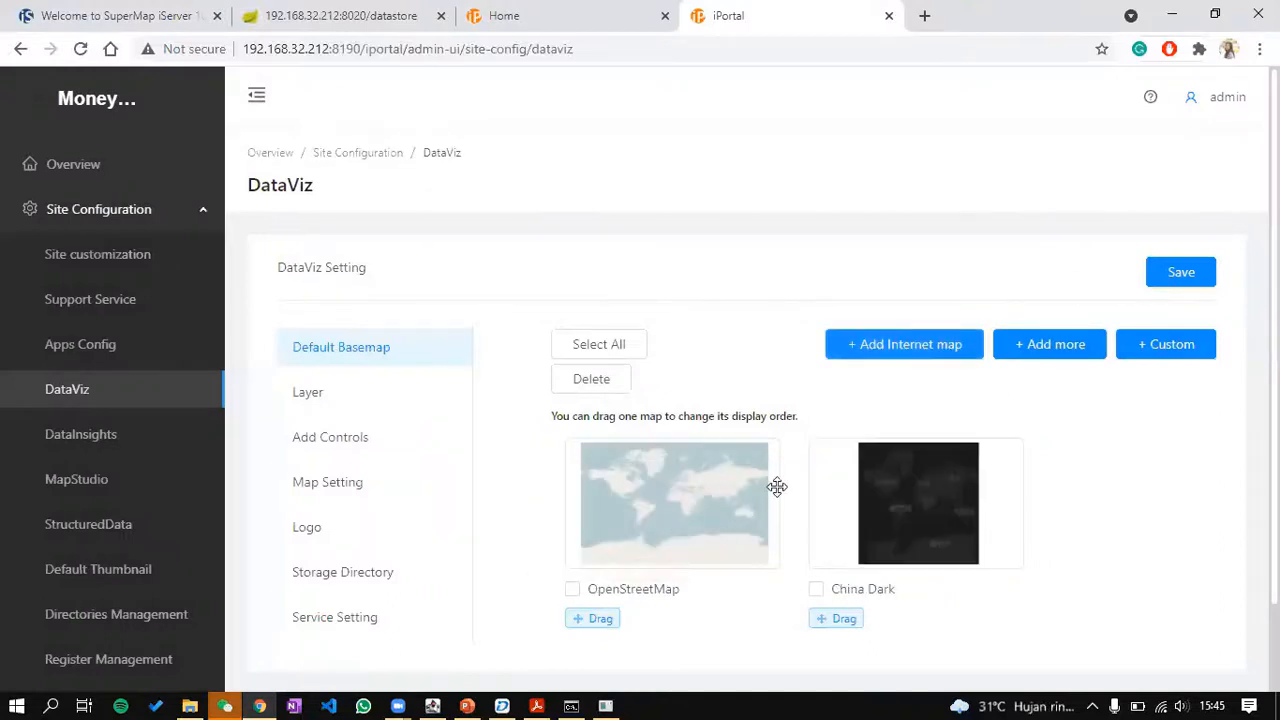
left_click(1200, 273)
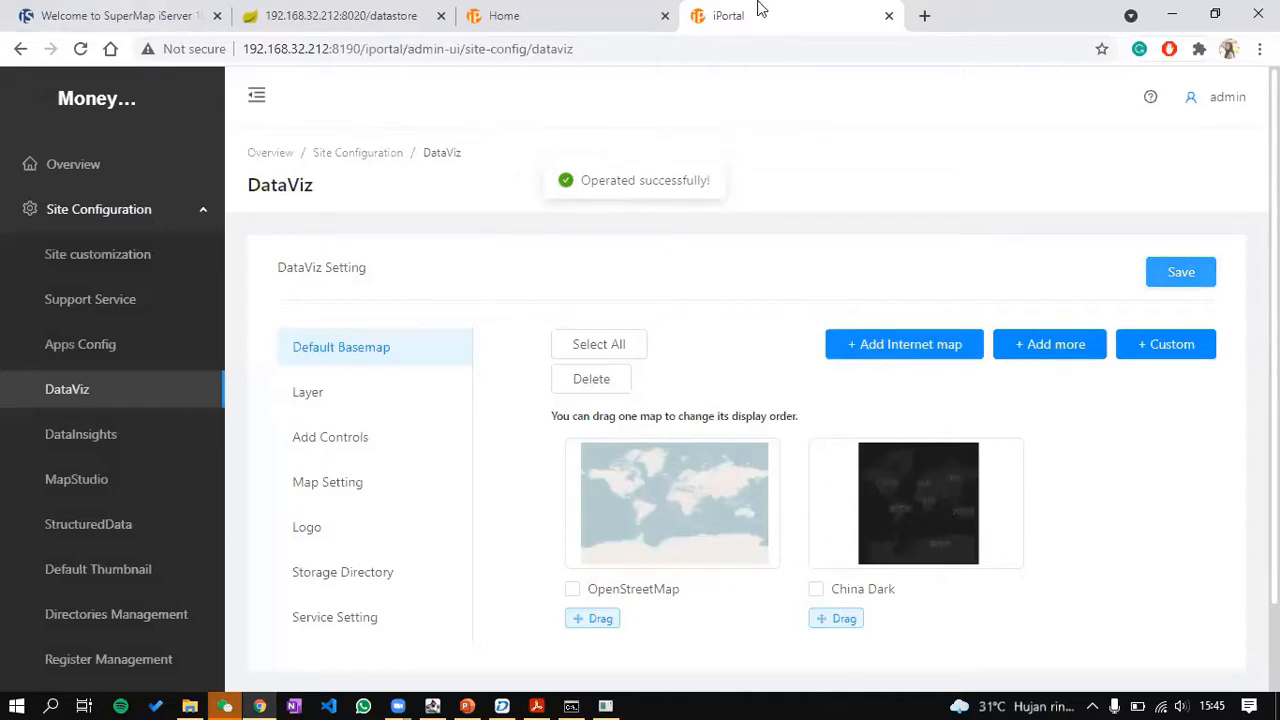
left_click(578, 12)
left_click(920, 668)
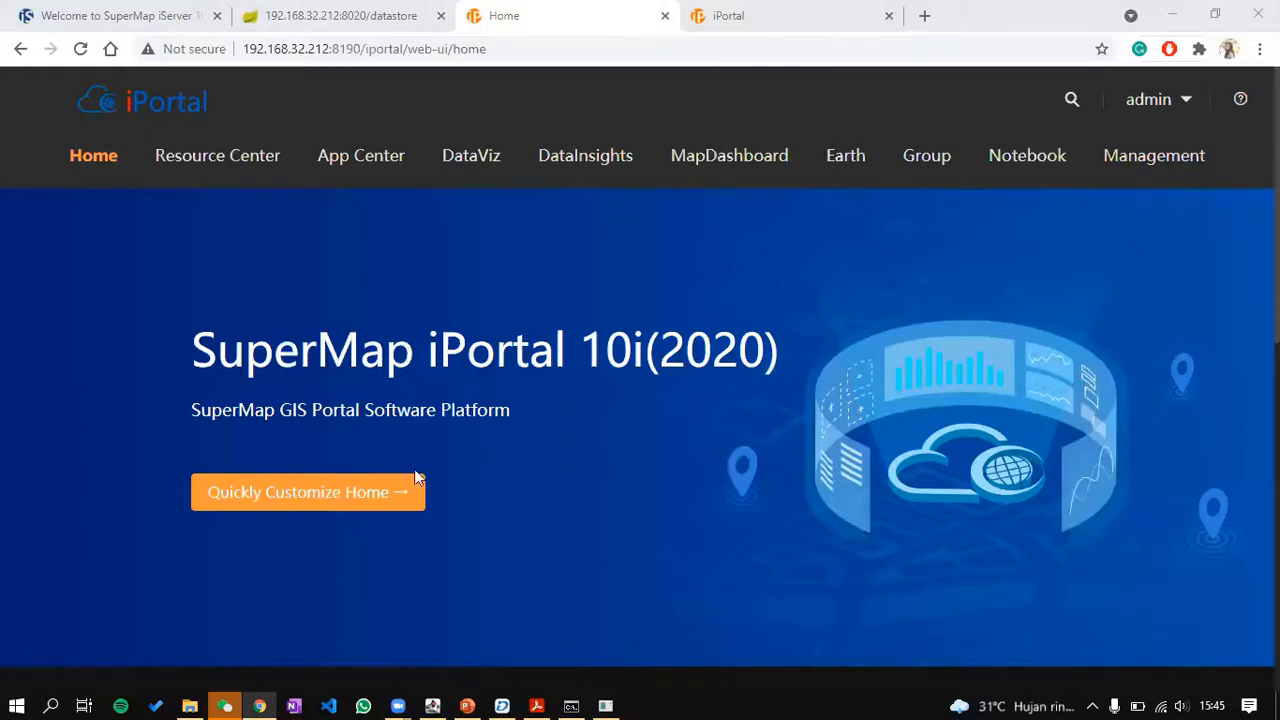
Step: In Layout Builder, upload a new banner background image
left_click(373, 483)
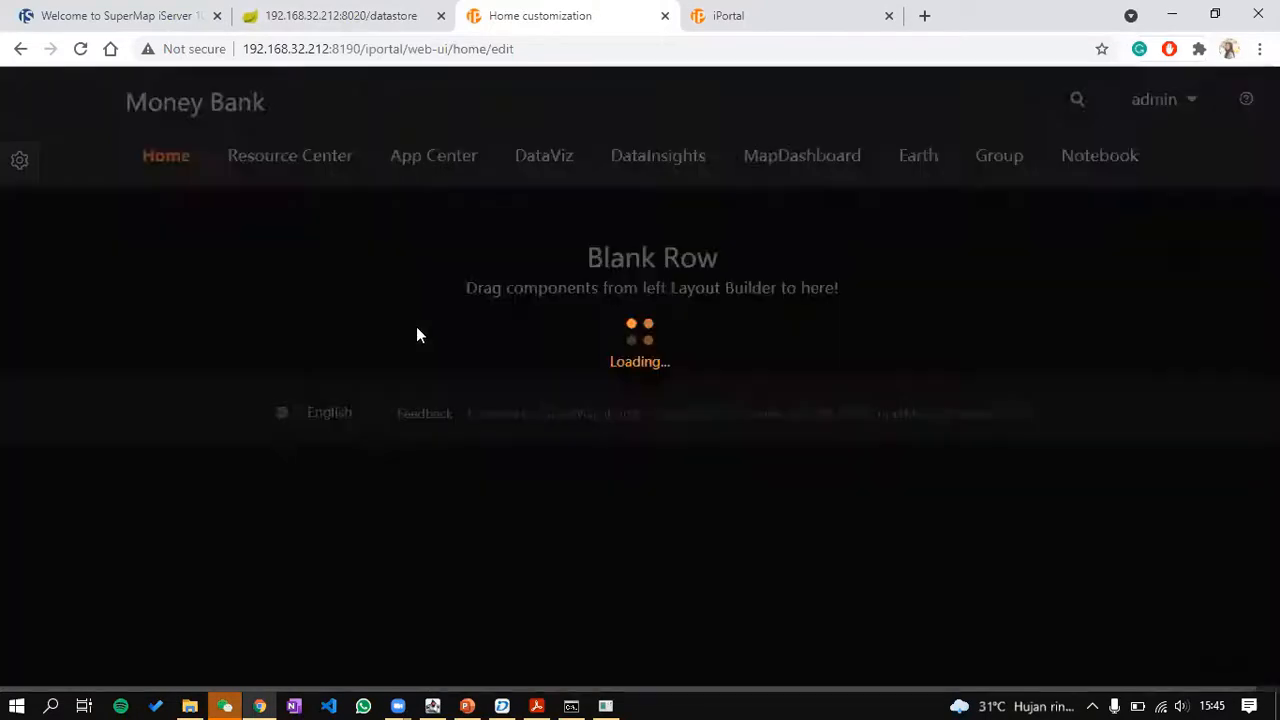
scroll(1188, 267, "down", 1)
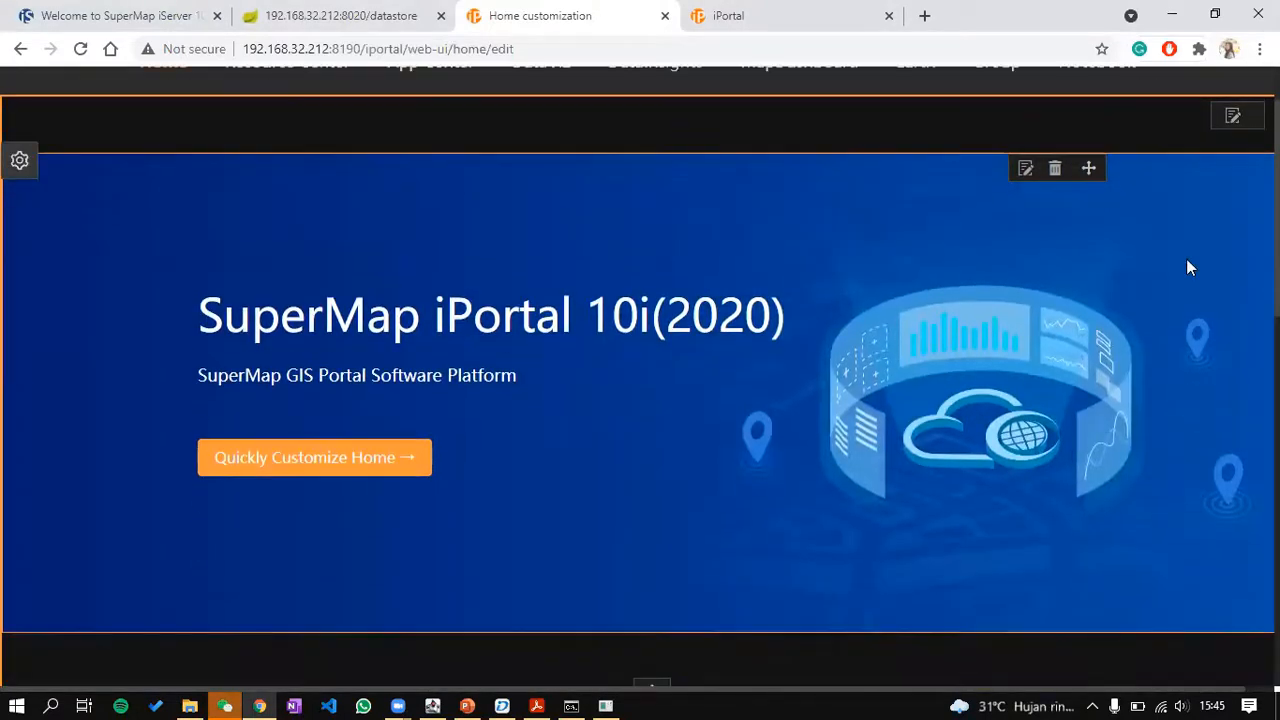
left_click(1025, 169)
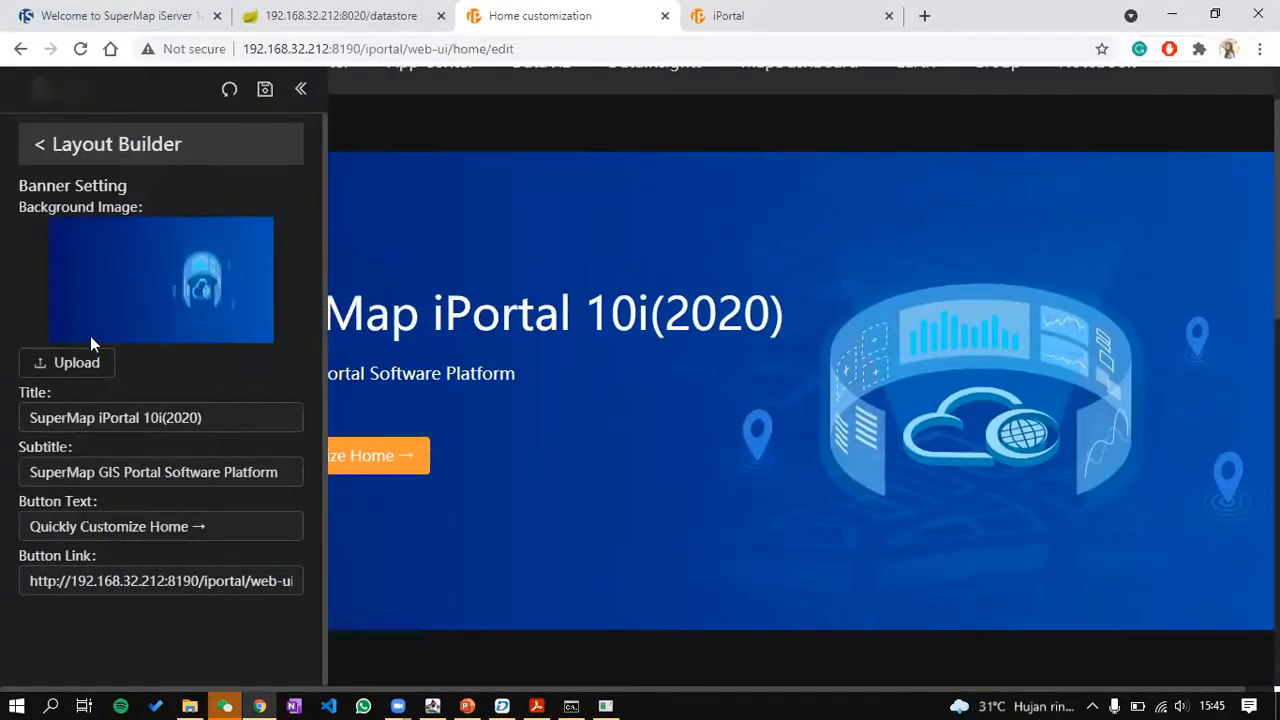
left_click(72, 360)
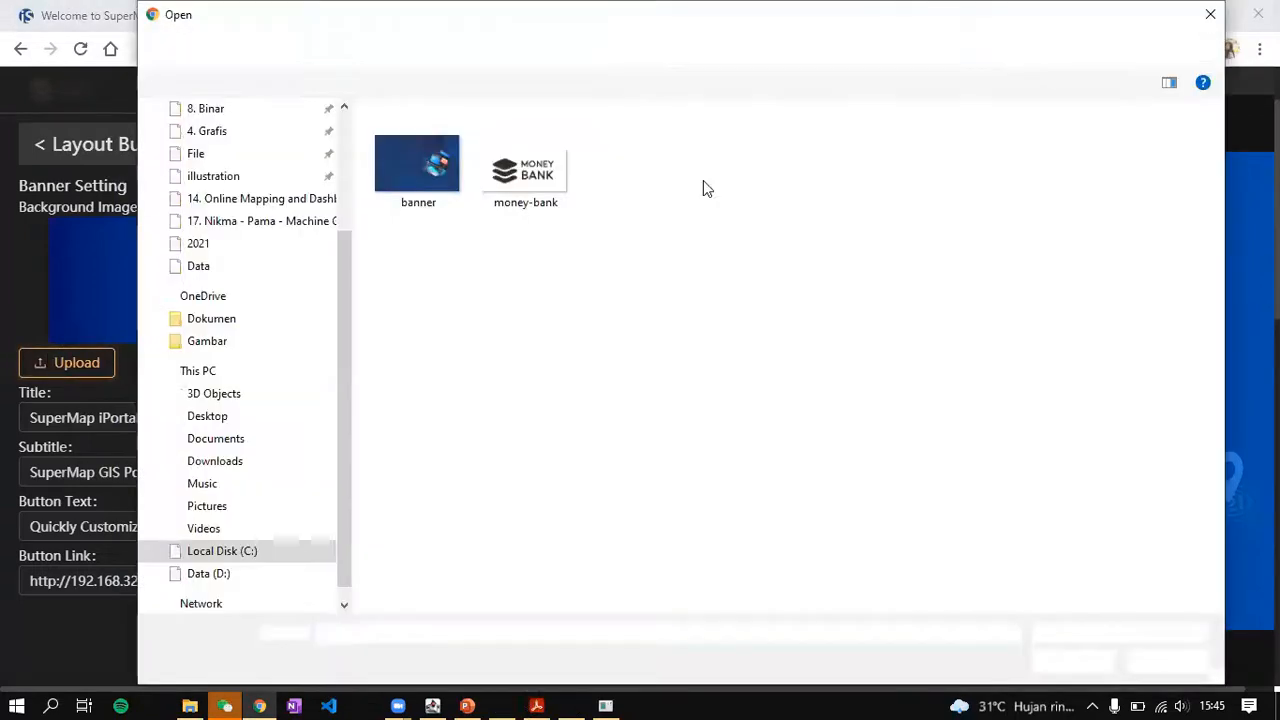
double_click(431, 165)
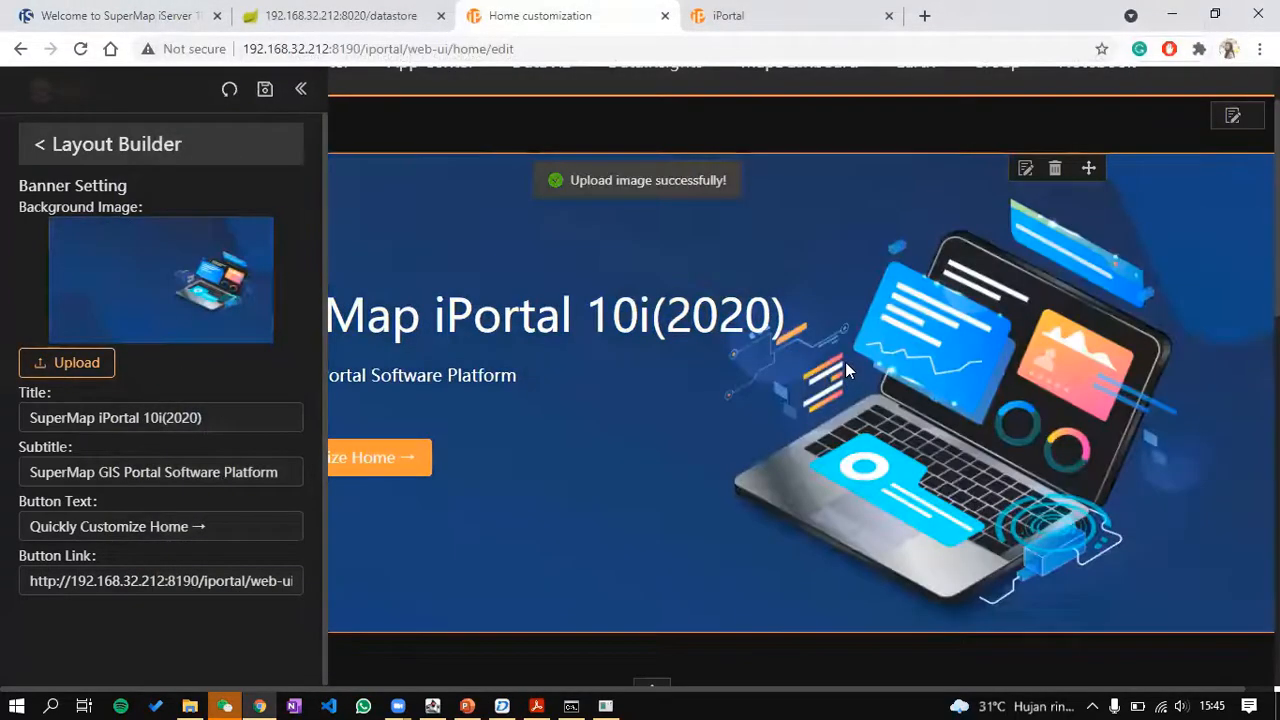
Step: Set banner title 'Bank Monitoring System', subtitle 'Moniton your progress everyday', button 'Map Dashboard'
left_click(215, 420)
key("ctrl+a")
type("Bank Monitoring S")
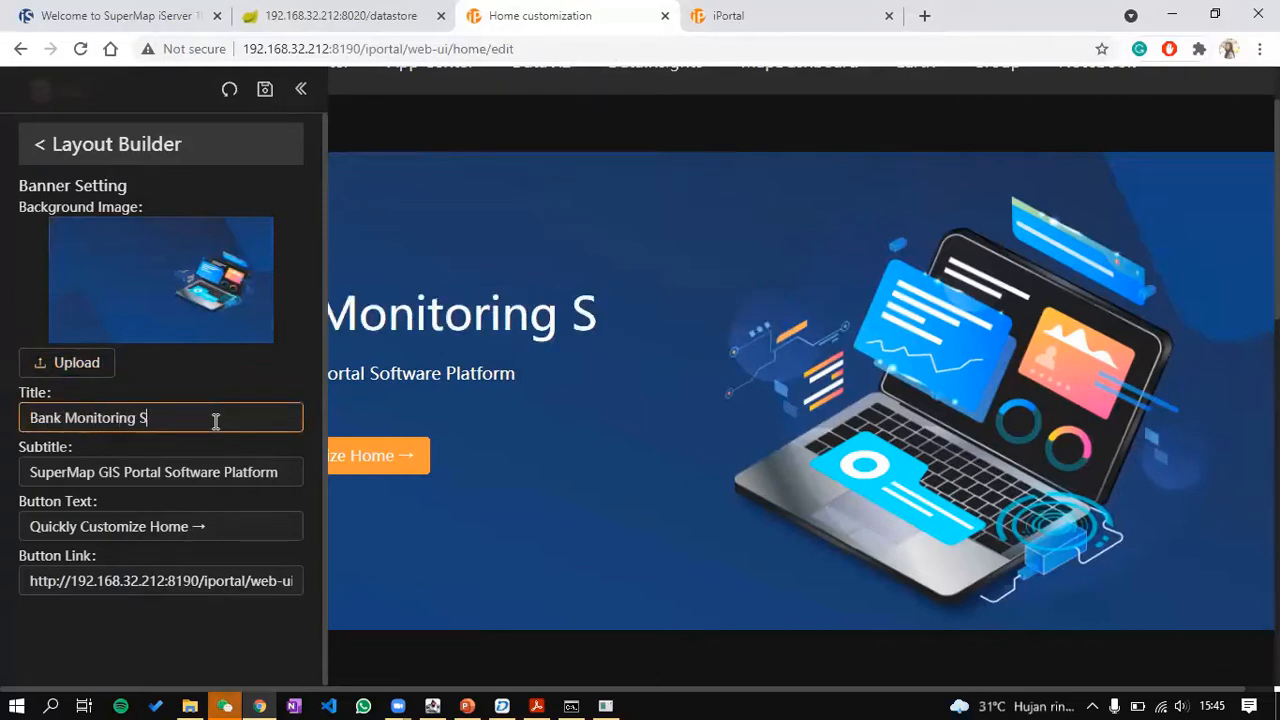
type("ystem")
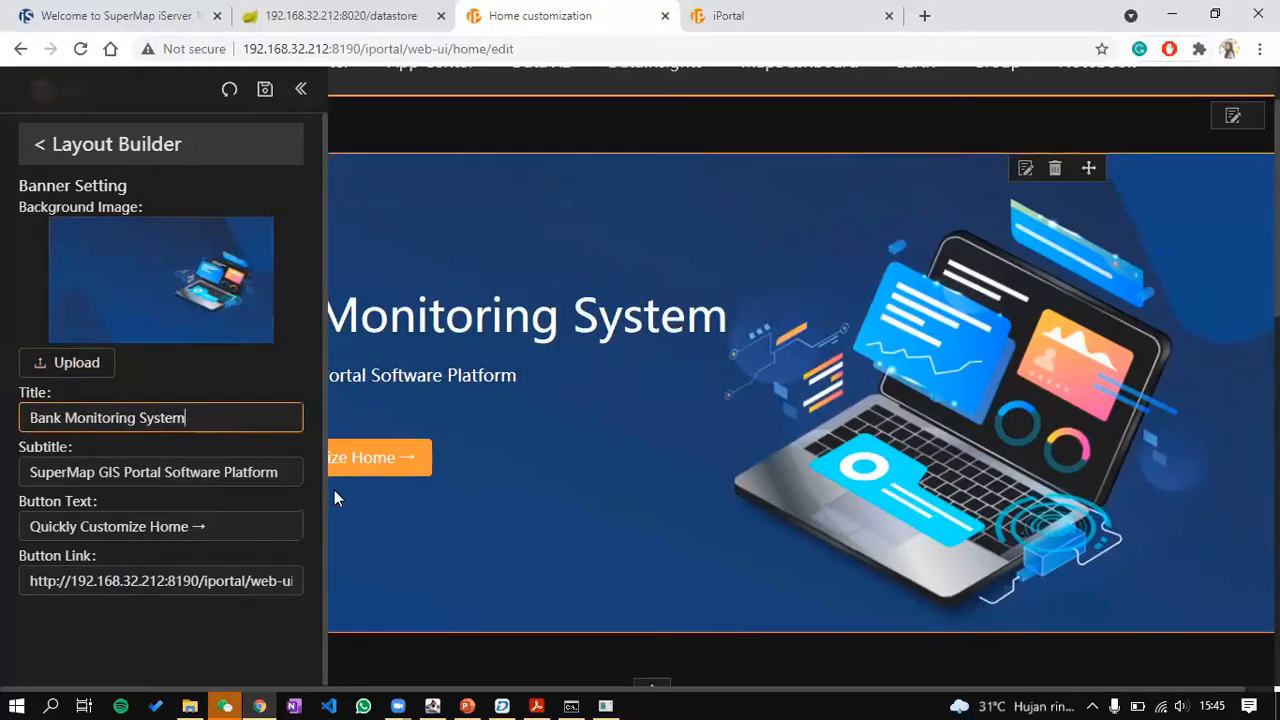
left_click_drag(299, 471, 6, 503)
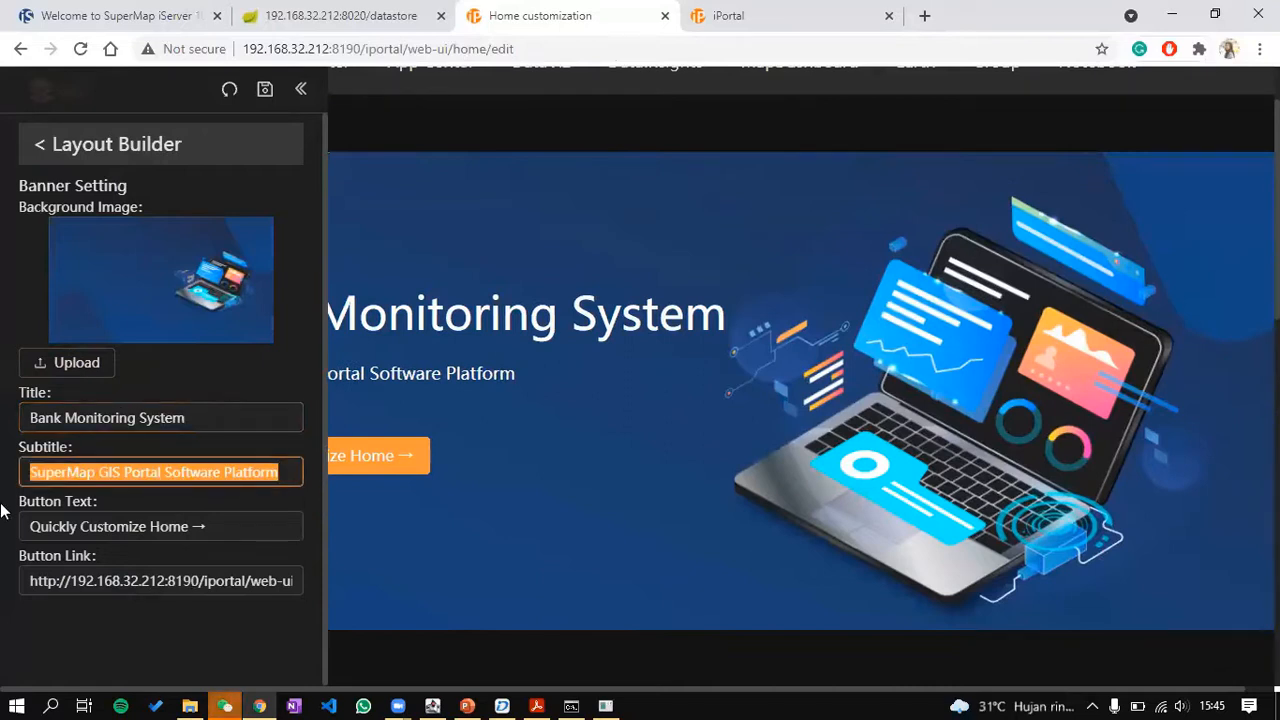
type("Moniton")
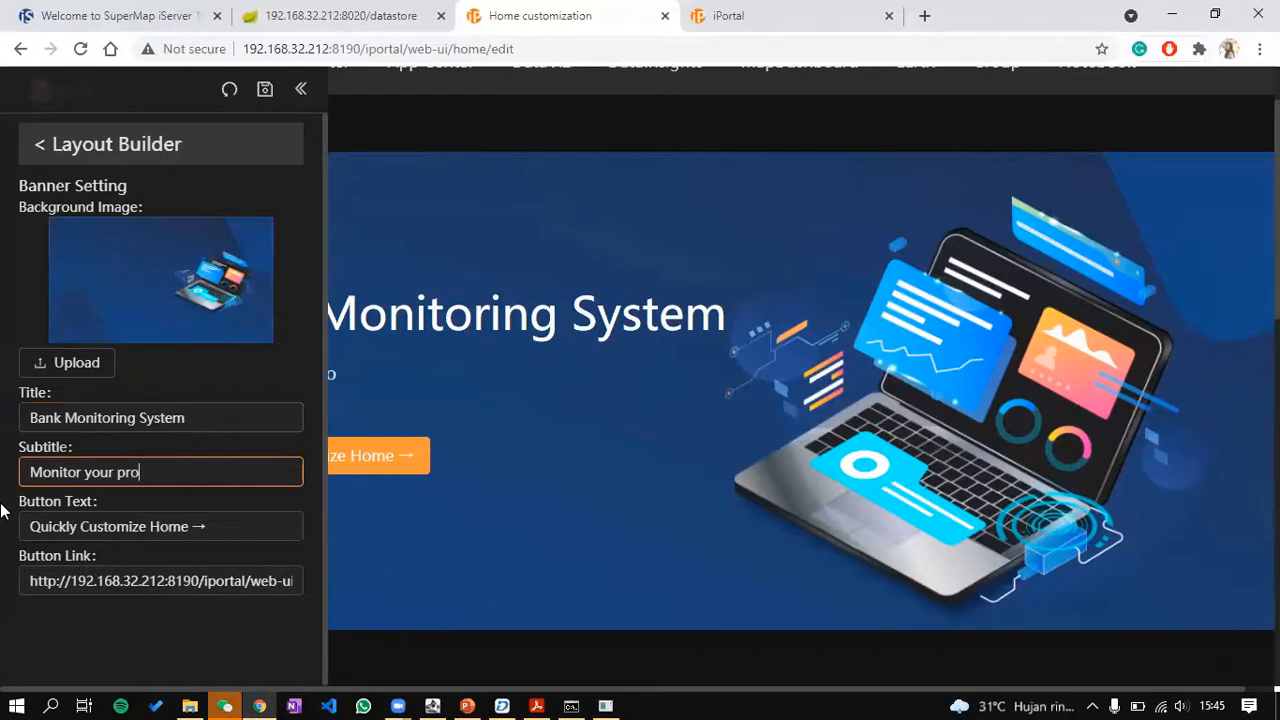
type(" your progress everyday")
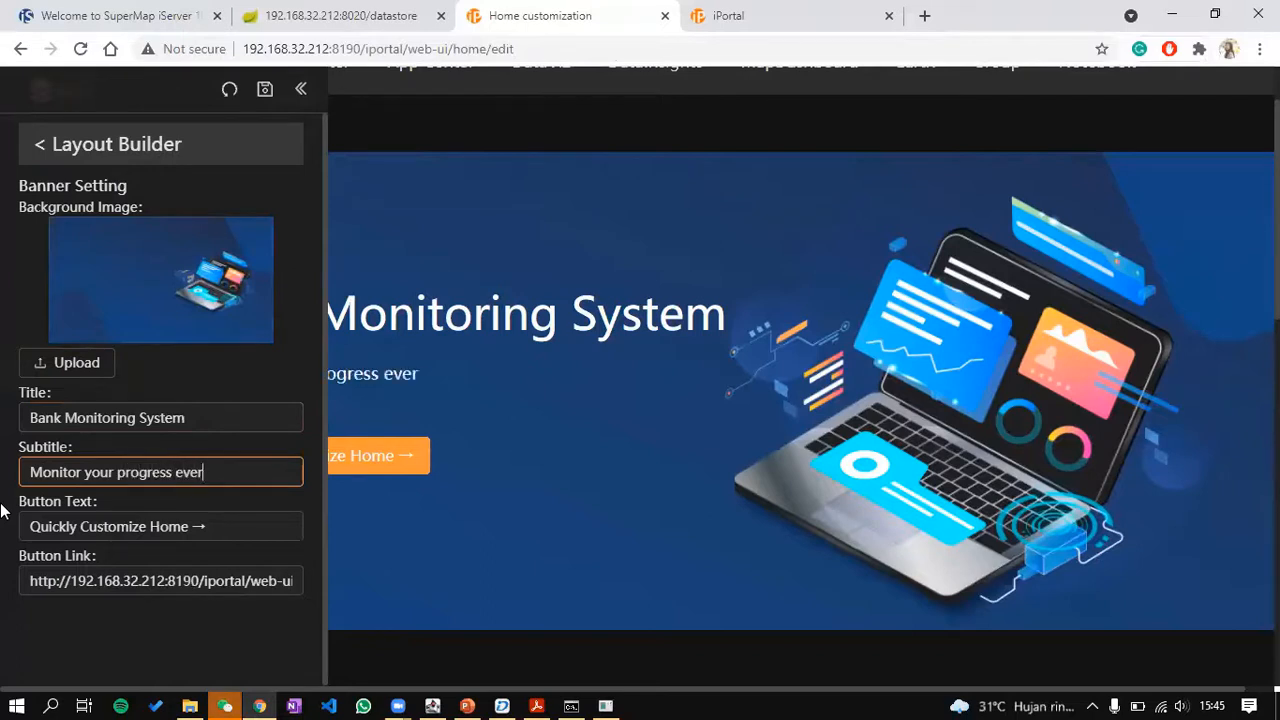
triple_click(150, 516)
type("Map Dashboard")
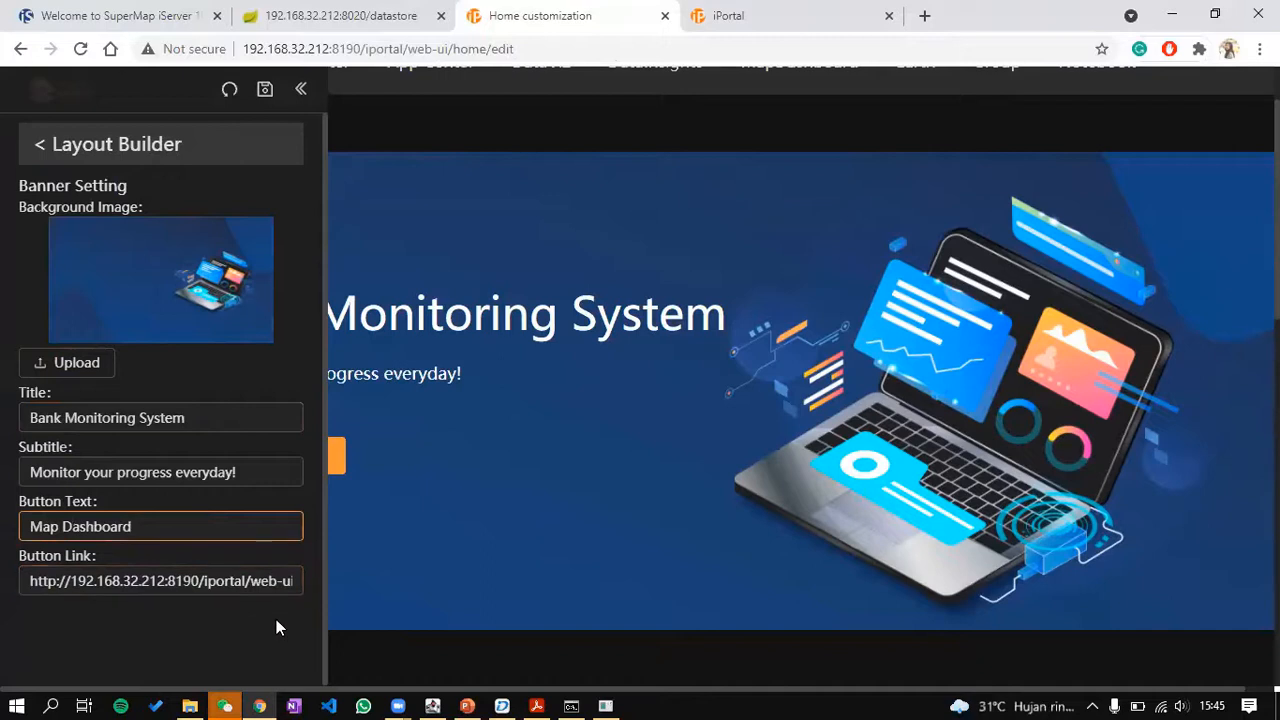
Step: Save the banner settings, close the panel, and return to the management console
scroll(276, 627, "down", 1)
left_click(265, 92)
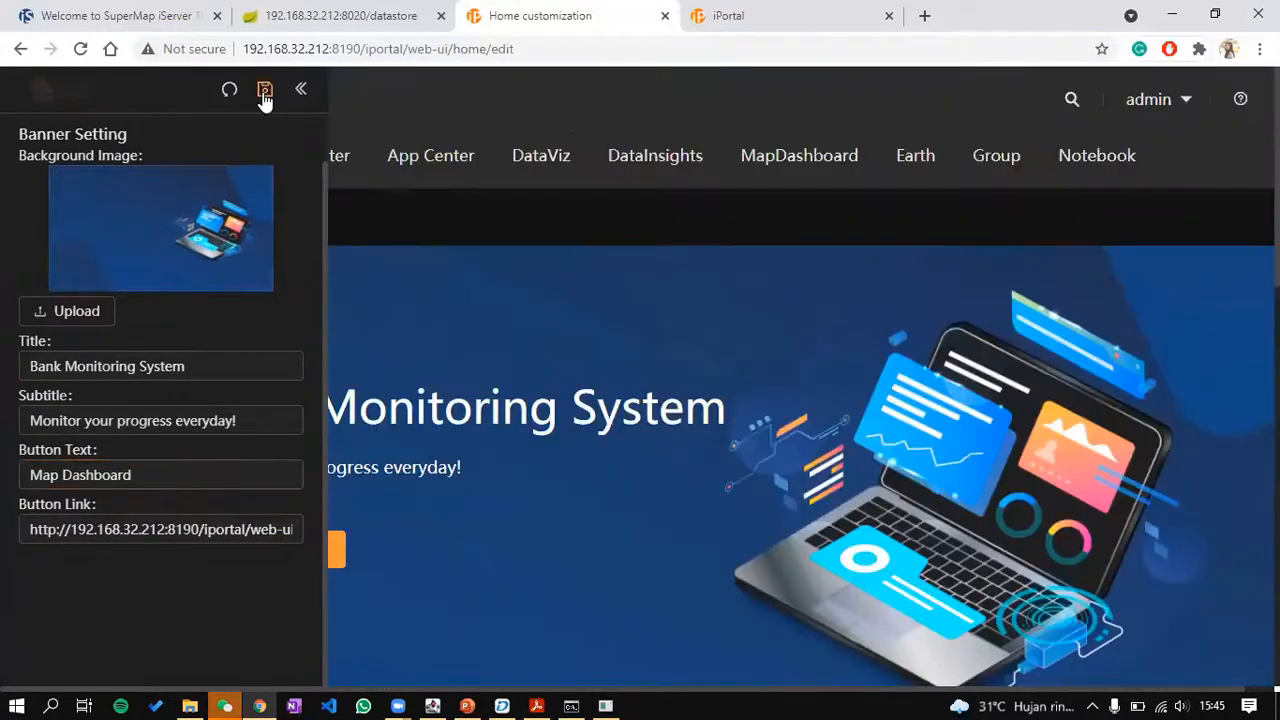
left_click(300, 89)
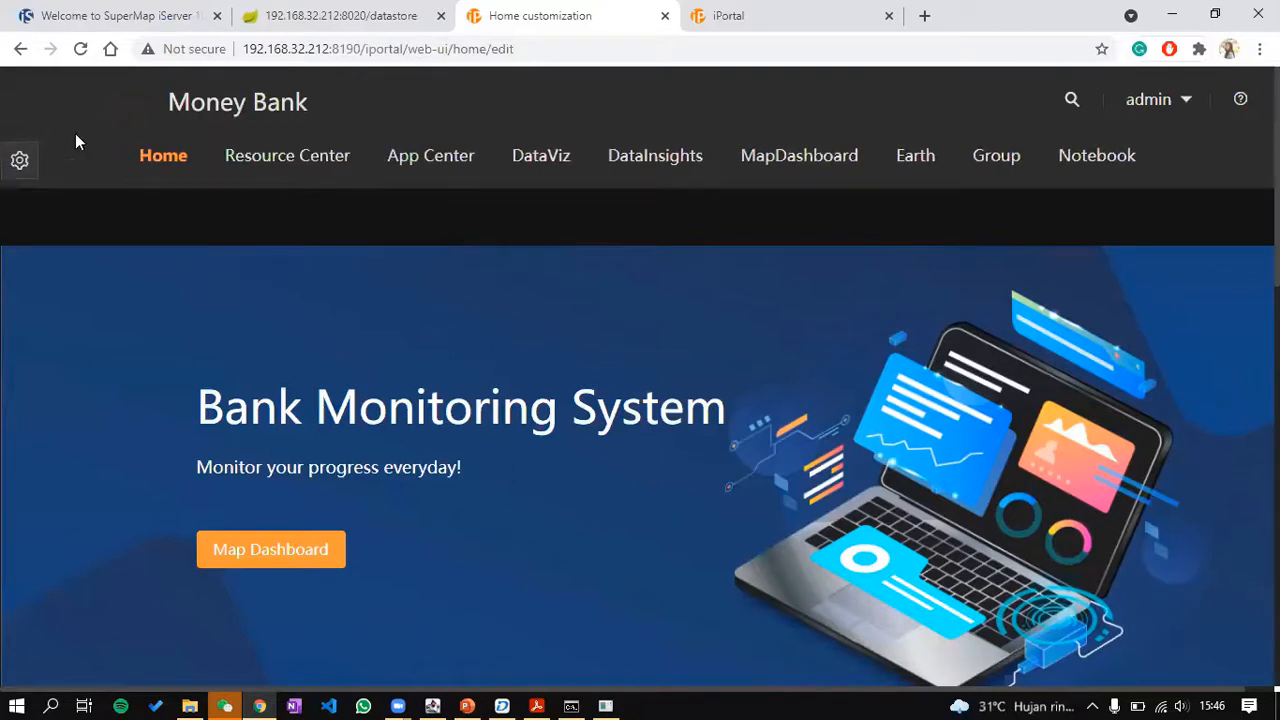
left_click(745, 12)
scroll(810, 287, "down", 1)
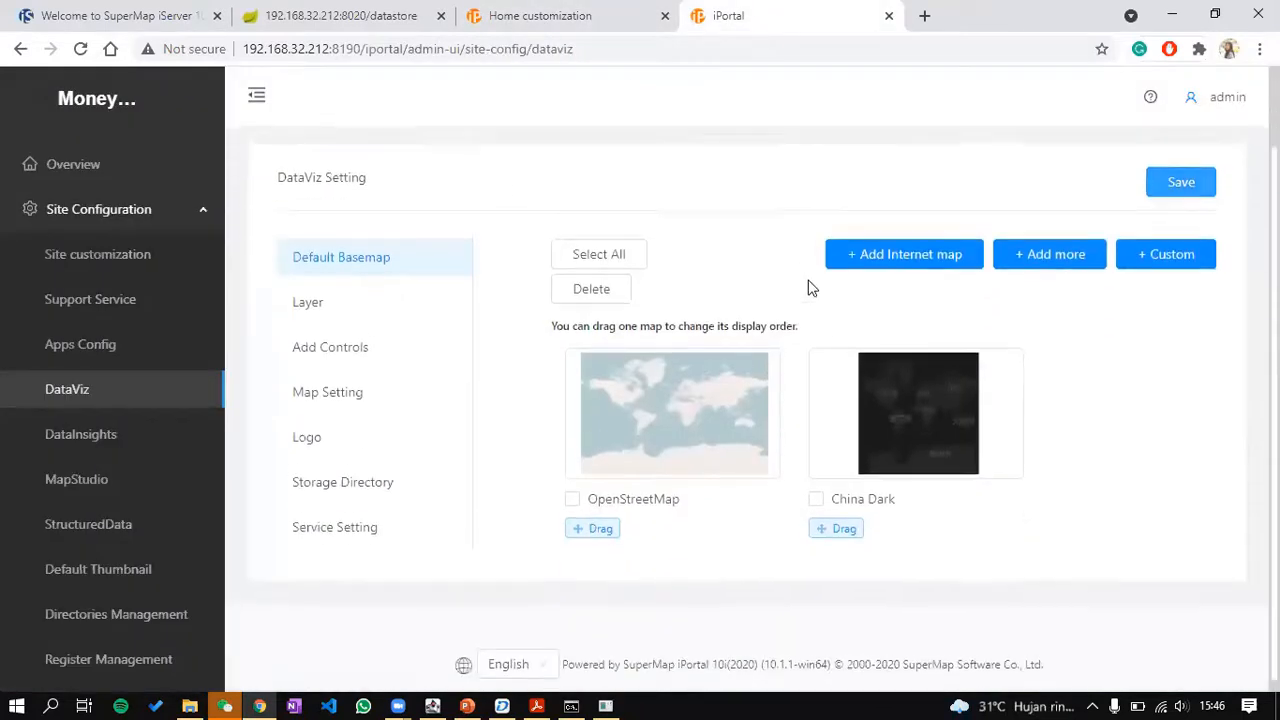
Step: Pin Blue Theme as the default in Theme Manage, replacing Dark Orange Theme
left_click(137, 254)
left_click(345, 452)
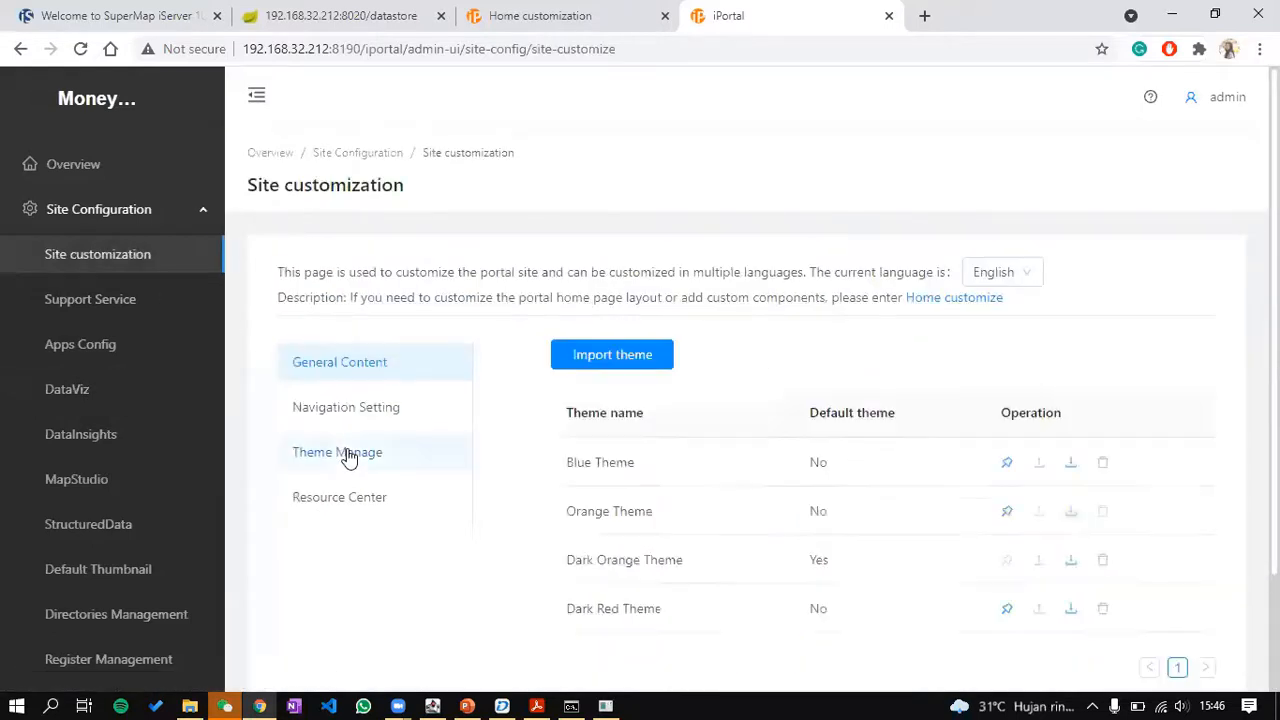
scroll(946, 437, "down", 1)
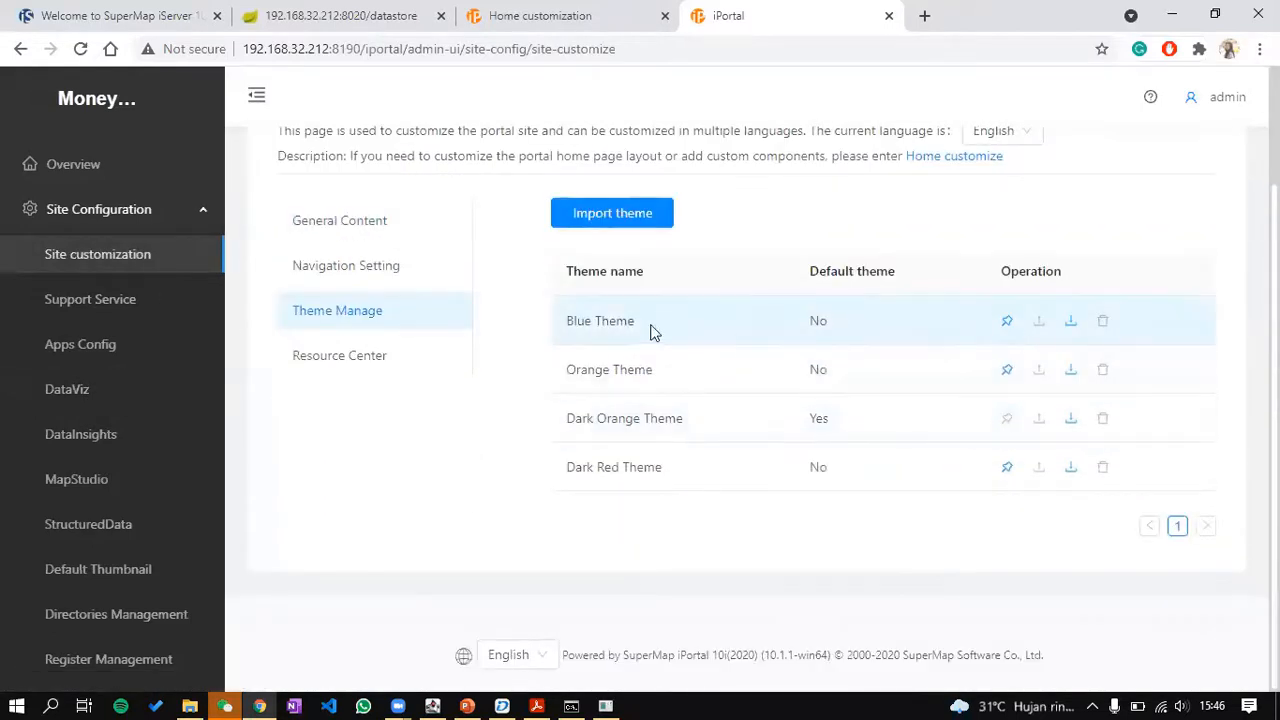
left_click(1007, 321)
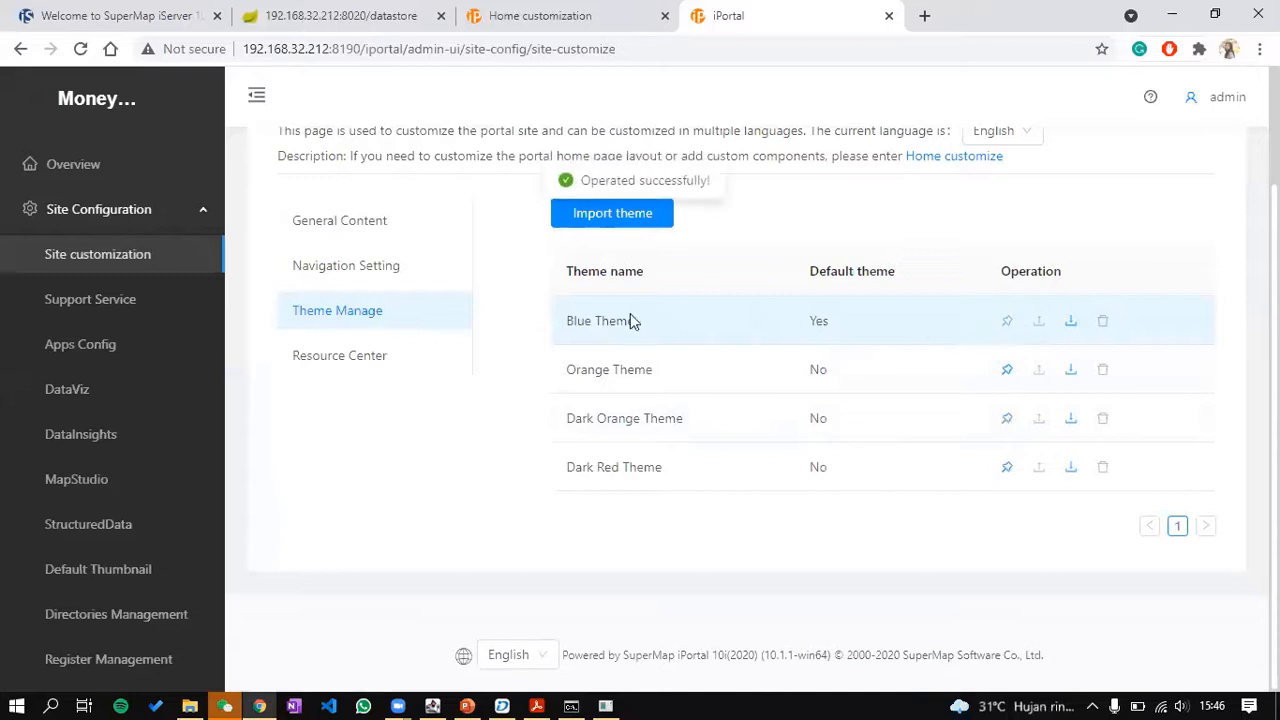
left_click(606, 8)
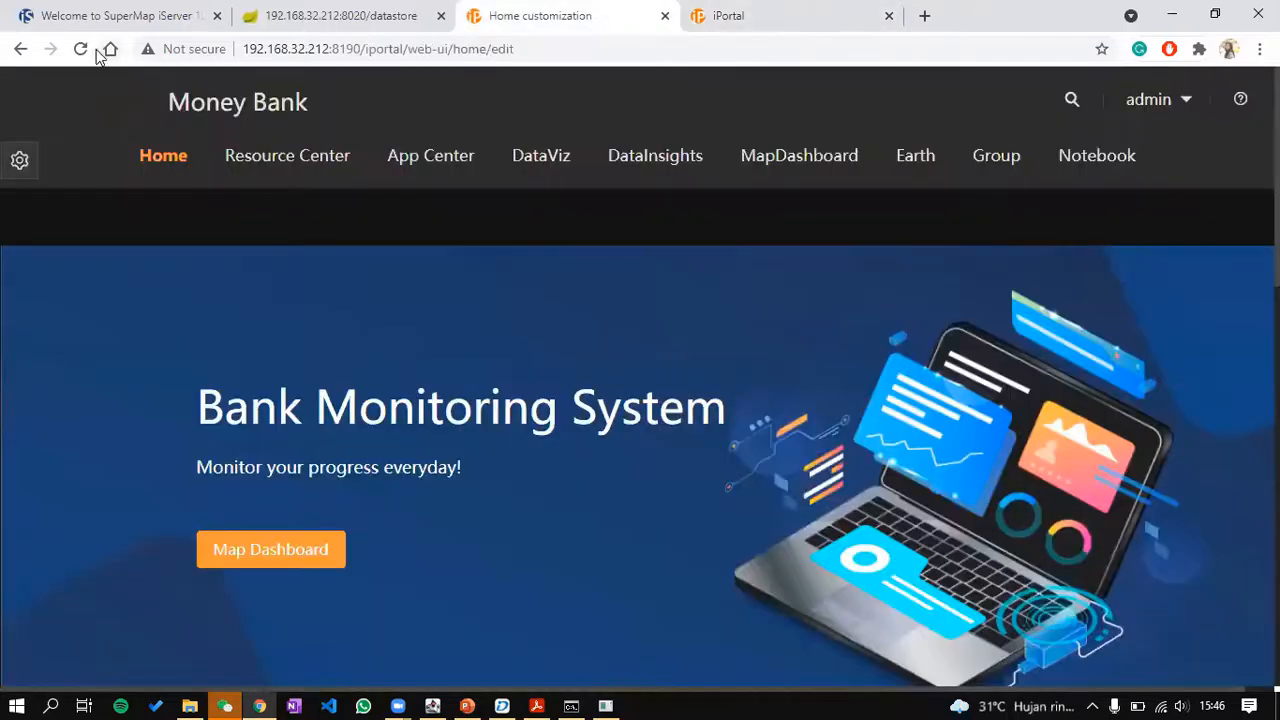
Step: Reload the home editor, review the Map shortcut card and Hot Resources, then reload again
left_click(80, 49)
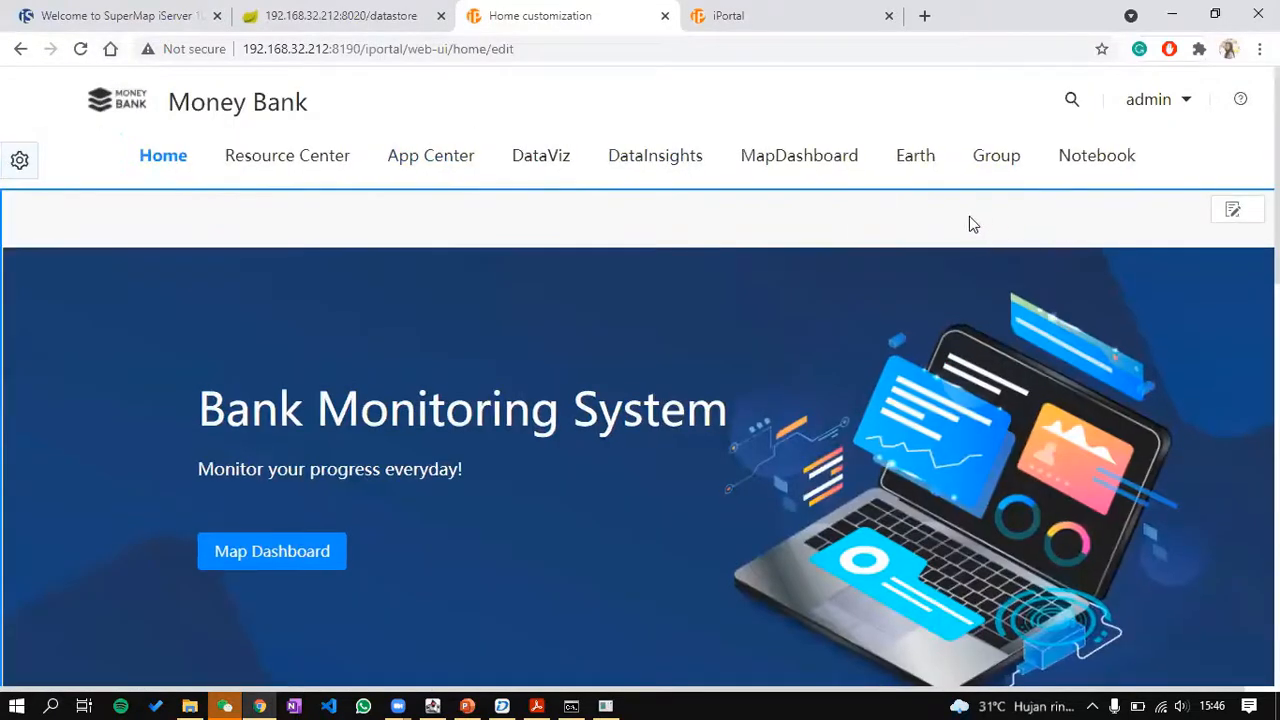
scroll(894, 321, "down", 5)
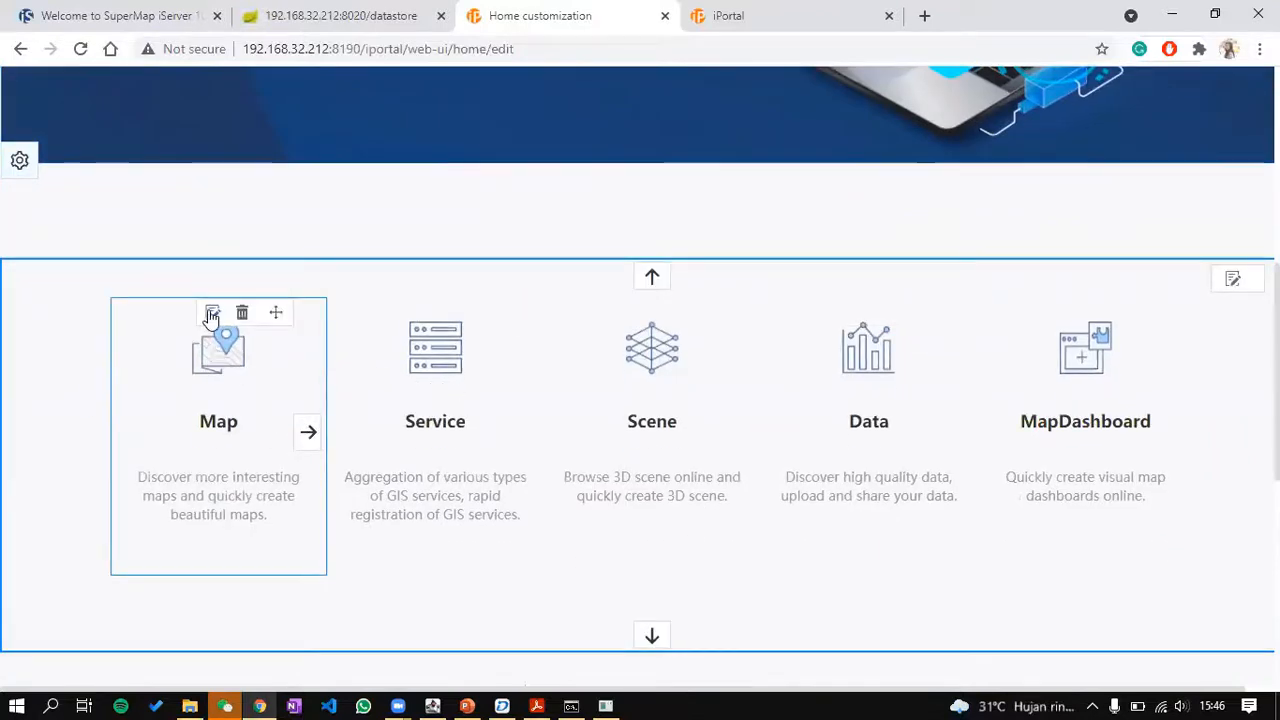
left_click(212, 312)
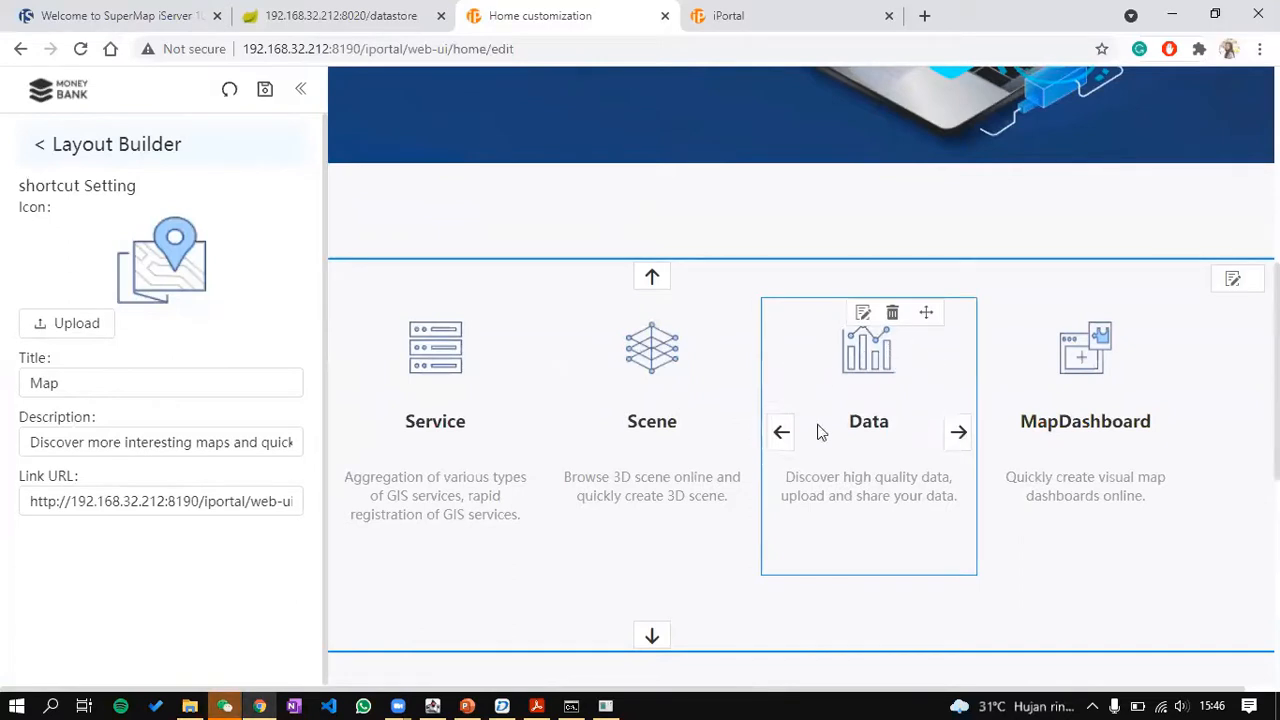
left_click(301, 89)
scroll(629, 343, "down", 6)
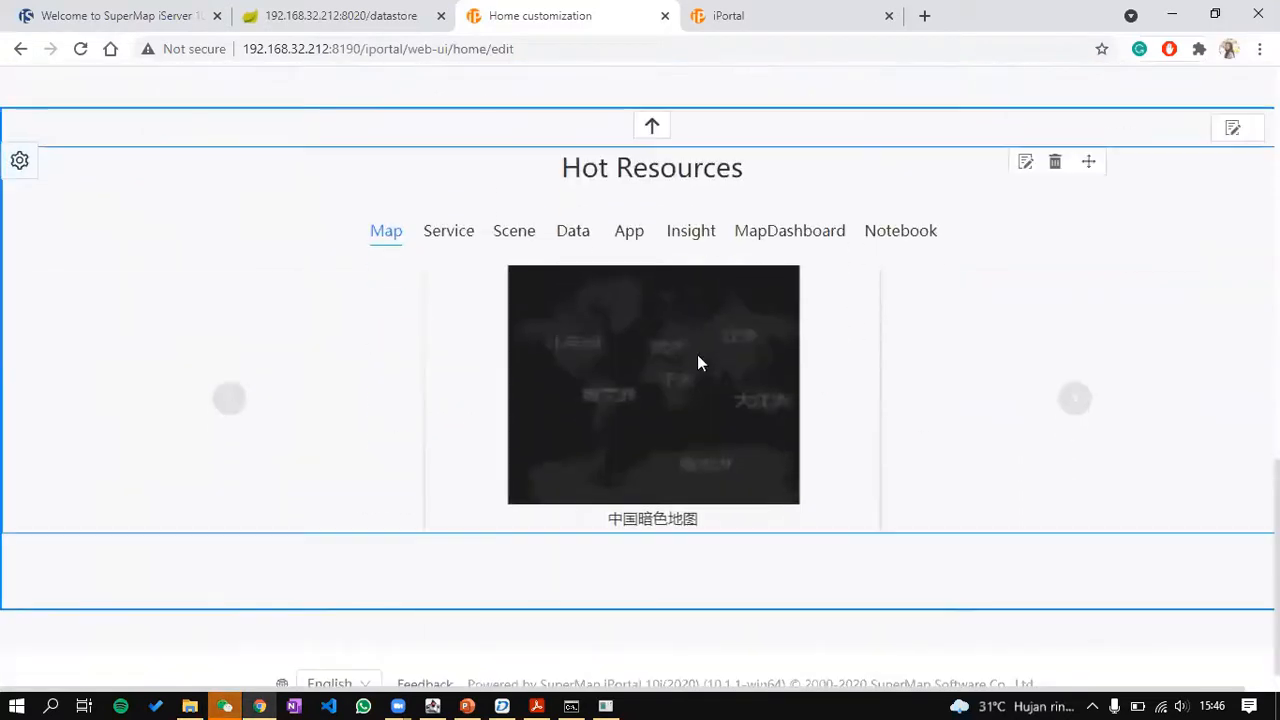
scroll(669, 281, "down", 1)
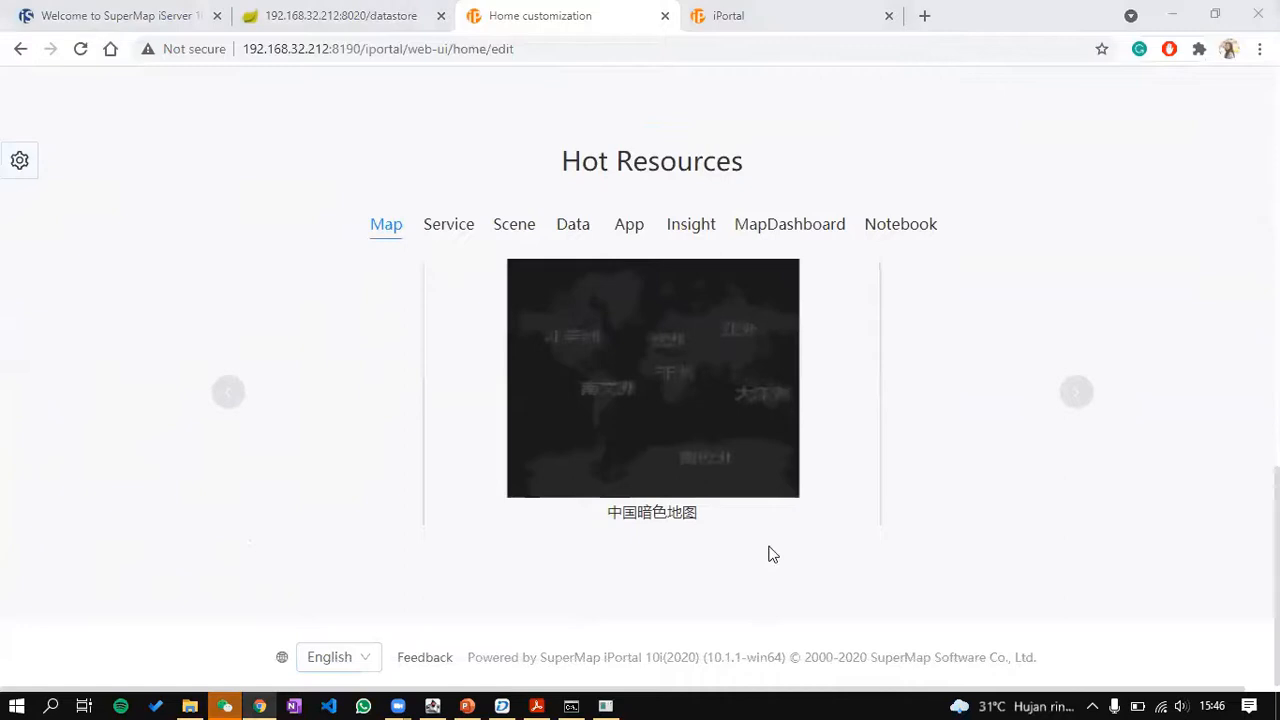
scroll(521, 497, "up", 10)
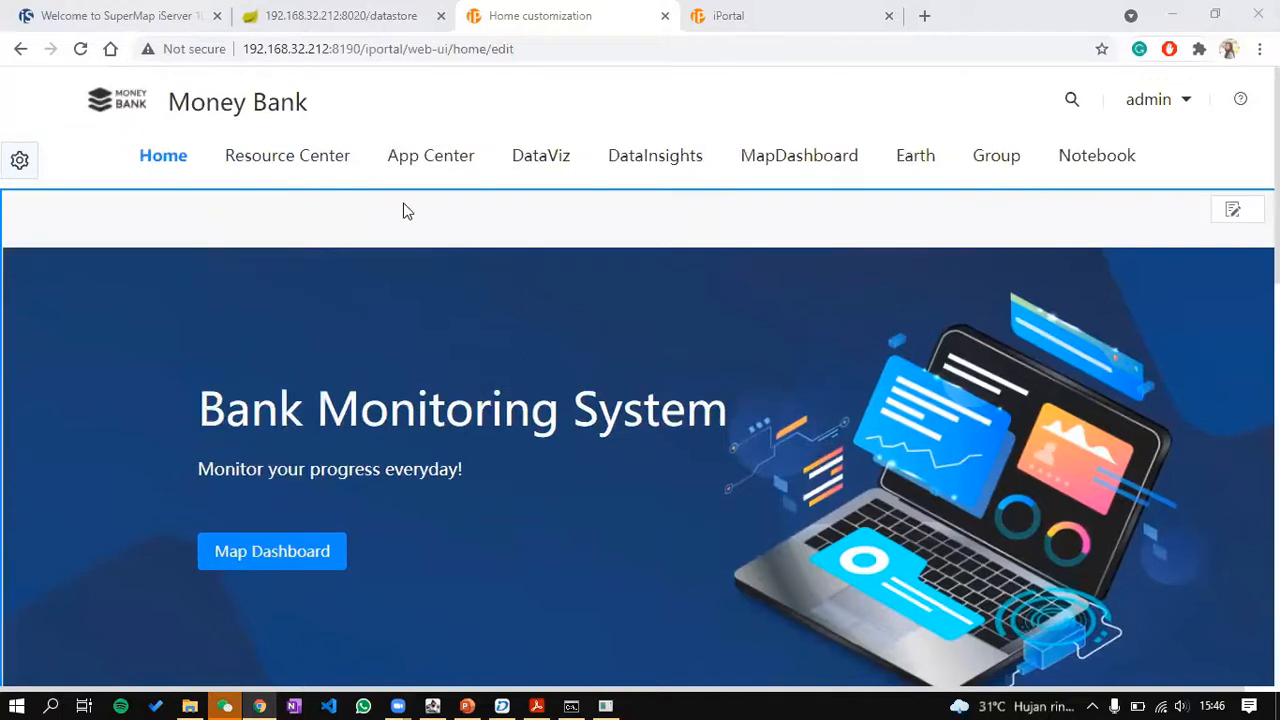
left_click(80, 49)
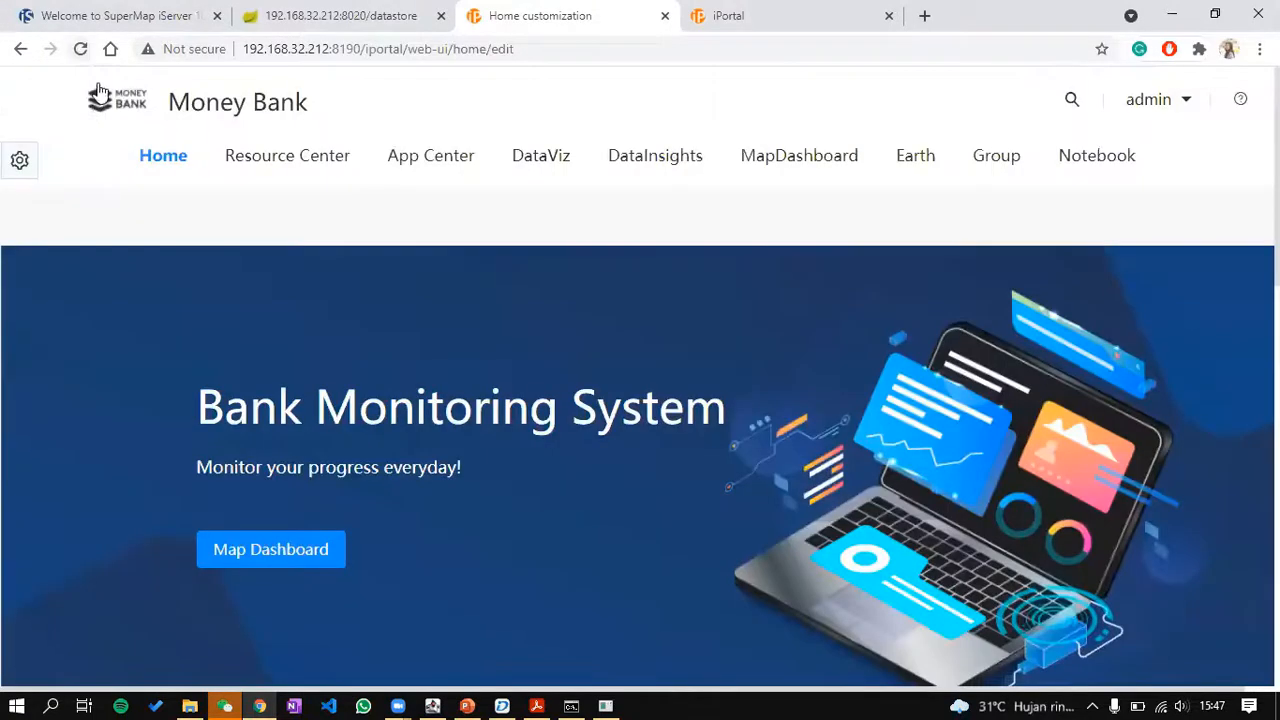
Step: Go to the live Money Bank home page and list Resource Center Data (0 items)
left_click(100, 108)
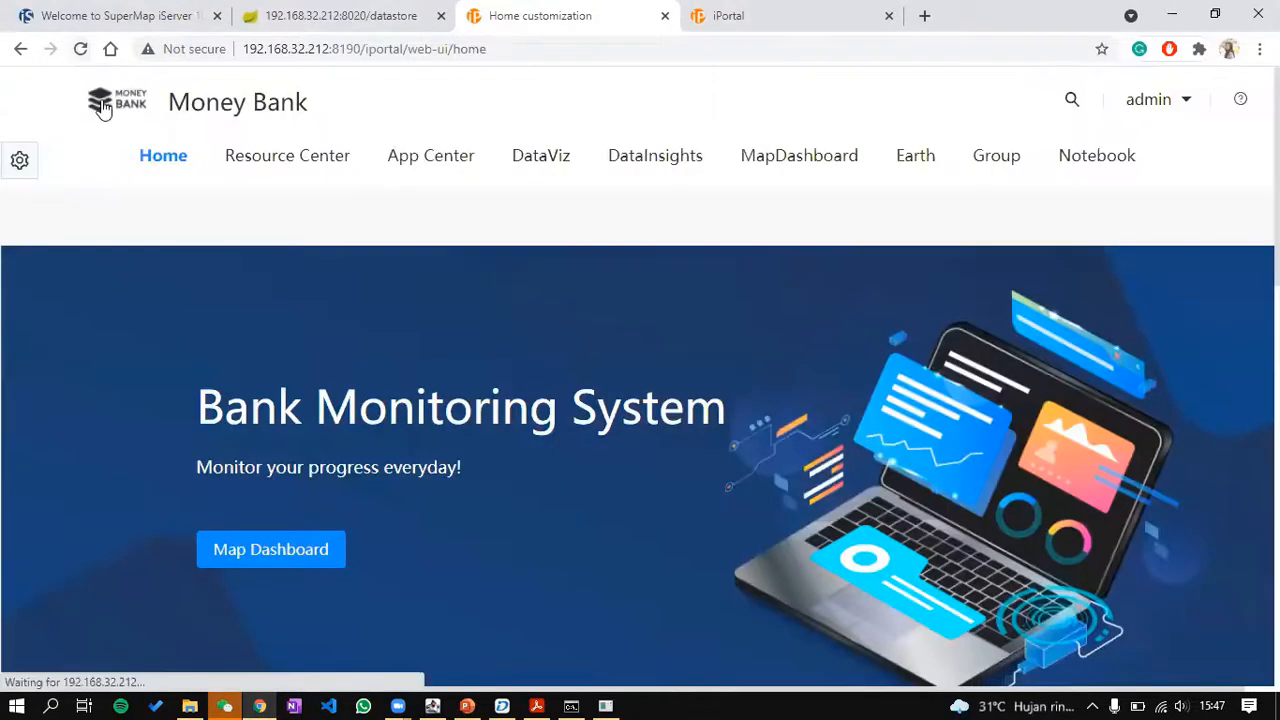
scroll(373, 276, "down", 1)
scroll(384, 258, "up", 1)
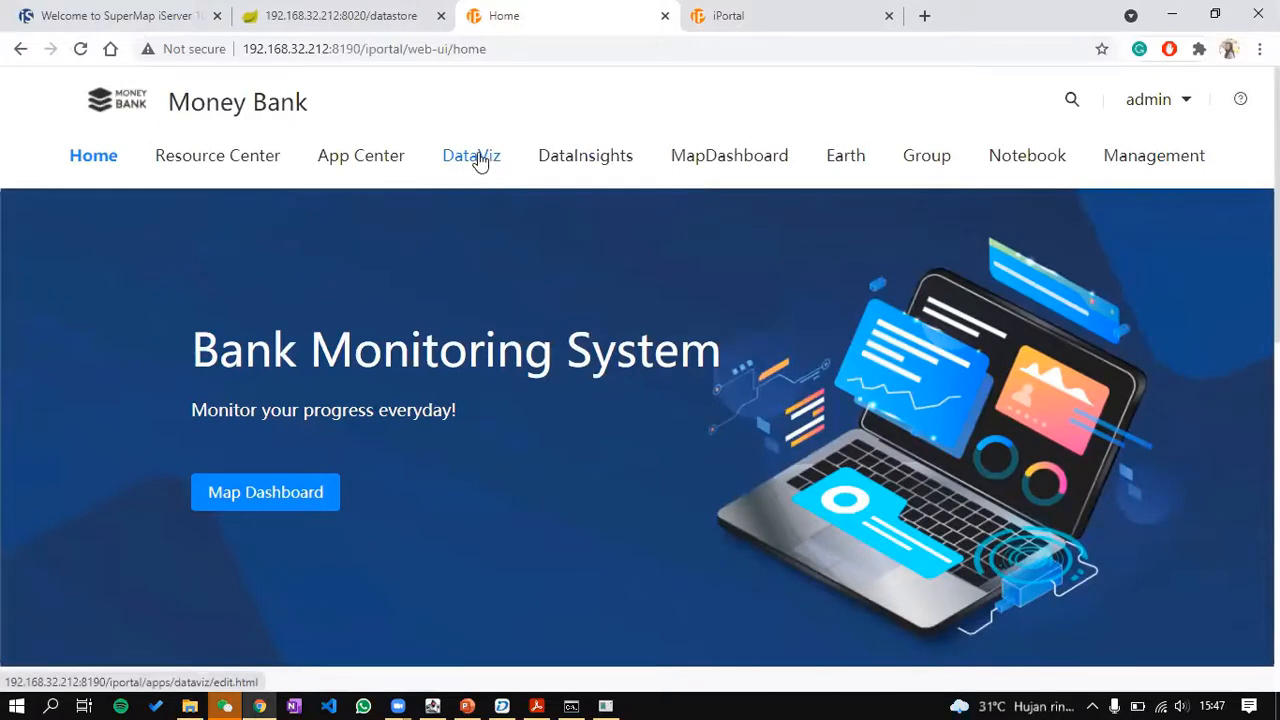
mouse_move(245, 150)
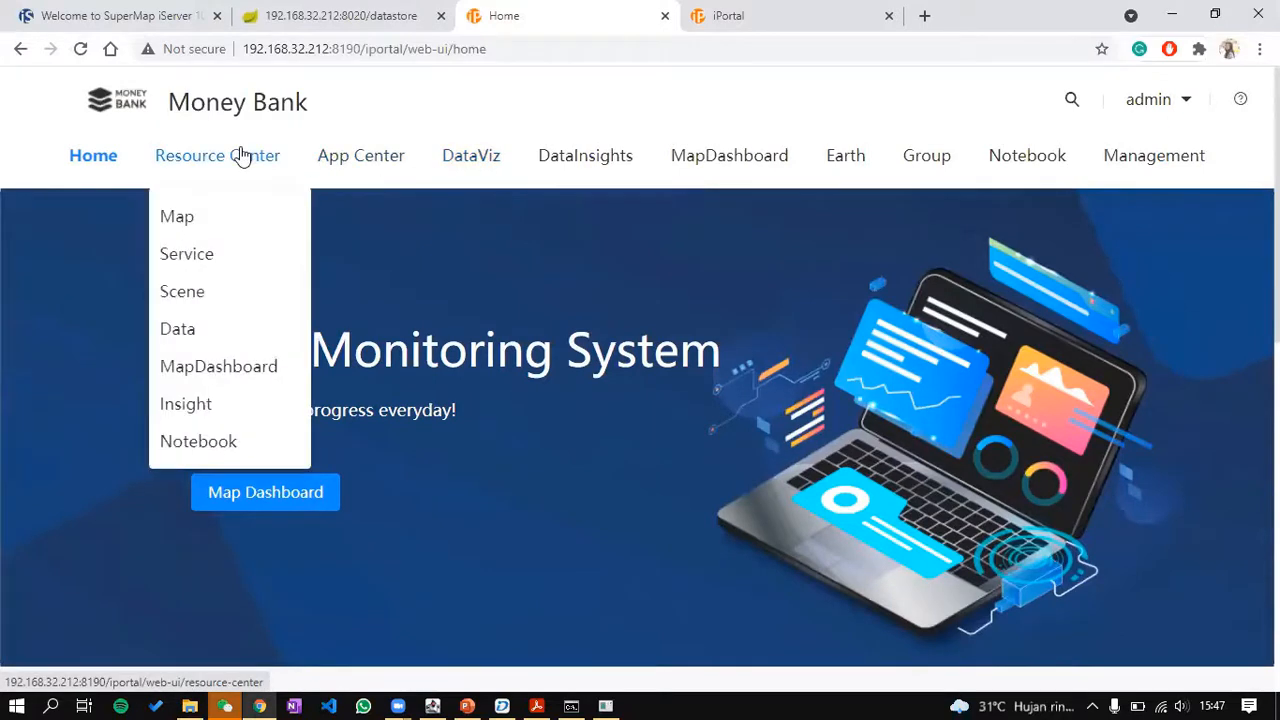
left_click(241, 157)
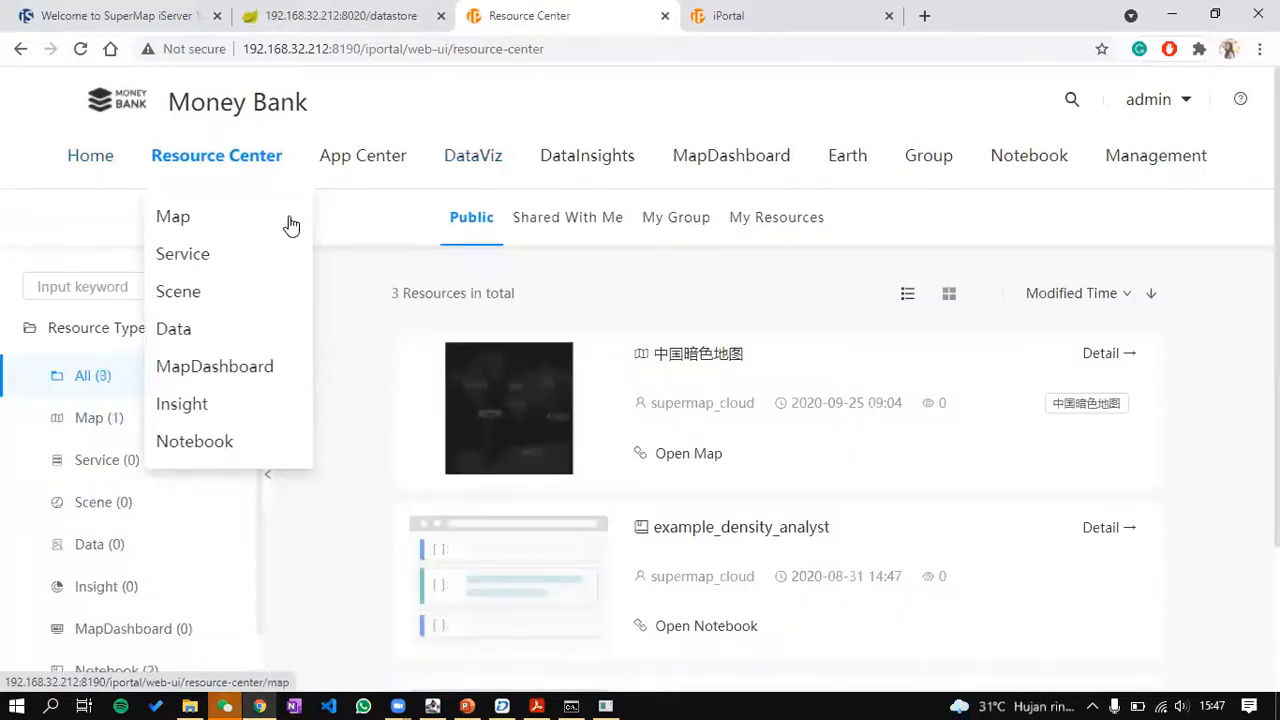
scroll(94, 434, "down", 2)
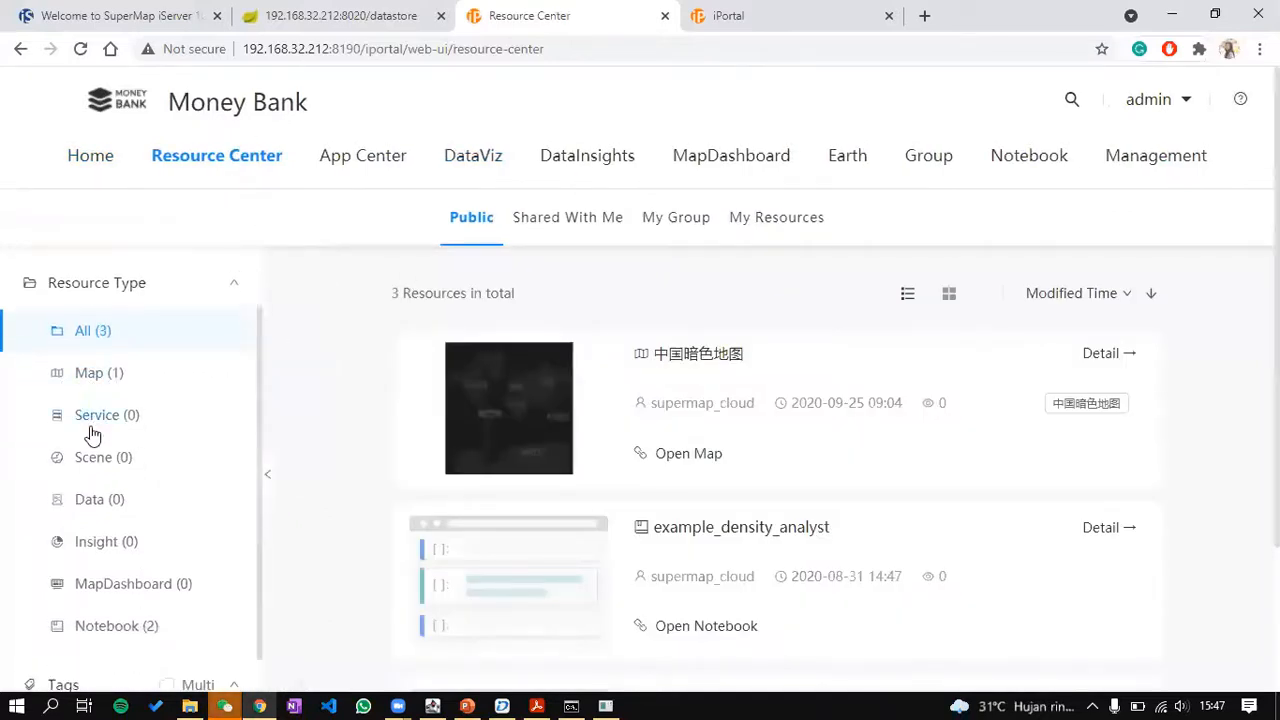
left_click(140, 445)
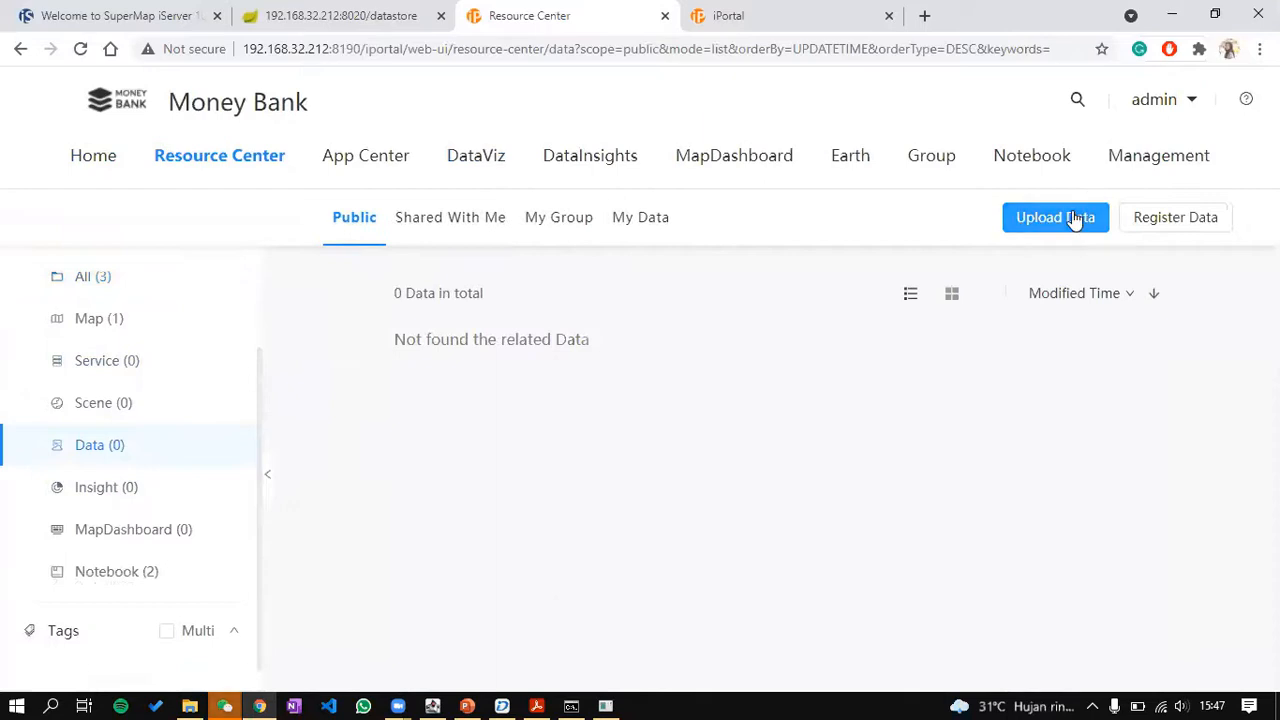
Step: Start a Shapefile data upload and select adm_4_jkt.zip as the file
left_click(1074, 218)
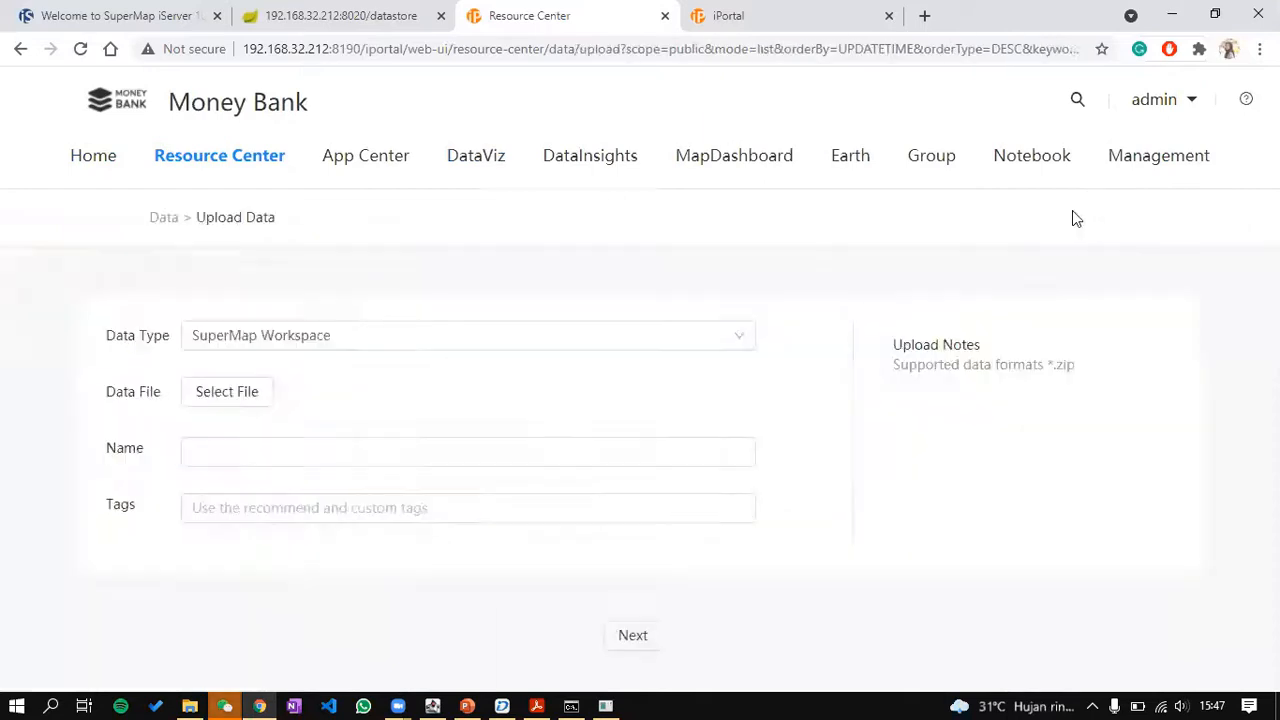
left_click(383, 343)
left_click(285, 434)
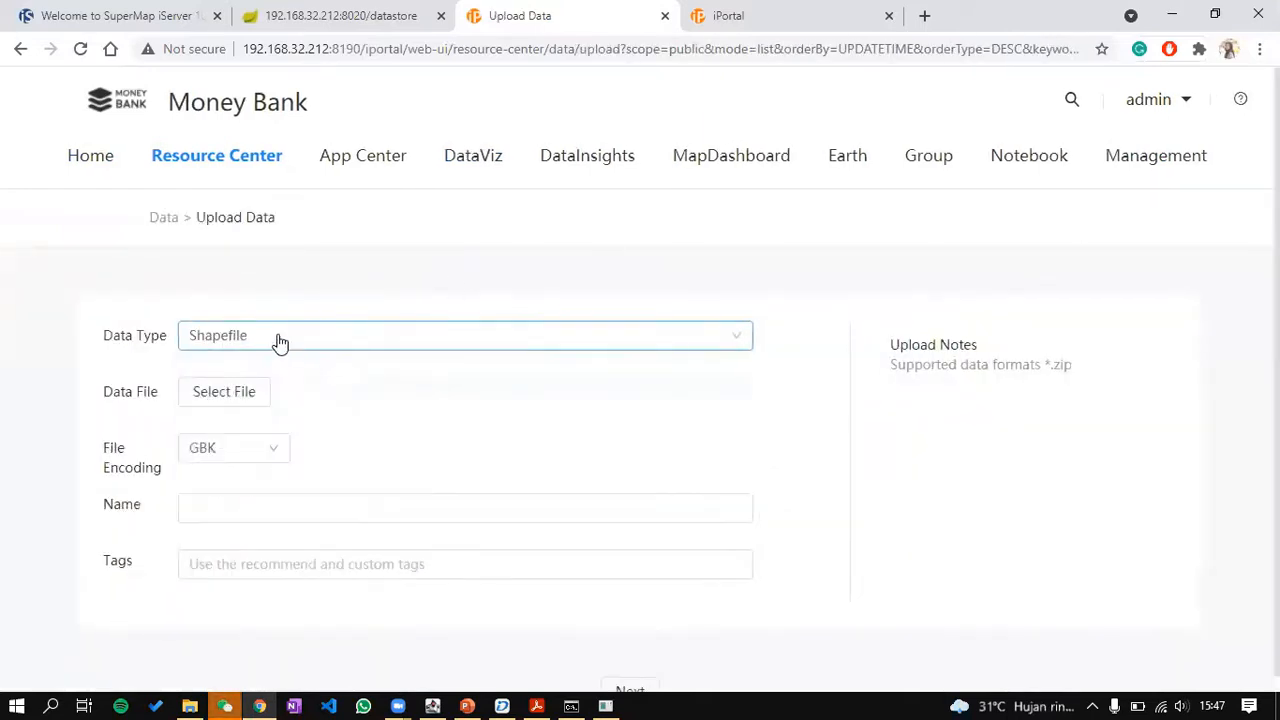
left_click(249, 395)
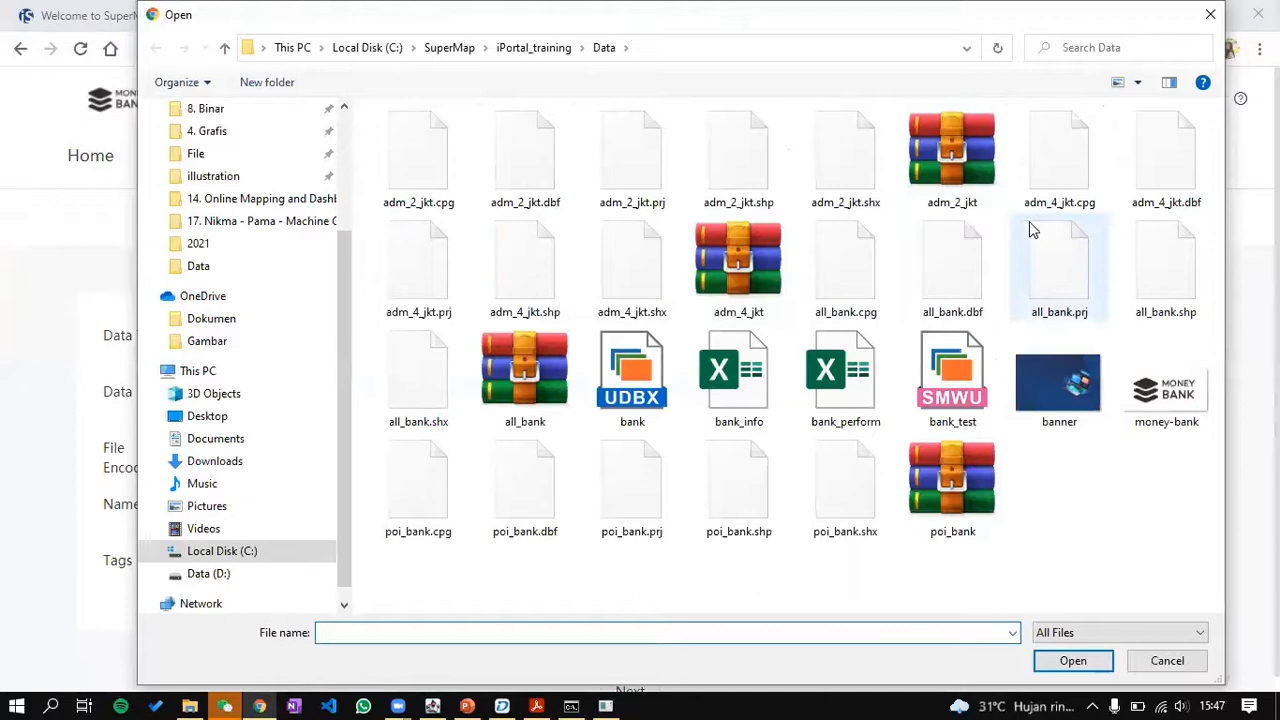
left_click(1035, 193)
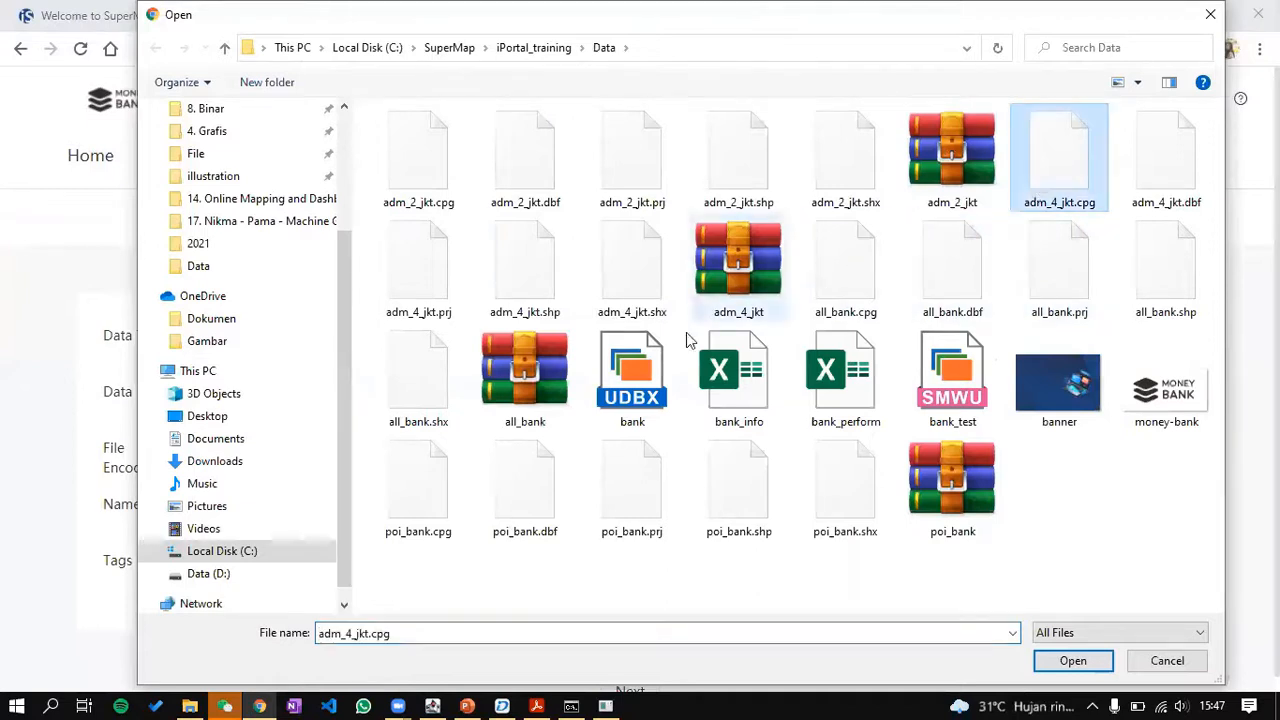
left_click(643, 312)
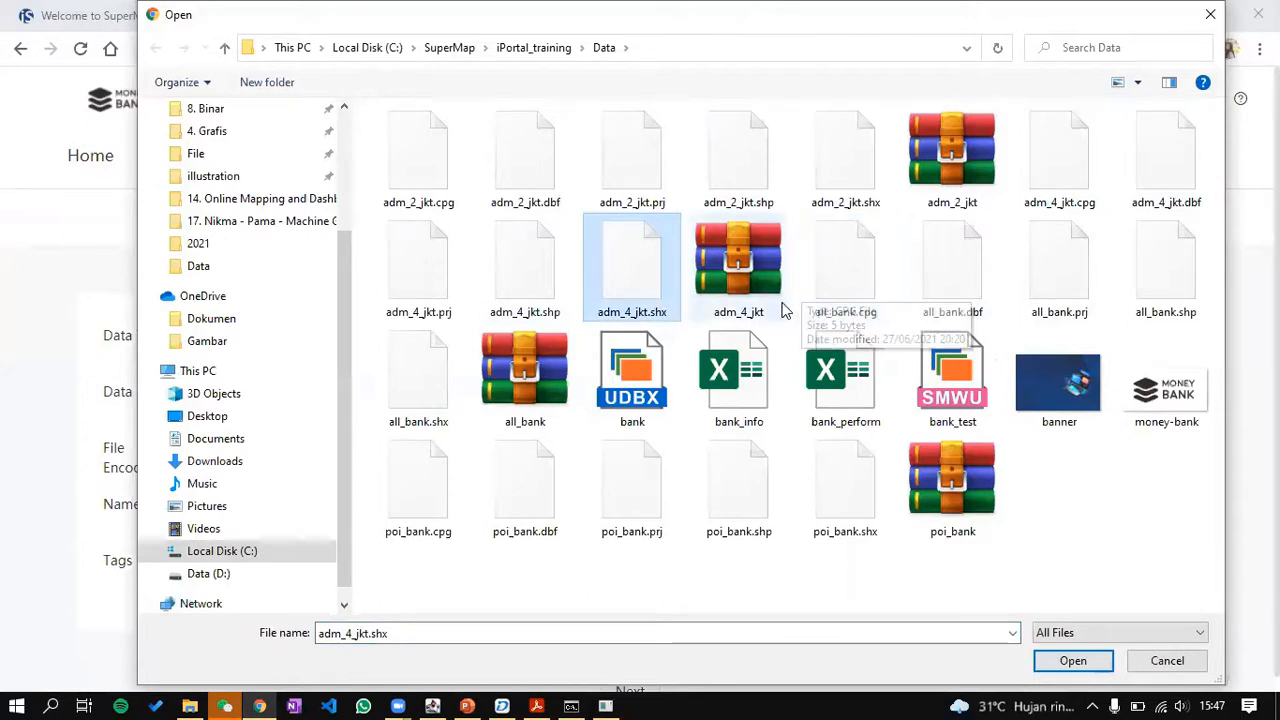
left_click(727, 295)
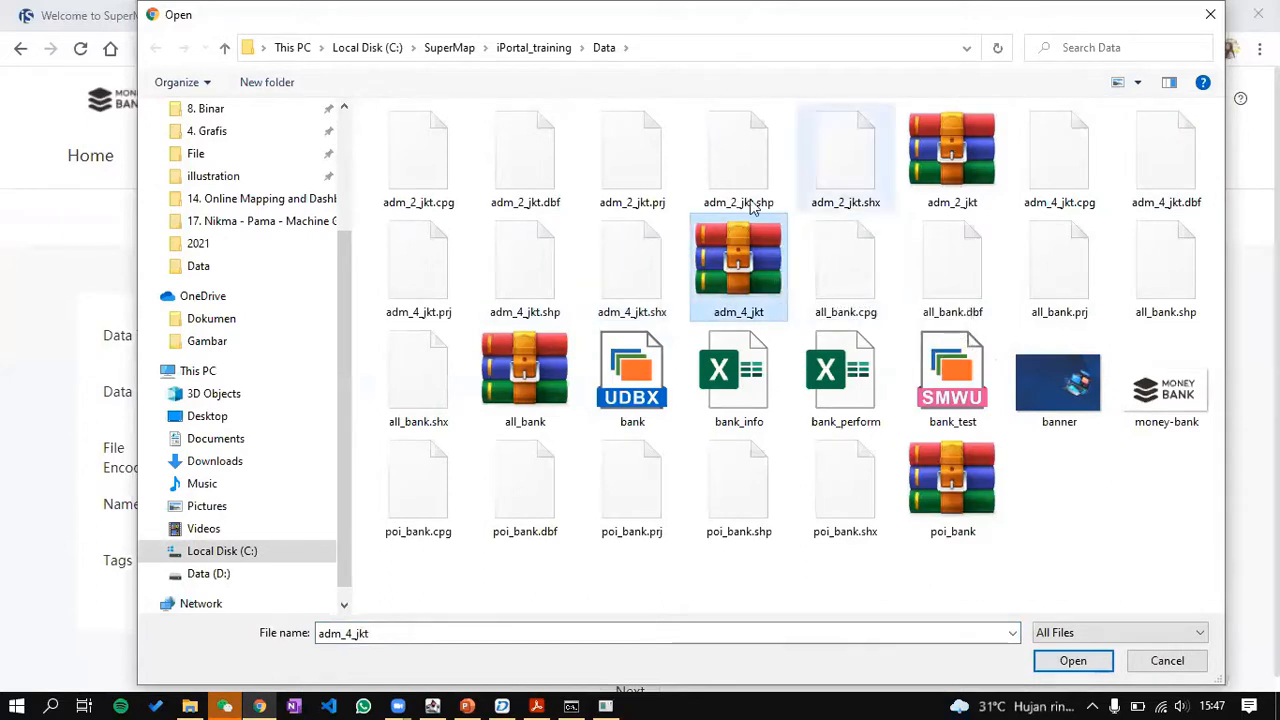
left_click_drag(782, 10, 754, 46)
left_click(1066, 605)
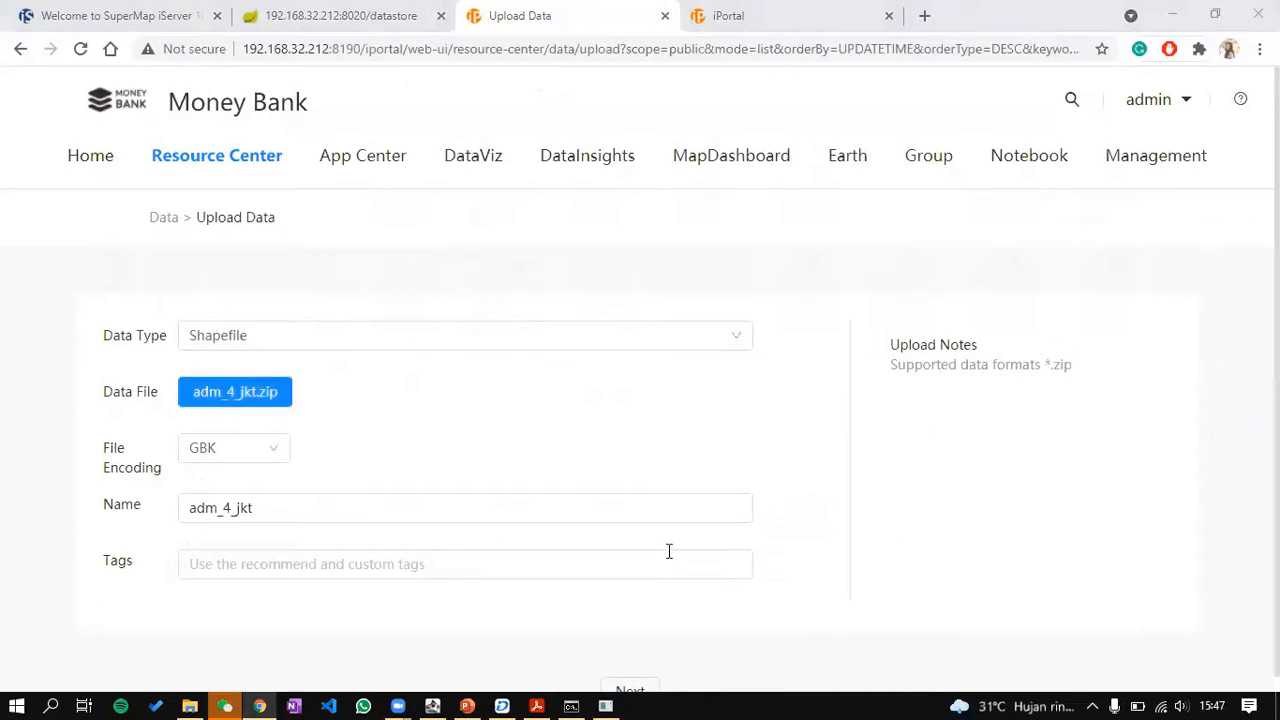
Step: Tick REST Map Service and REST Data Service, then upload and publish
scroll(646, 629, "down", 2)
left_click(636, 677)
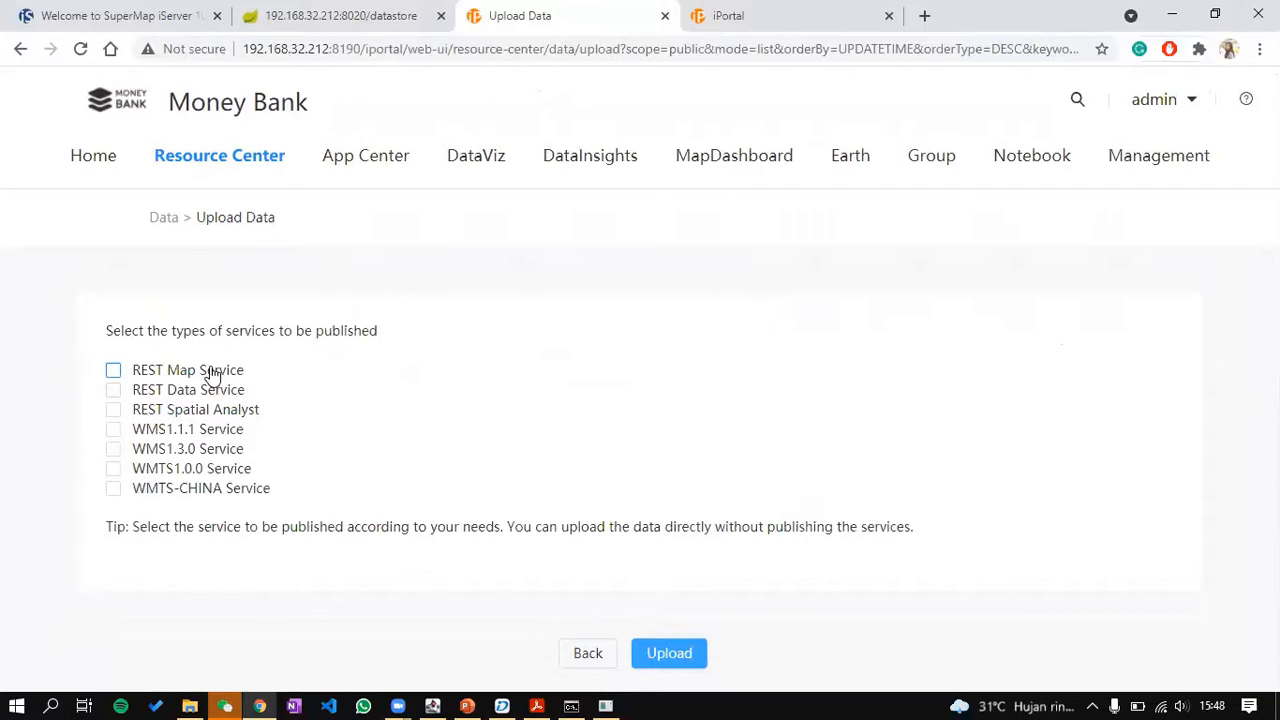
left_click(212, 372)
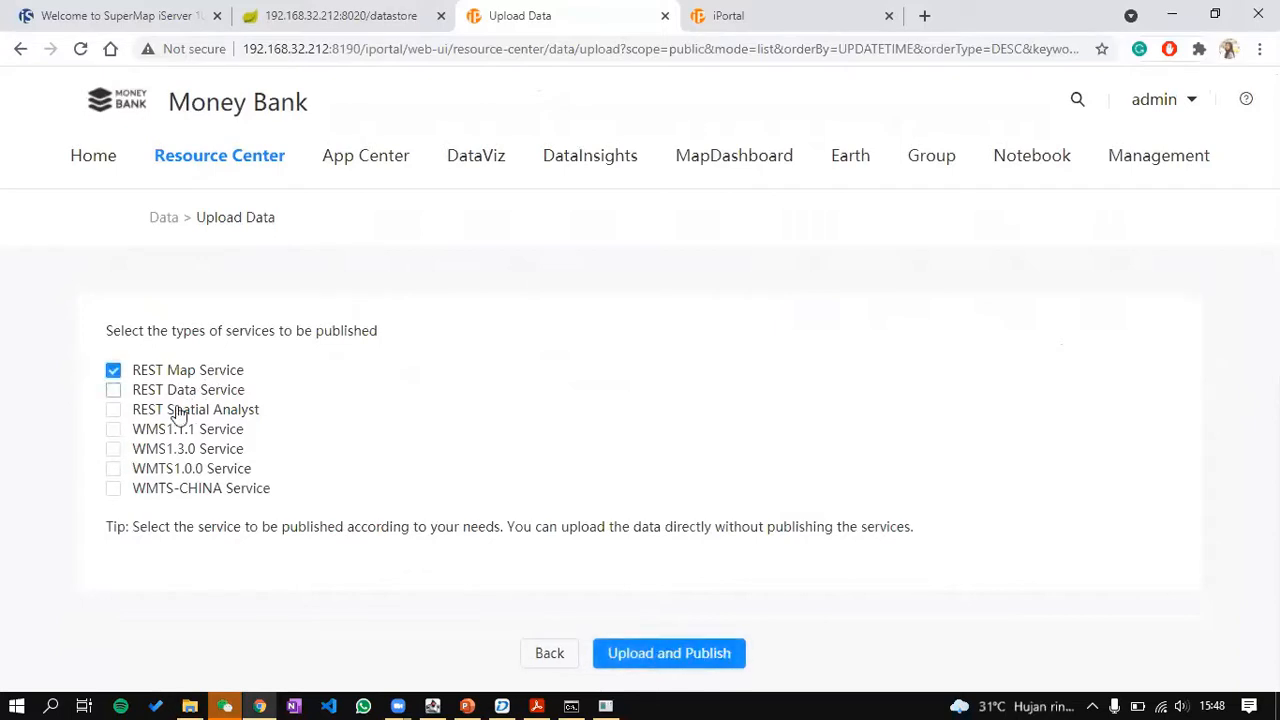
left_click(163, 391)
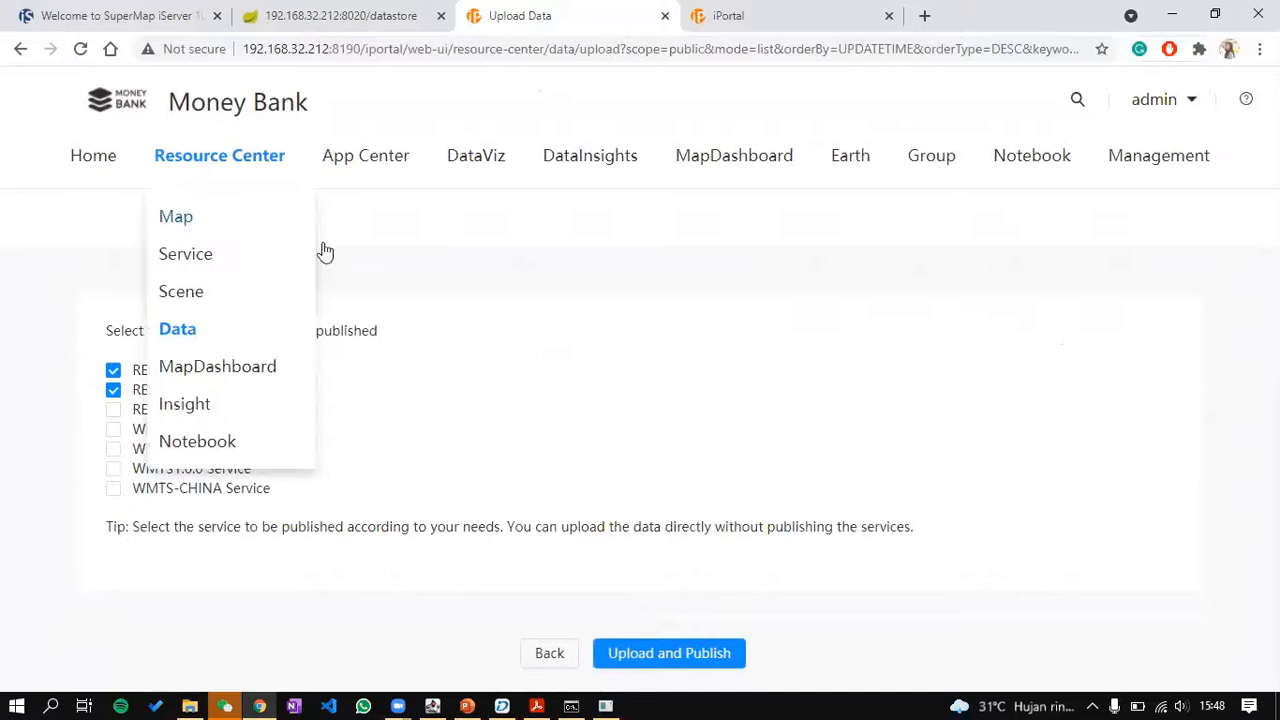
left_click(666, 654)
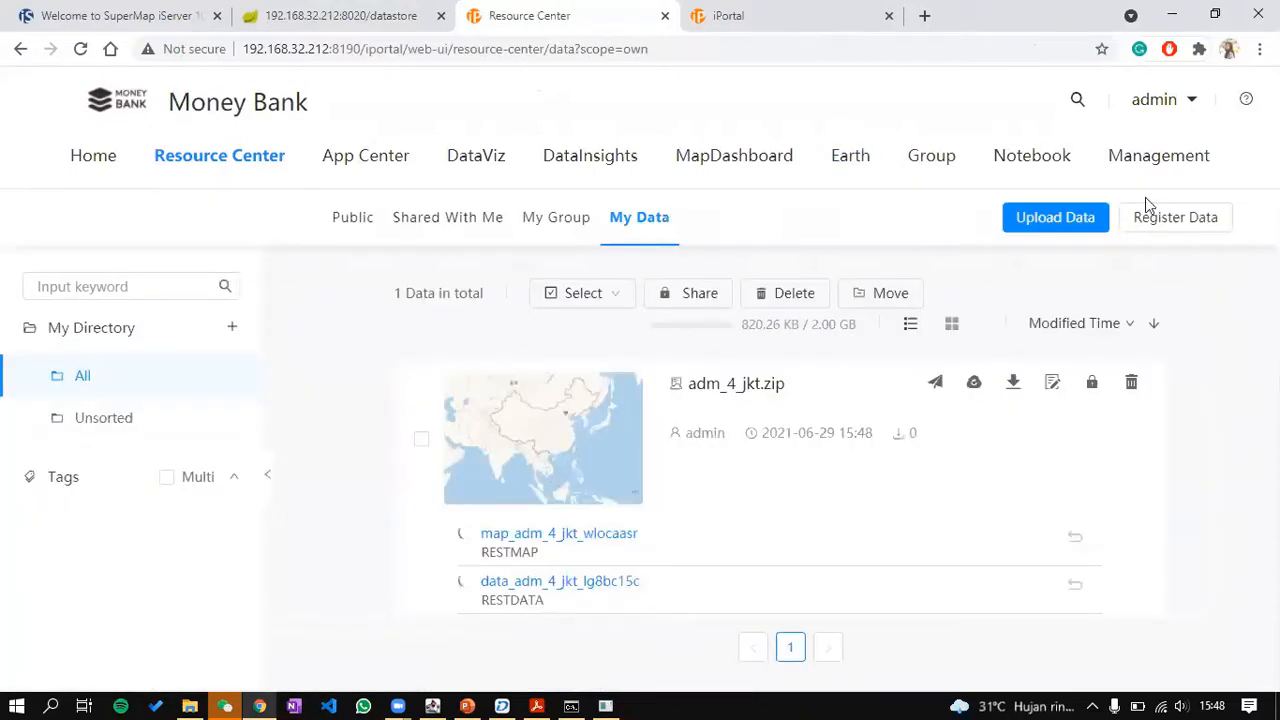
Step: Start a new Shapefile upload with all_bank.zip as the data file
left_click(1087, 219)
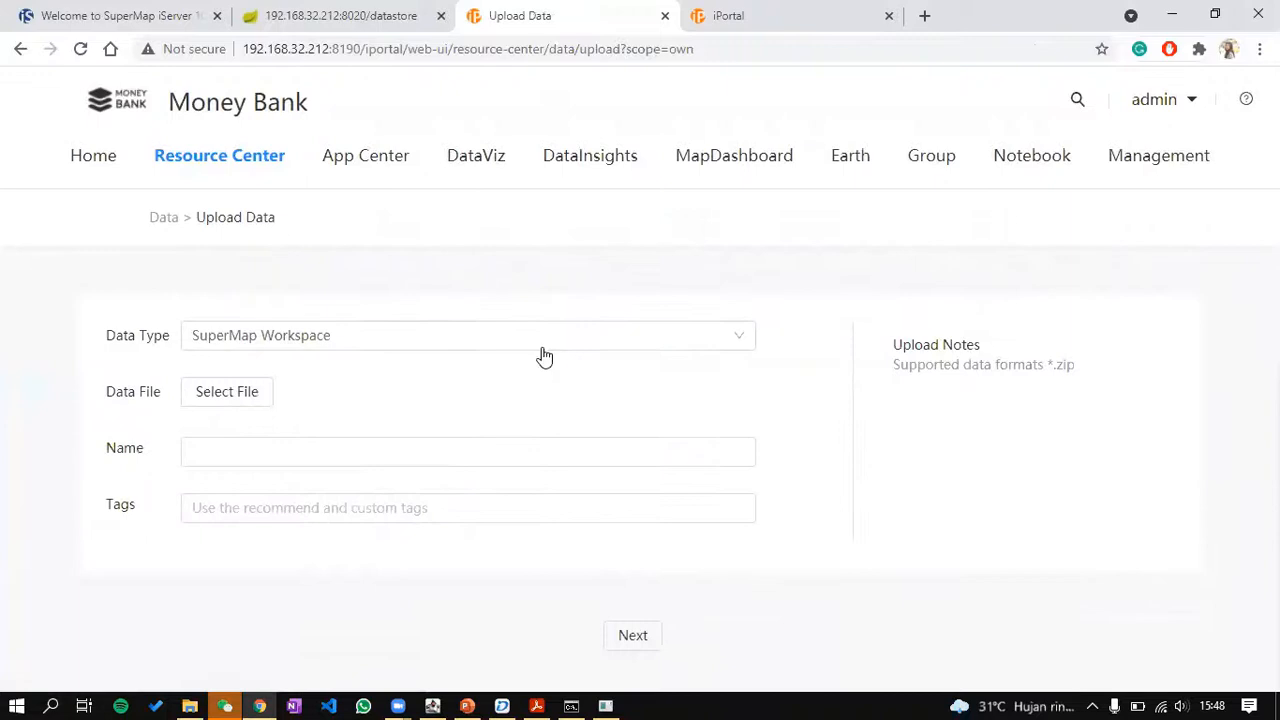
left_click(544, 340)
left_click(228, 429)
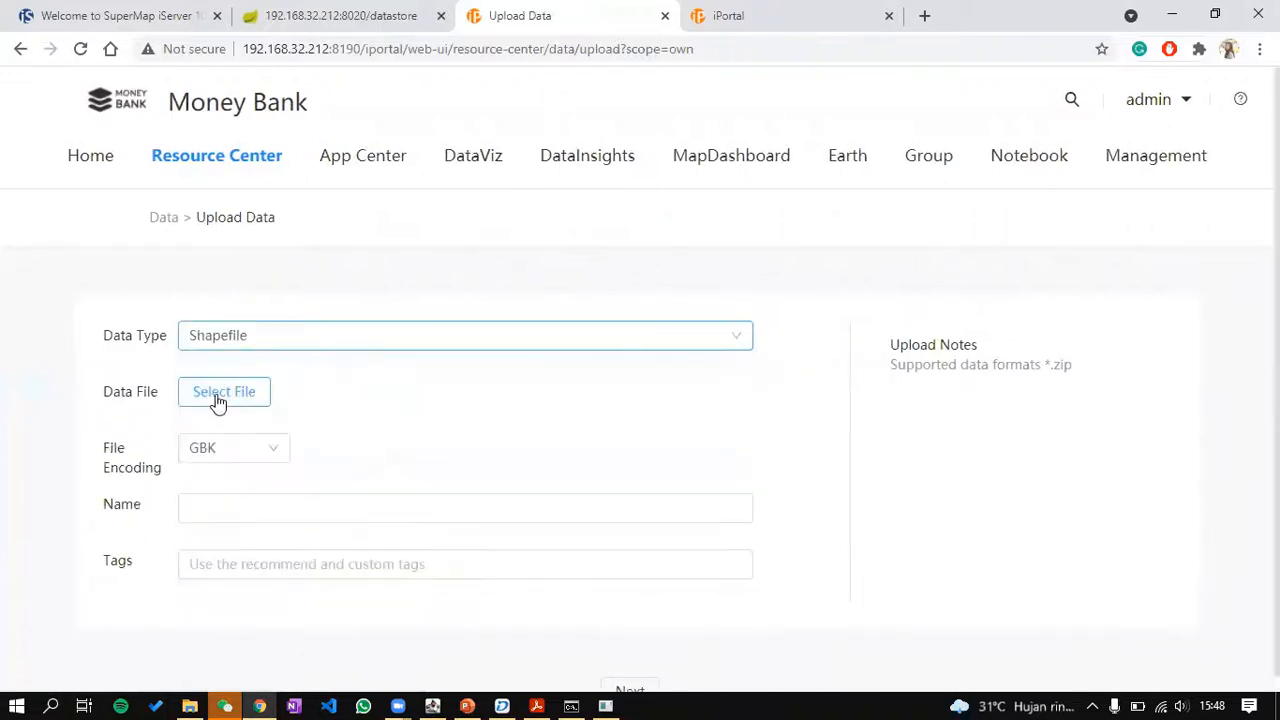
left_click(216, 401)
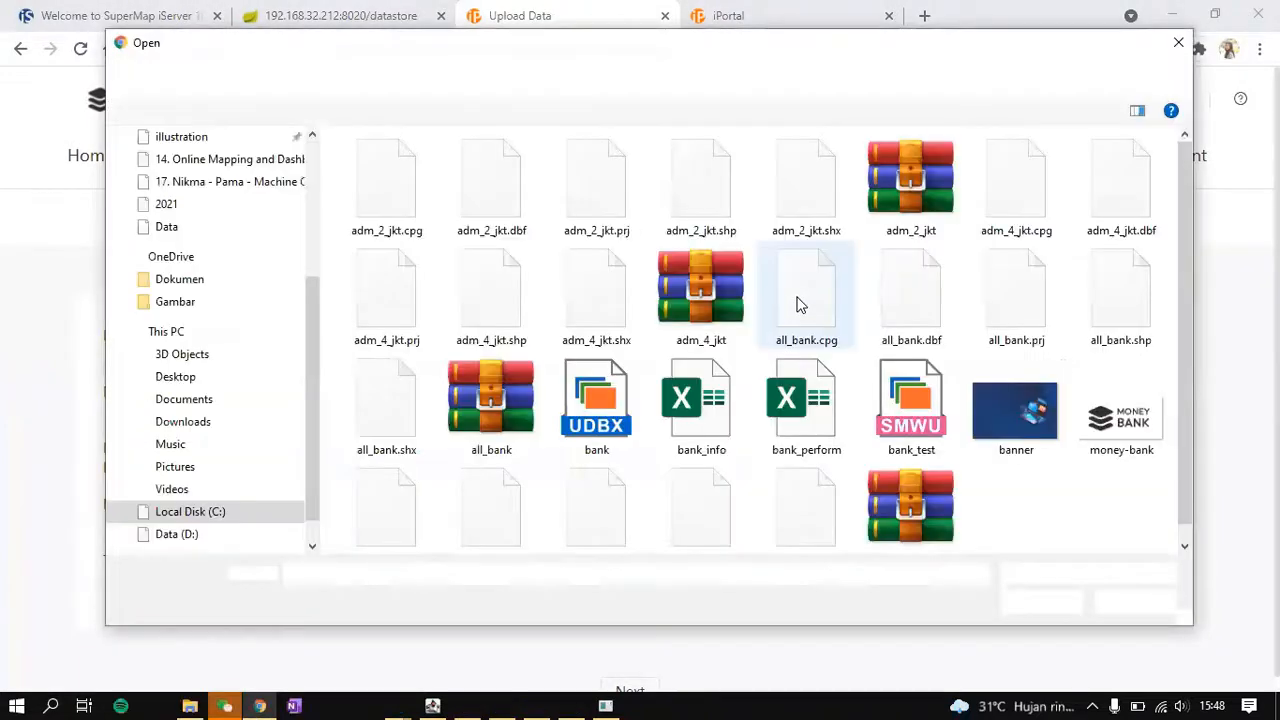
scroll(600, 385, "down", 1)
left_click(491, 385)
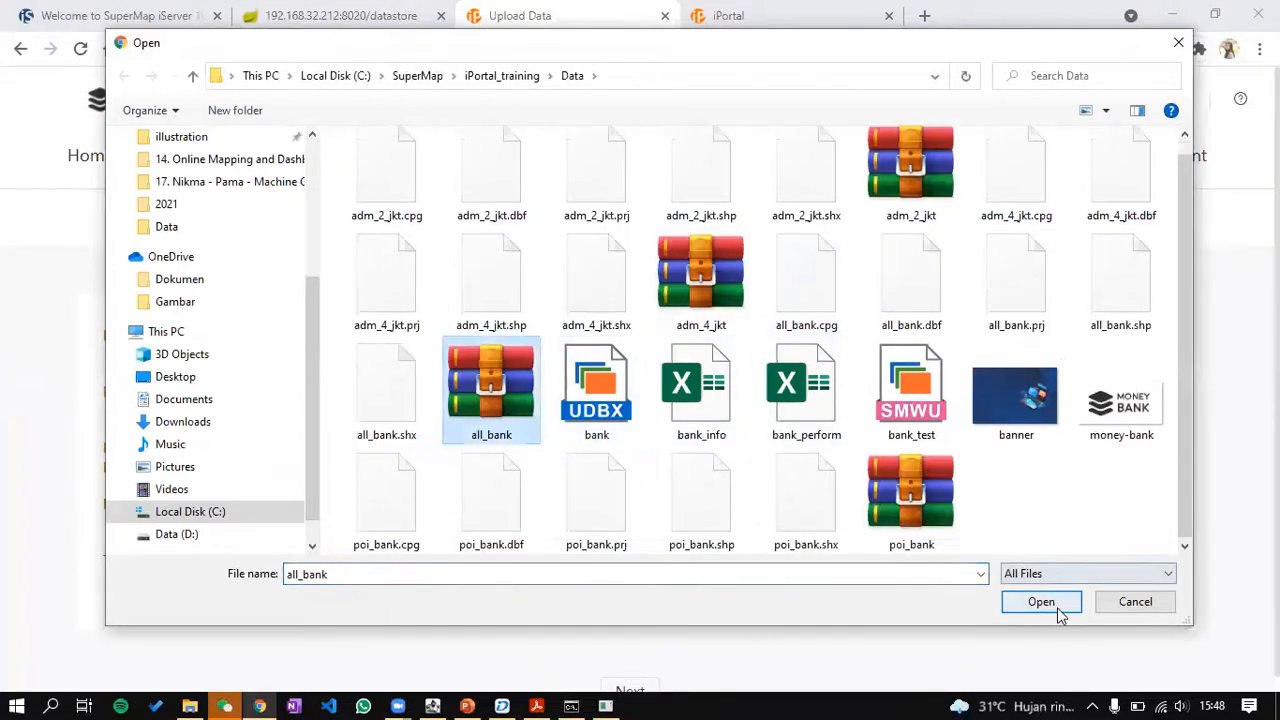
left_click(1041, 601)
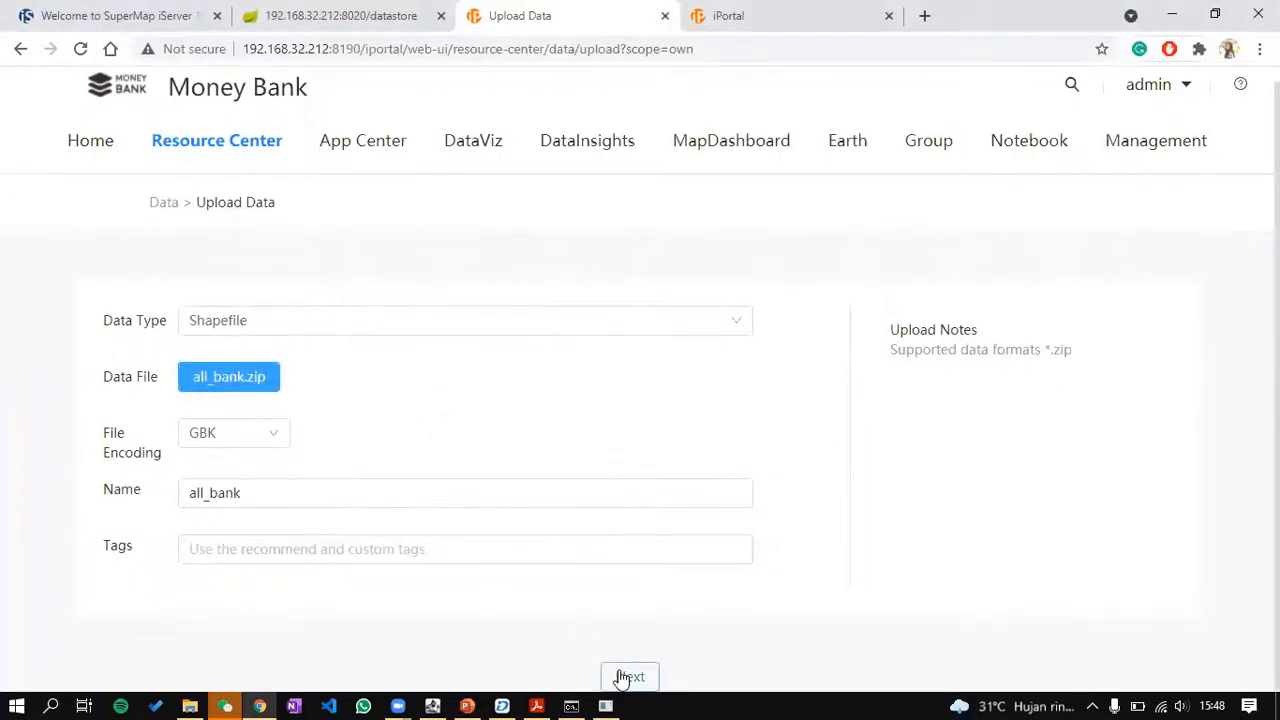
Step: Publish all_bank as REST map and REST data services
left_click(627, 675)
left_click(192, 371)
left_click(215, 390)
left_click(695, 653)
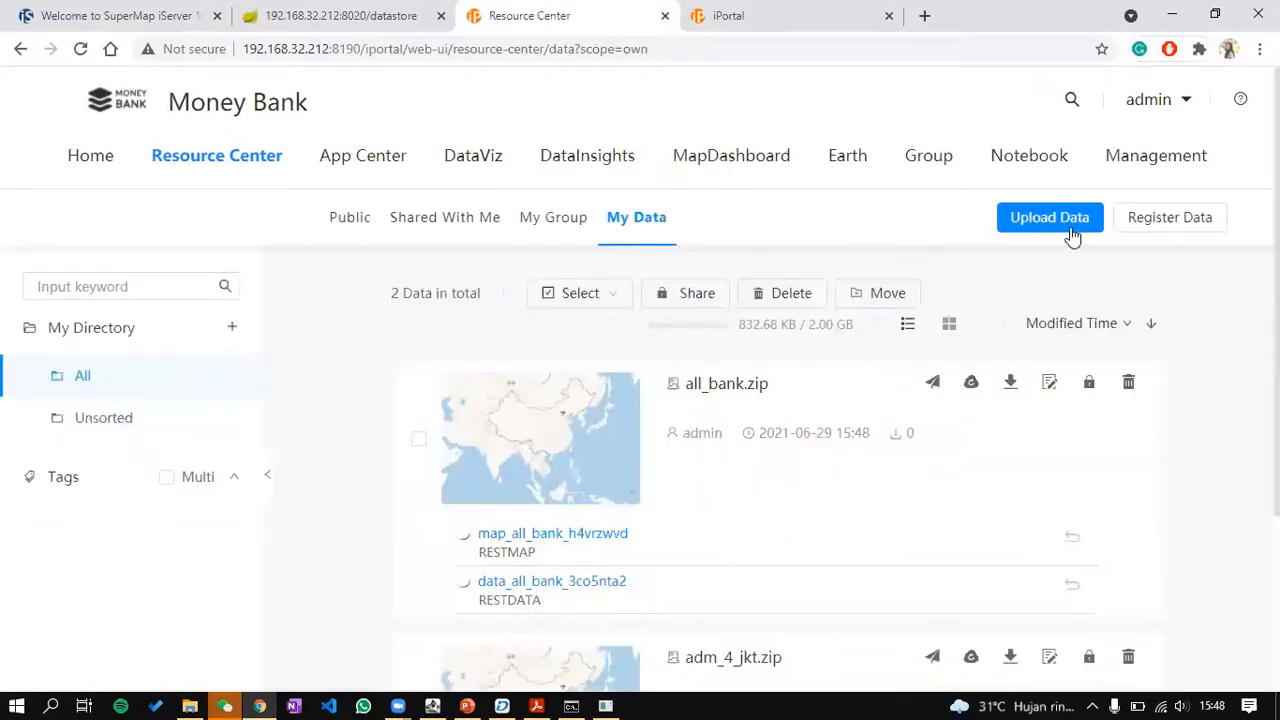
Step: Start another Shapefile upload with poi_bank.zip as the data file
left_click(1068, 230)
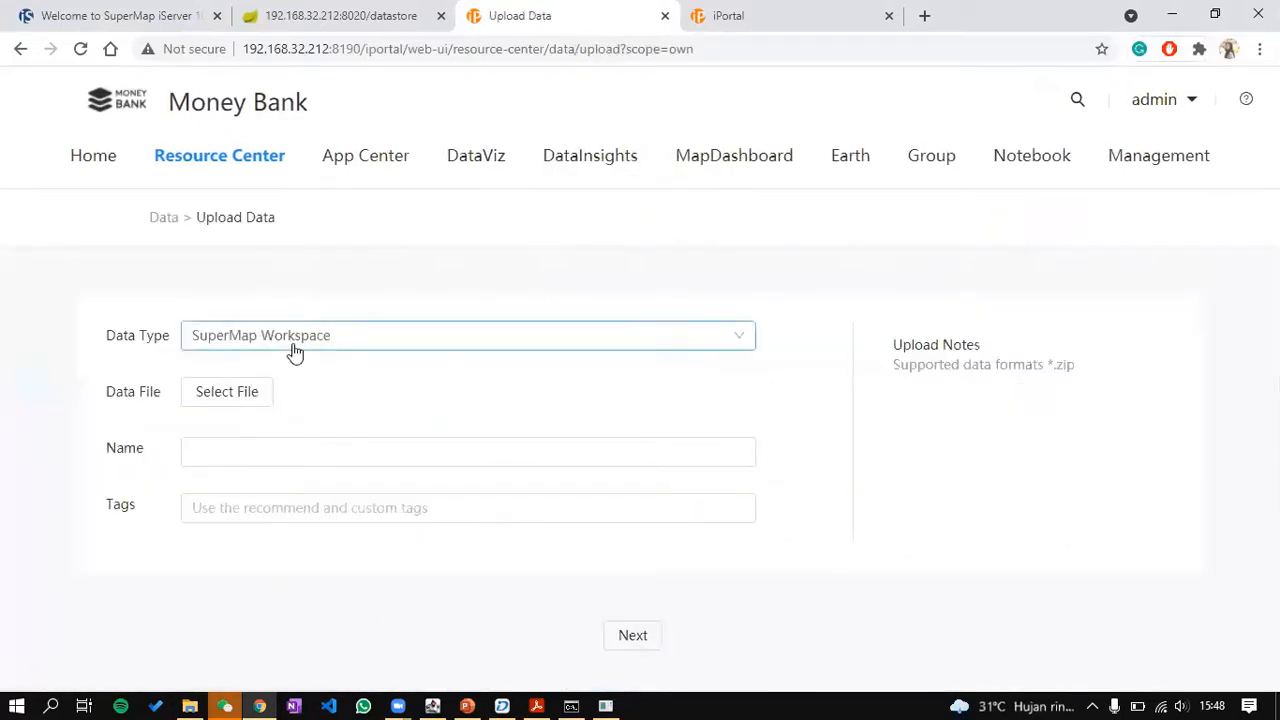
left_click(291, 345)
left_click(242, 427)
left_click(243, 394)
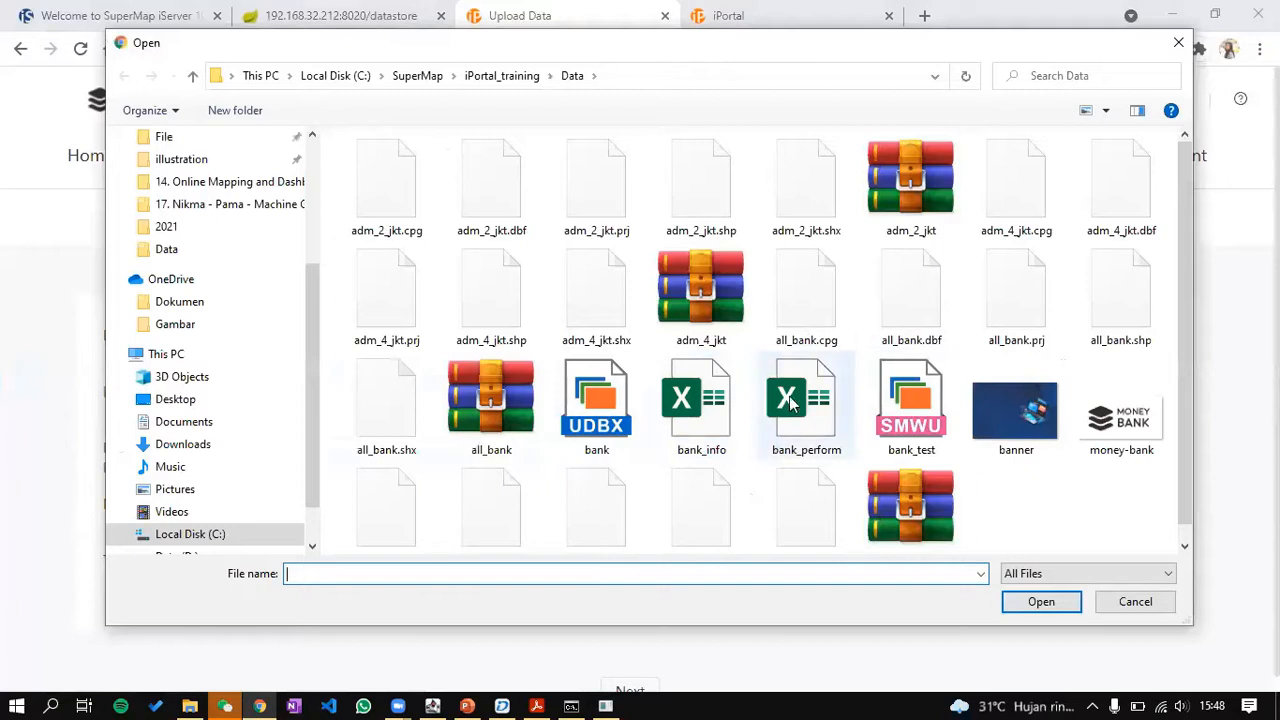
scroll(790, 400, "down", 2)
double_click(905, 500)
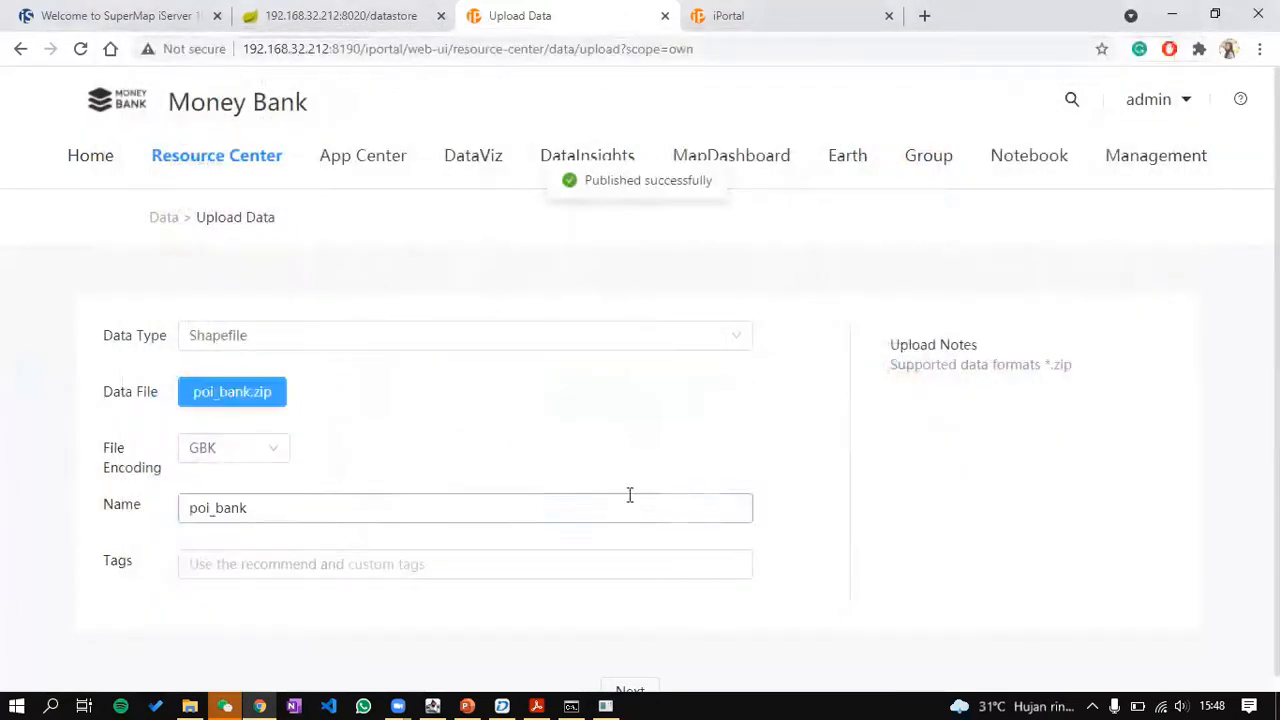
Step: Publish poi_bank as REST map and REST data services
left_click(629, 686)
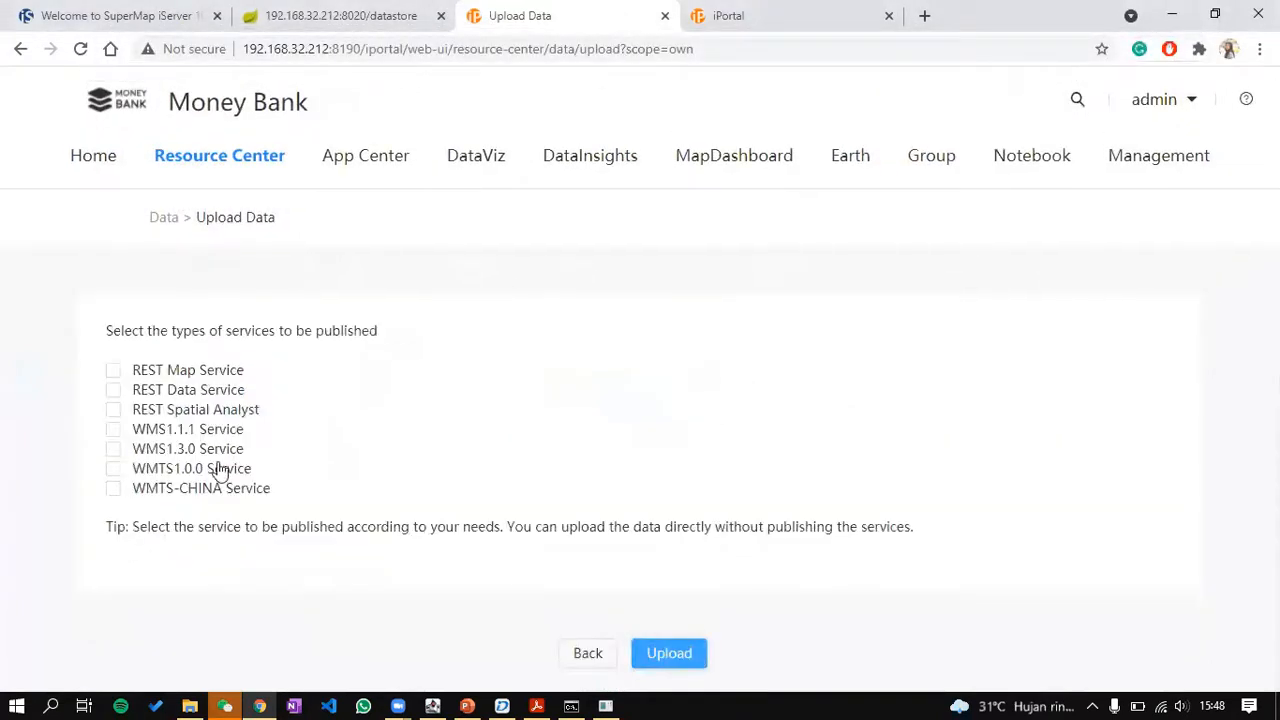
left_click(204, 372)
left_click(198, 391)
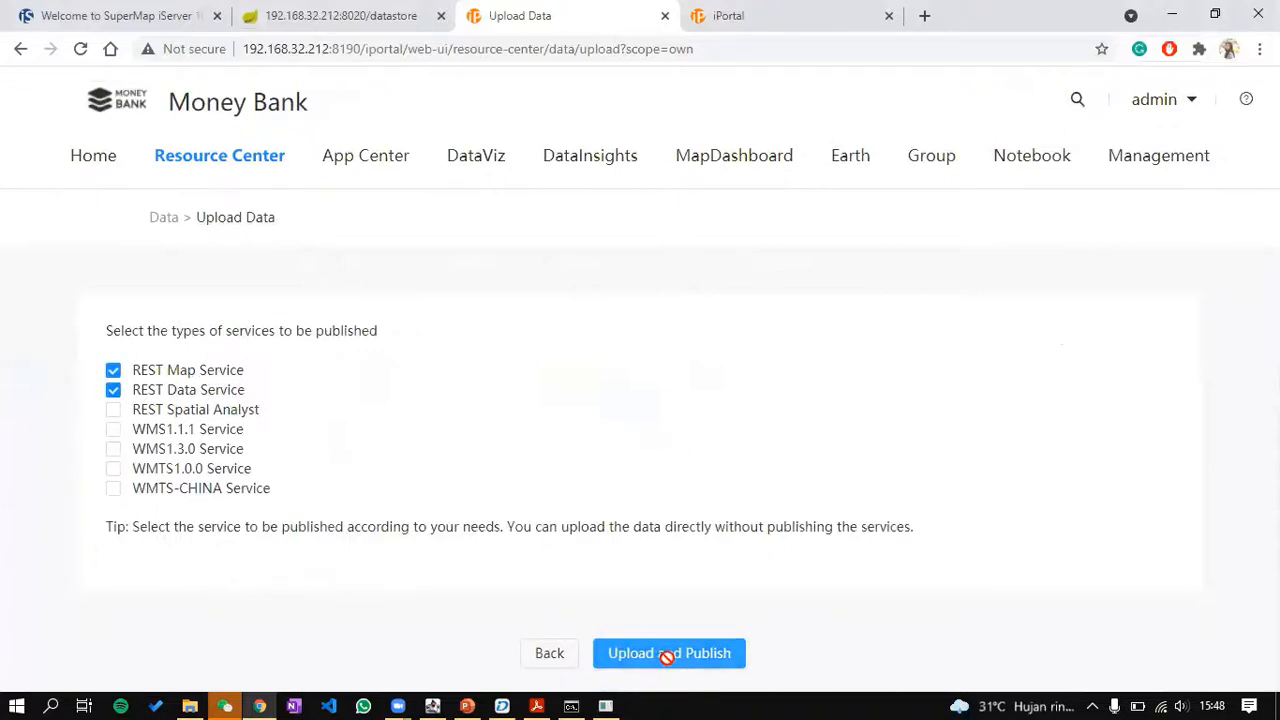
left_click(667, 654)
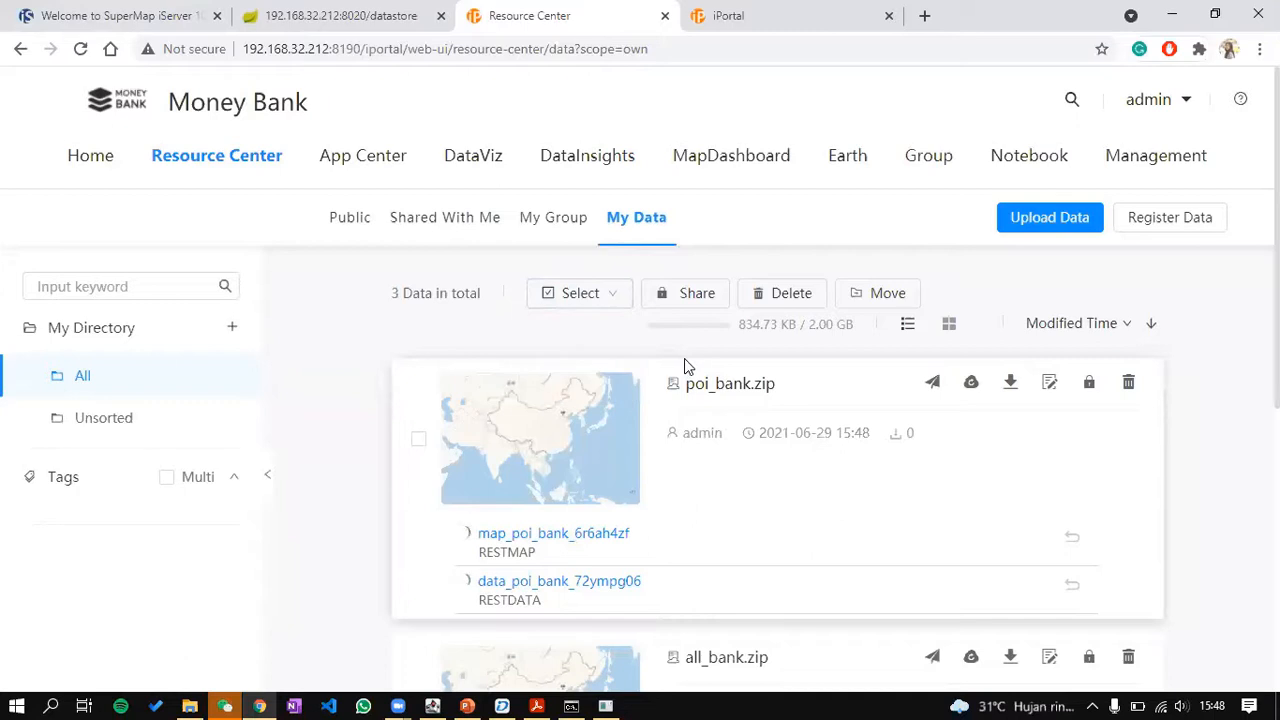
Step: Review the My Data uploads, then open the iServer services list for adm_4_jkt, all_bank and poi_bank
scroll(684, 358, "down", 3)
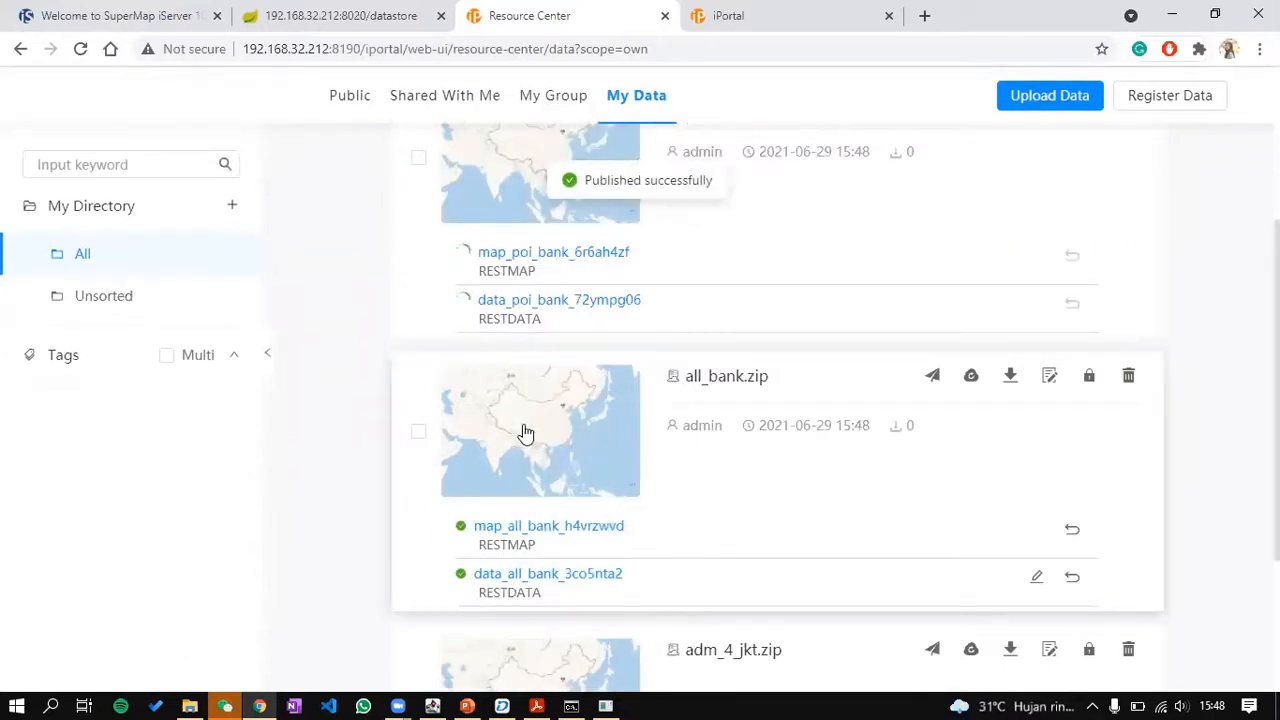
scroll(526, 433, "down", 3)
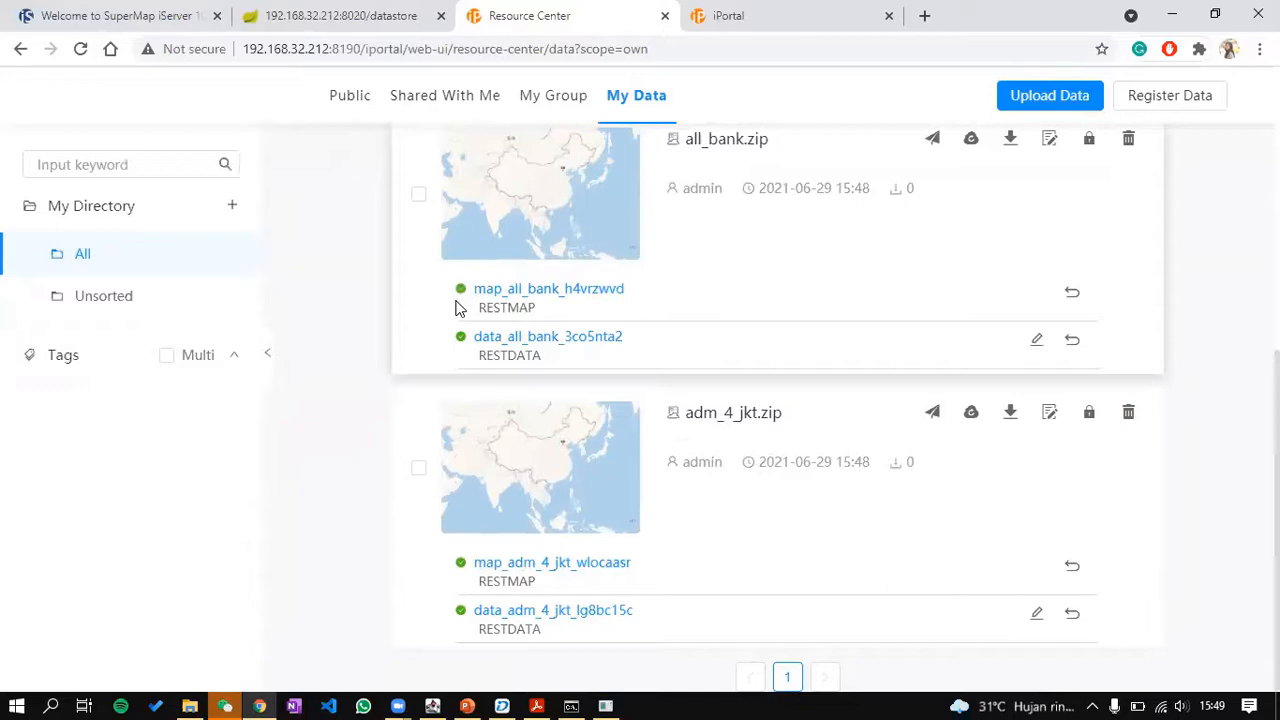
left_click(97, 12)
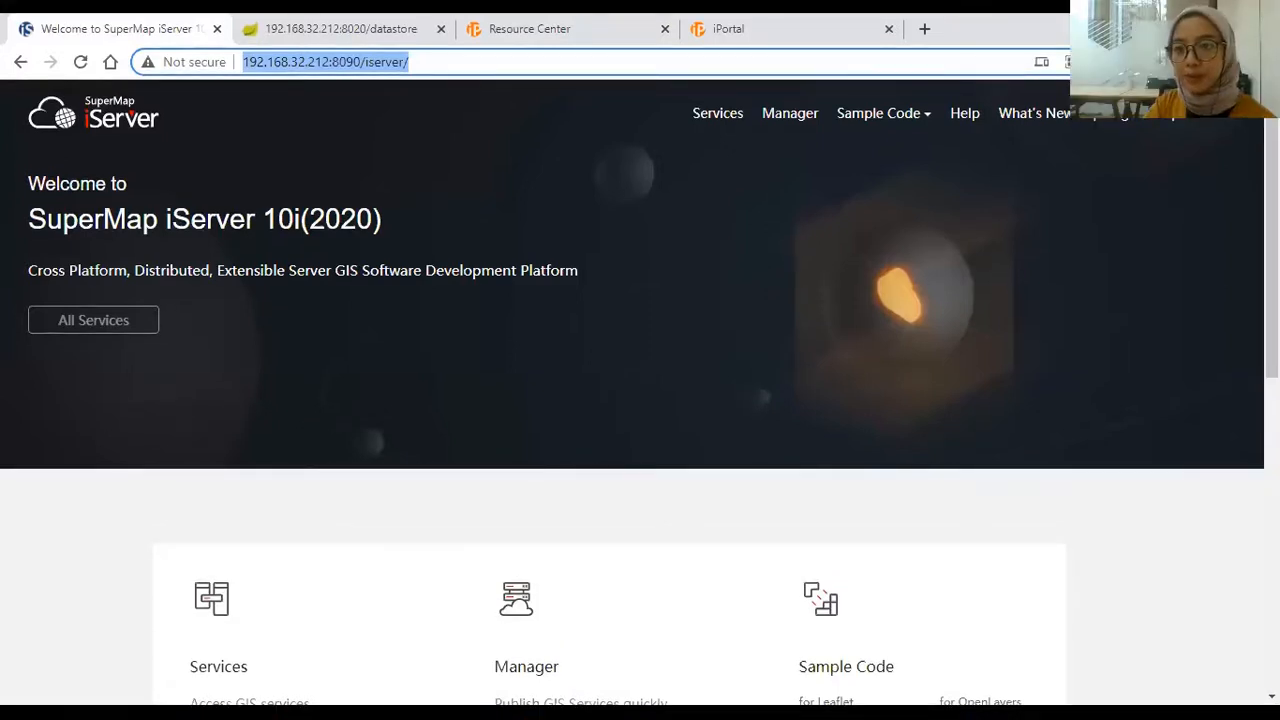
left_click(730, 115)
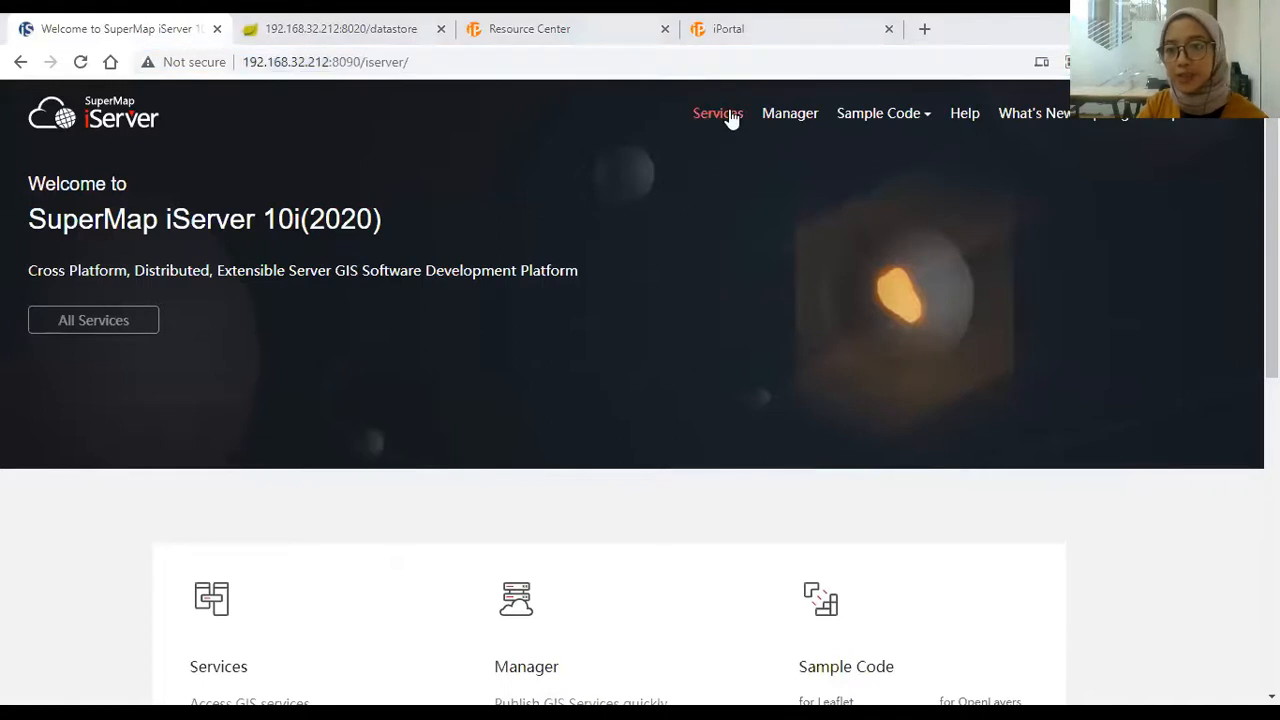
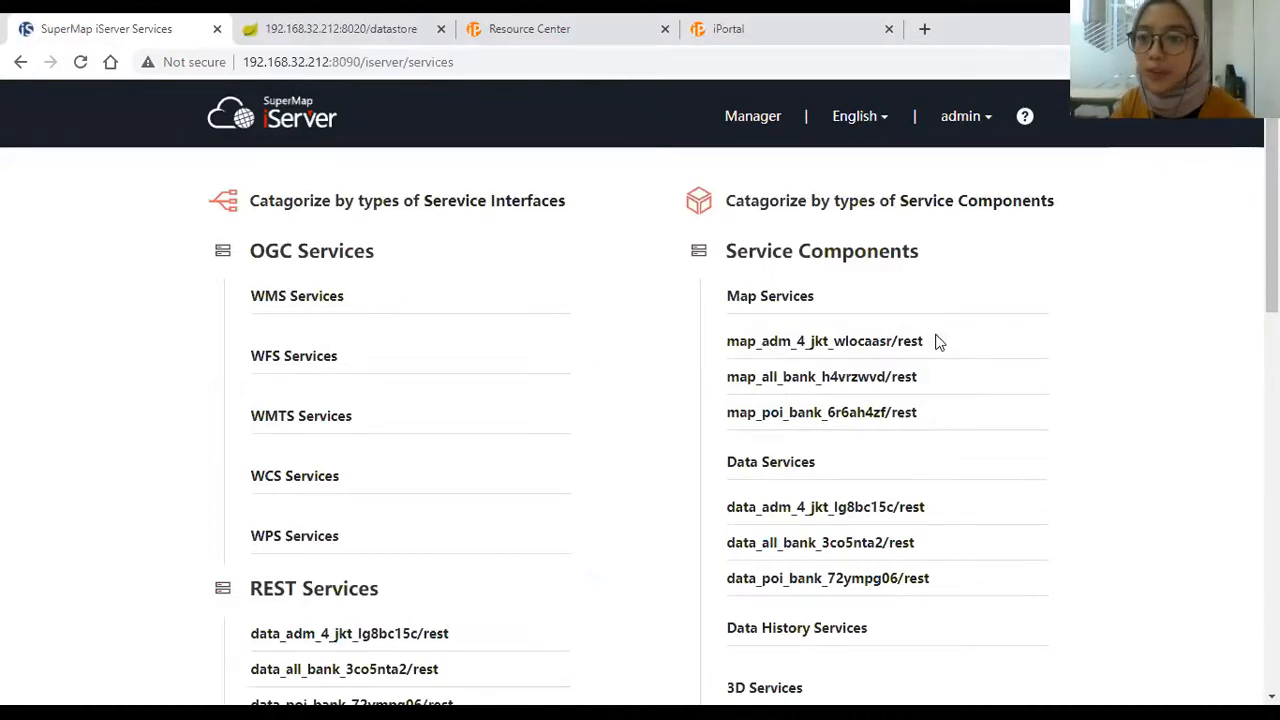
Step: Glance at the Resource Center list, then open the iServer Manager home page with server statistics
scroll(937, 390, "down", 1)
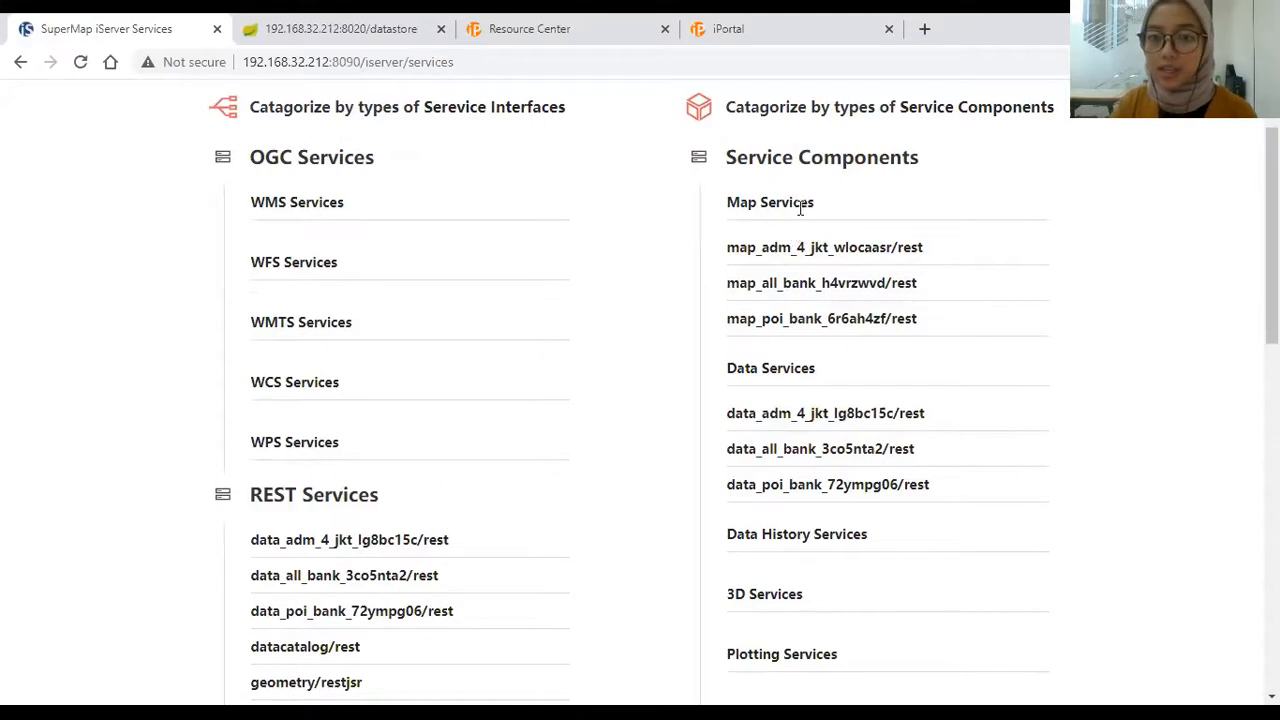
scroll(800, 208, "down", 2)
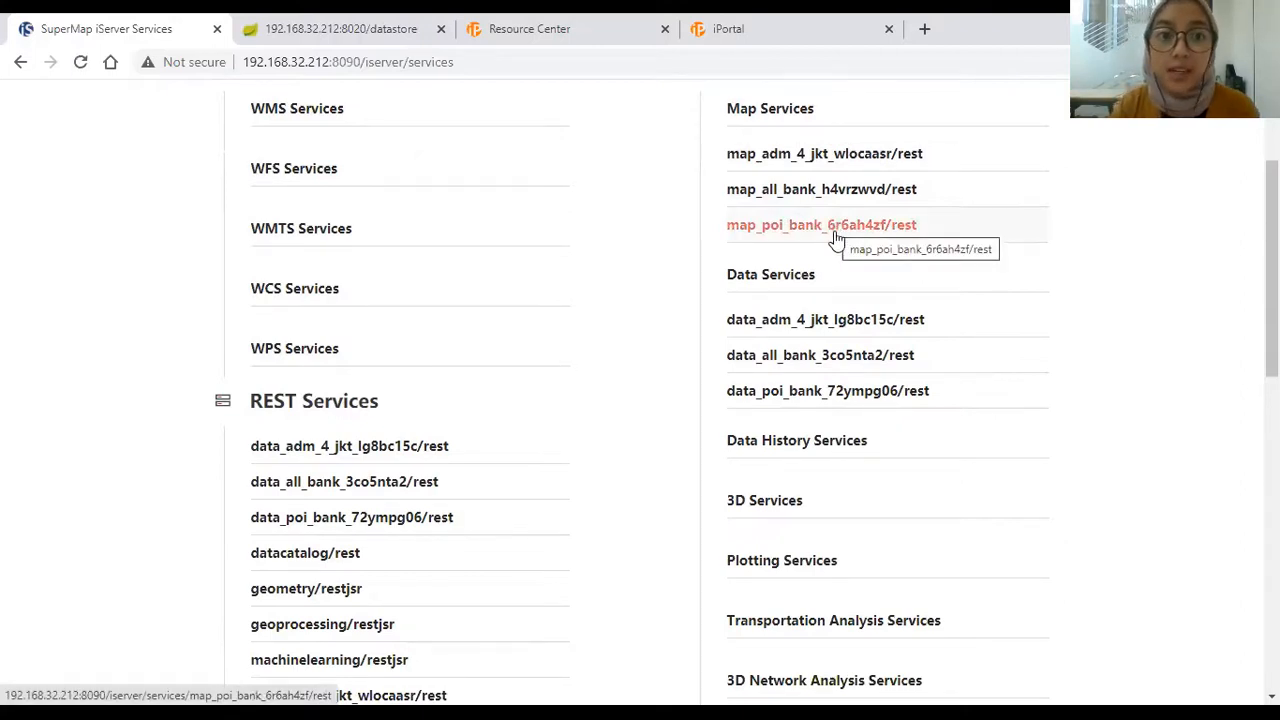
left_click(593, 30)
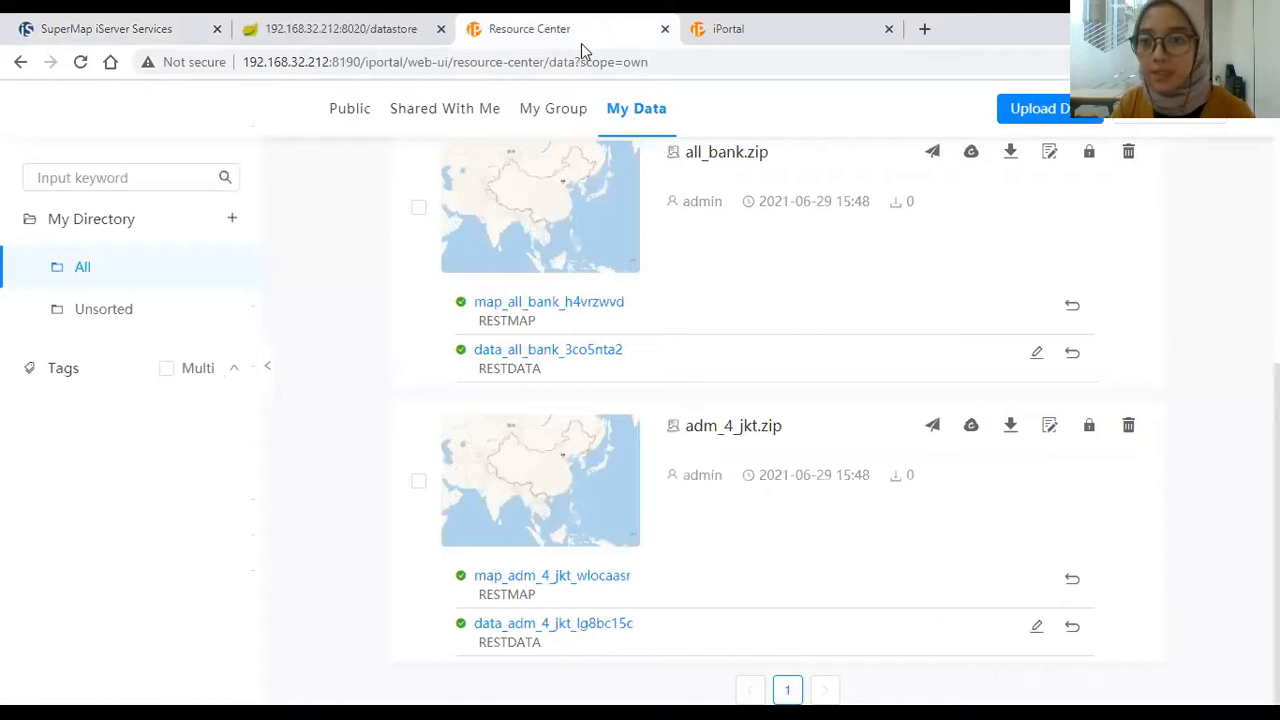
left_click(160, 25)
scroll(350, 170, "up", 2)
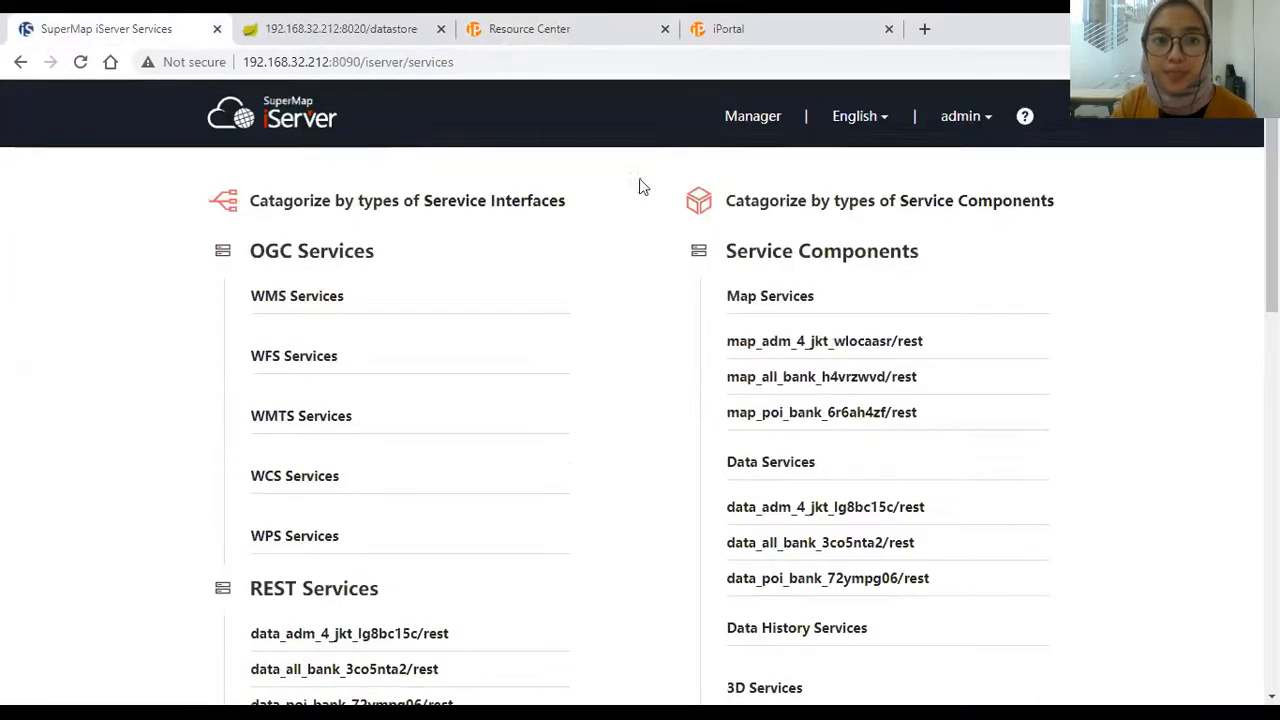
left_click(735, 116)
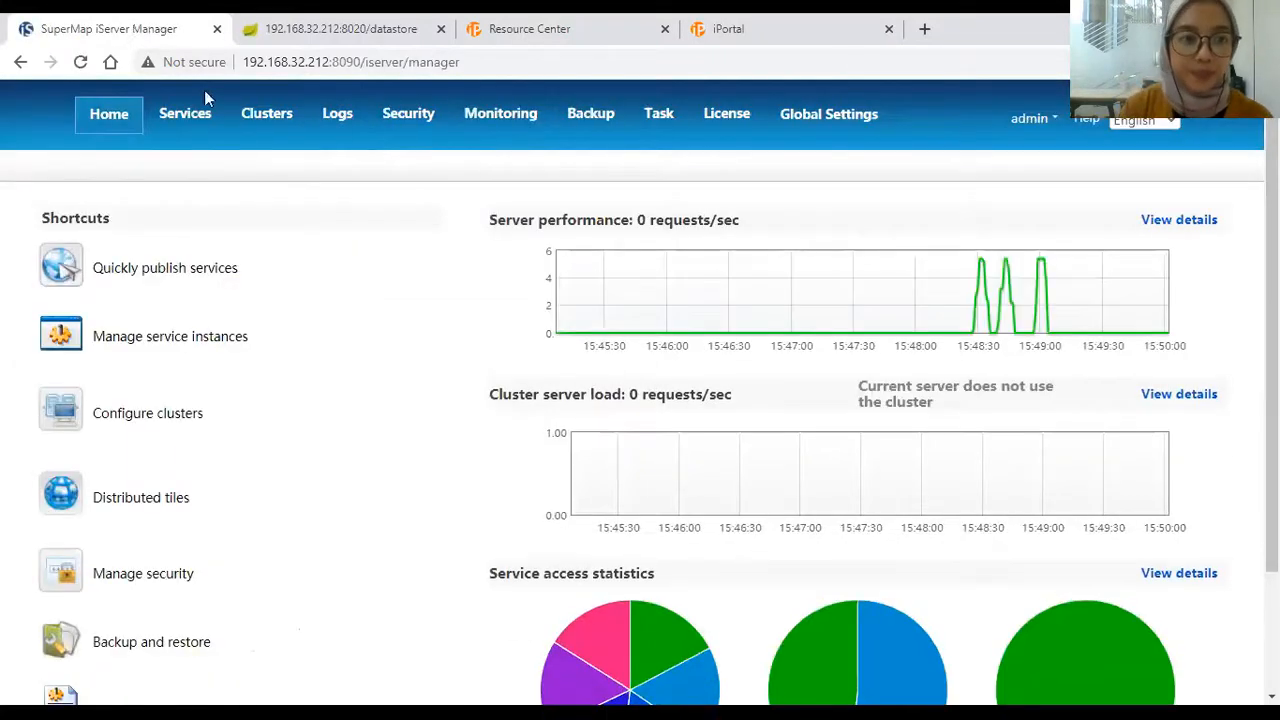
Step: In Service Management, open map_adm_4_jkt_wlocaasr's details in a new tab from Map Services
left_click(184, 124)
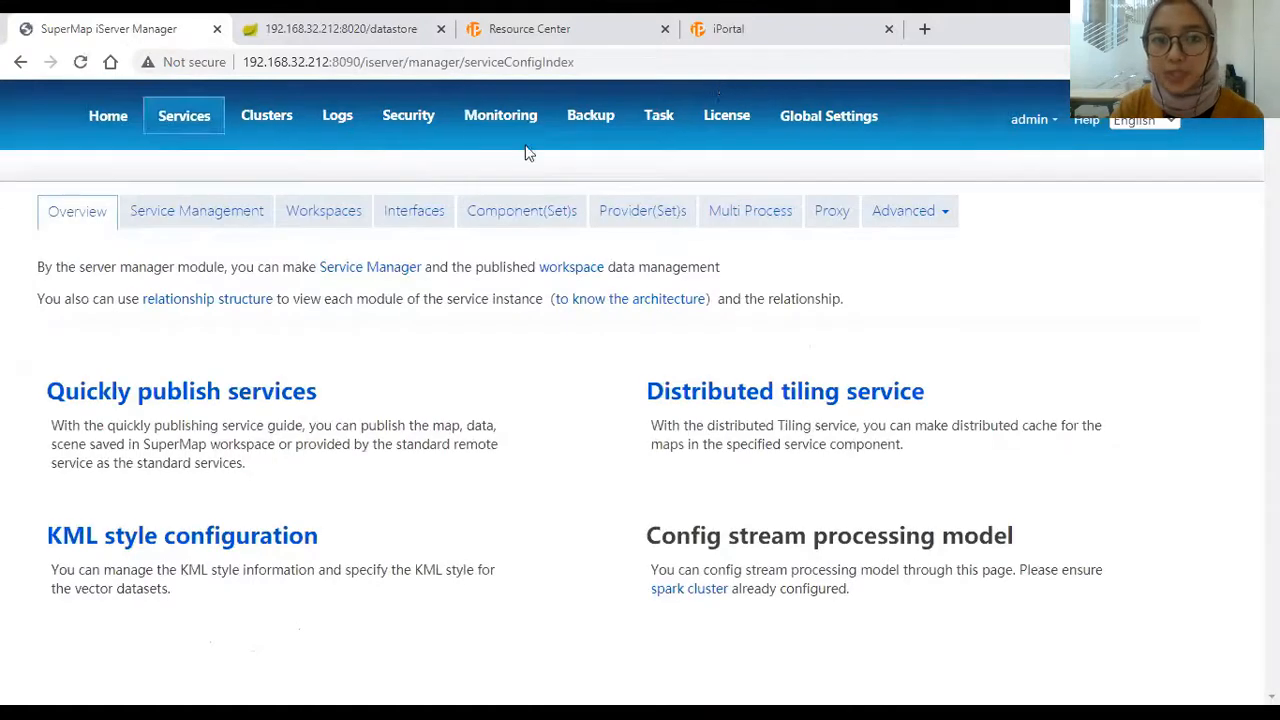
left_click(193, 126)
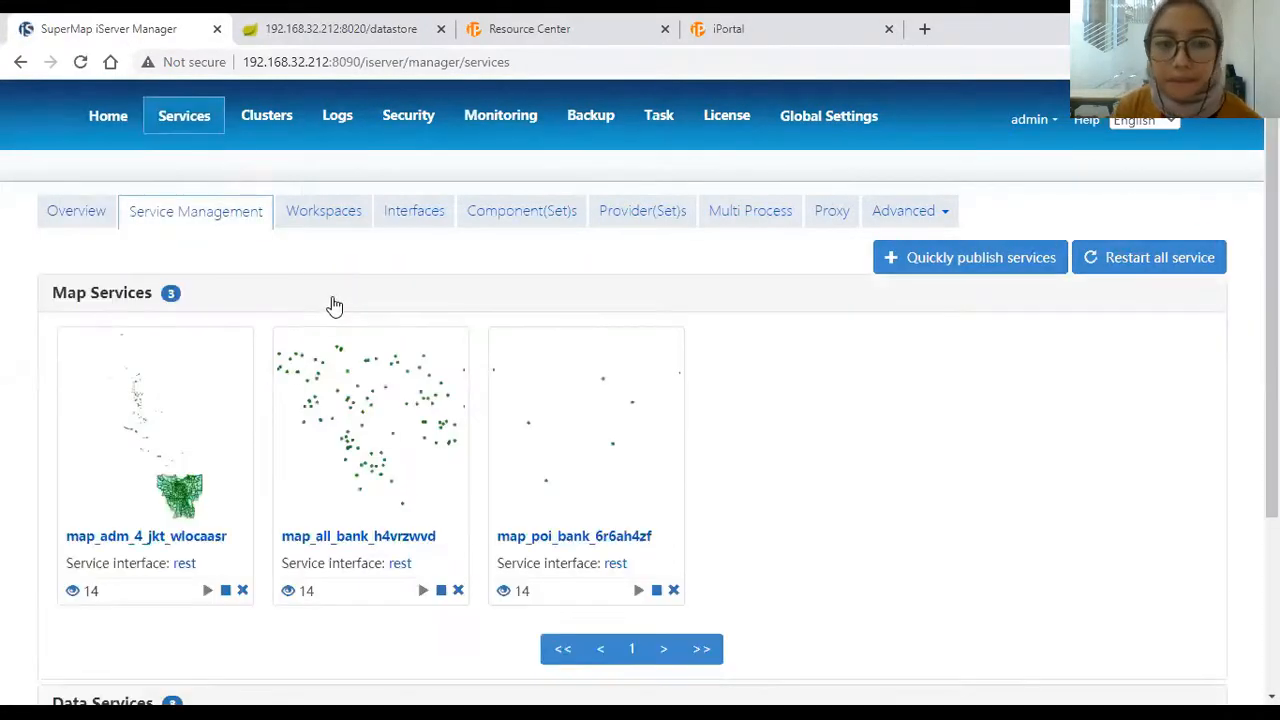
scroll(334, 305, "down", 3)
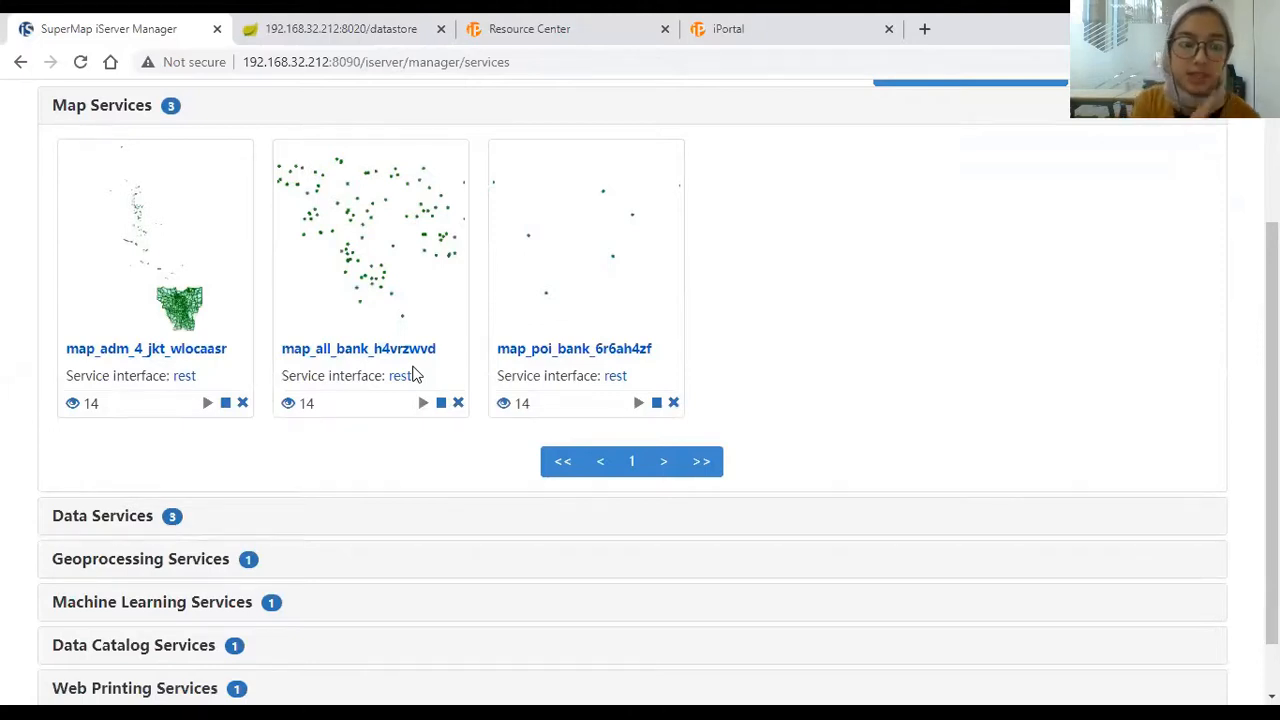
left_click(196, 522)
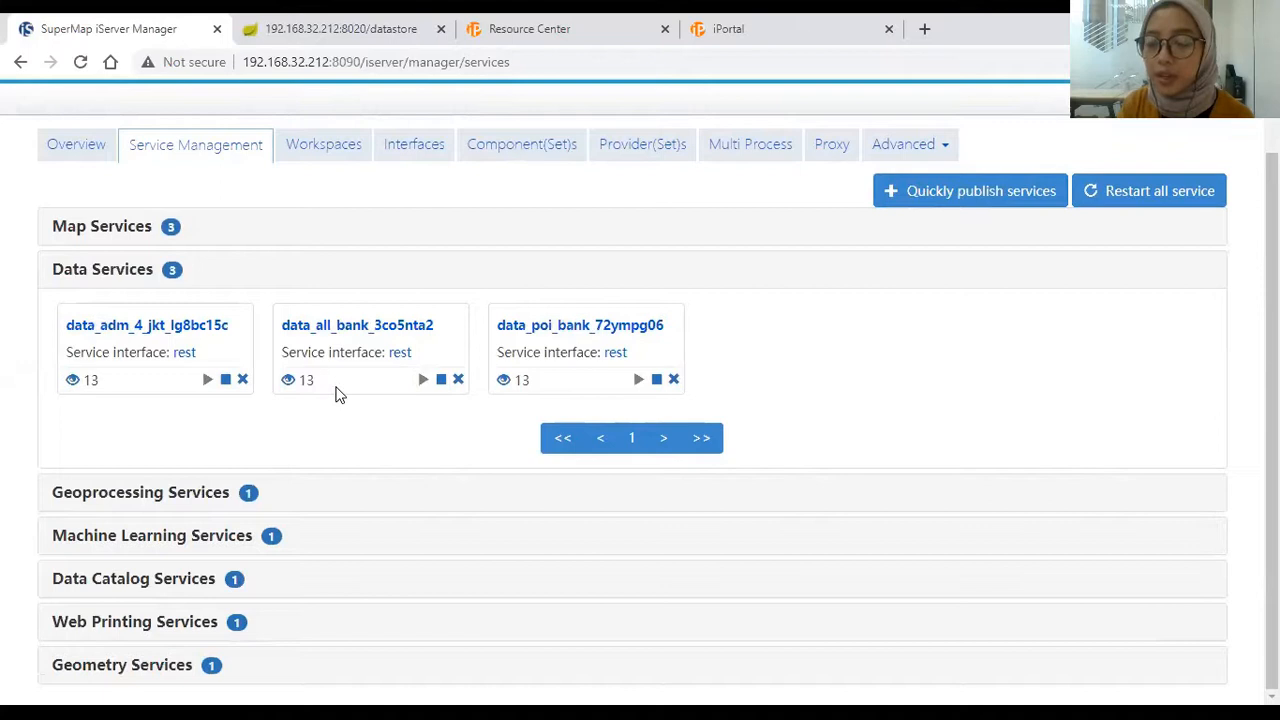
left_click(197, 232)
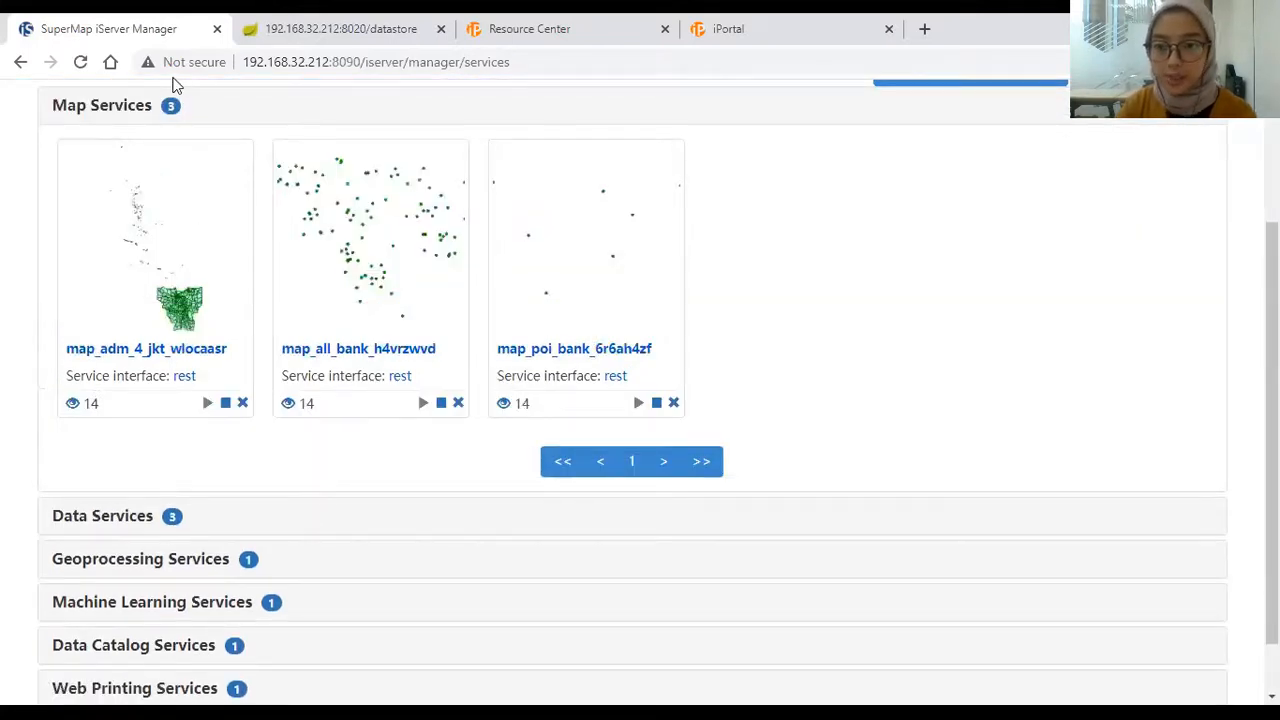
middle_click(160, 357)
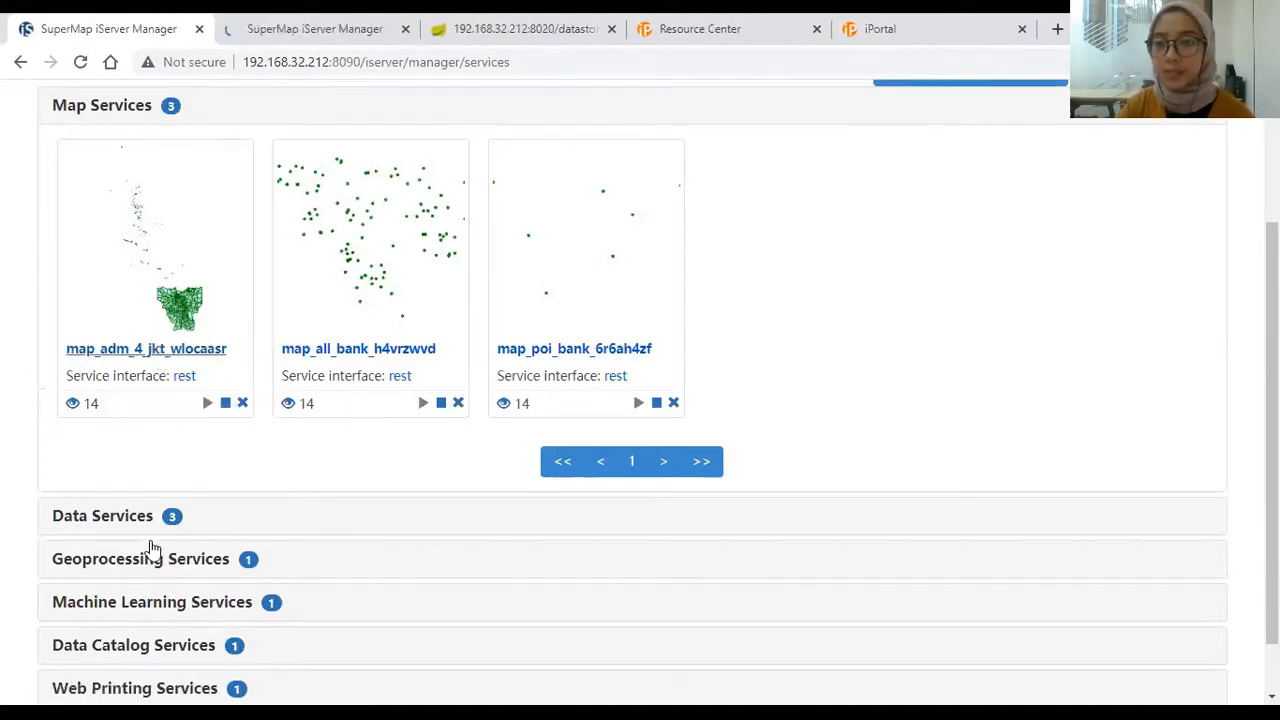
Step: Preview the map_adm_4_jkt_wlocaasr service with iClient for Leaflet
left_click(295, 20)
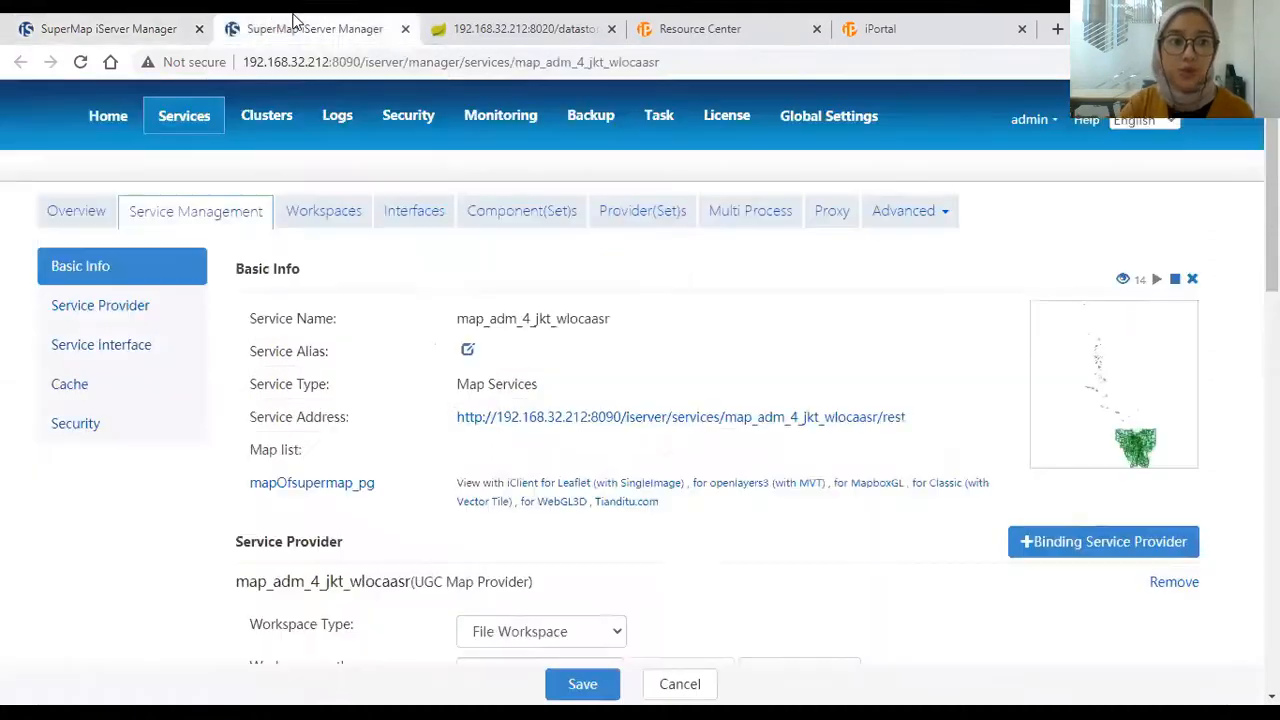
left_click(185, 27)
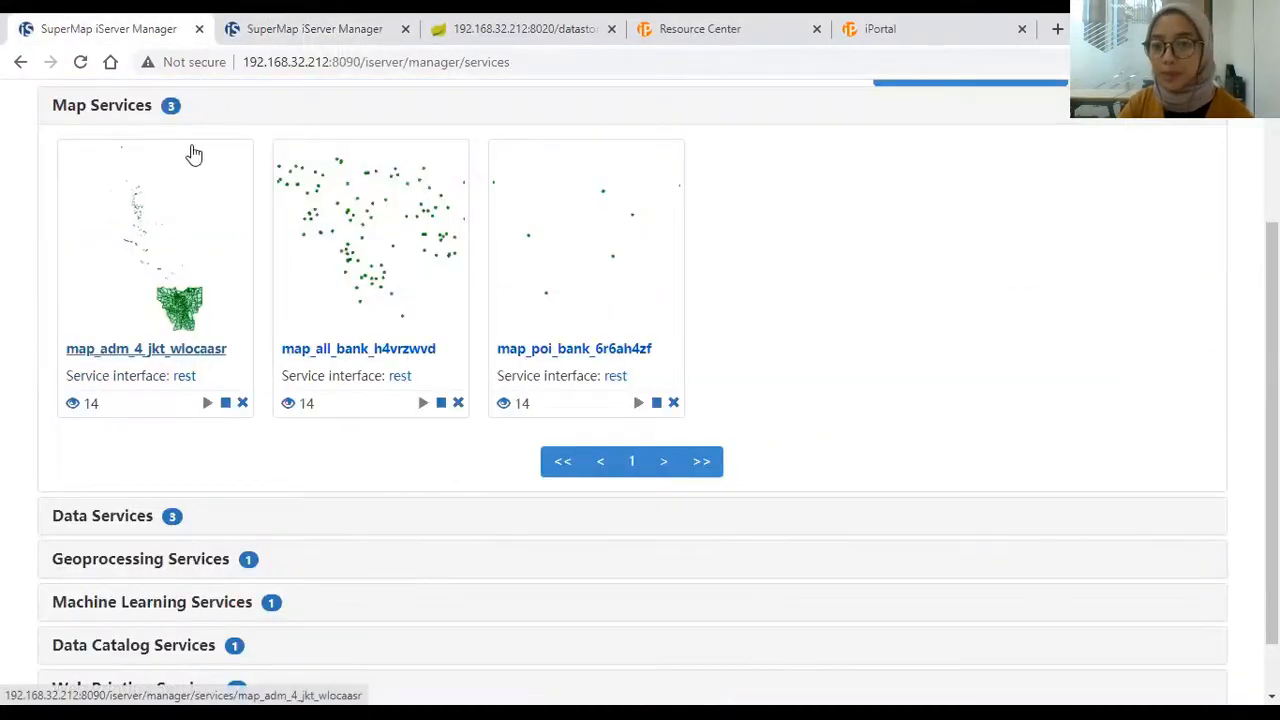
left_click(327, 22)
scroll(586, 229, "down", 4)
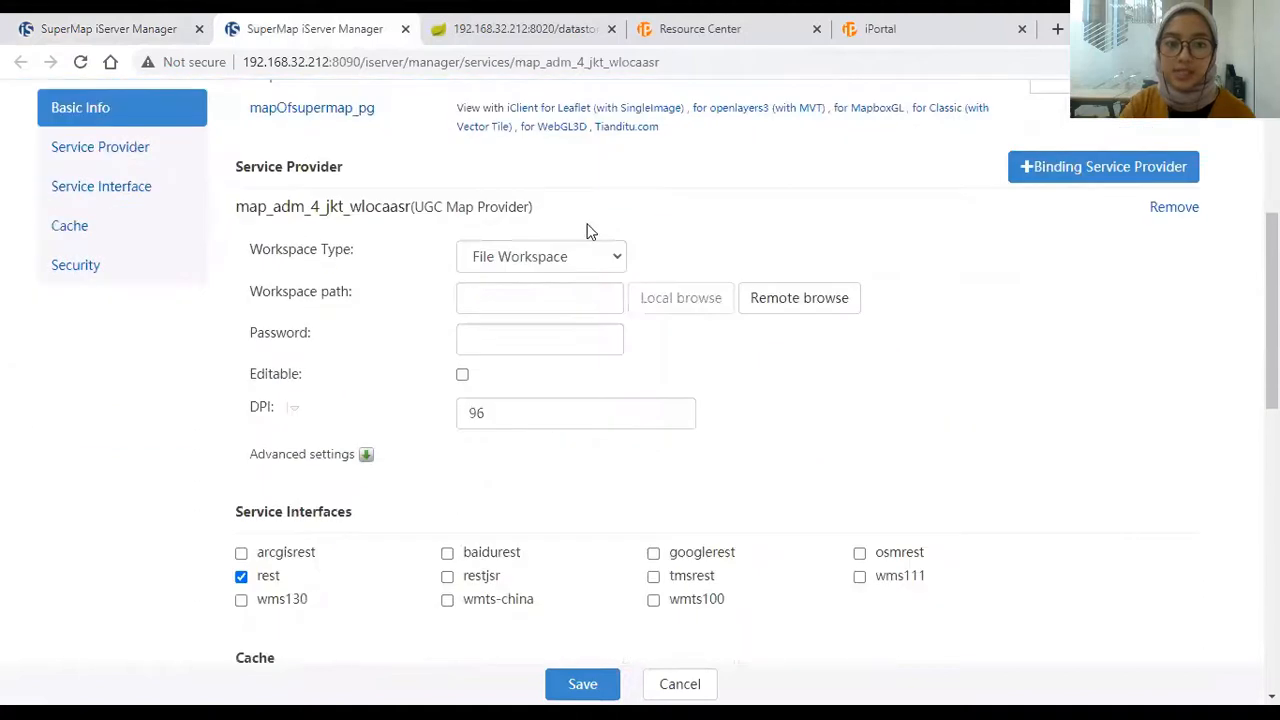
scroll(586, 229, "up", 2)
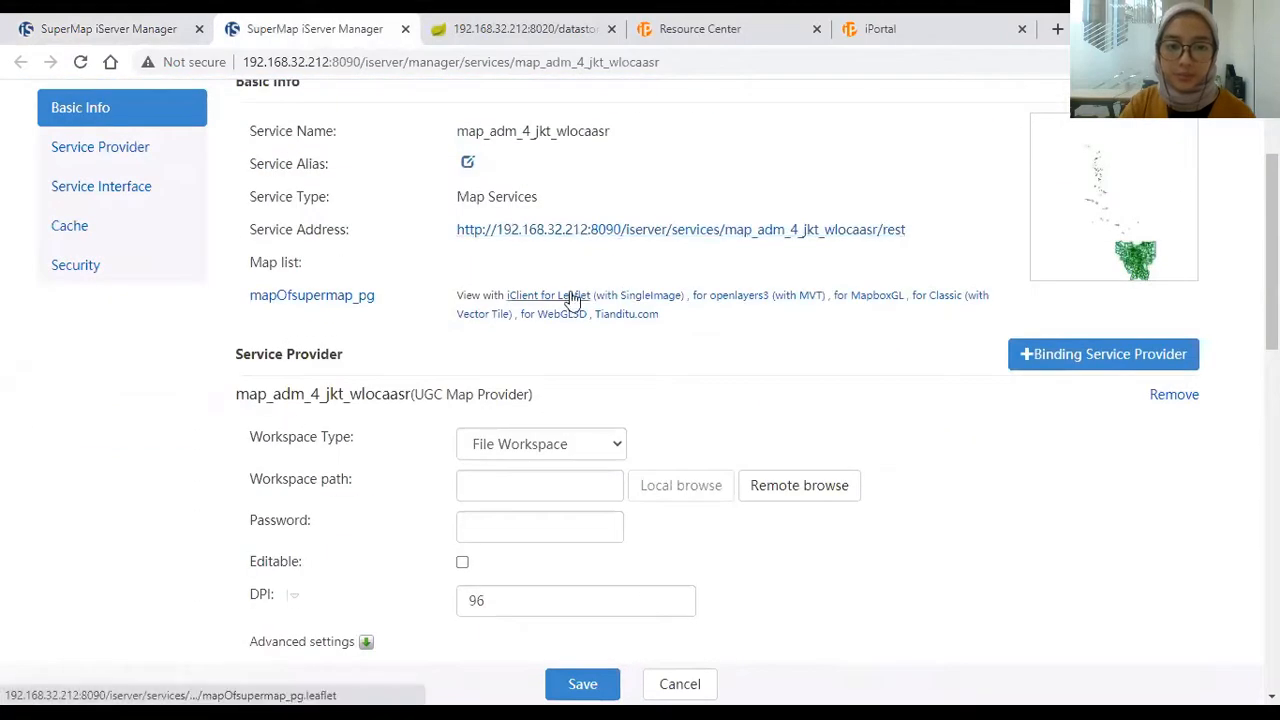
left_click(570, 295)
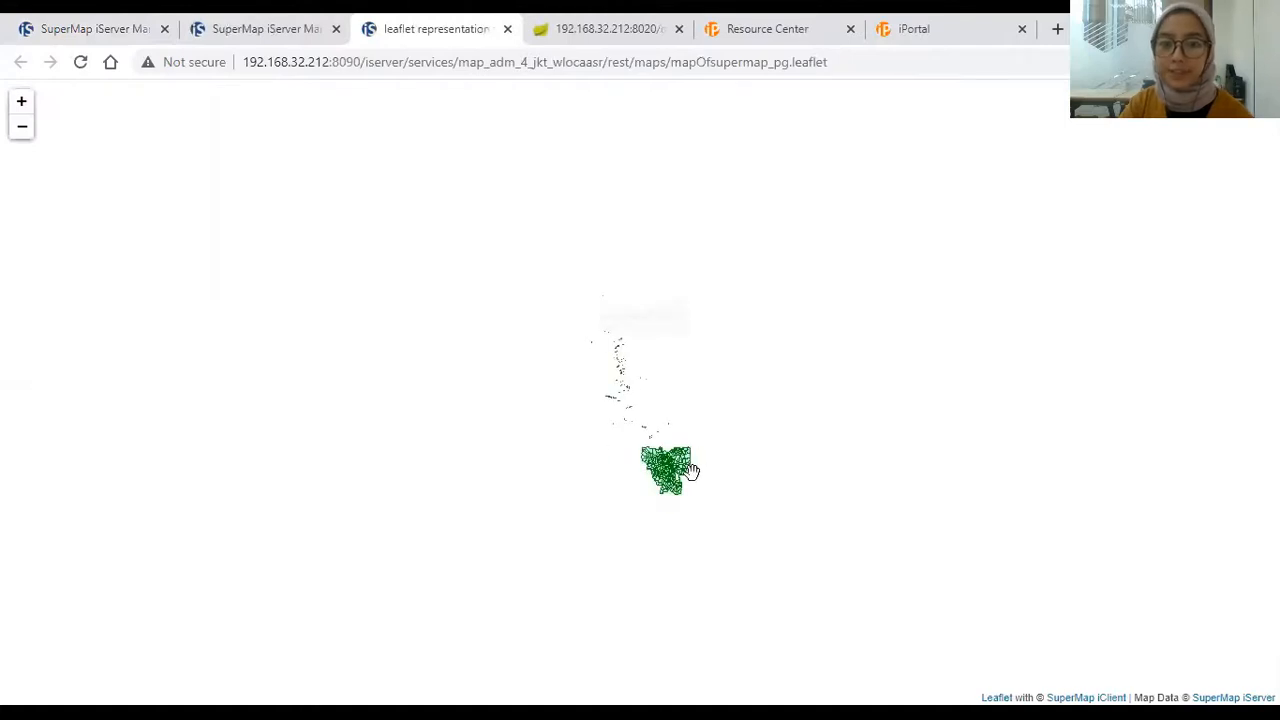
Step: Zoom and pan the Leaflet preview over Jakarta's districts, then return to the My Data list
scroll(689, 466, "up", 5)
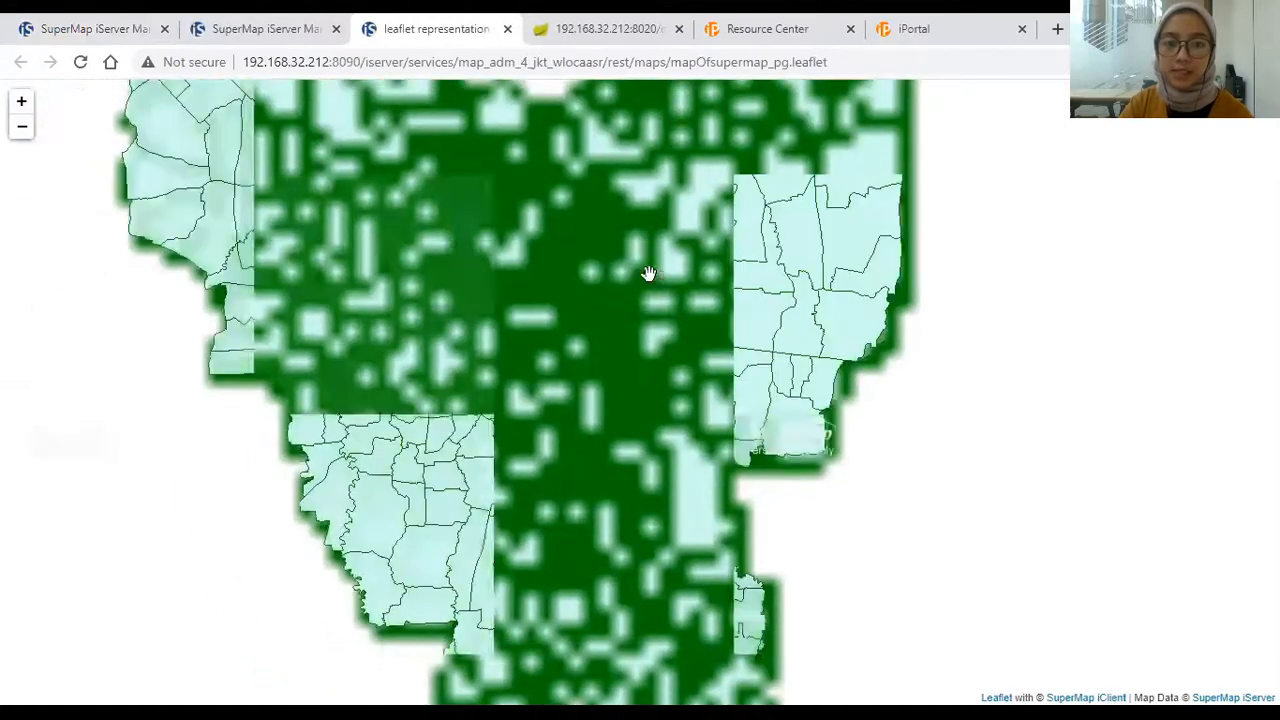
scroll(636, 348, "down", 2)
scroll(636, 343, "up", 1)
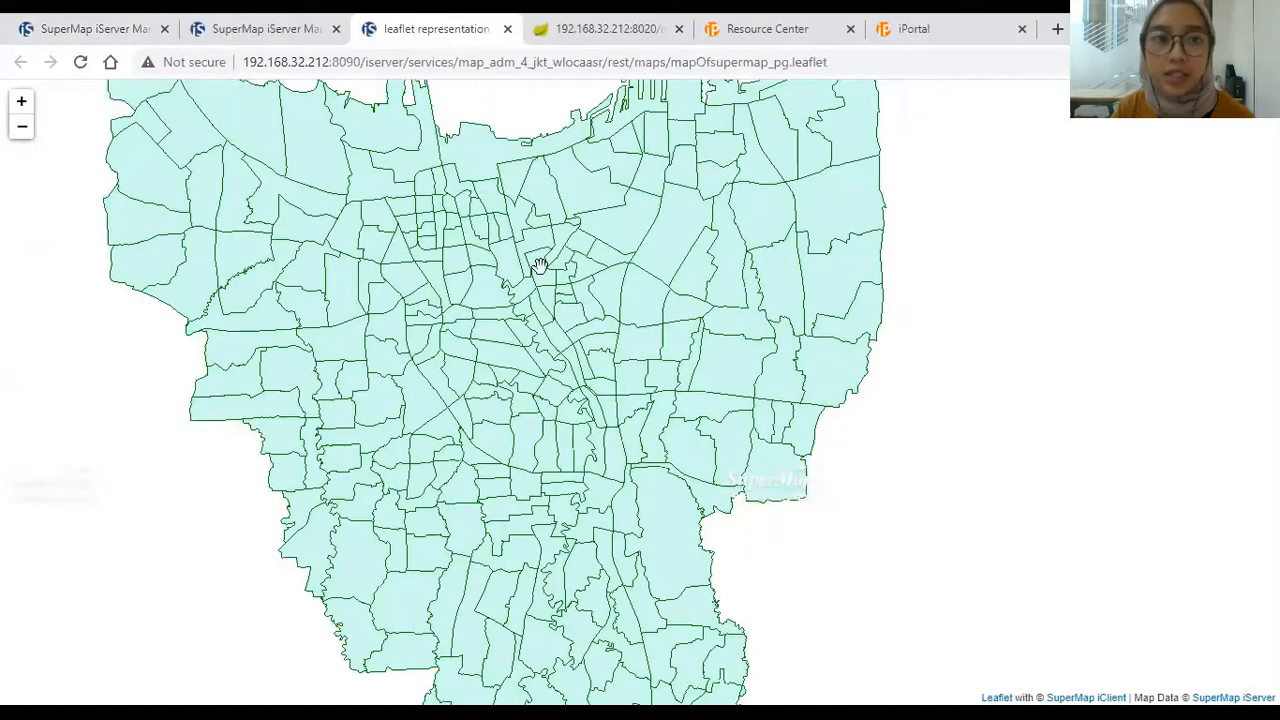
left_click_drag(569, 289, 592, 311)
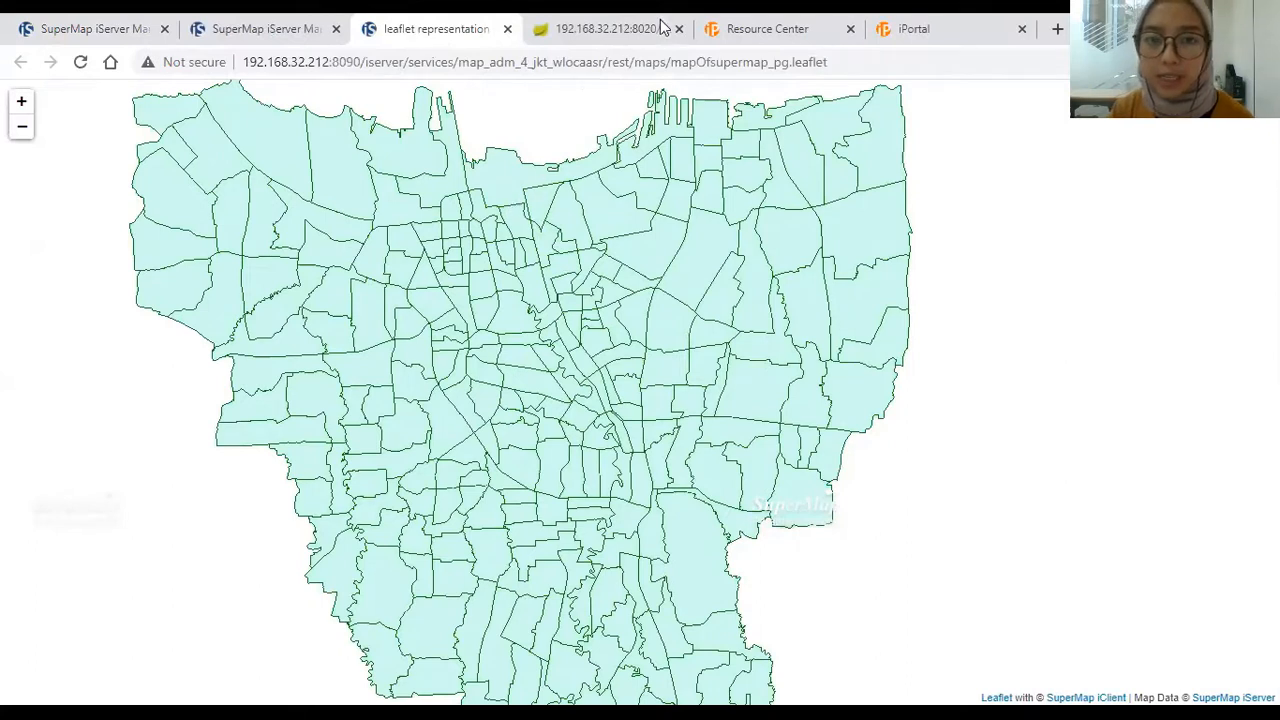
left_click(830, 20)
scroll(663, 283, "up", 5)
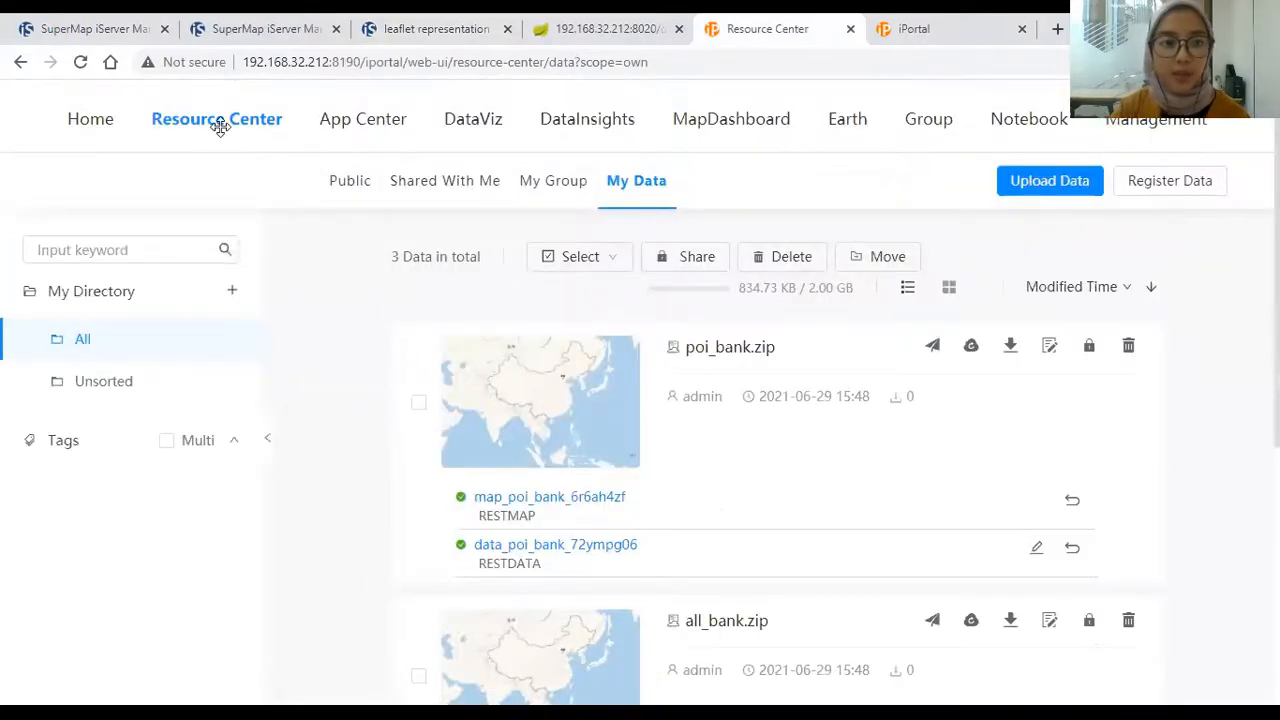
Step: Upload bank_info.xlsx as Excel data with Include Geographic Data unchecked
left_click(1020, 181)
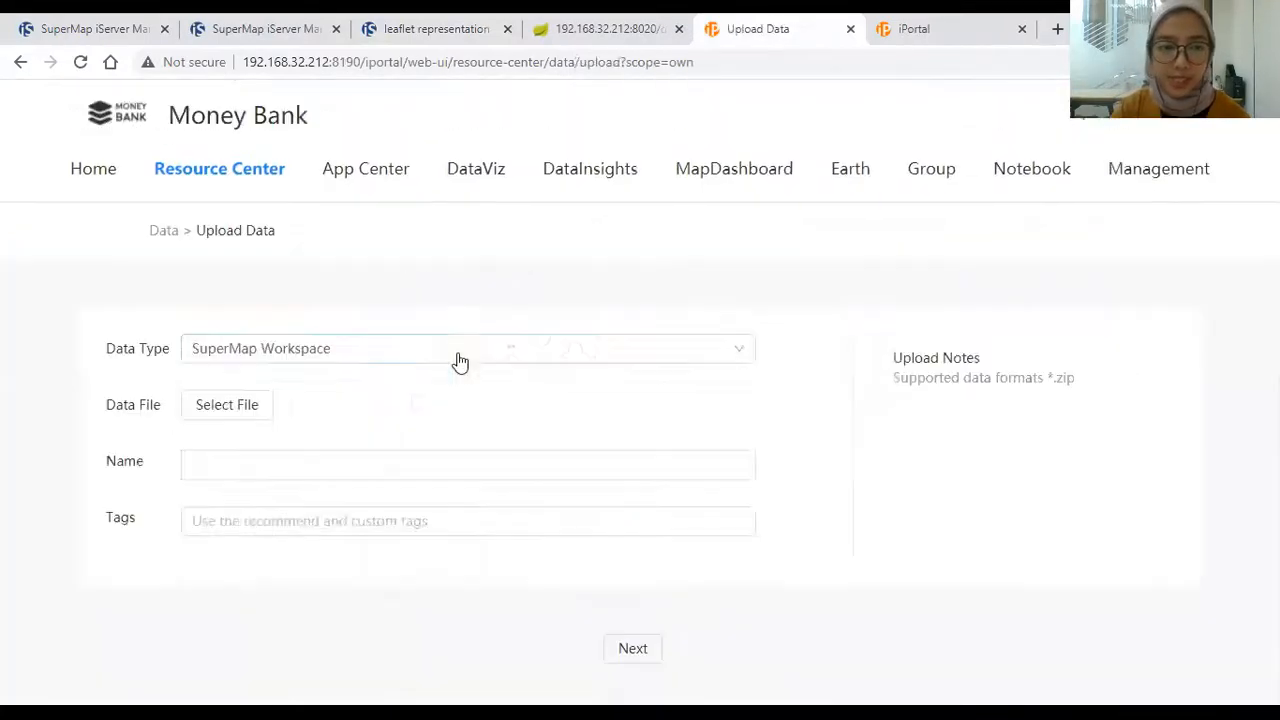
left_click(460, 362)
scroll(277, 494, "down", 3)
left_click(268, 500)
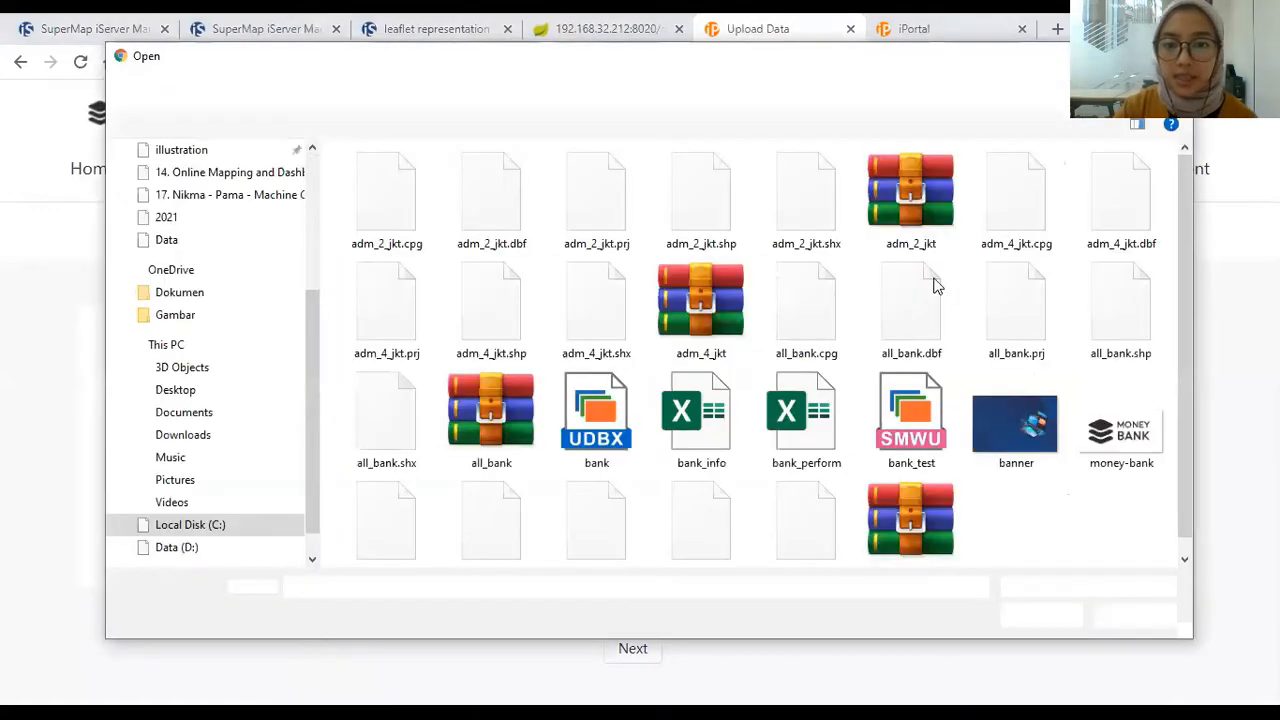
left_click(694, 418)
double_click(694, 418)
left_click(655, 645)
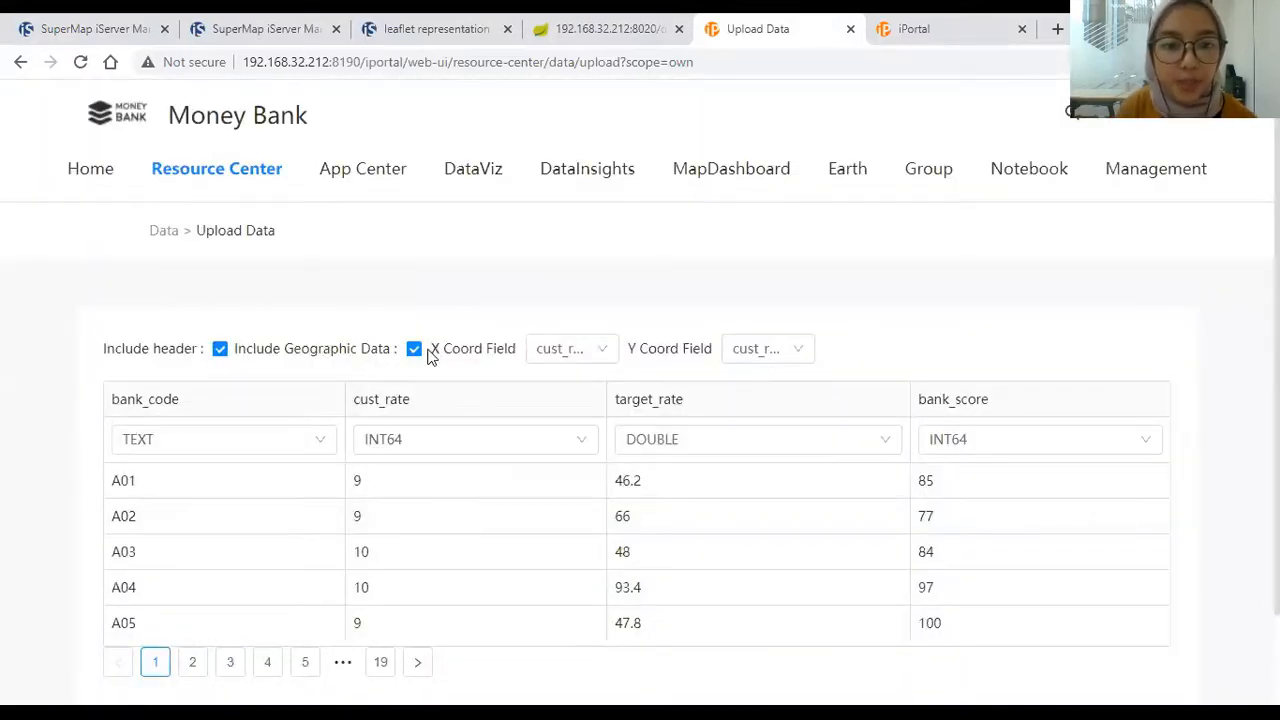
left_click(413, 350)
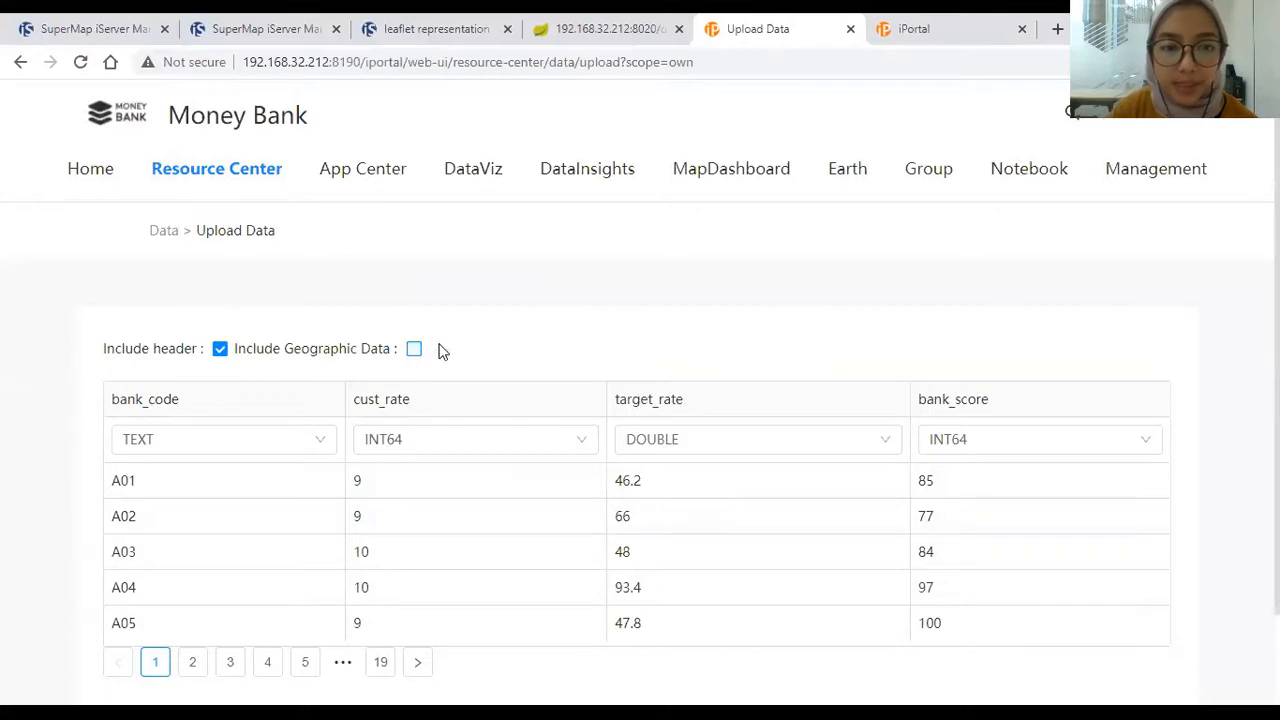
scroll(354, 331, "down", 2)
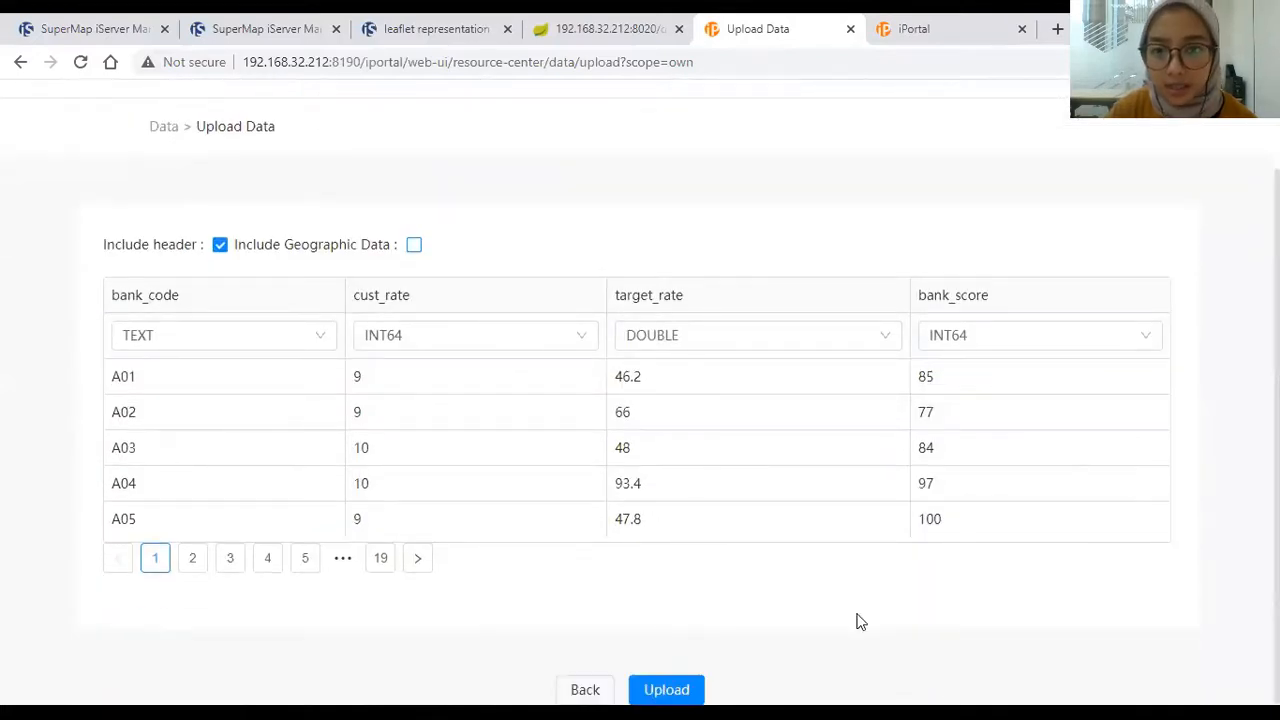
left_click(688, 690)
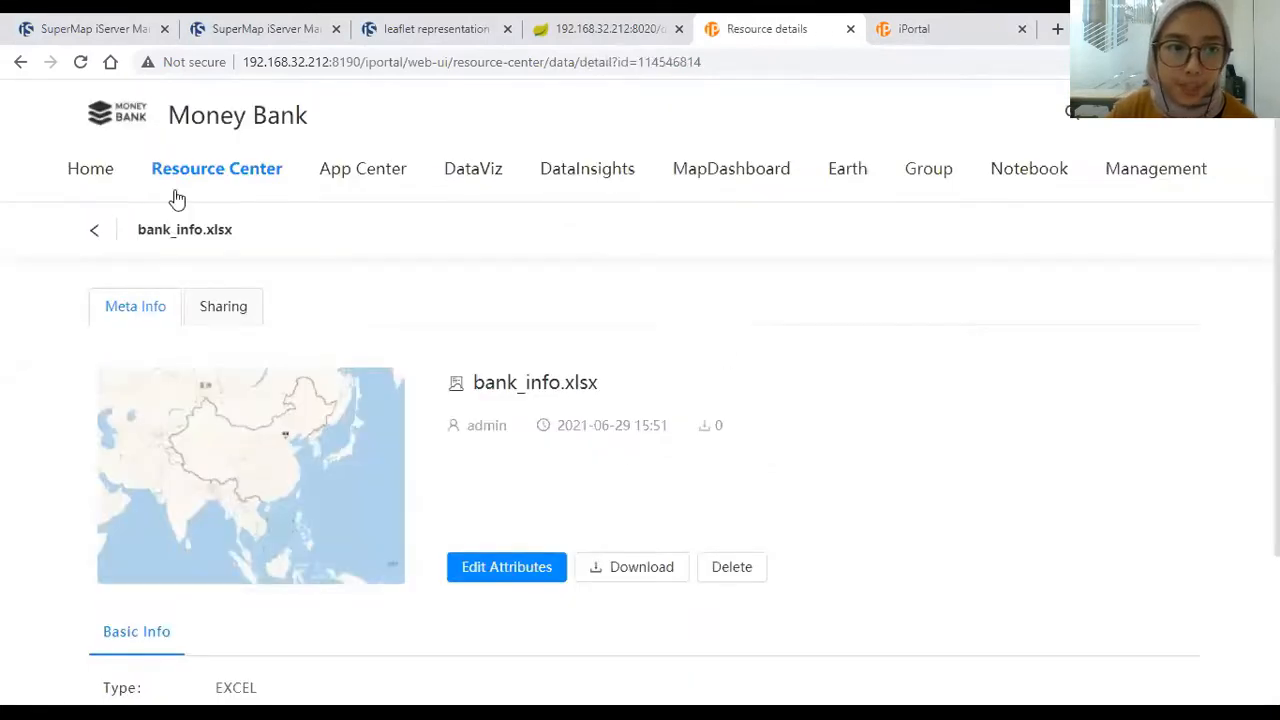
left_click(97, 240)
Step: Upload bank_perform.xlsx (year, performance_rate) as Excel data without geographic data
left_click(1059, 236)
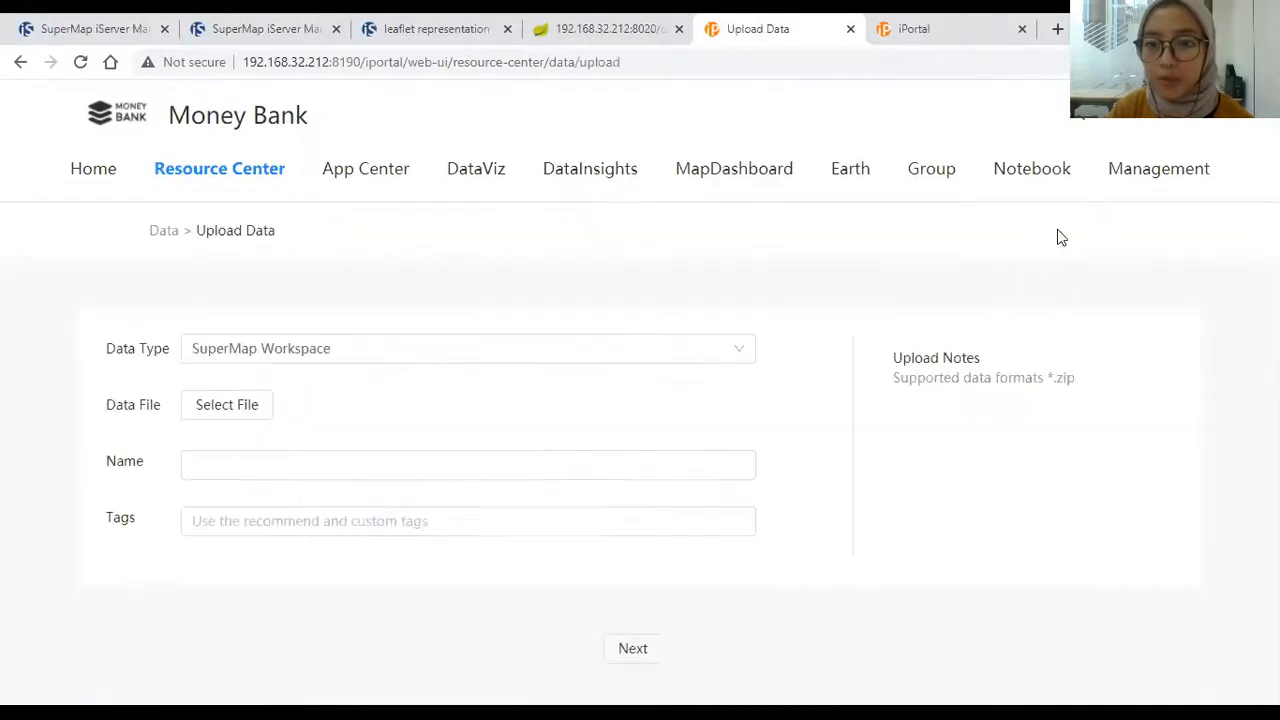
left_click(246, 358)
scroll(297, 525, "down", 1)
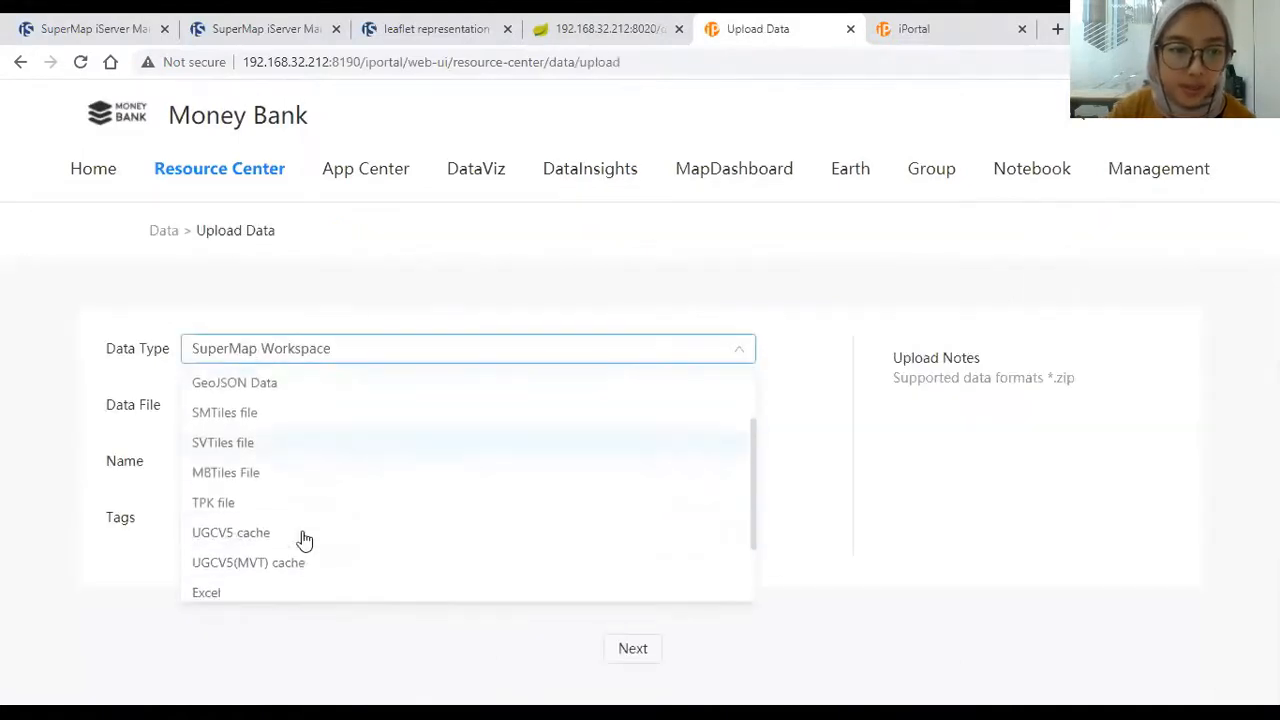
left_click(266, 590)
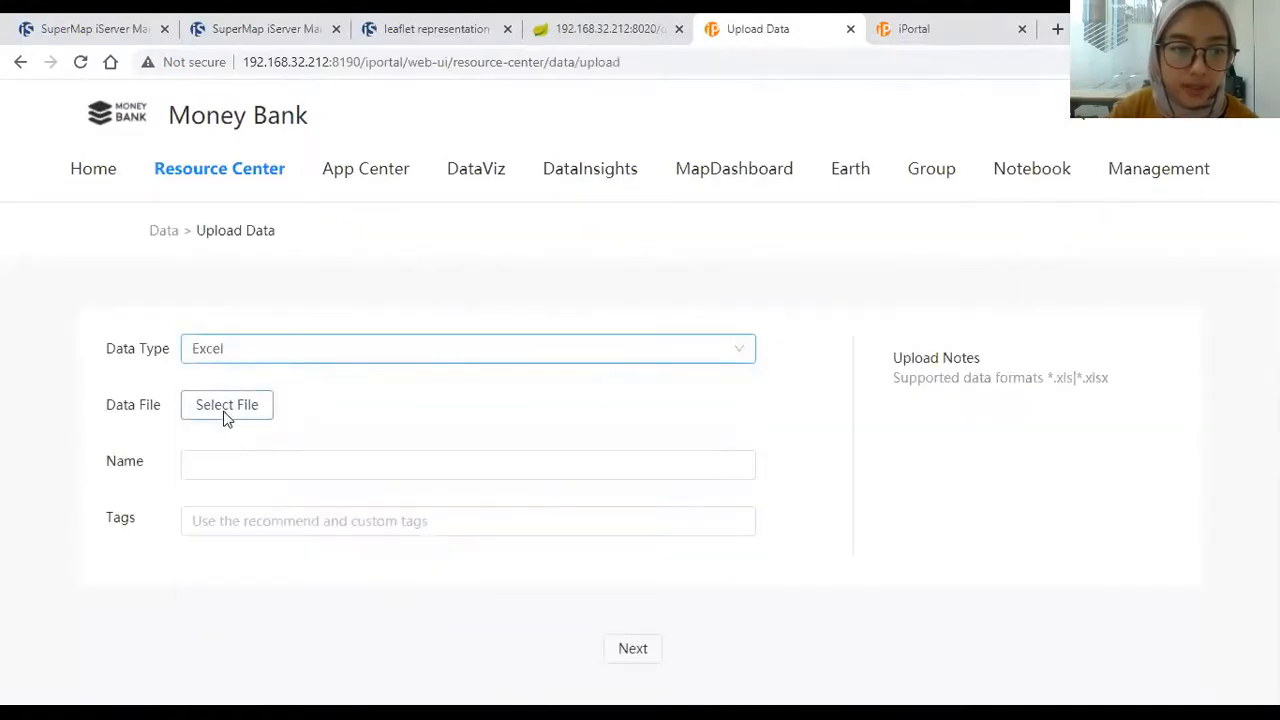
left_click(265, 418)
left_click(800, 440)
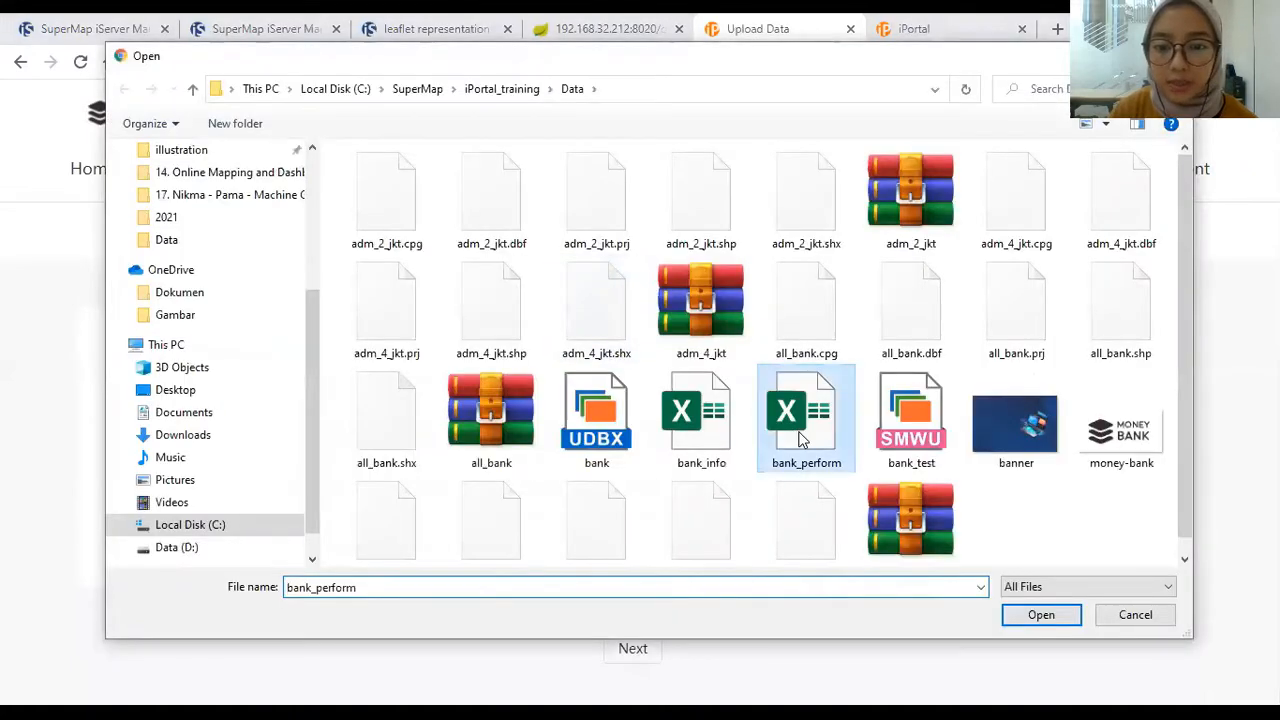
key("Return")
left_click(640, 644)
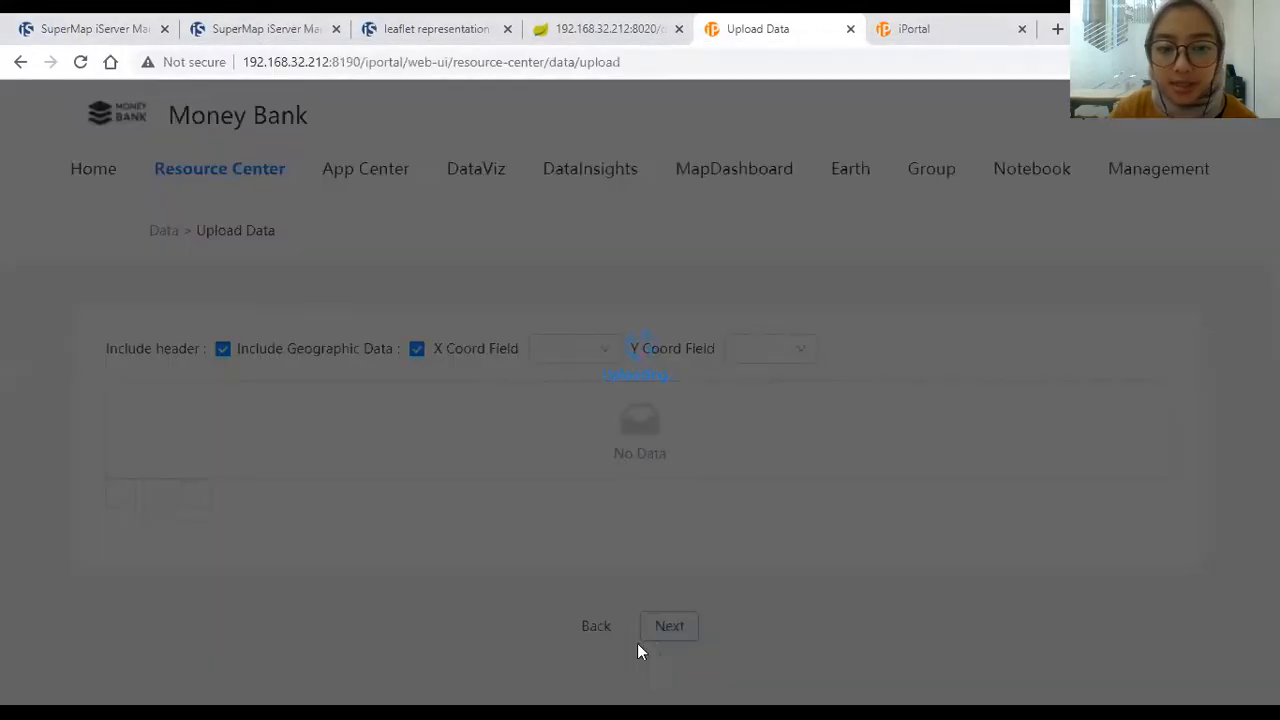
left_click(415, 350)
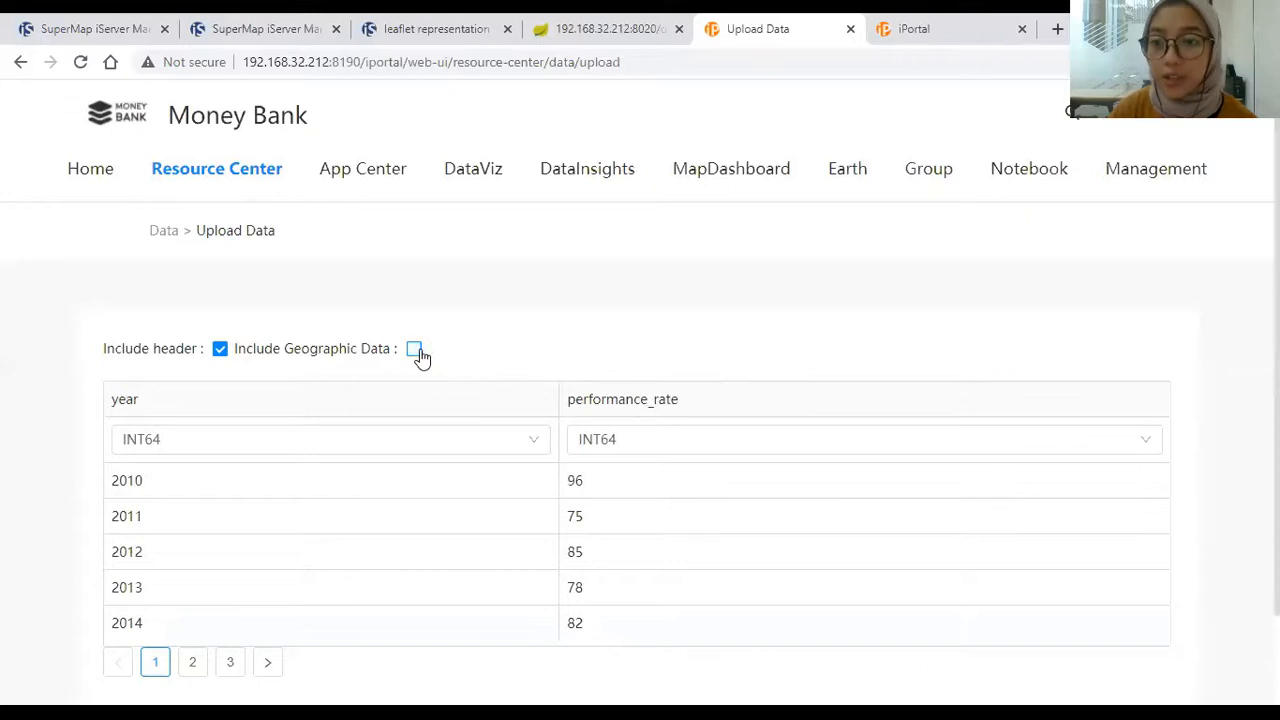
scroll(952, 362, "down", 1)
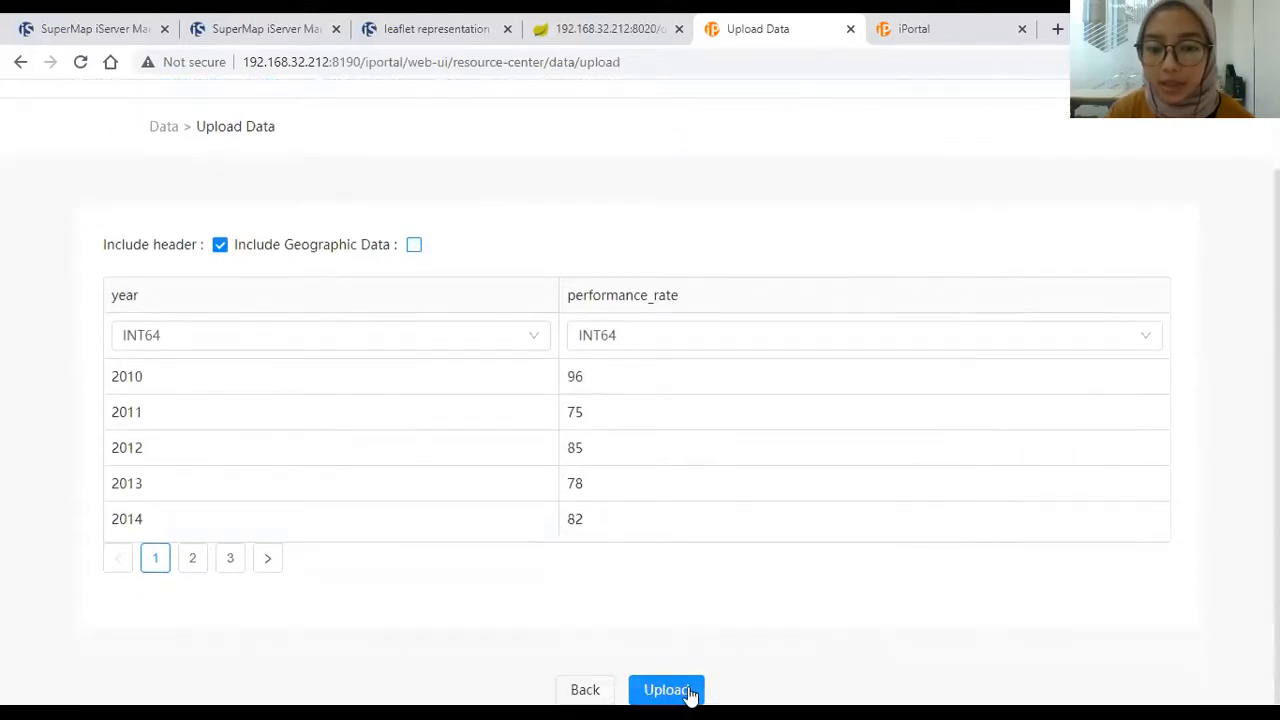
left_click(688, 692)
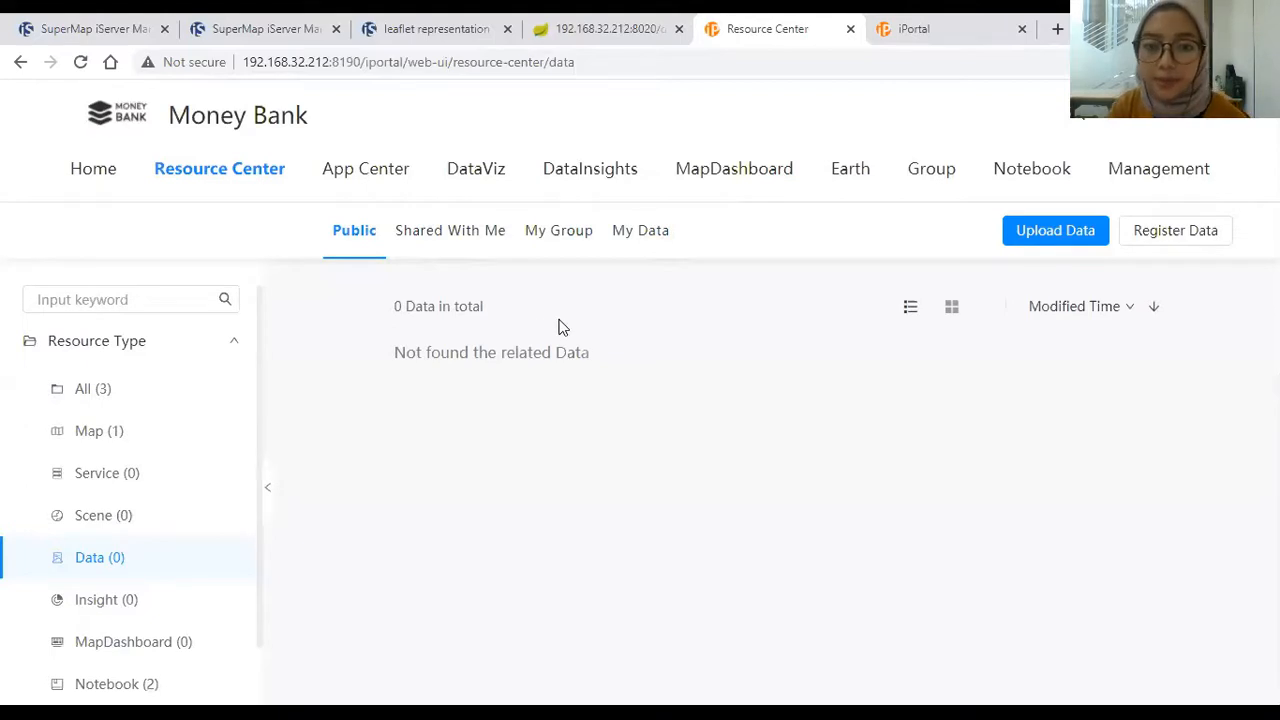
Step: Filter to My Data, view bank_info.xlsx details, then open bank_perform.xlsx's sharing settings
left_click(657, 240)
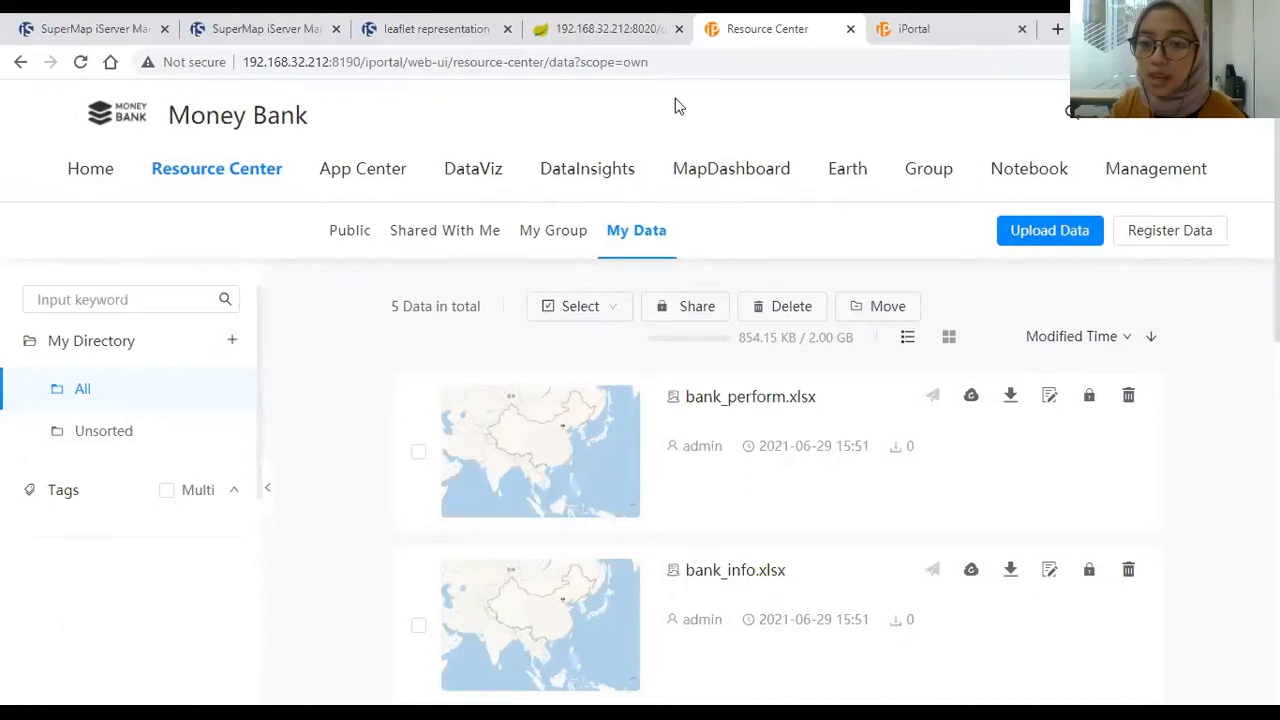
scroll(785, 413, "down", 3)
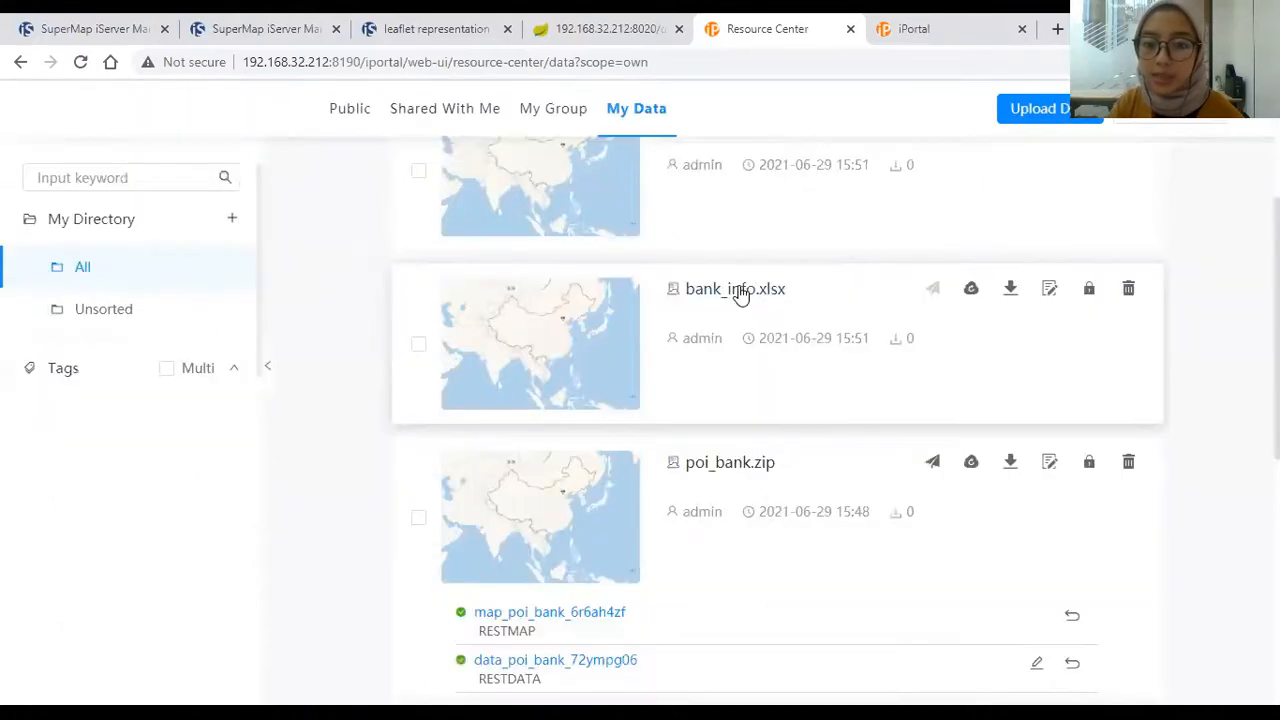
left_click(737, 294)
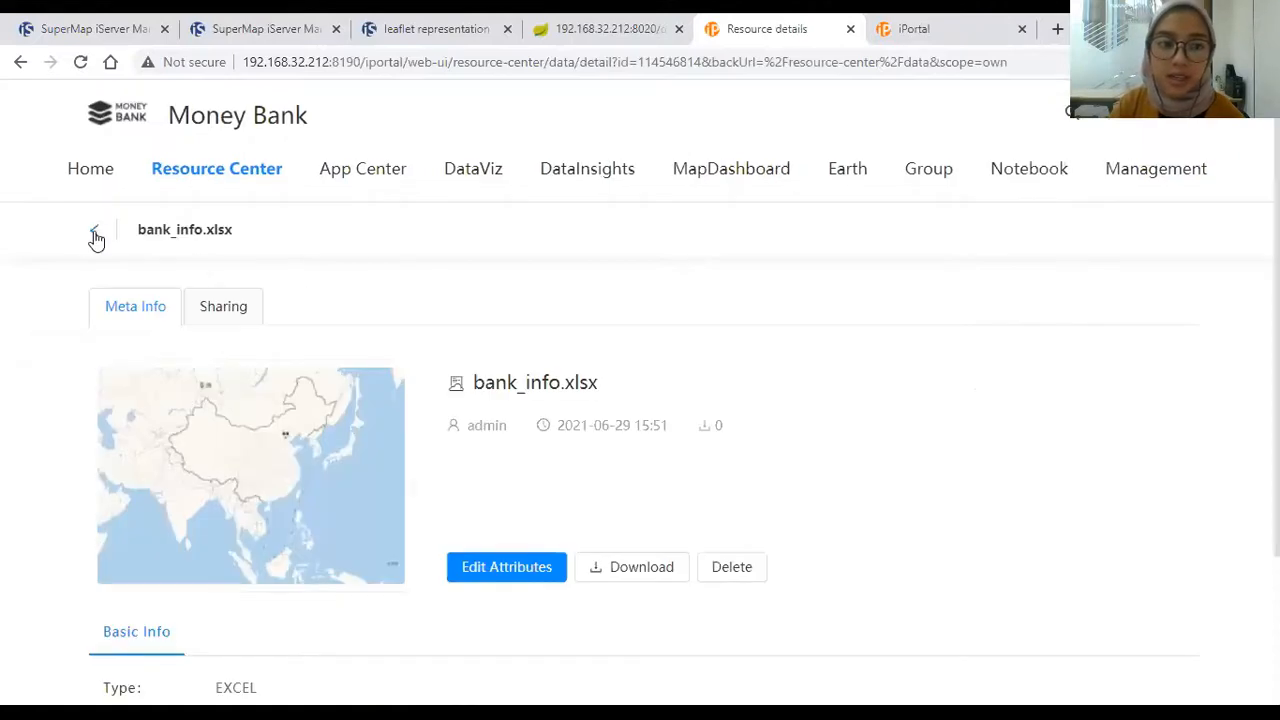
left_click(94, 230)
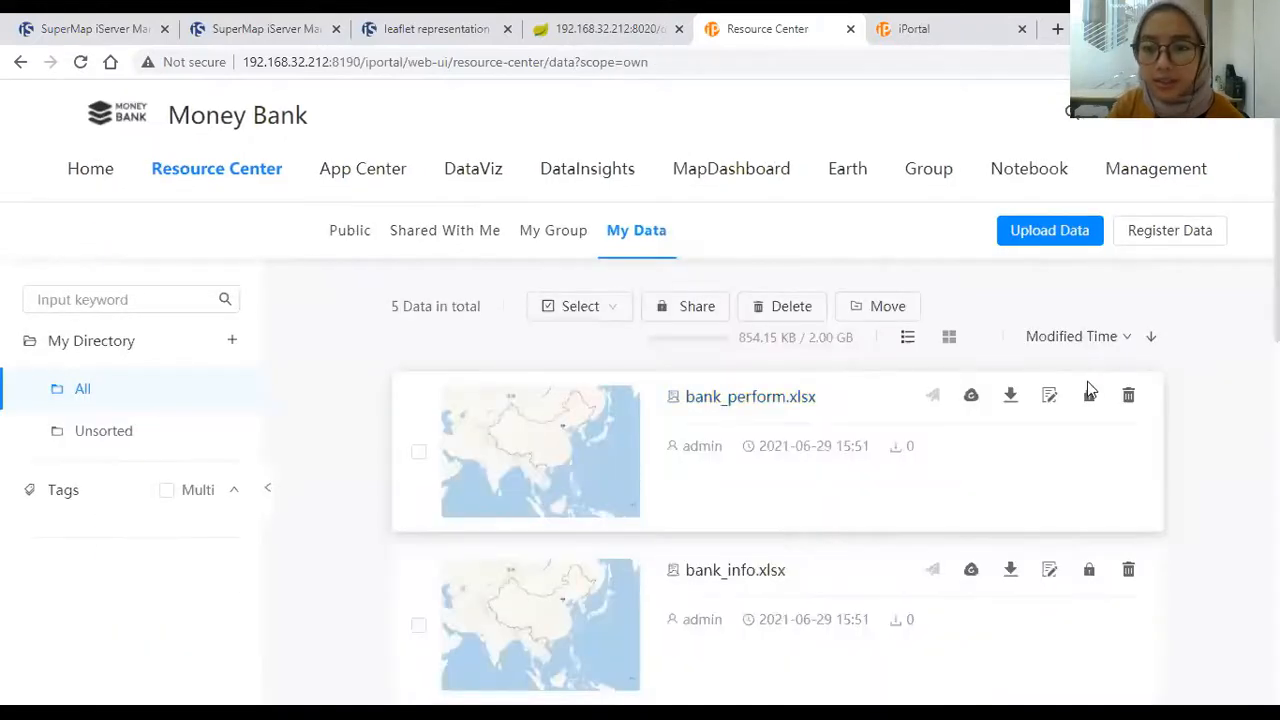
left_click(1089, 395)
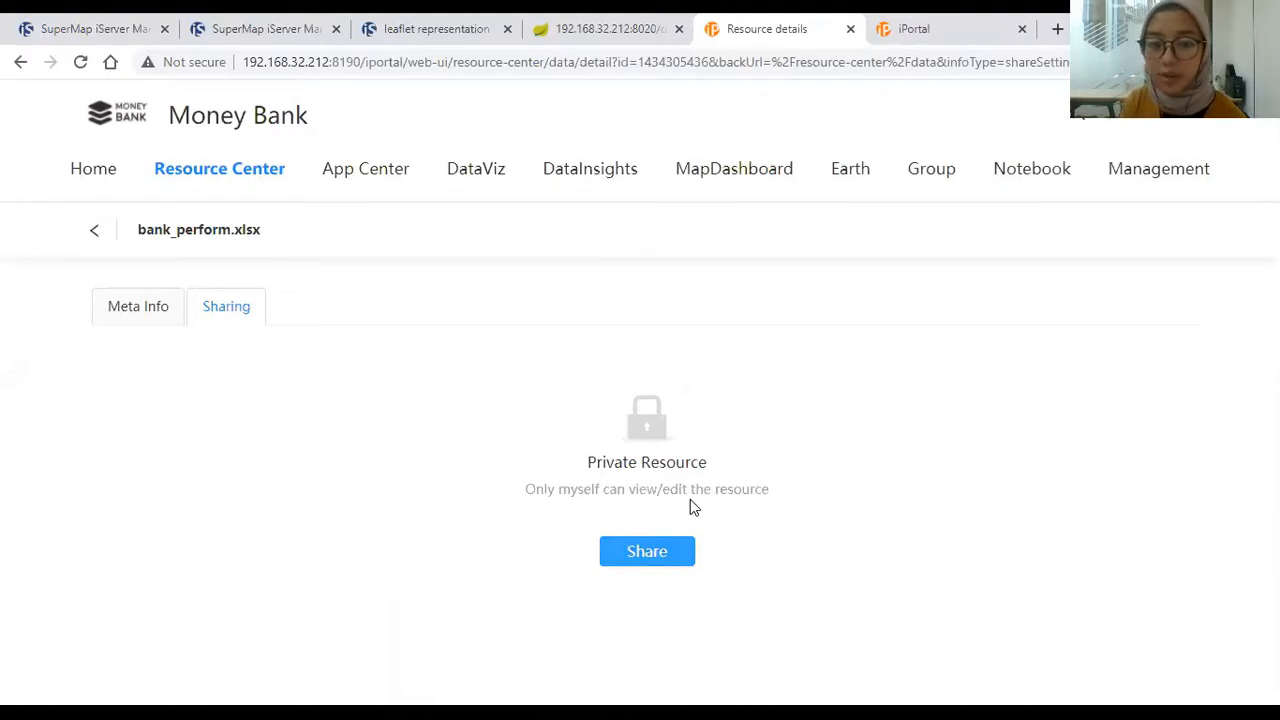
Step: Try Designated Download sharing for bank_perform.xlsx, then discard the changes
left_click(660, 562)
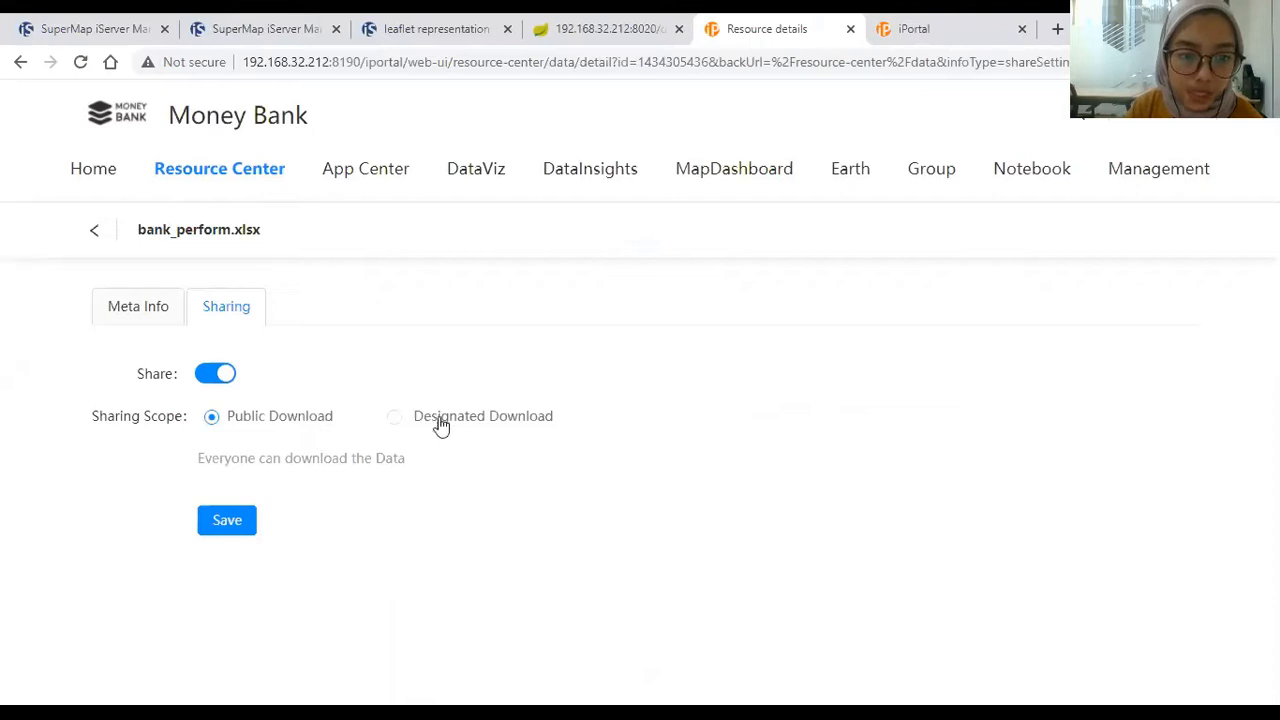
left_click(395, 420)
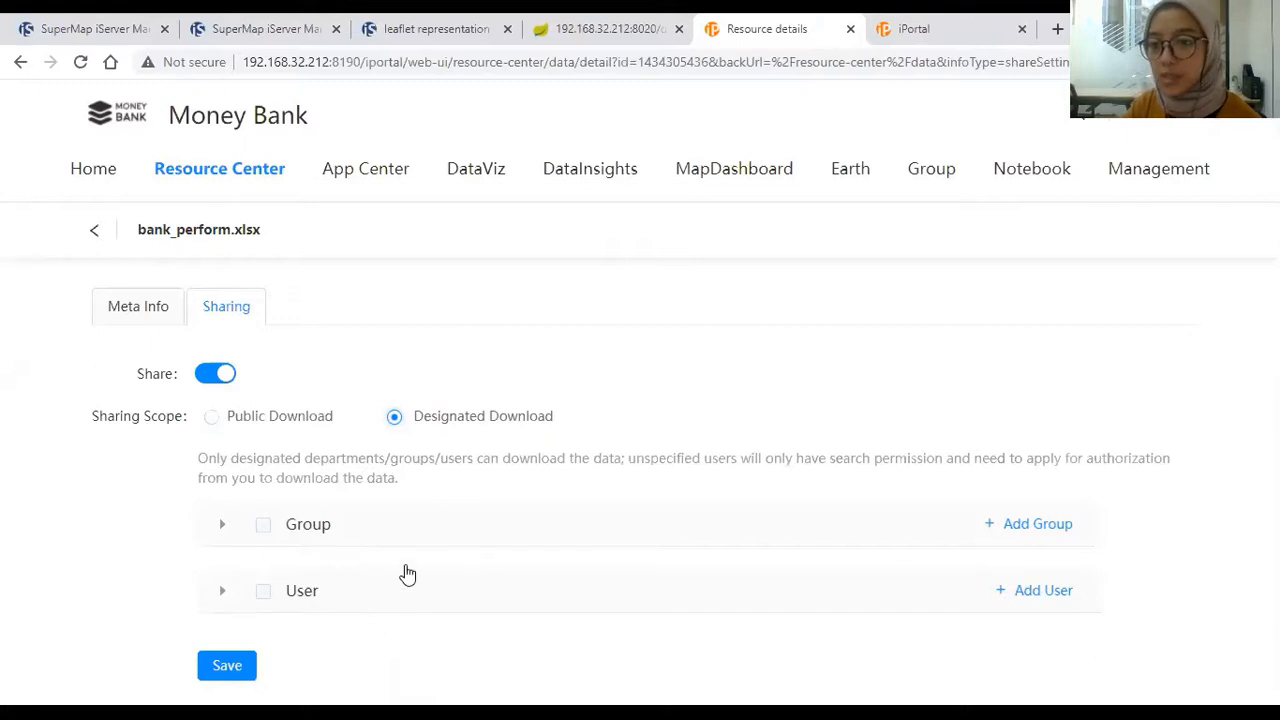
left_click(96, 234)
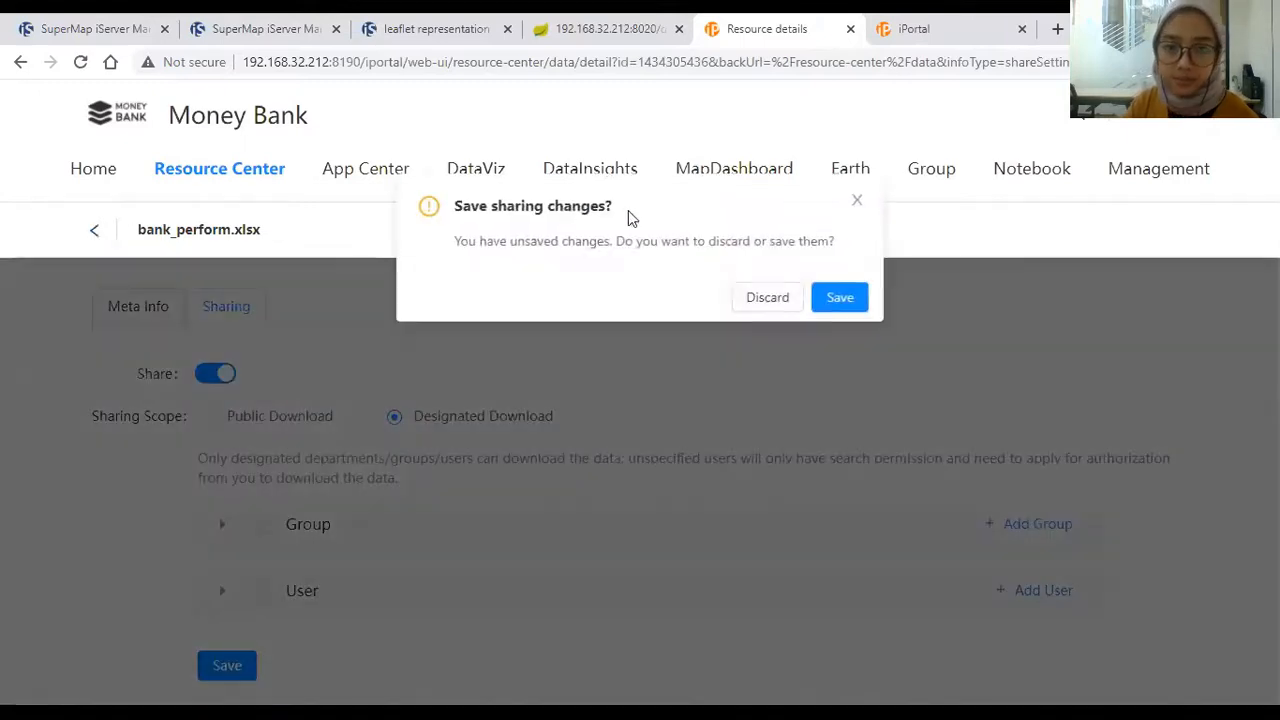
left_click(754, 306)
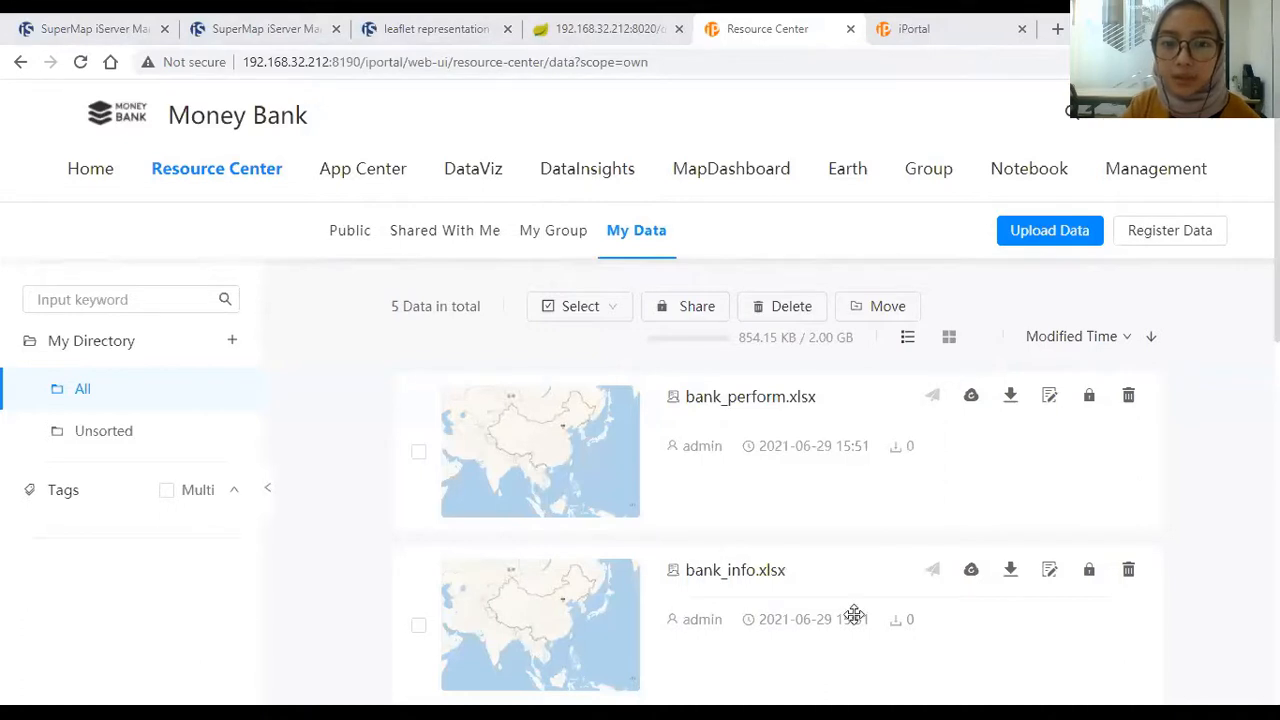
Step: Start a new untitled DataViz map with an OSM basemap in its own tab
scroll(897, 355, "down", 1)
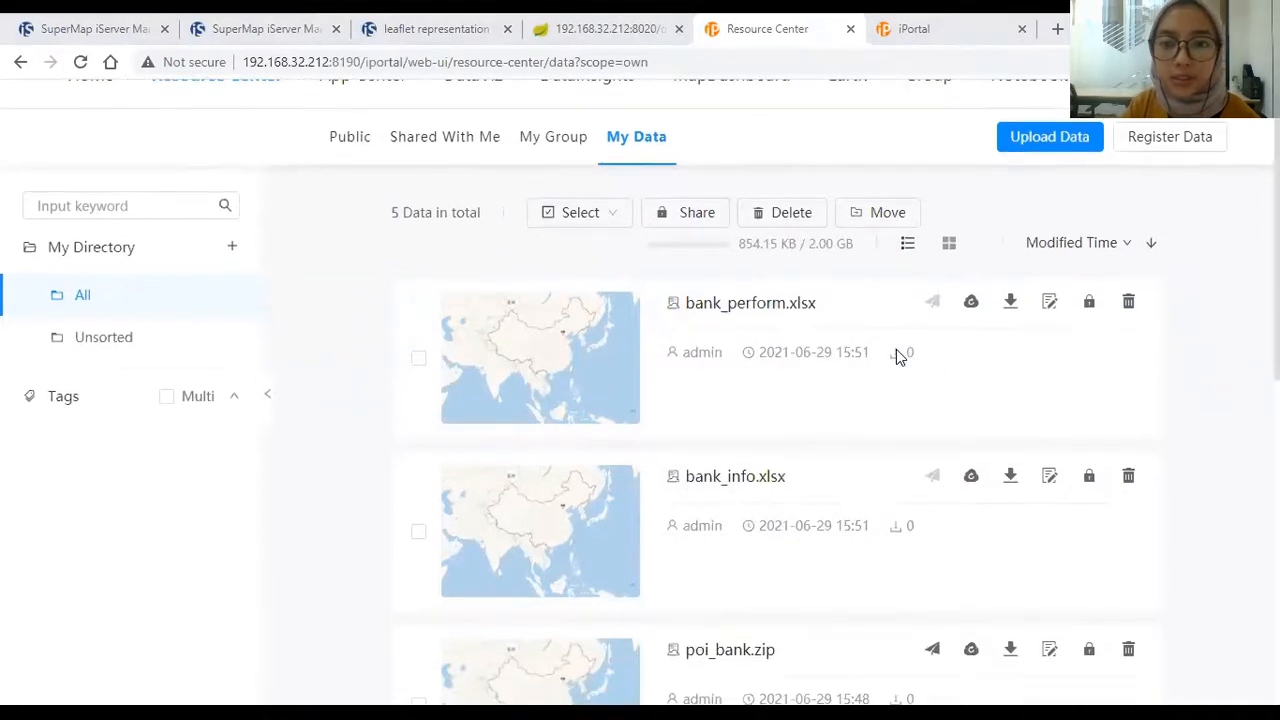
scroll(890, 350, "up", 1)
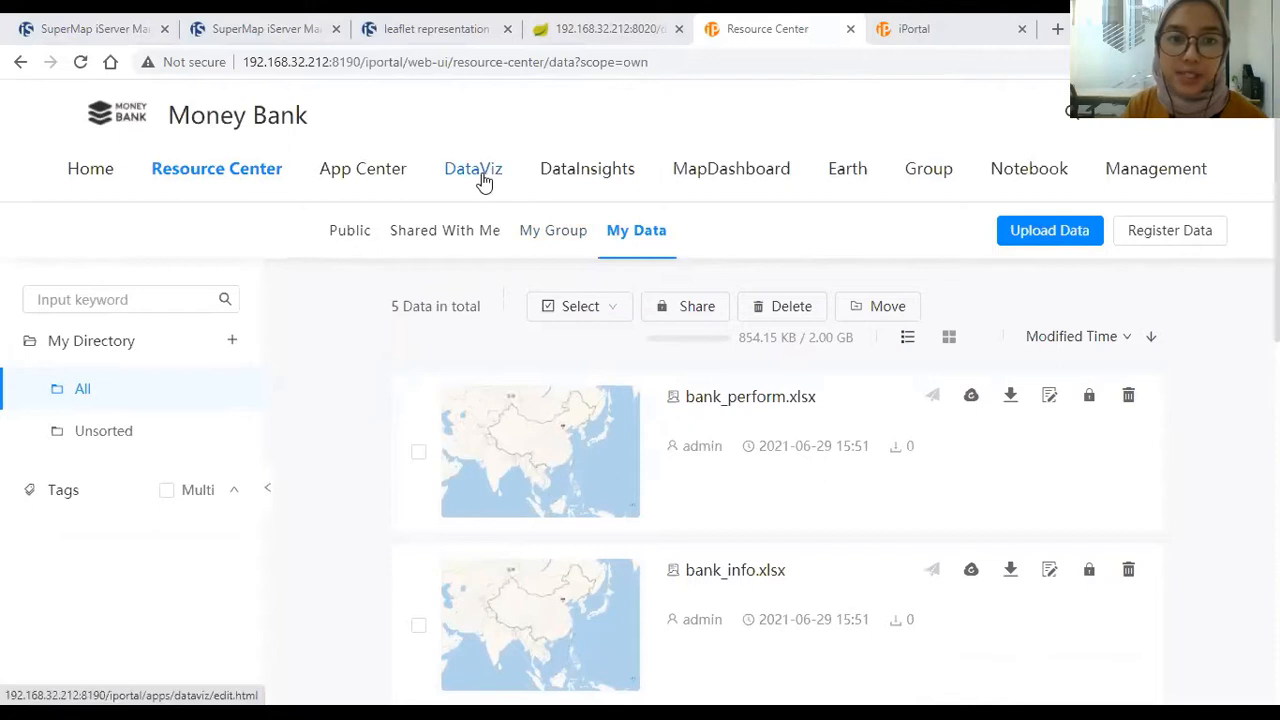
left_click(484, 180)
left_click(829, 30)
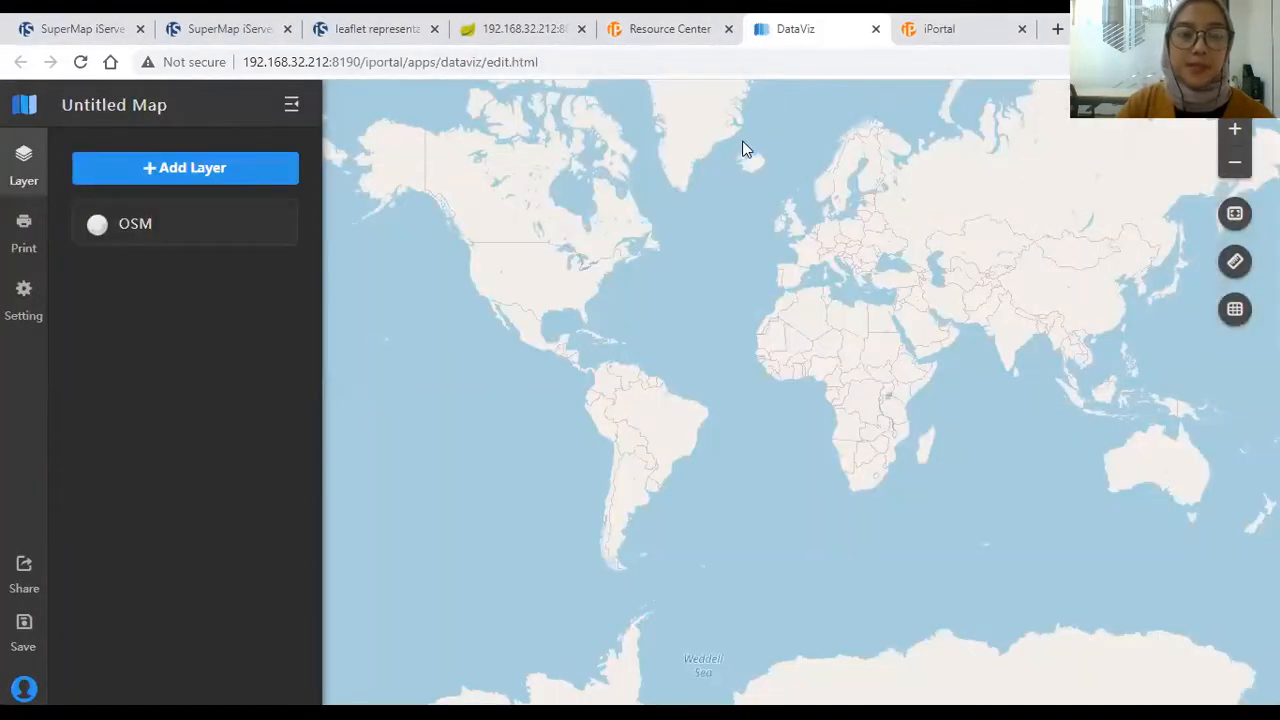
Step: Zoom and pan the OSM basemap to centre on Jakarta, then show the Add Layer options
scroll(1000, 330, "up", 3)
left_click_drag(940, 311, 650, 218)
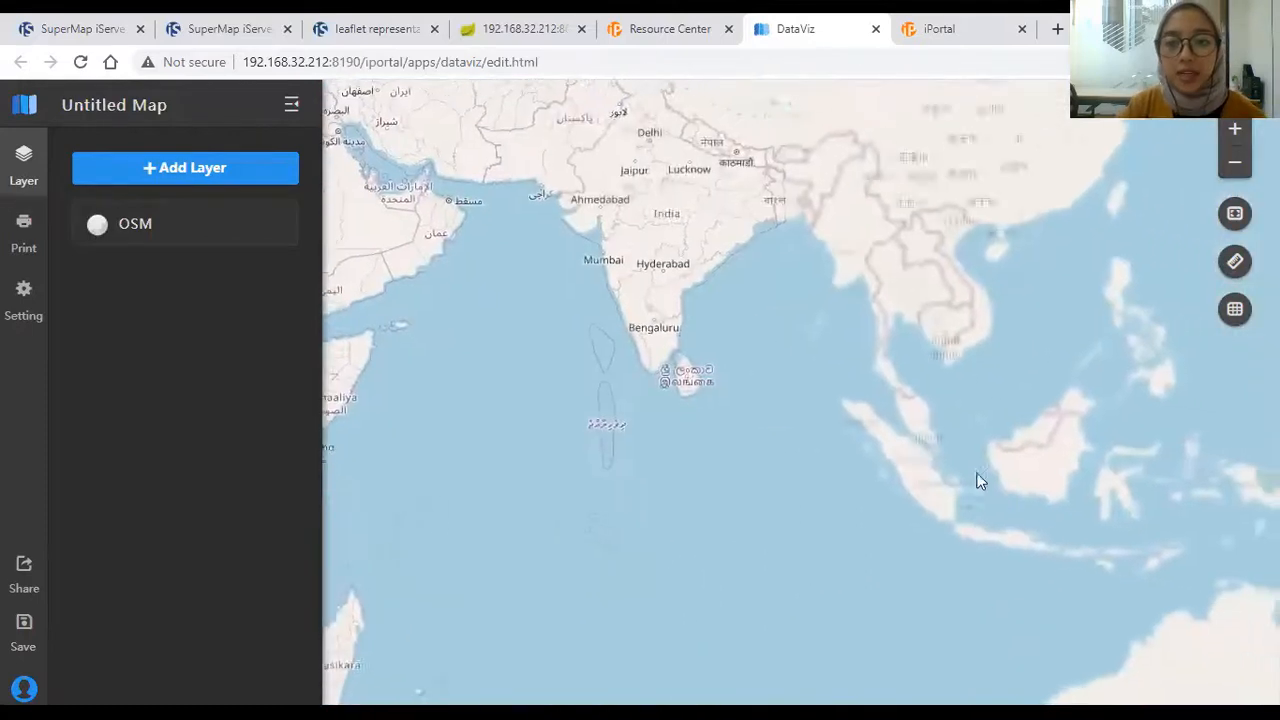
left_click_drag(980, 482, 812, 368)
scroll(810, 362, "up", 3)
left_click_drag(630, 289, 819, 351)
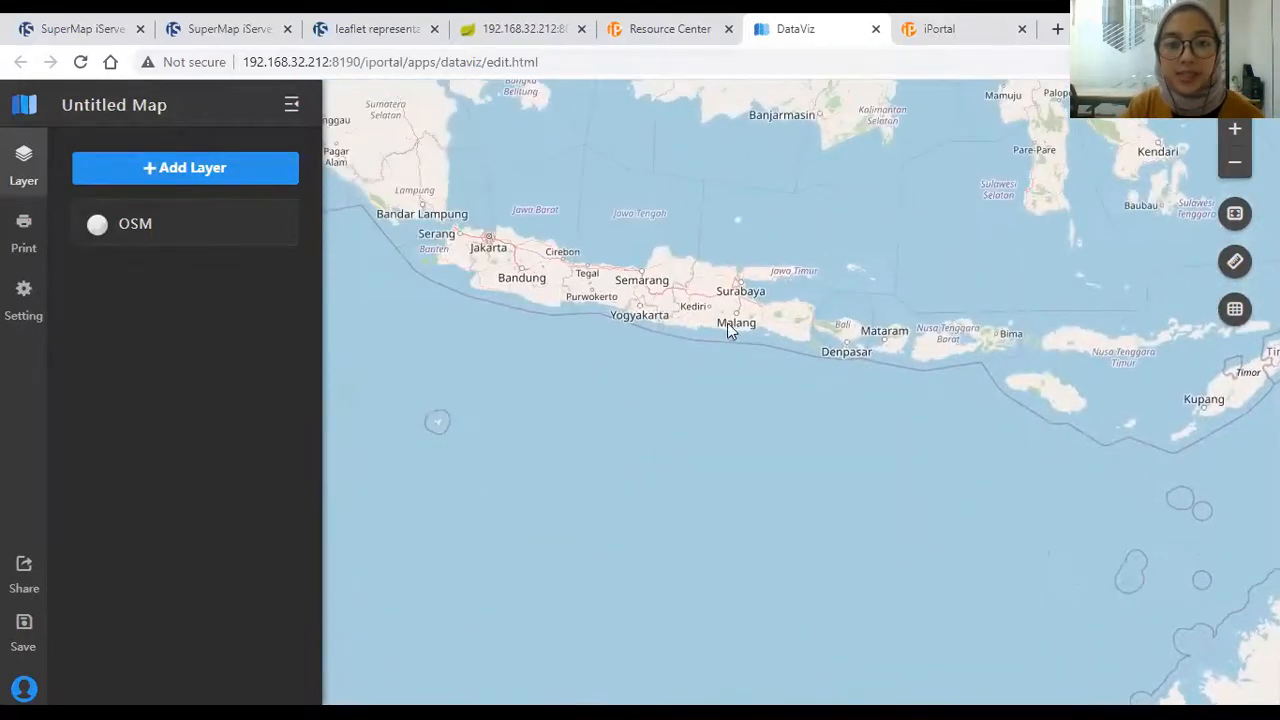
scroll(727, 322, "up", 2)
left_click_drag(727, 322, 1076, 455)
scroll(958, 392, "up", 2)
left_click_drag(954, 424, 608, 232)
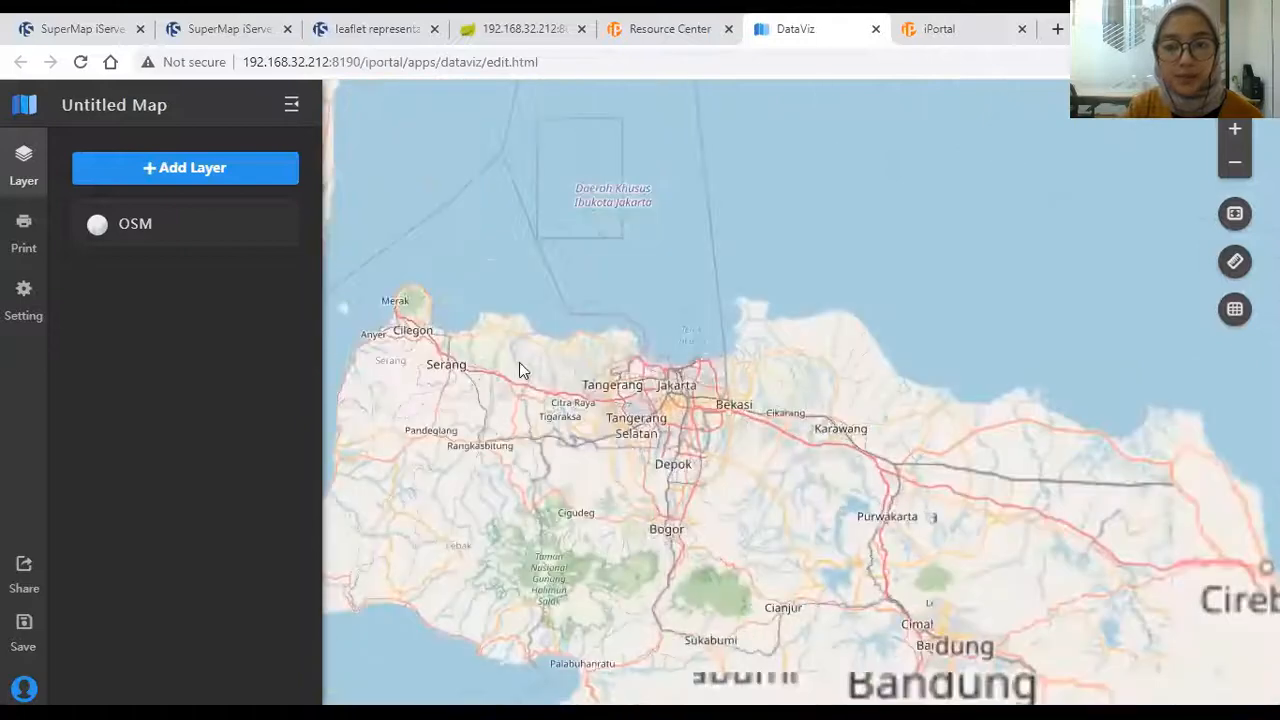
scroll(525, 364, "up", 2)
left_click_drag(785, 466, 691, 328)
left_click_drag(923, 355, 682, 337)
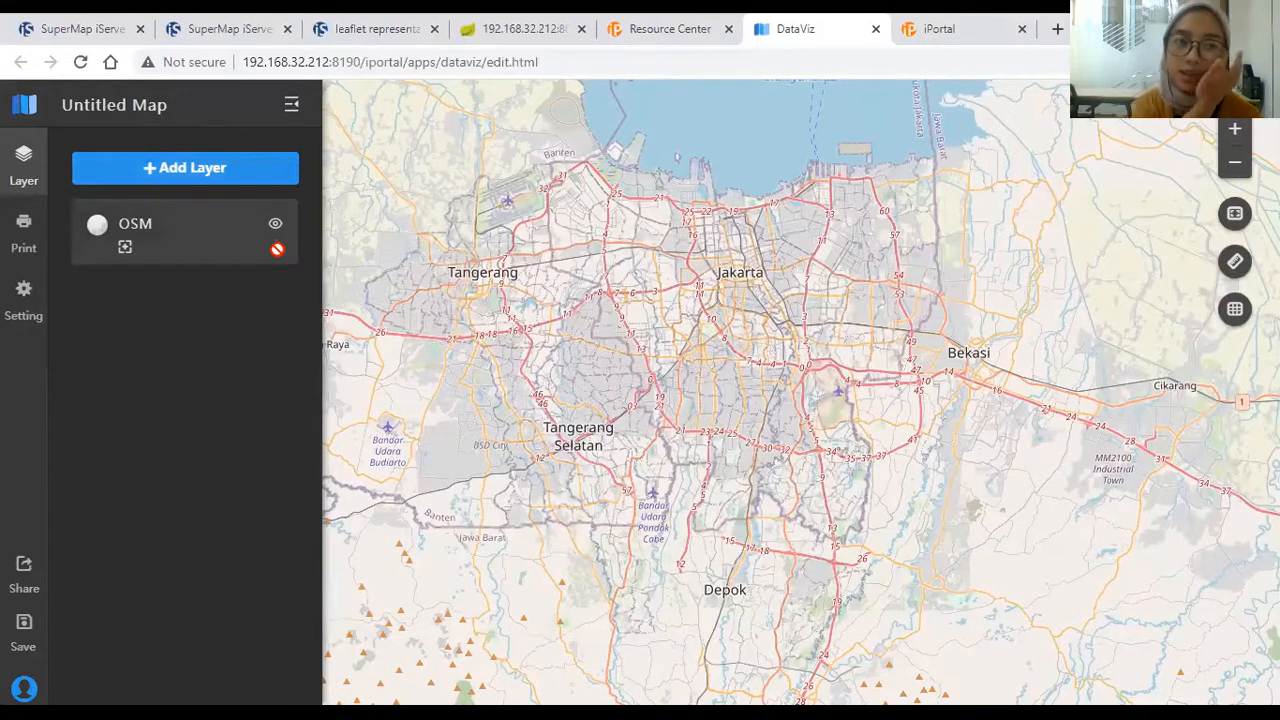
left_click(231, 174)
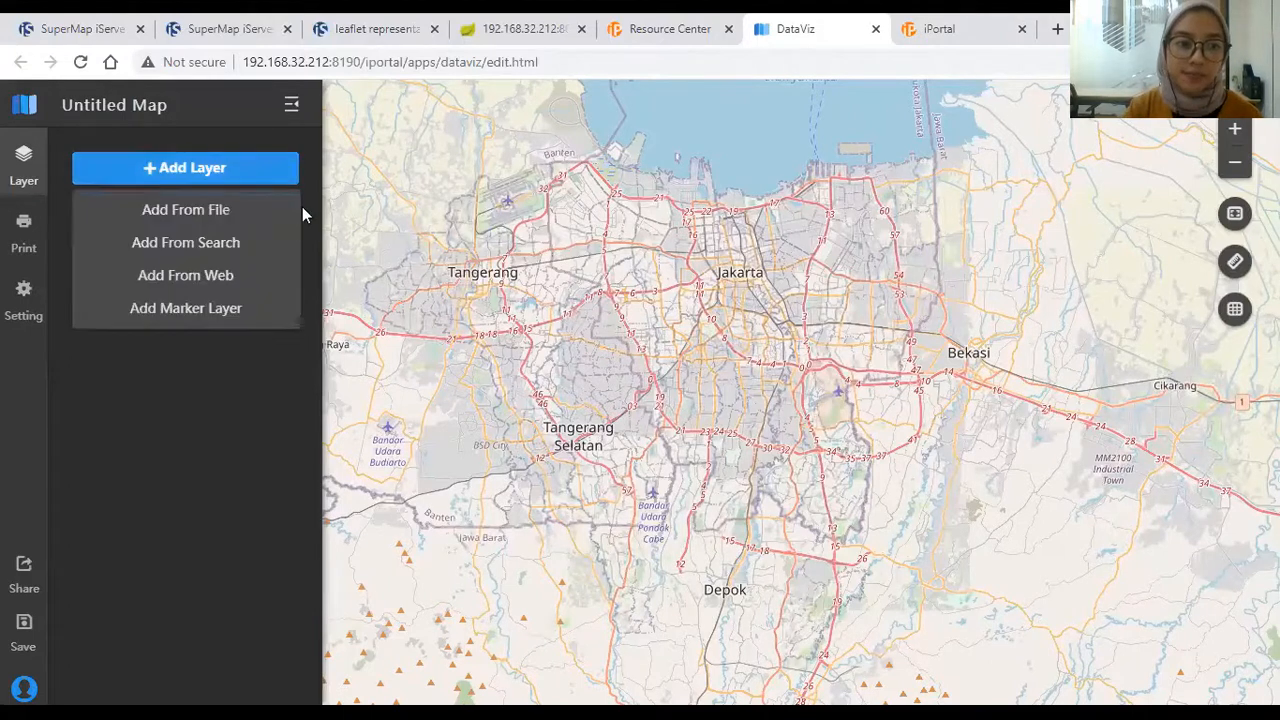
Step: Add the data_adm_4_jkt service to the map via Add From Search
left_click(272, 212)
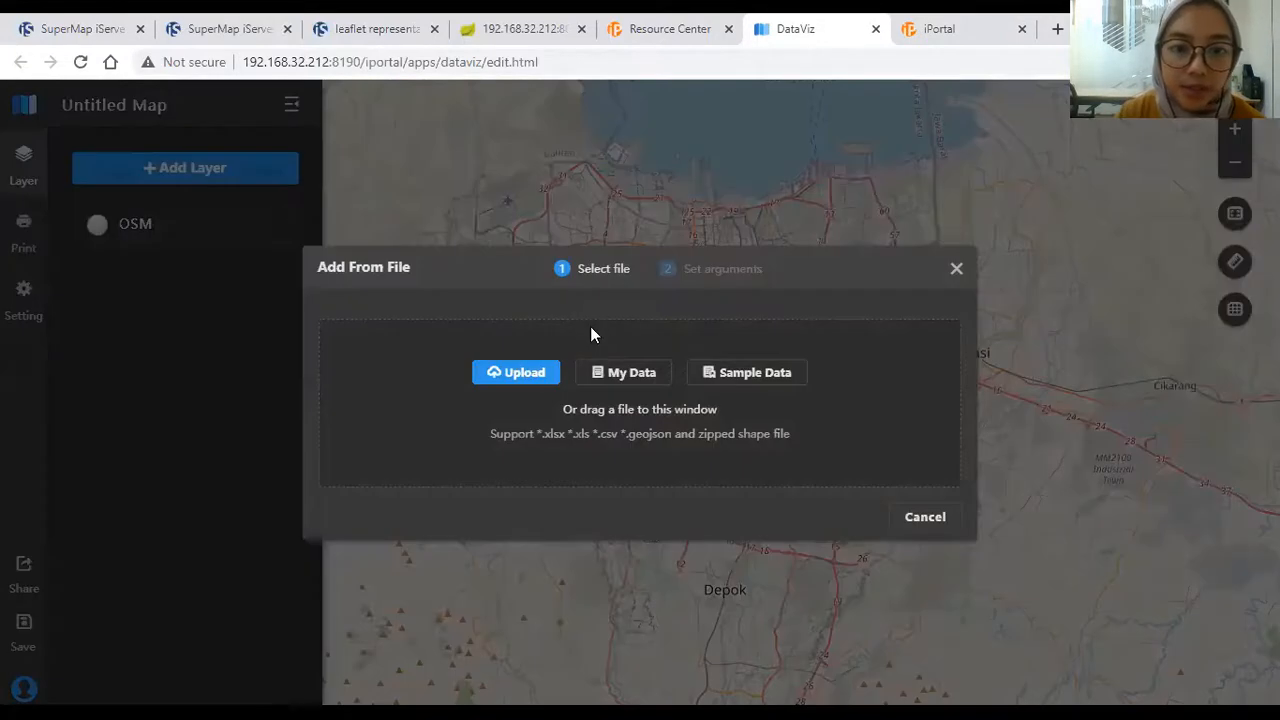
left_click(953, 270)
left_click(257, 178)
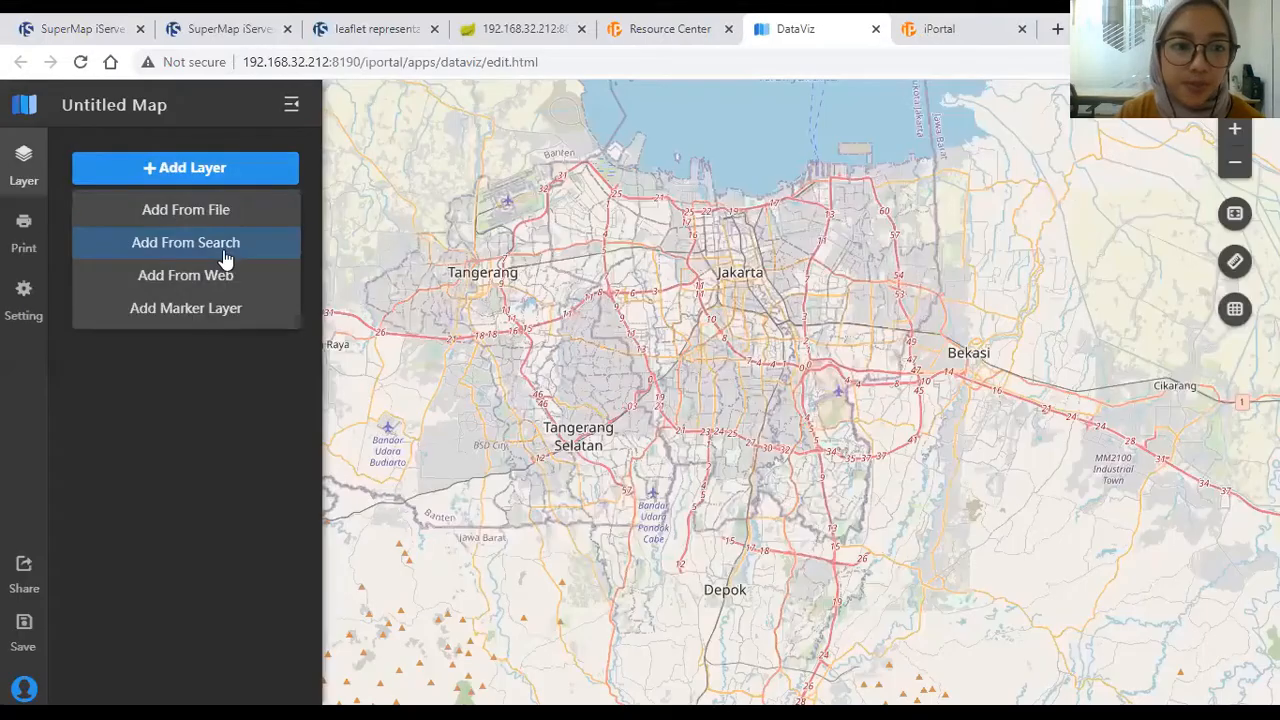
left_click(226, 245)
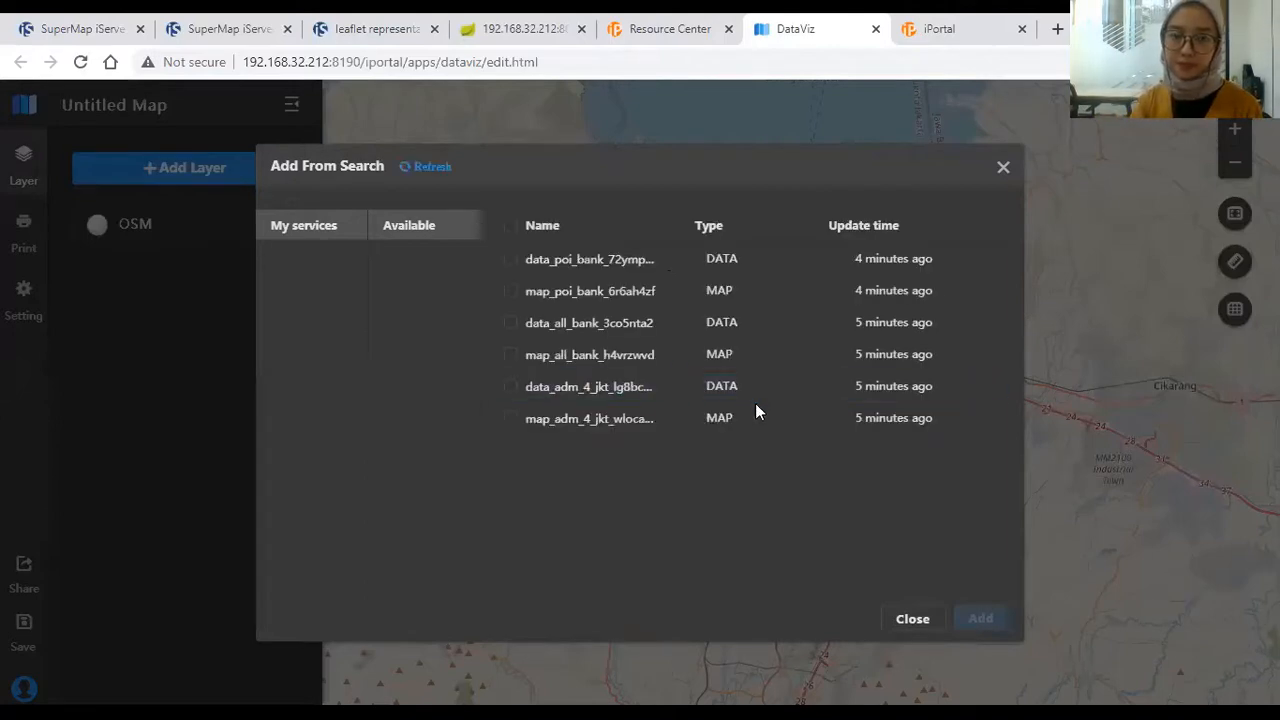
left_click(510, 388)
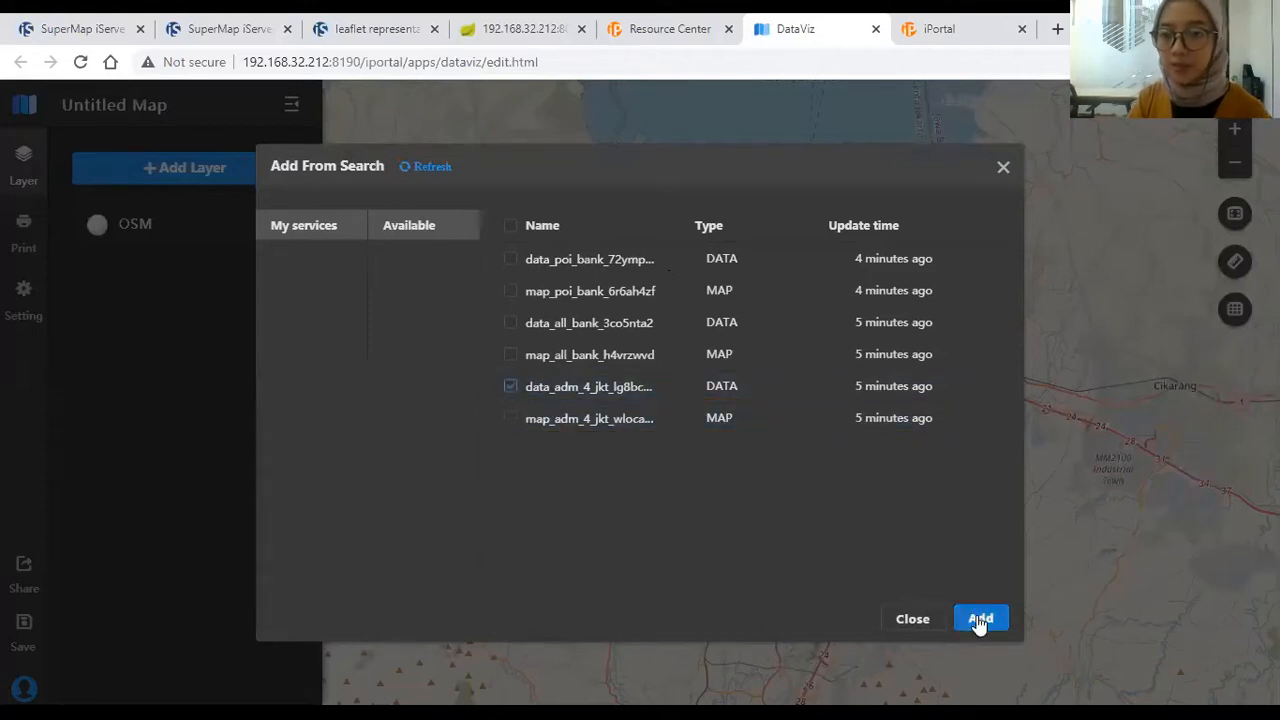
left_click(978, 619)
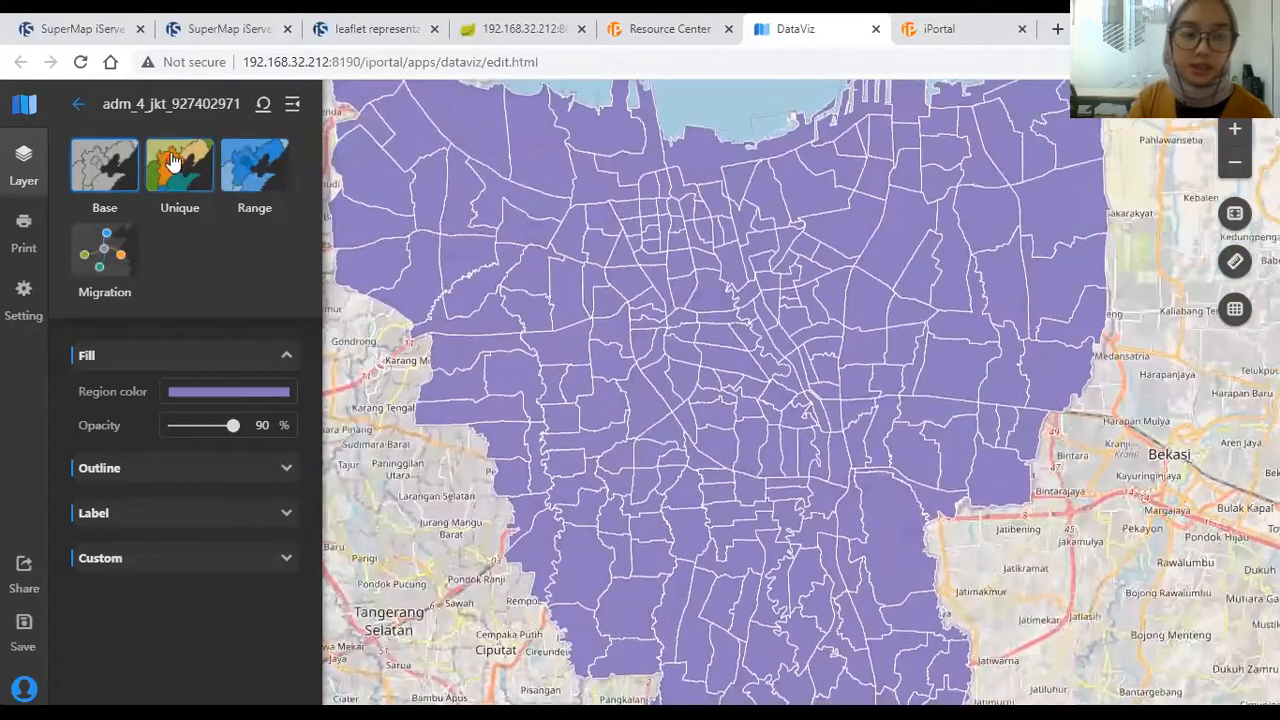
Step: Apply a Unique-value theme to the districts based on the SKOR_FINAL field
left_click(172, 162)
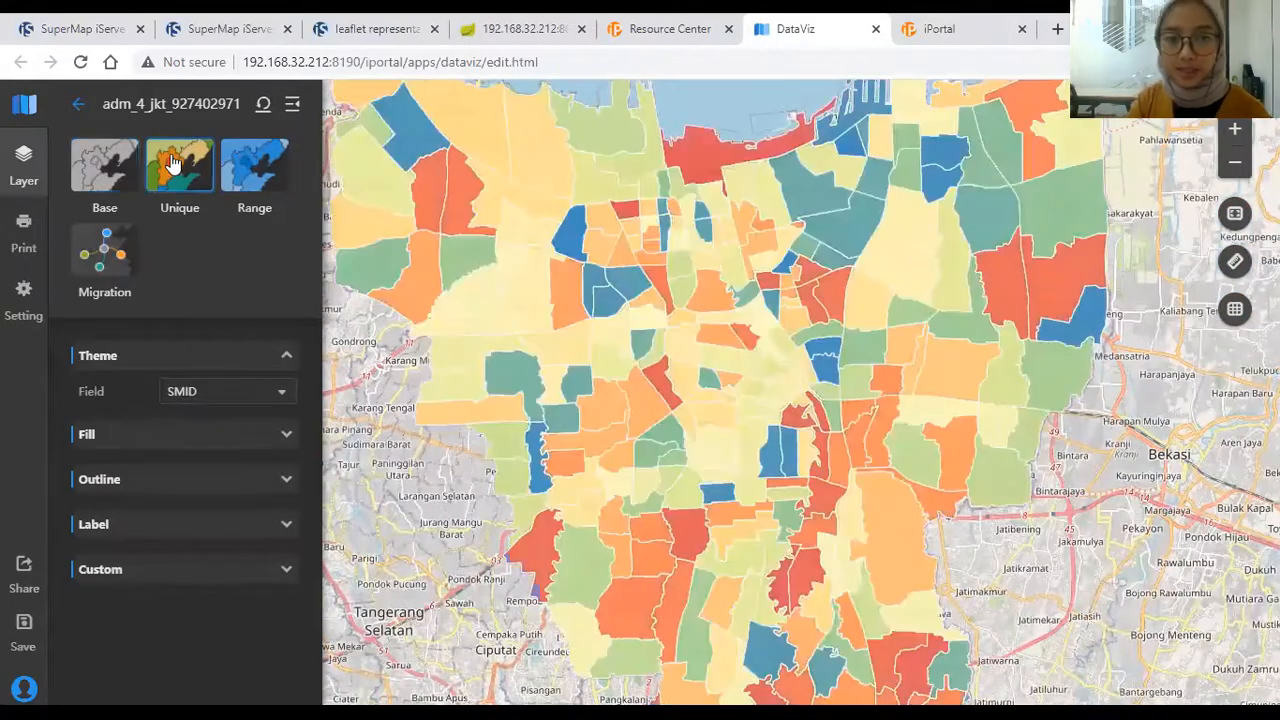
left_click(208, 393)
scroll(229, 470, "down", 5)
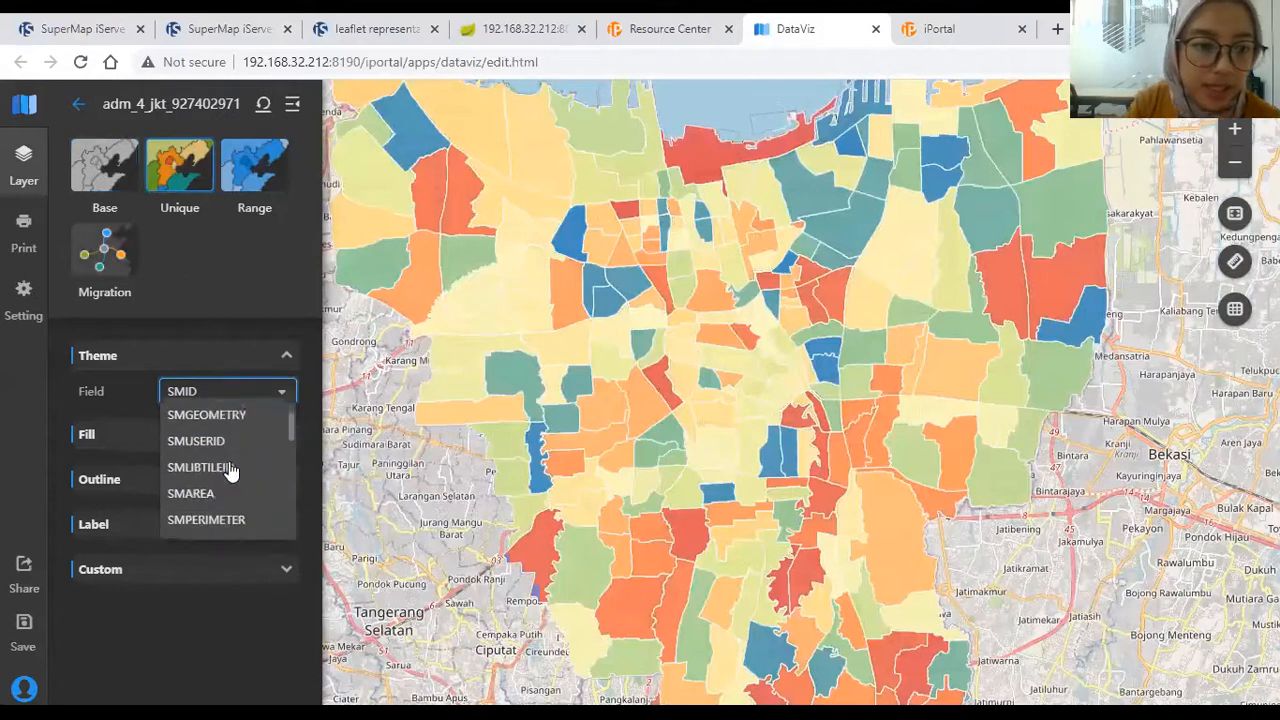
scroll(229, 470, "down", 6)
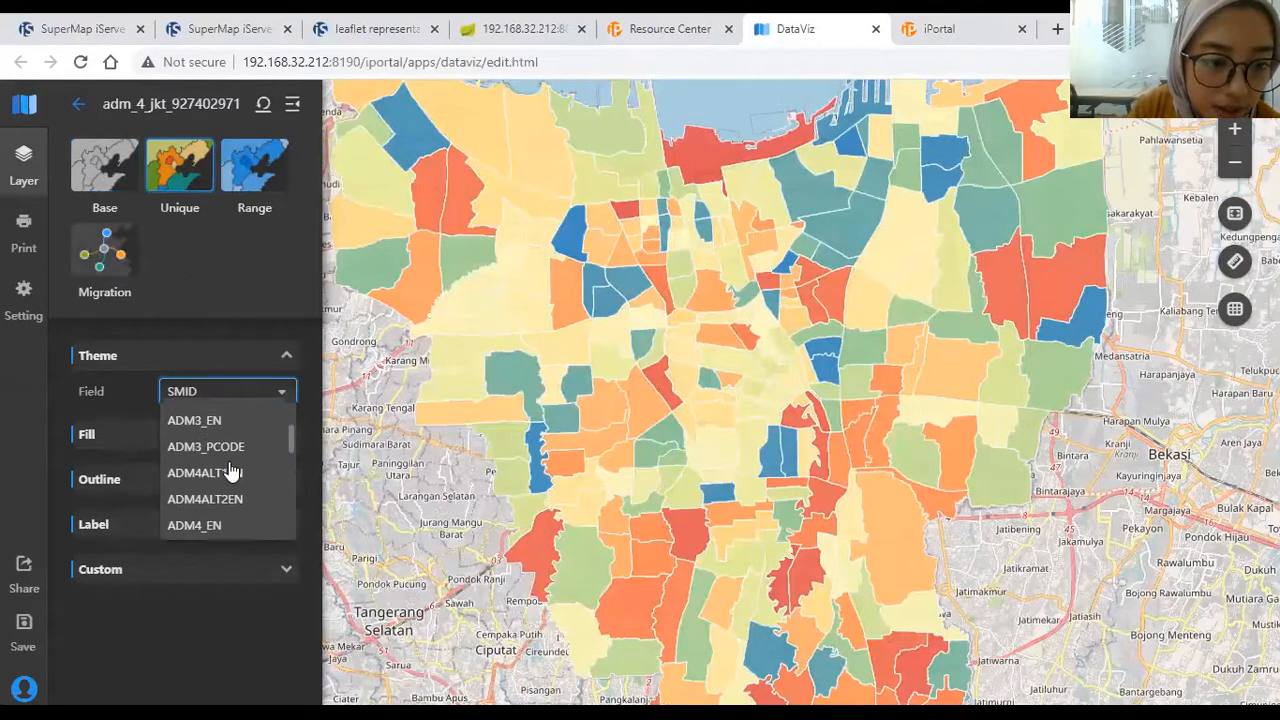
scroll(229, 470, "down", 6)
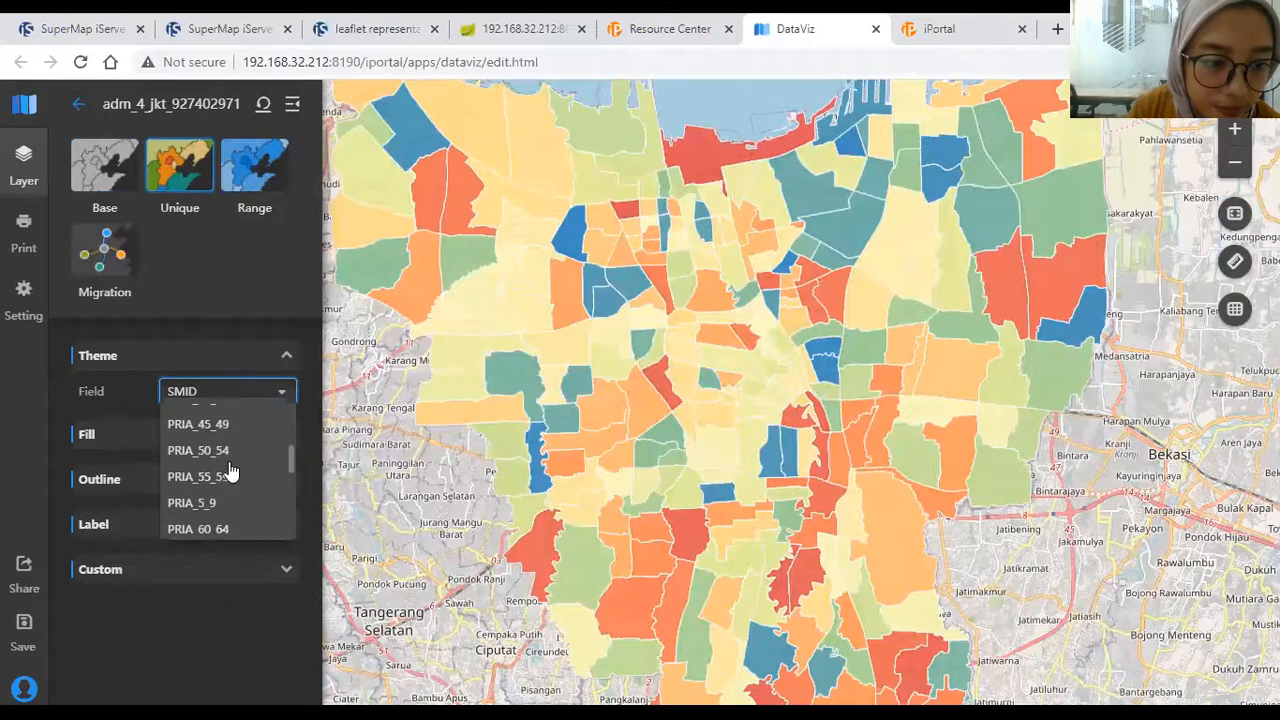
scroll(229, 470, "down", 6)
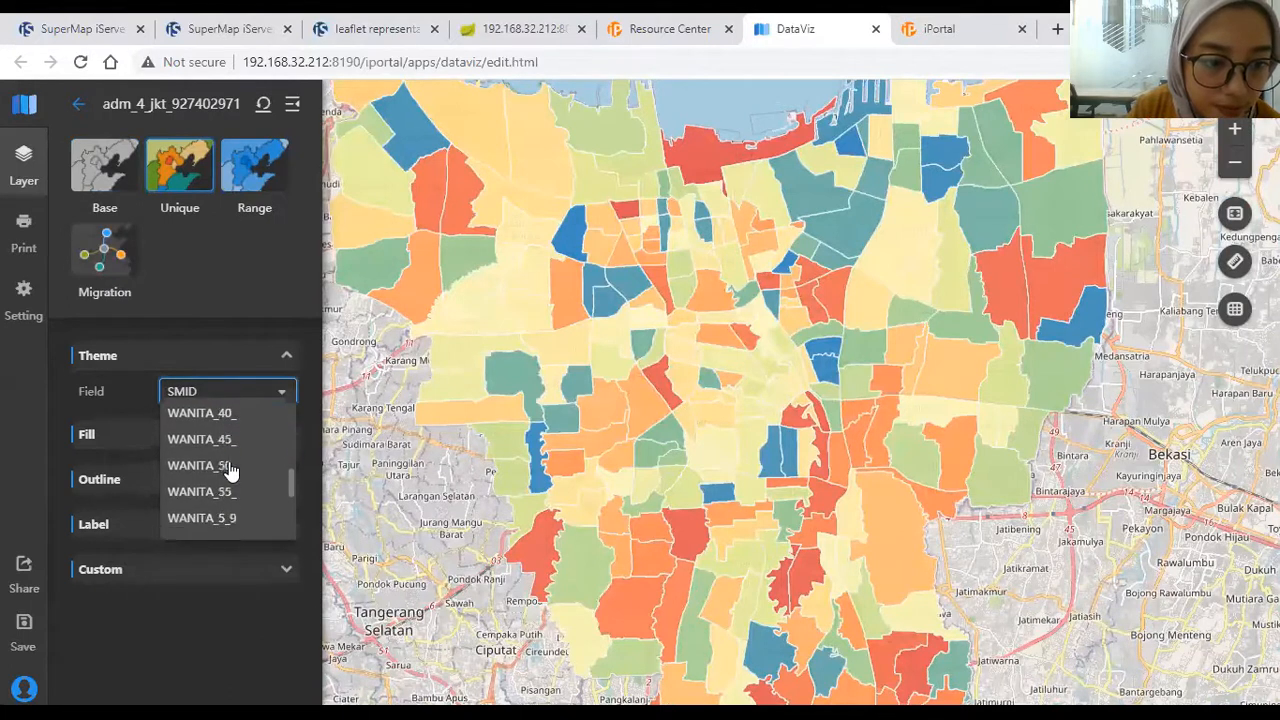
scroll(229, 470, "up", 2)
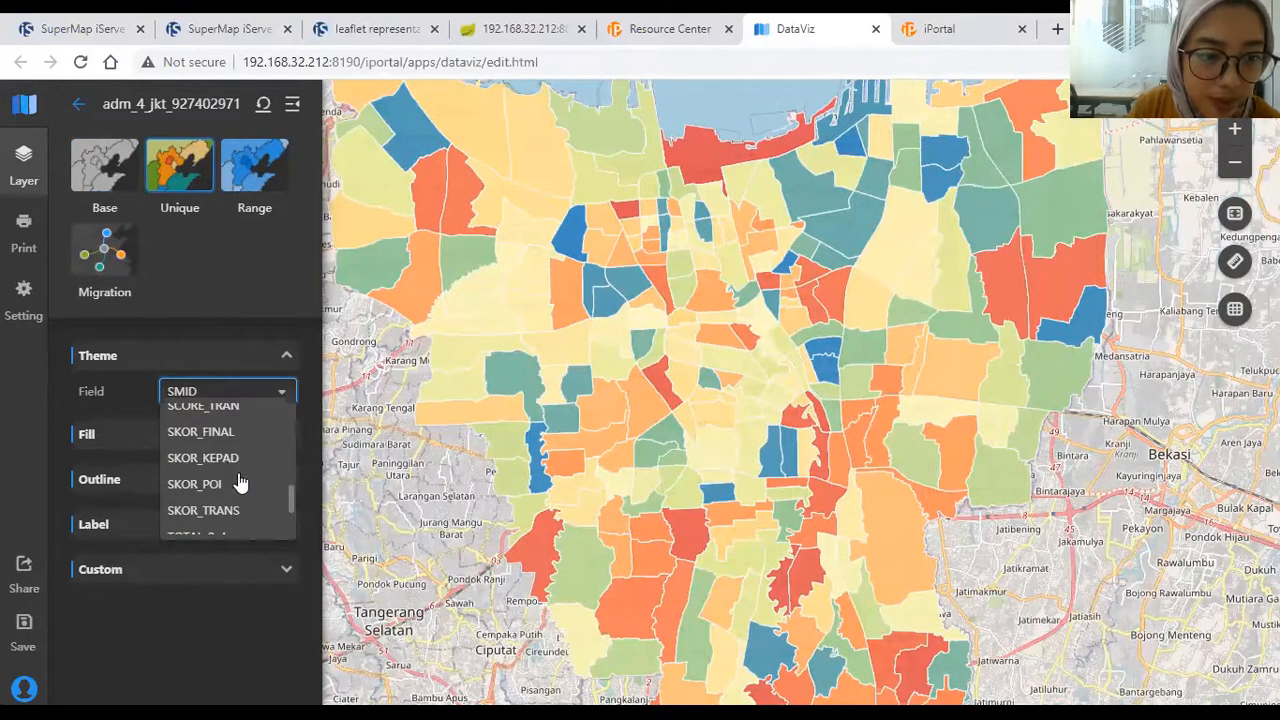
left_click(216, 432)
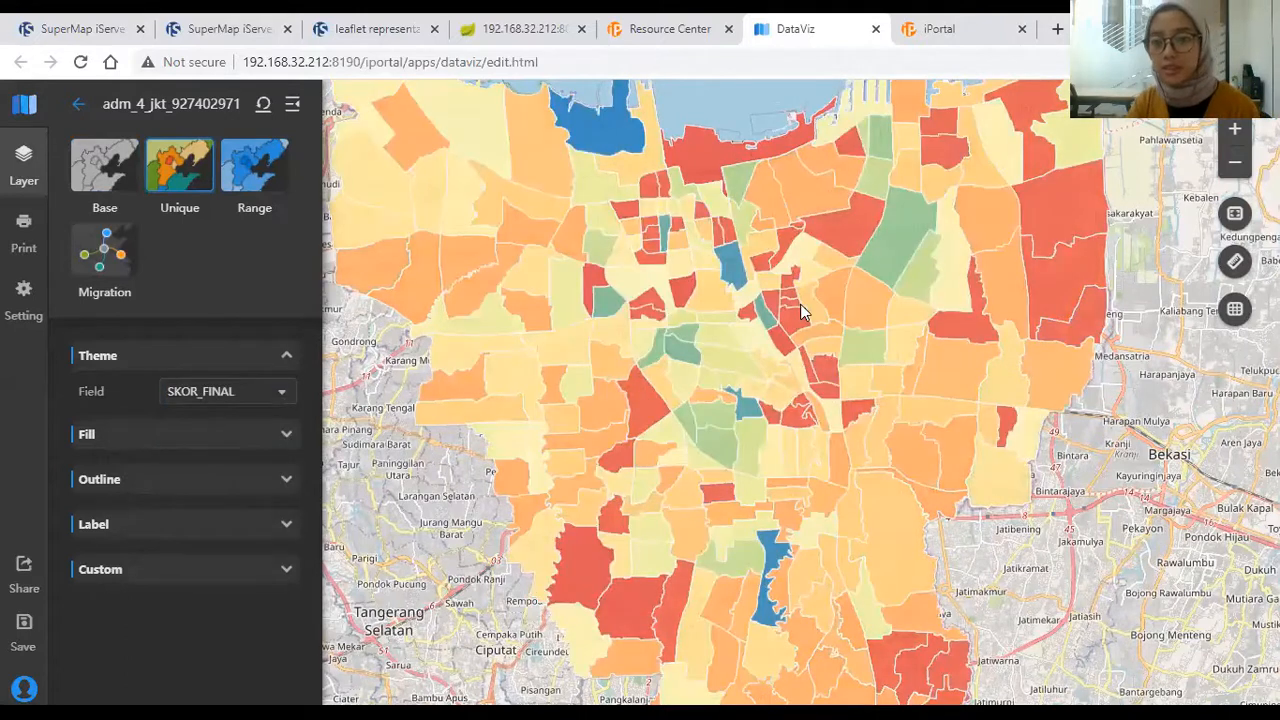
scroll(802, 300, "down", 1)
scroll(812, 274, "up", 1)
scroll(812, 272, "up", 1)
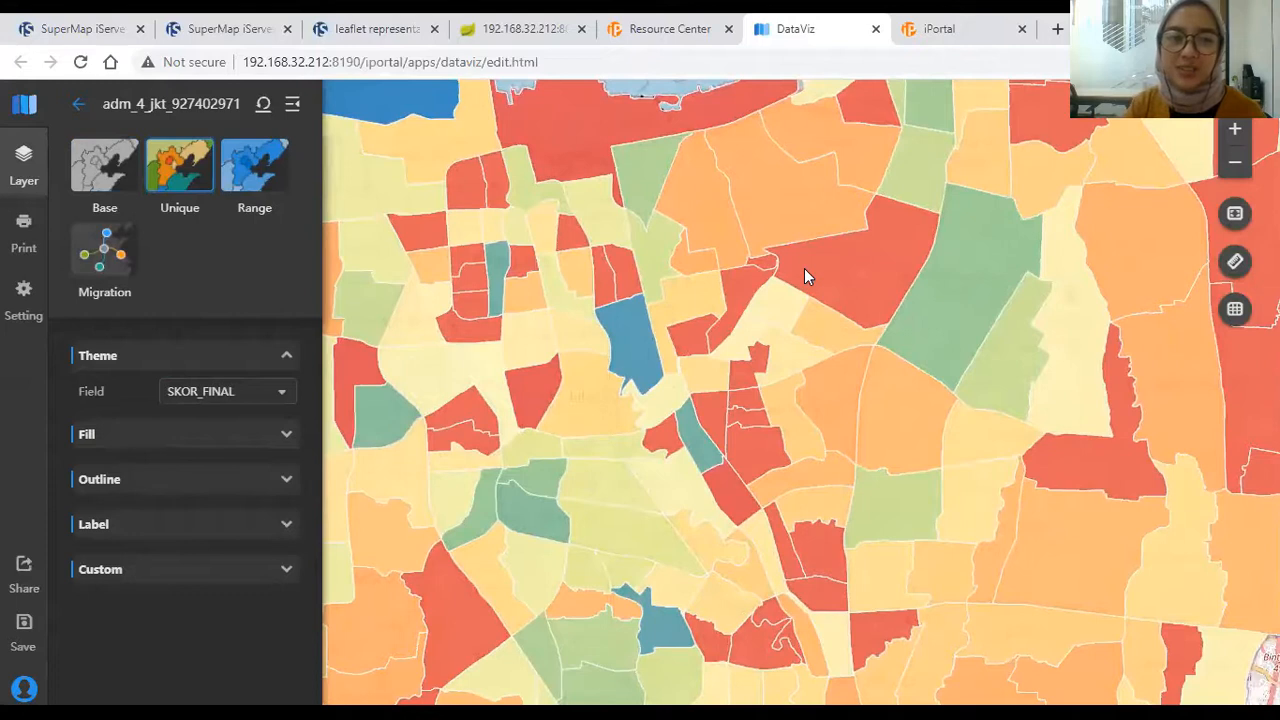
scroll(774, 268, "down", 1)
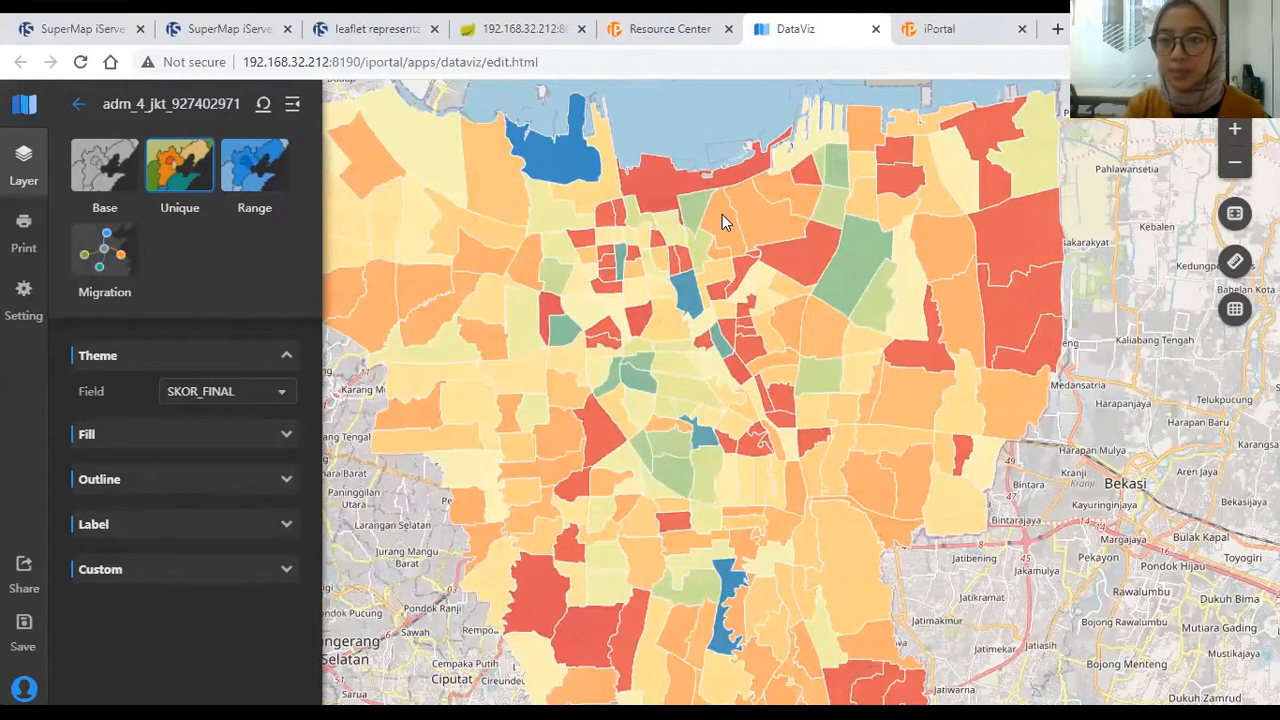
Step: Set a green-to-orange Region fill ramp, review Outline, Label and Custom settings, then return
left_click(218, 438)
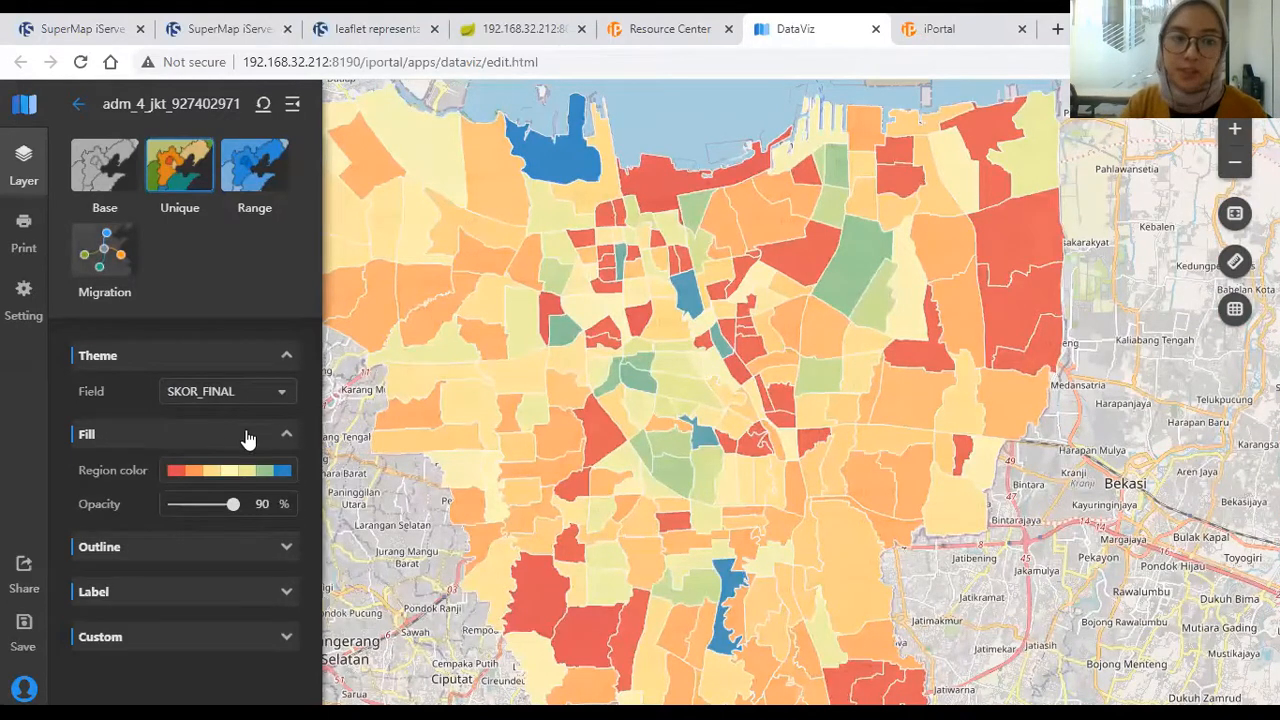
left_click(236, 472)
left_click(252, 558)
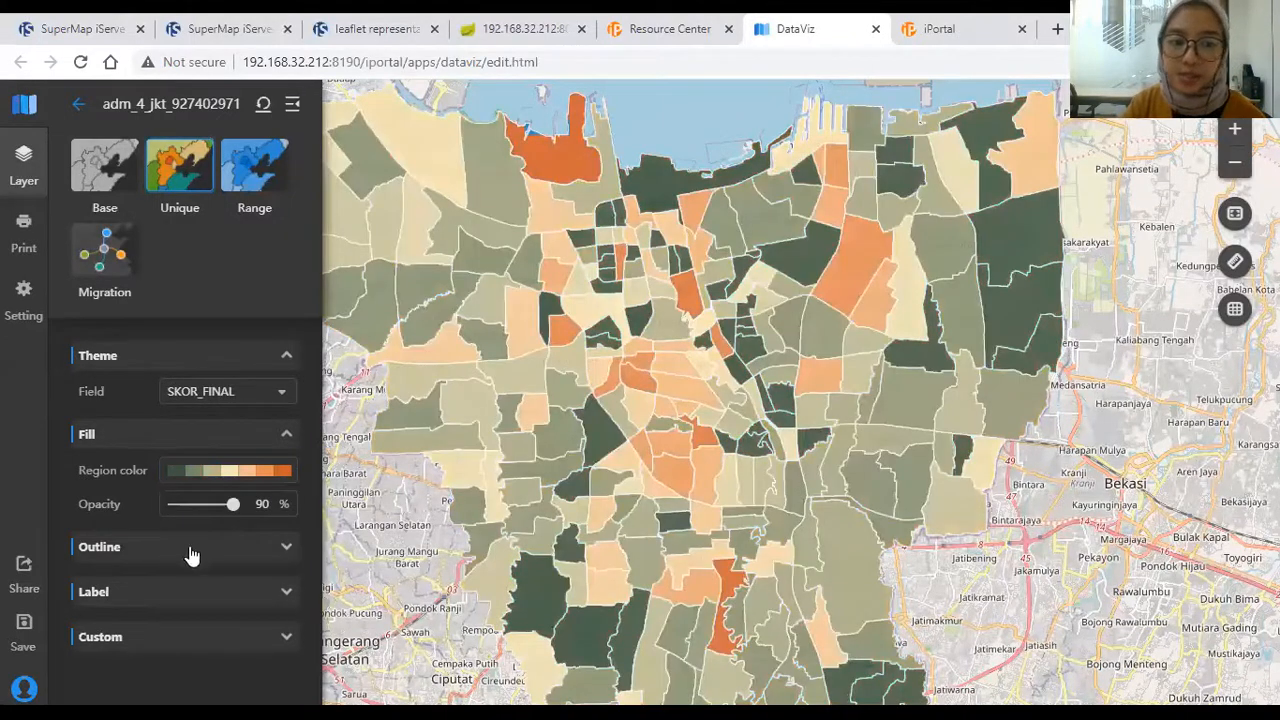
left_click(192, 556)
scroll(165, 560, "down", 1)
left_click(141, 624)
scroll(105, 620, "down", 3)
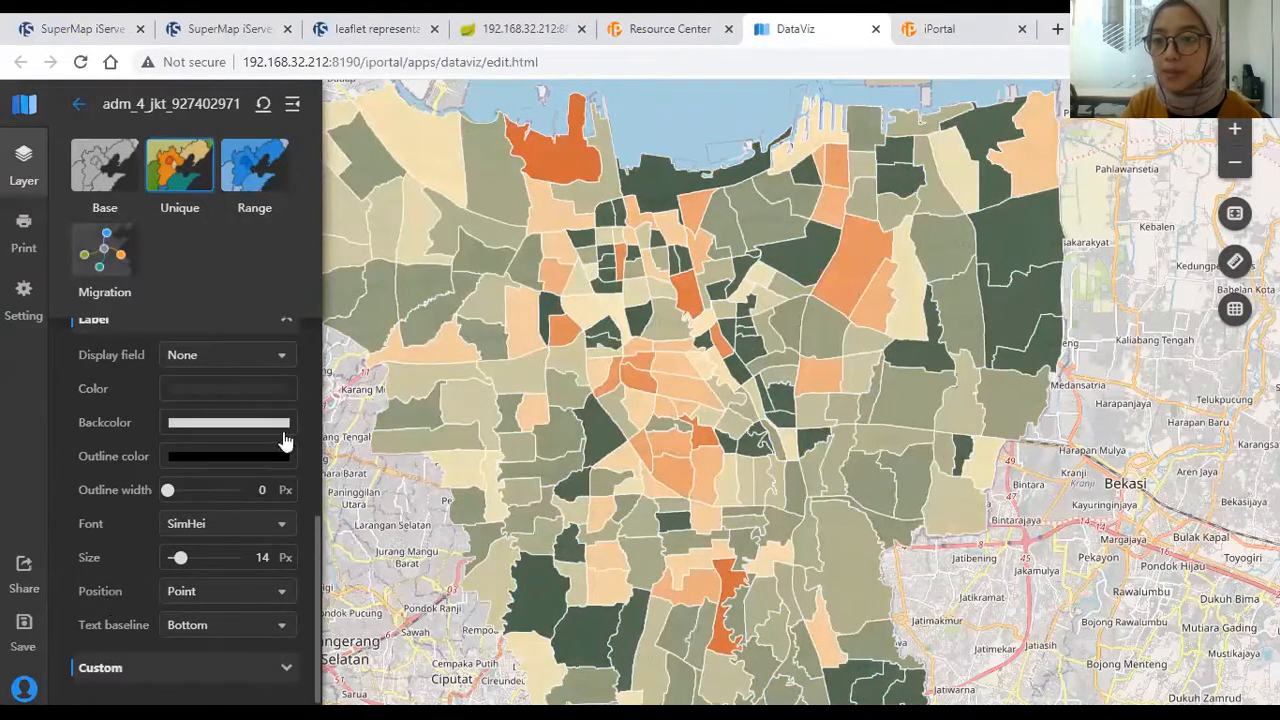
left_click(122, 668)
scroll(118, 641, "down", 1)
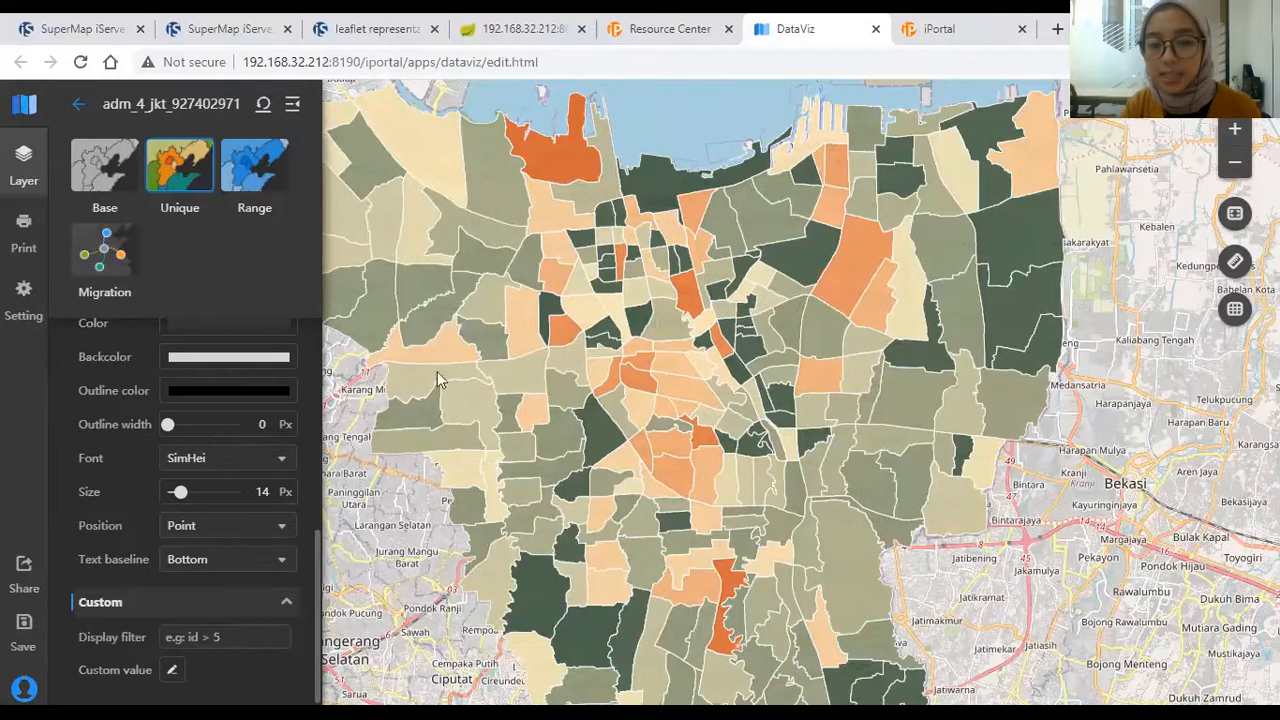
left_click(79, 104)
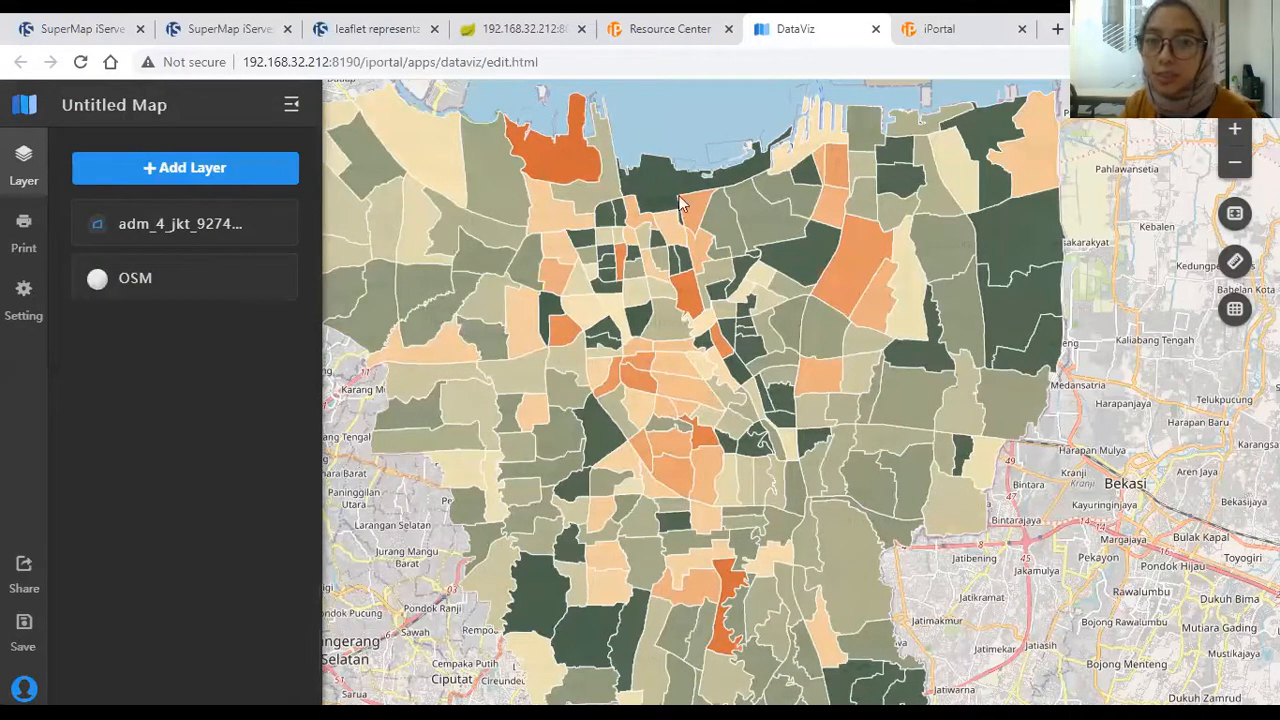
Step: Add the data_all_bank service from search and display its bank points as a Rank Symbol theme
left_click(272, 176)
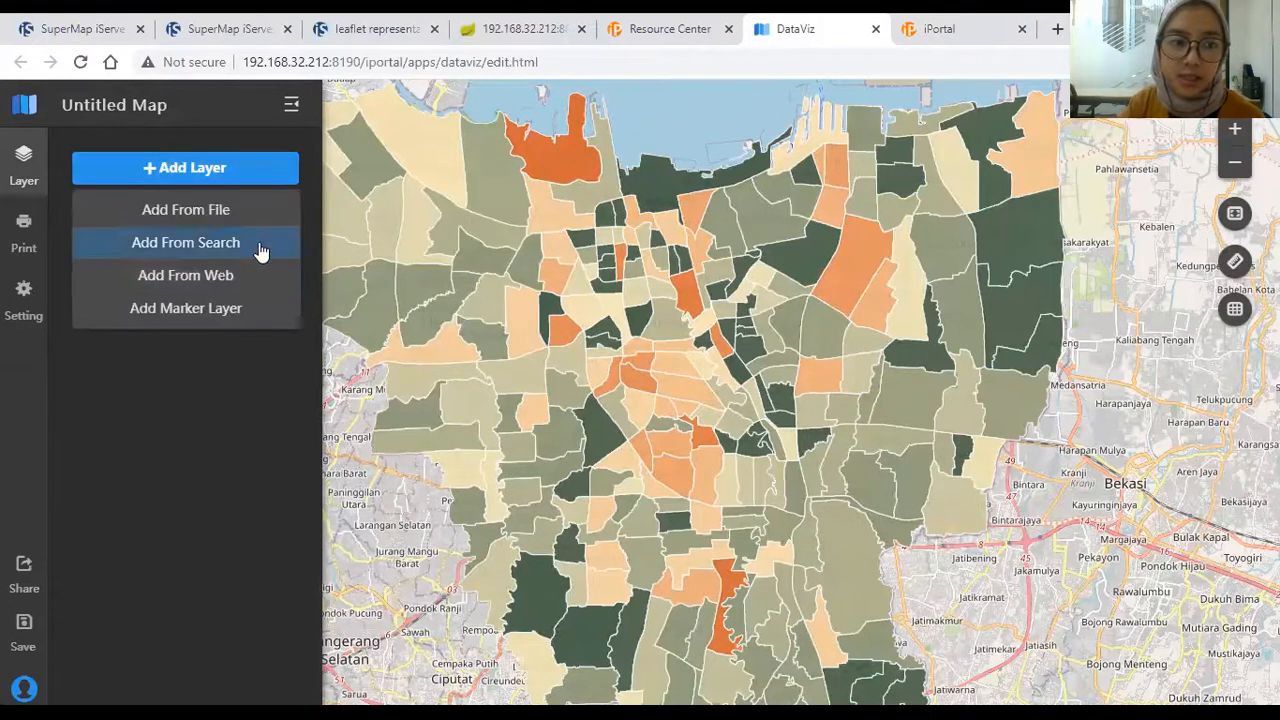
left_click(258, 245)
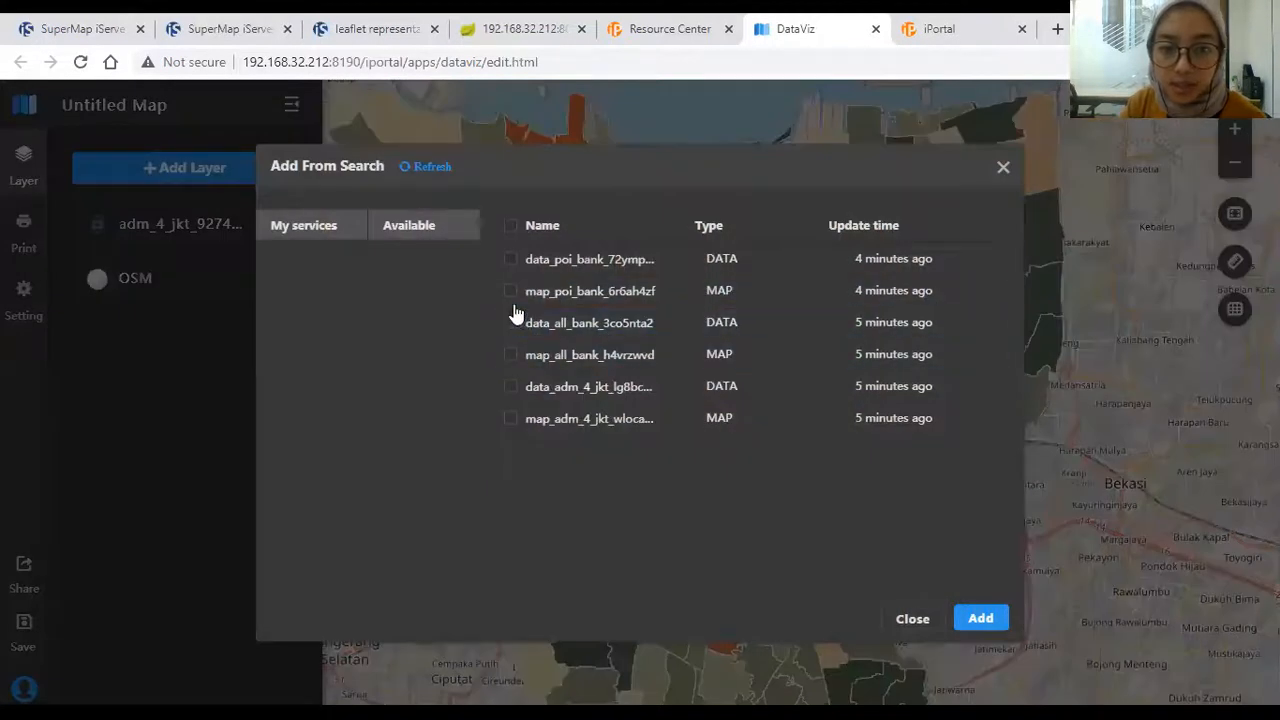
left_click(512, 325)
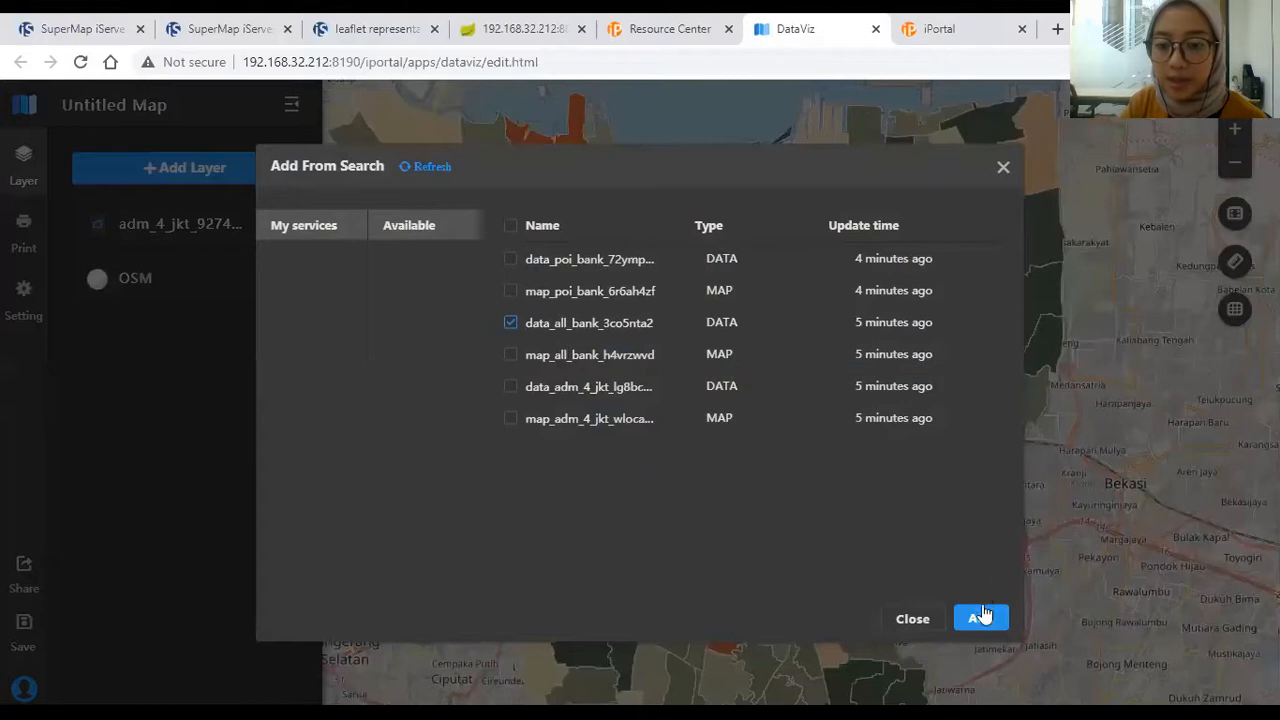
left_click(980, 617)
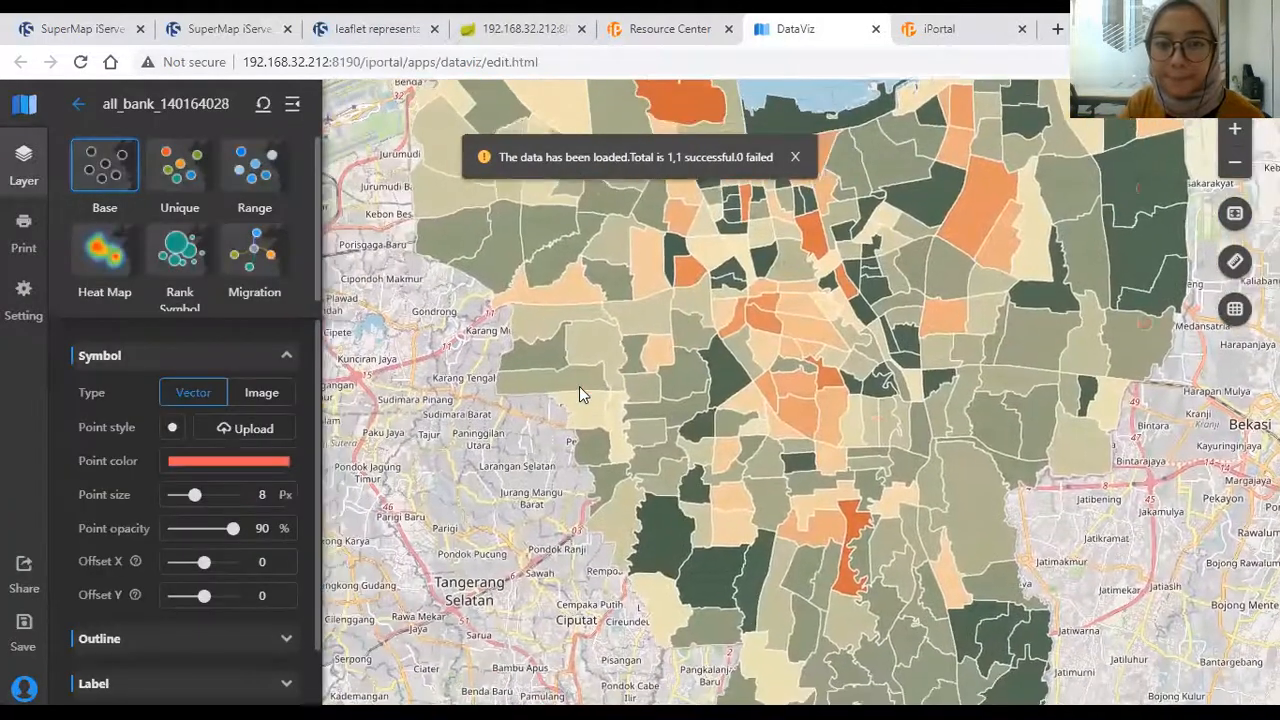
mouse_move(778, 285)
left_mouse_down()
mouse_move(756, 273)
mouse_move(768, 271)
left_mouse_up()
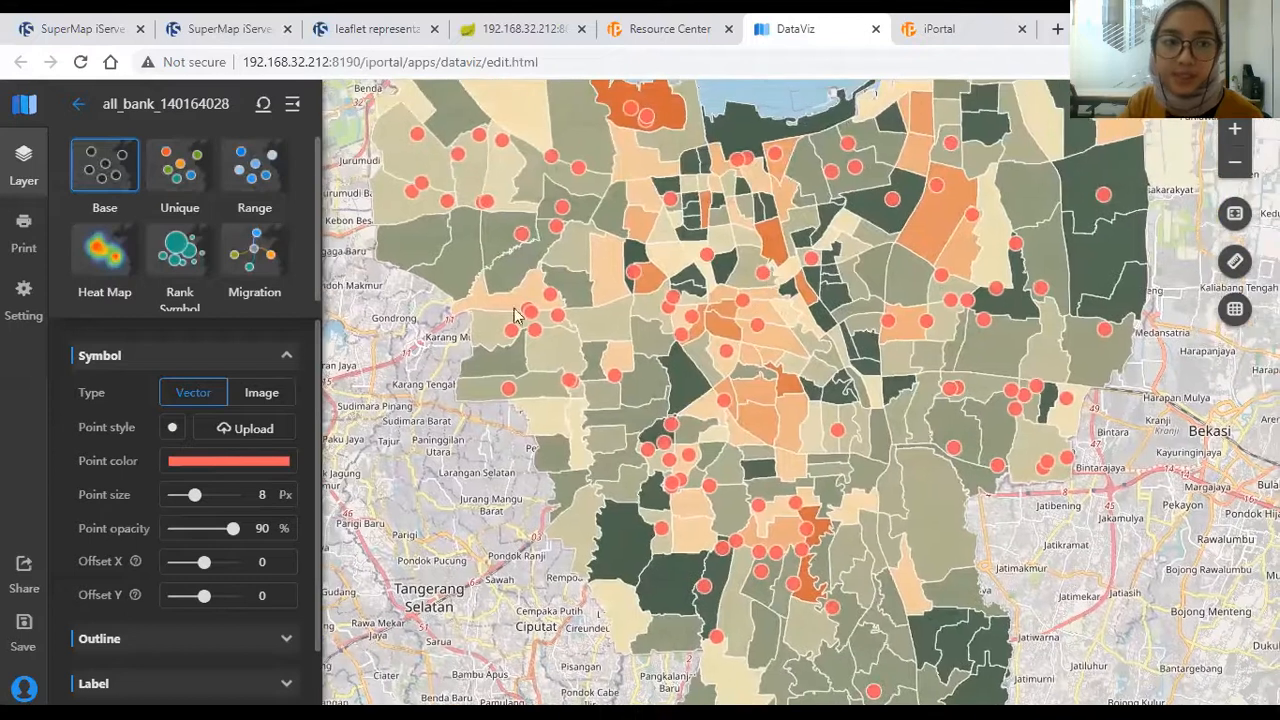
left_click(187, 273)
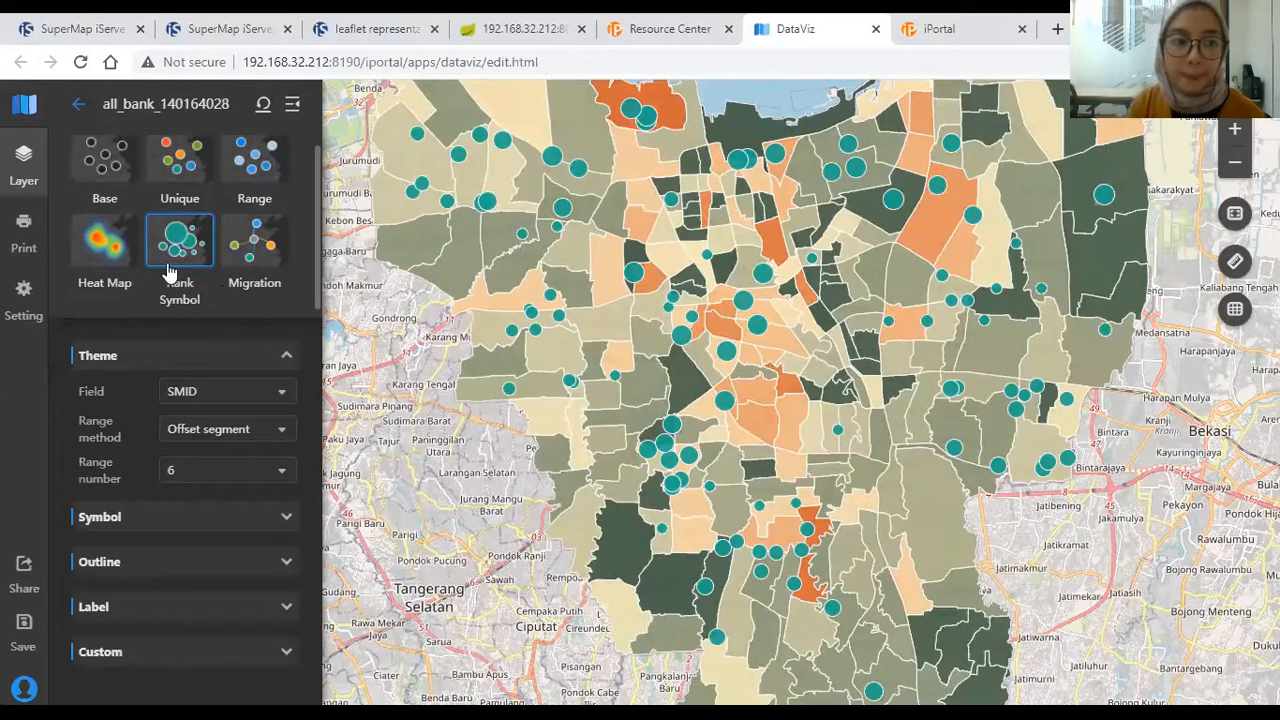
Step: Set the rank symbol theme field to TARGET_RAT
scroll(130, 285, "up", 1)
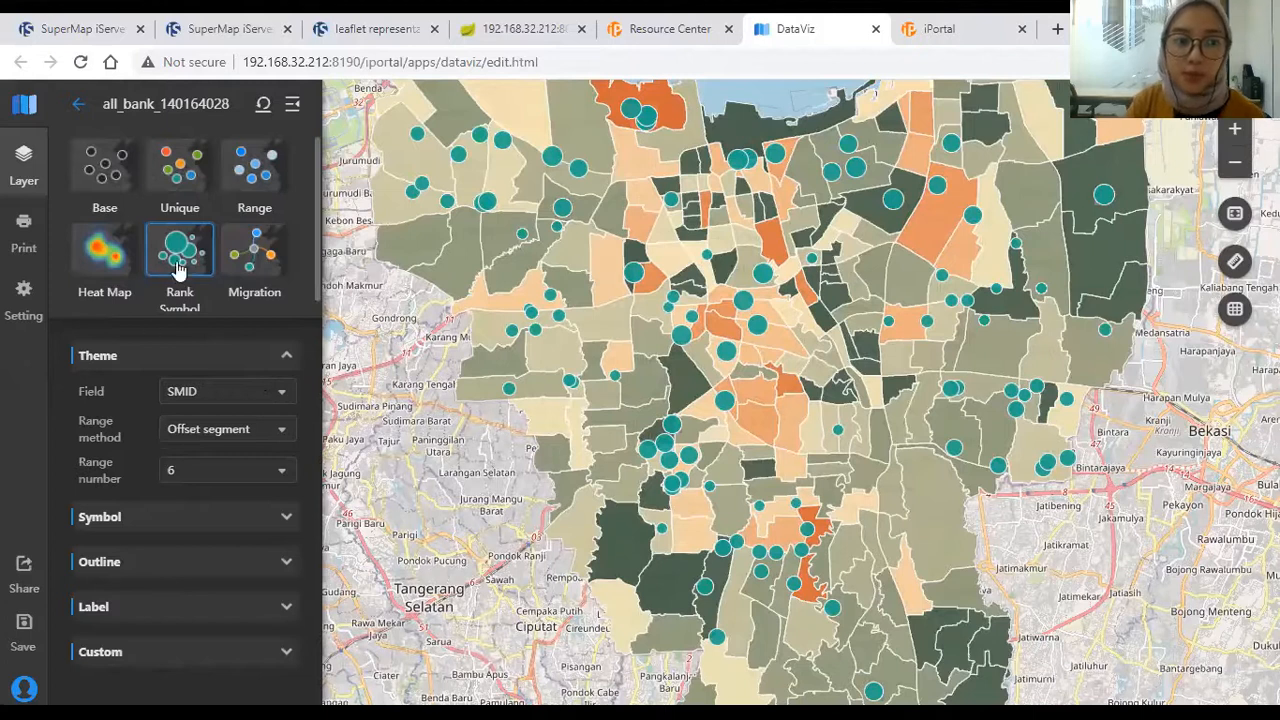
scroll(196, 302, "down", 1)
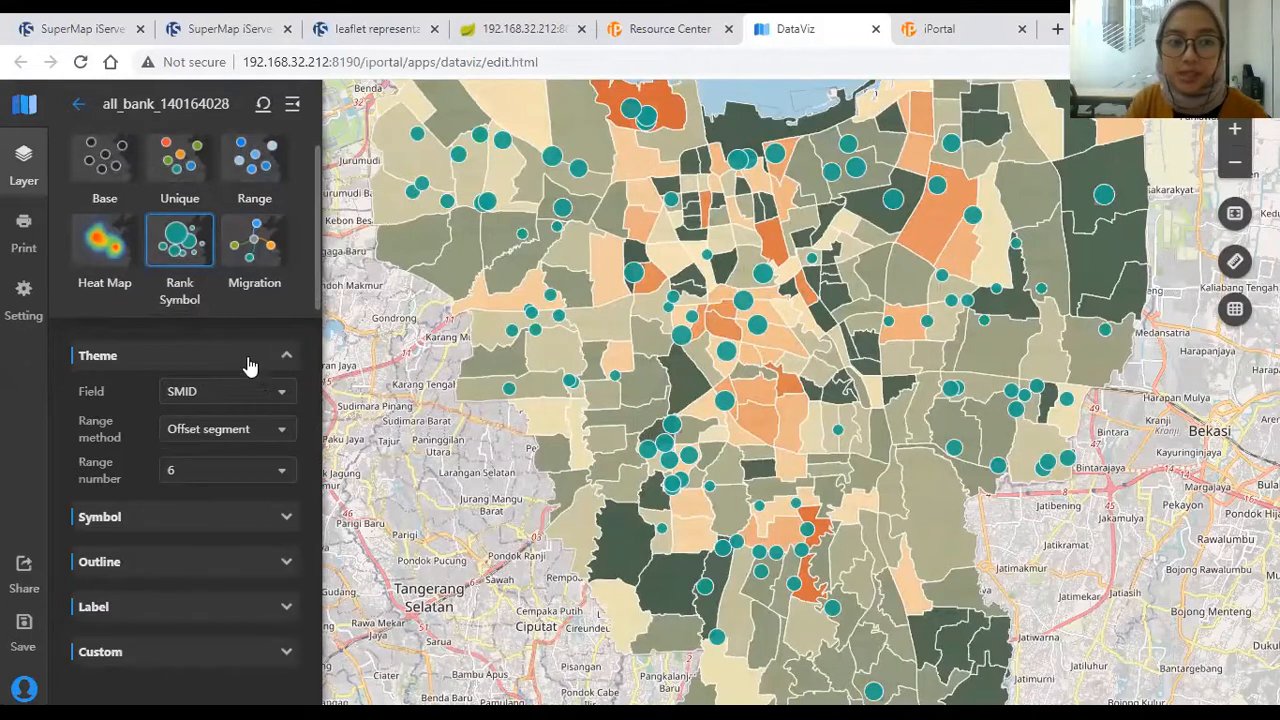
left_click(257, 400)
scroll(234, 477, "down", 3)
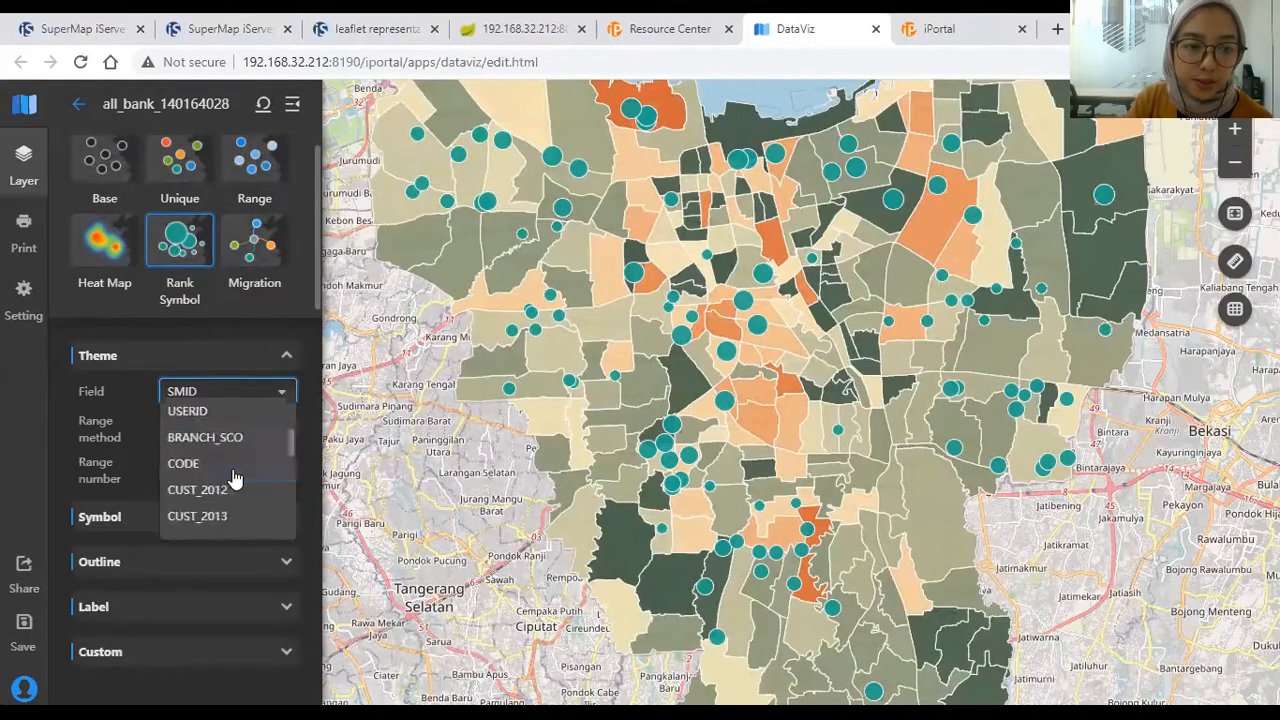
scroll(234, 477, "down", 8)
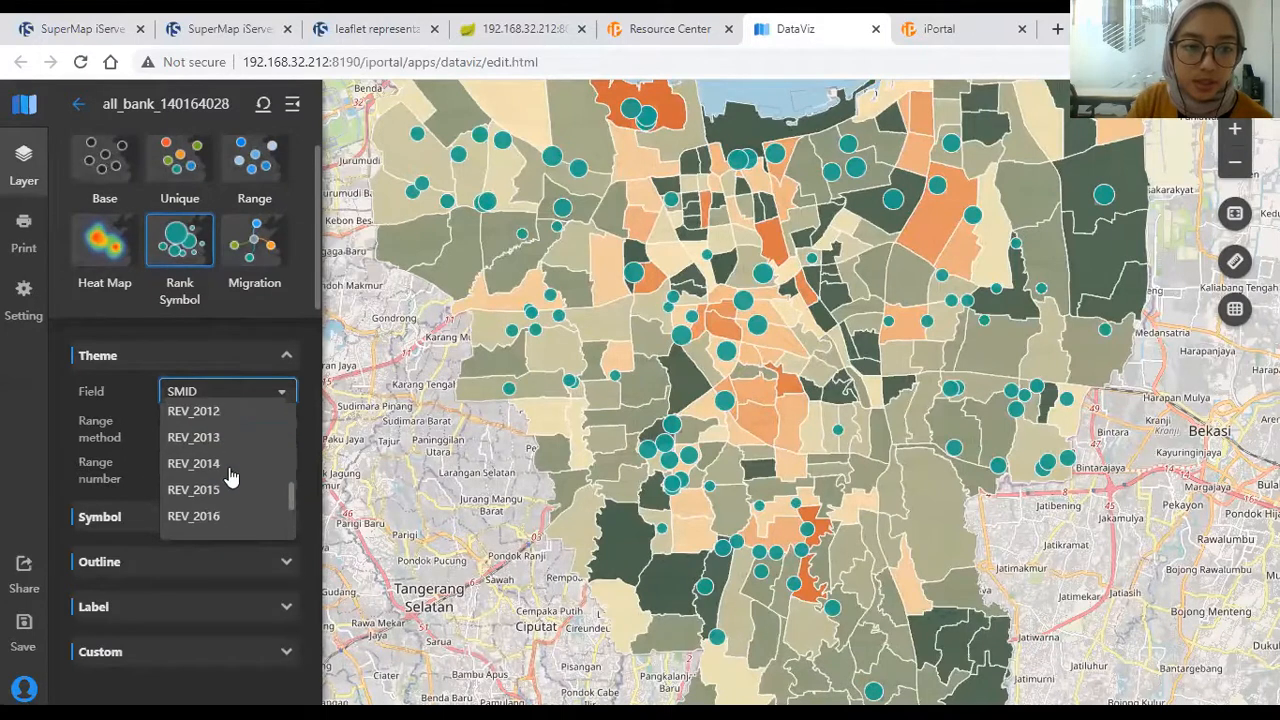
left_click(200, 522)
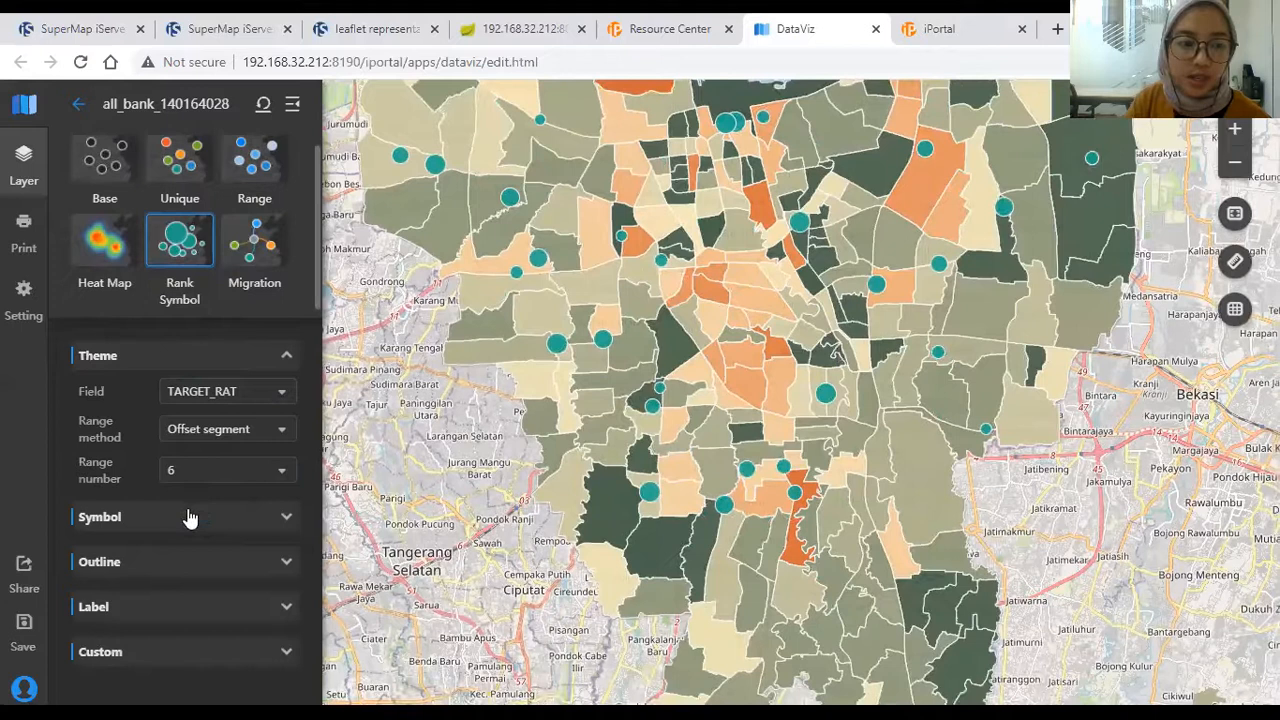
Step: Make the bank points red and set the maximum circle radius to 15 px
left_click(190, 516)
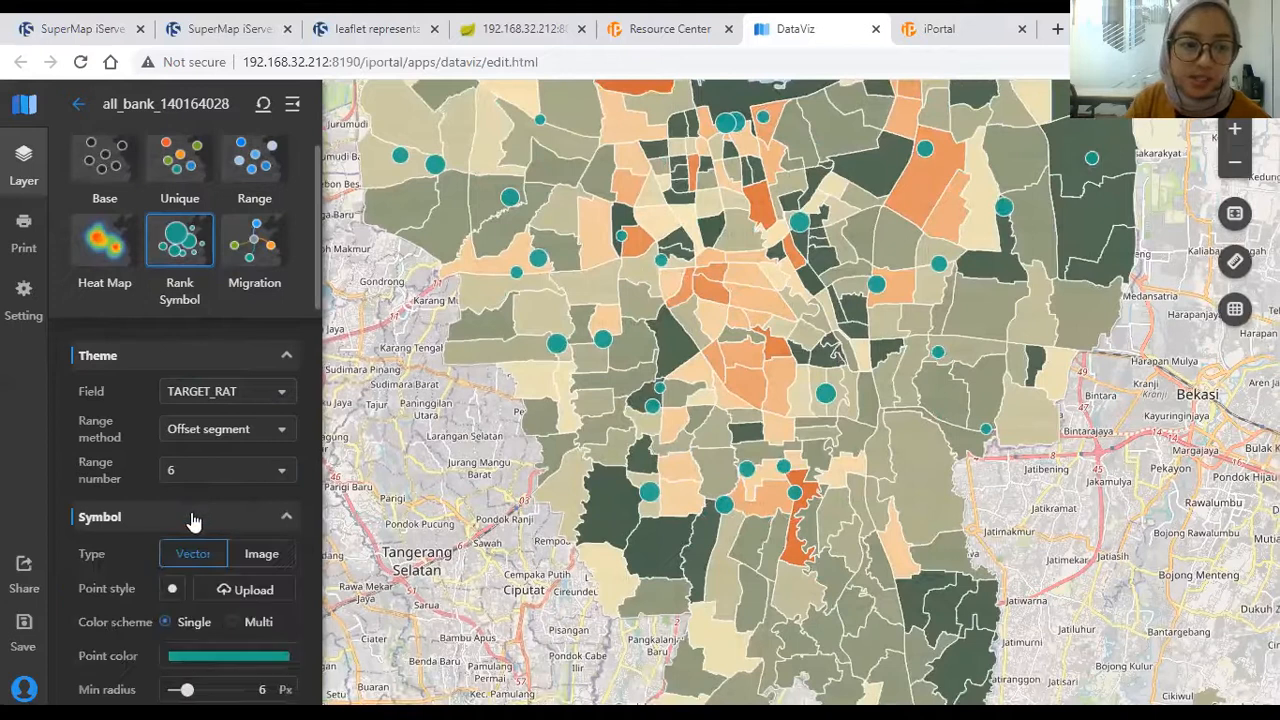
scroll(150, 540, "down", 1)
scroll(135, 553, "down", 3)
left_click(234, 380)
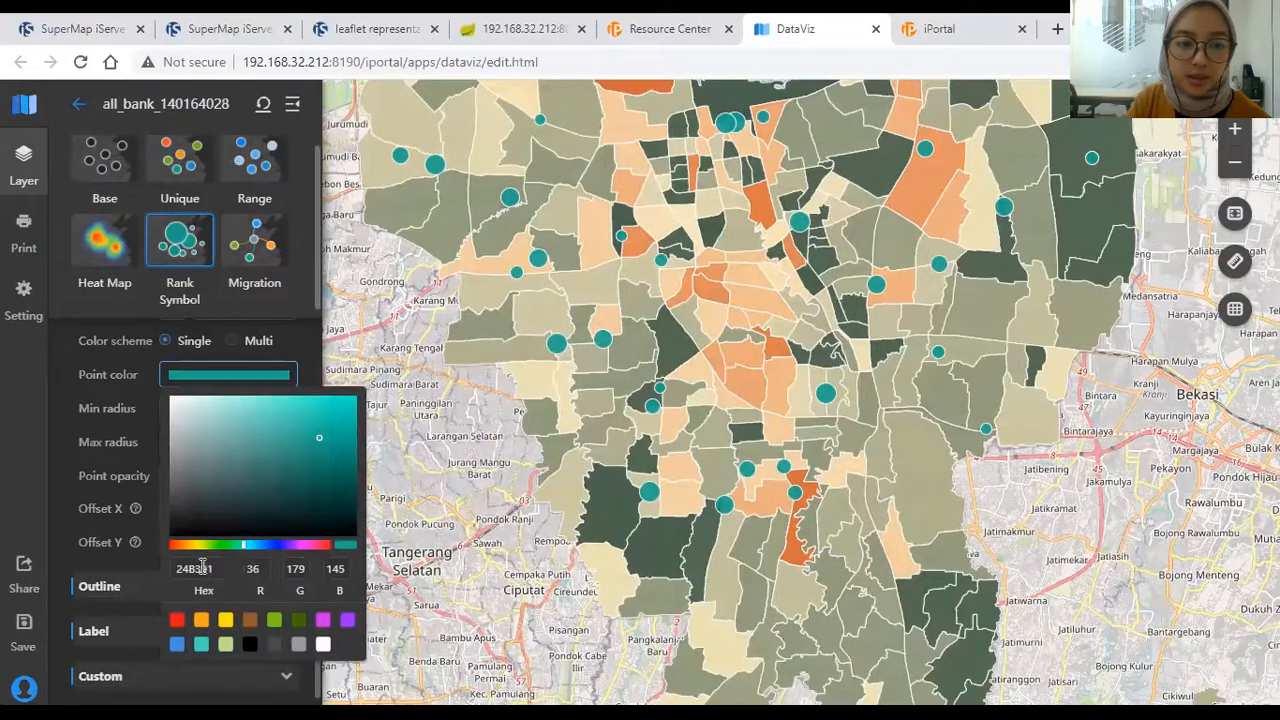
left_click(178, 622)
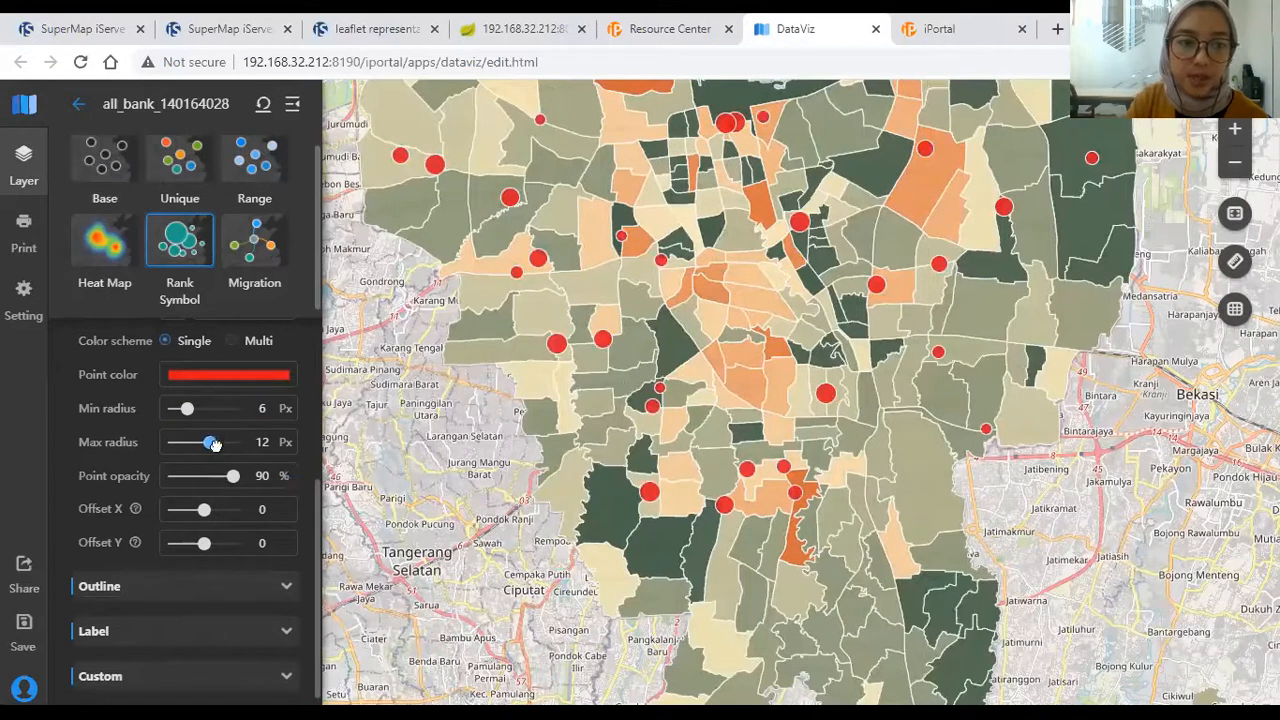
left_click_drag(235, 455, 223, 452)
scroll(701, 321, "down", 1)
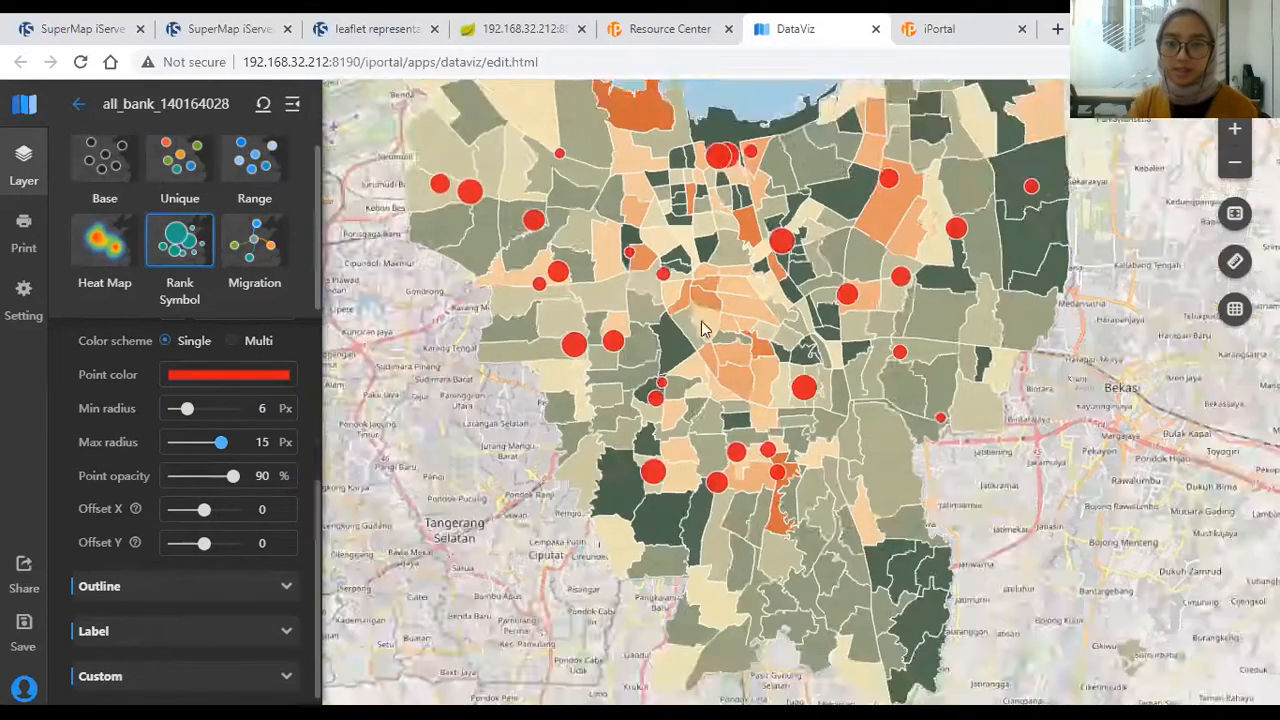
Step: Return to the Untitled Map layer list showing the all_bank, adm_4_jkt and OSM layers
scroll(714, 302, "up", 1)
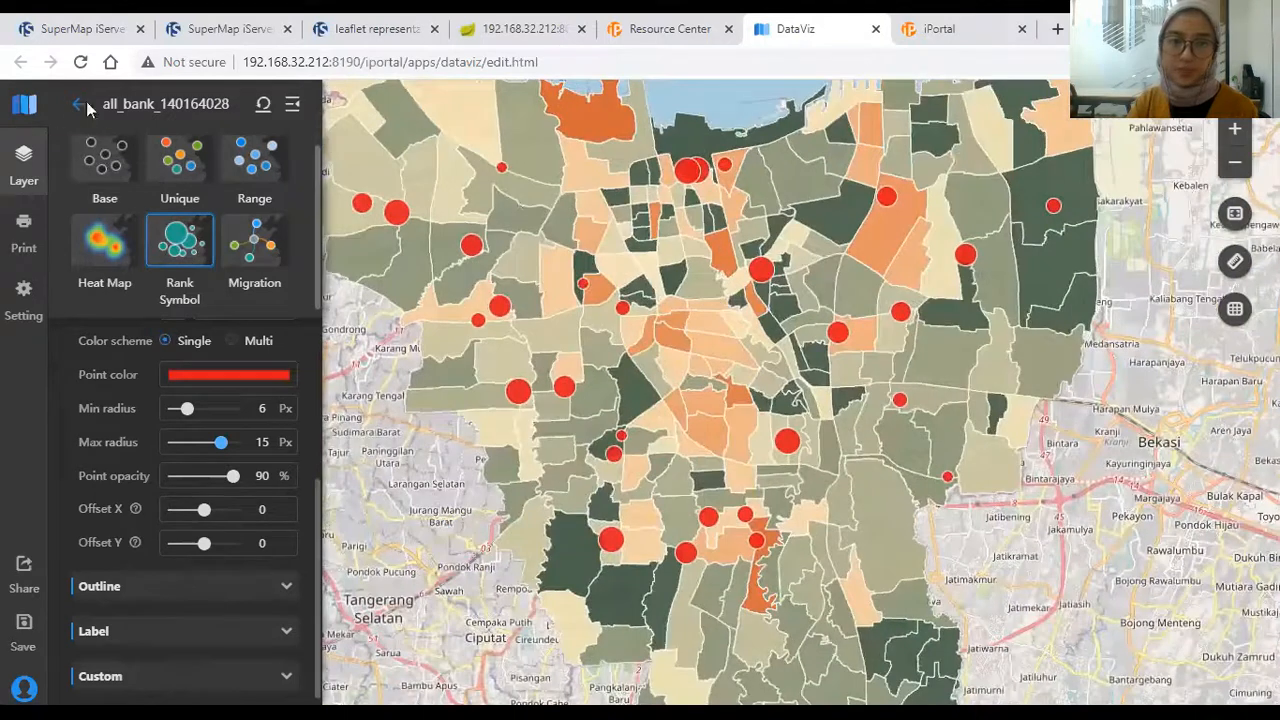
left_click(80, 104)
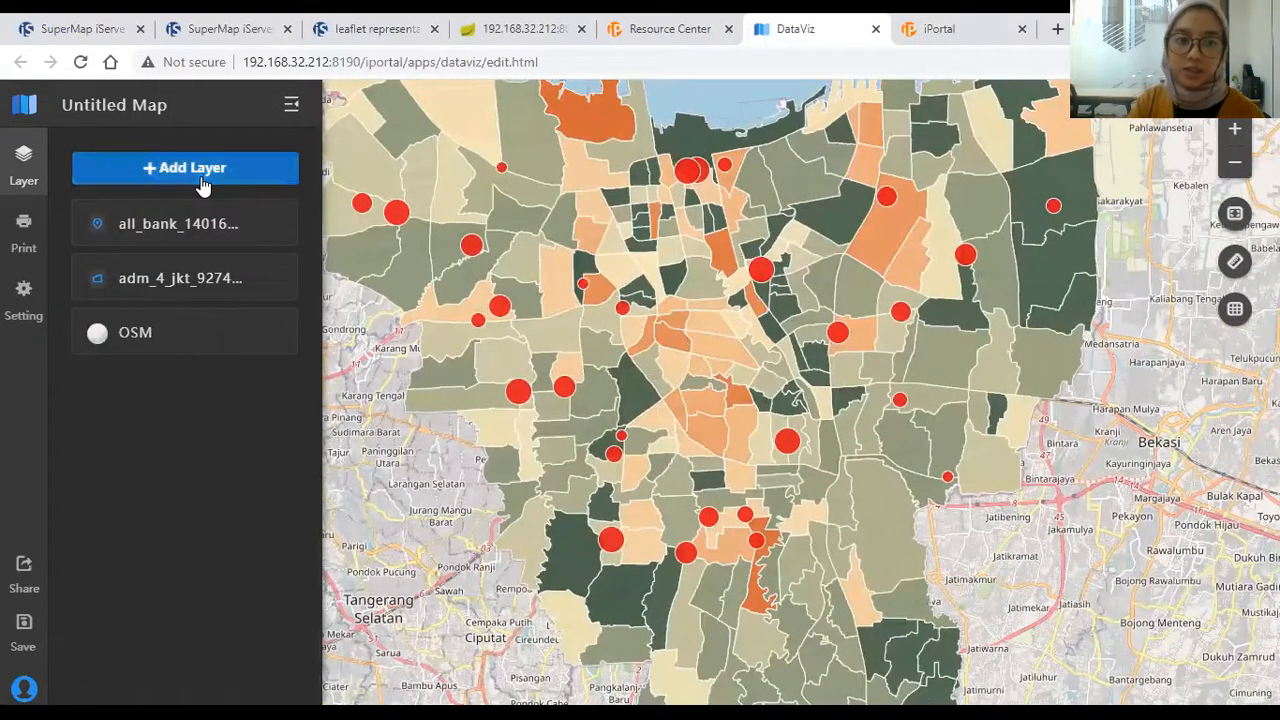
left_click(203, 185)
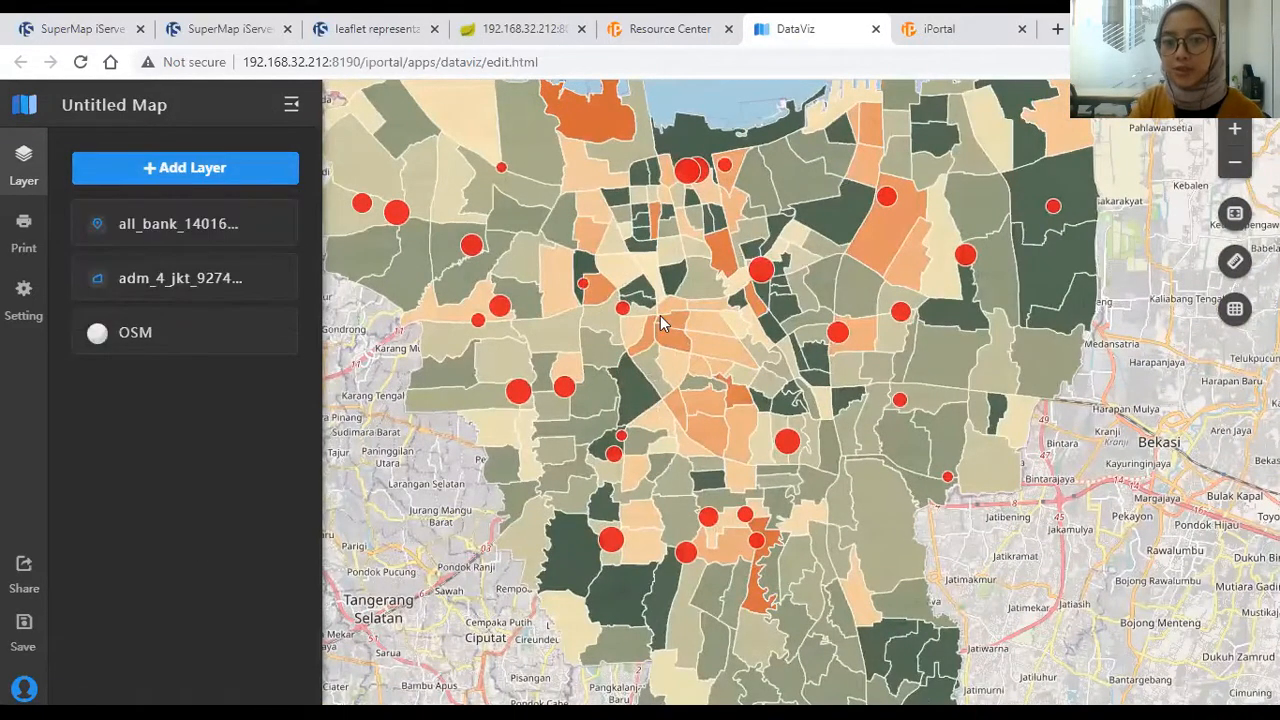
scroll(660, 315, "down", 1)
scroll(699, 305, "up", 1)
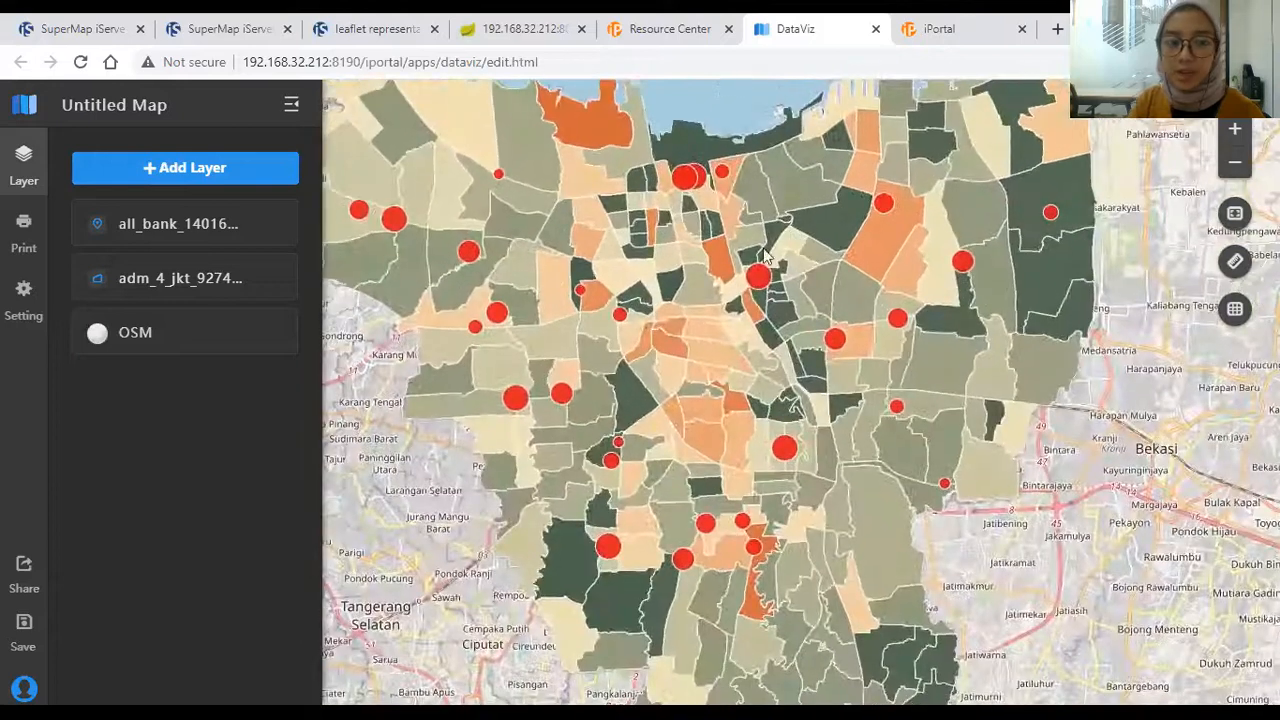
Step: Replace the map title with bank_map and save it, then close the extra portal page
left_click(22, 625)
left_click(606, 322)
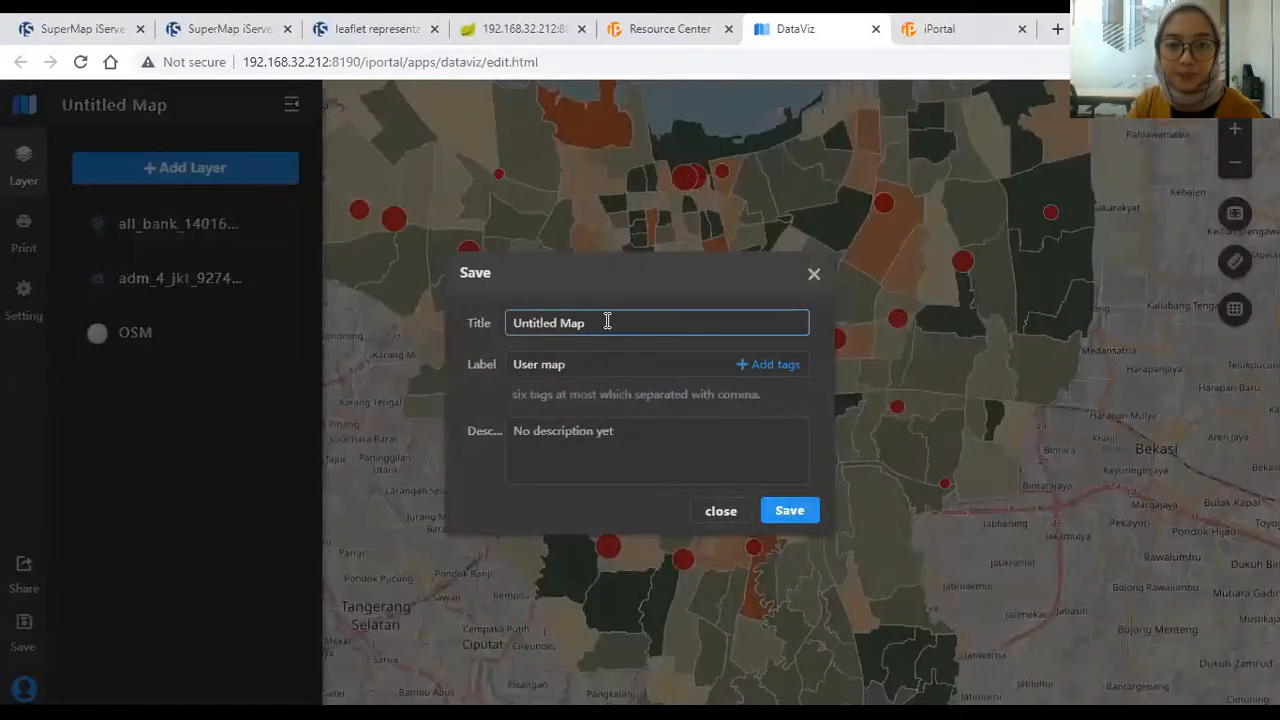
left_click_drag(606, 322, 315, 323)
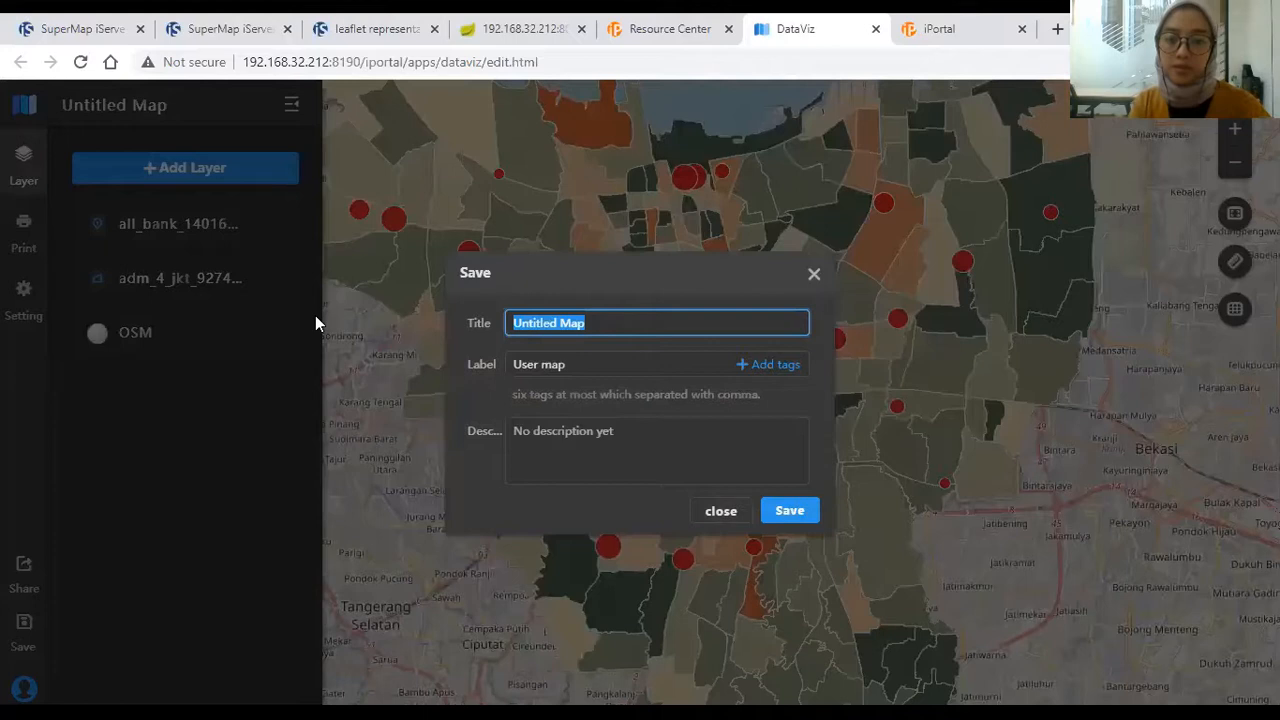
type("bank")
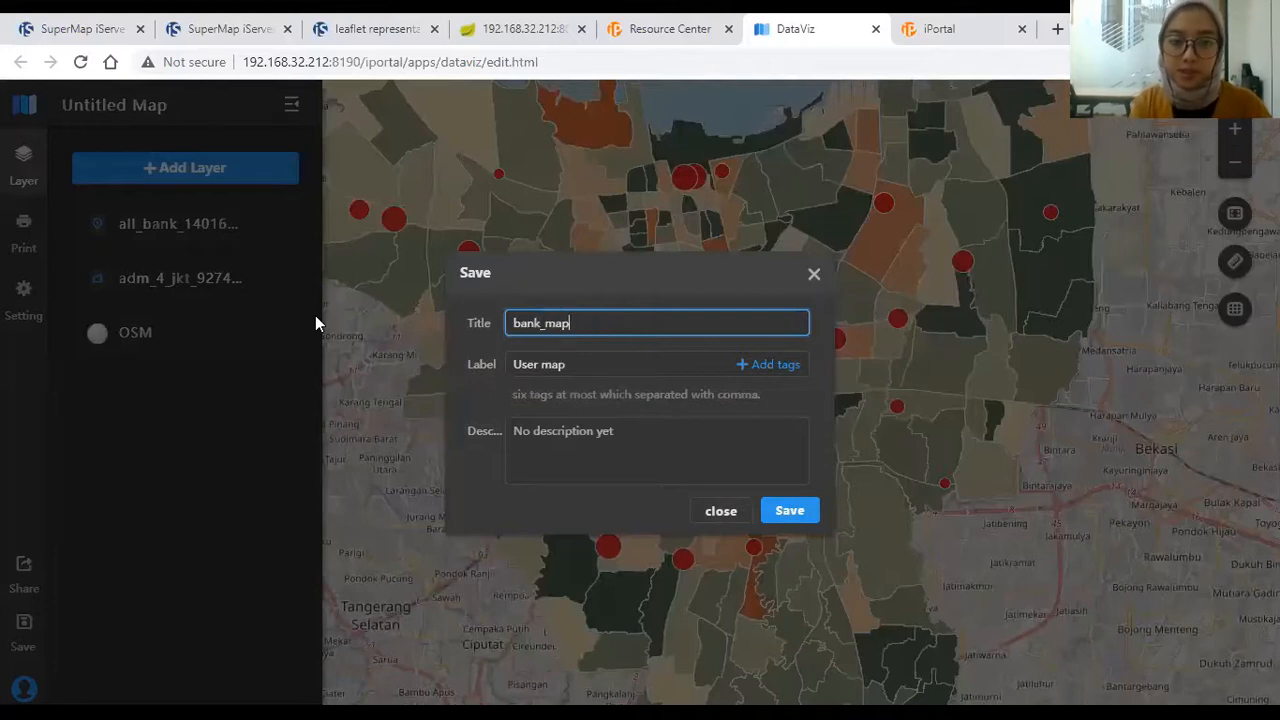
type("_map")
left_click(609, 452)
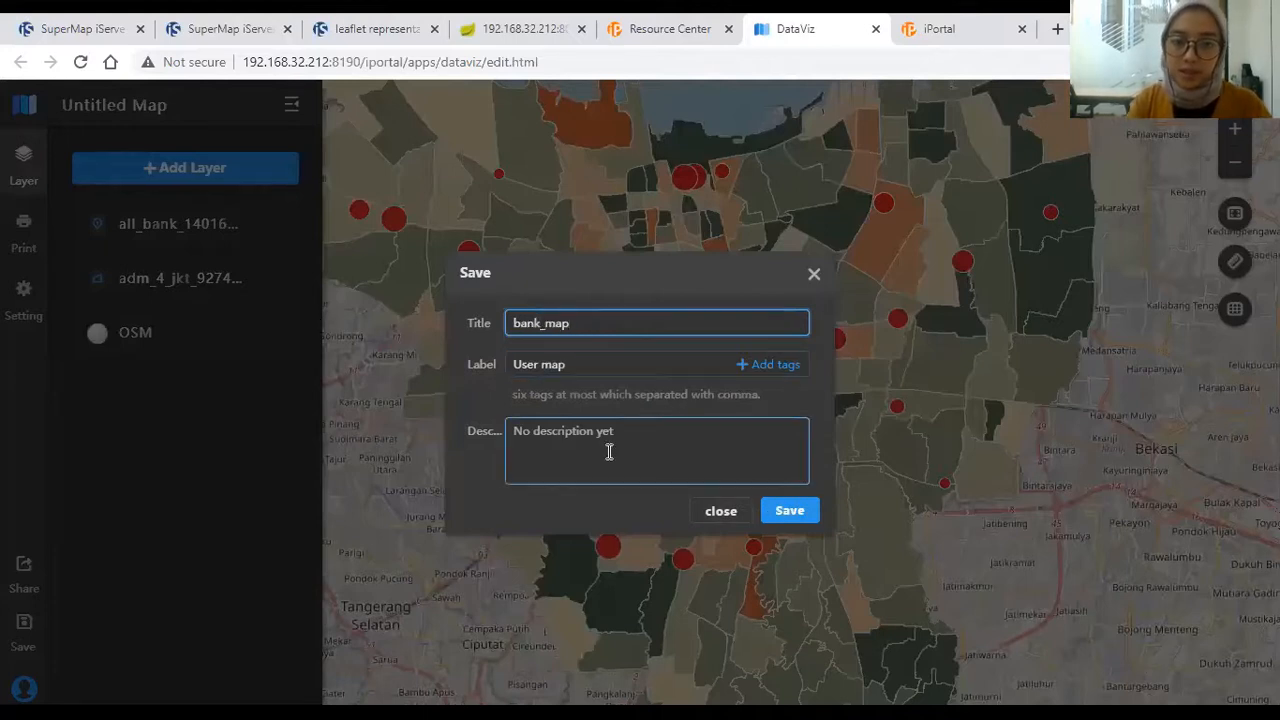
left_click(806, 514)
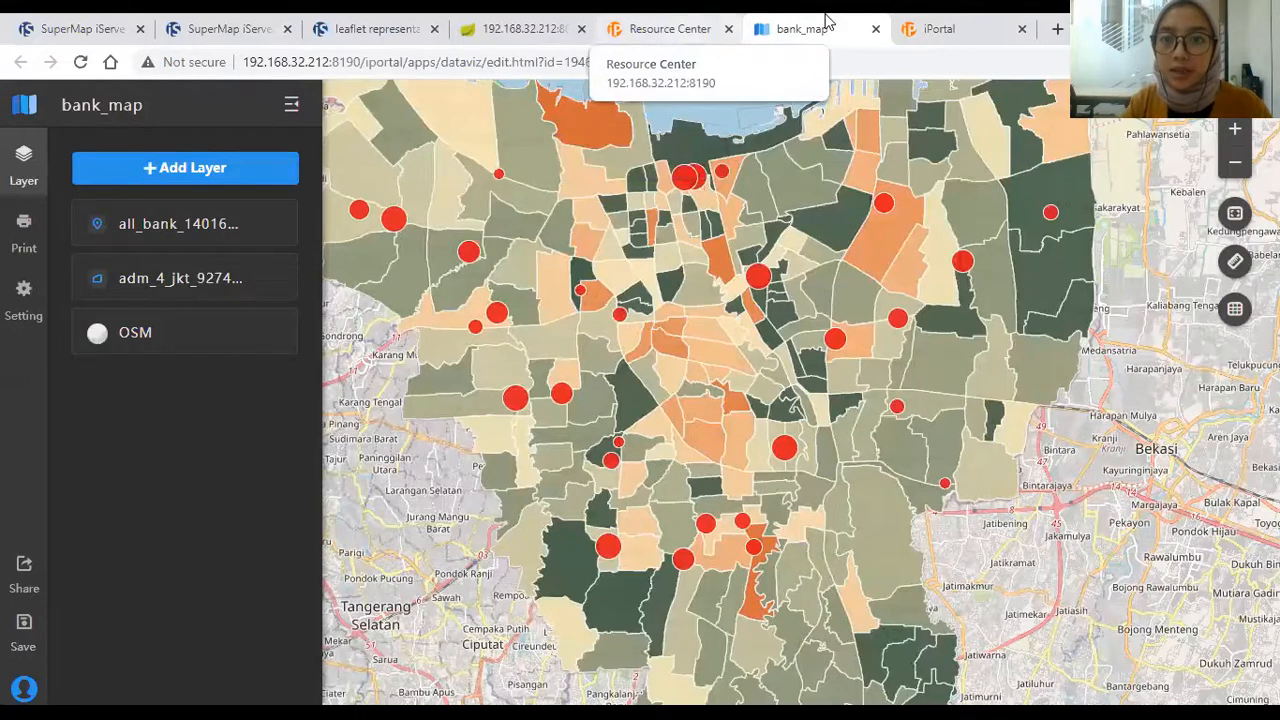
left_click(1022, 29)
Step: Open MapDashboard from the Resource Center and start a blank 1024 × 576 dashboard from the New template
left_click(791, 26)
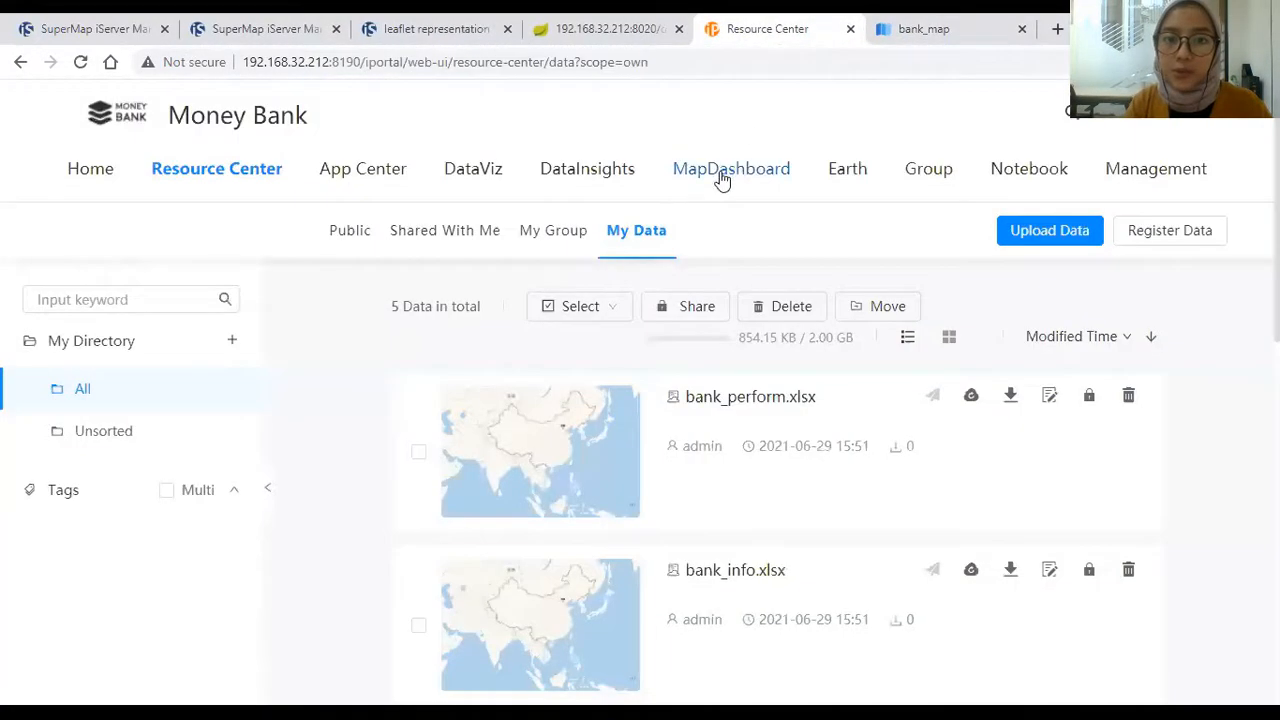
left_click(725, 175)
left_click(800, 26)
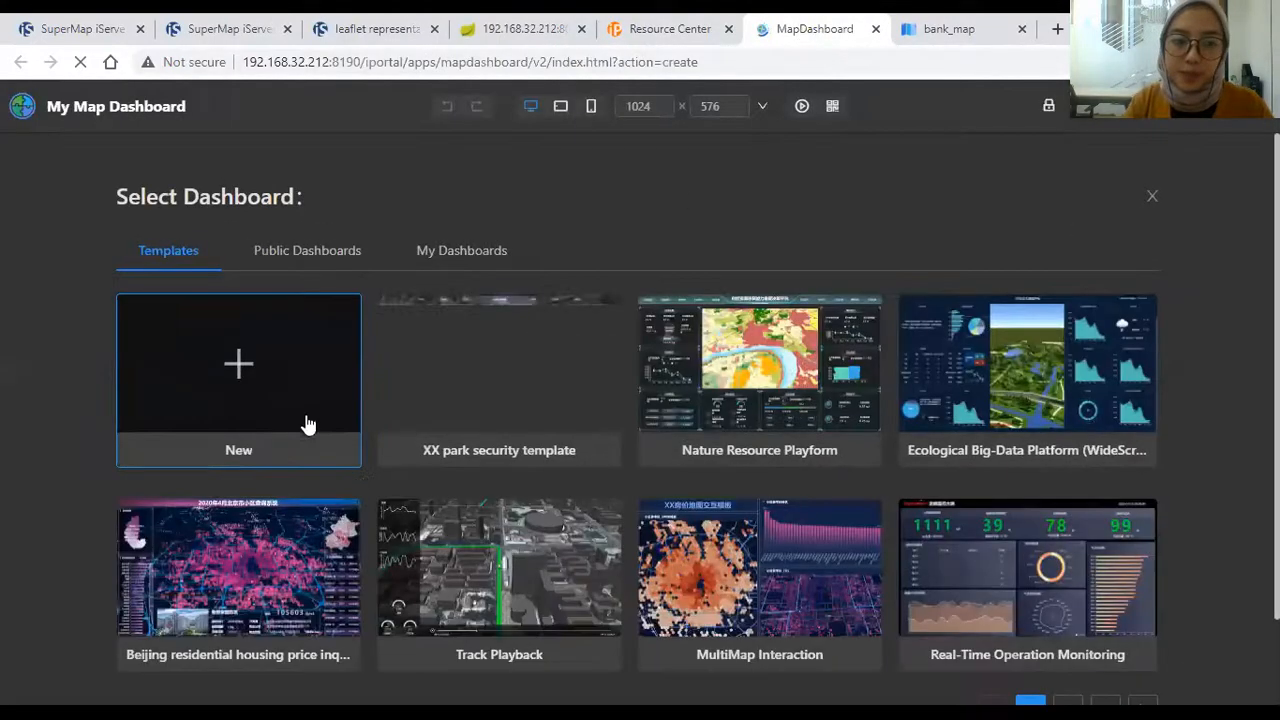
scroll(1239, 492, "down", 1)
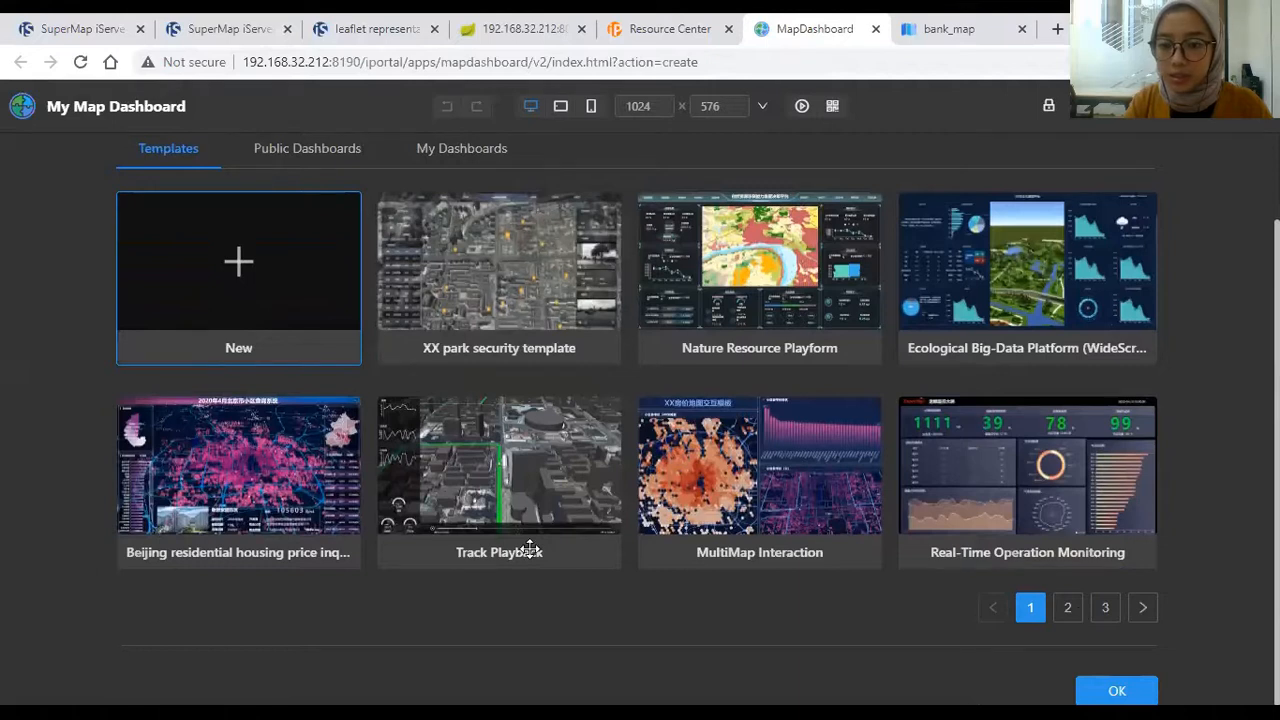
left_click(1128, 692)
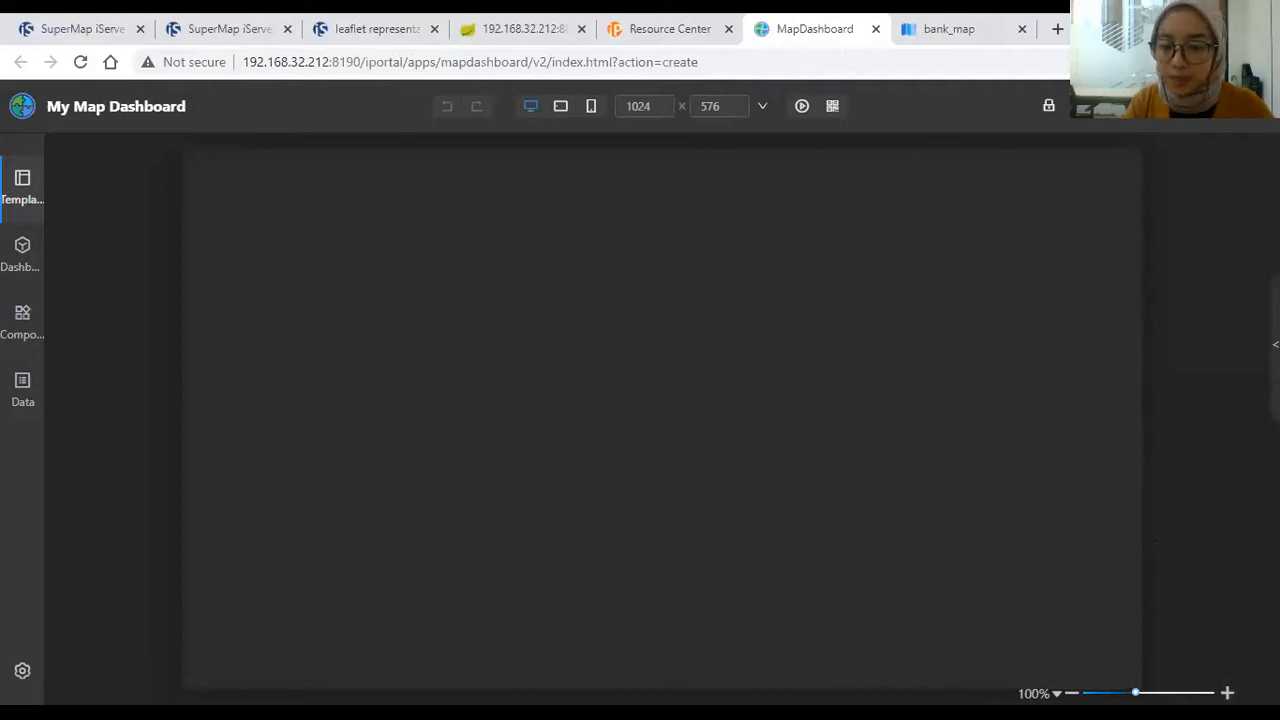
Step: Set the canvas zoom to 90% and bring up the dashboard Components library
left_click(790, 693)
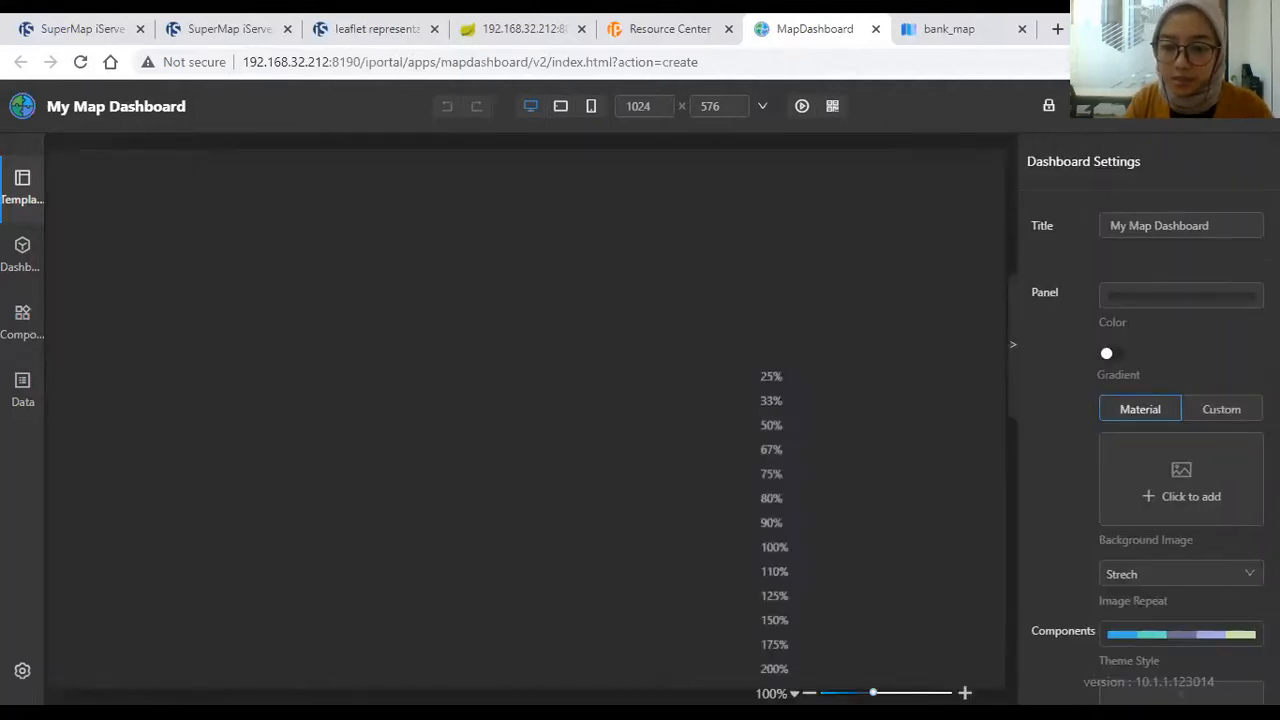
left_click(771, 520)
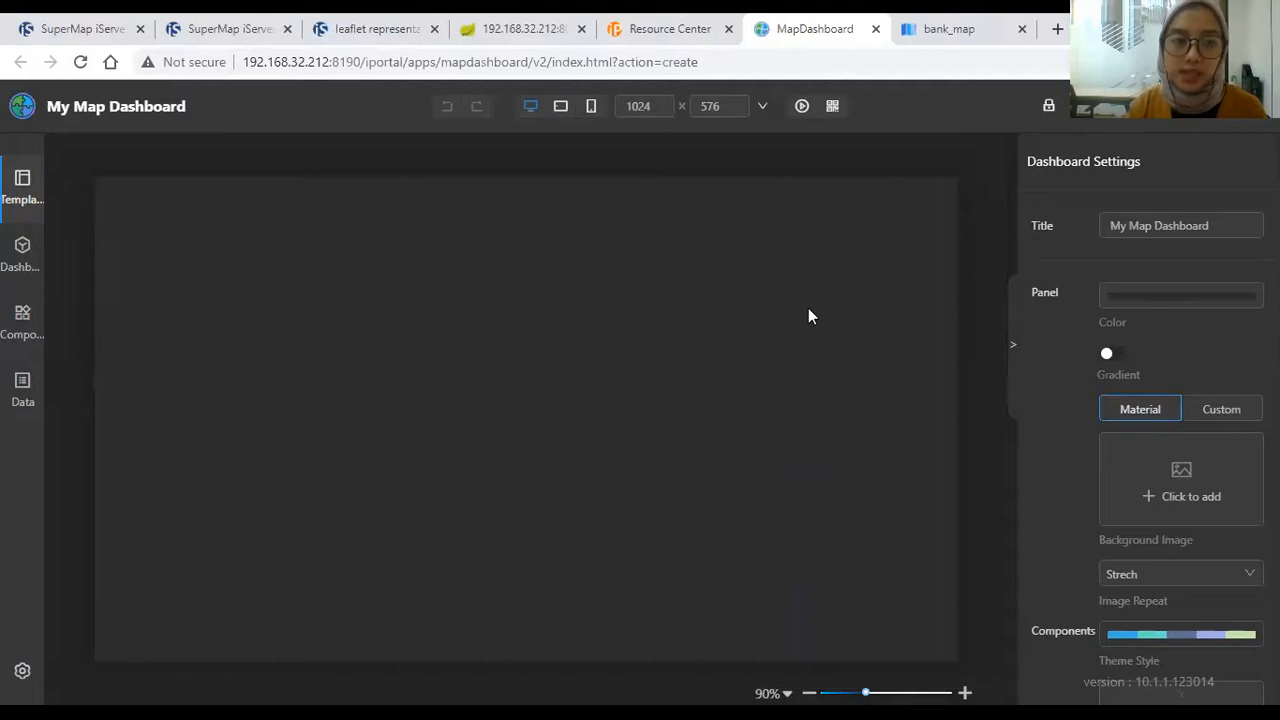
left_click(25, 255)
left_click(22, 324)
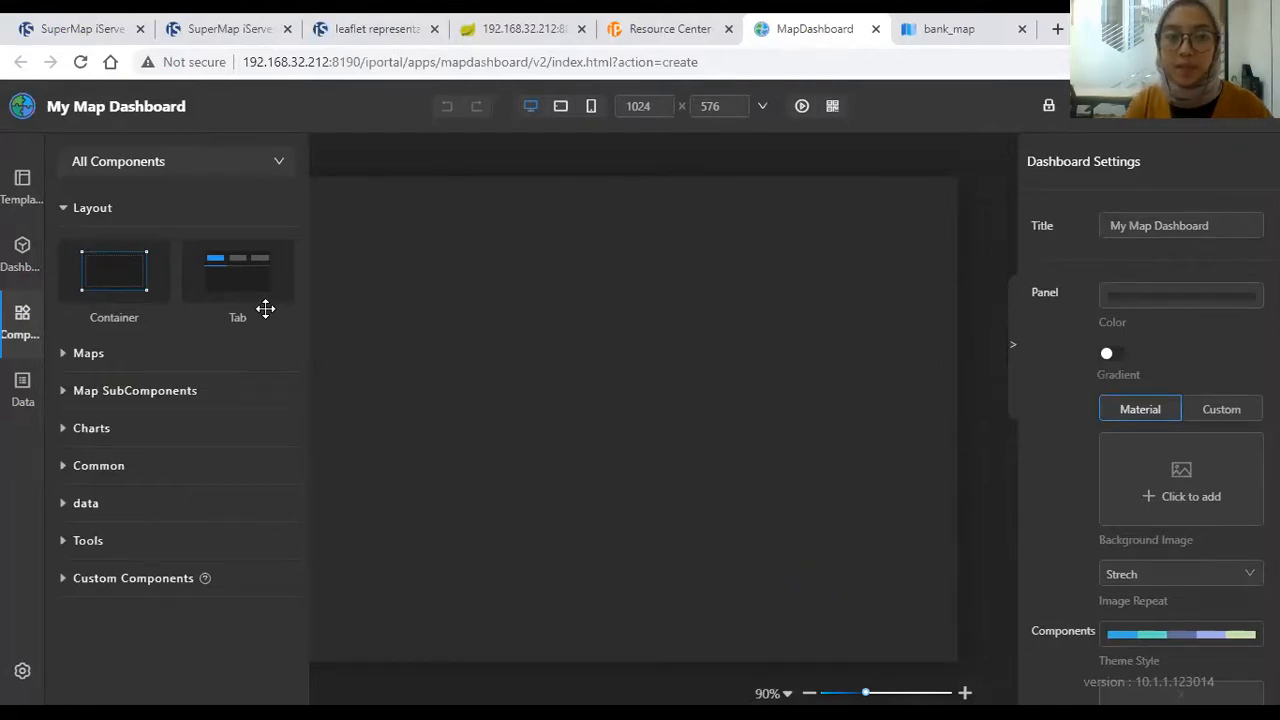
Step: Expand the Maps, Map SubComponents and Charts component groups to browse them
left_click(220, 360)
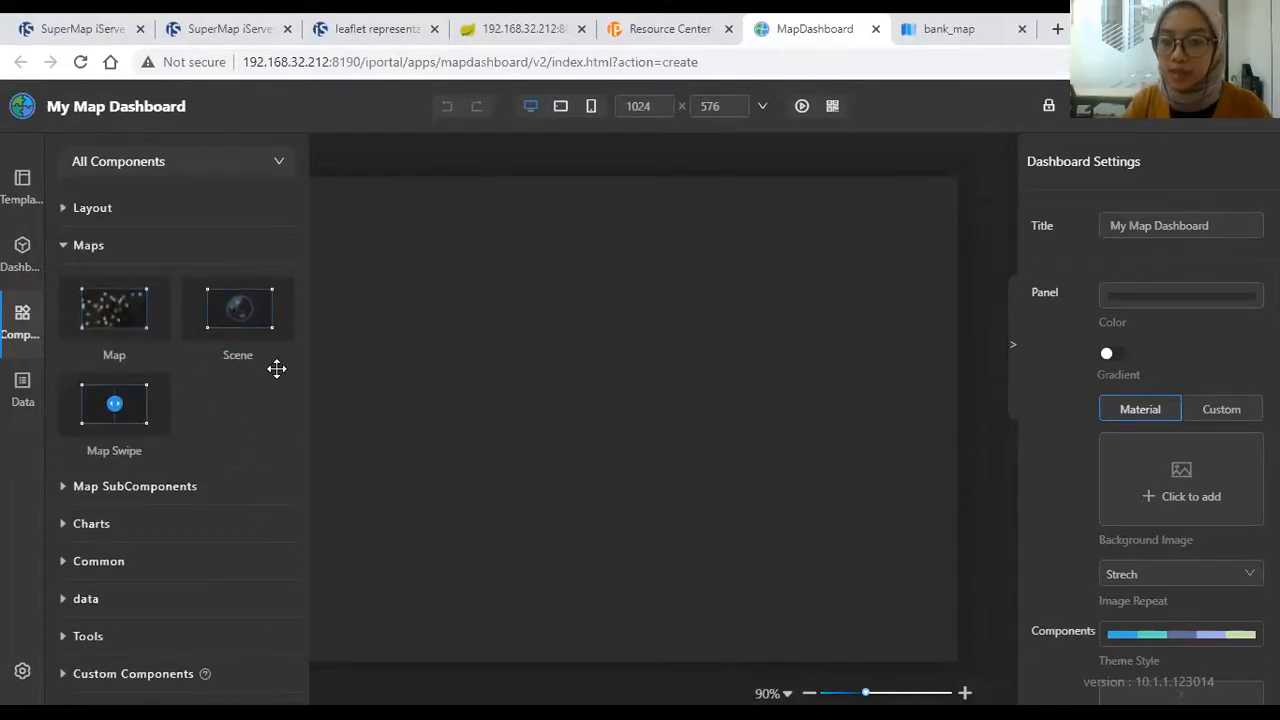
left_click(150, 487)
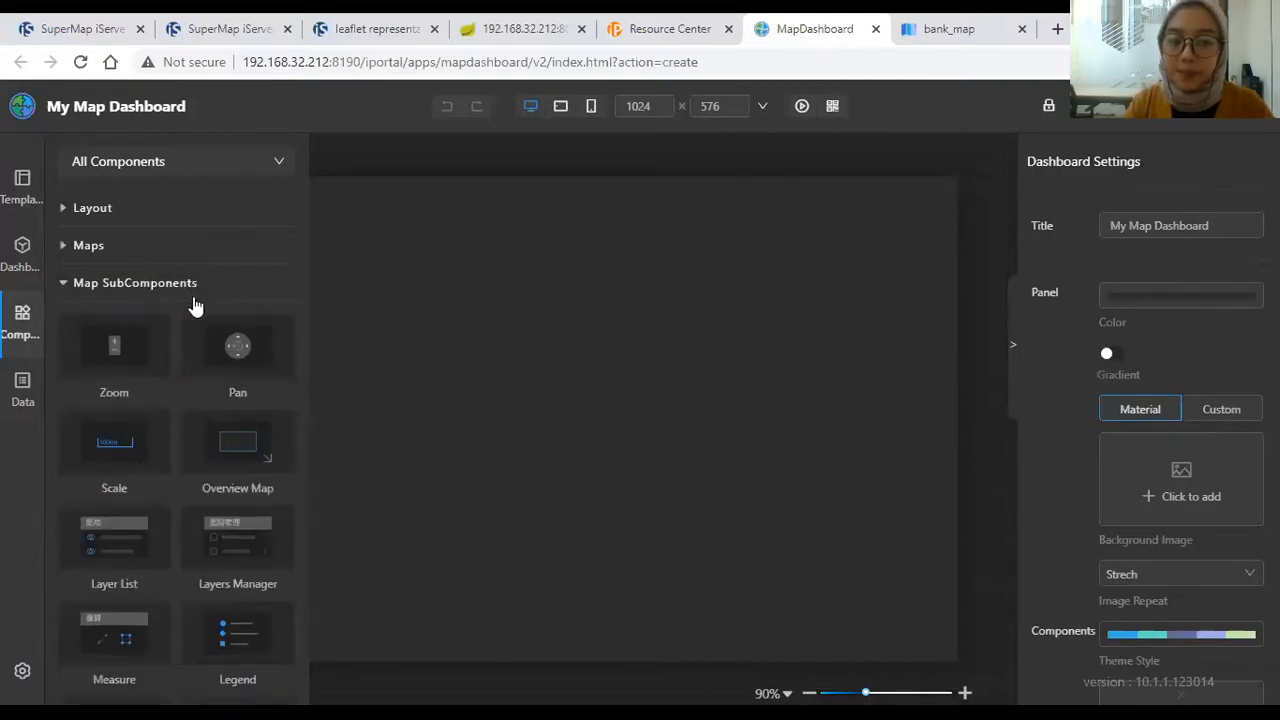
scroll(160, 386, "down", 1)
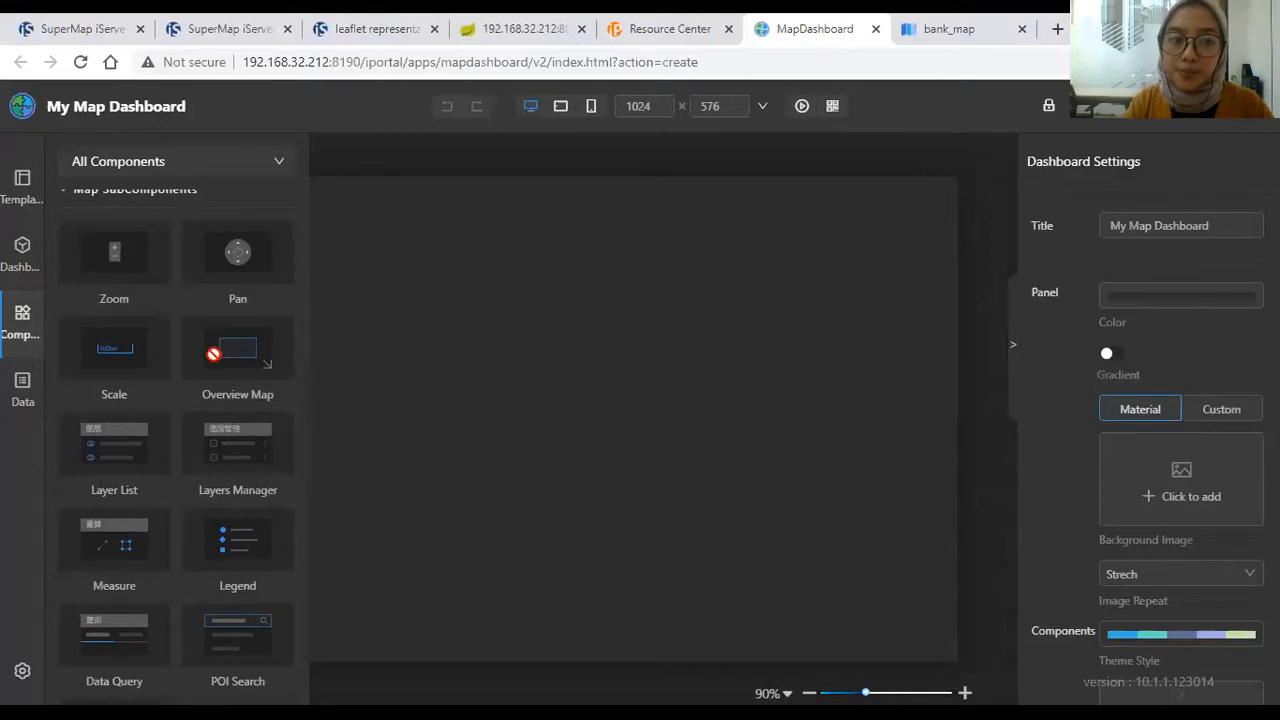
scroll(226, 417, "down", 2)
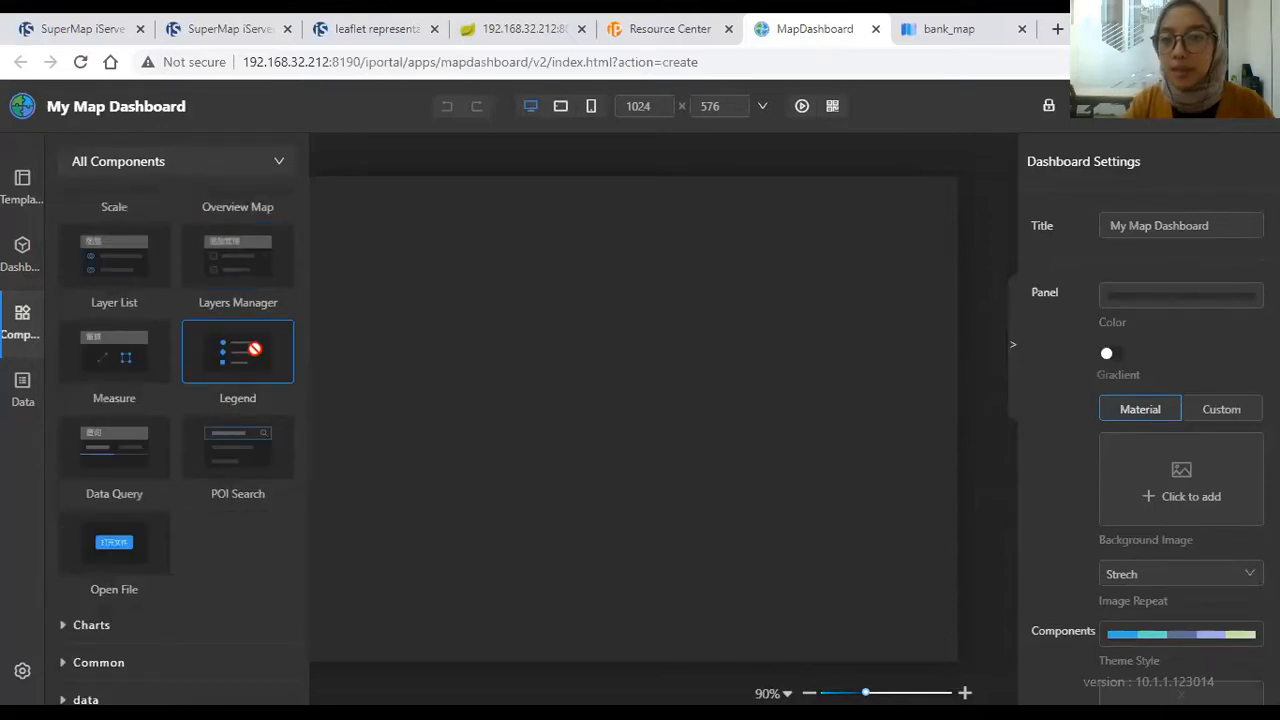
scroll(188, 540, "down", 1)
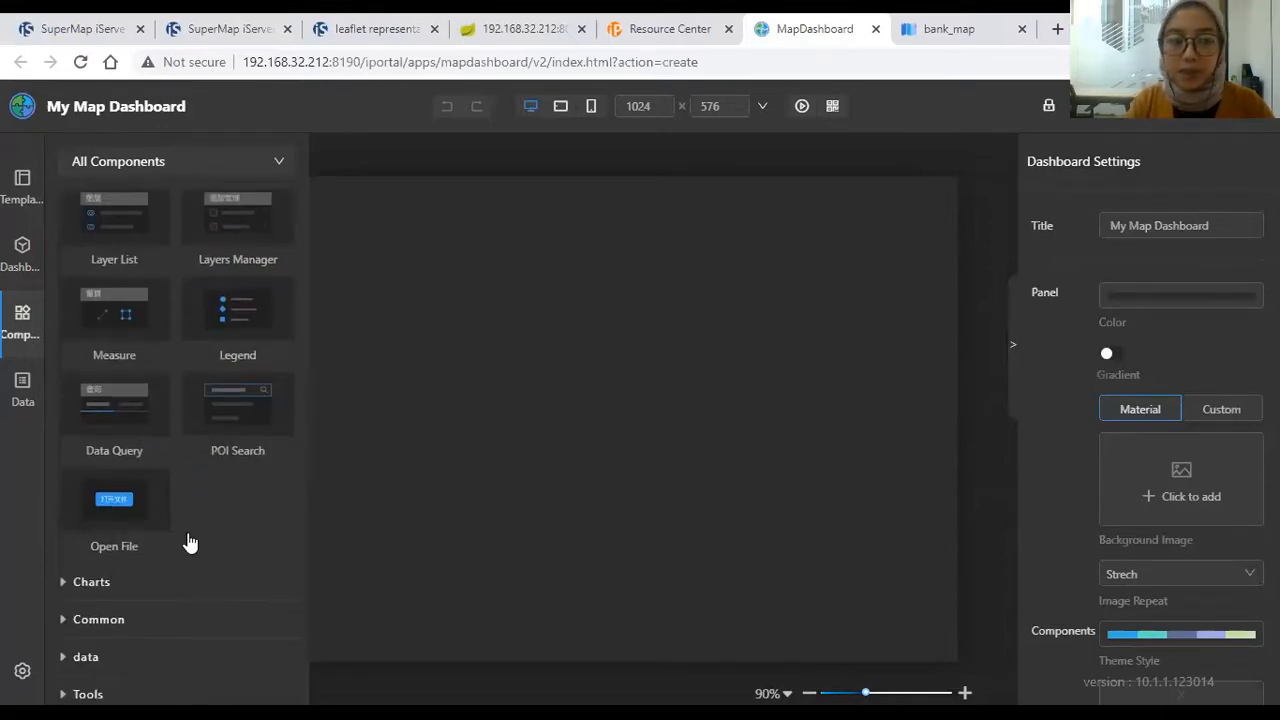
left_click(162, 540)
scroll(168, 510, "down", 4)
scroll(169, 367, "up", 3)
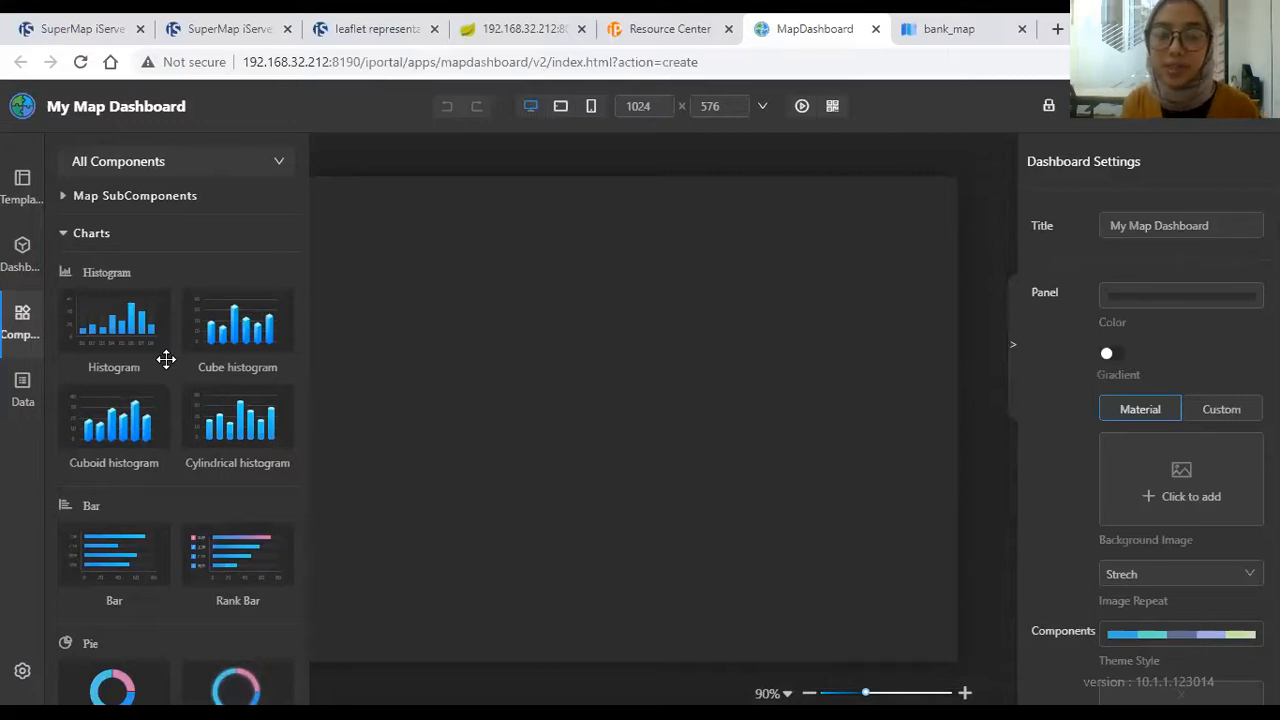
scroll(166, 359, "down", 7)
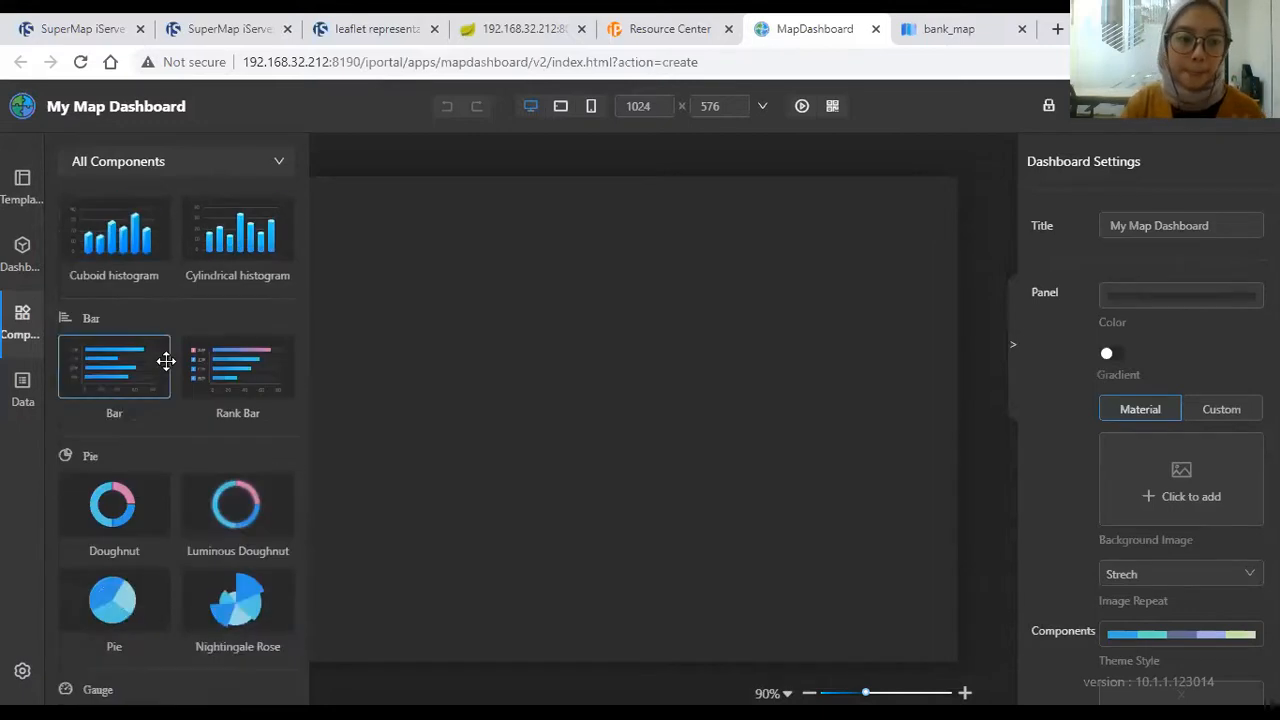
scroll(162, 365, "down", 4)
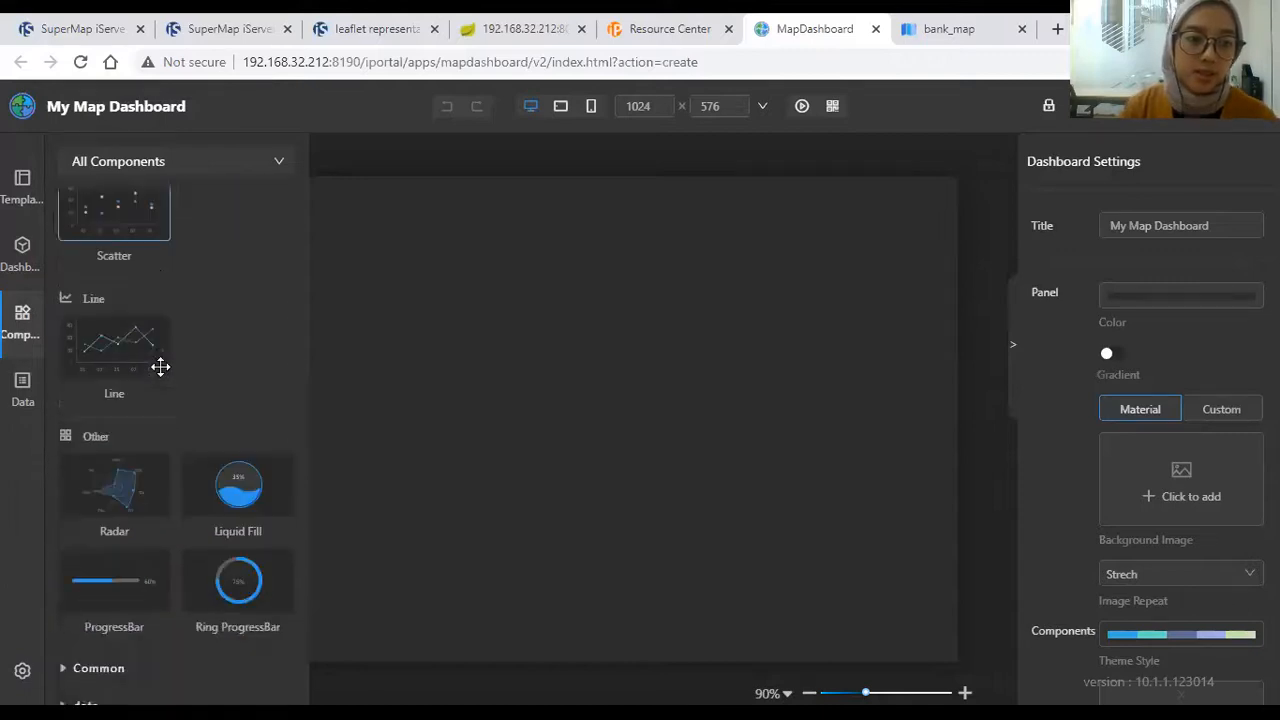
Step: Expand the Common, data, Tools and Custom Components groups to browse them
left_click(143, 586)
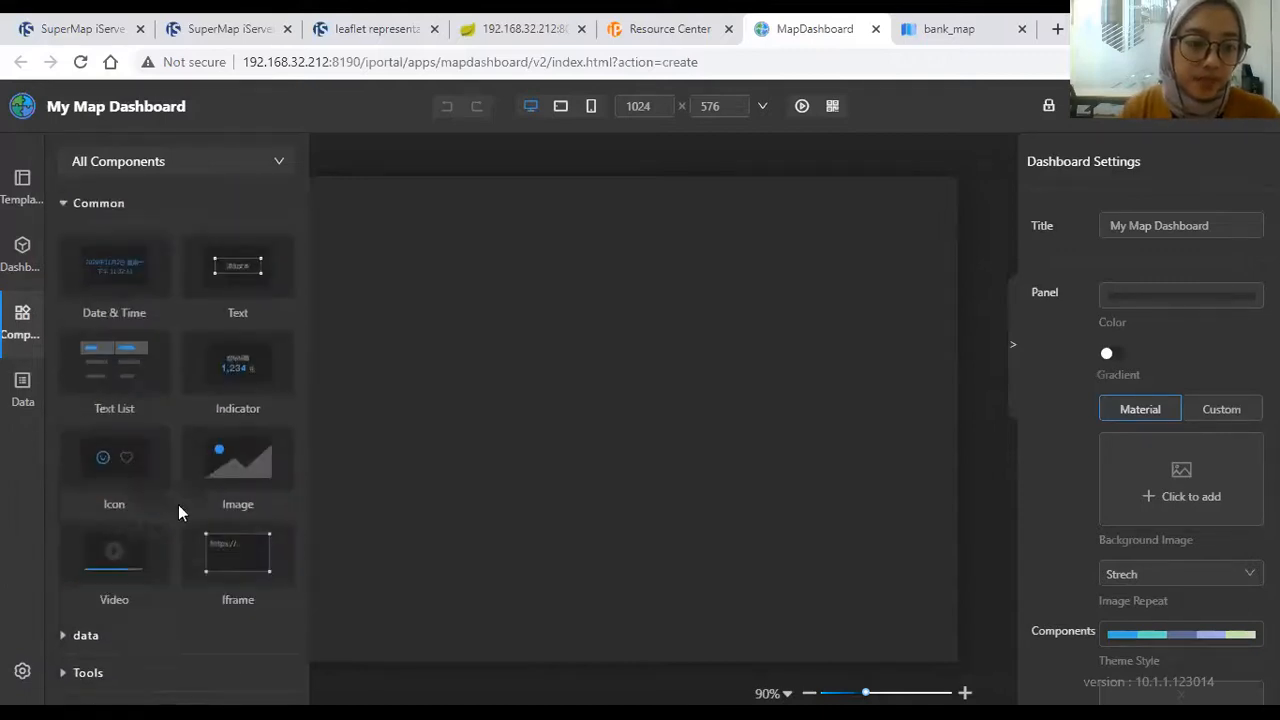
scroll(234, 320, "up", 2)
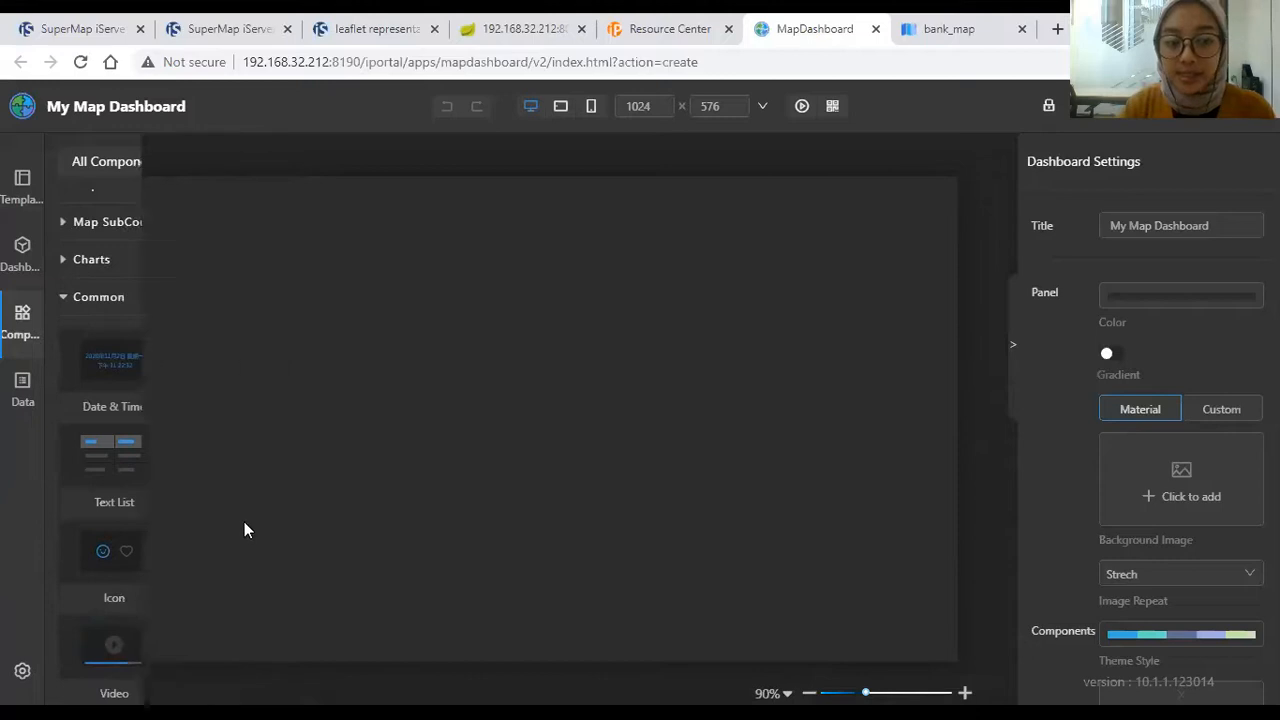
mouse_move(34, 316)
scroll(149, 541, "down", 2)
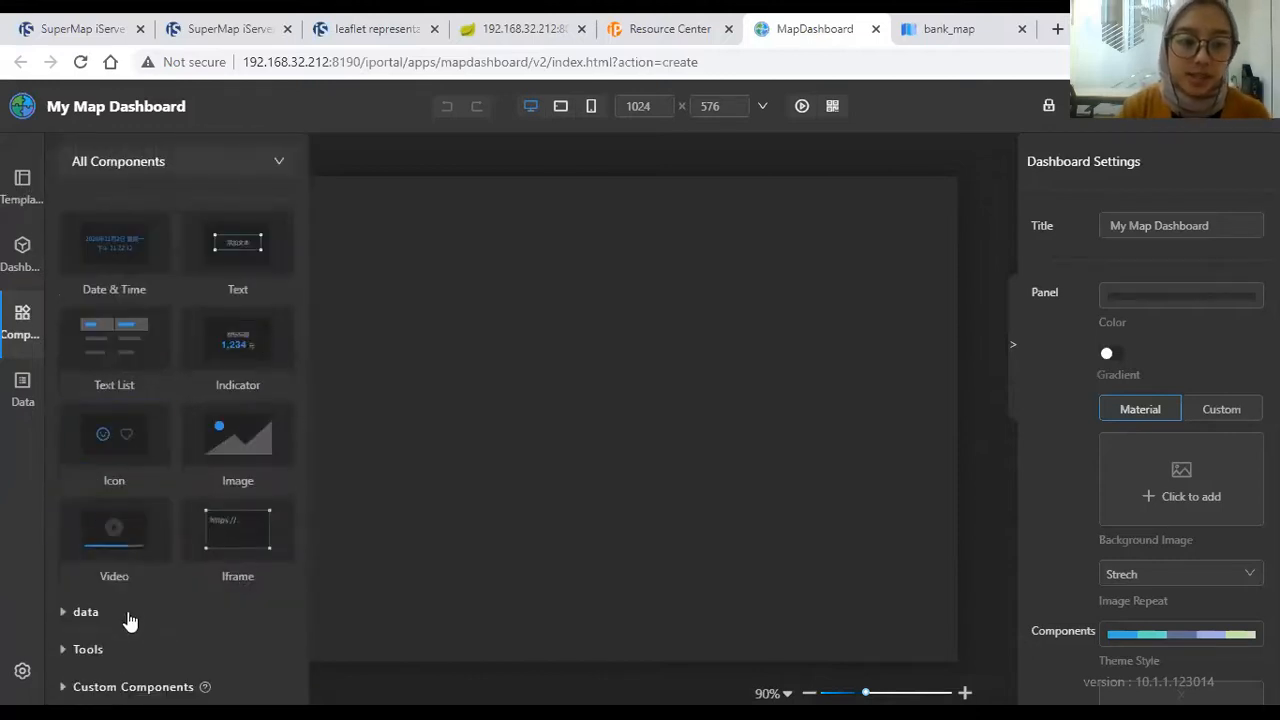
left_click(126, 614)
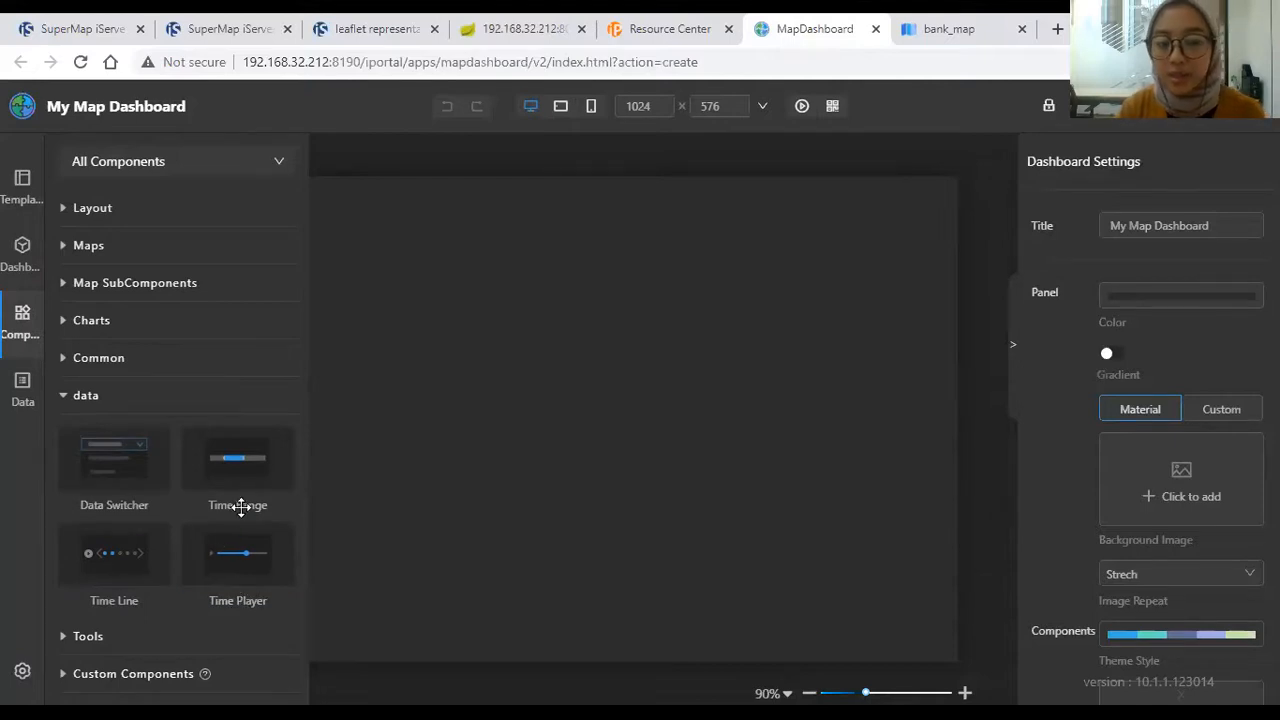
left_click(188, 638)
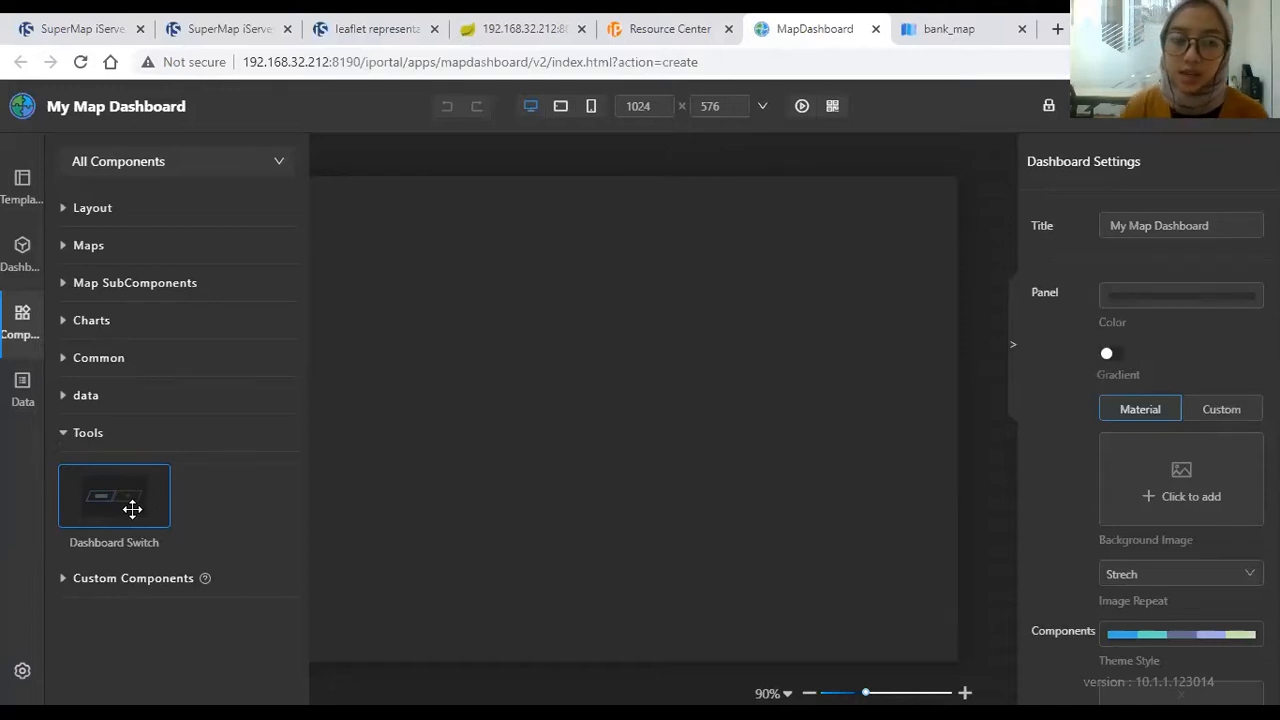
left_click(150, 579)
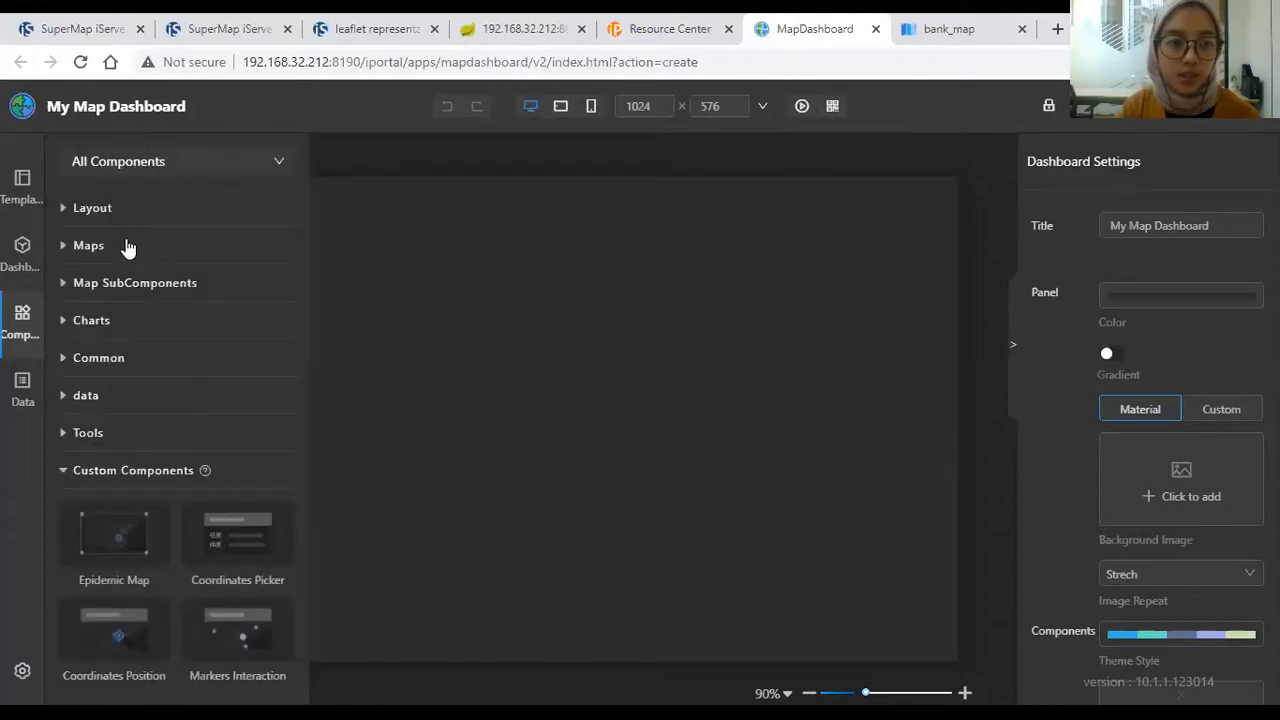
Step: Add a Full Screen Layout container with background colour #E7E7E7 to the canvas
left_click(130, 249)
left_click(132, 212)
left_click_drag(130, 276, 618, 357)
mouse_move(783, 222)
left_click(735, 275)
left_click(1172, 358)
left_click_drag(1106, 464, 1078, 378)
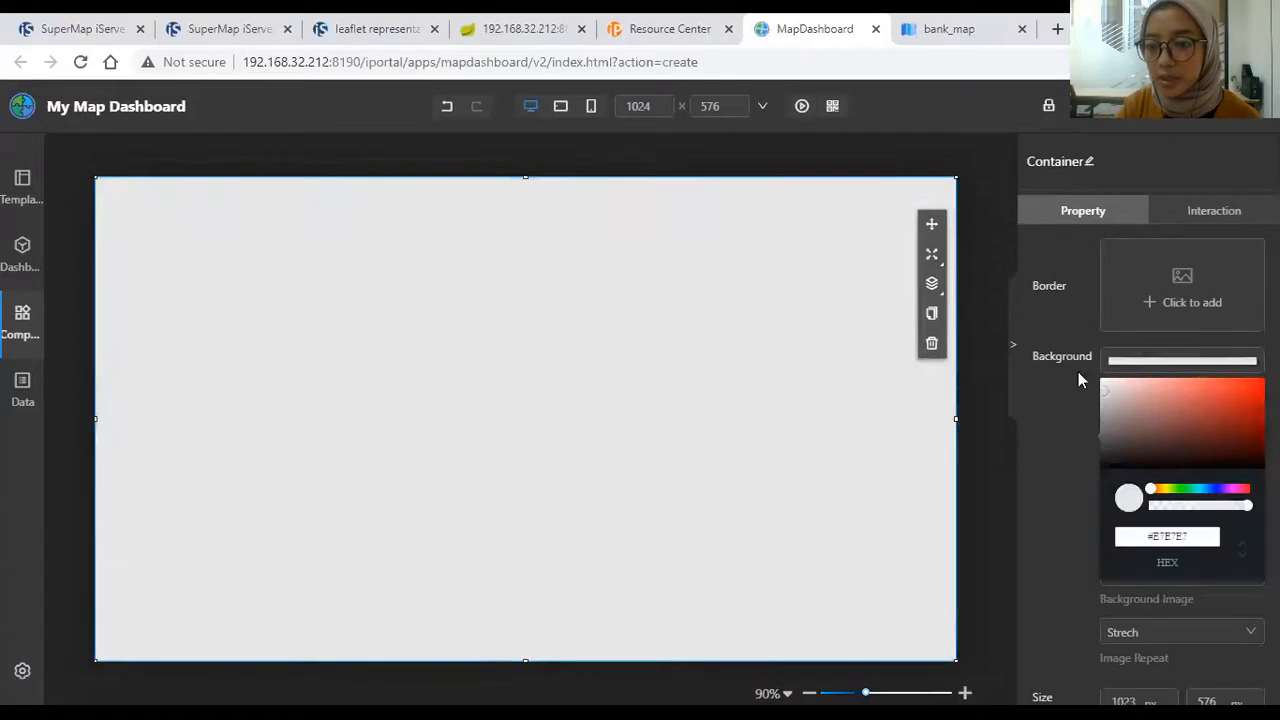
left_click(988, 229)
Step: Drop a Maps > Map component onto the container and bring up its map chooser
left_click(22, 320)
left_click(111, 359)
left_click_drag(190, 325, 523, 366)
left_click(470, 428)
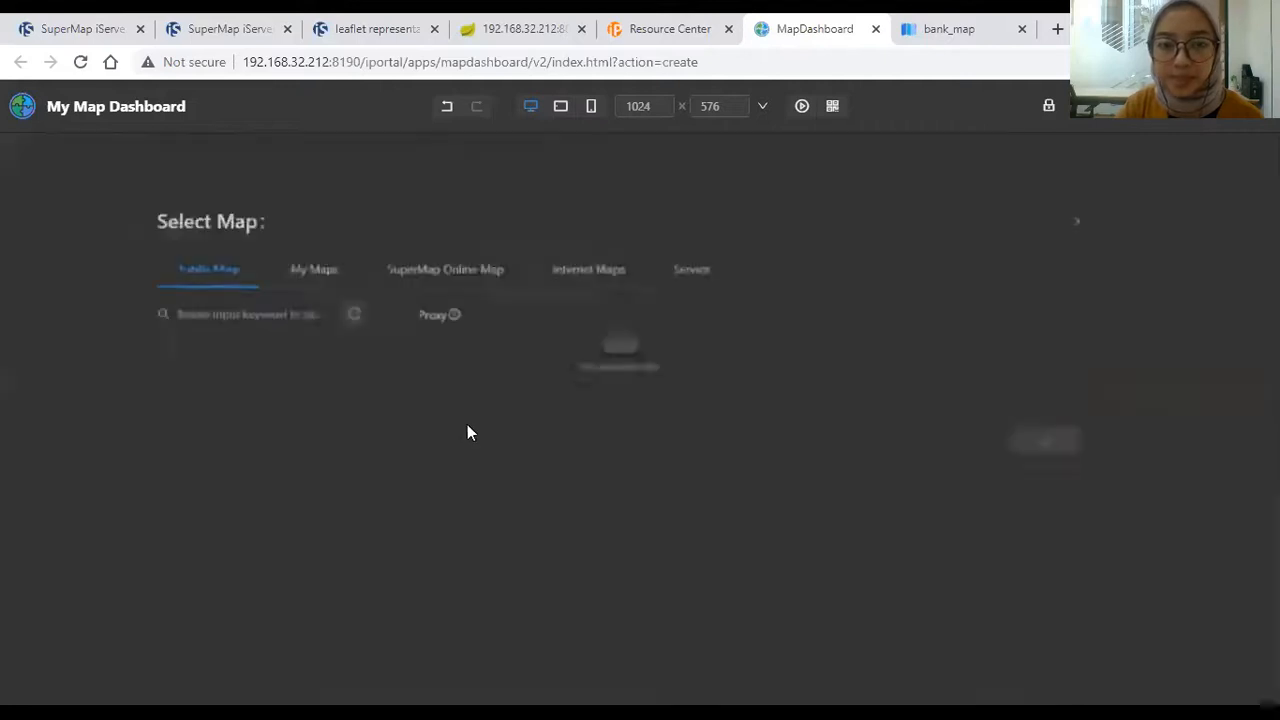
Step: Load bank_map from My Maps into the map component
left_click(335, 251)
left_click(215, 390)
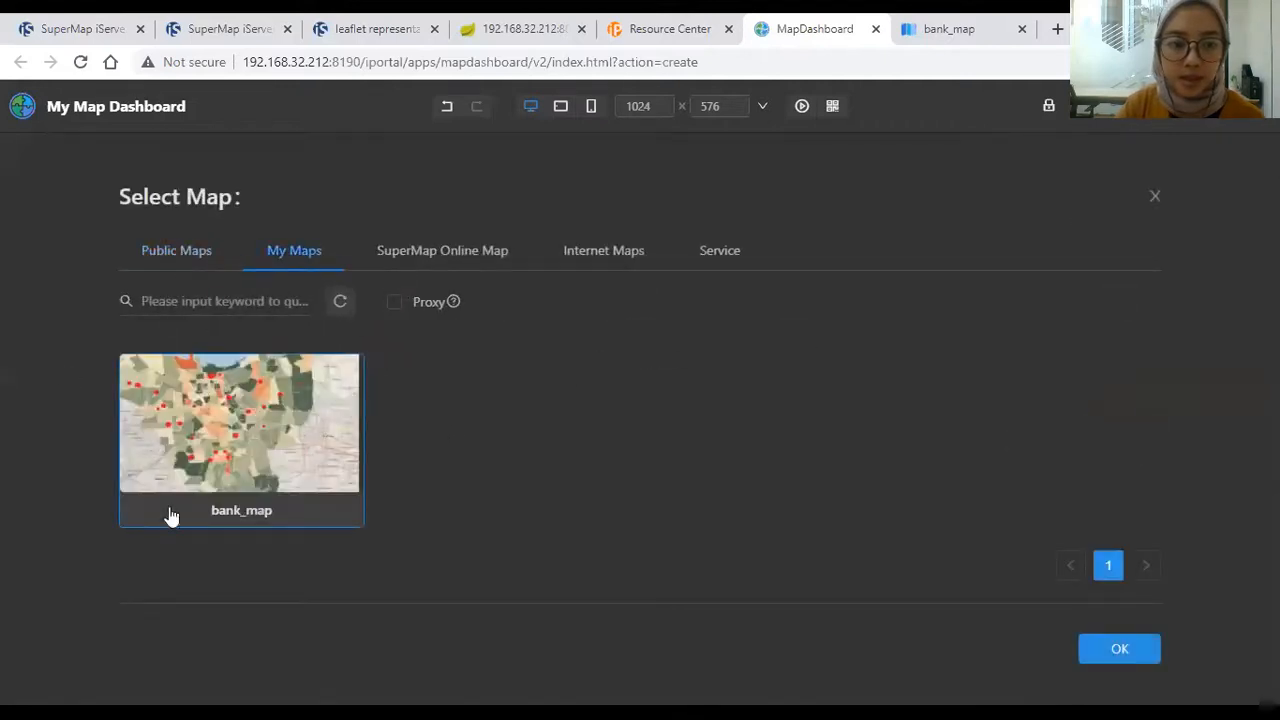
left_click(1150, 665)
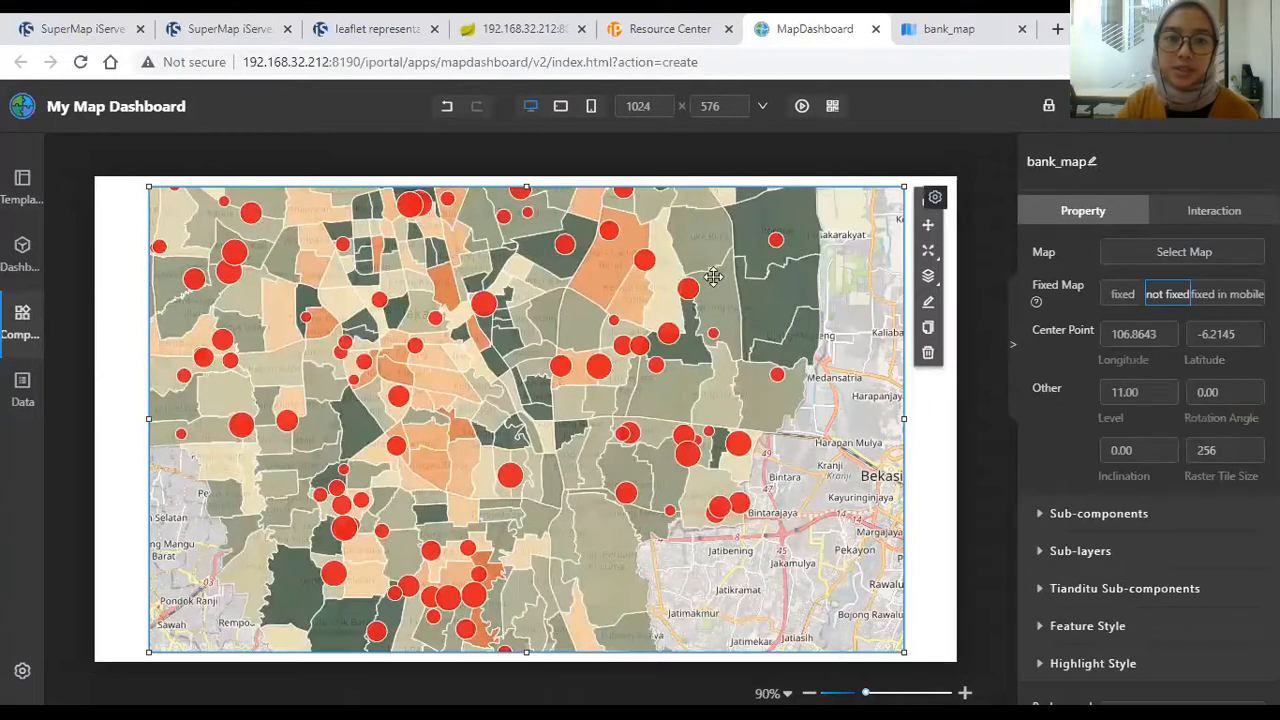
Step: Narrow the map component, frame Jakarta at zoom 10.55, and lock the view
left_click_drag(694, 271, 659, 272)
left_click_drag(857, 420, 734, 434)
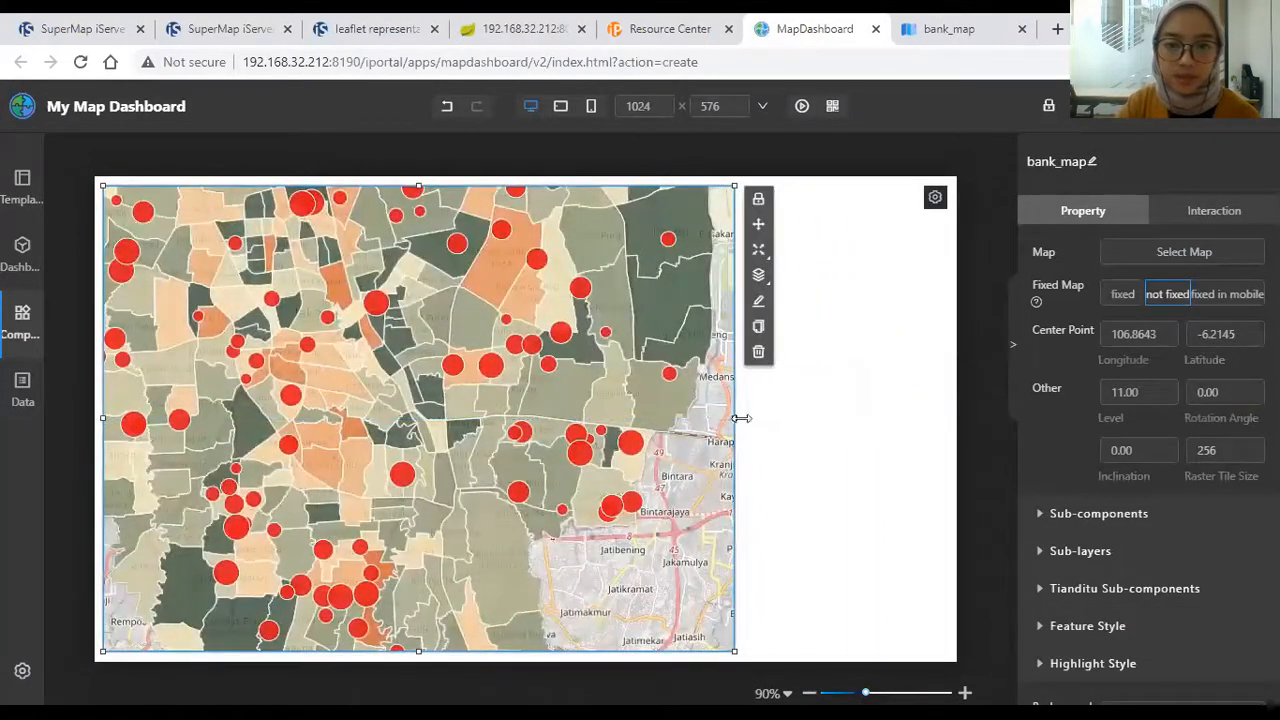
left_click(759, 210)
scroll(452, 390, "down", 2)
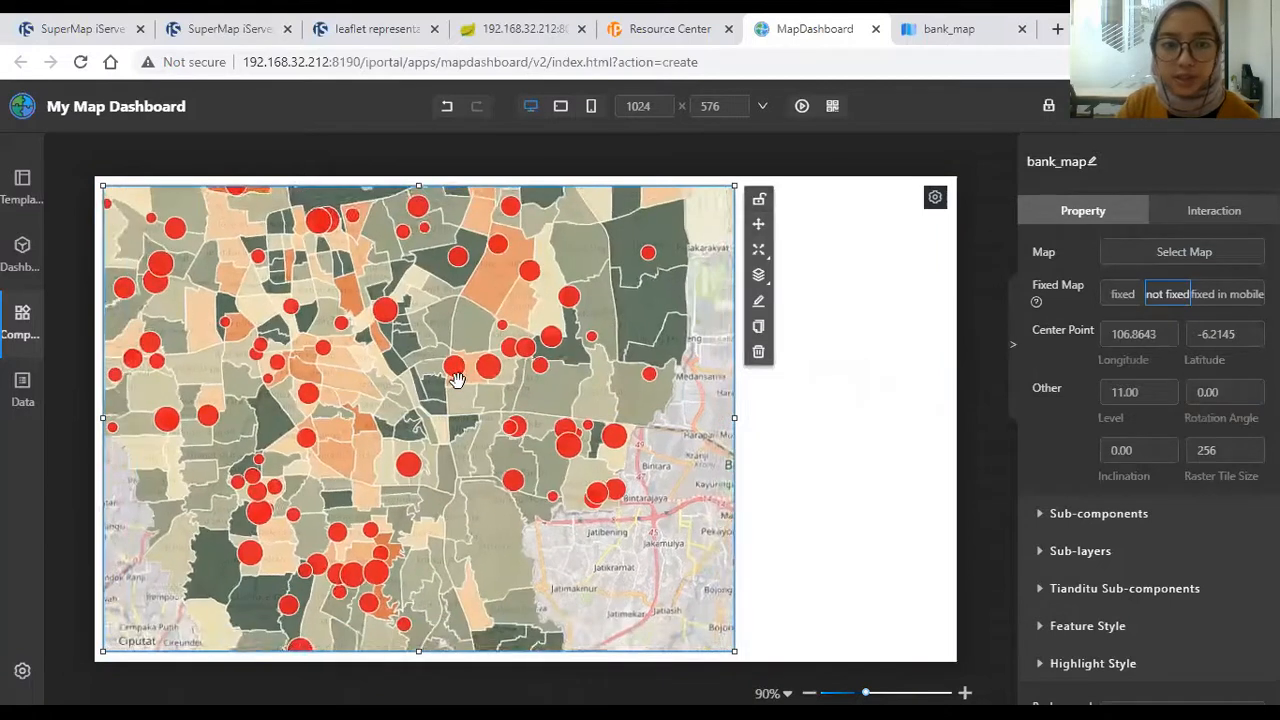
left_click_drag(460, 407, 455, 385)
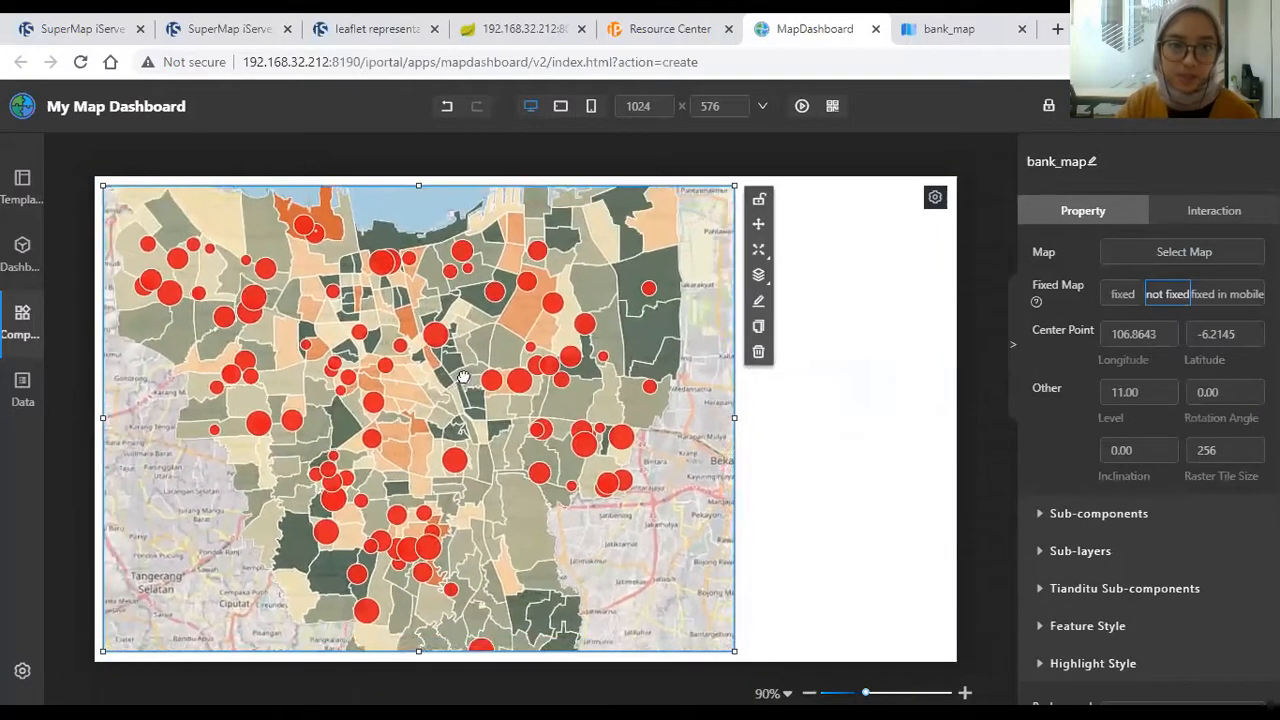
left_click(766, 208)
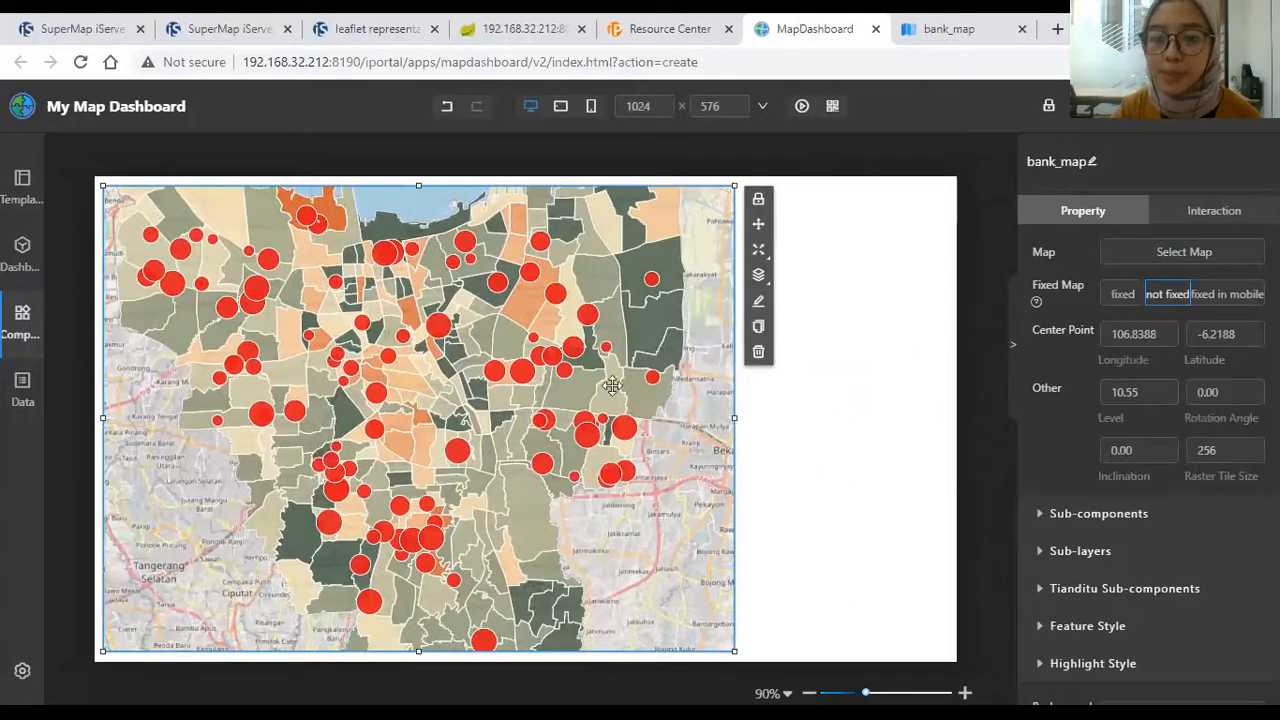
Step: Enable the map's zoom control with near-white font and #745959 background
left_click(1045, 513)
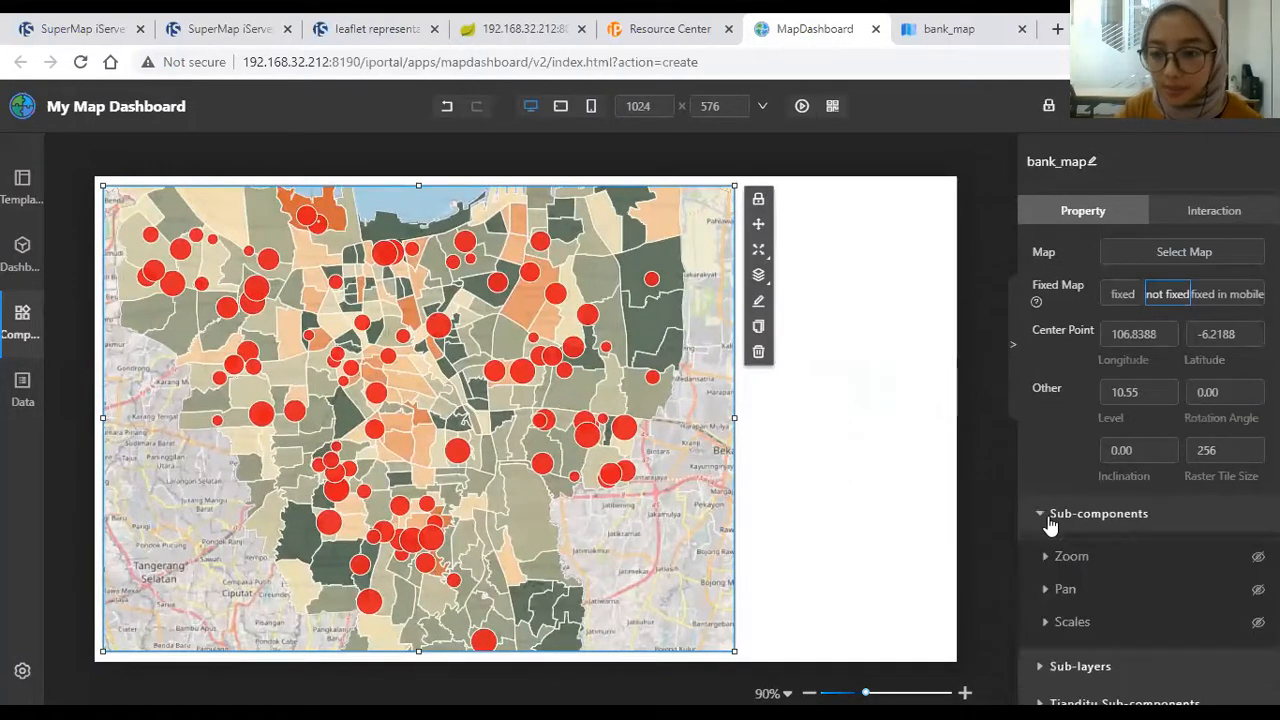
scroll(1117, 500, "down", 2)
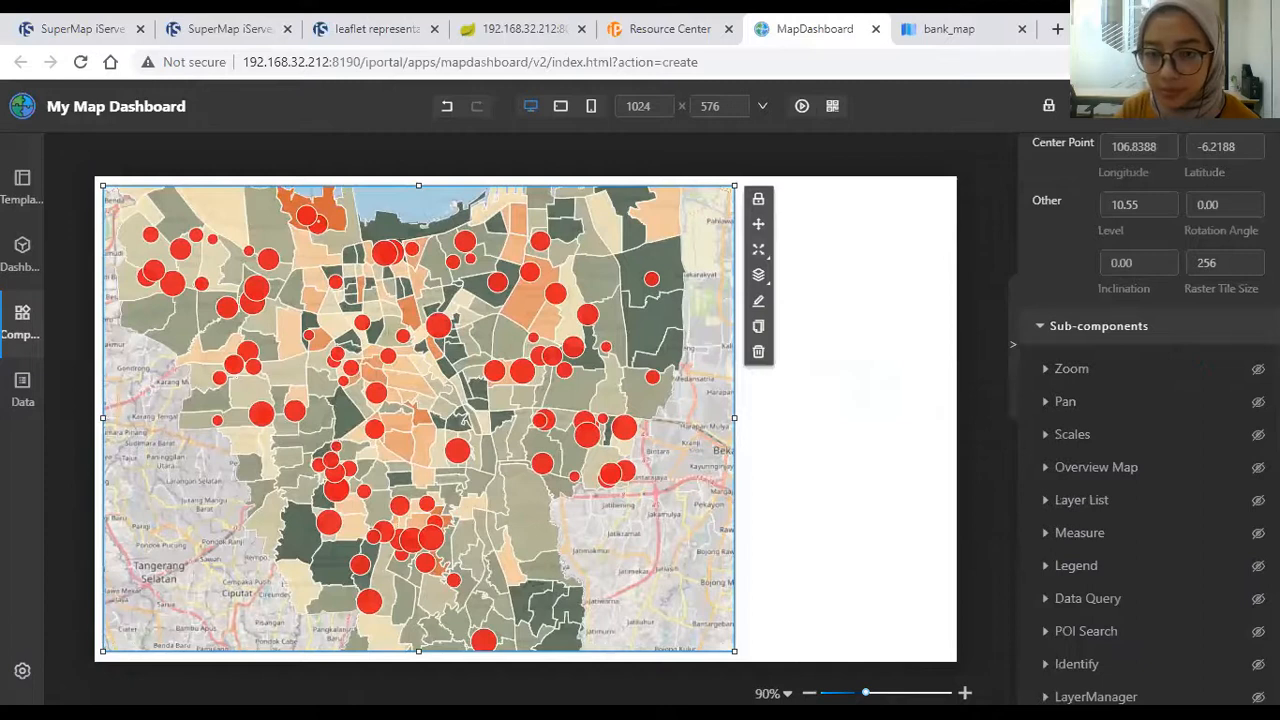
left_click(1258, 368)
scroll(1150, 450, "down", 2)
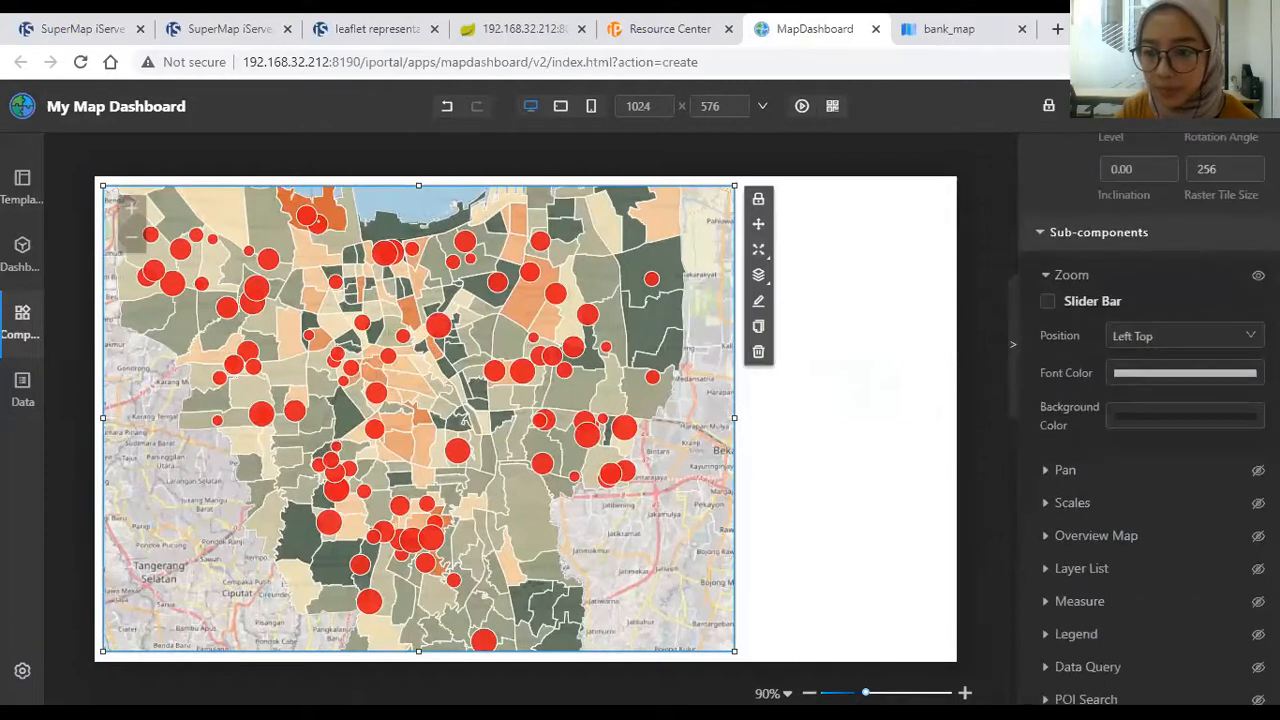
left_click(1228, 289)
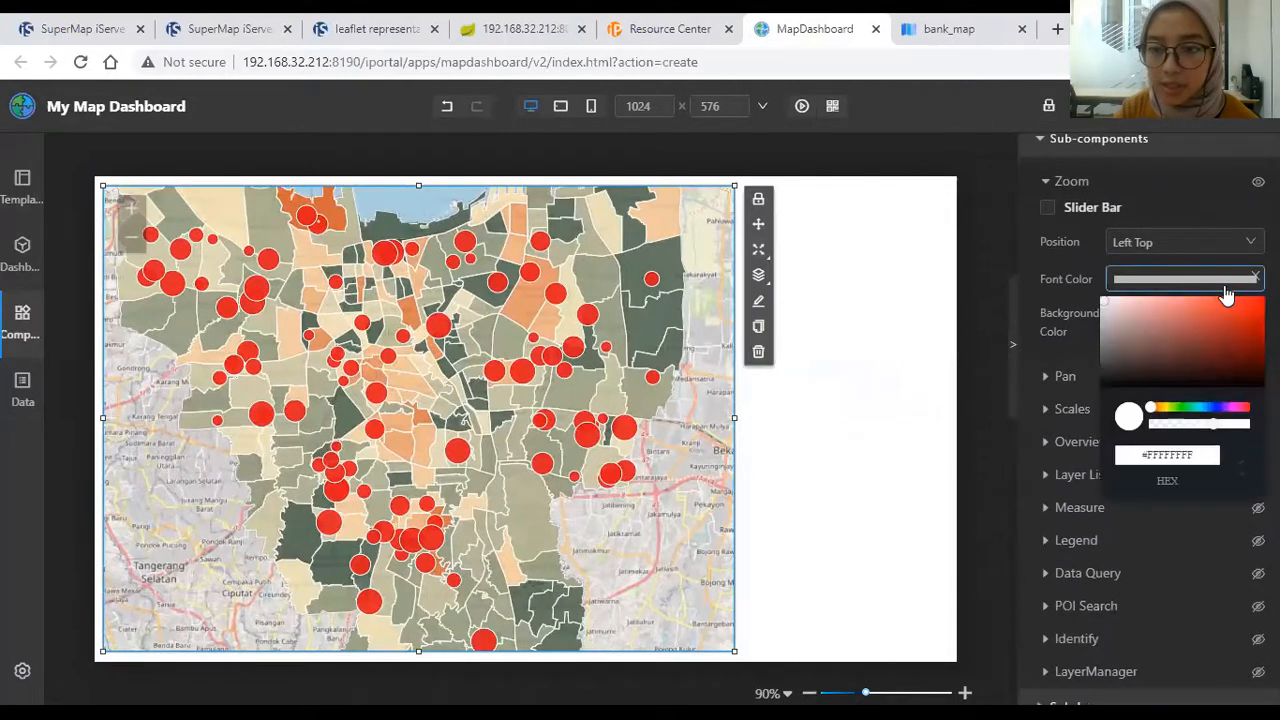
left_click(1146, 350)
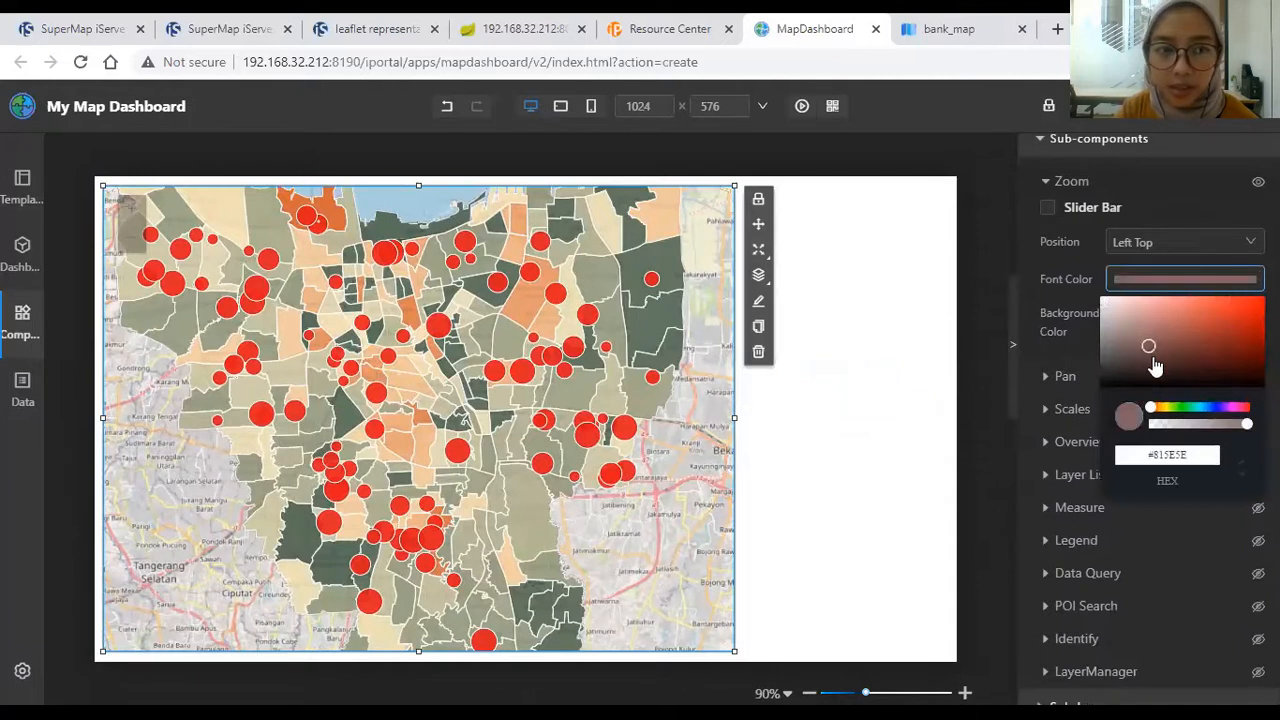
left_click(1110, 312)
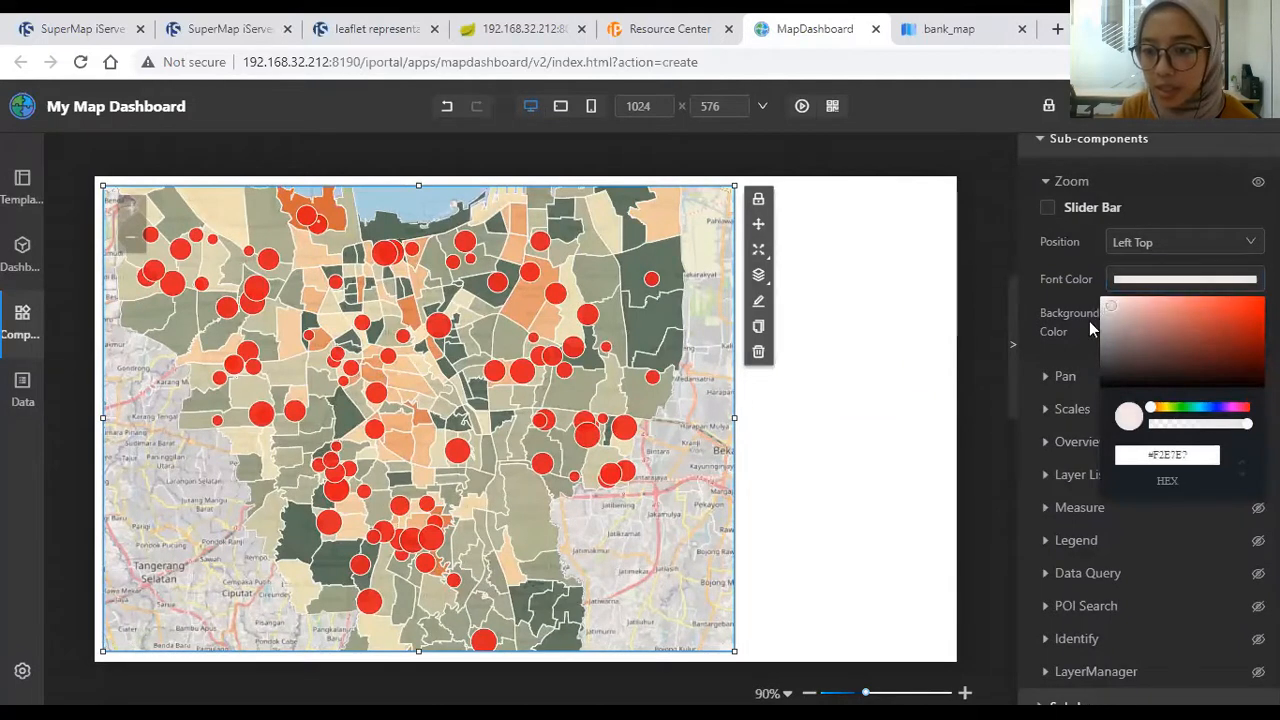
left_click(1185, 322)
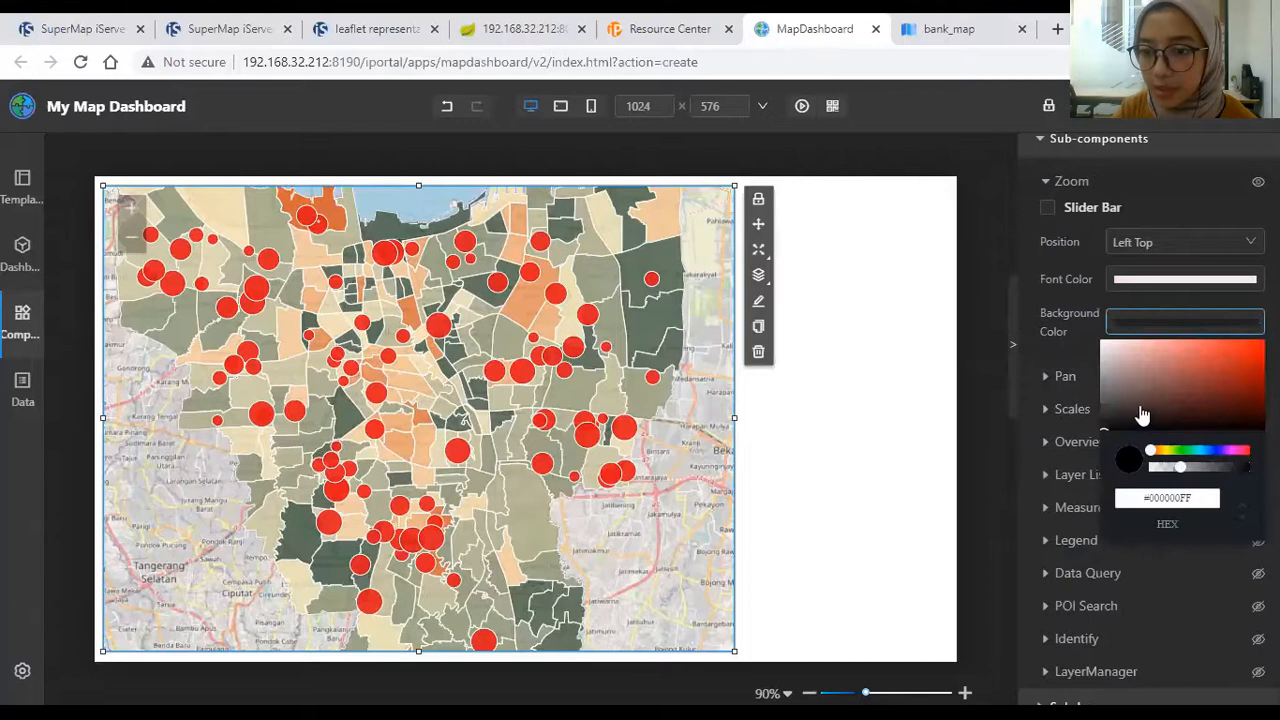
left_click(1166, 385)
left_click(1142, 393)
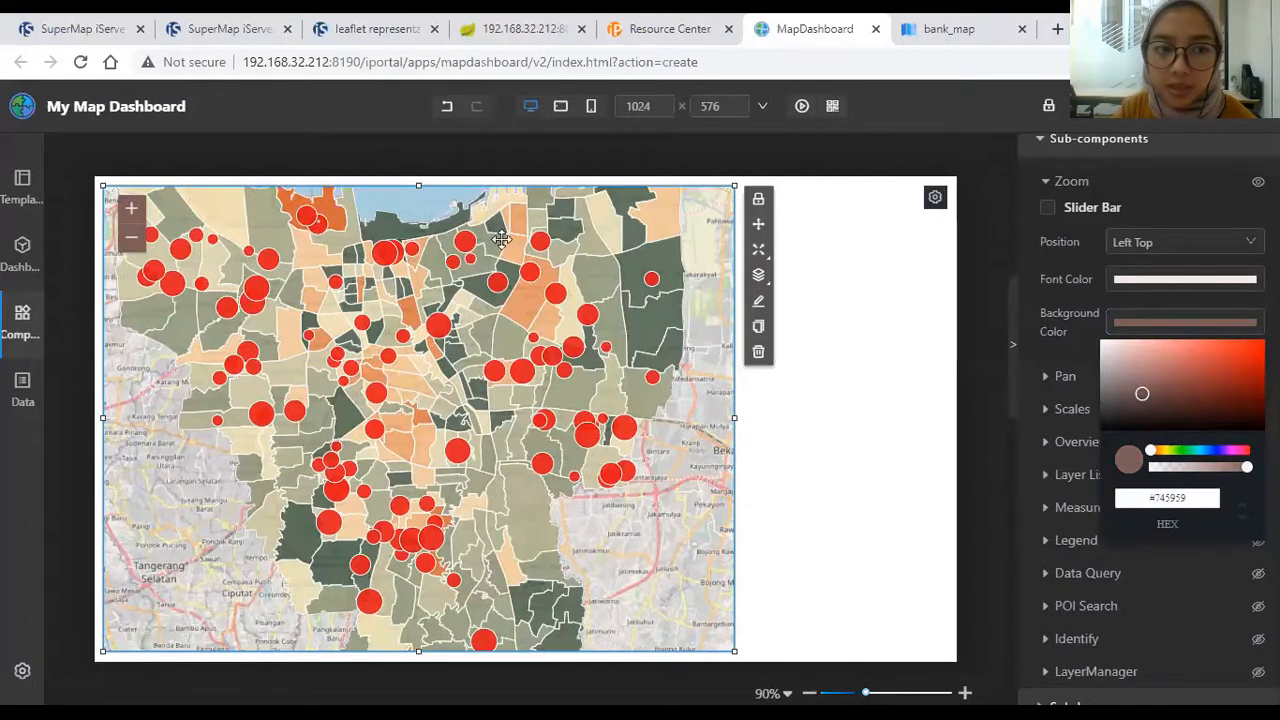
Step: Test the zoom buttons, leaving the map at level 11.55, and reselect the dashboard container
left_click(131, 237)
left_click(131, 210)
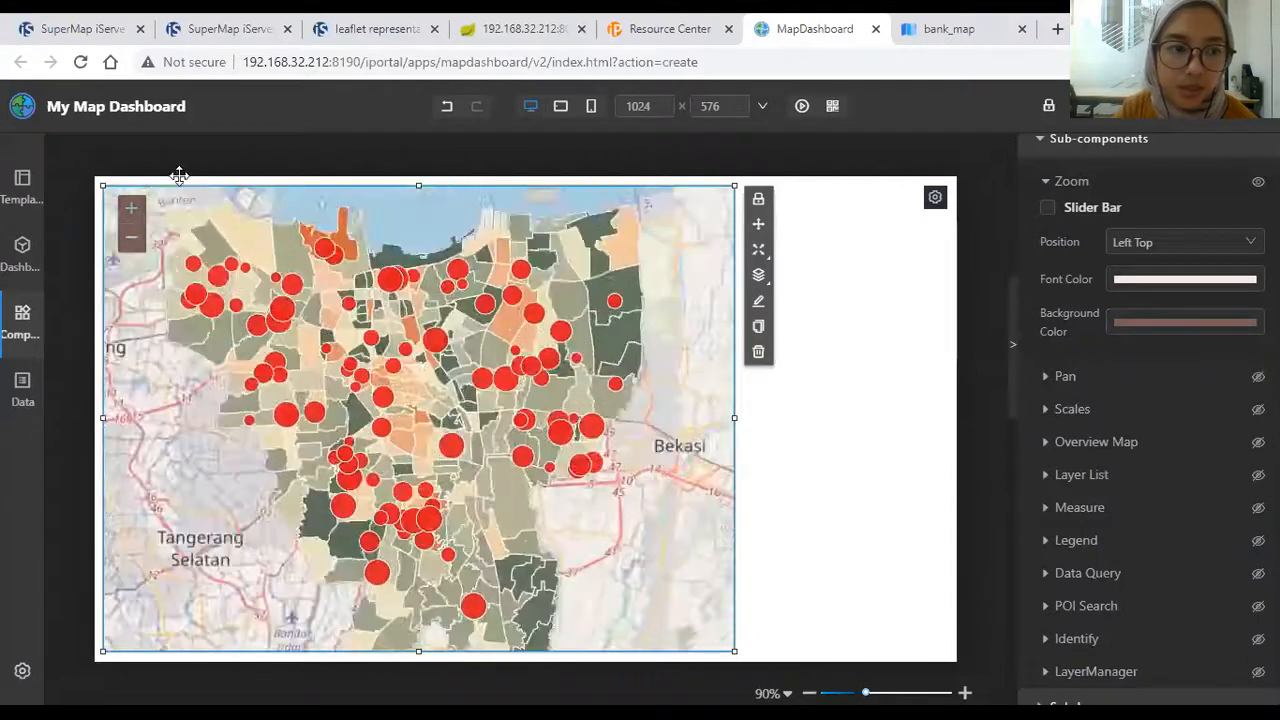
left_click(131, 209)
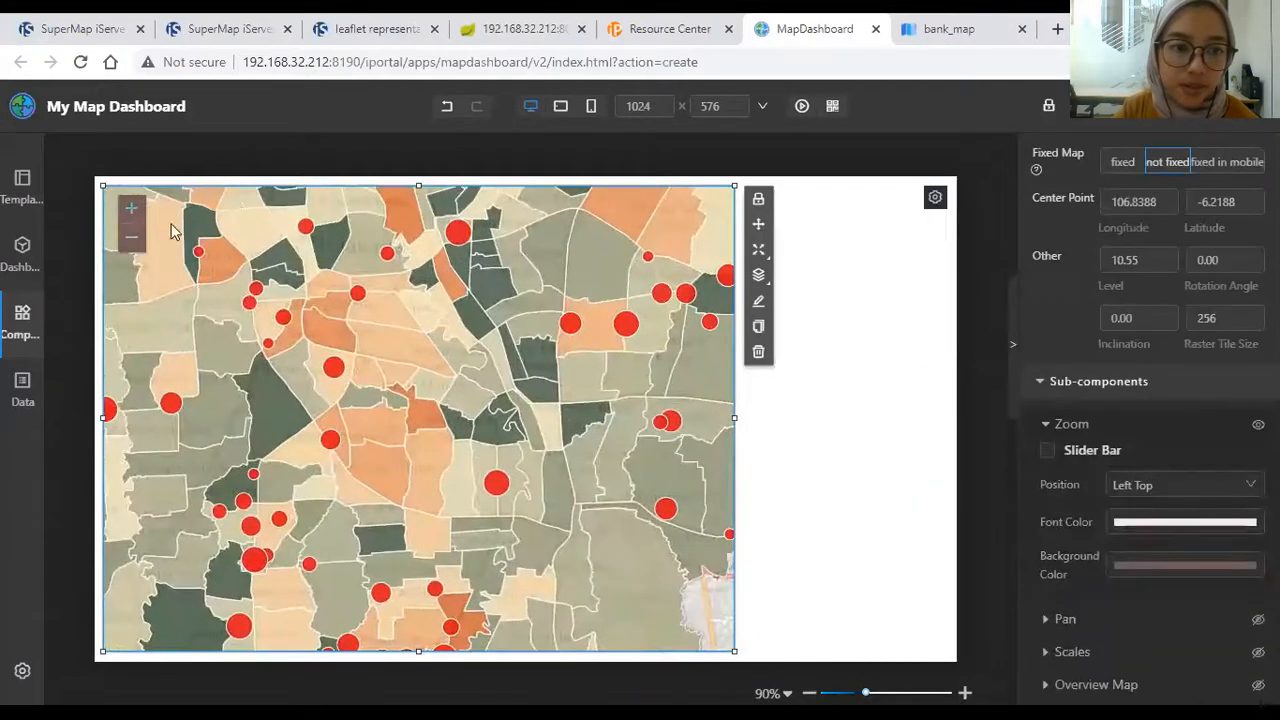
left_click(826, 237)
left_click(690, 226)
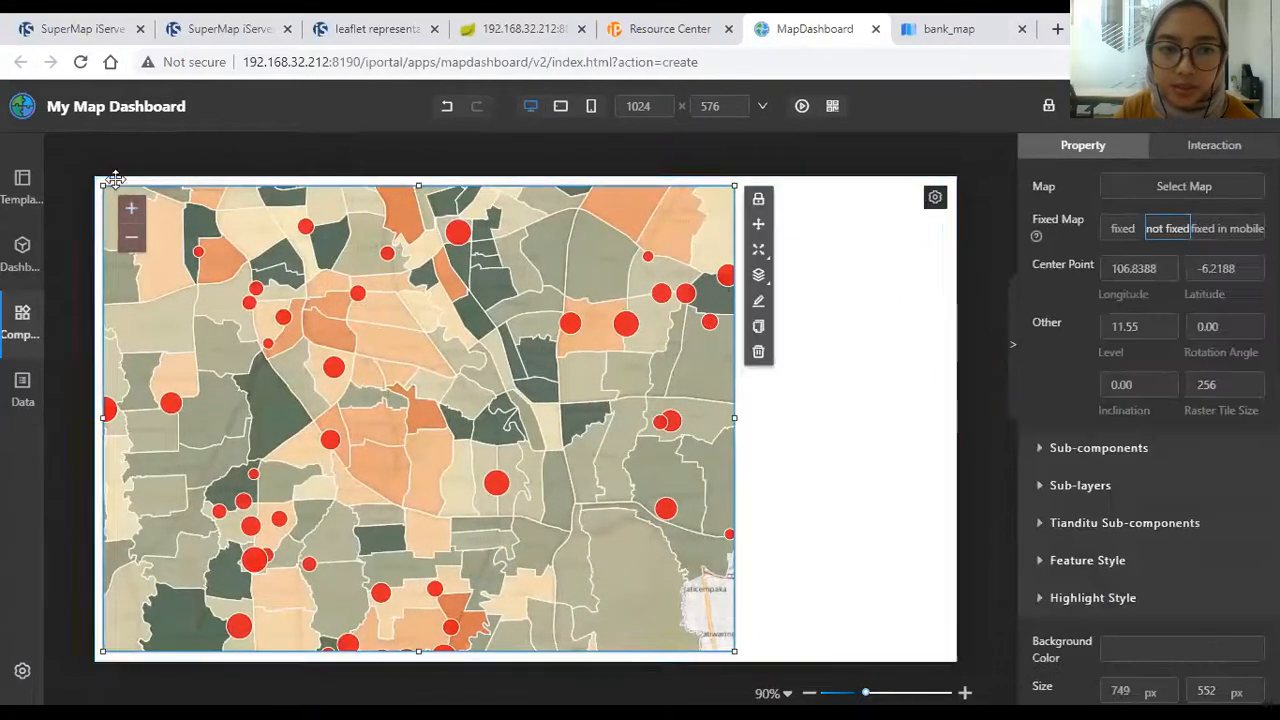
left_click(143, 252)
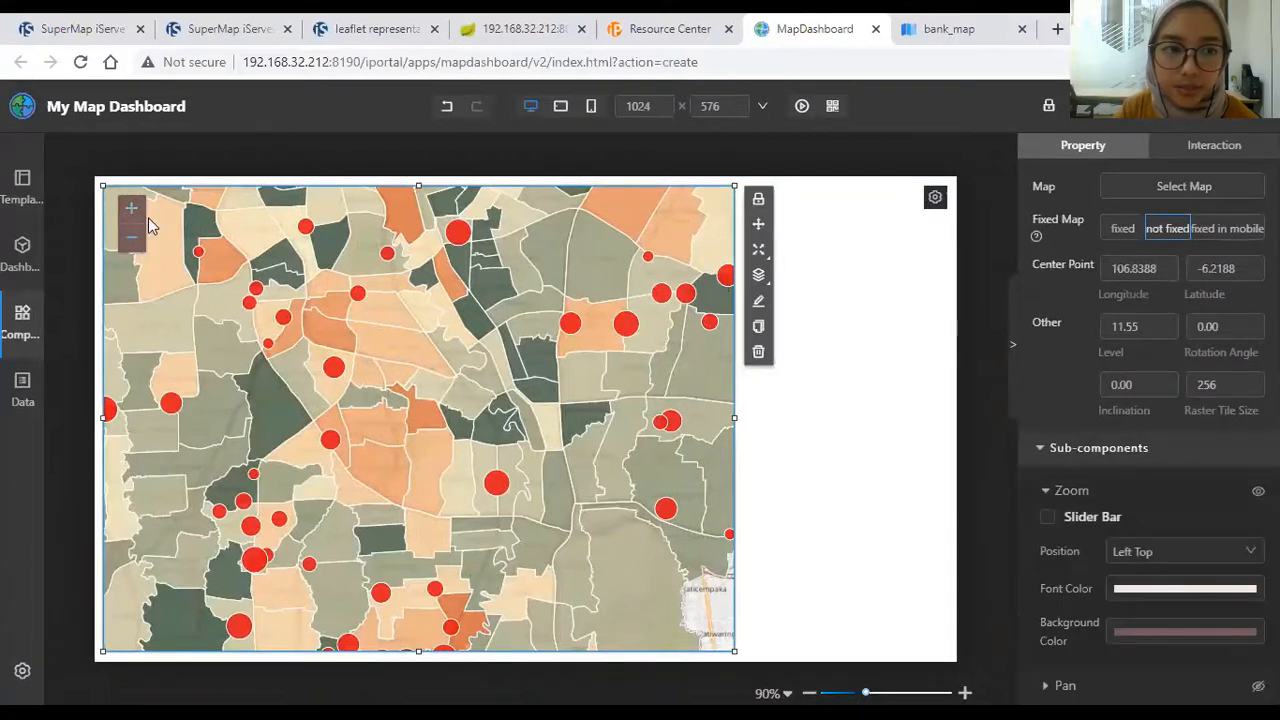
mouse_move(149, 217)
left_mouse_down()
mouse_move(193, 265)
mouse_move(146, 212)
left_mouse_up()
left_click(883, 317)
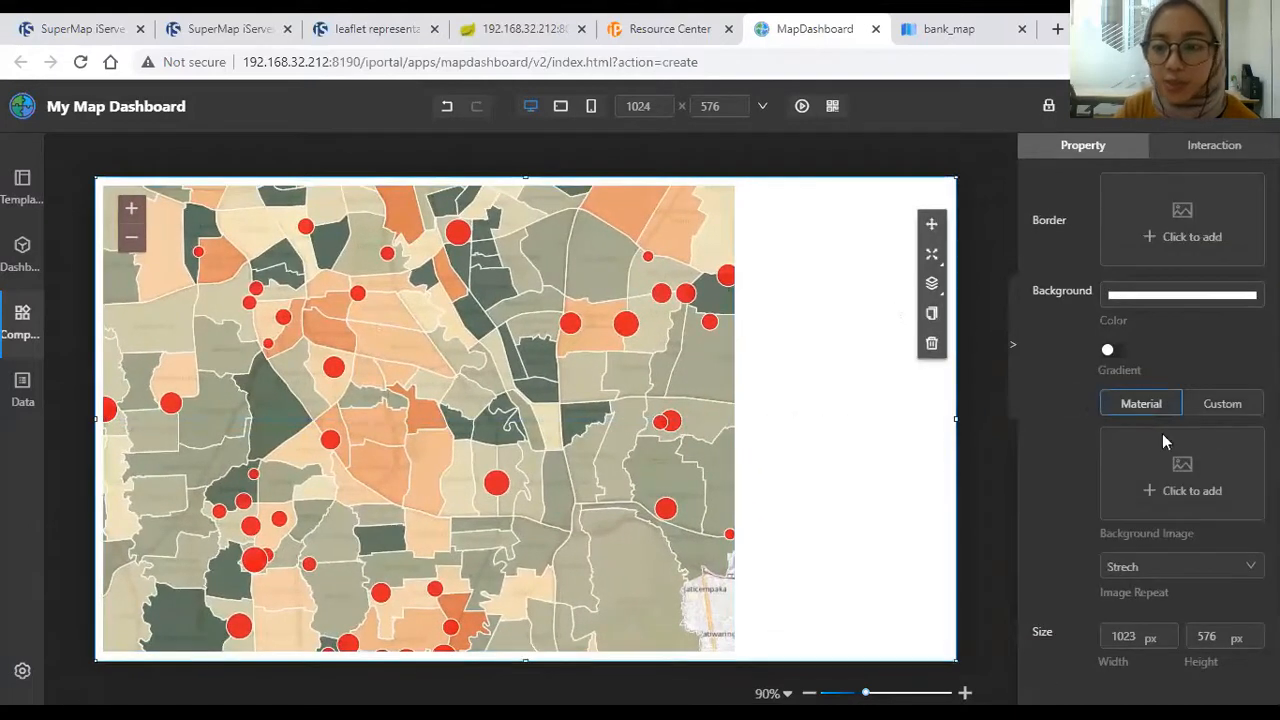
Step: Drag a Layer List widget from Map SubComponents onto the map's top-right corner
left_click(22, 318)
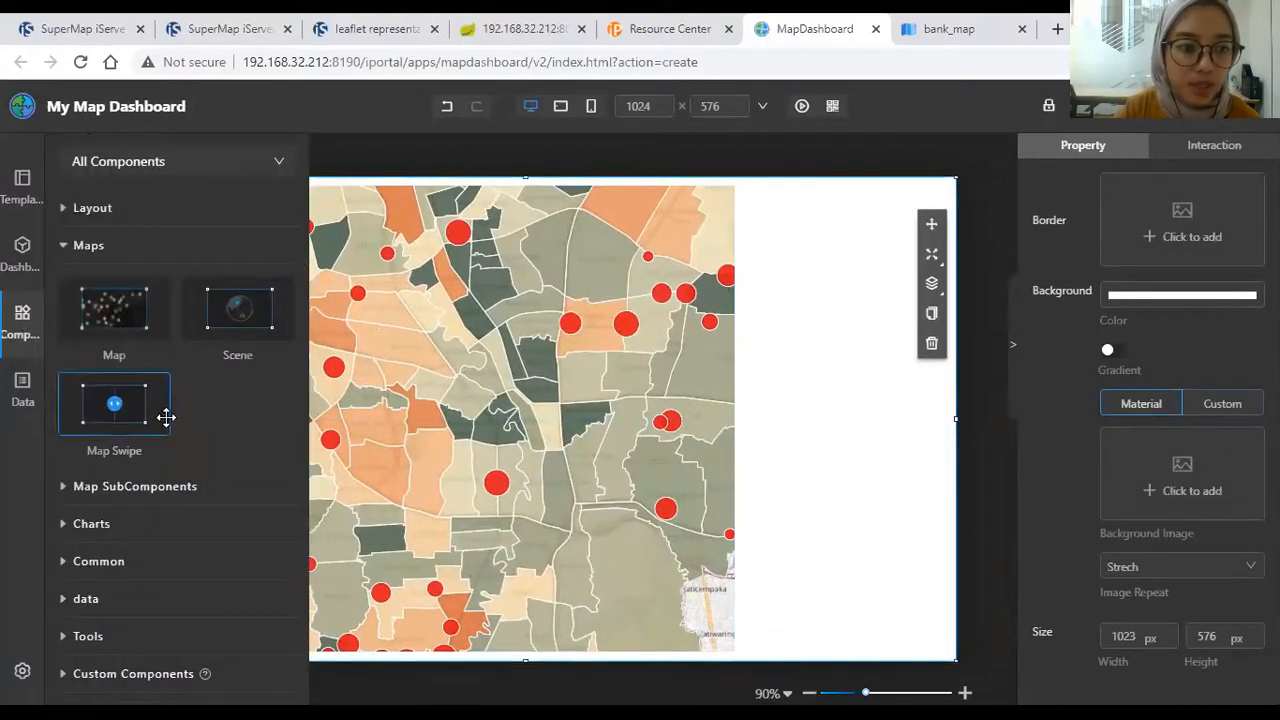
left_click(188, 487)
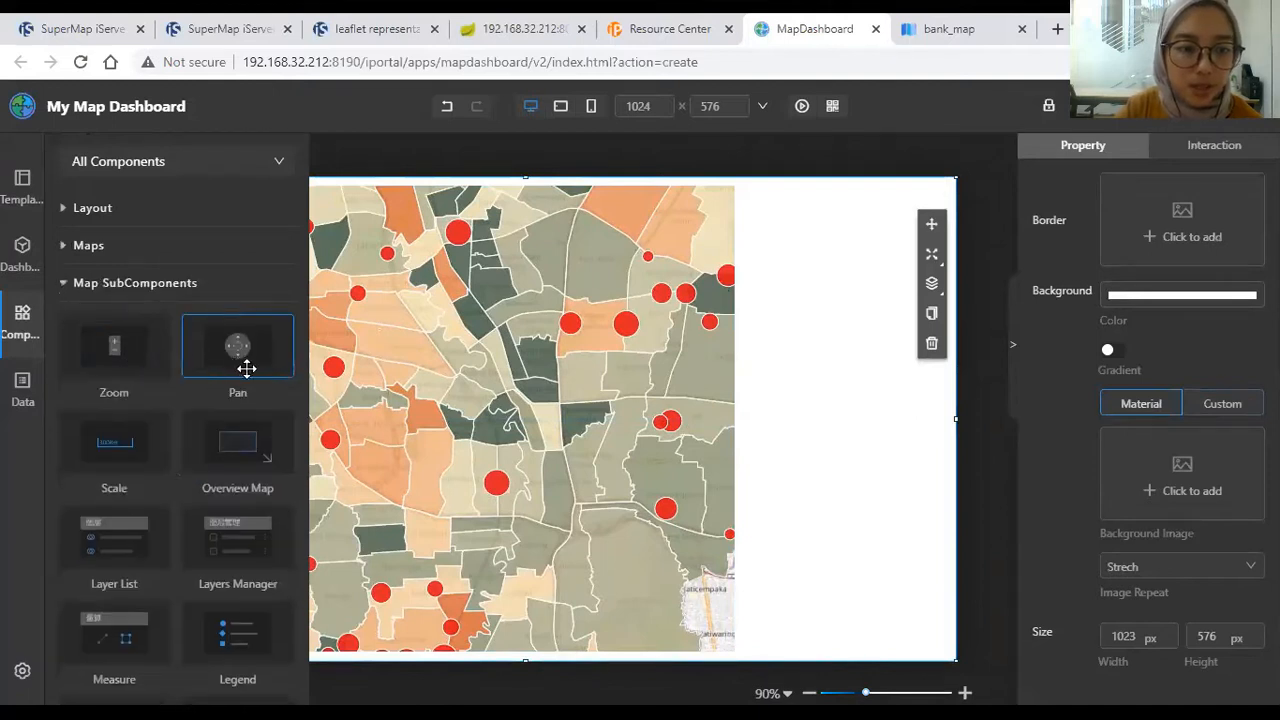
scroll(239, 387, "down", 3)
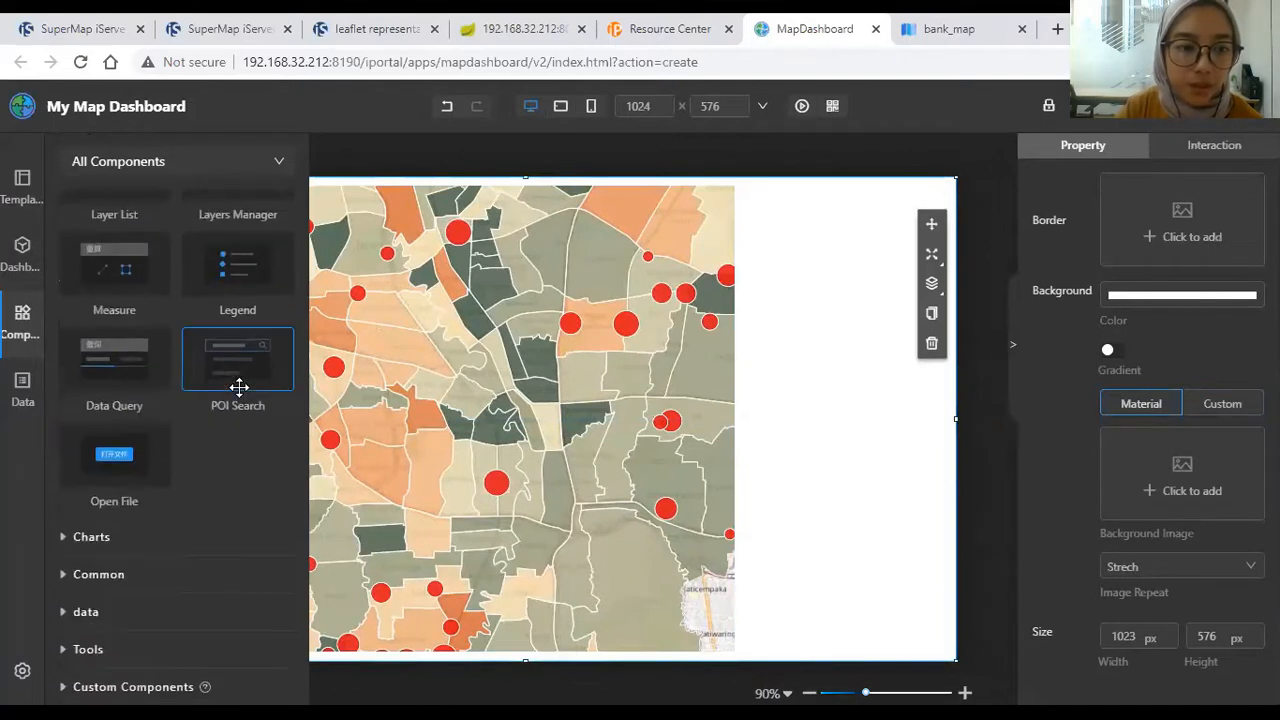
scroll(145, 435, "up", 1)
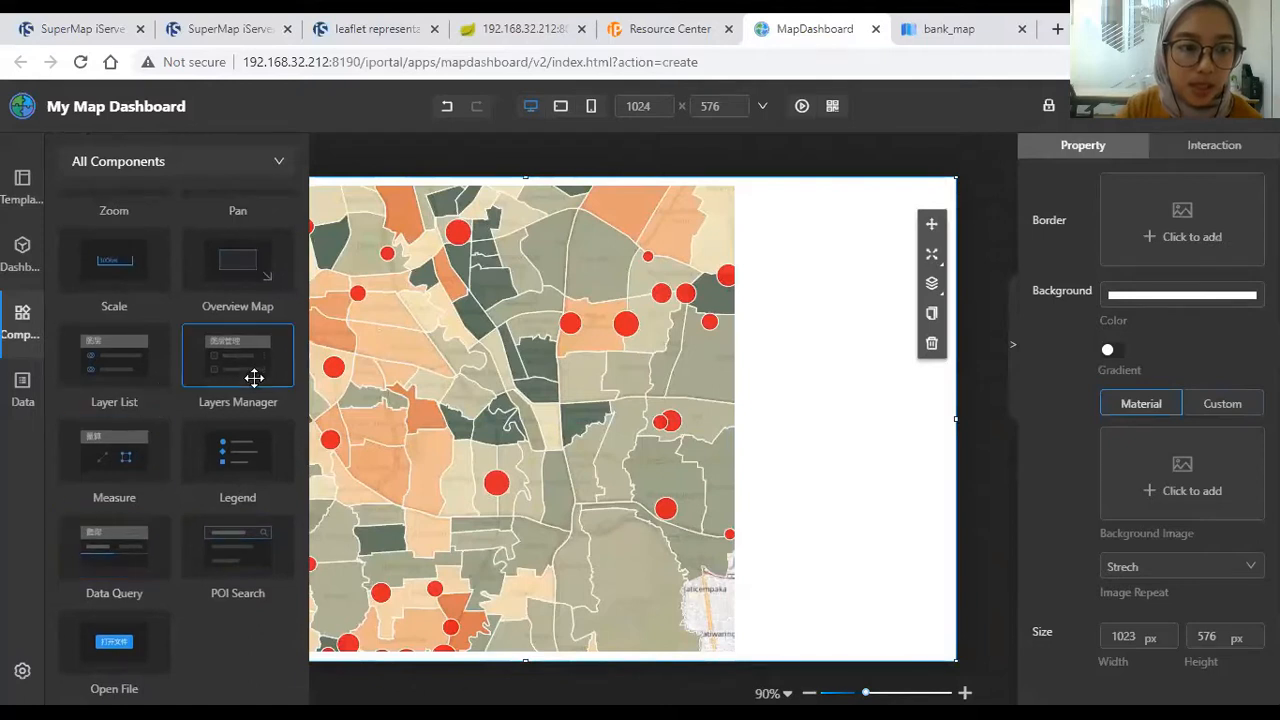
left_click_drag(444, 356, 605, 211)
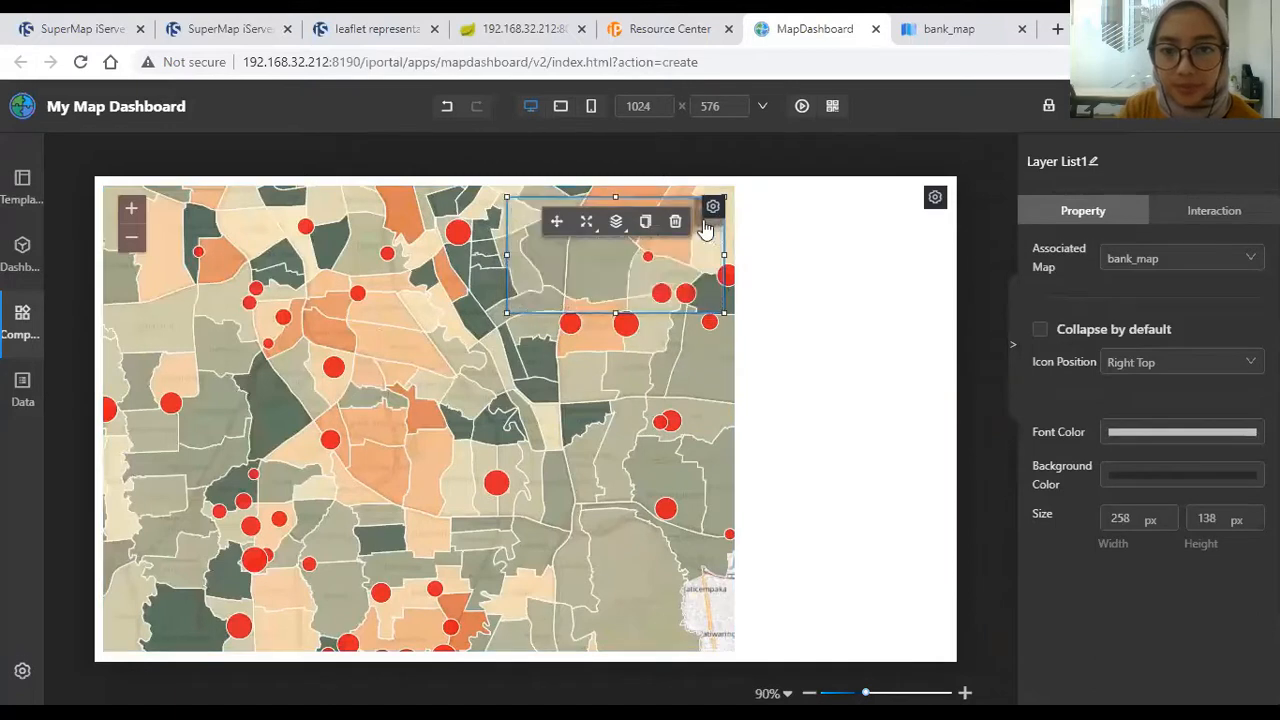
left_click(803, 248)
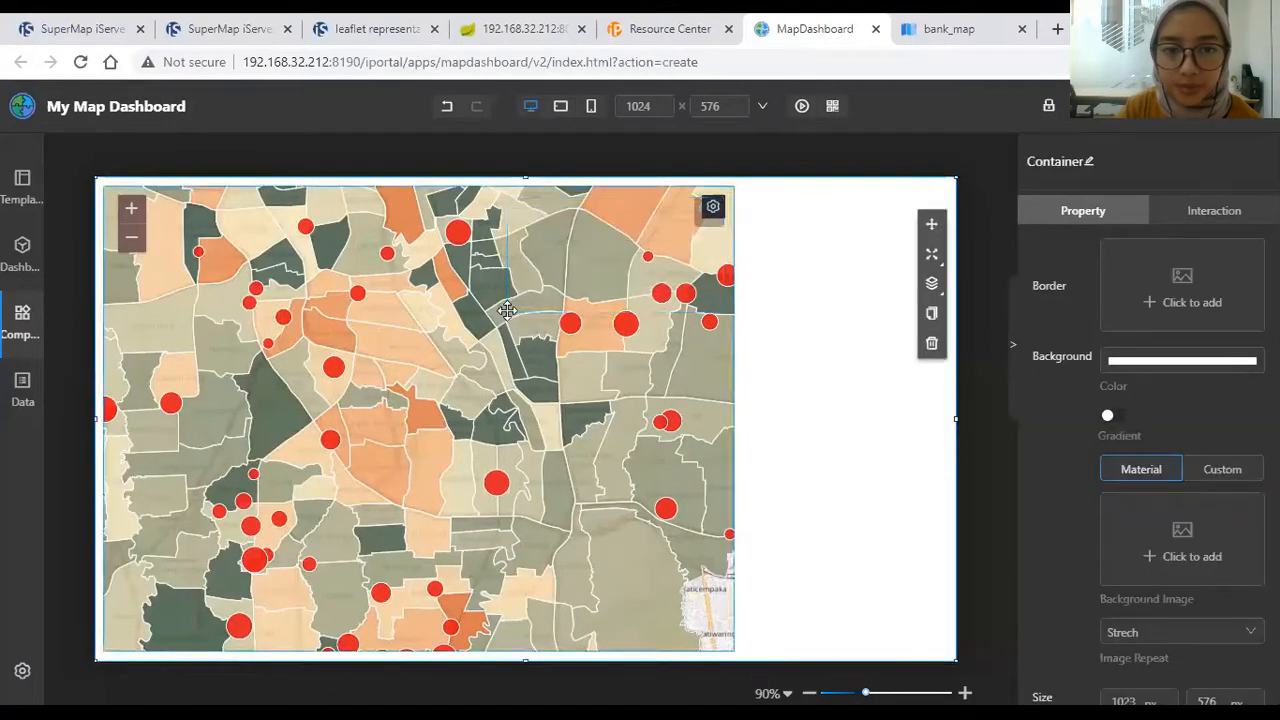
Step: Place a Measure widget on the map's upper right and select it to view its settings
left_click(23, 322)
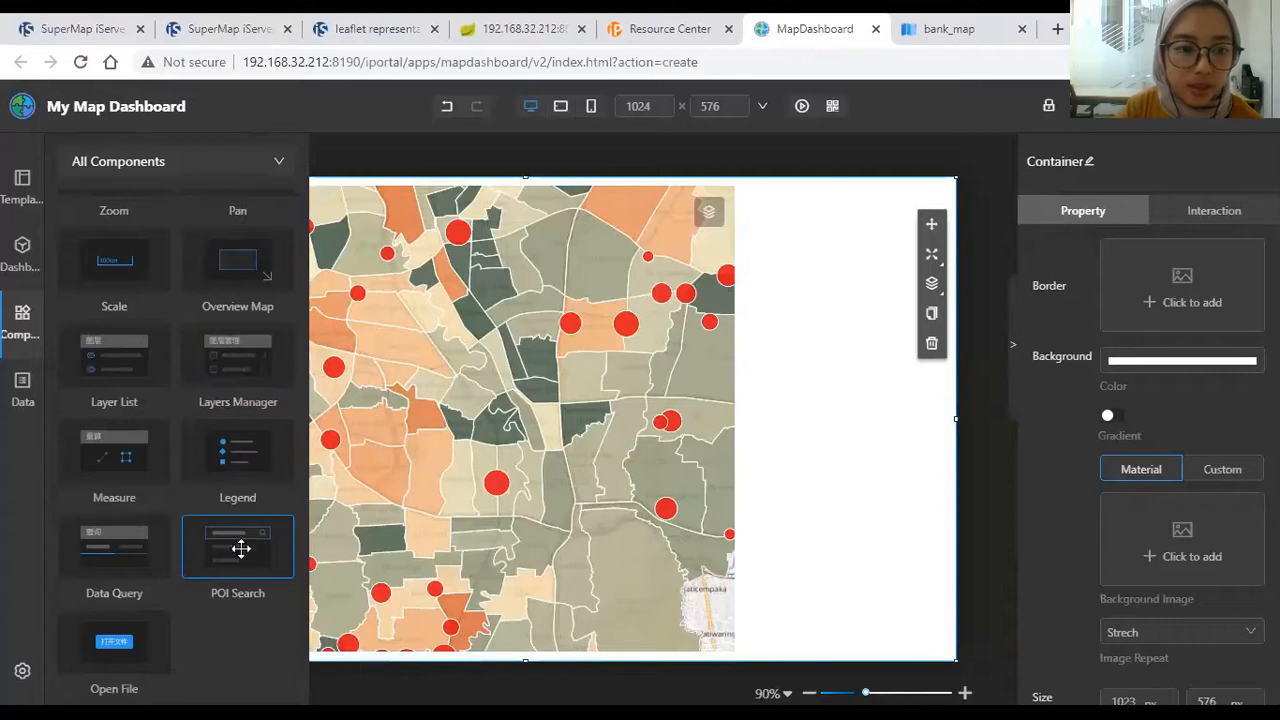
scroll(216, 556, "down", 1)
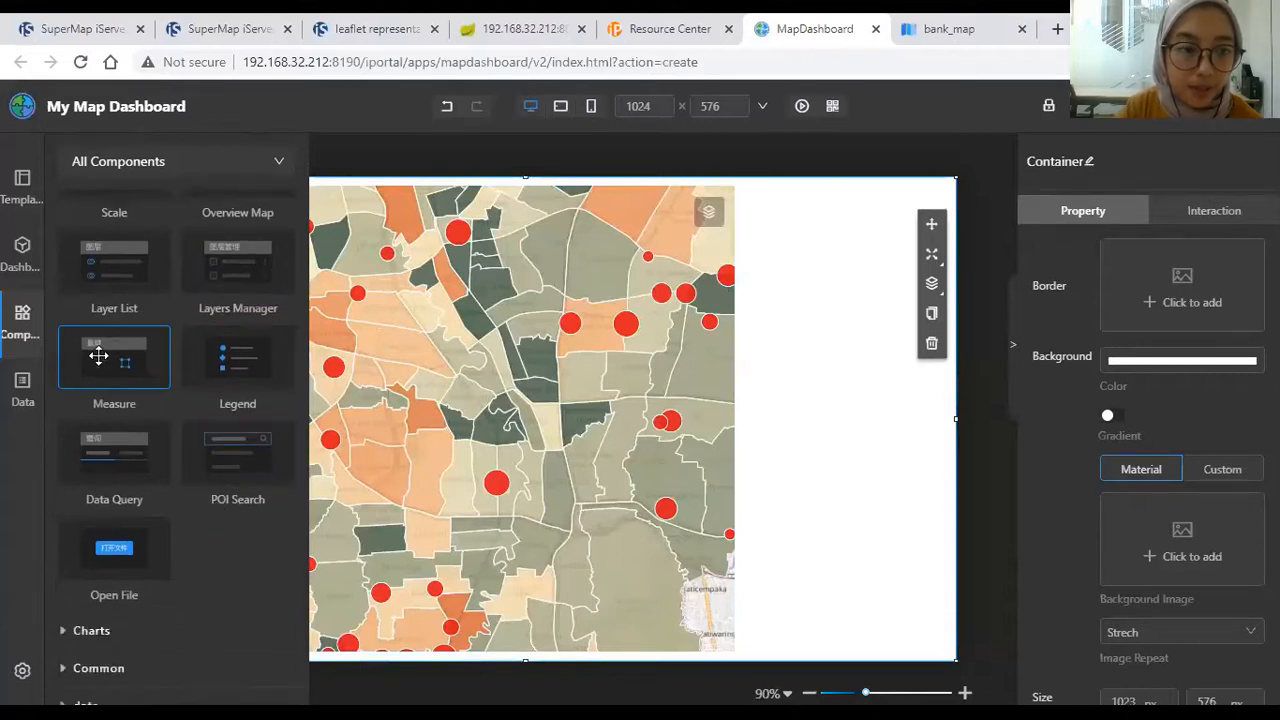
left_click_drag(716, 316, 677, 244)
left_click(795, 268)
left_click(710, 264)
scroll(1118, 462, "down", 1)
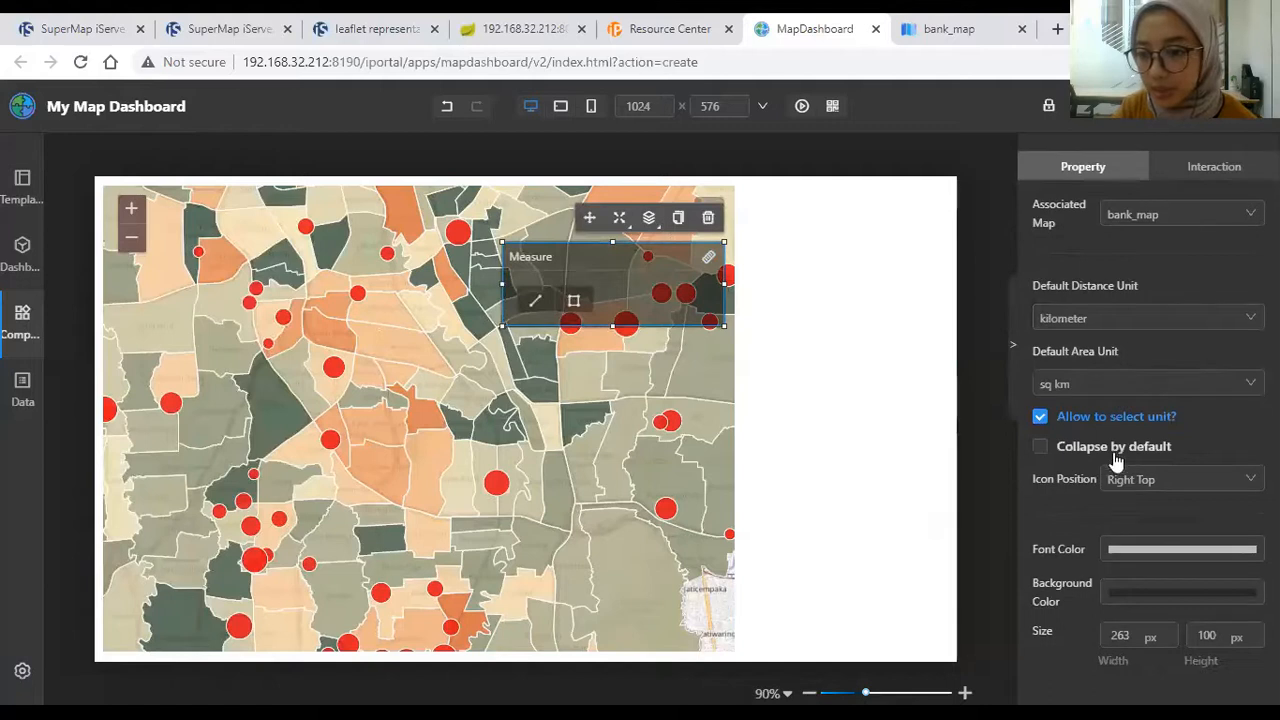
Step: Adjust the map zoom control's background colour to greyish brown #766666
left_click(1114, 598)
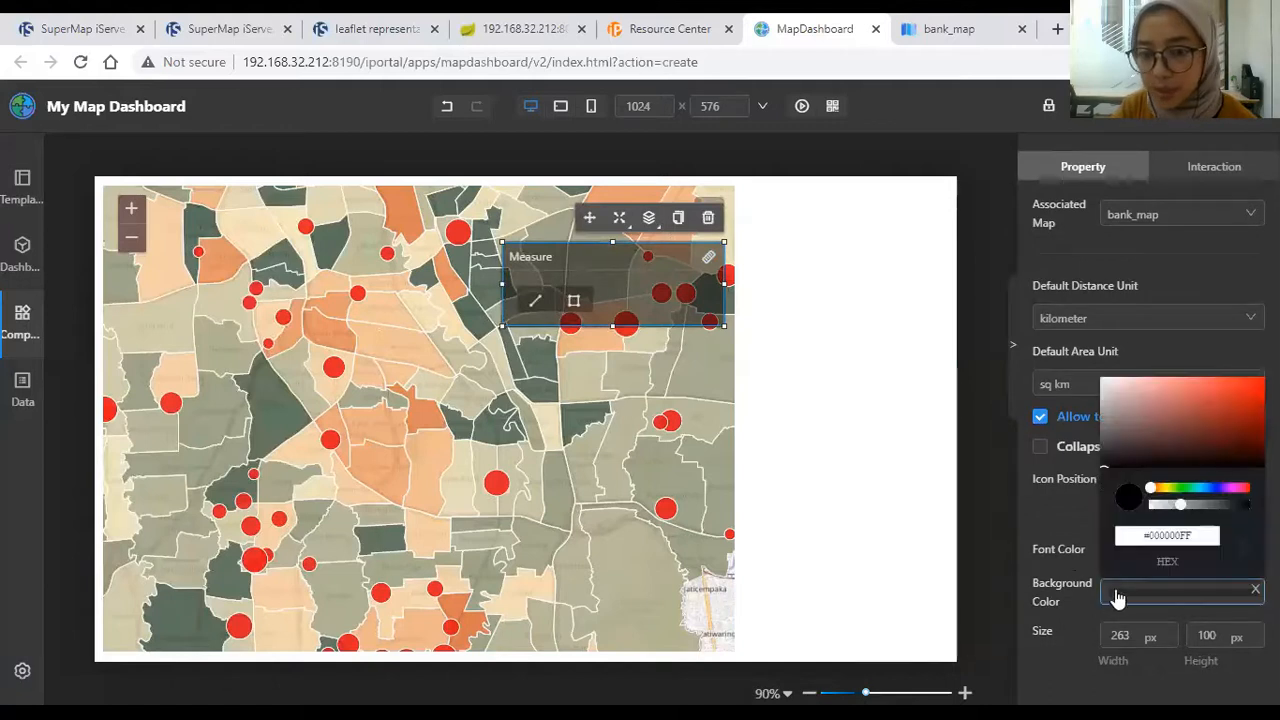
left_click(134, 243)
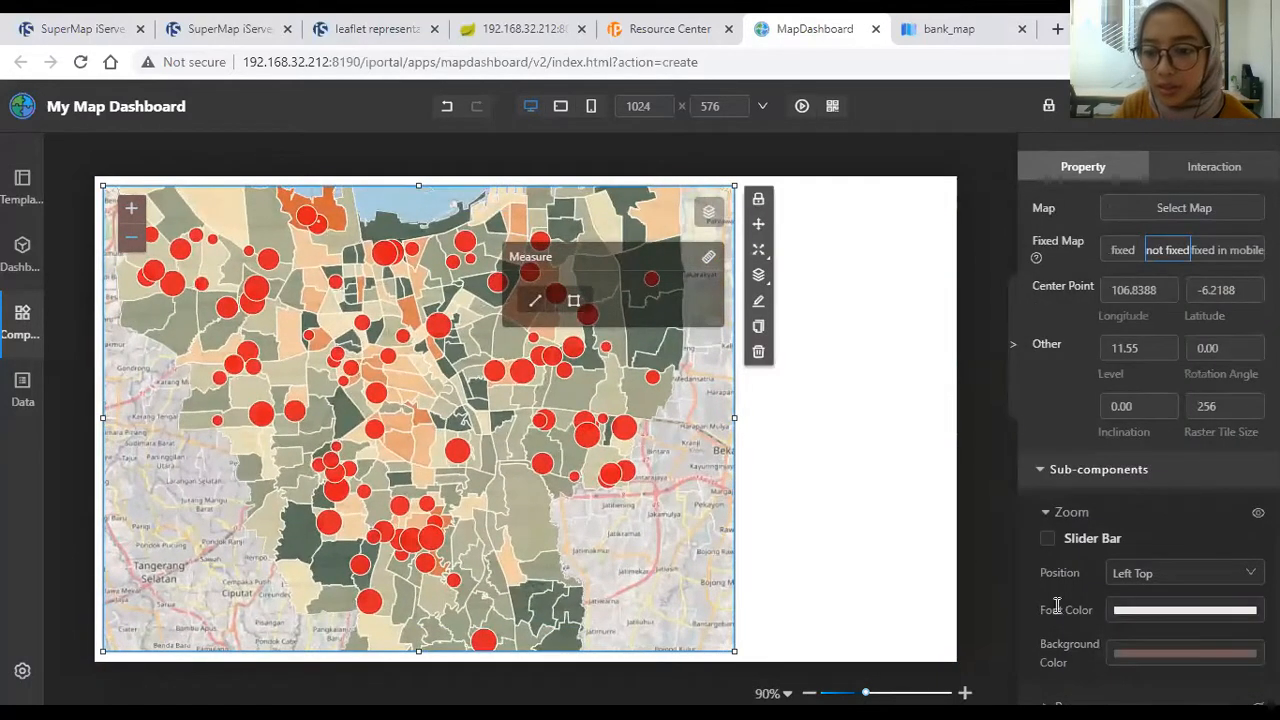
left_click(1100, 469)
scroll(1117, 478, "up", 1)
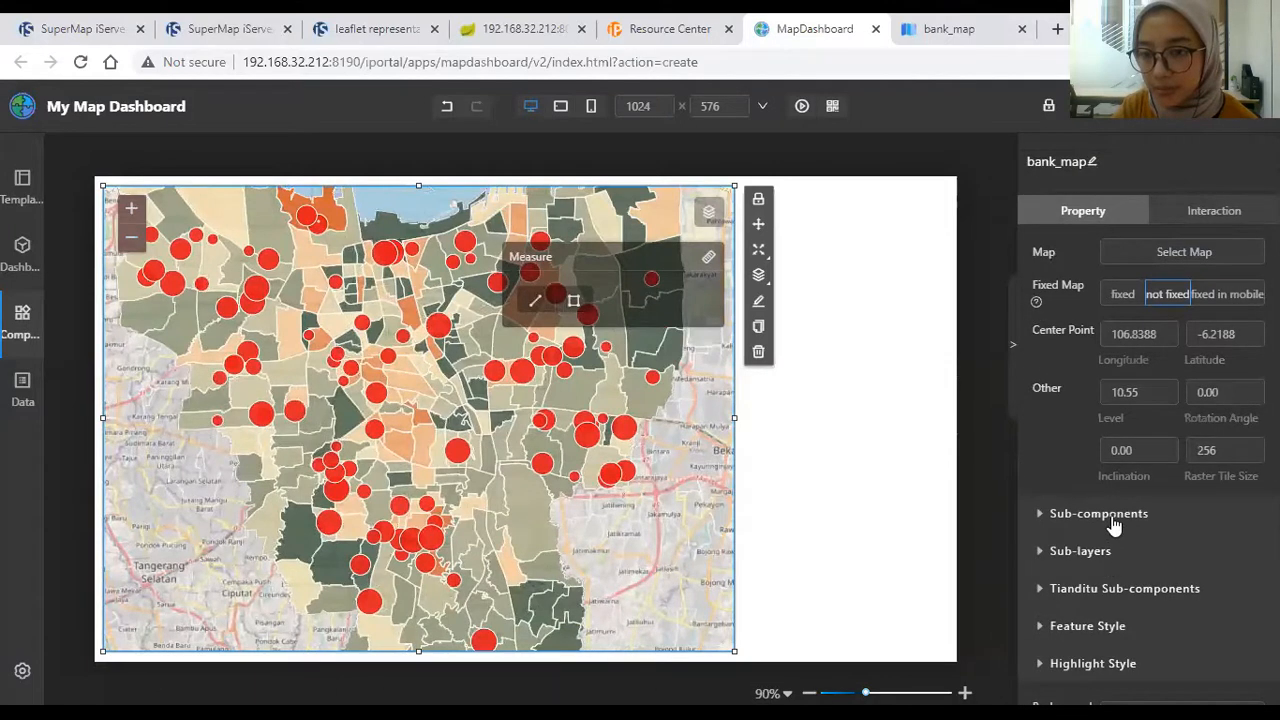
left_click(1113, 515)
scroll(1169, 304, "down", 3)
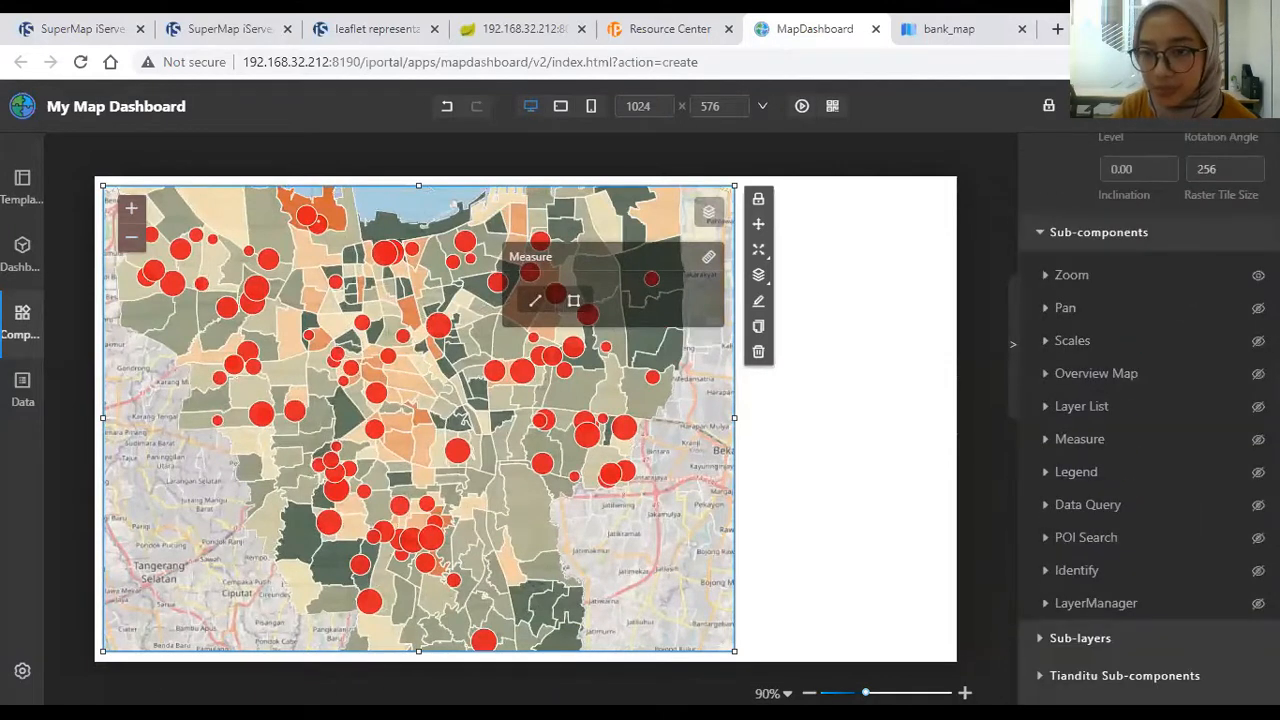
left_click(1071, 274)
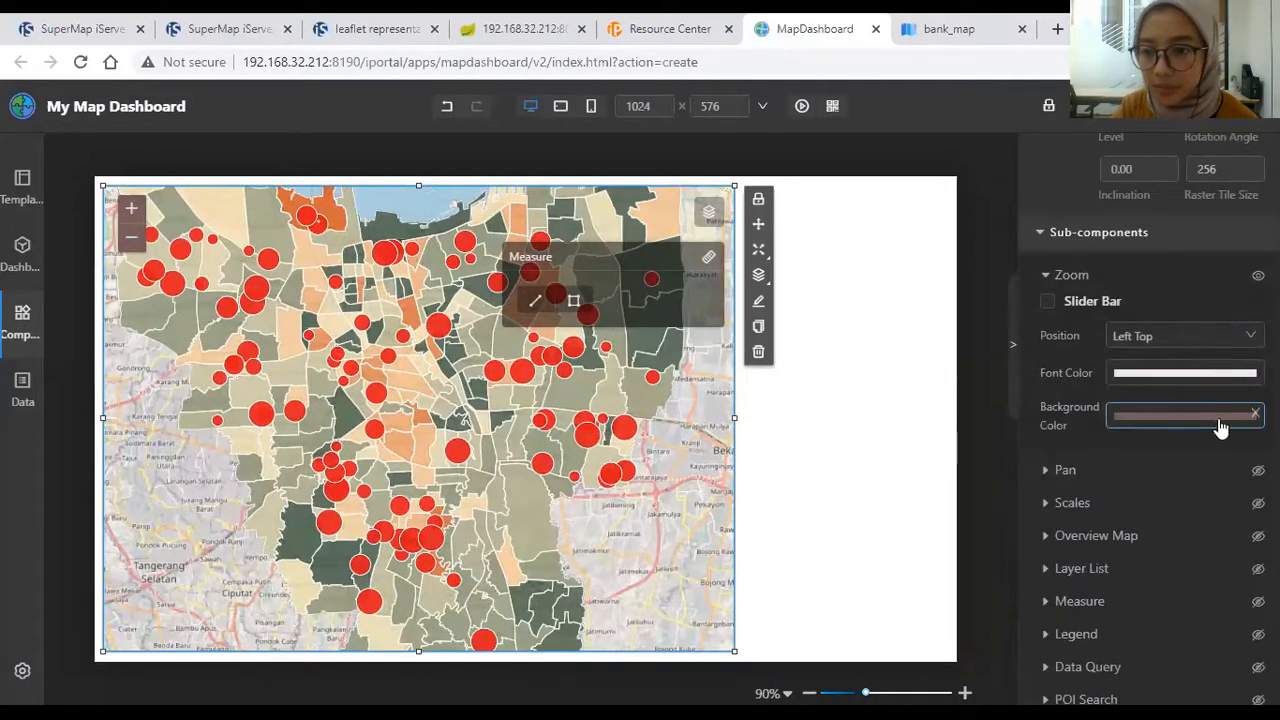
left_click(1189, 417)
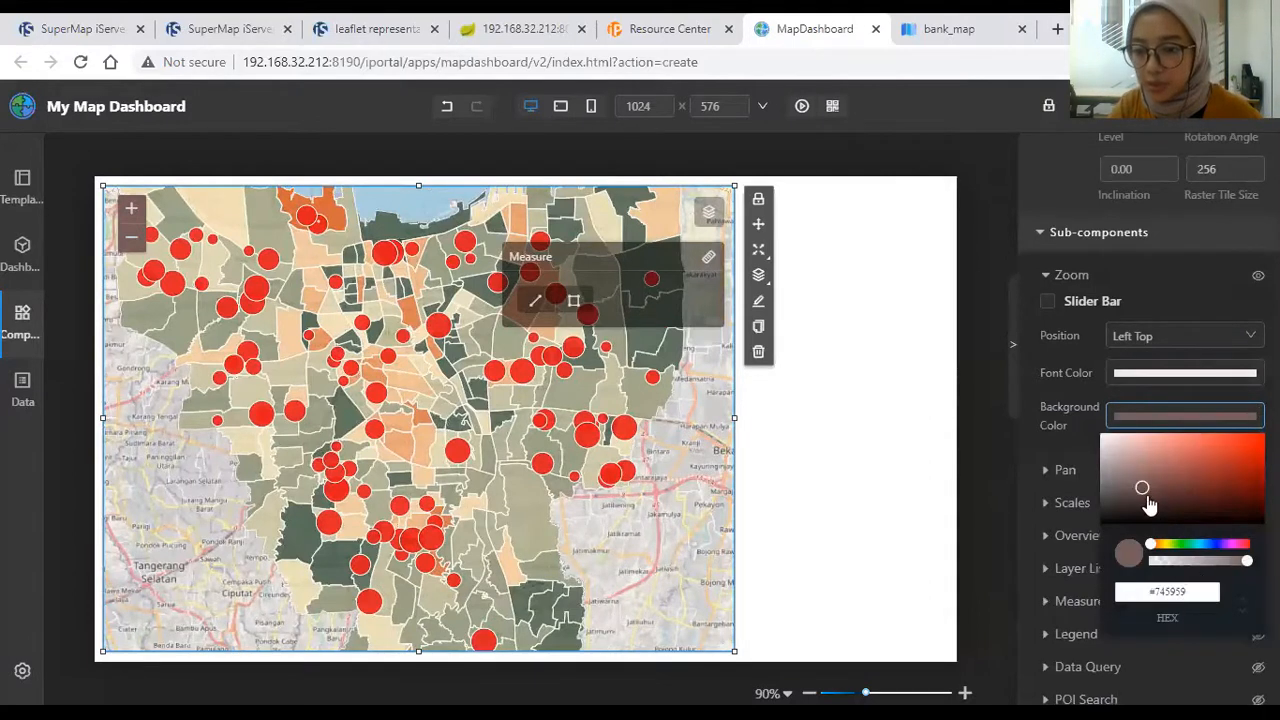
left_click(1141, 495)
mouse_move(1132, 486)
left_mouse_down()
mouse_move(1123, 478)
mouse_move(1125, 490)
left_mouse_up()
Step: Copy hex #766666 and paste it as the Measure widget's background colour
left_click_drag(1206, 591, 1150, 591)
key("ctrl+c")
left_click(676, 254)
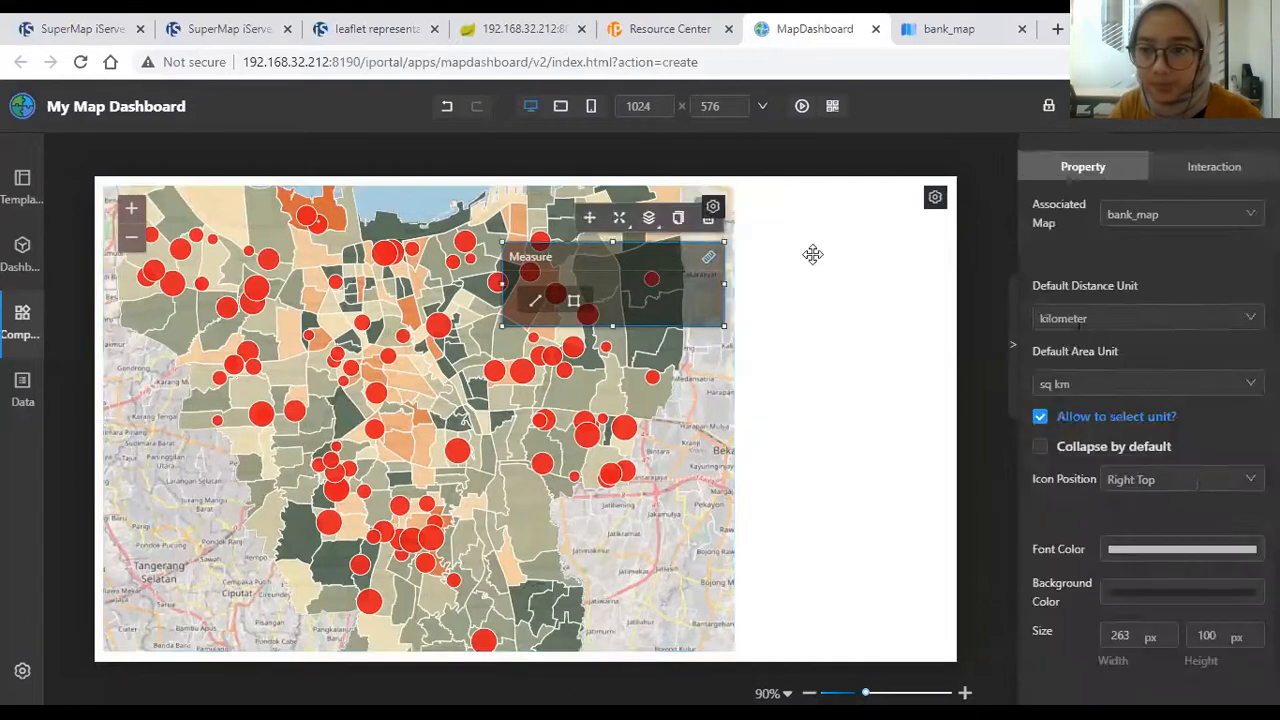
left_click(1145, 597)
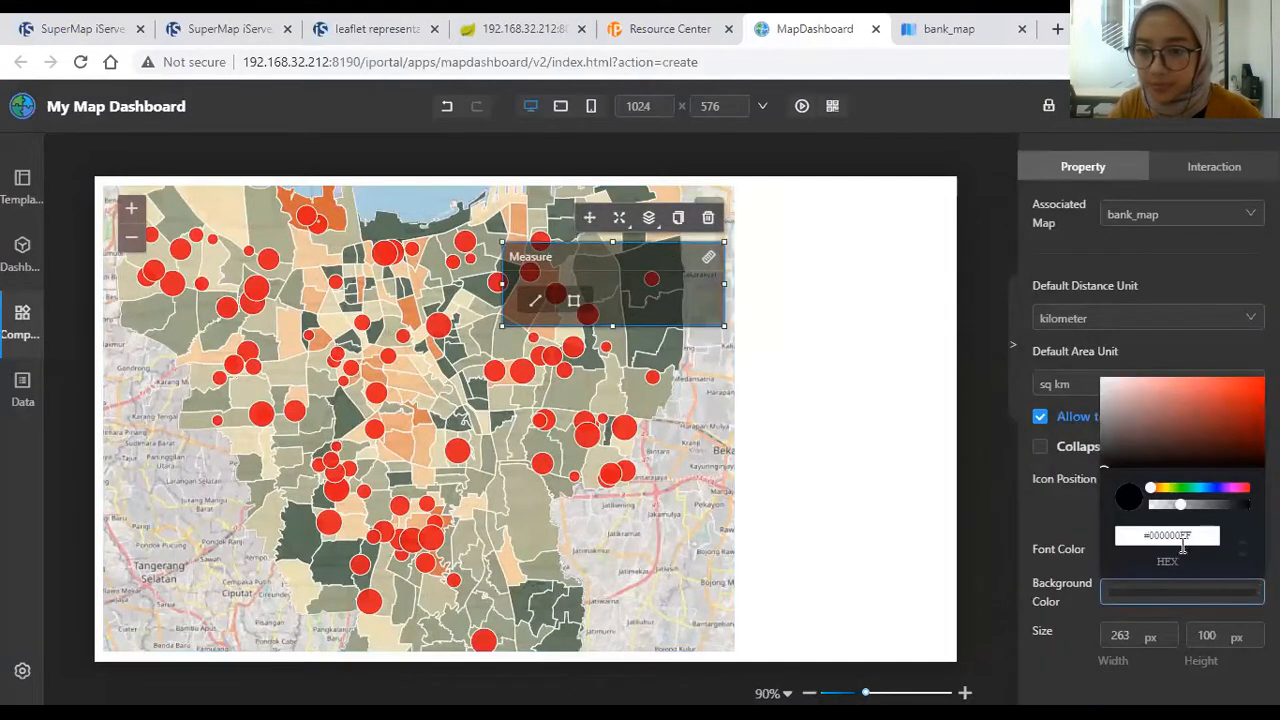
left_click_drag(1183, 537, 1145, 537)
key("ctrl+v")
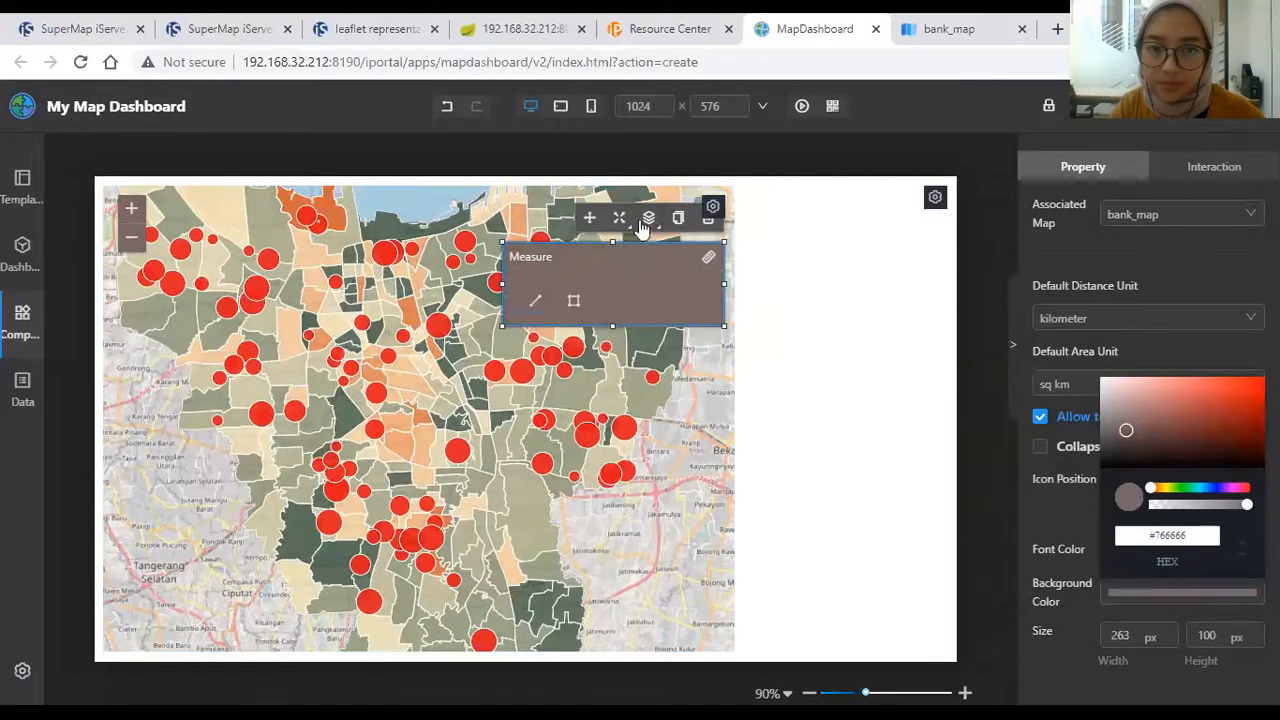
left_click(708, 262)
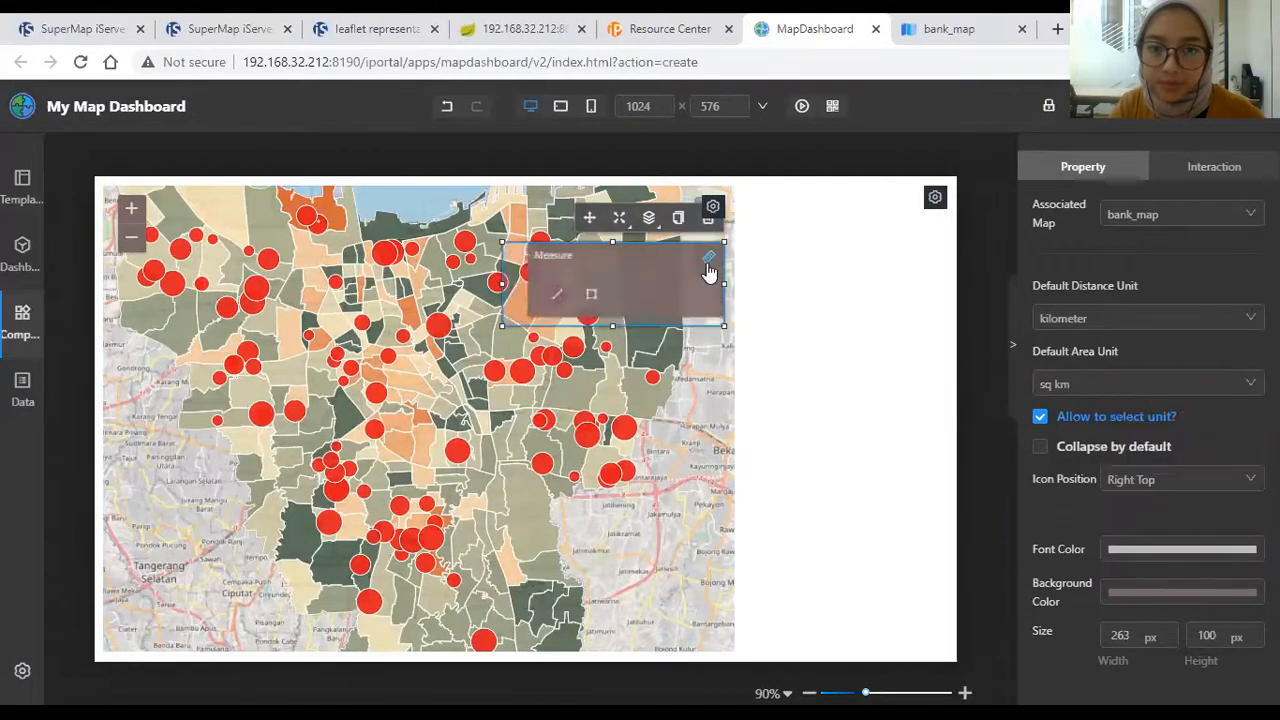
Step: Select the Layer List widget and check its background colour hex value
left_click(763, 228)
left_click(695, 213)
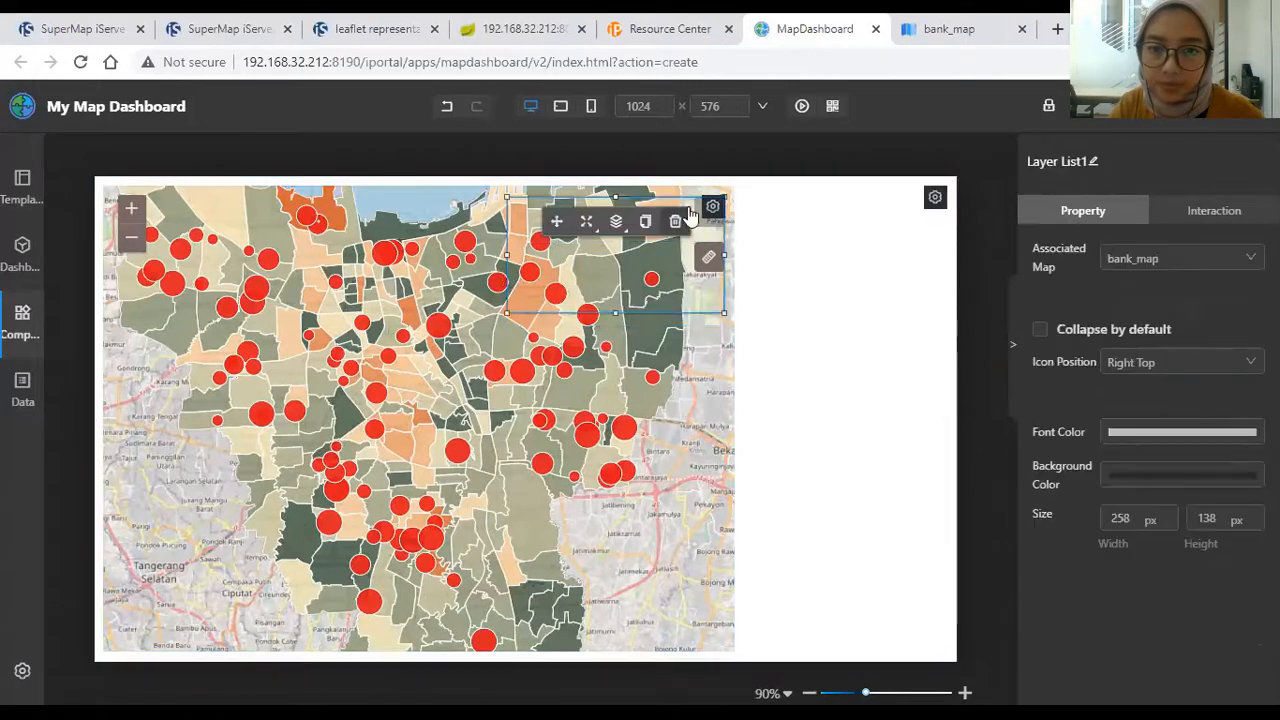
left_click(1146, 476)
double_click(1152, 650)
left_click(905, 448)
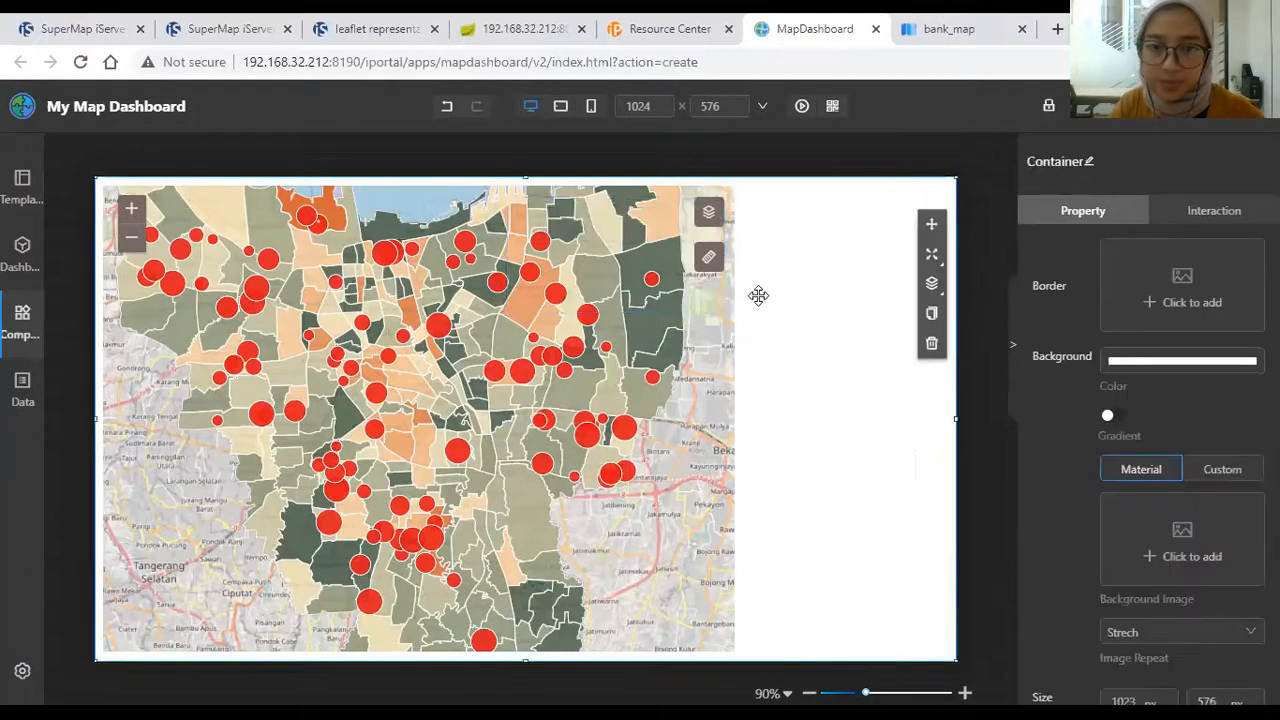
Step: Browse the Data, Common, Charts and Tools component categories to find the Image component
left_click(685, 305)
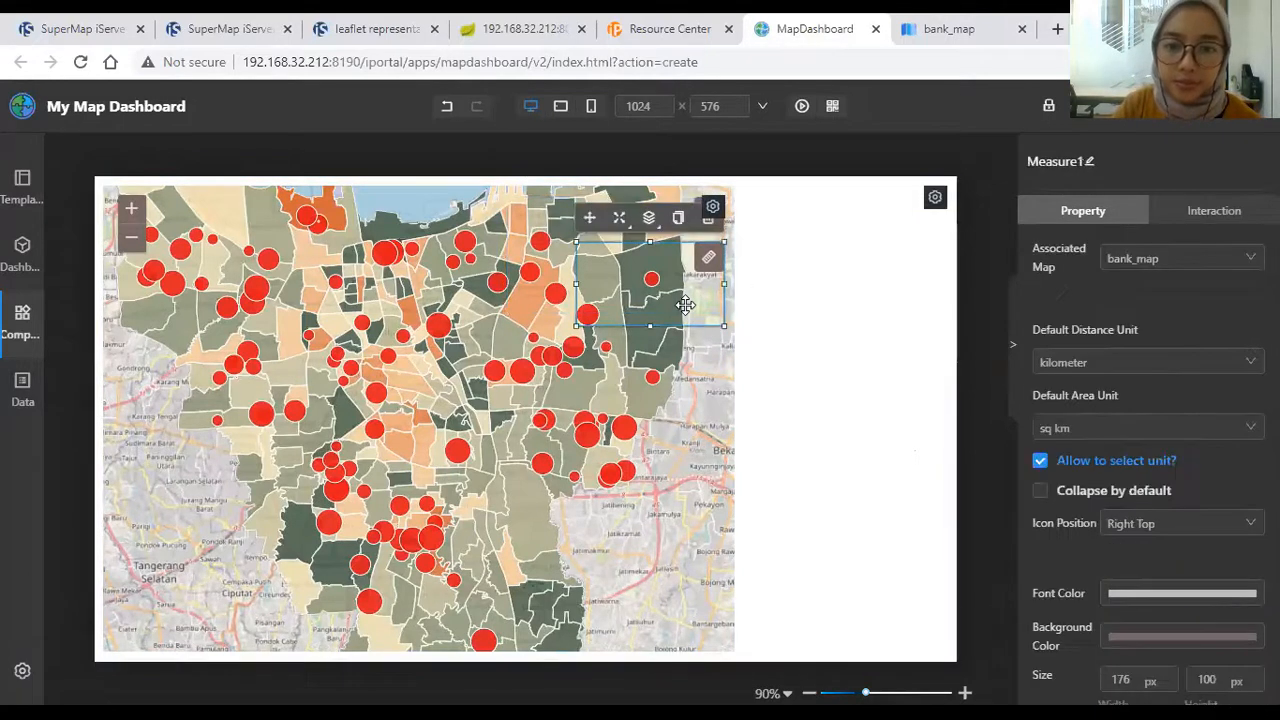
left_click(794, 327)
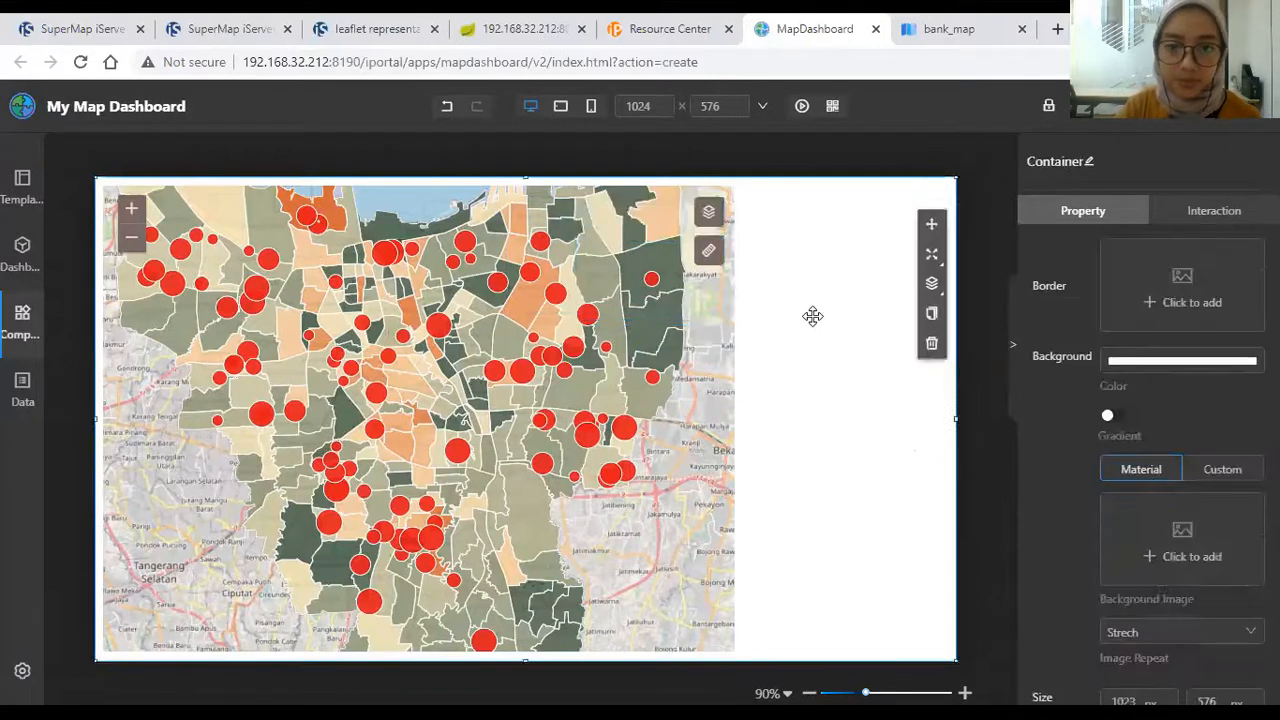
left_click(22, 322)
scroll(220, 503, "down", 2)
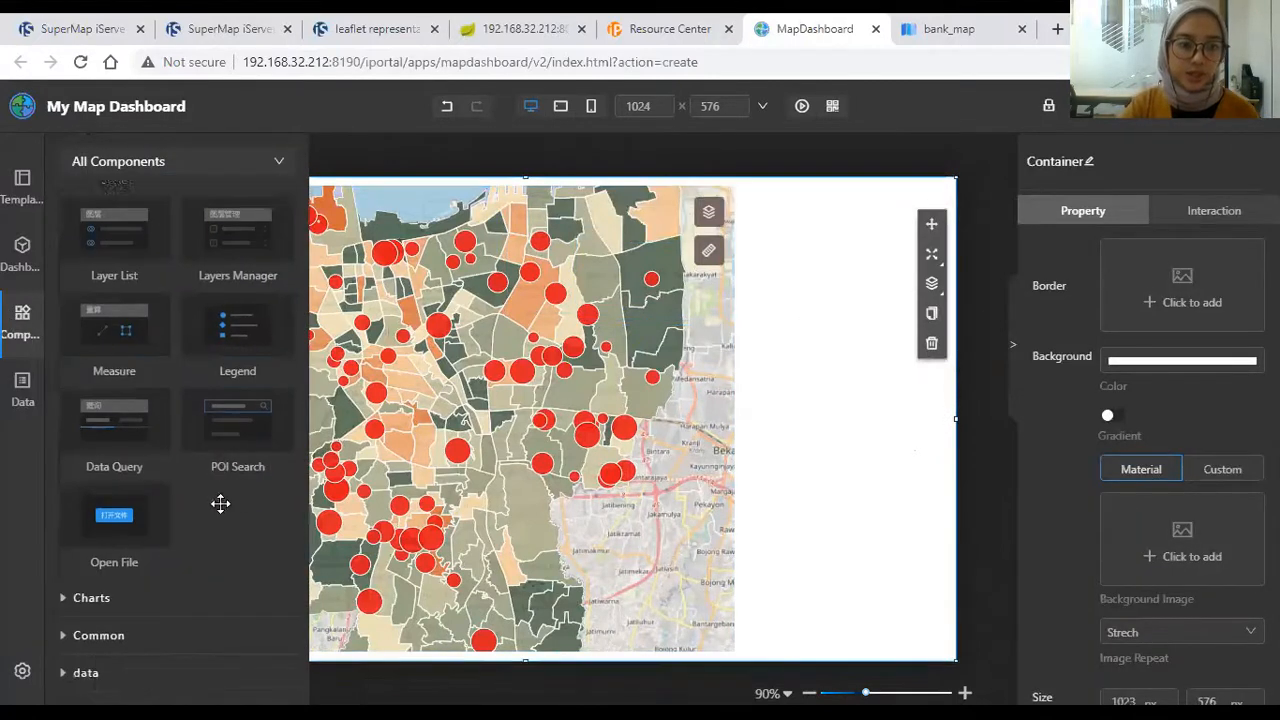
scroll(216, 505, "up", 4)
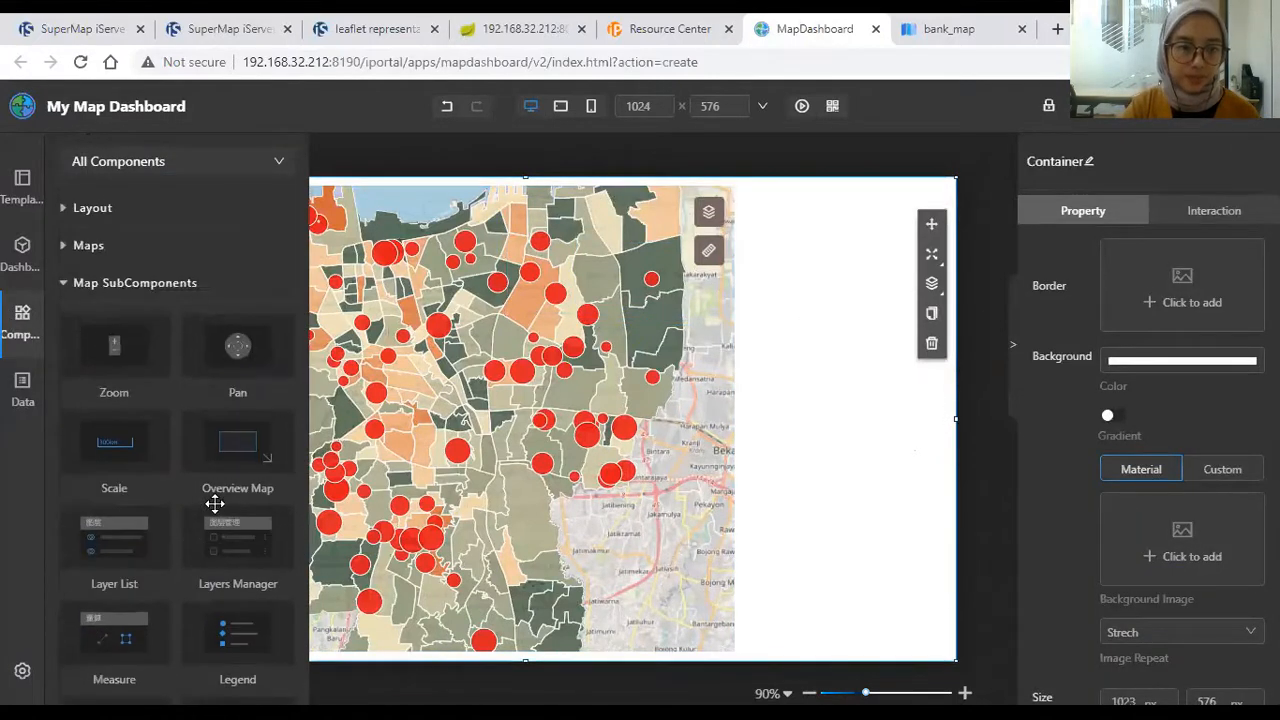
scroll(140, 466, "down", 2)
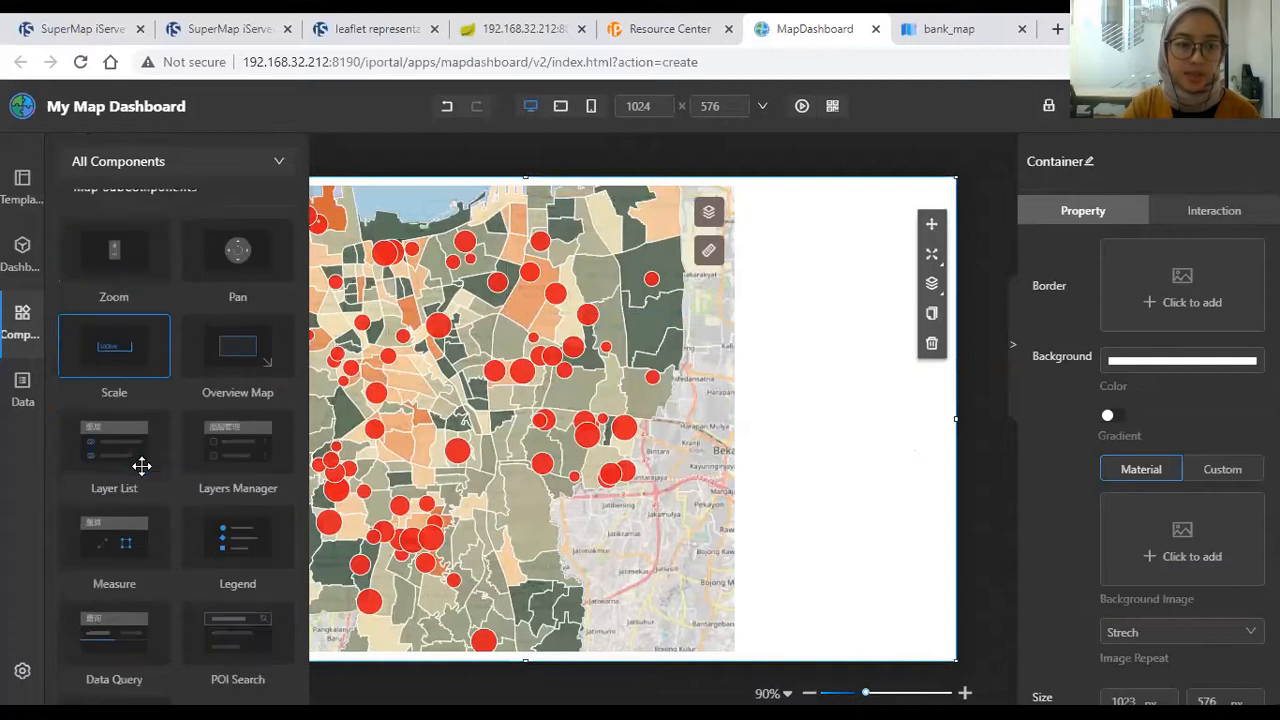
scroll(171, 580, "down", 2)
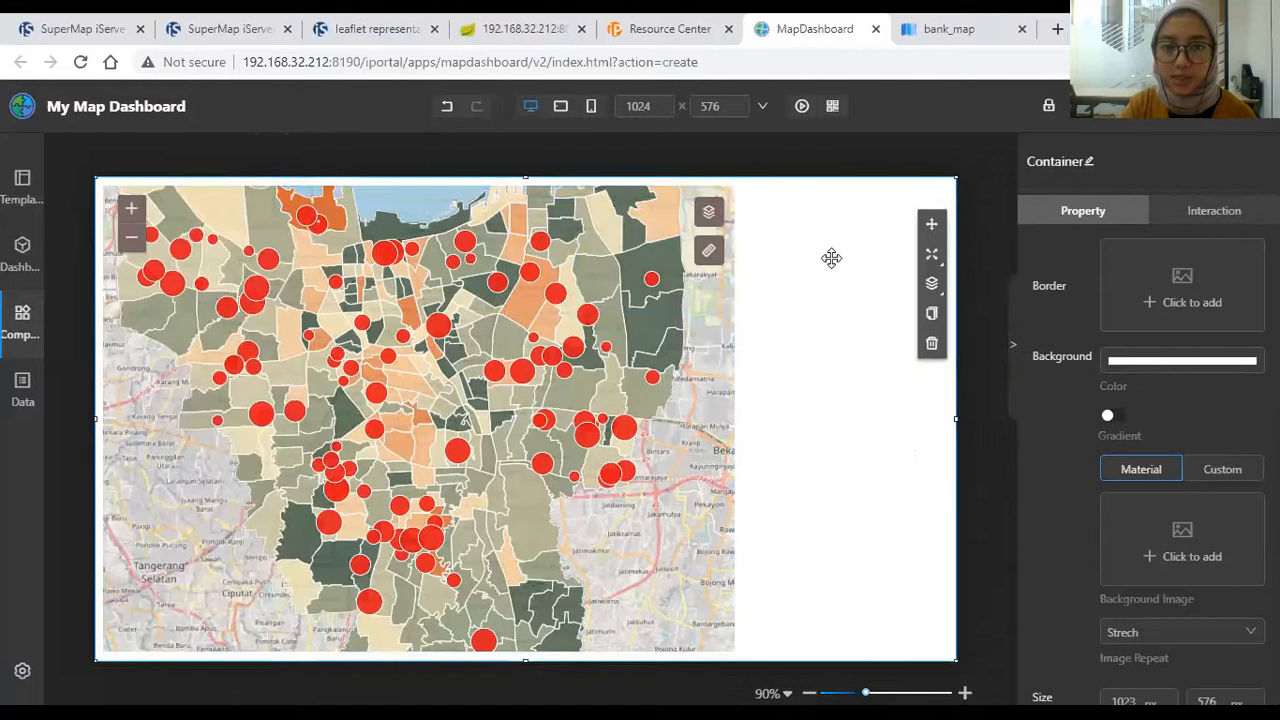
left_click(836, 170)
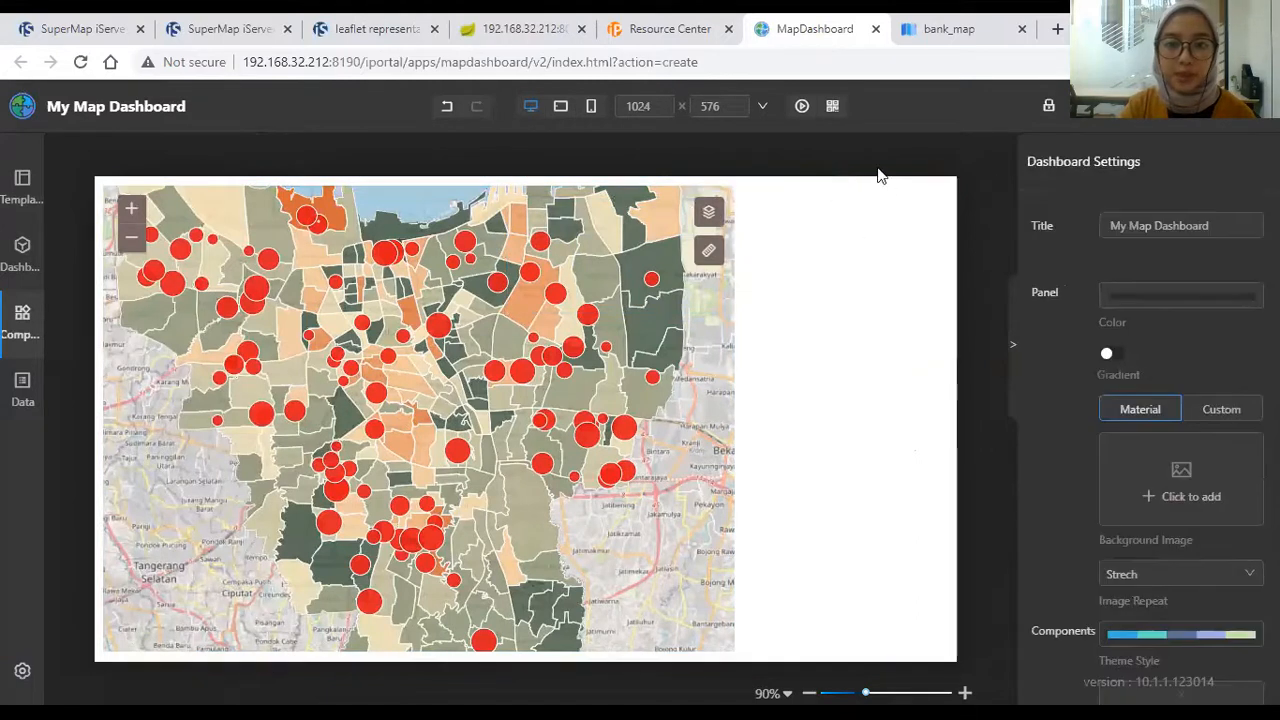
mouse_move(91, 498)
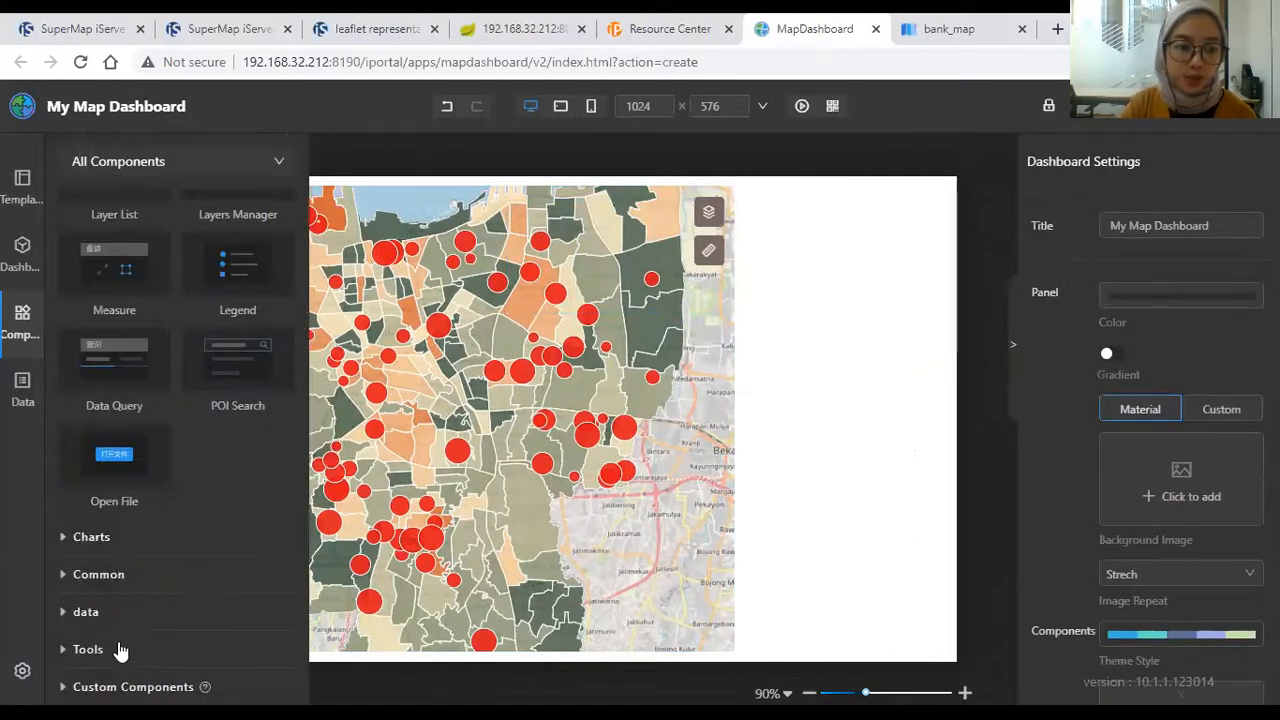
left_click(126, 613)
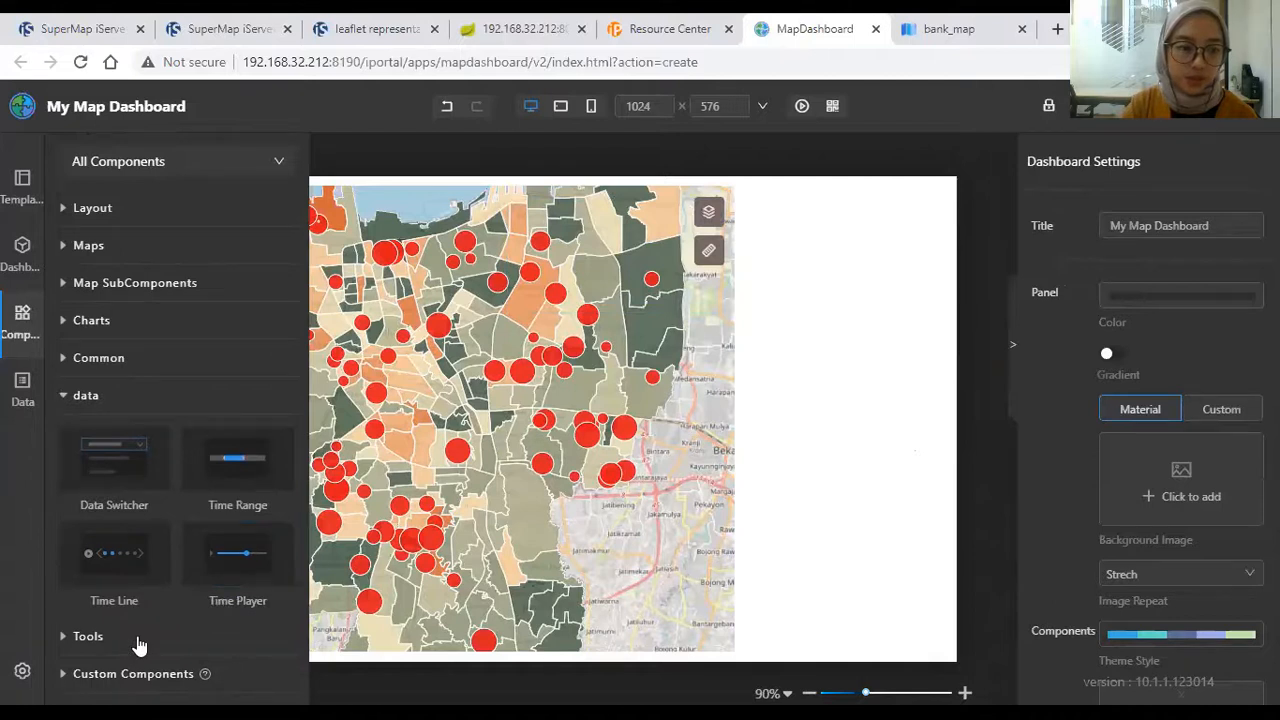
left_click(155, 362)
left_click(155, 332)
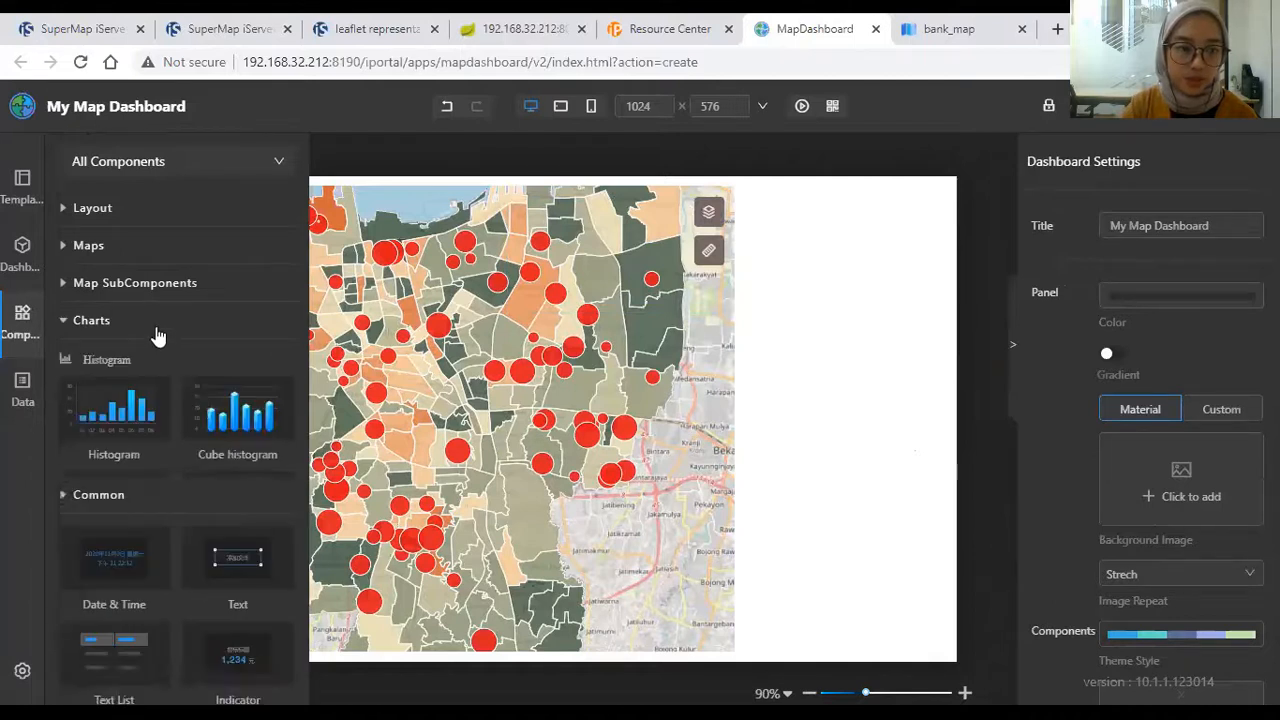
scroll(155, 335, "down", 6)
scroll(124, 461, "down", 3)
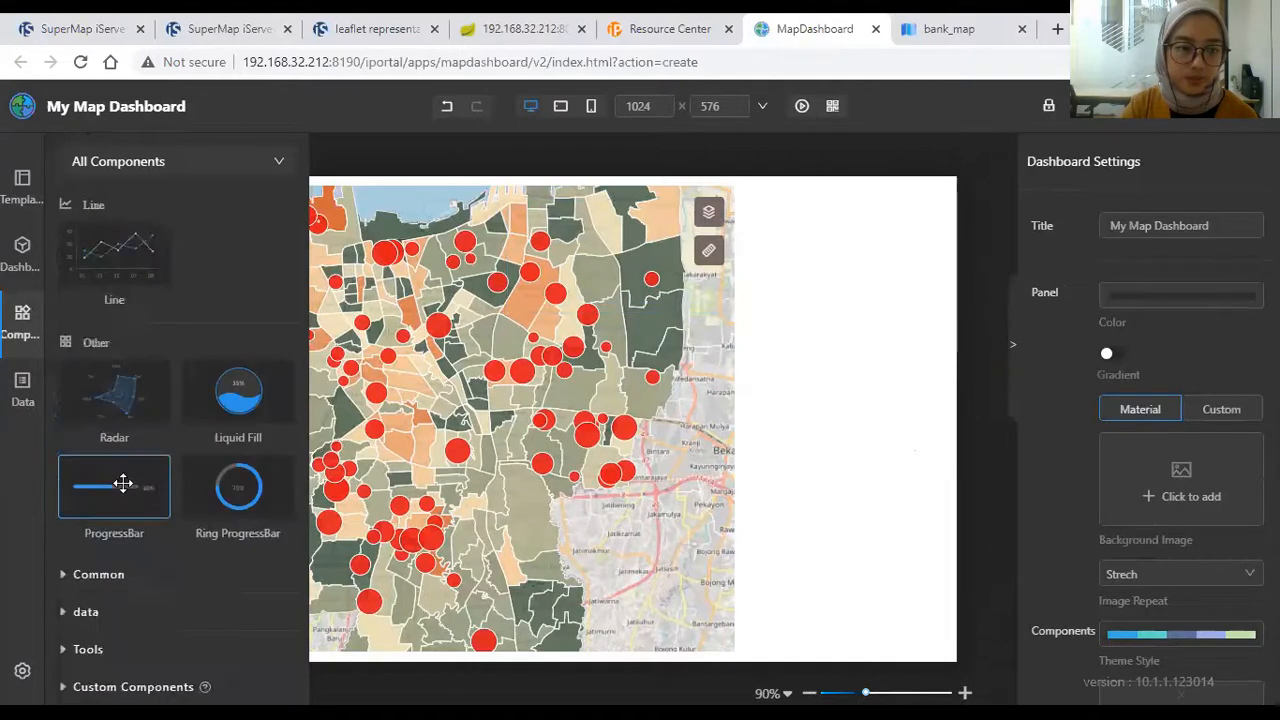
left_click(130, 638)
left_click(155, 397)
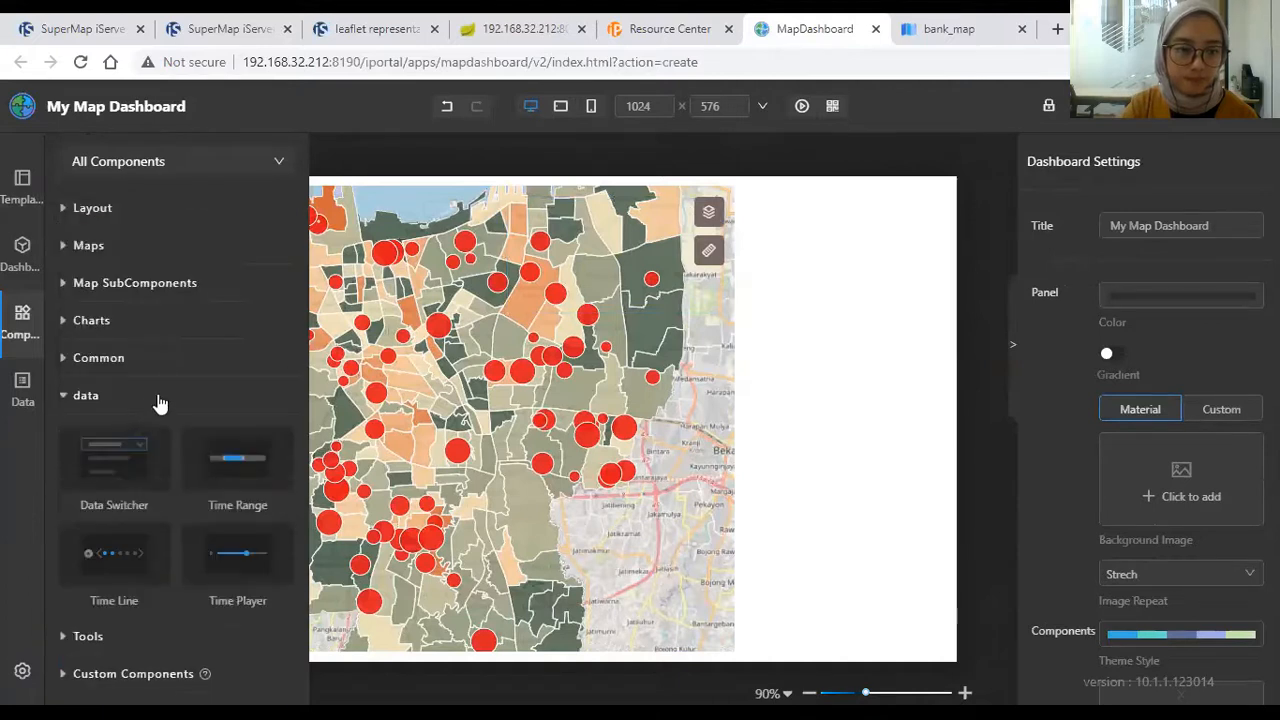
left_click(167, 362)
scroll(170, 368, "down", 2)
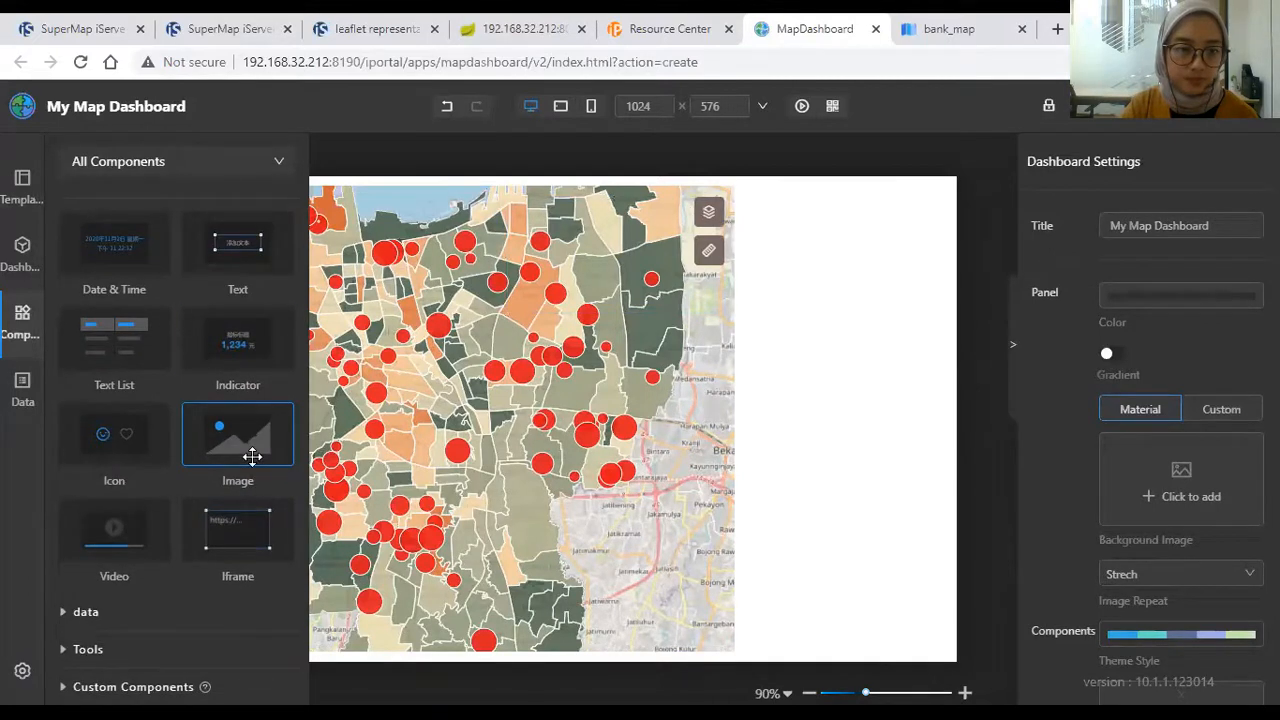
Step: Add an Image component with a Custom background image uploaded from the money-bank logo file
left_click_drag(252, 455, 780, 340)
left_click_drag(860, 352, 659, 360)
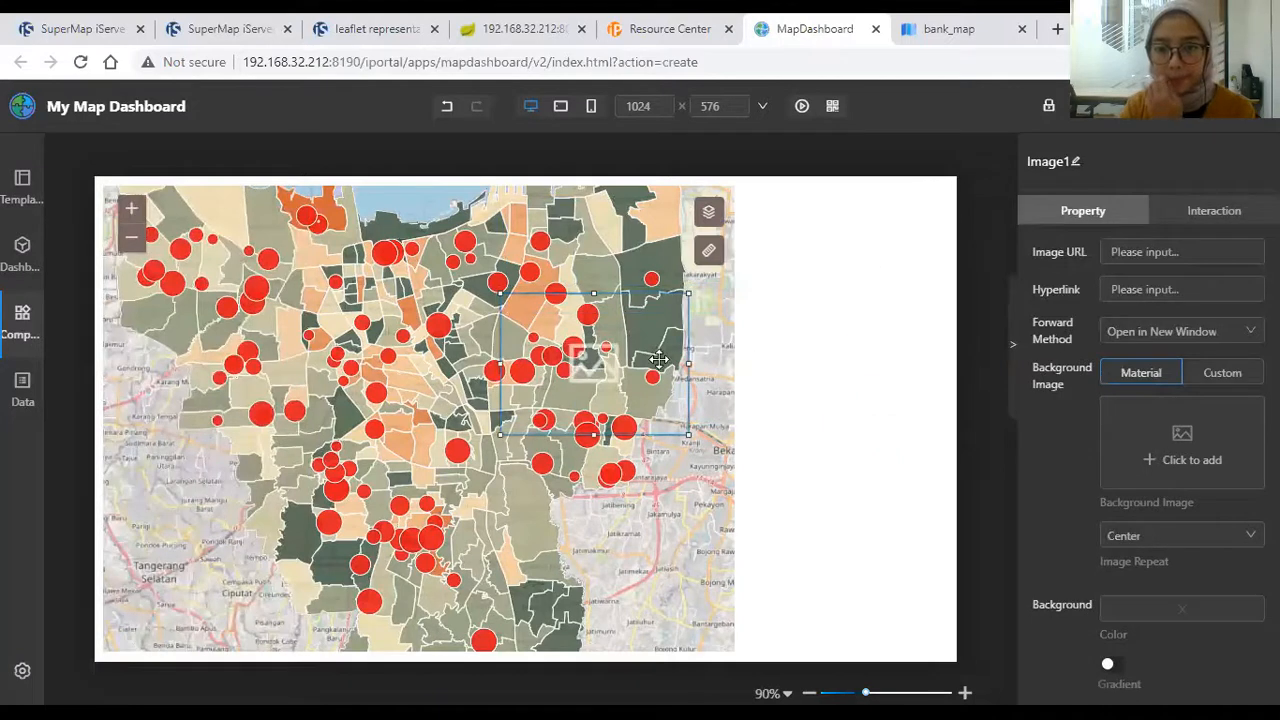
left_click(1222, 373)
left_click(1164, 517)
left_click(1145, 438)
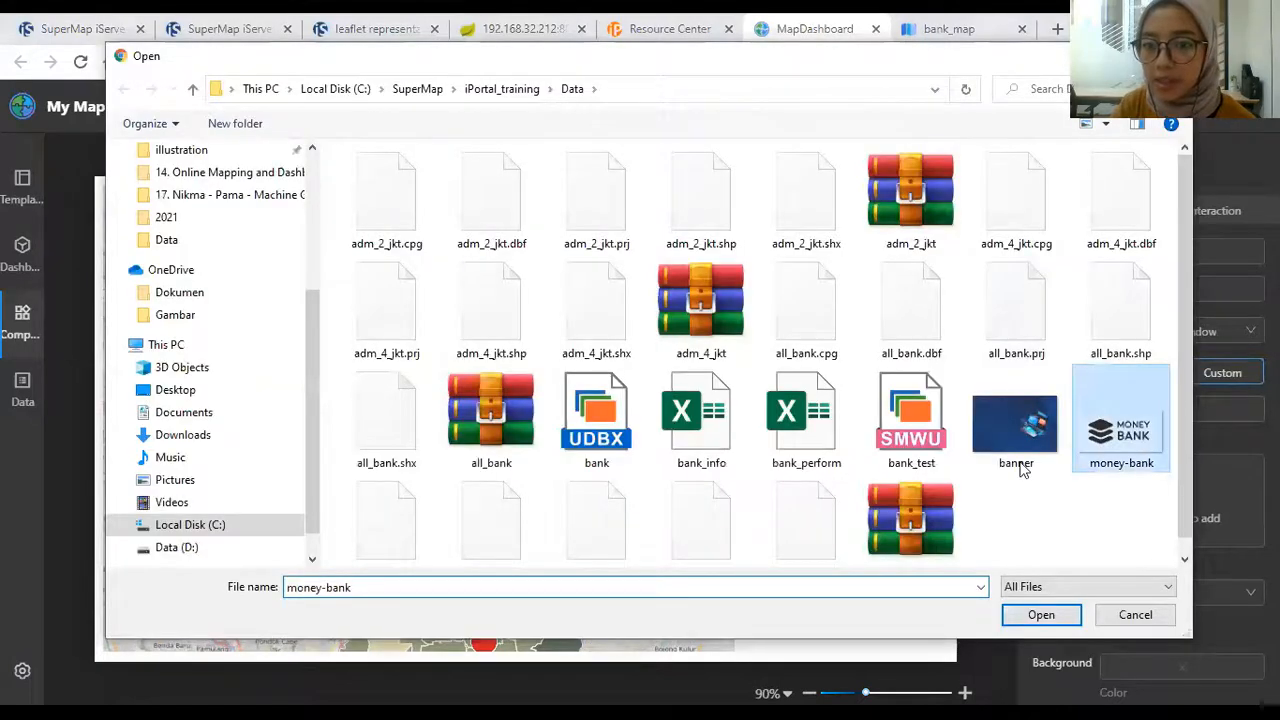
key("Return")
Step: Shrink the logo and position it just right of the map's top-right corner
left_click_drag(688, 436, 628, 345)
left_click_drag(536, 328, 757, 214)
left_click_drag(852, 240, 816, 228)
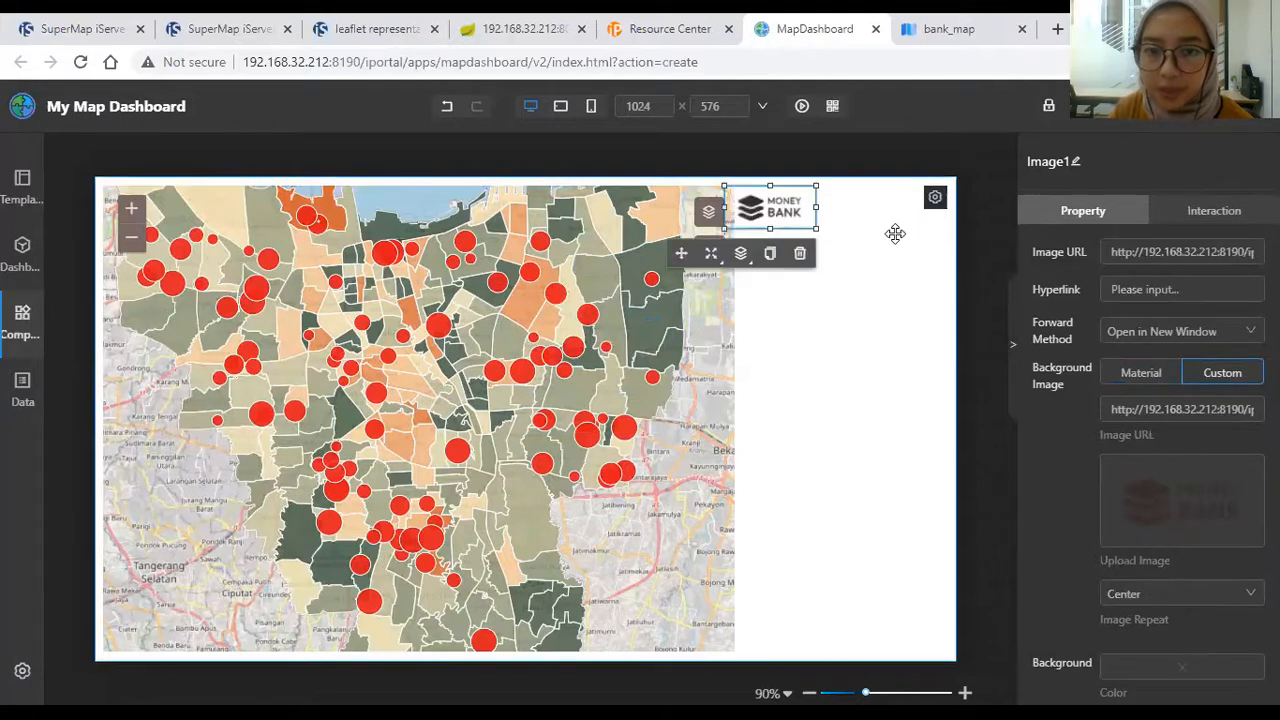
key("Right")
key("Right")
key("Right")
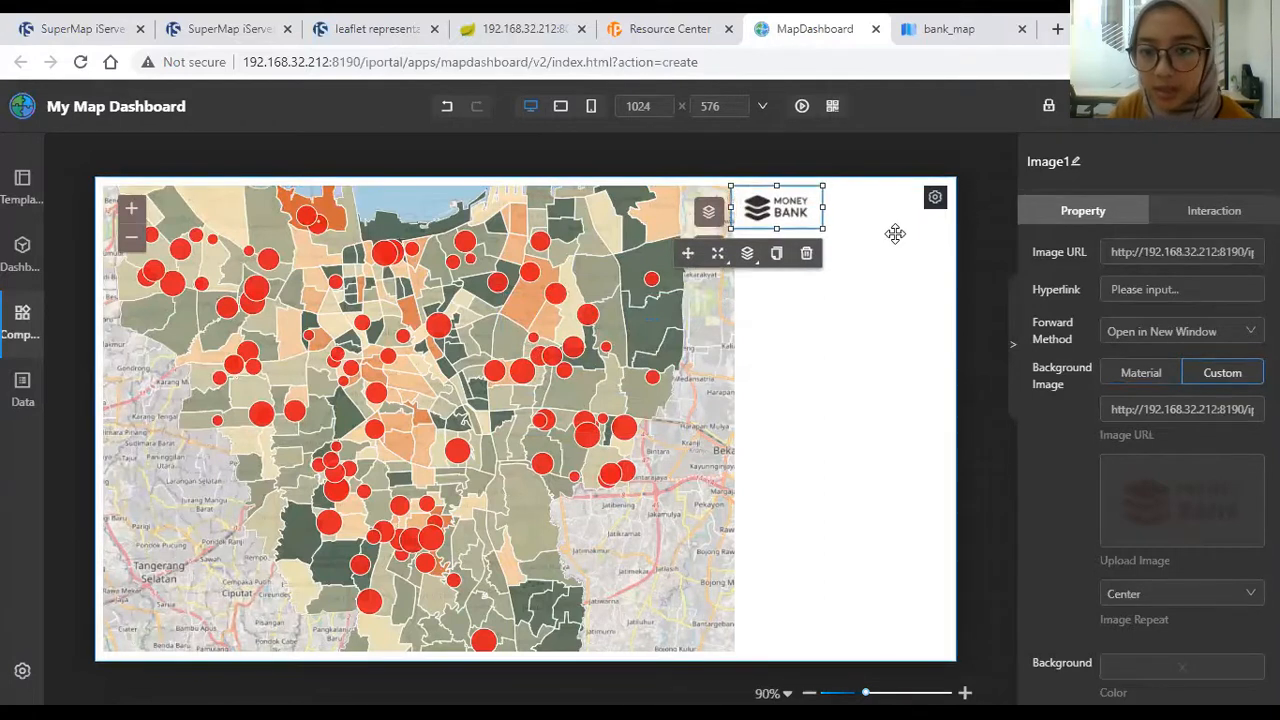
left_click(916, 256)
left_click(971, 248)
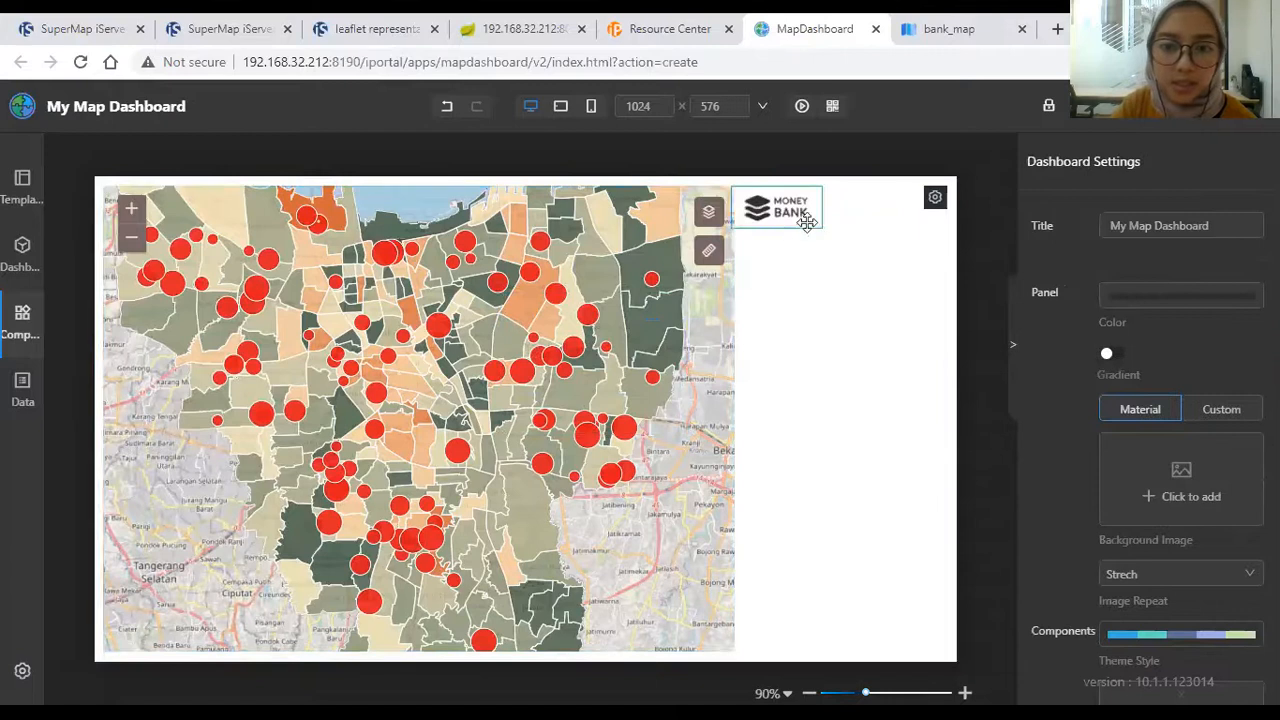
left_click(8, 352)
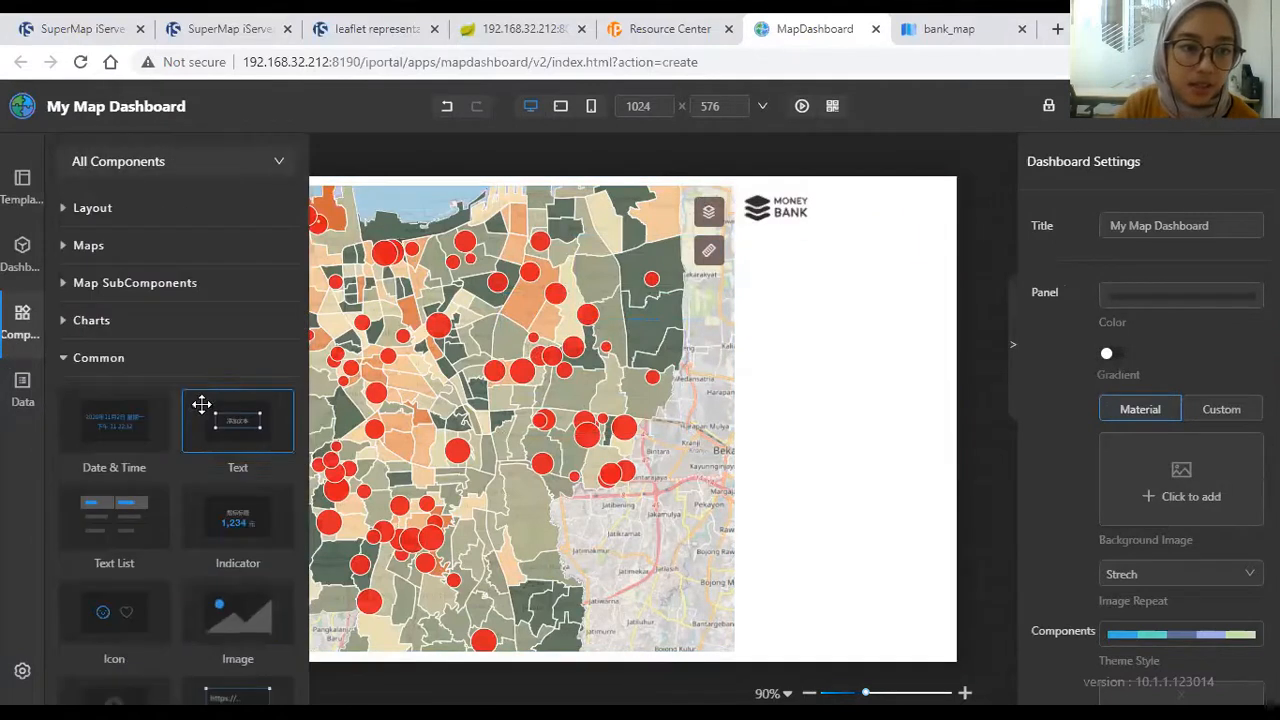
Step: Place an indicator below the logo and give its title text a dark grey colour
left_click_drag(350, 515, 856, 327)
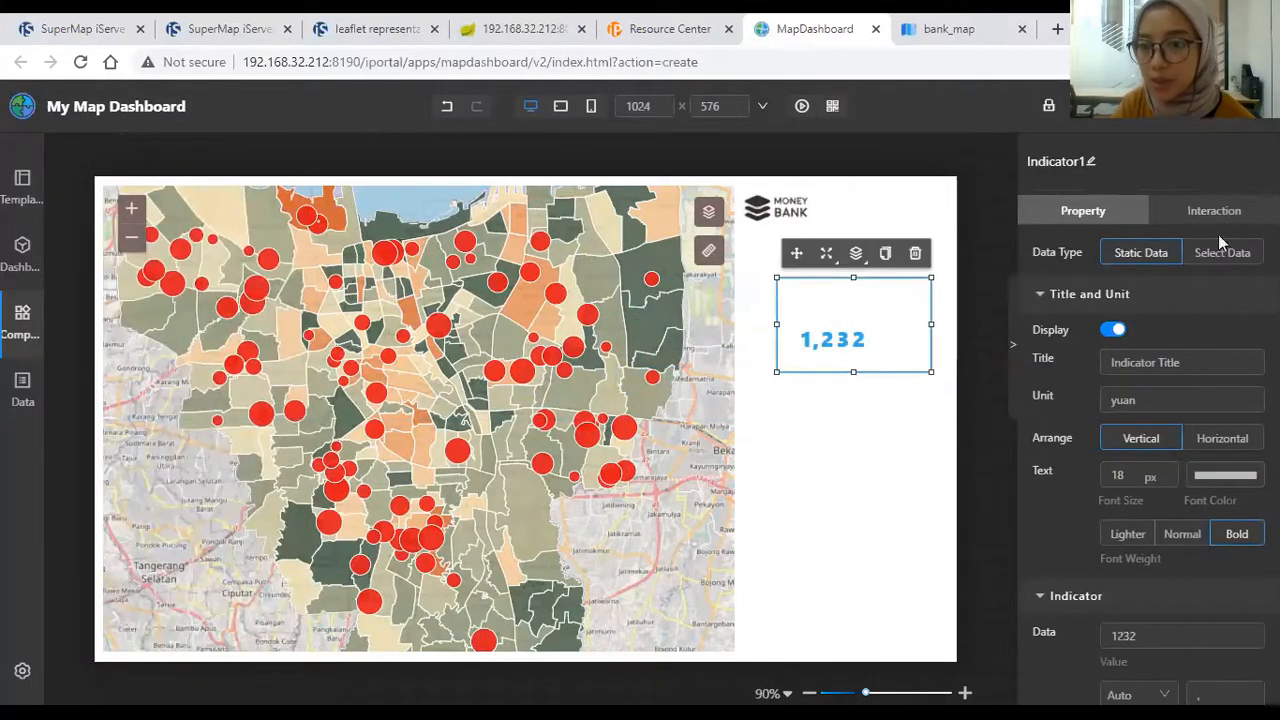
left_click(1225, 476)
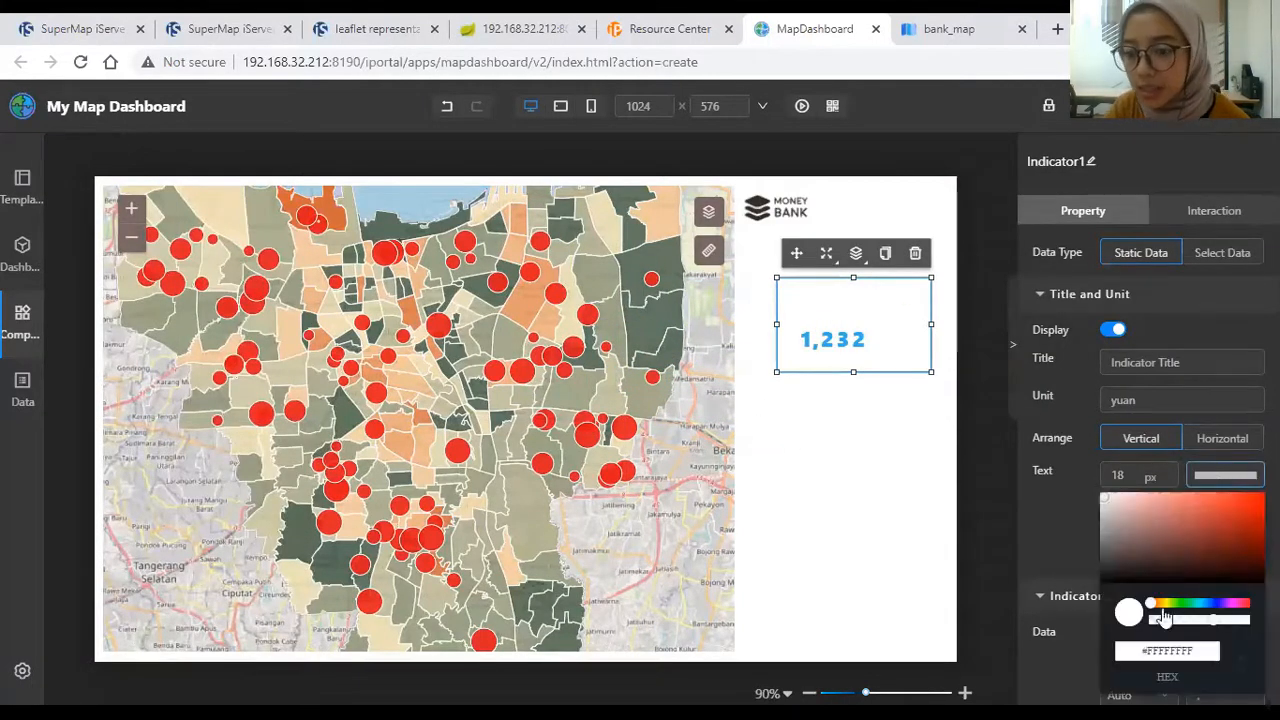
left_click(1121, 579)
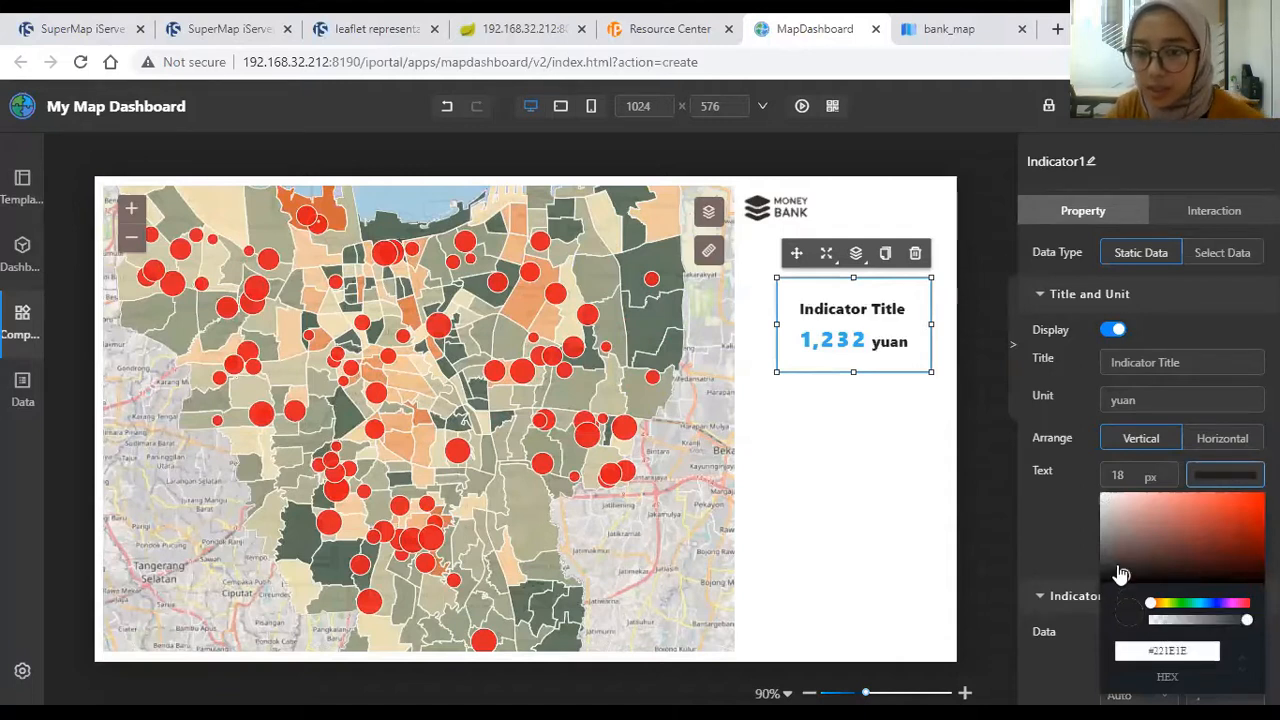
left_click(1129, 559)
left_click(1135, 550)
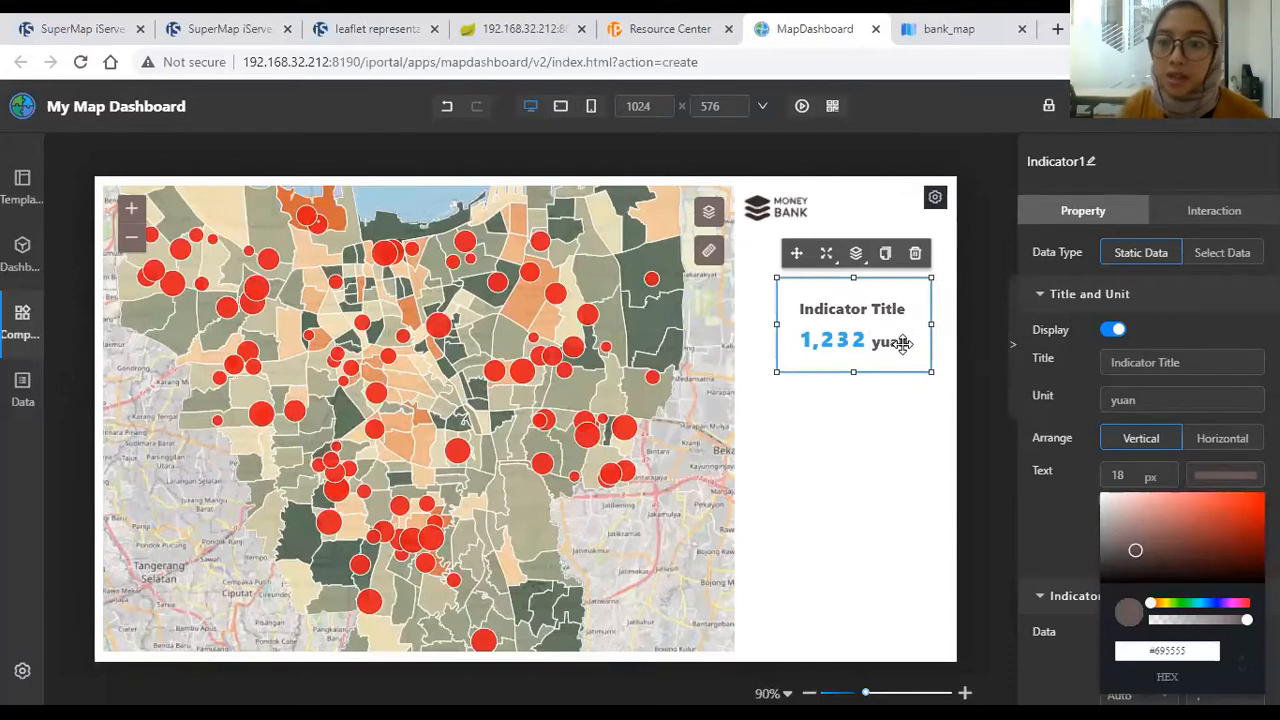
Step: Set the indicator title to Revenue, unit to USD, and value to 9,002
left_click(1226, 363)
key("ctrl+a")
type("Revenuw")
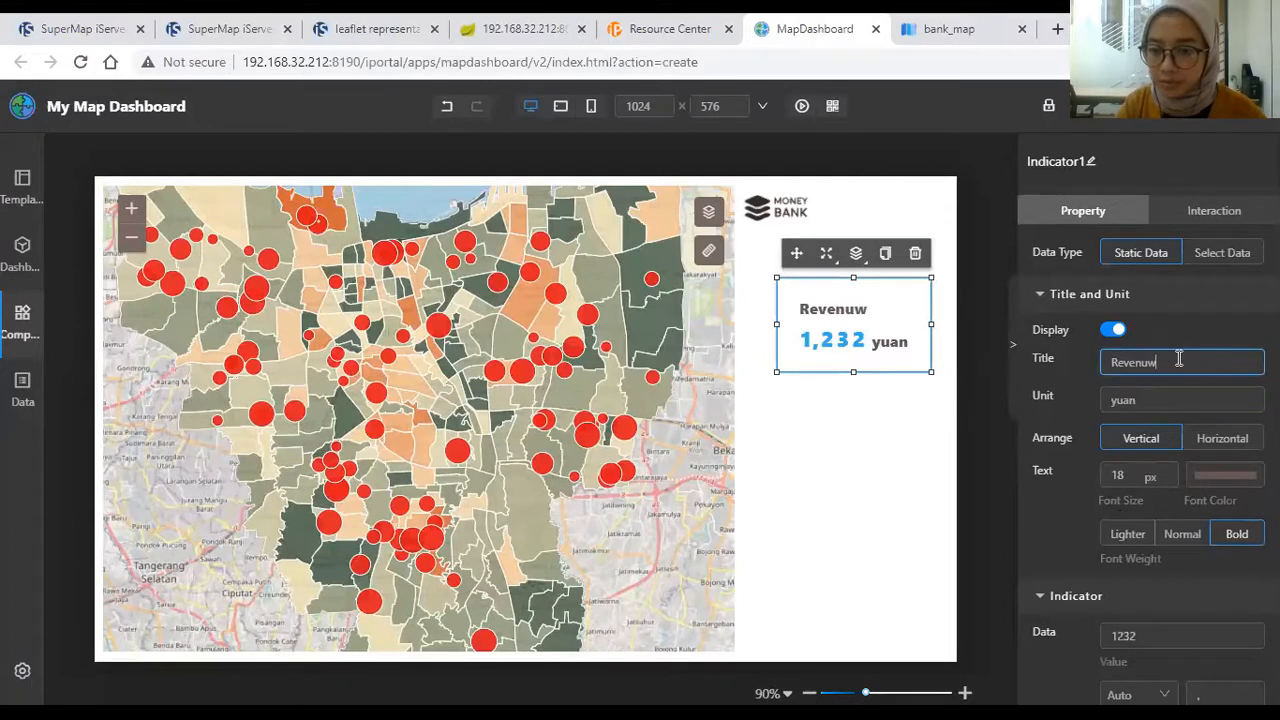
key("Tab")
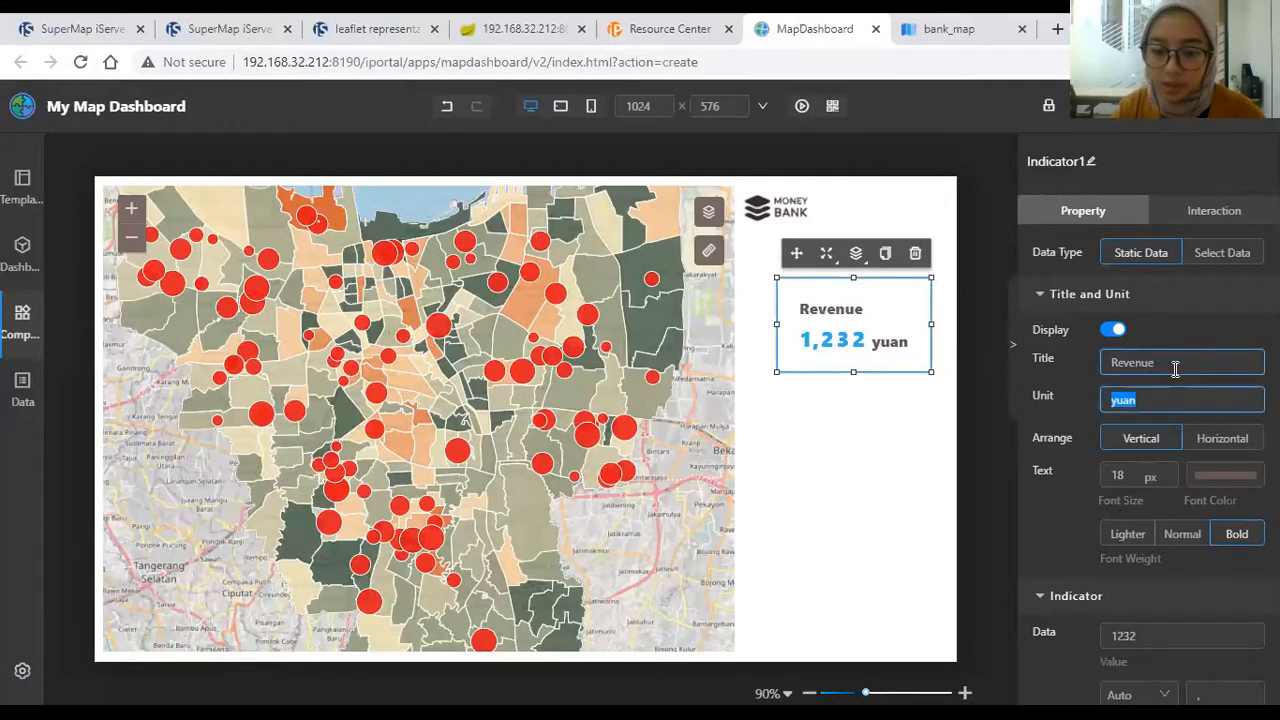
type("USD")
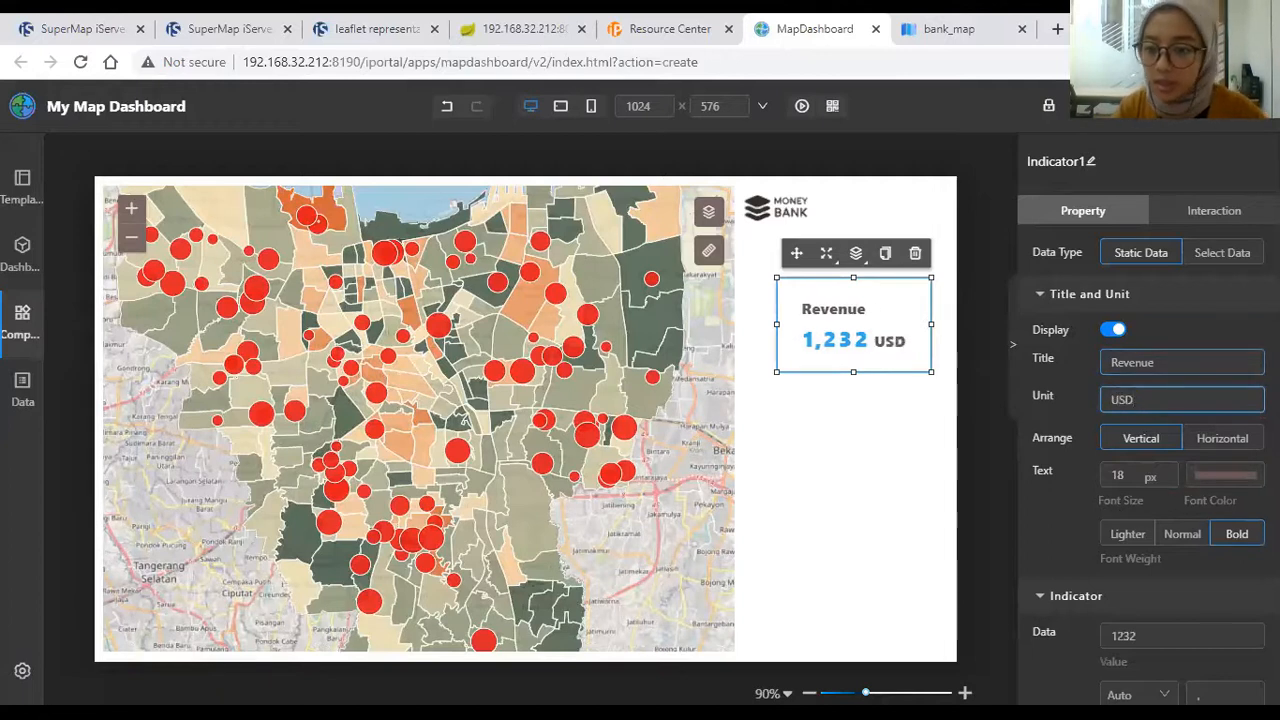
scroll(1134, 490, "down", 1)
double_click(1125, 541)
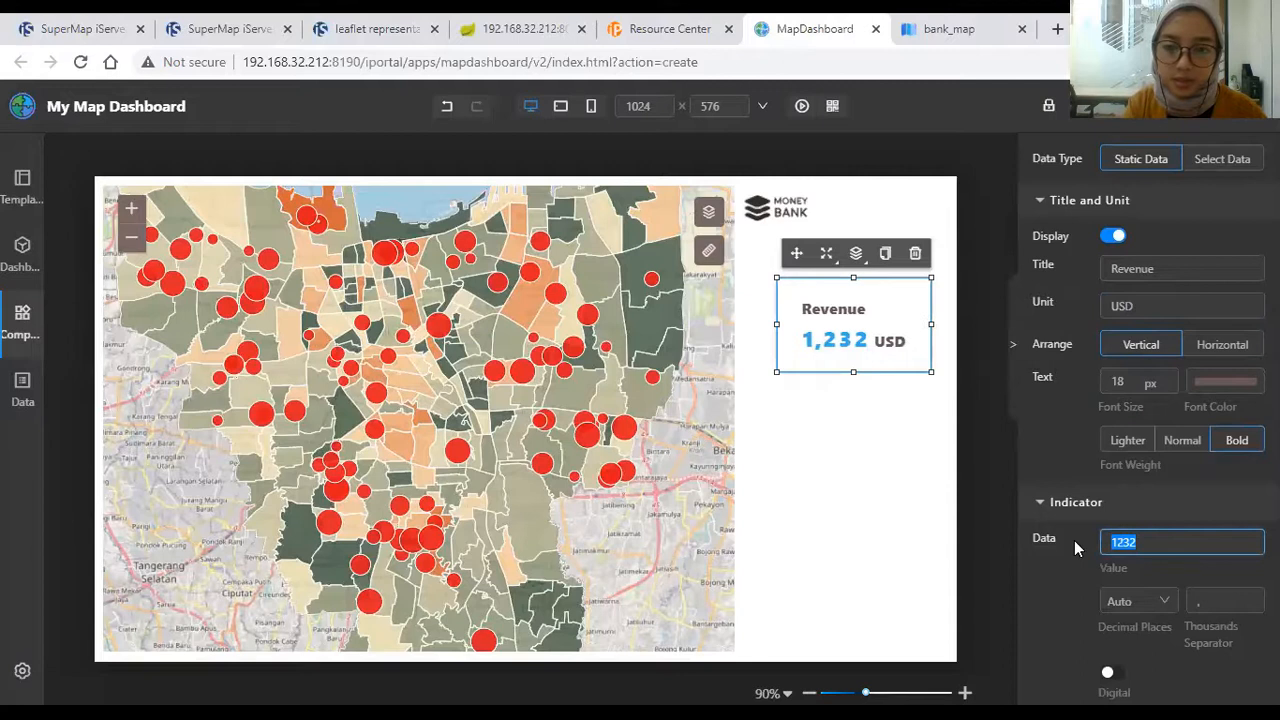
type("9,0")
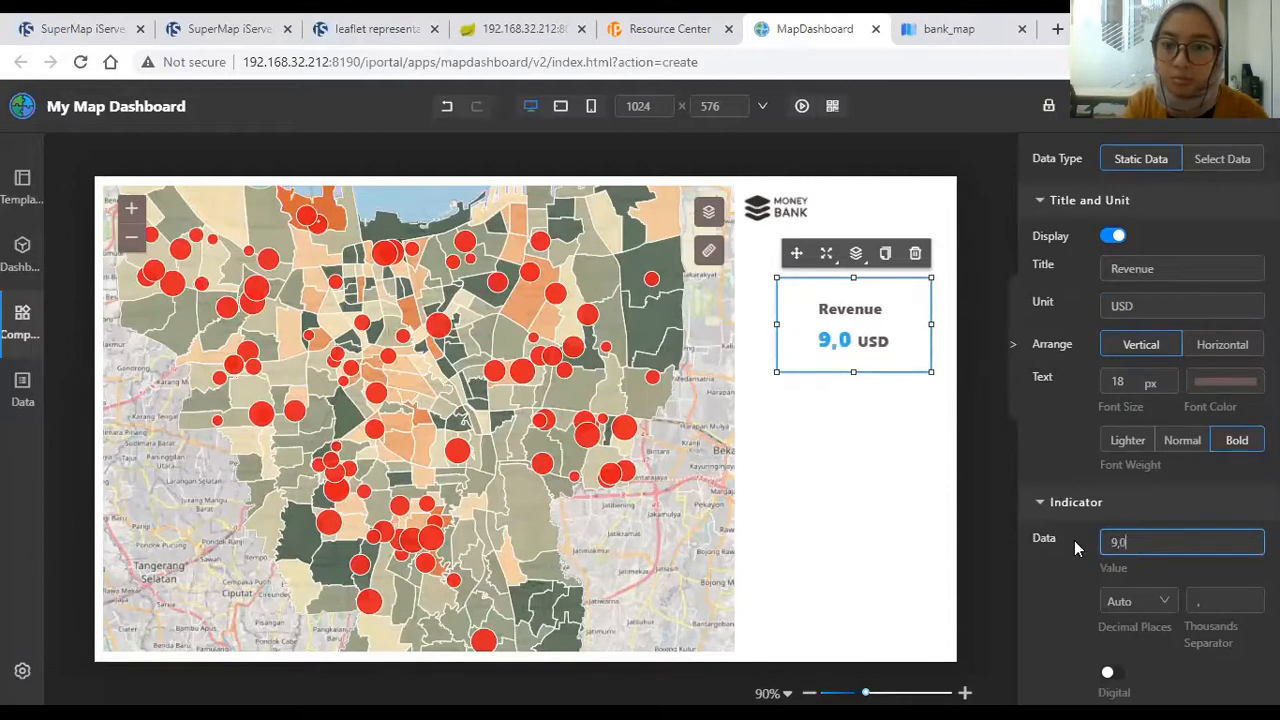
type("02")
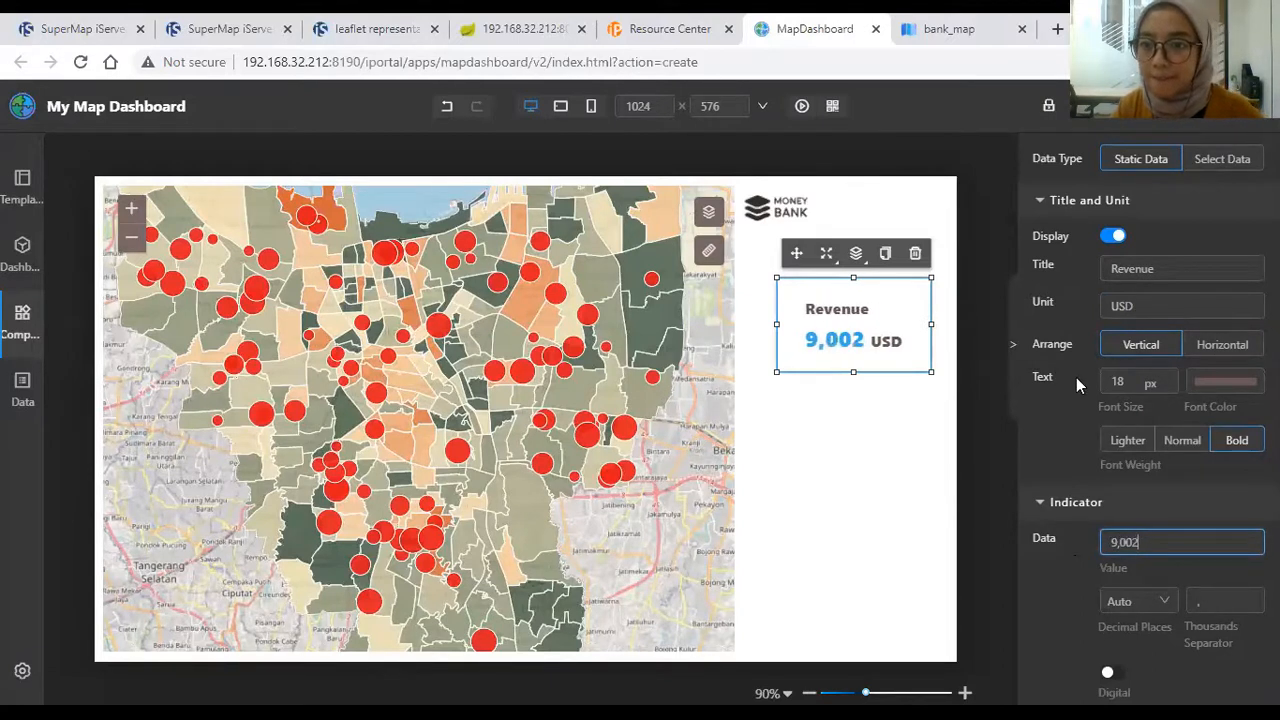
Step: Set the indicator's title font size to 16 and its value to size 23 in deep red
left_click(1169, 388)
left_click(1170, 389)
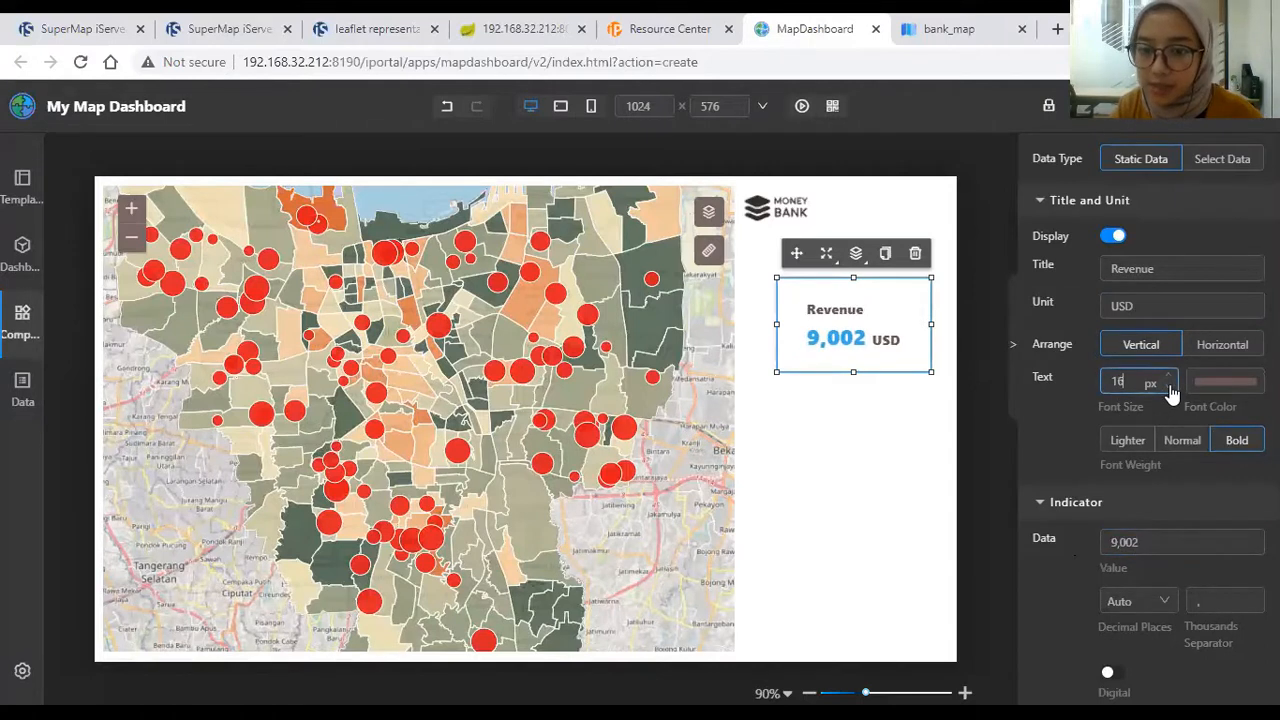
scroll(1245, 495, "down", 4)
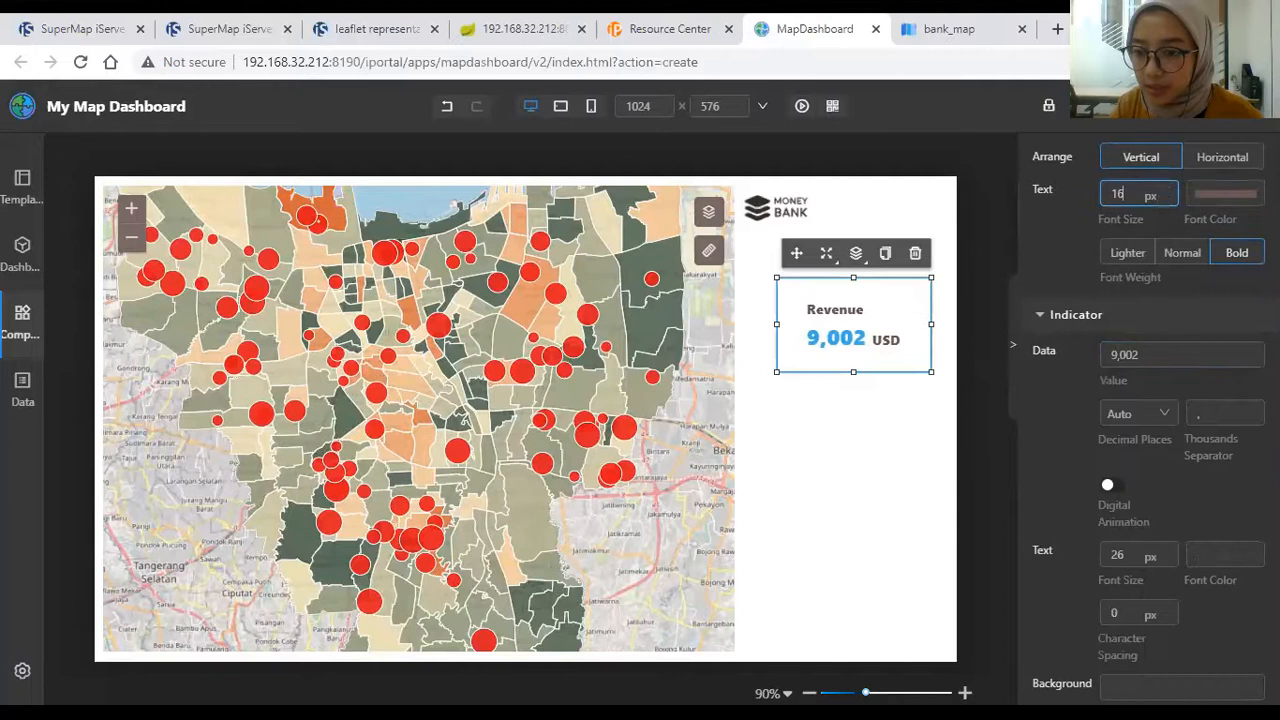
scroll(1230, 460, "down", 3)
scroll(1228, 450, "up", 3)
left_click(1148, 376)
left_click(1171, 375)
left_click(1171, 375)
left_click(1171, 375)
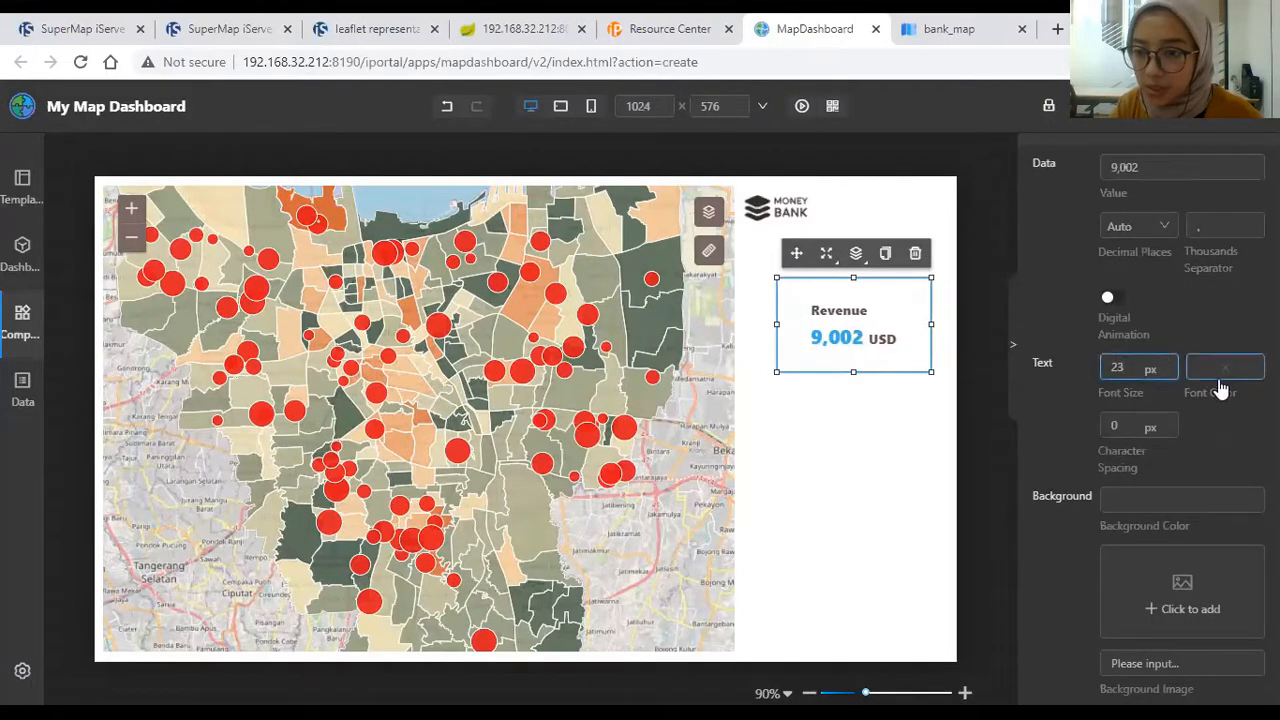
left_click(1228, 380)
left_click(1176, 432)
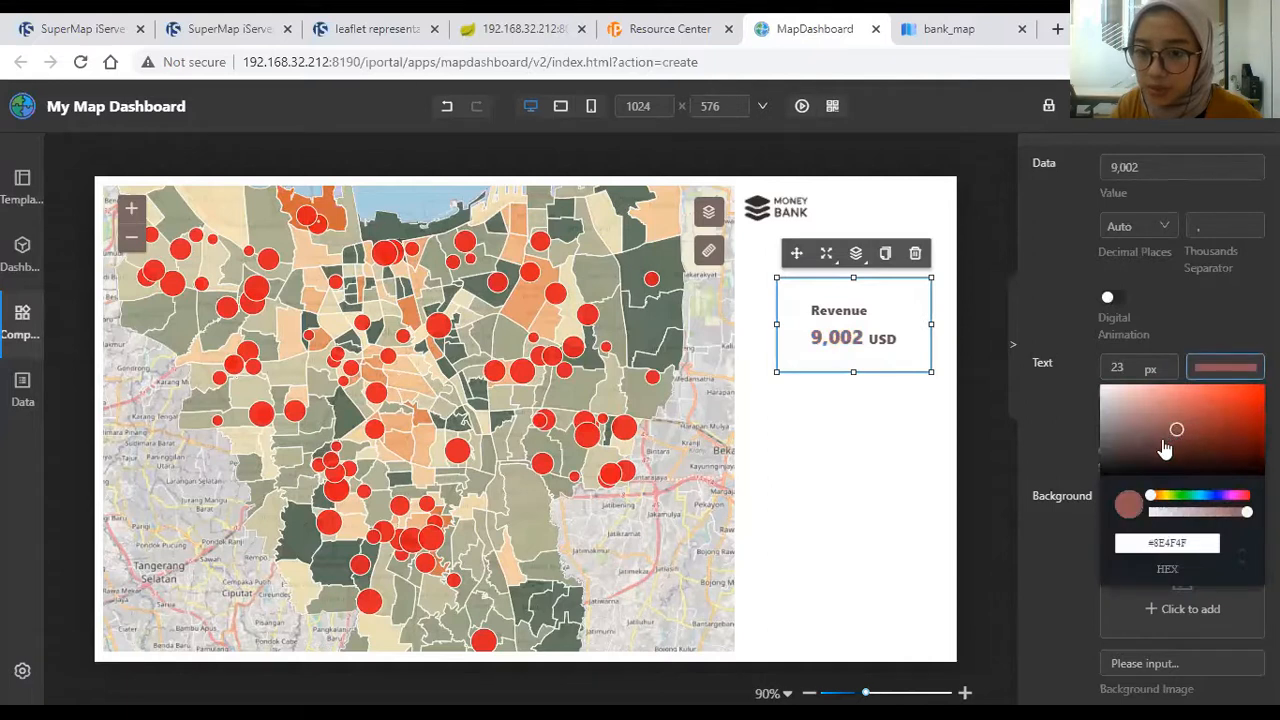
left_click(1225, 445)
Step: Shrink the Revenue indicator and align it beside the Money Bank logo
left_click_drag(932, 370, 877, 345)
left_click(854, 280)
left_click_drag(854, 280, 911, 208)
left_click(824, 219)
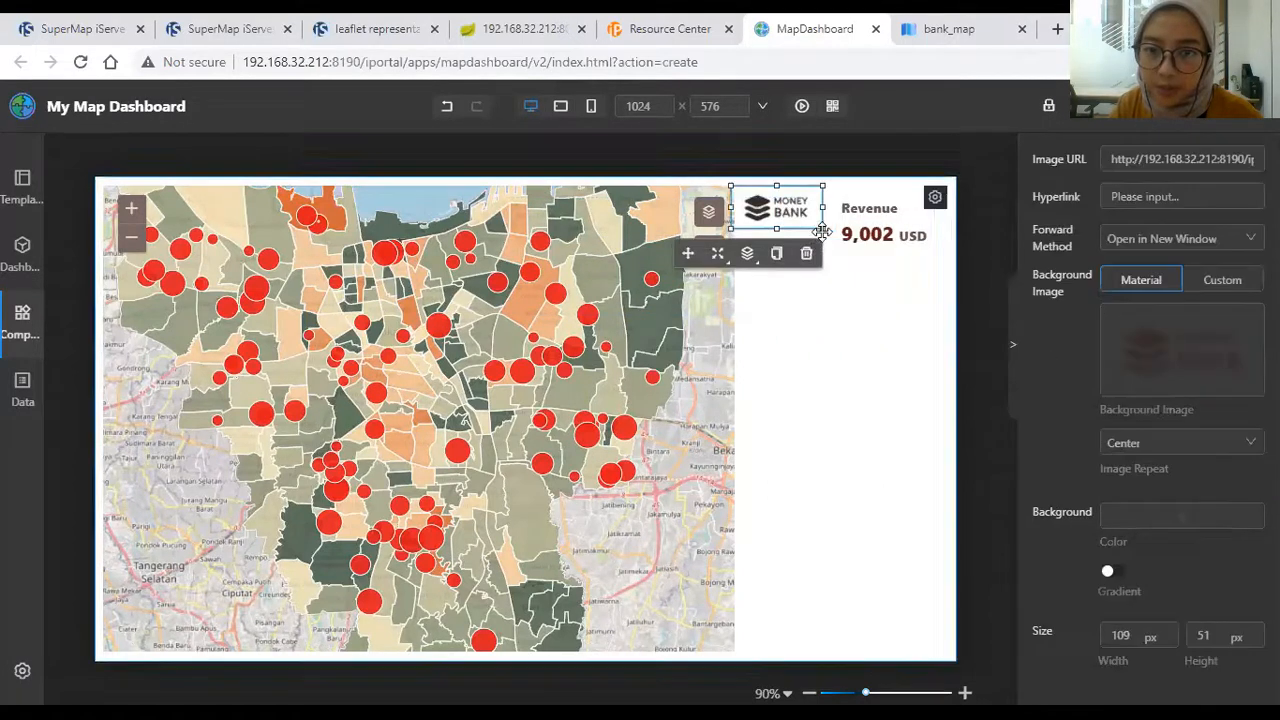
left_click_drag(785, 208, 796, 212)
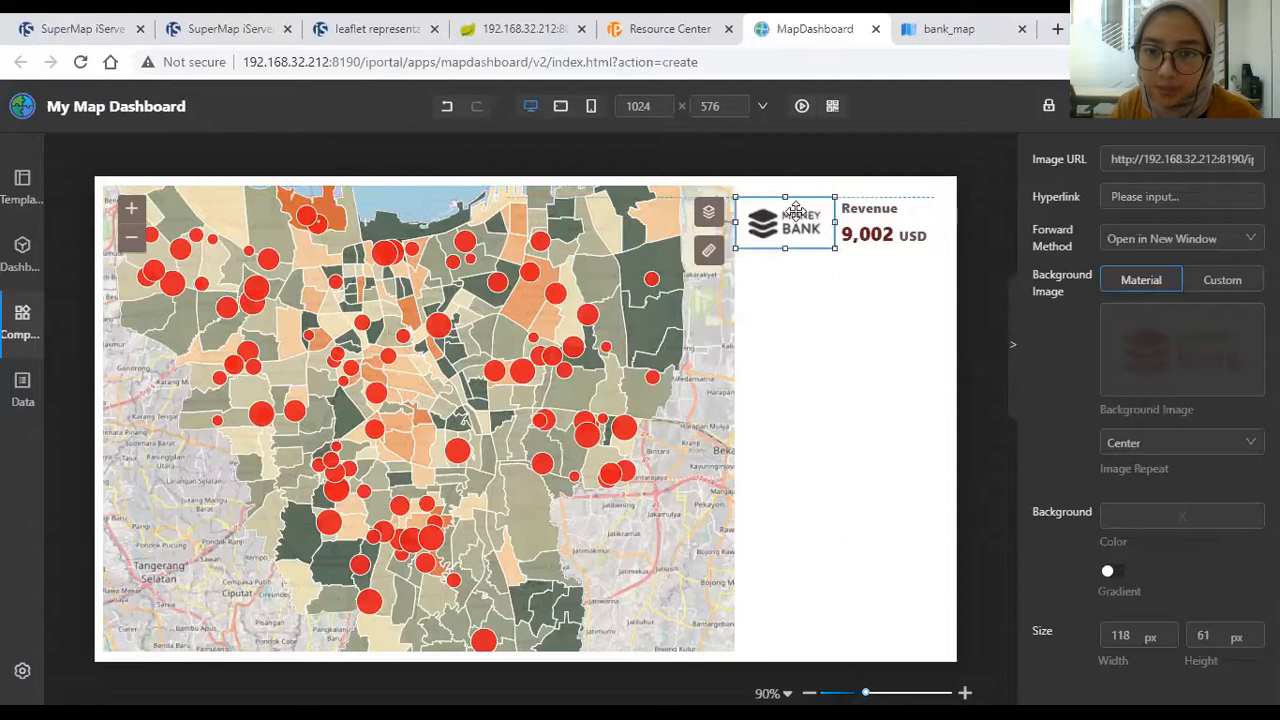
left_click_drag(922, 212, 948, 206)
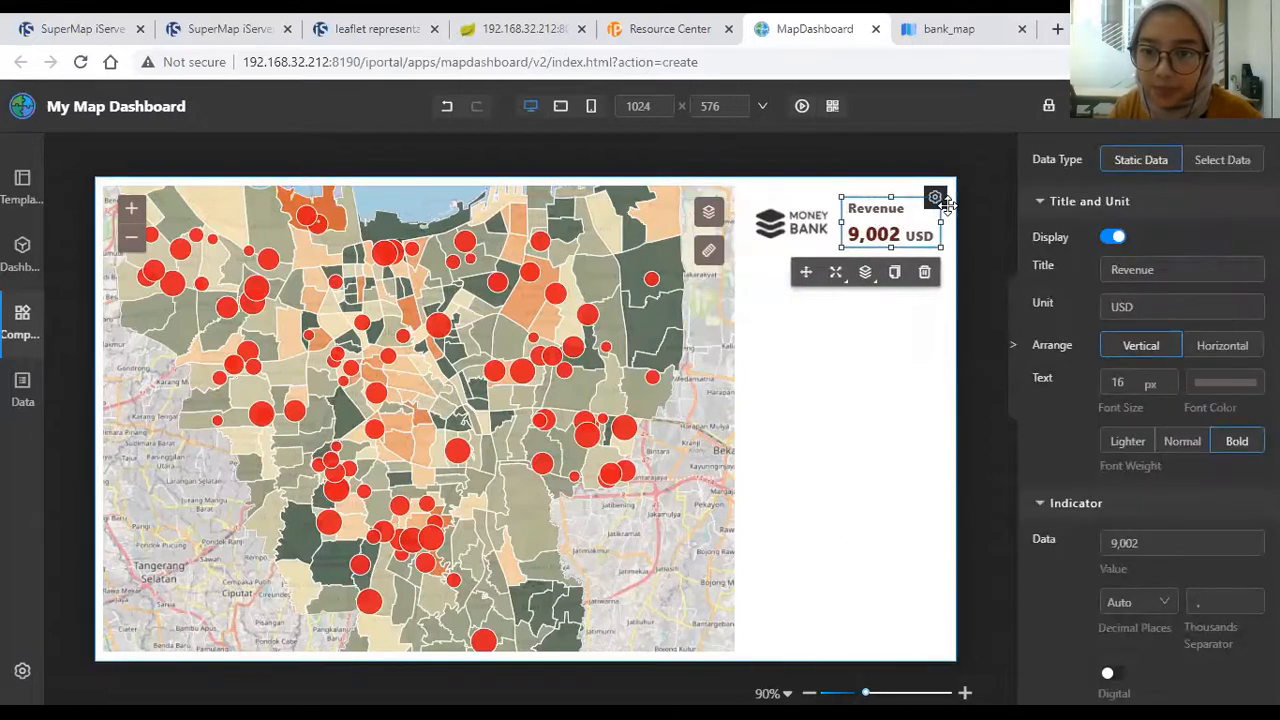
left_click(984, 248)
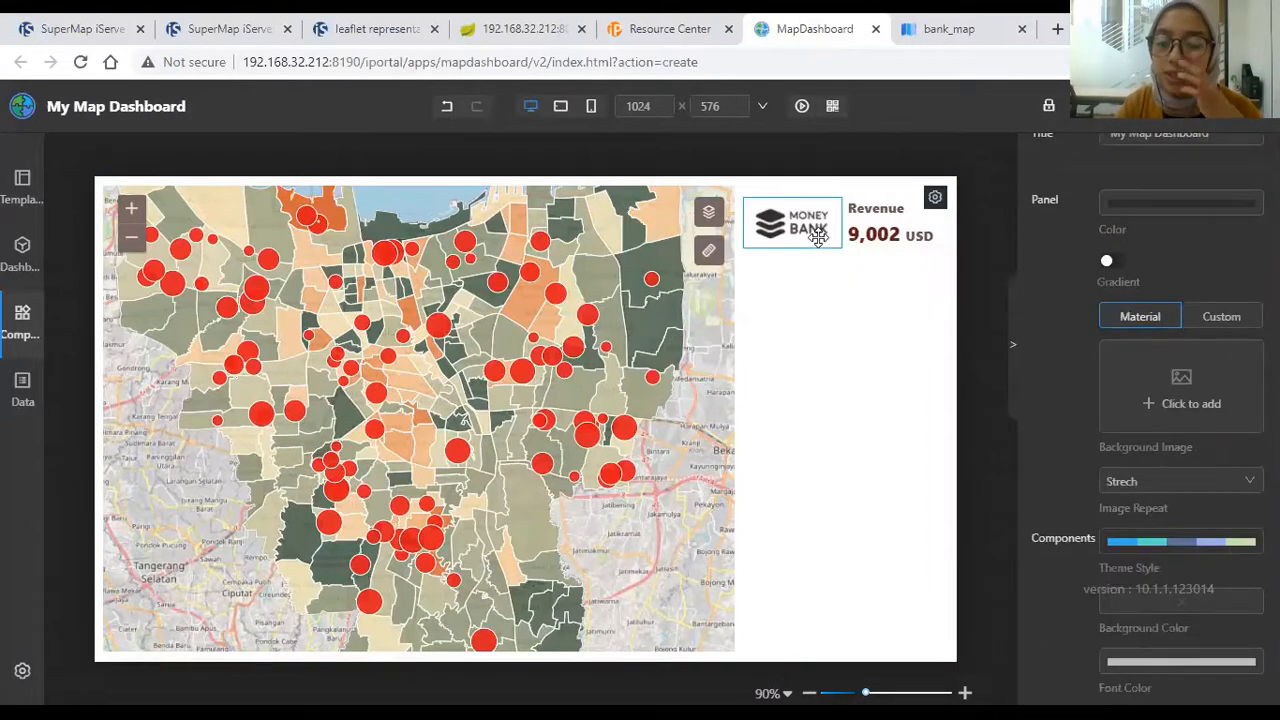
Step: Drag a Histogram chart onto the dashboard and resize it beneath the Revenue indicator
left_click(24, 322)
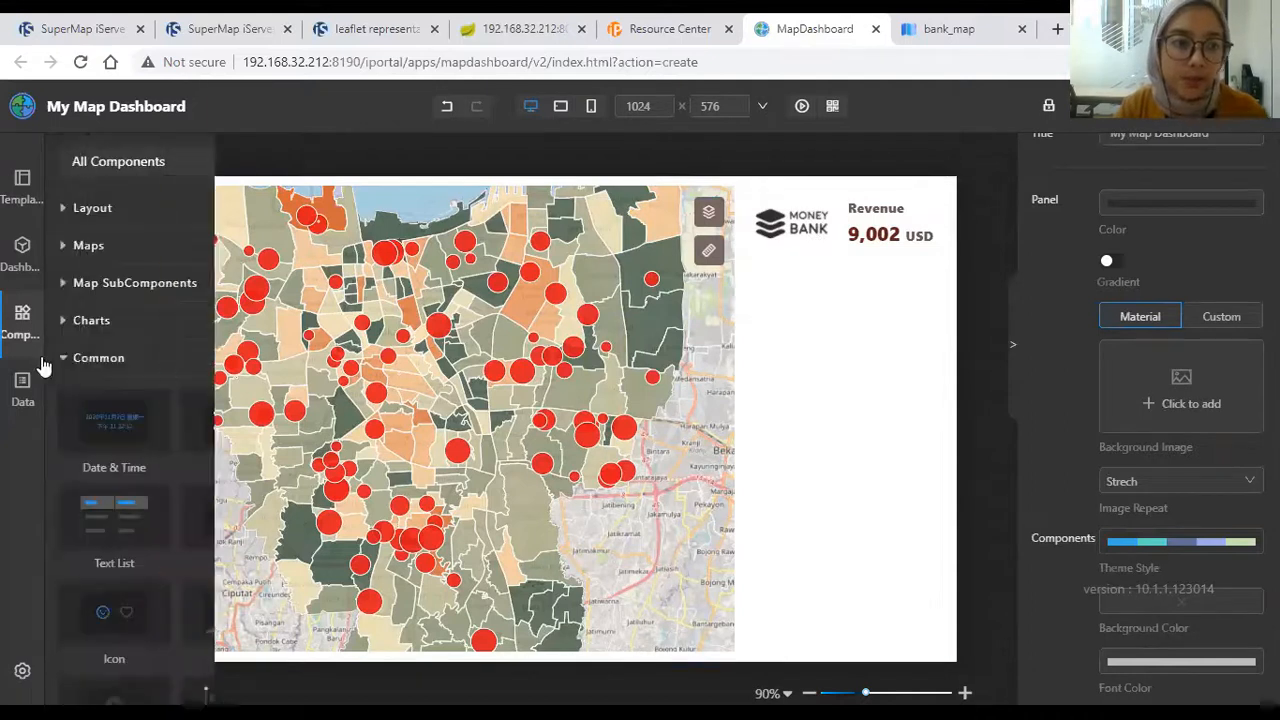
scroll(160, 421, "down", 2)
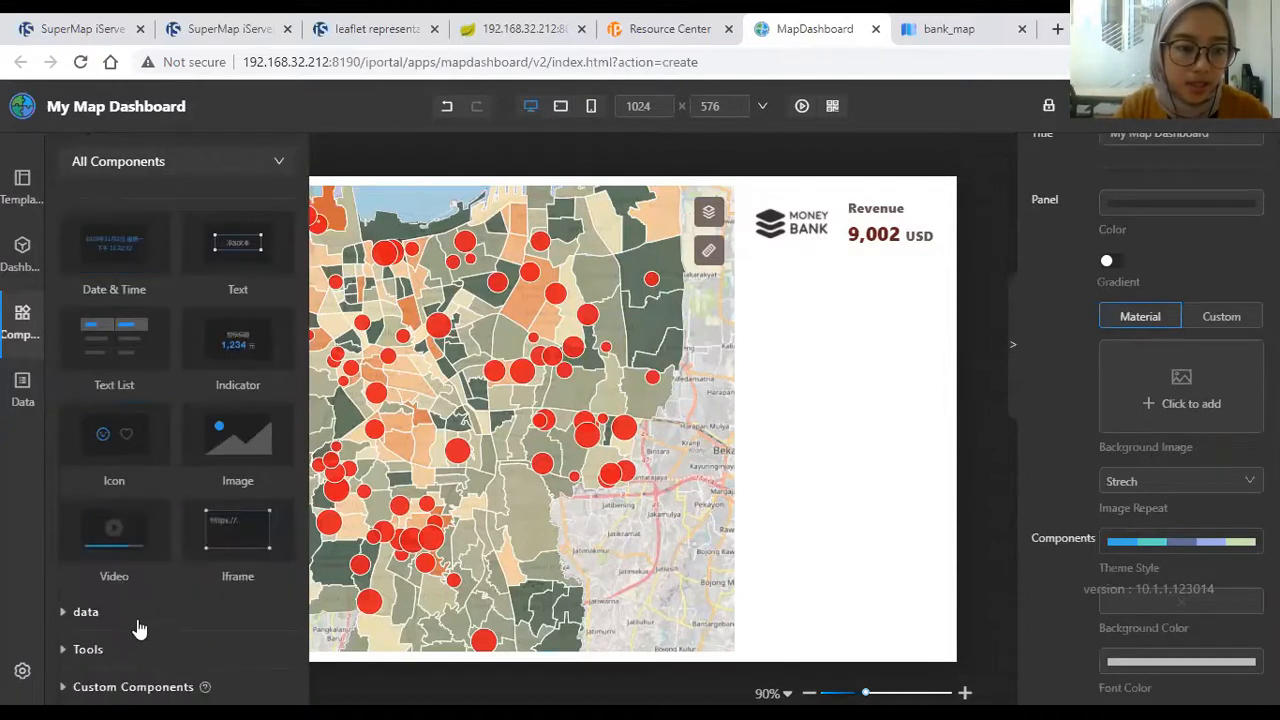
scroll(190, 380, "up", 3)
left_click(184, 328)
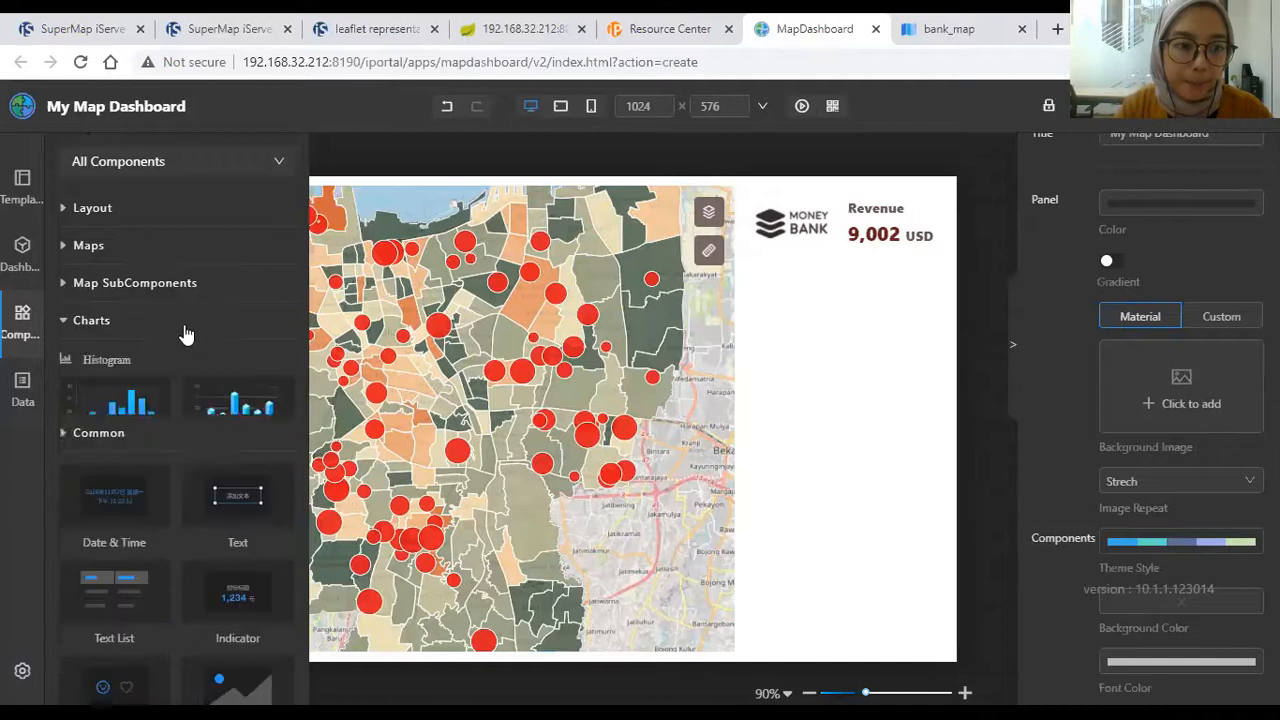
scroll(175, 347, "down", 2)
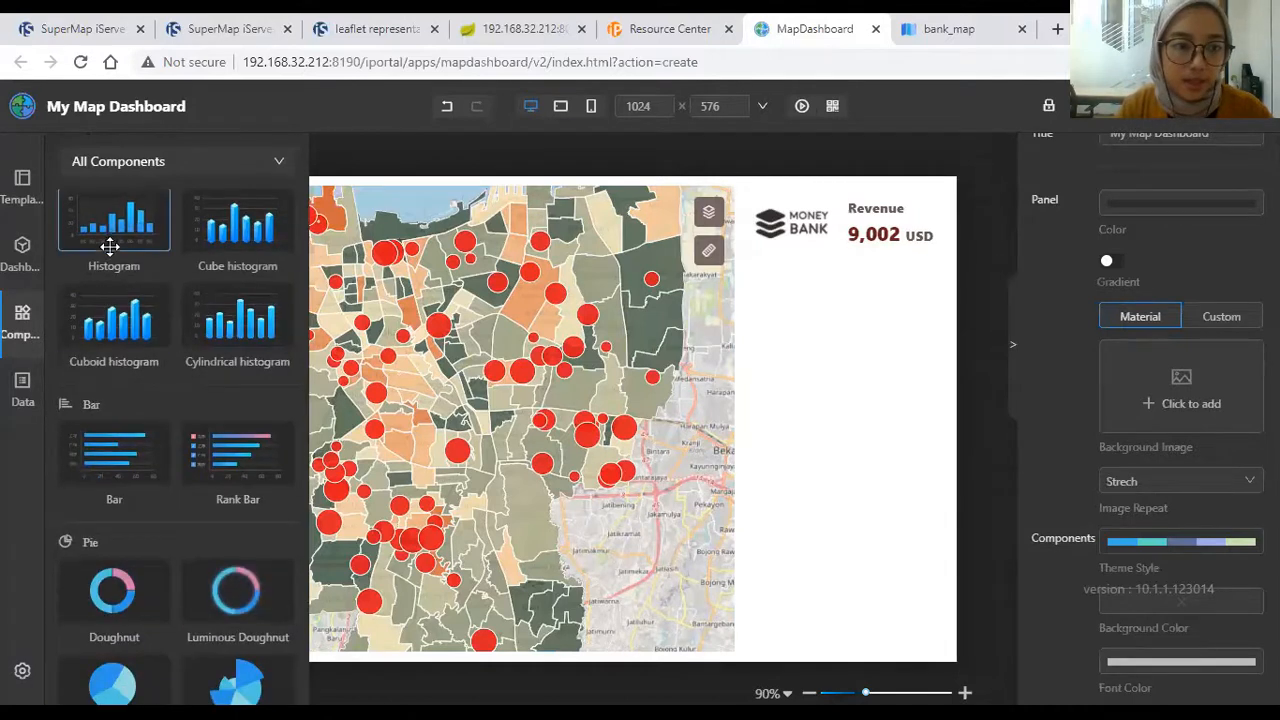
left_click_drag(819, 336, 843, 369)
left_click_drag(468, 176, 742, 268)
left_click_drag(849, 446, 853, 408)
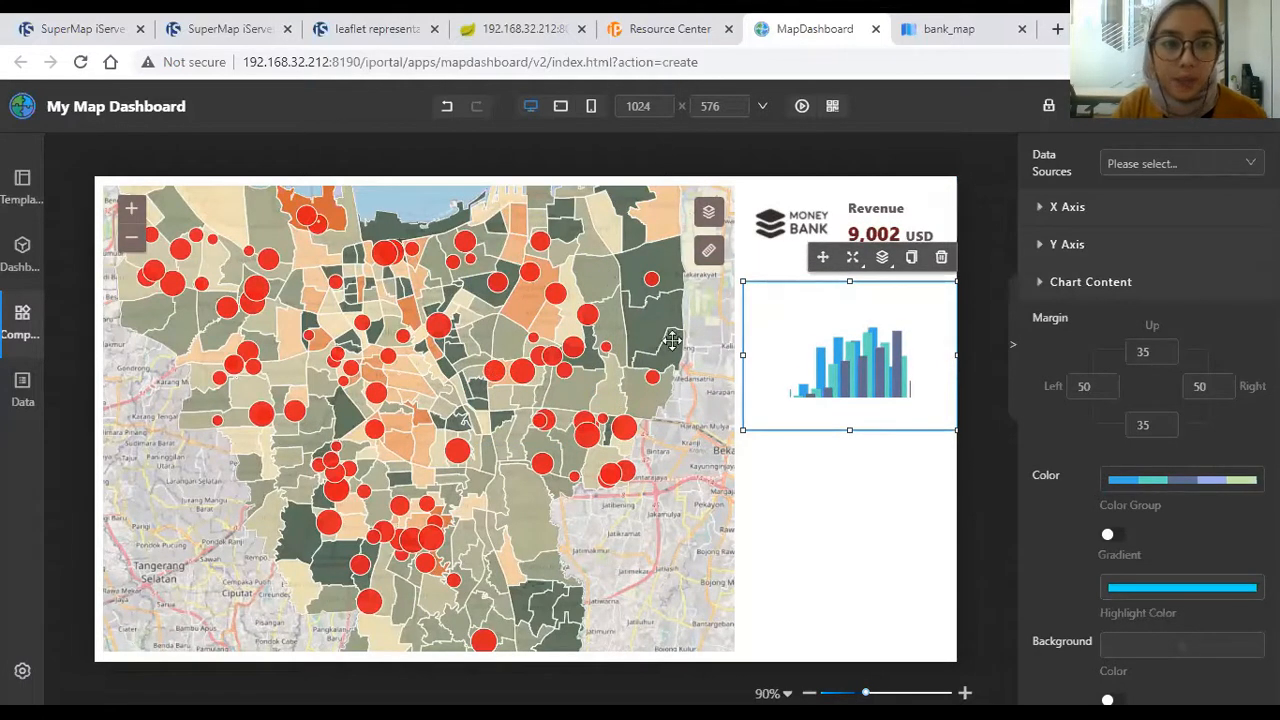
mouse_move(830, 352)
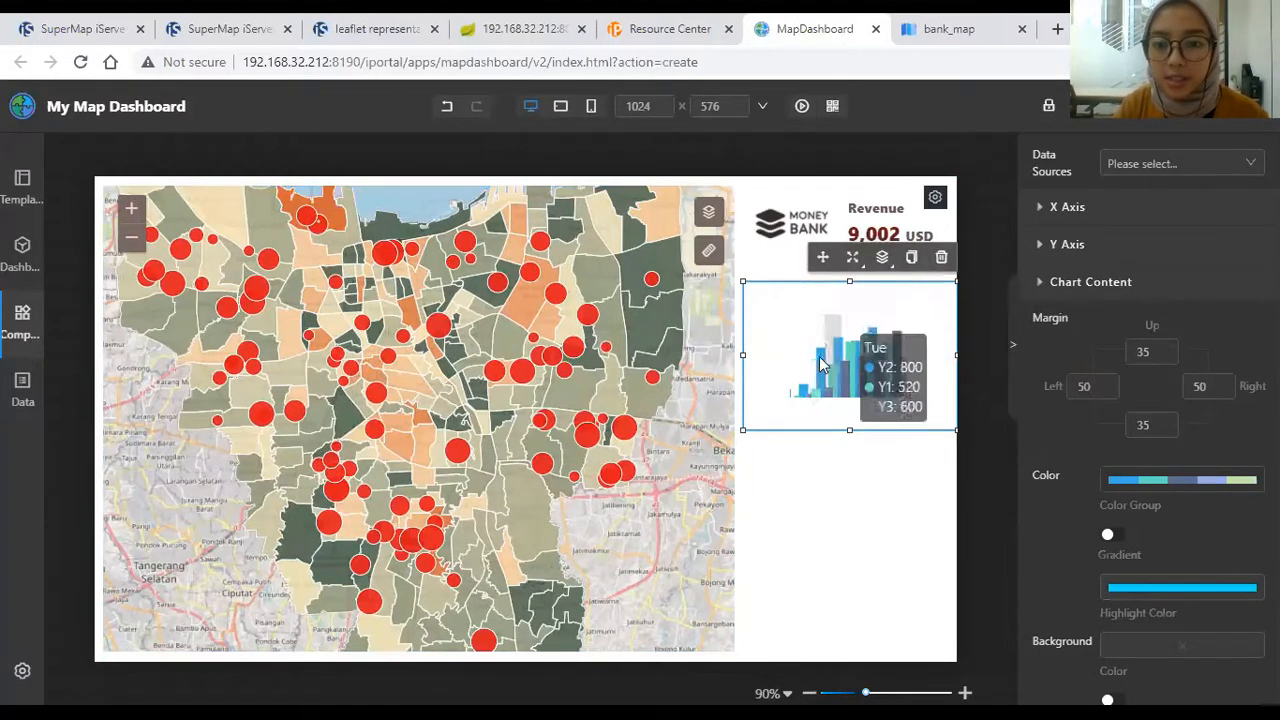
scroll(1215, 210, "up", 1)
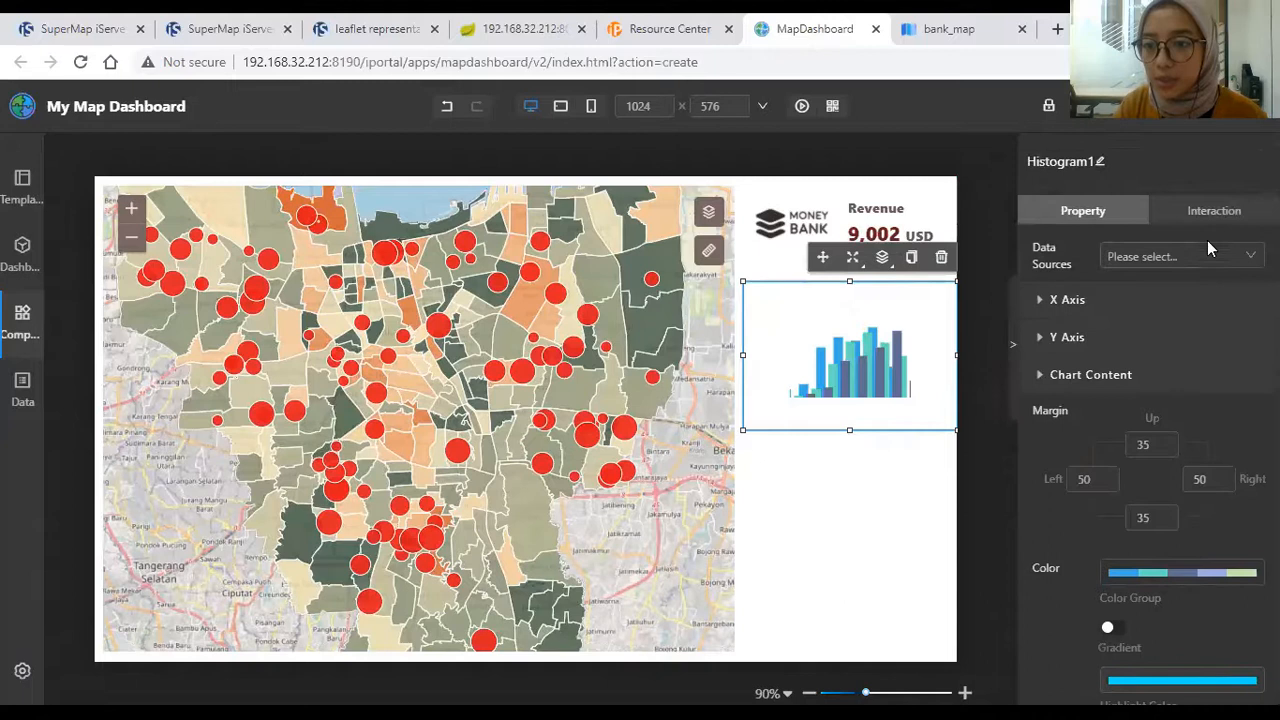
Step: Switch the histogram's data source to the bank_perform dataset from My Data
left_click(1207, 262)
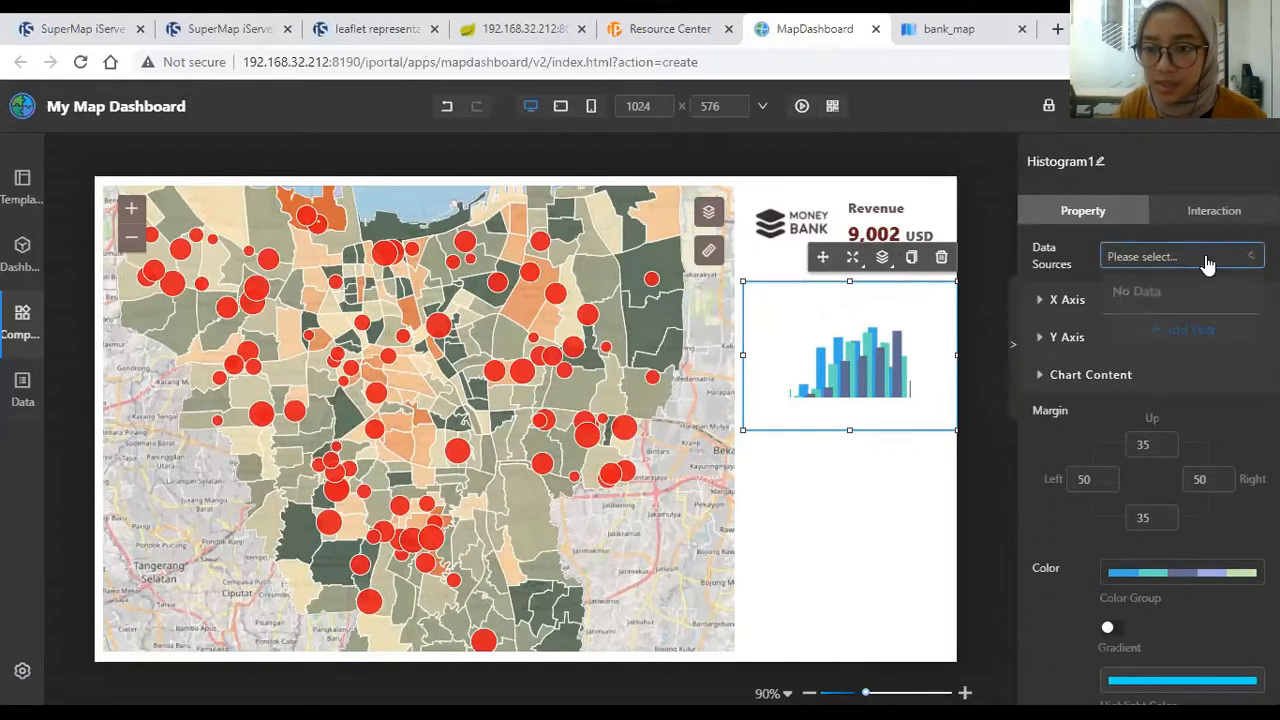
left_click(1189, 332)
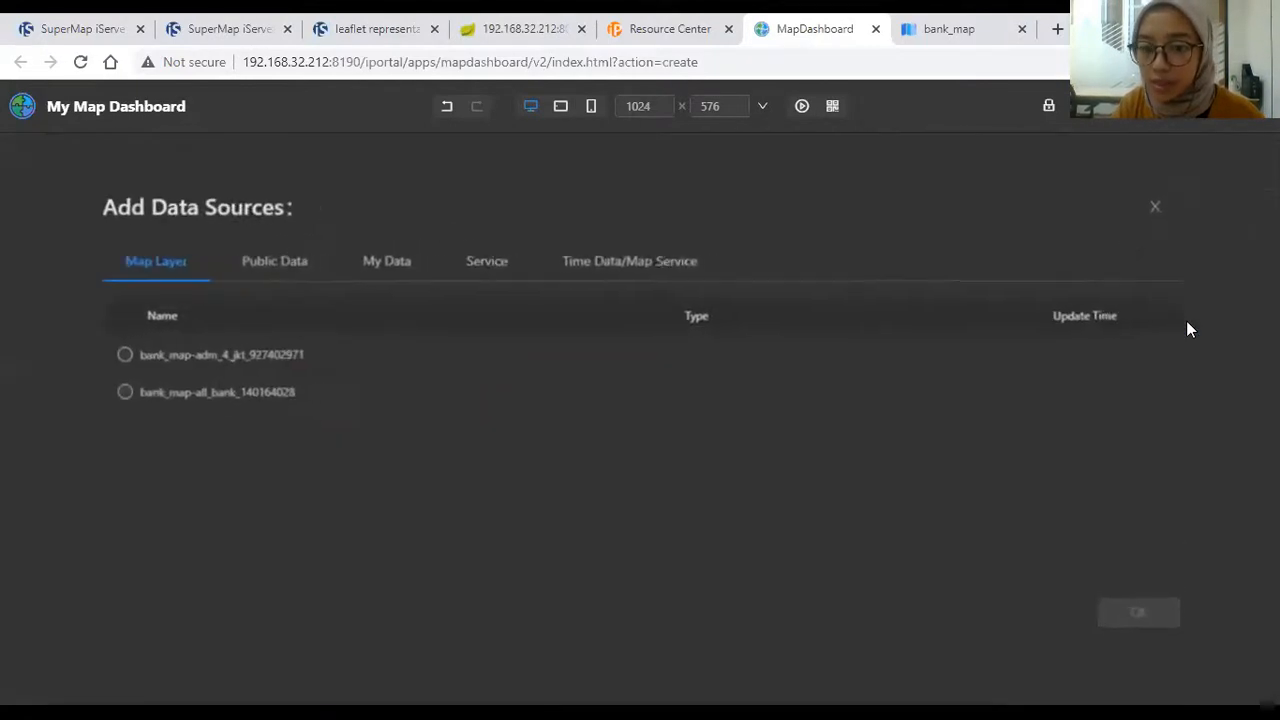
left_click(305, 262)
left_click(407, 268)
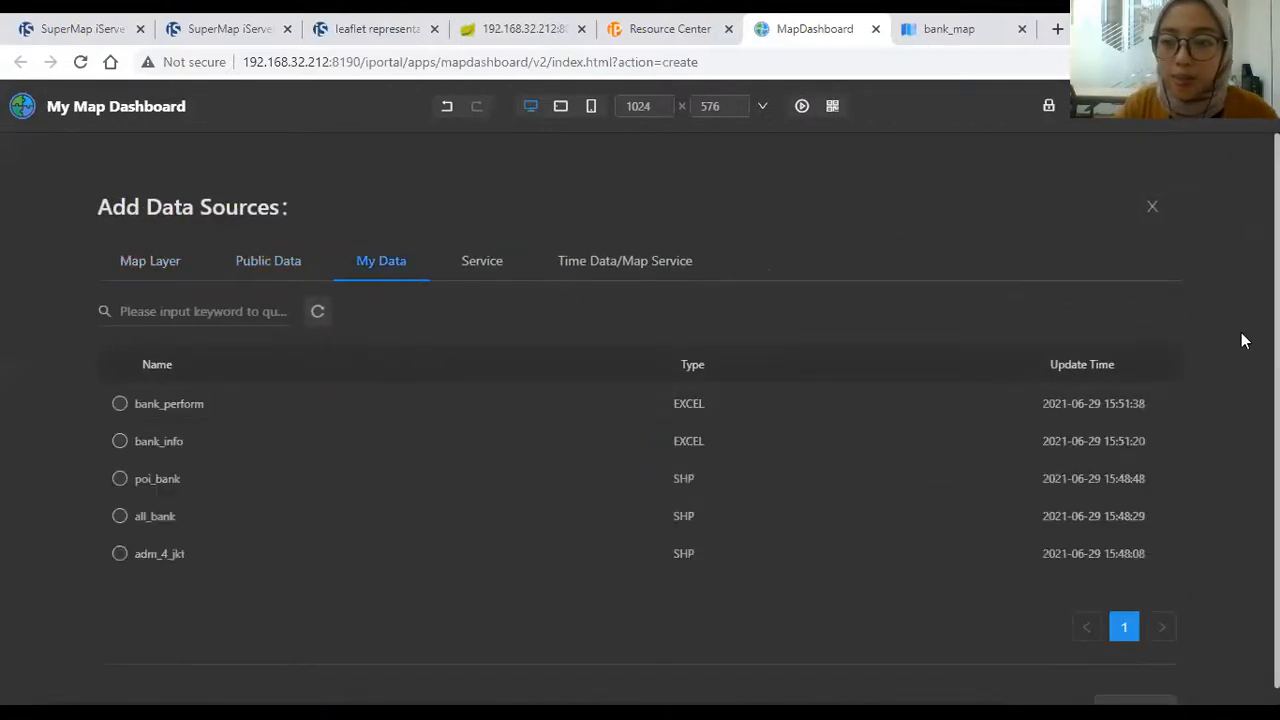
left_click(119, 406)
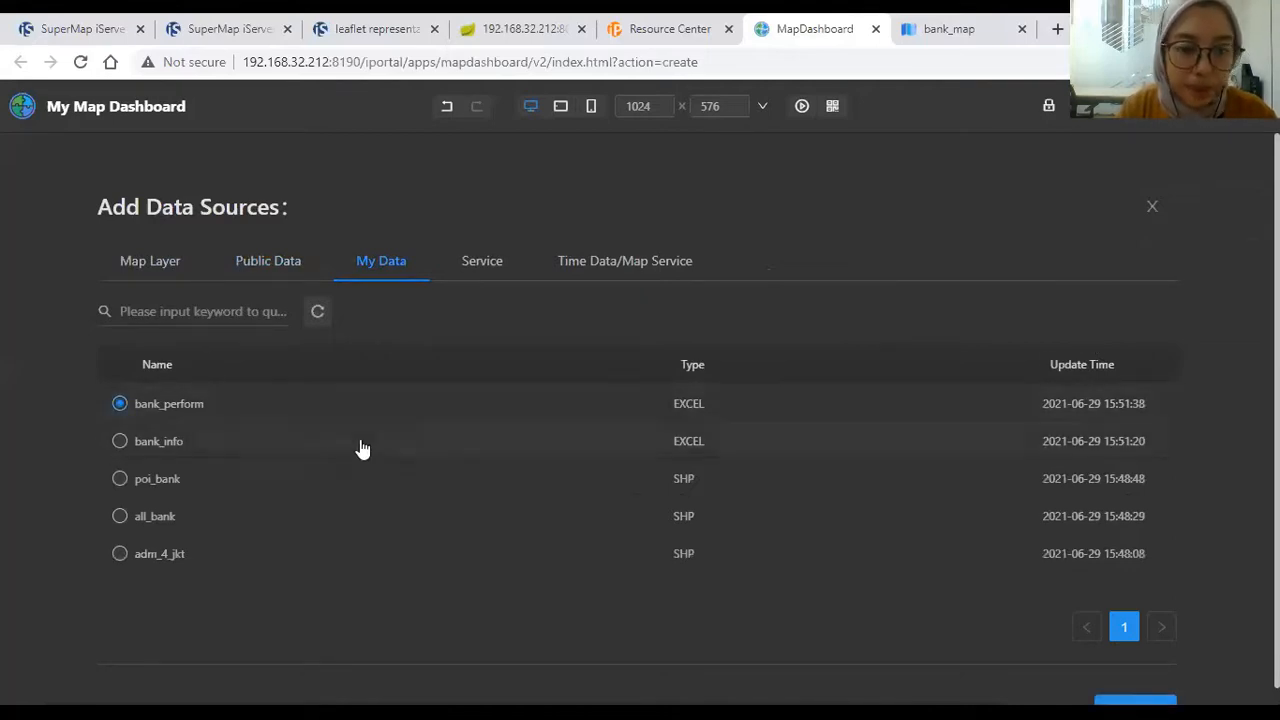
scroll(1188, 668, "down", 1)
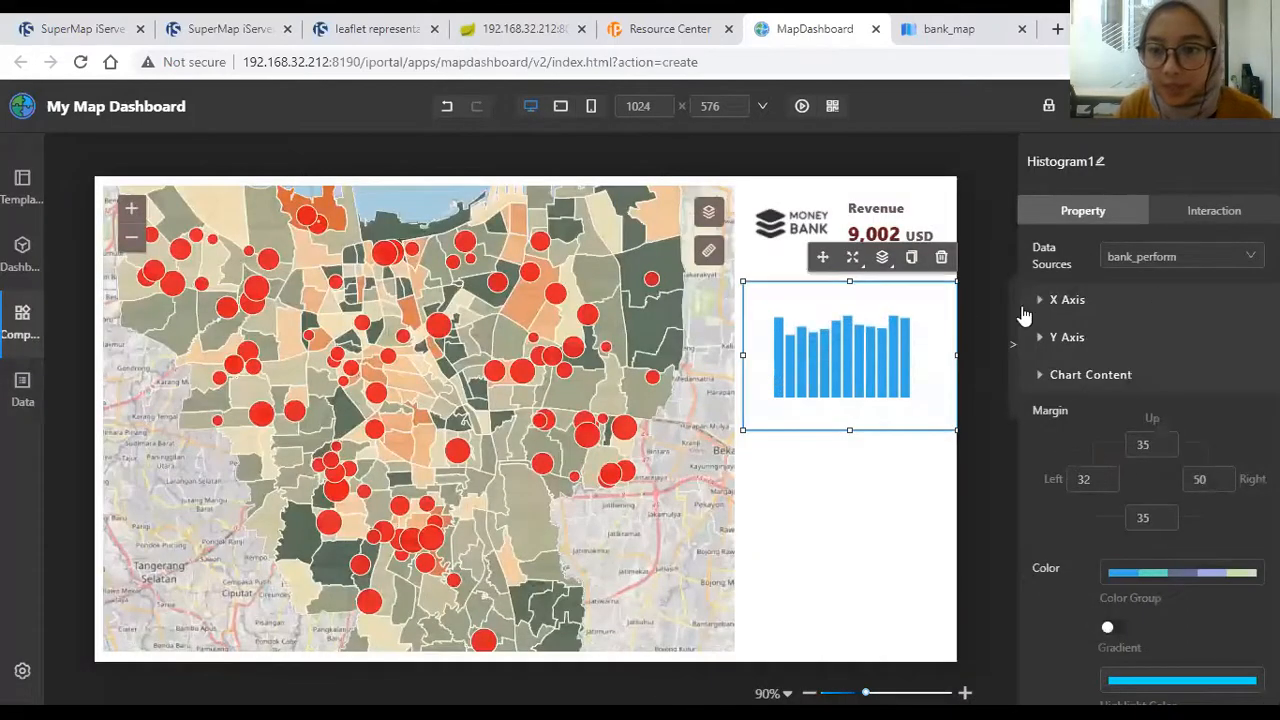
Step: Make the histogram's x-axis labels dark grey
left_click(1068, 303)
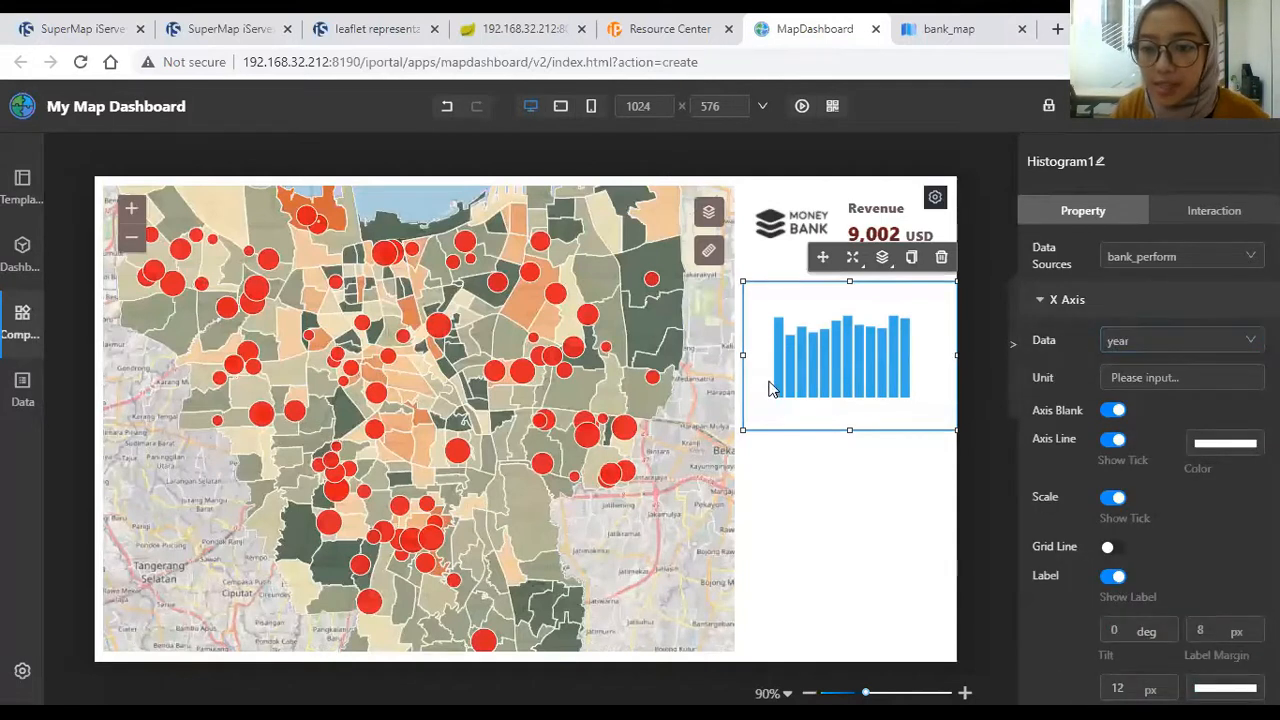
scroll(1060, 500, "down", 4)
left_click(1089, 437)
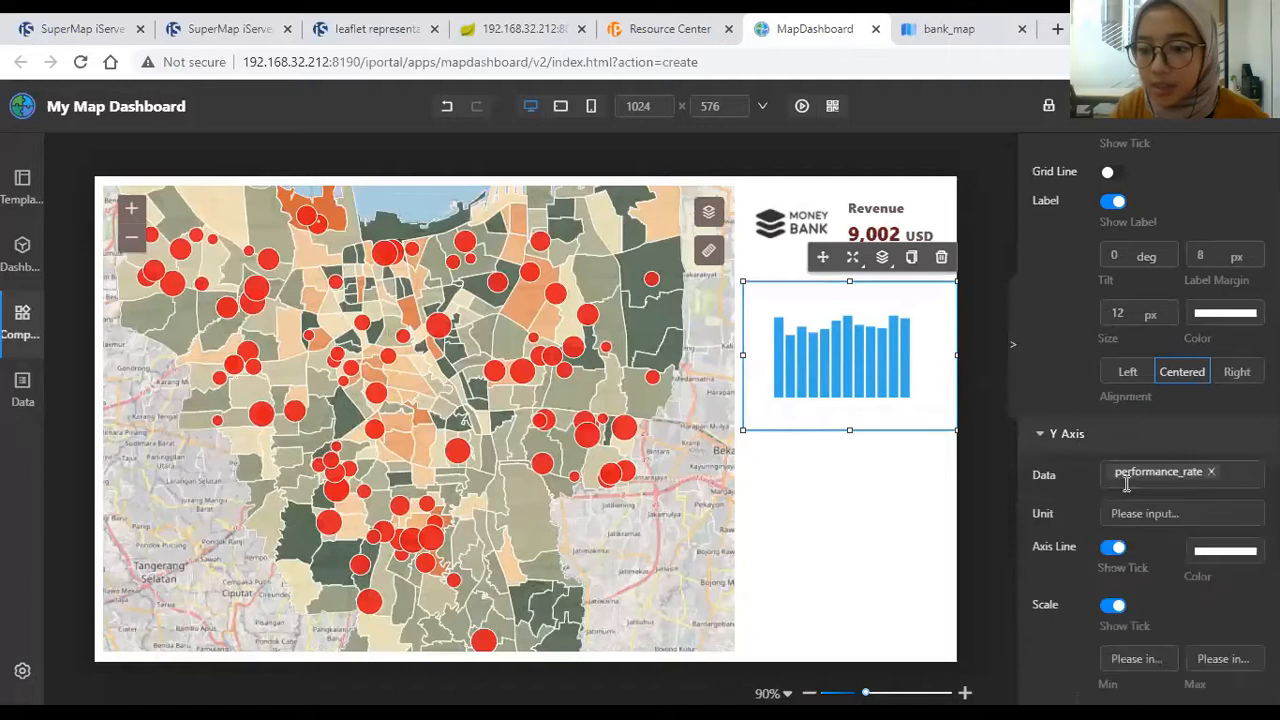
scroll(1072, 309, "up", 5)
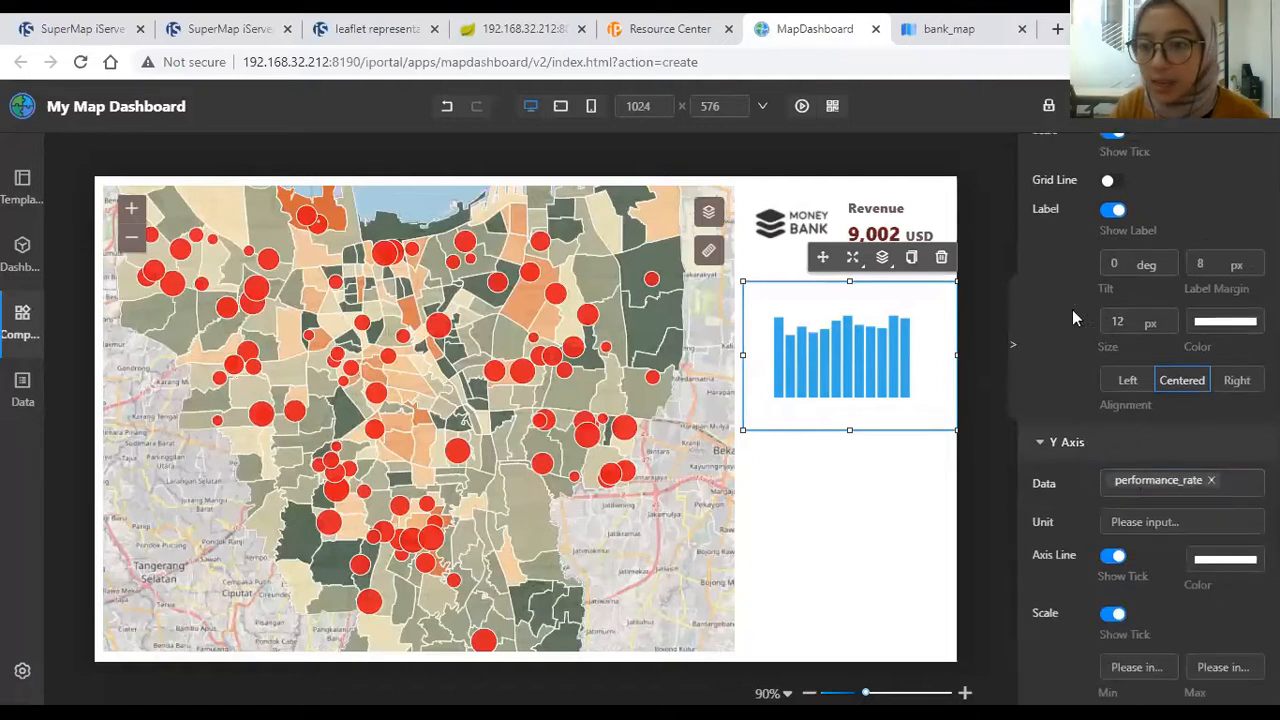
scroll(1220, 463, "down", 2)
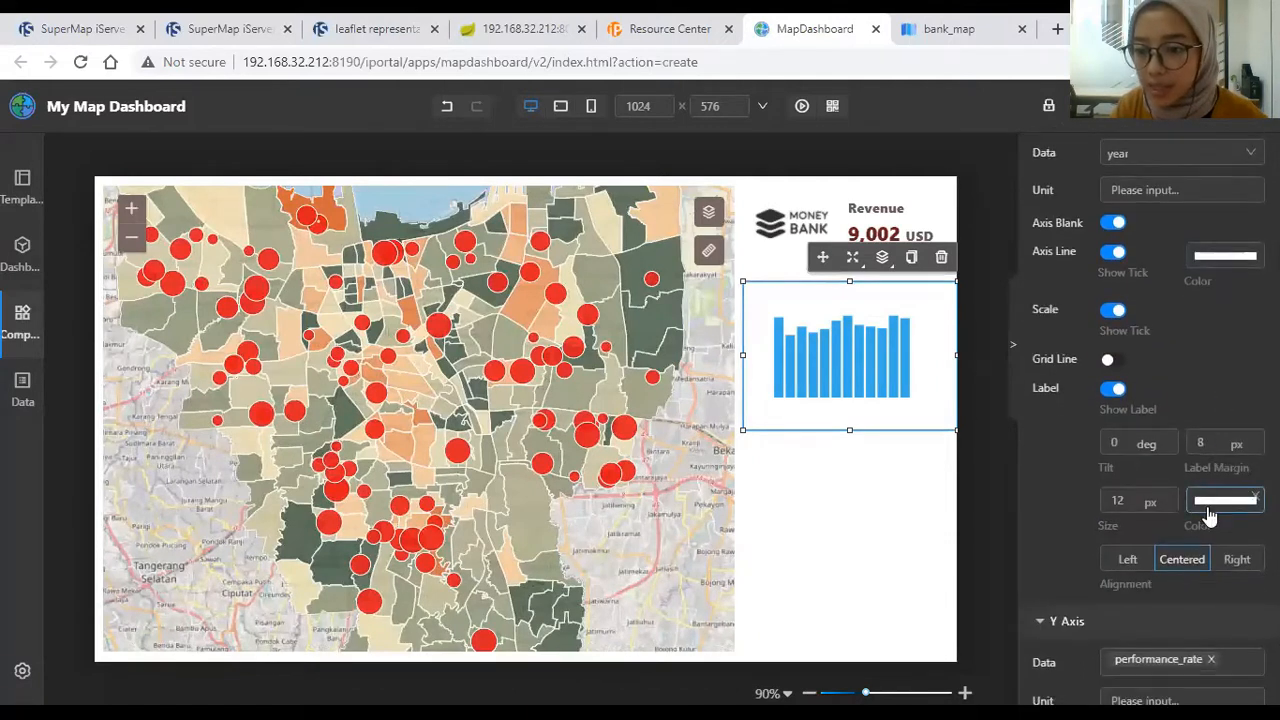
left_click(1225, 500)
left_click(1131, 364)
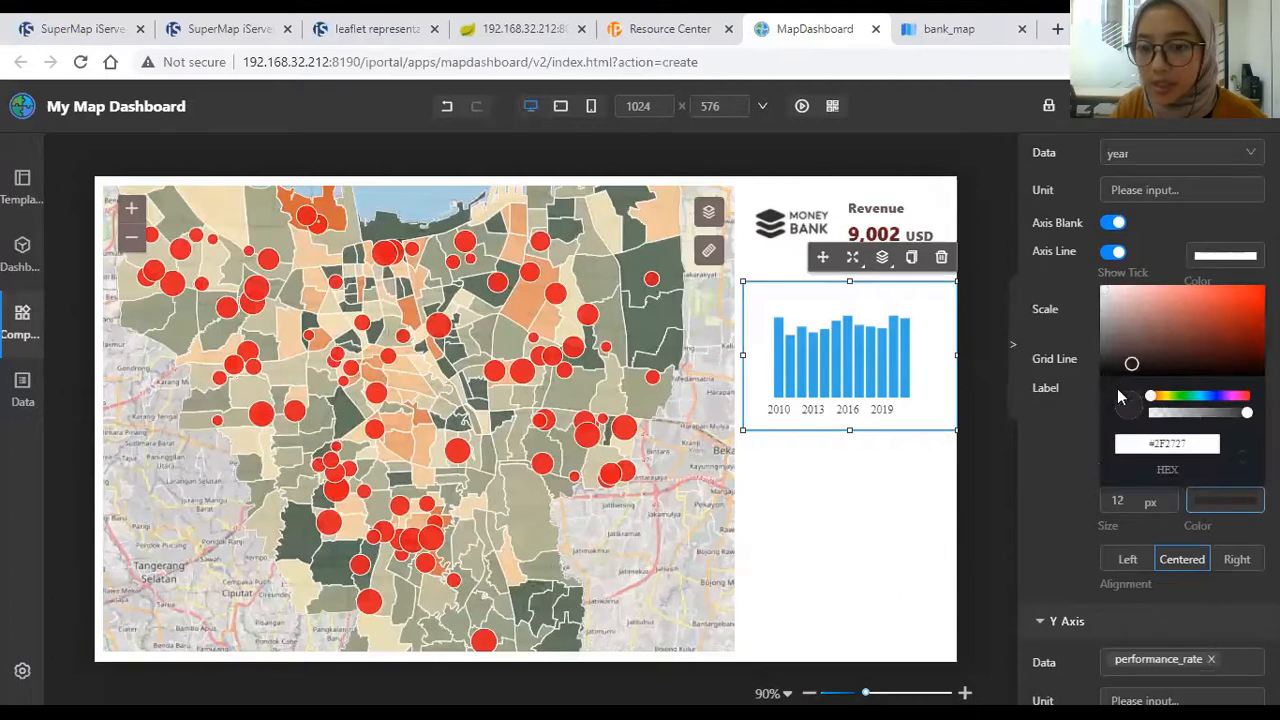
left_click(1144, 364)
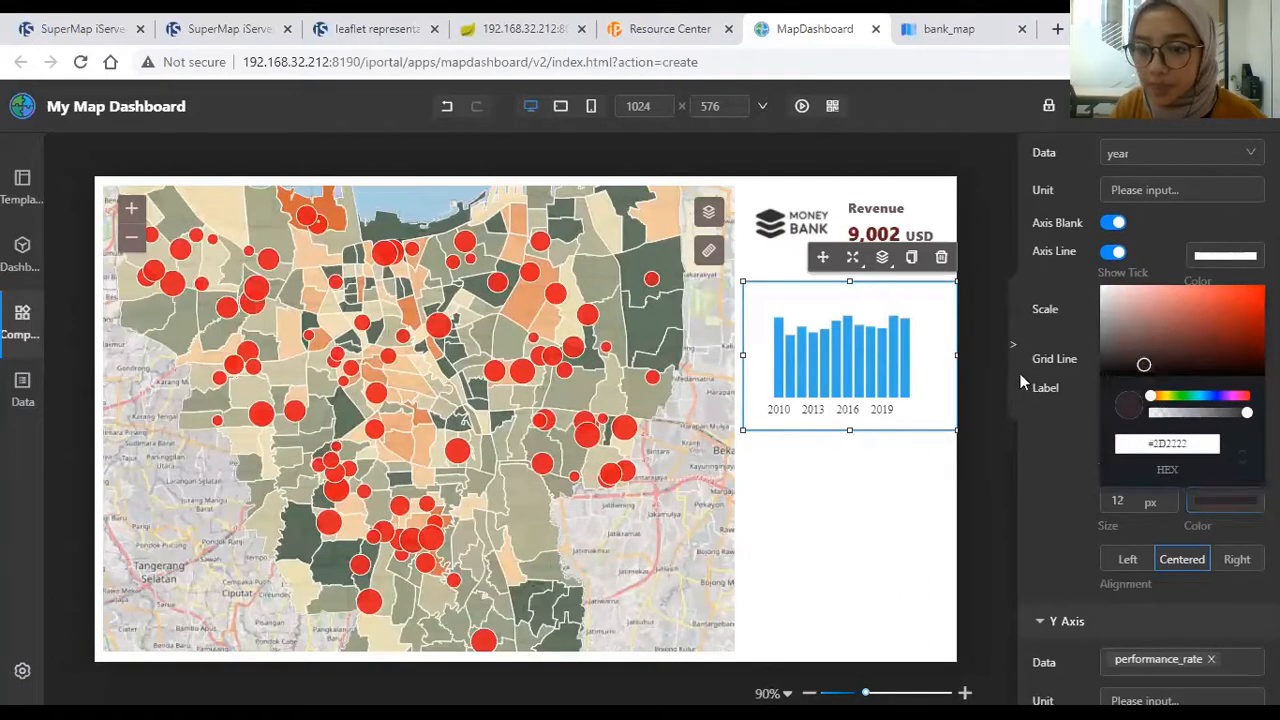
left_click(1064, 433)
Step: Make the y-axis labels a near-black grey
scroll(1091, 415, "down", 3)
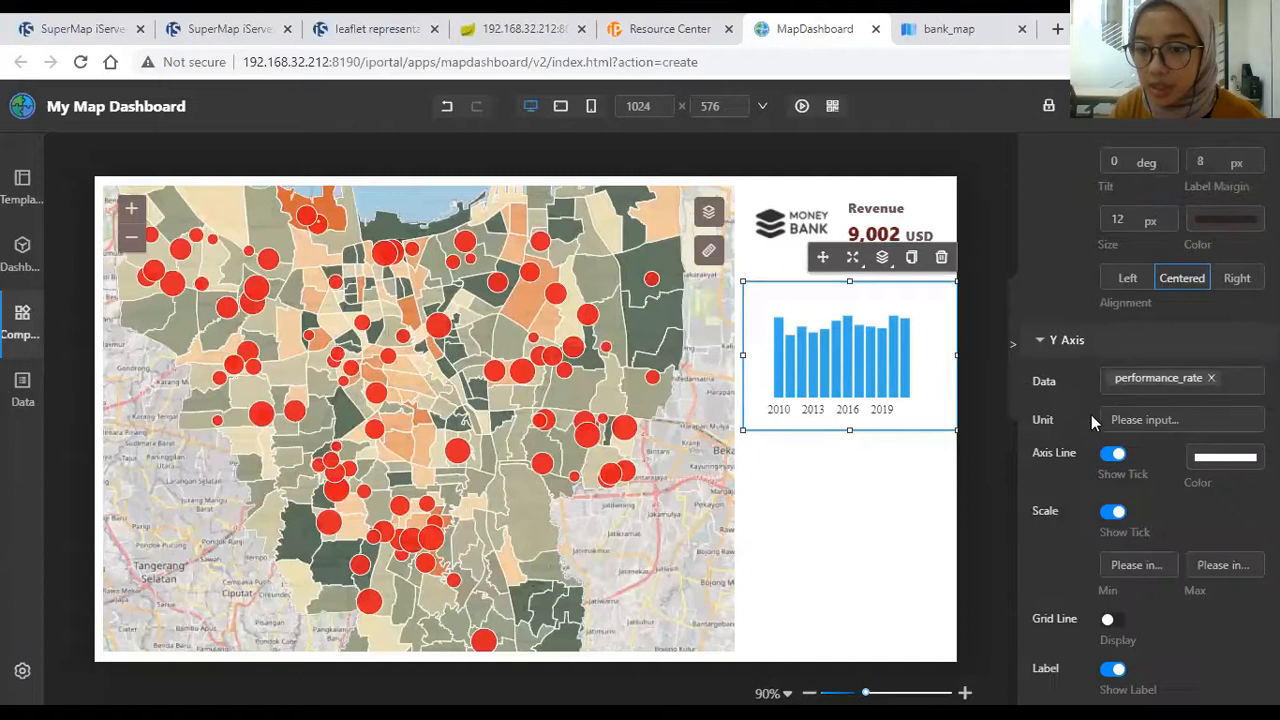
scroll(1160, 425, "down", 2)
scroll(1181, 488, "down", 2)
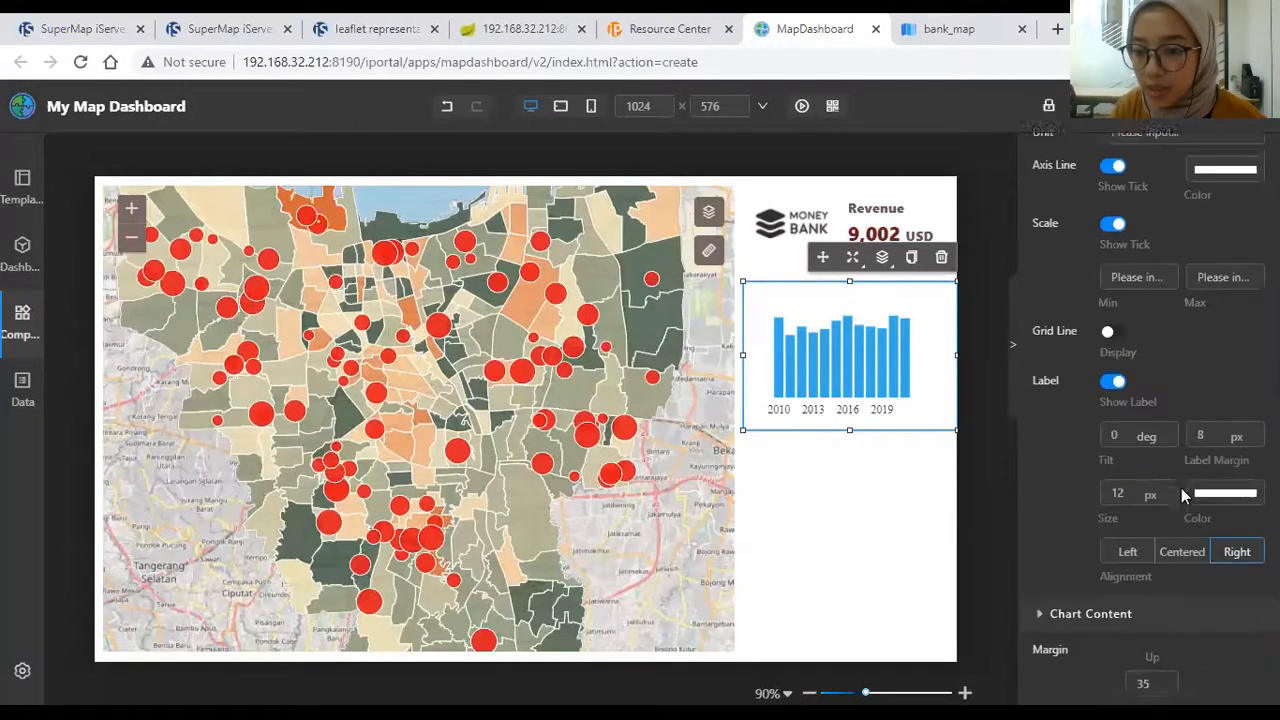
left_click(1225, 405)
left_click(1220, 298)
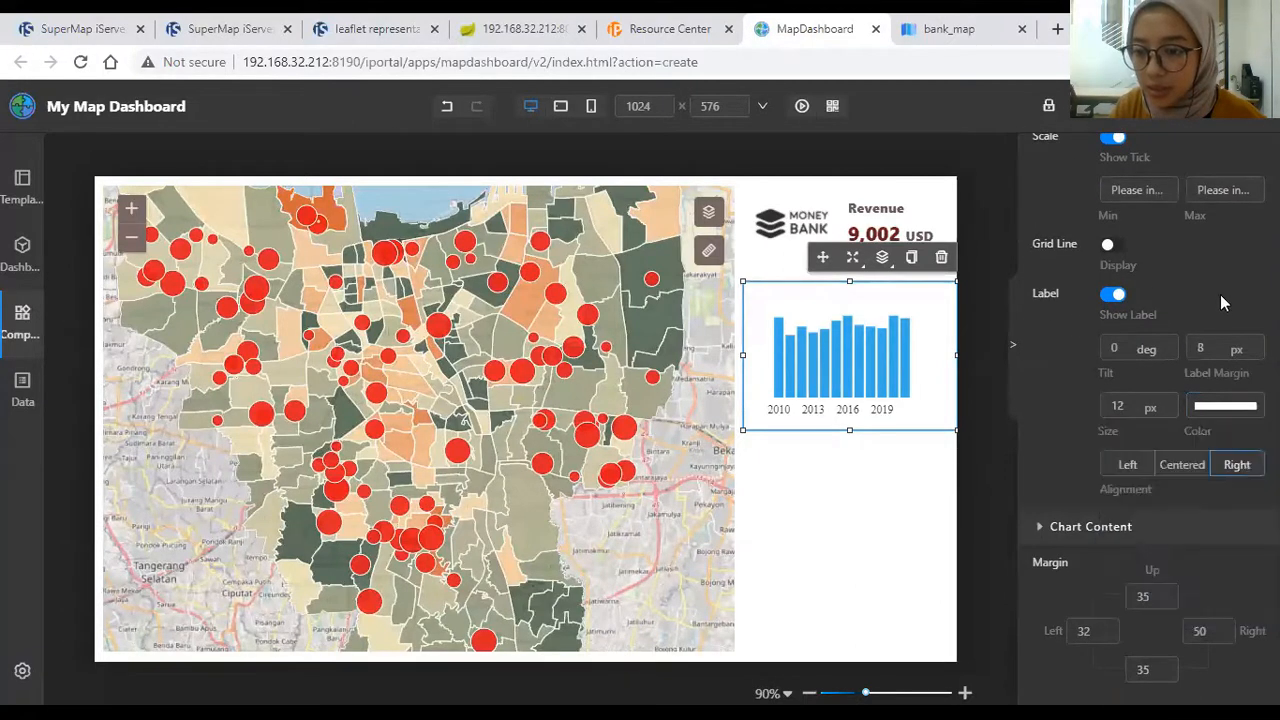
left_click(1226, 405)
left_click(1134, 475)
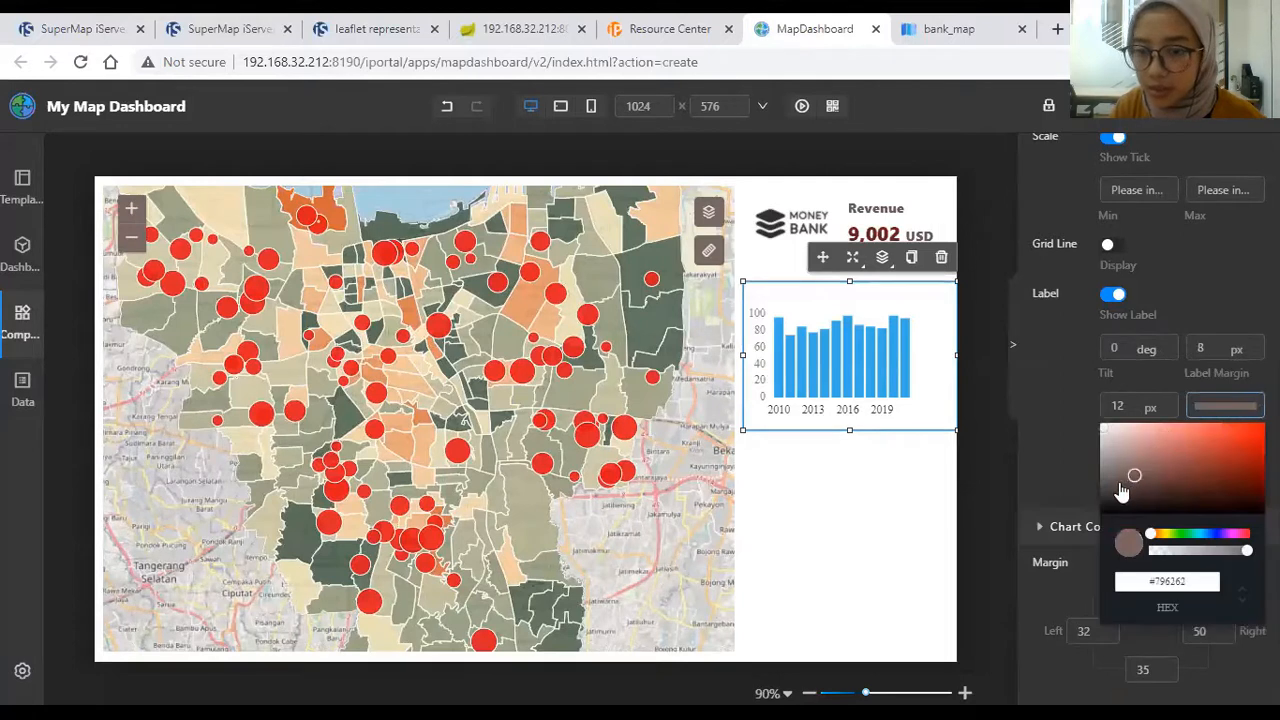
left_click(1122, 496)
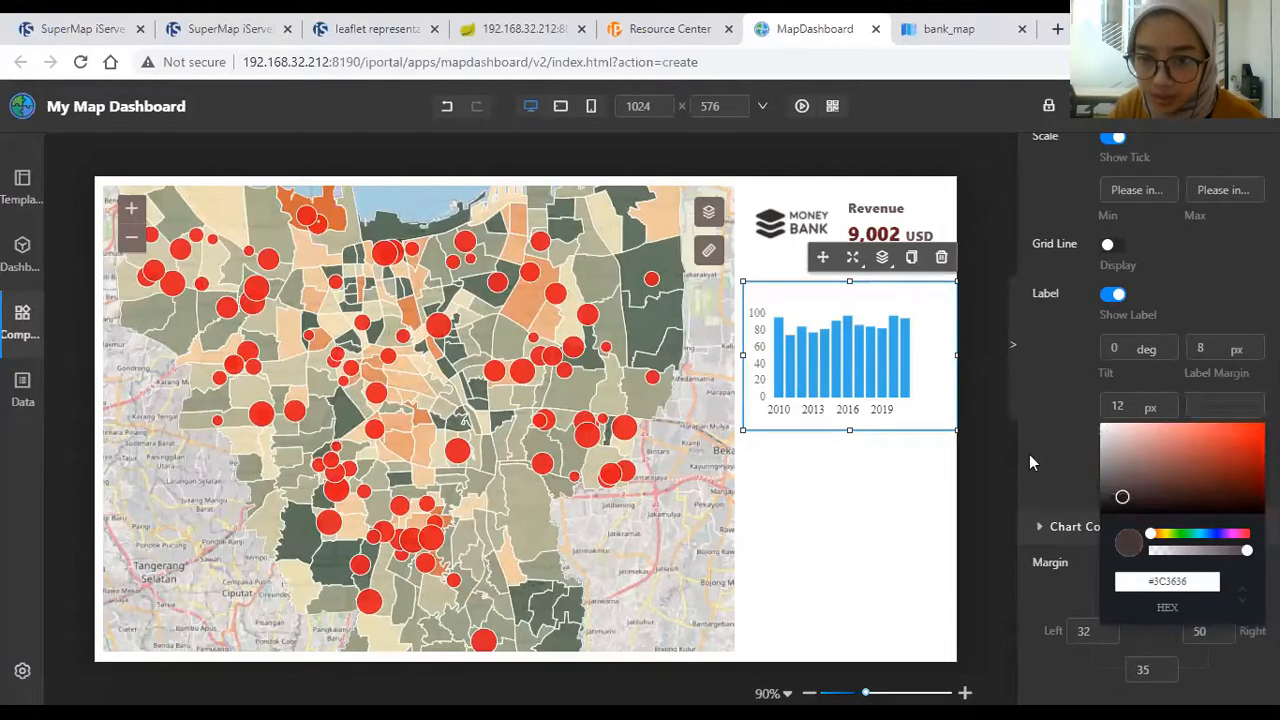
left_click(1059, 461)
Step: Set the chart's right margin to 20 and adjust the left margin
scroll(1078, 452, "down", 3)
left_click(1218, 352)
left_click(1218, 349)
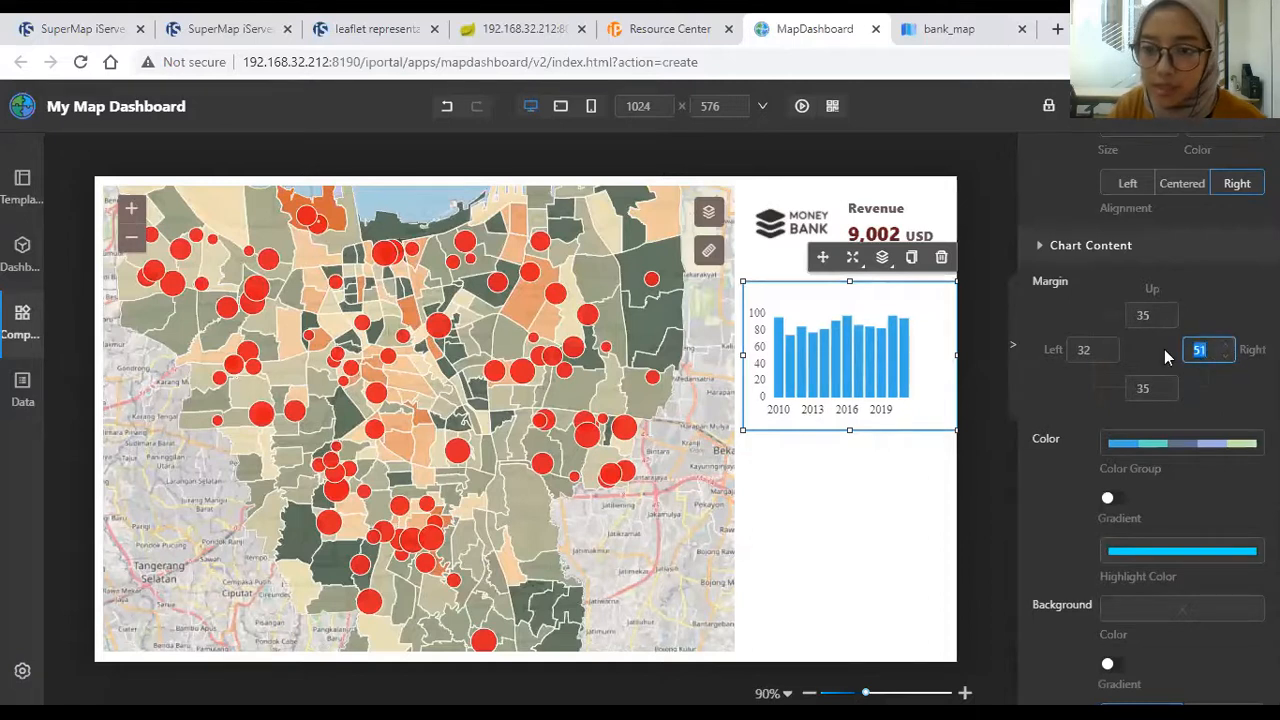
type("20")
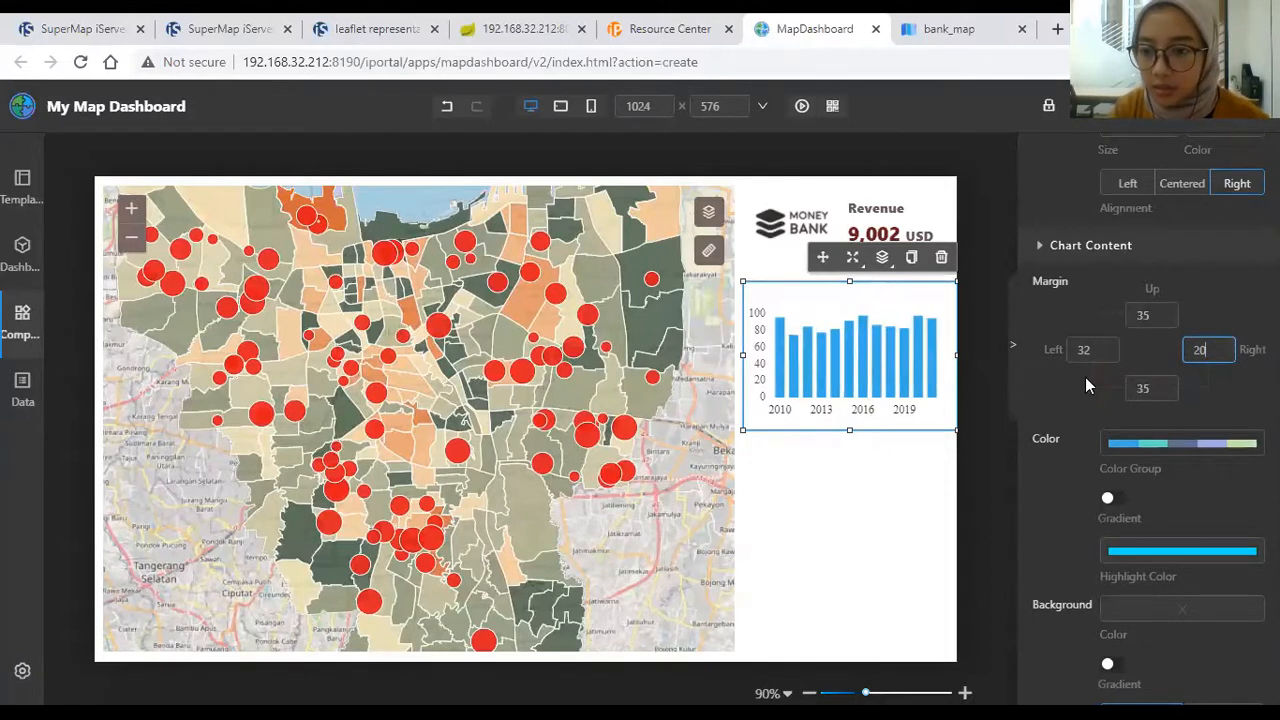
left_click(1088, 349)
type("20")
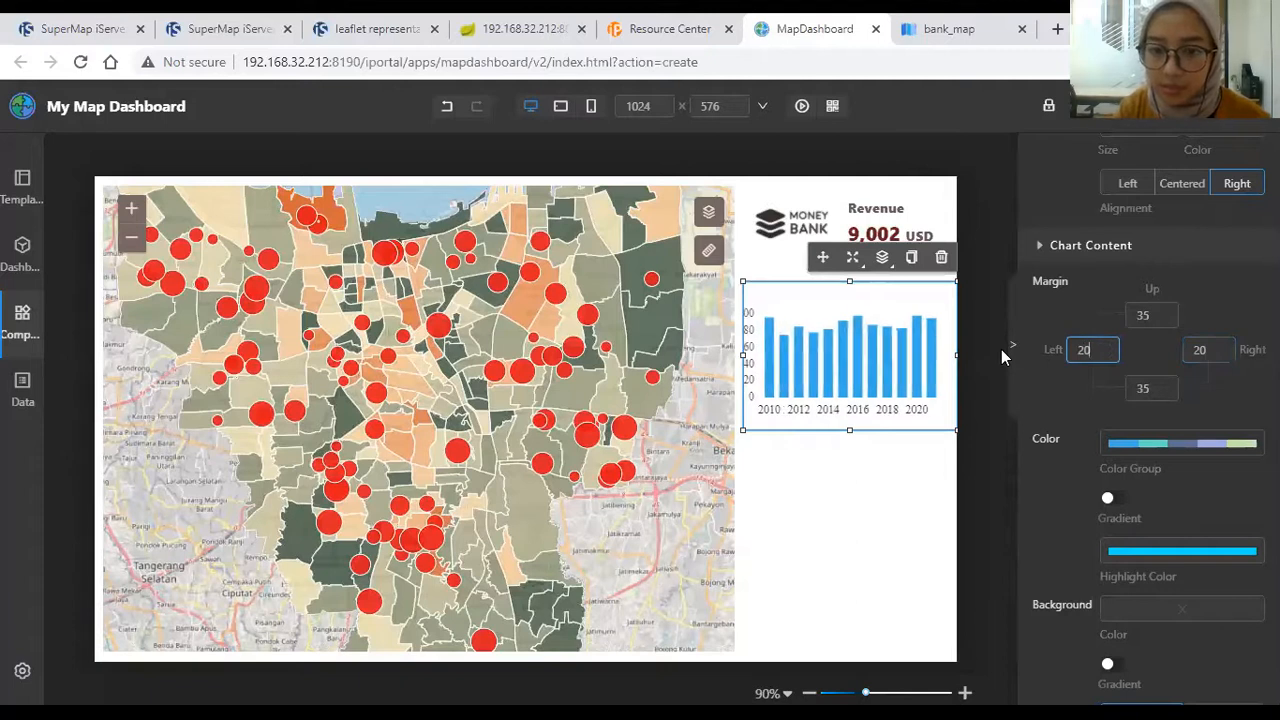
key("BackSpace")
key("BackSpace")
type("30")
key("BackSpace")
type("5")
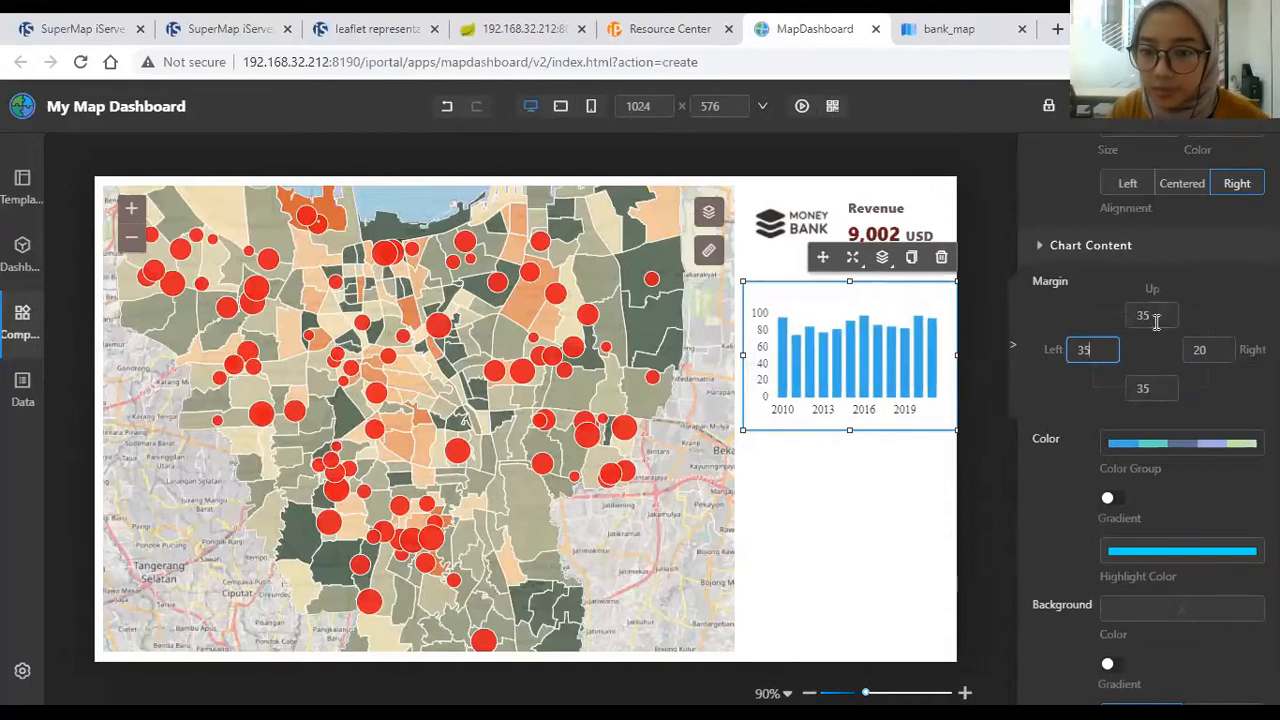
Step: Set the Y axis line colour to #6E5757
scroll(1181, 370, "down", 5)
scroll(1181, 370, "up", 3)
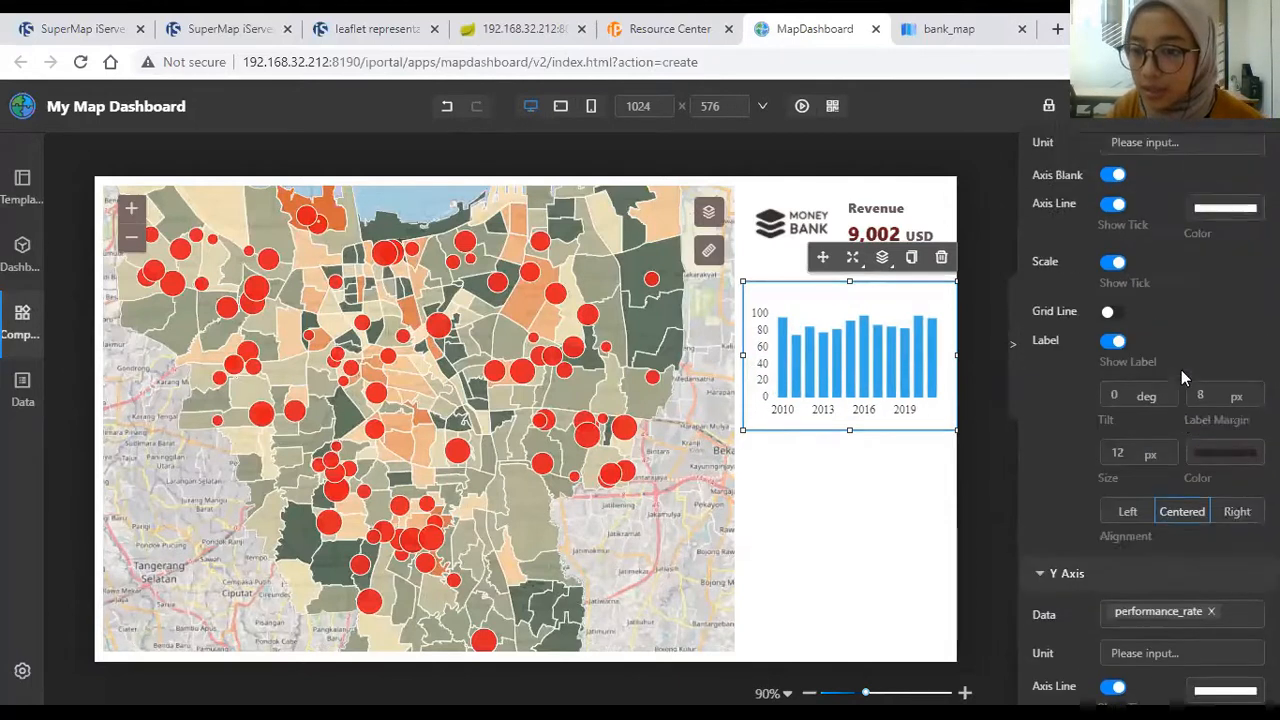
left_click(1222, 256)
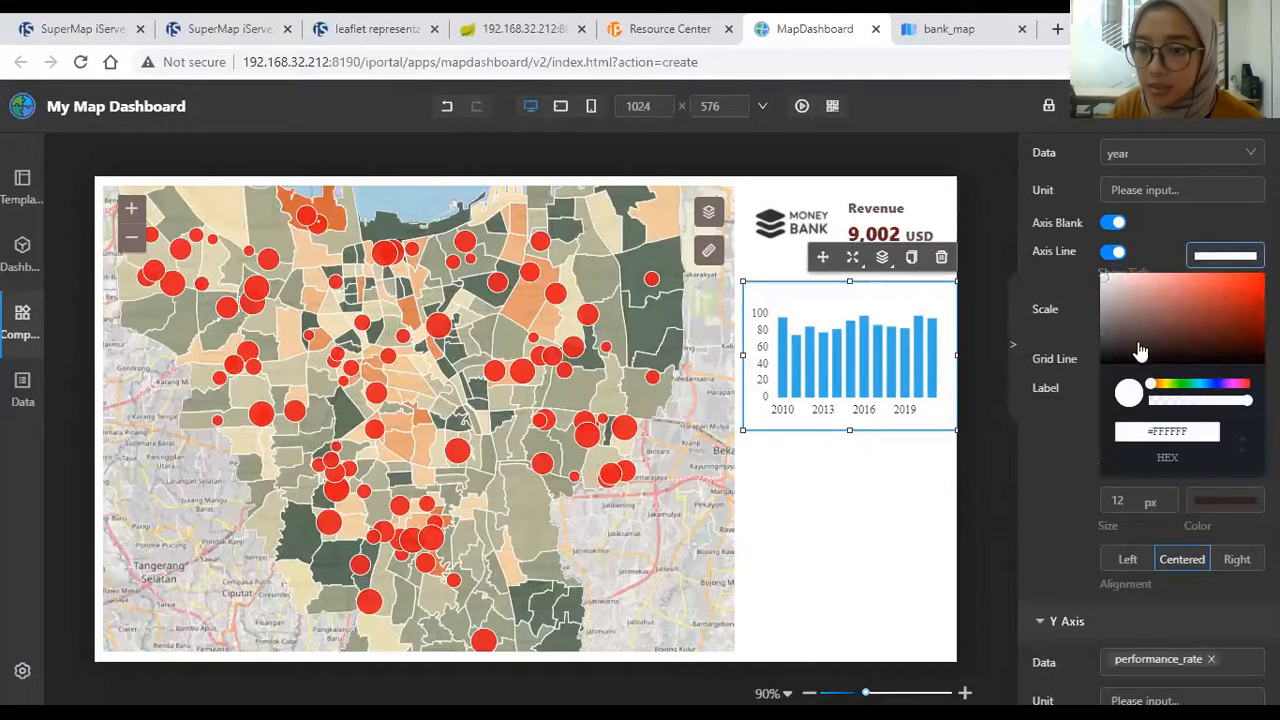
left_click(1074, 449)
scroll(1150, 420, "down", 4)
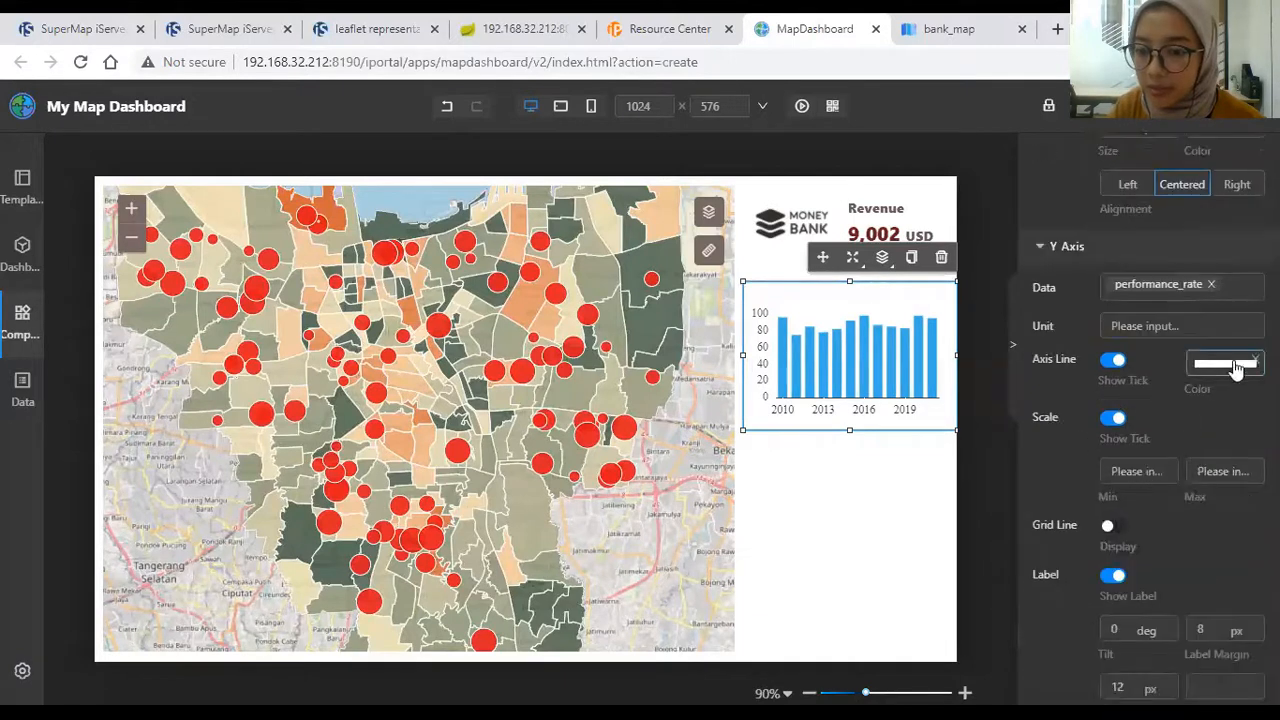
left_click(1226, 363)
left_click(1138, 437)
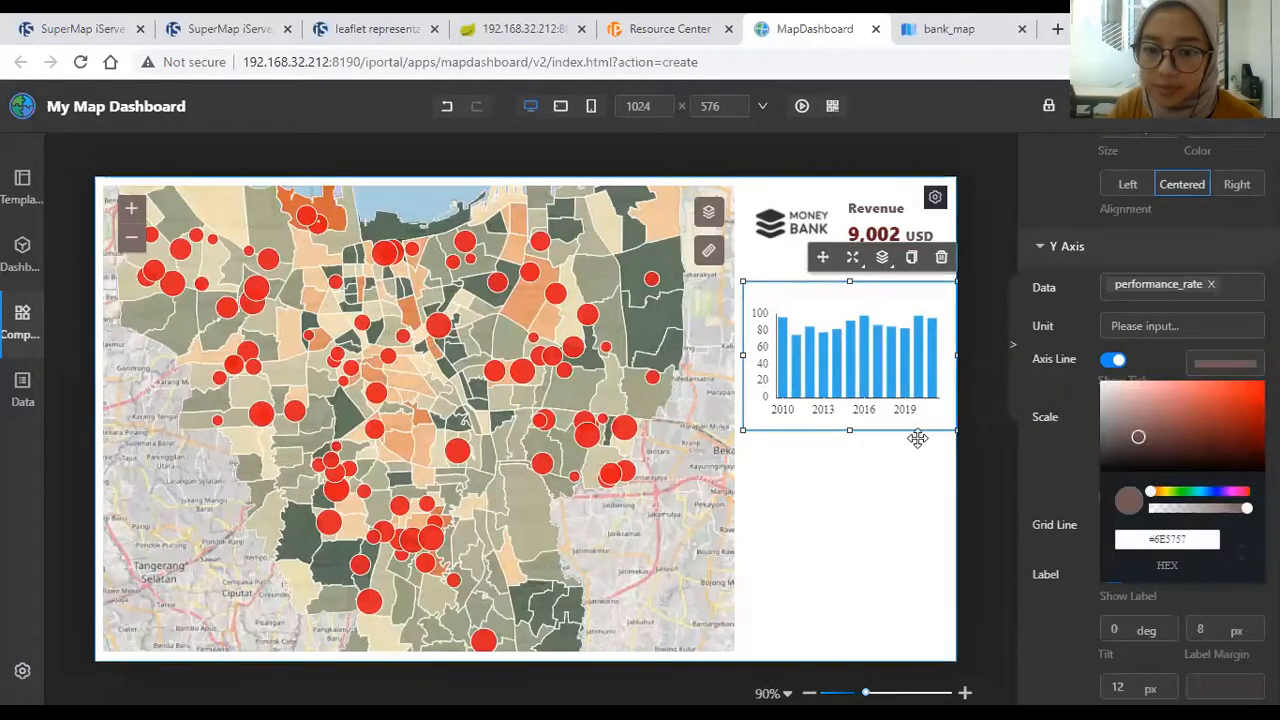
scroll(1158, 347, "up", 5)
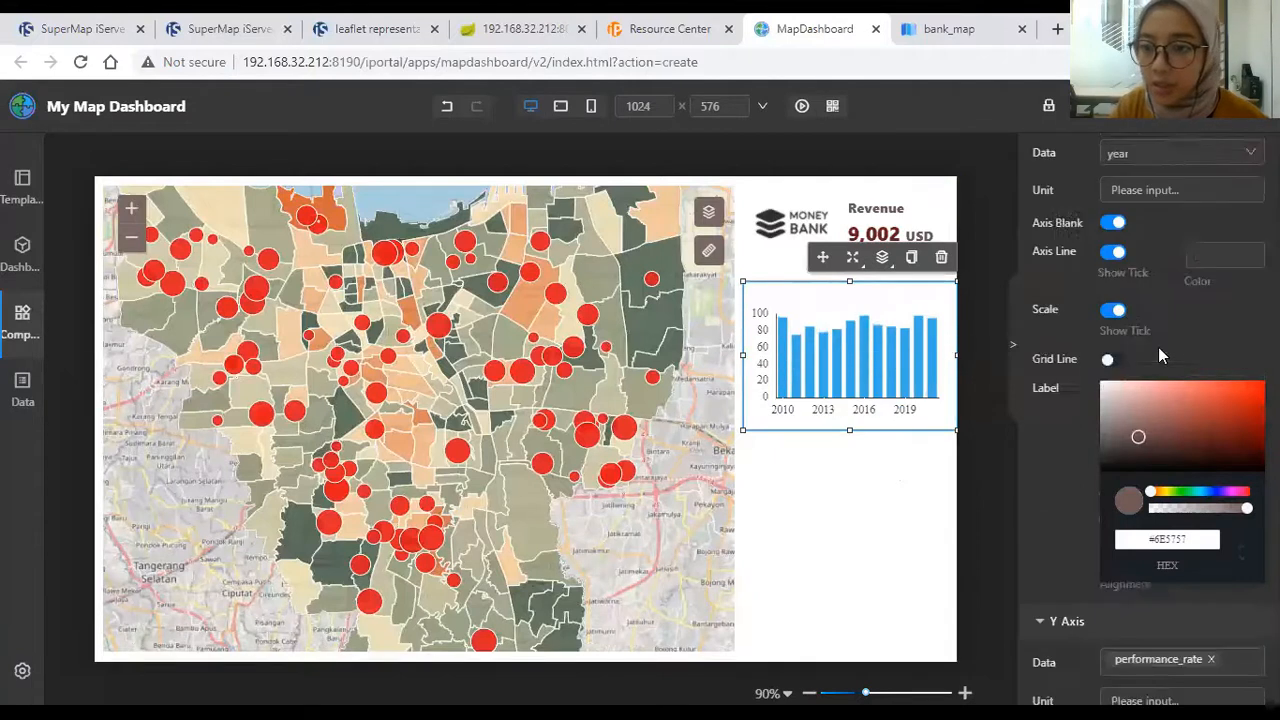
left_click(1036, 500)
Step: Recolour the bars with the orange palette and make the histogram slightly shorter
scroll(1074, 476, "down", 5)
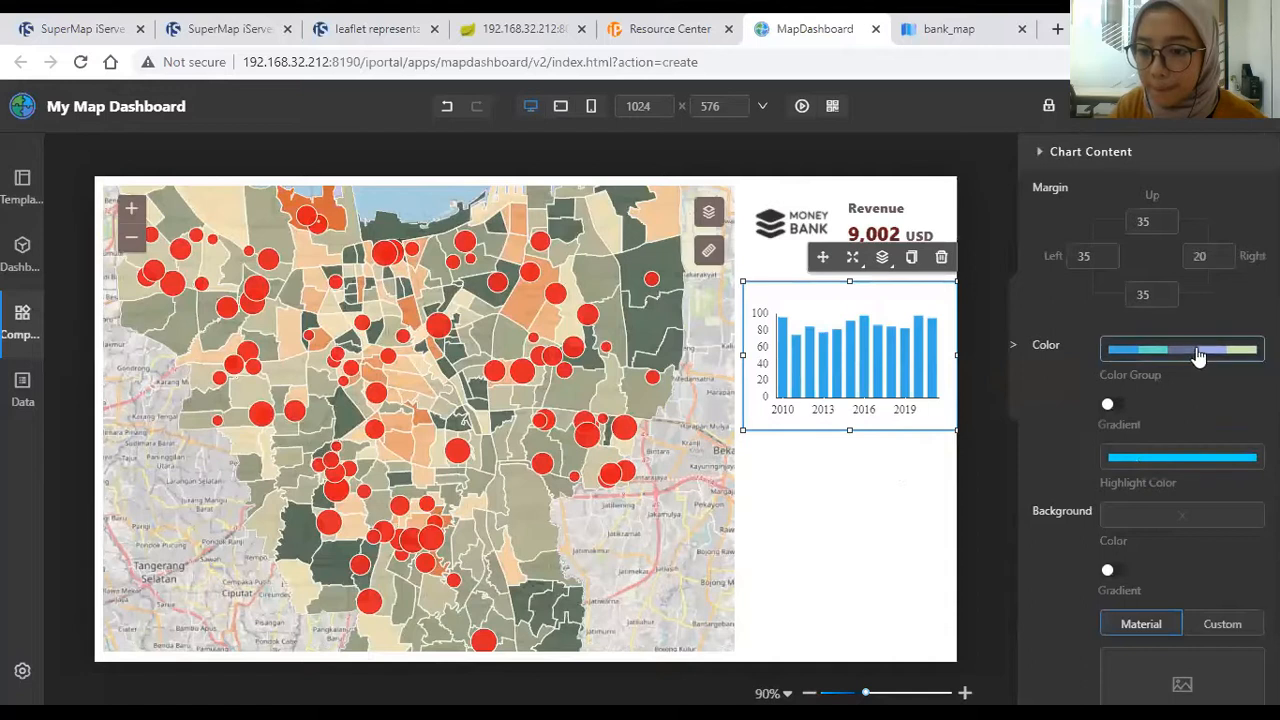
left_click(1184, 362)
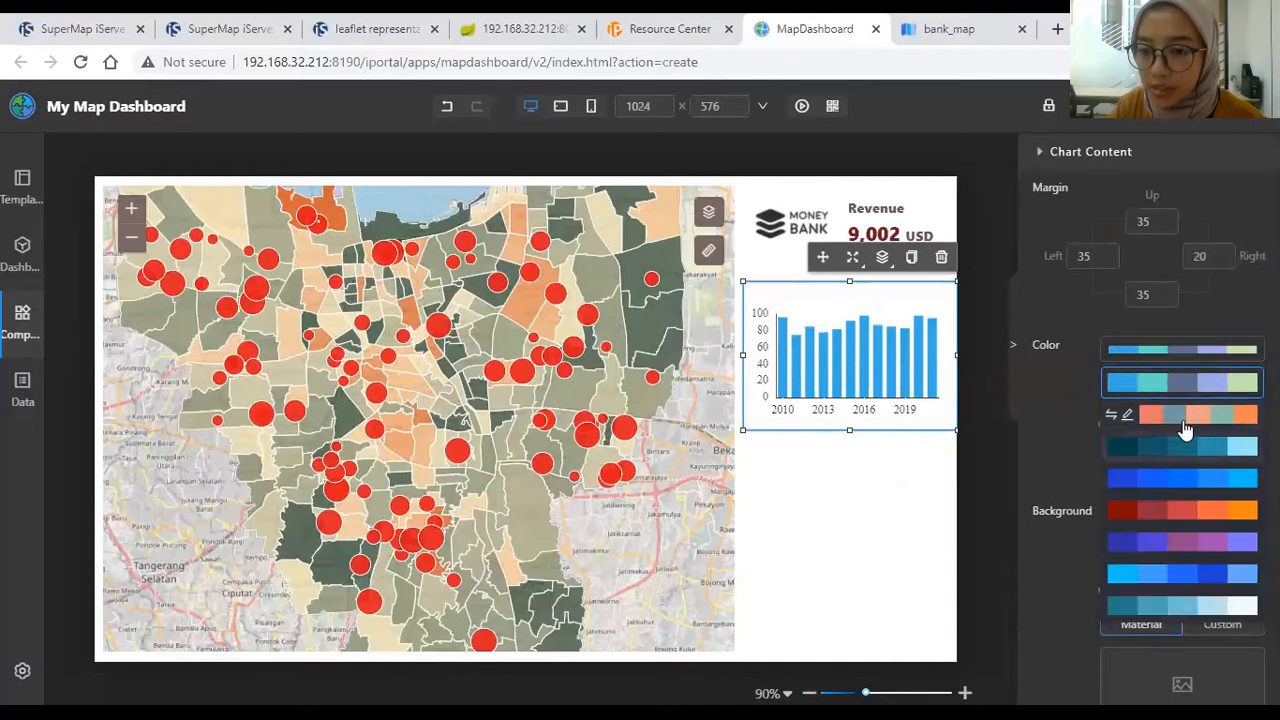
left_click(1177, 418)
left_click_drag(849, 430, 849, 422)
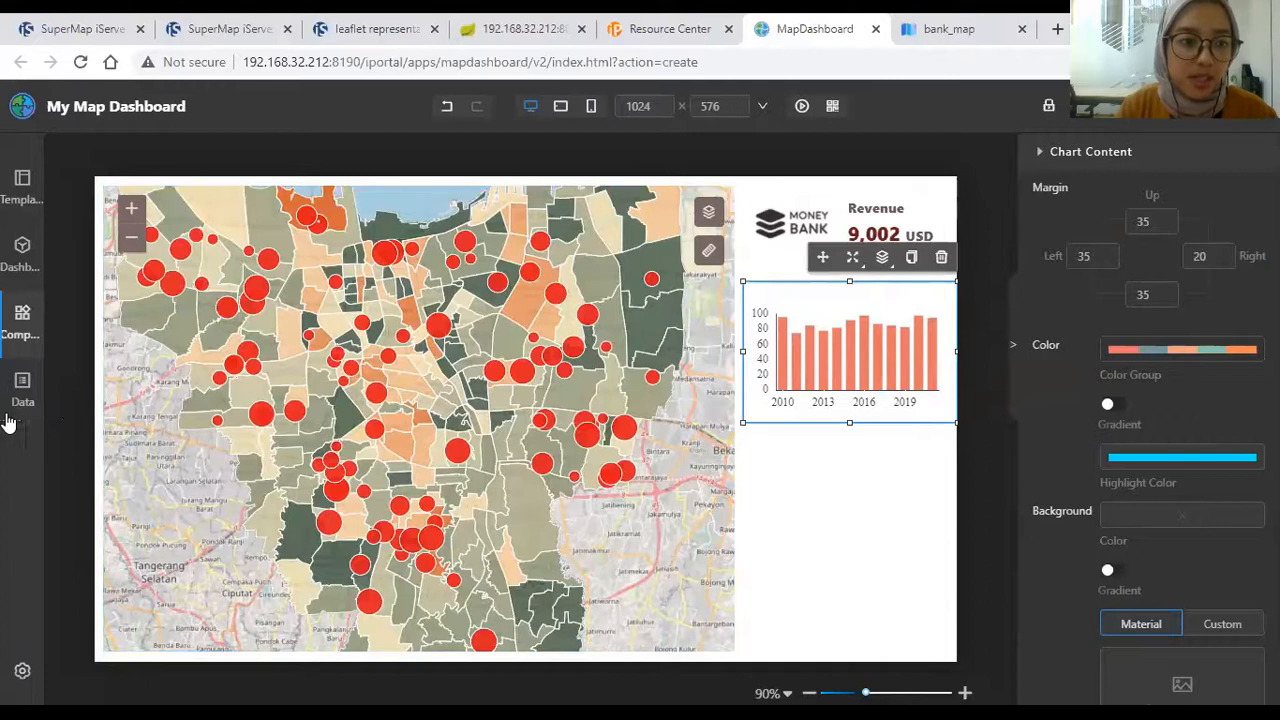
Step: Place a Text component from the Common category onto the dashboard
left_click(22, 318)
scroll(205, 500, "down", 6)
scroll(205, 505, "down", 3)
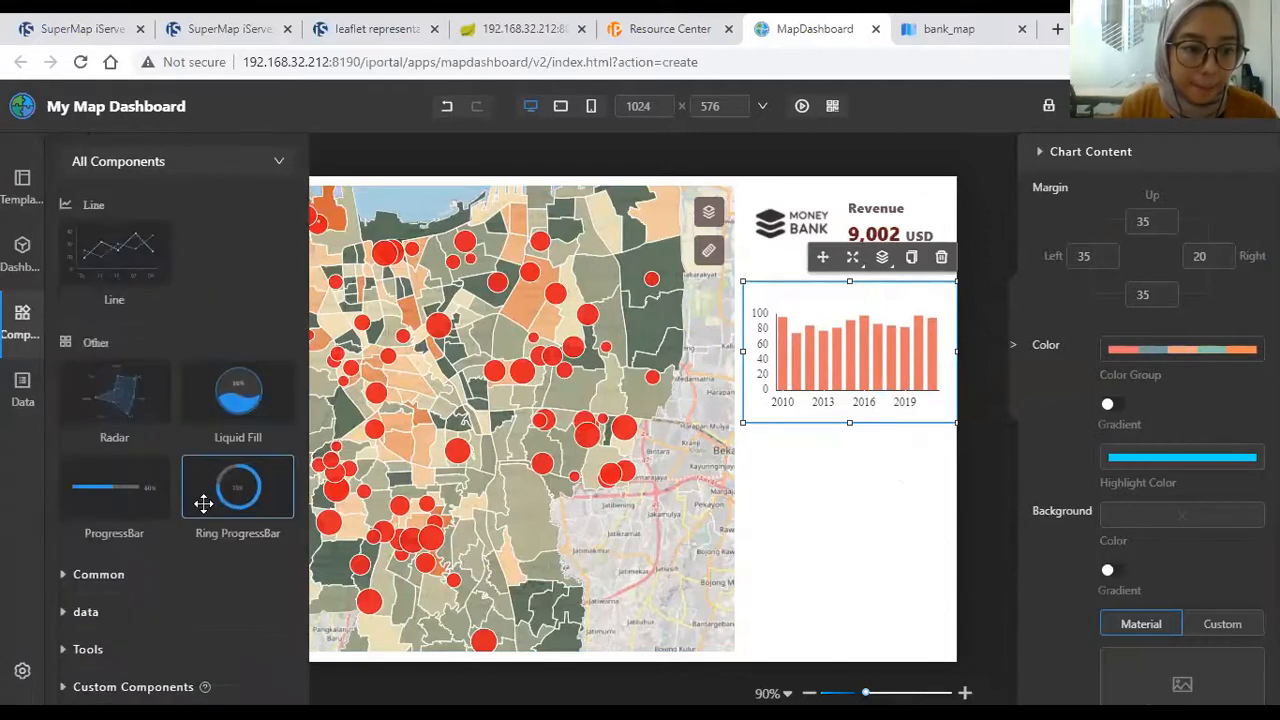
left_click(137, 611)
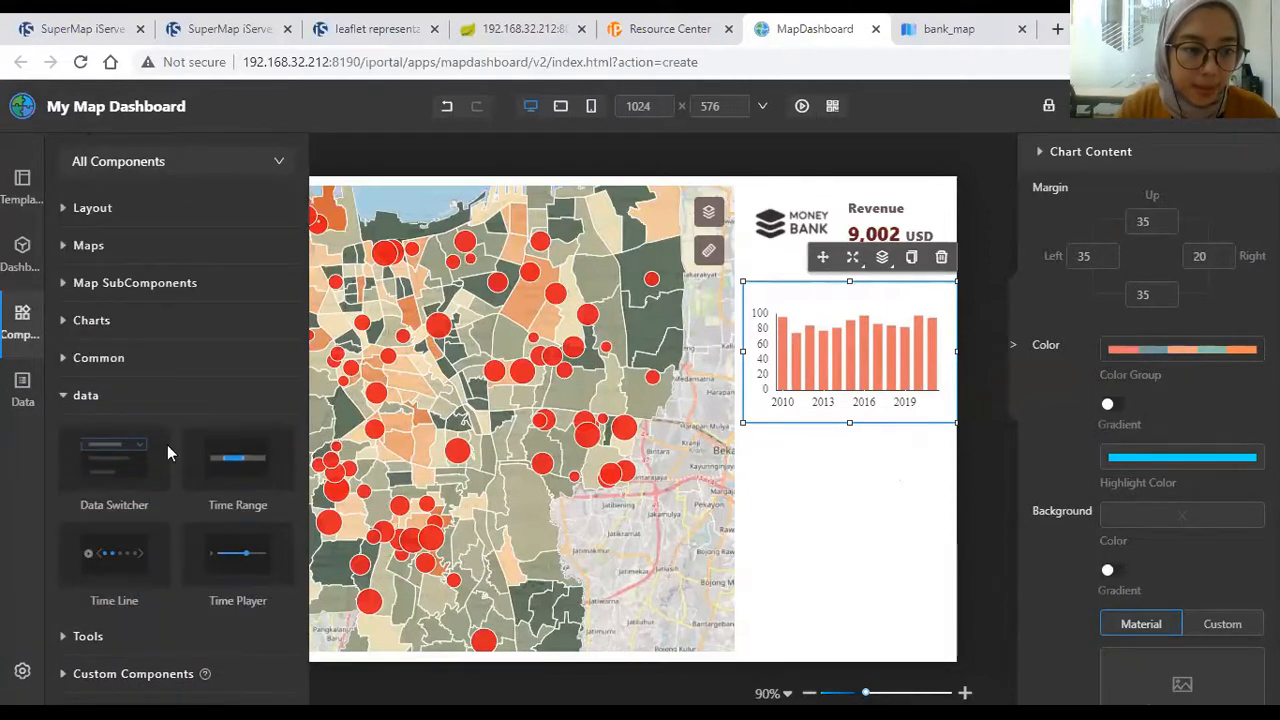
left_click(160, 364)
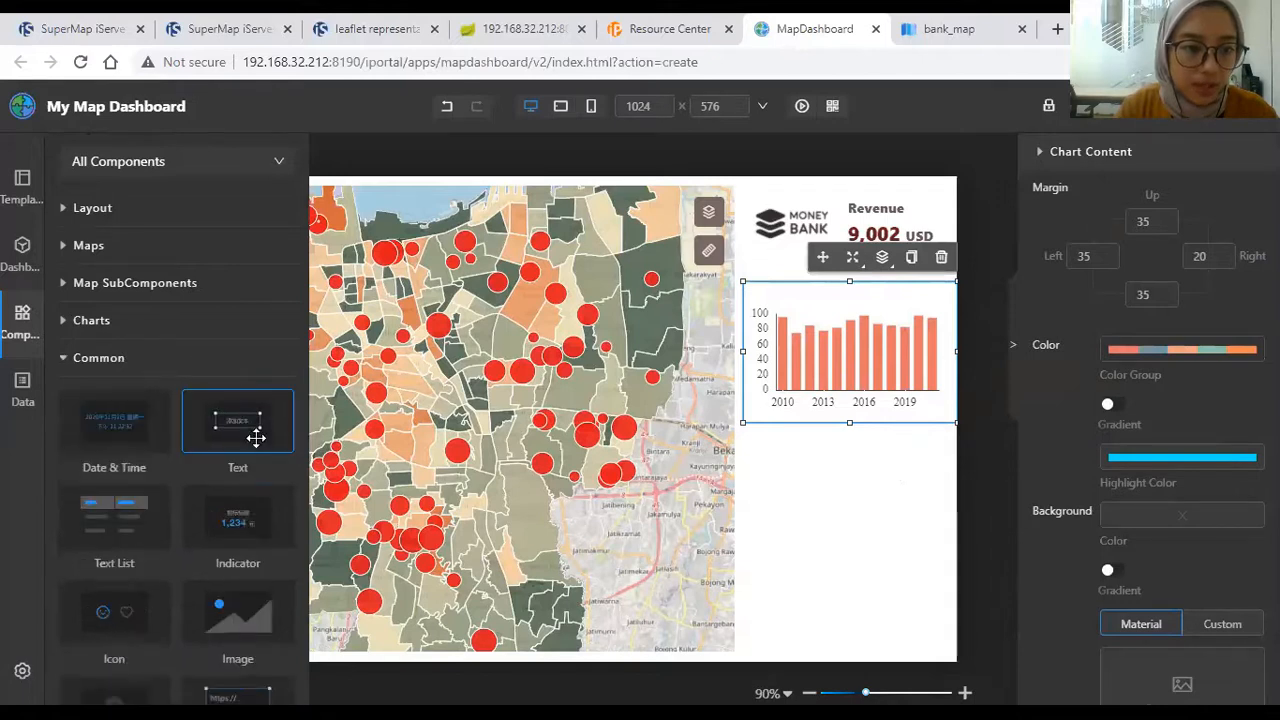
left_click_drag(350, 410, 691, 303)
Step: Replace the placeholder text with 'Bank Performance'
scroll(1200, 294, "up", 5)
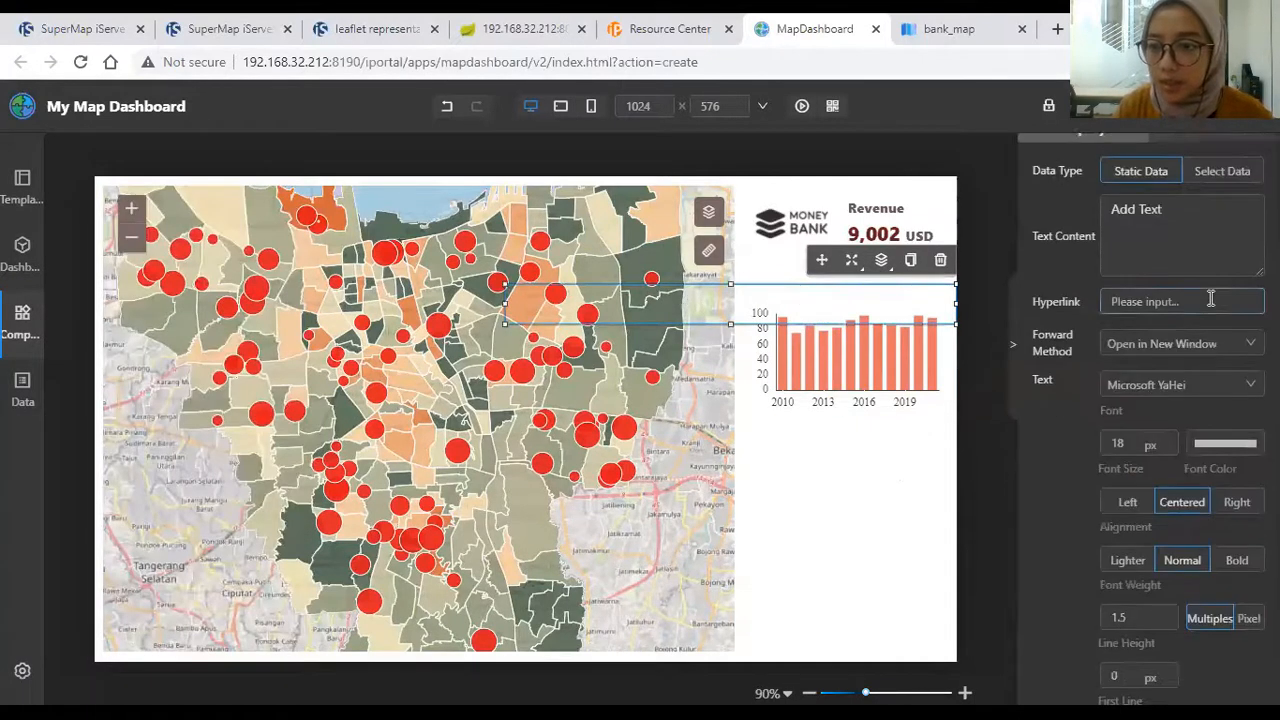
left_click(1203, 305)
type("o")
key("ctrl+a")
type("B")
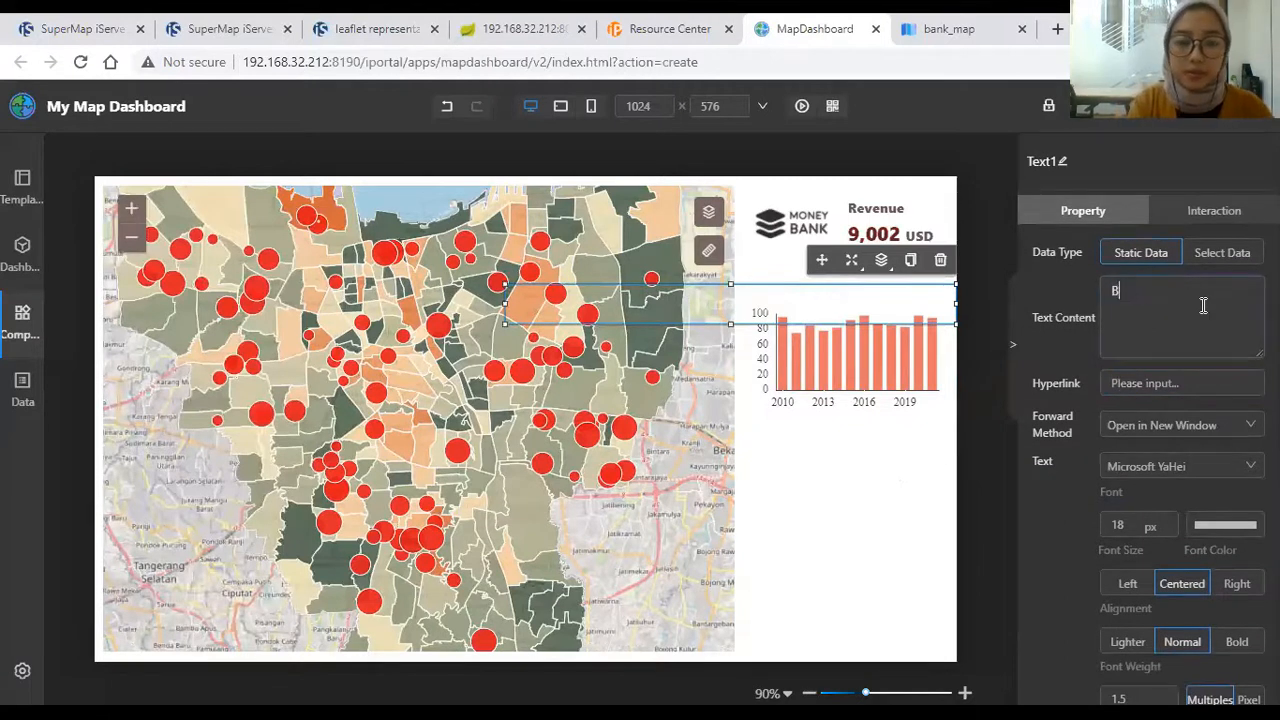
type("ank Performanc")
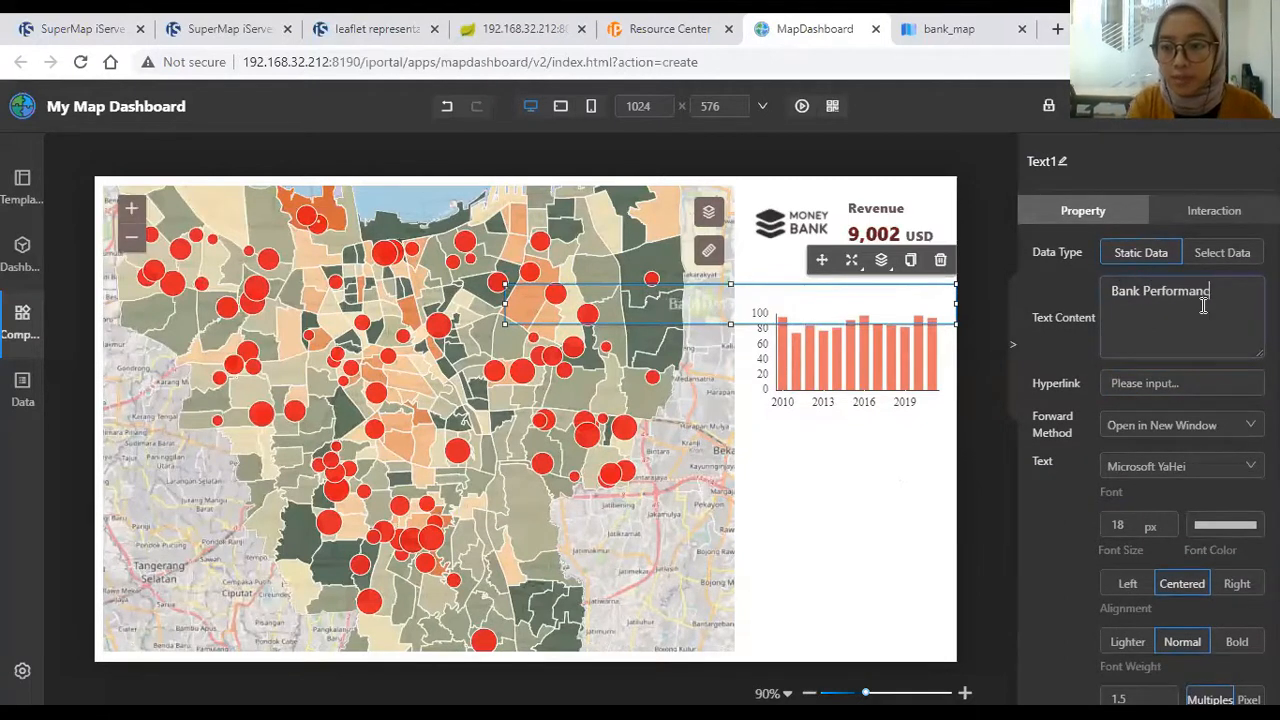
Step: Make the title text dark red and bold
left_click(1217, 524)
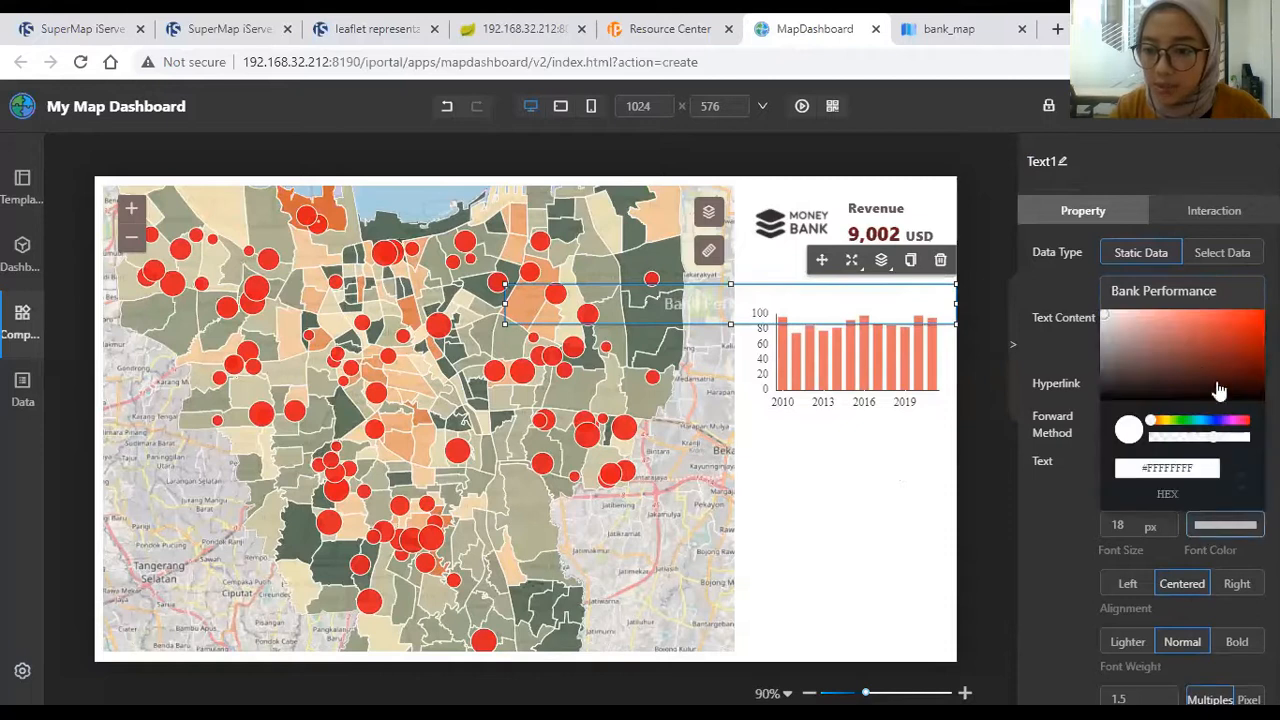
left_click(1204, 373)
left_click(1081, 555)
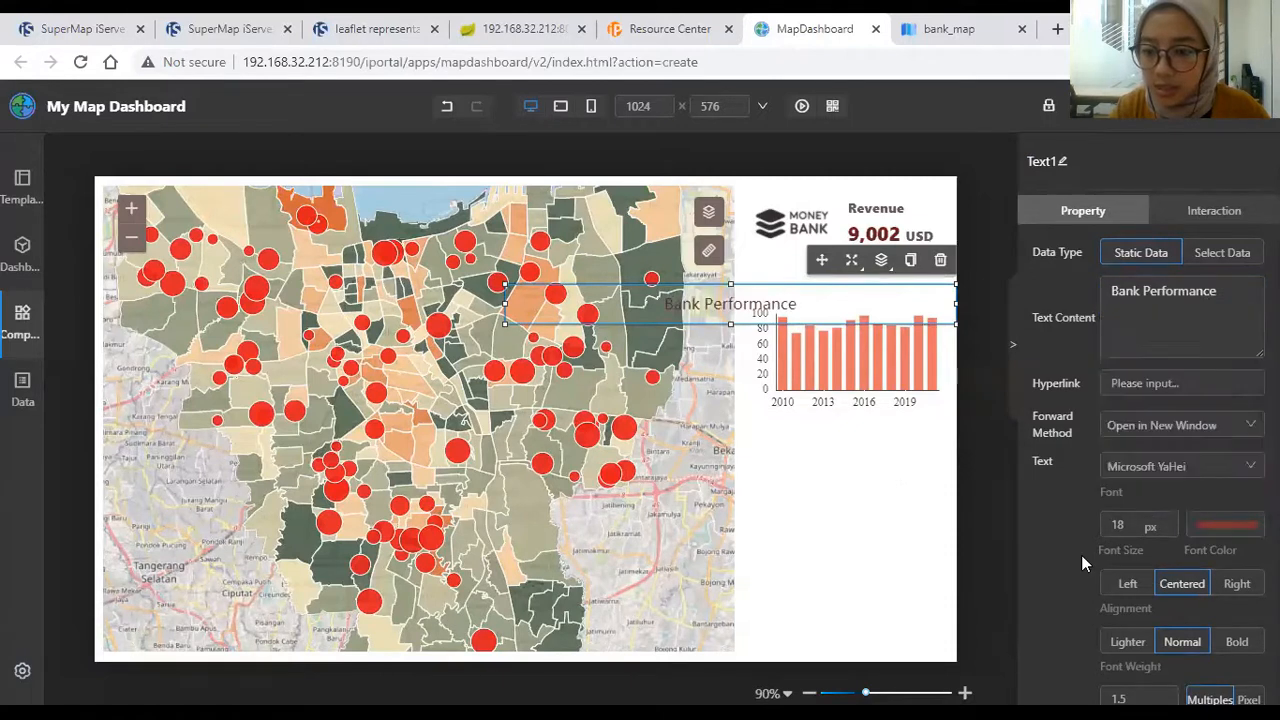
scroll(1190, 520, "down", 3)
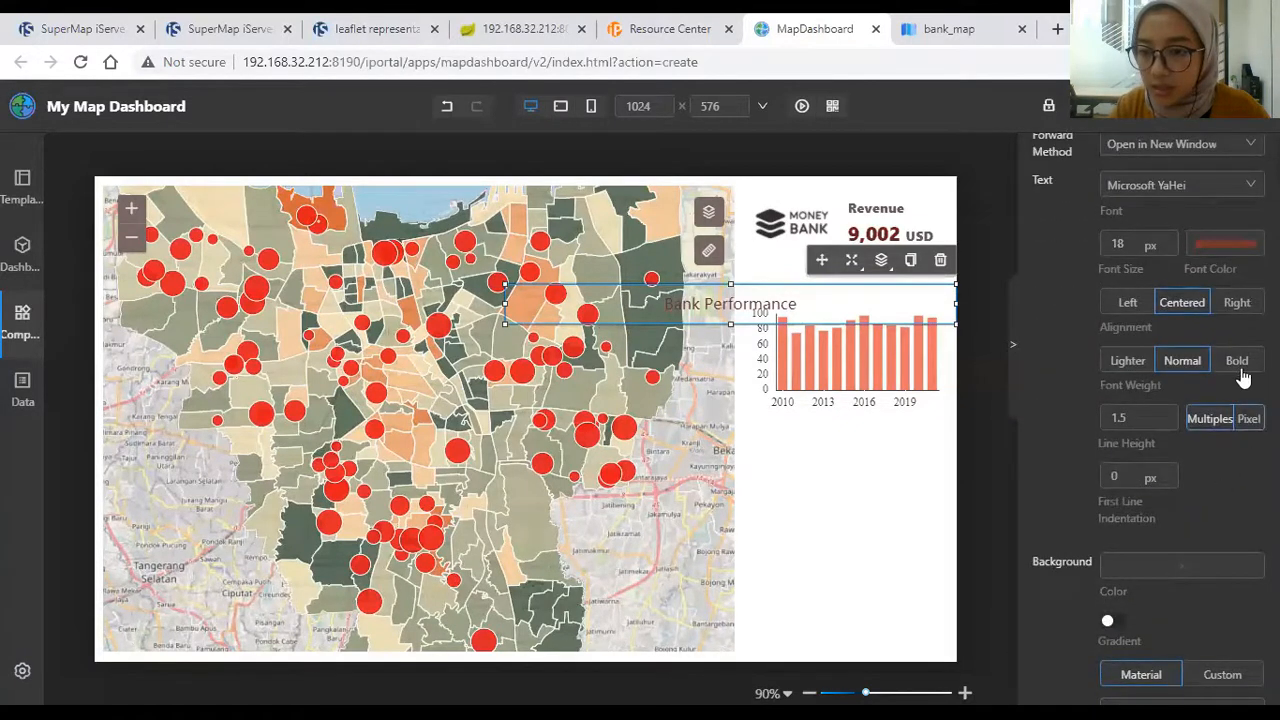
left_click(1240, 369)
Step: Resize the title box, left-align its text, and position it just above the histogram
left_click_drag(955, 304, 672, 312)
left_click_drag(590, 325, 882, 286)
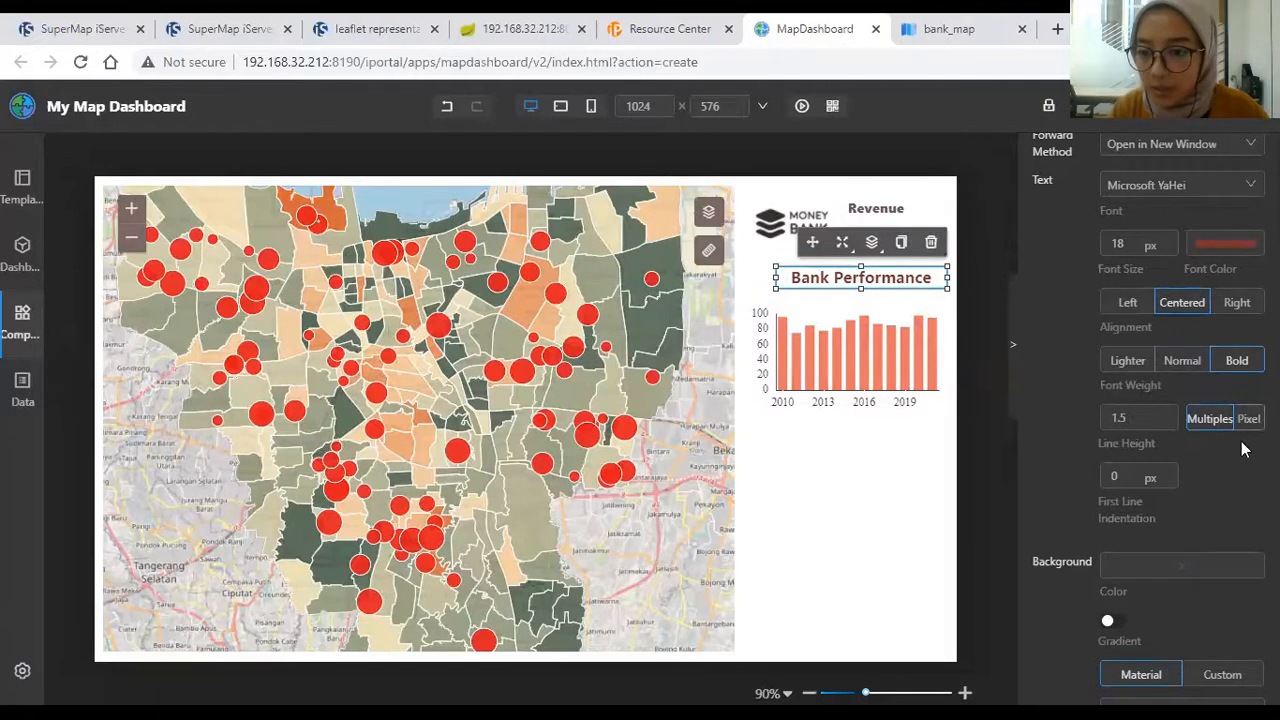
scroll(1230, 450, "down", 3)
scroll(1180, 400, "up", 3)
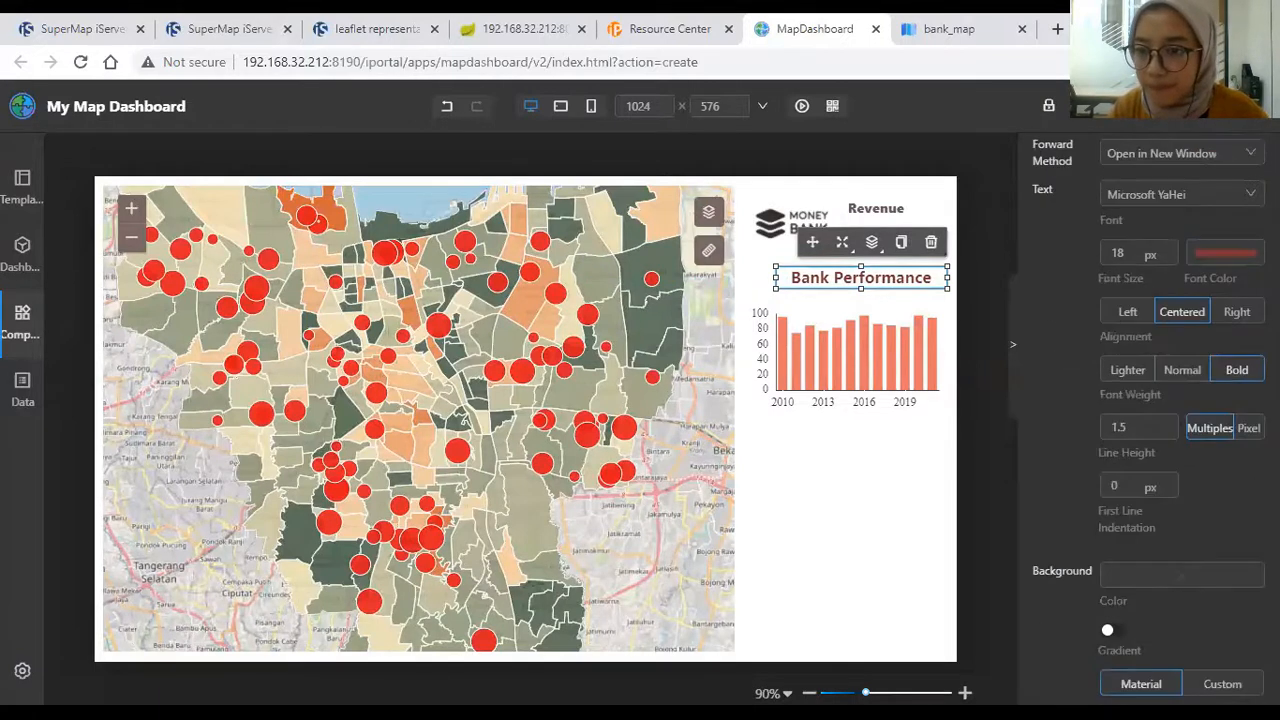
left_click(1129, 312)
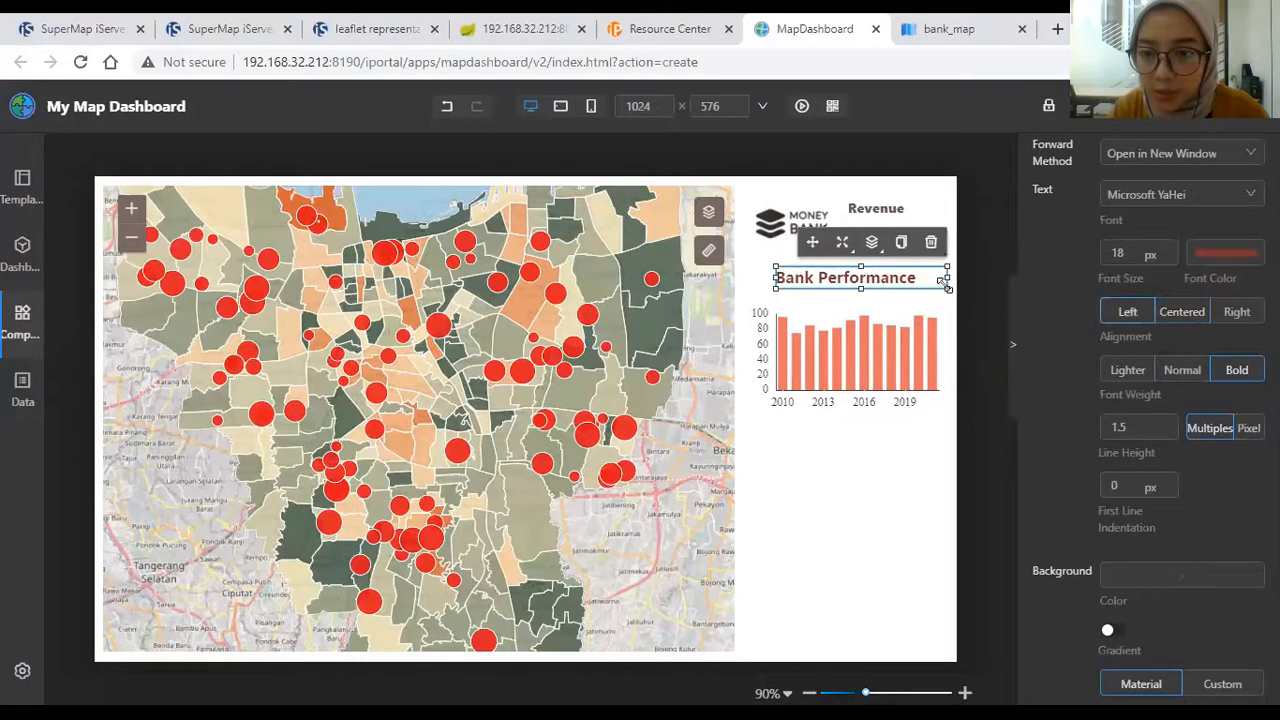
left_click_drag(947, 278, 918, 280)
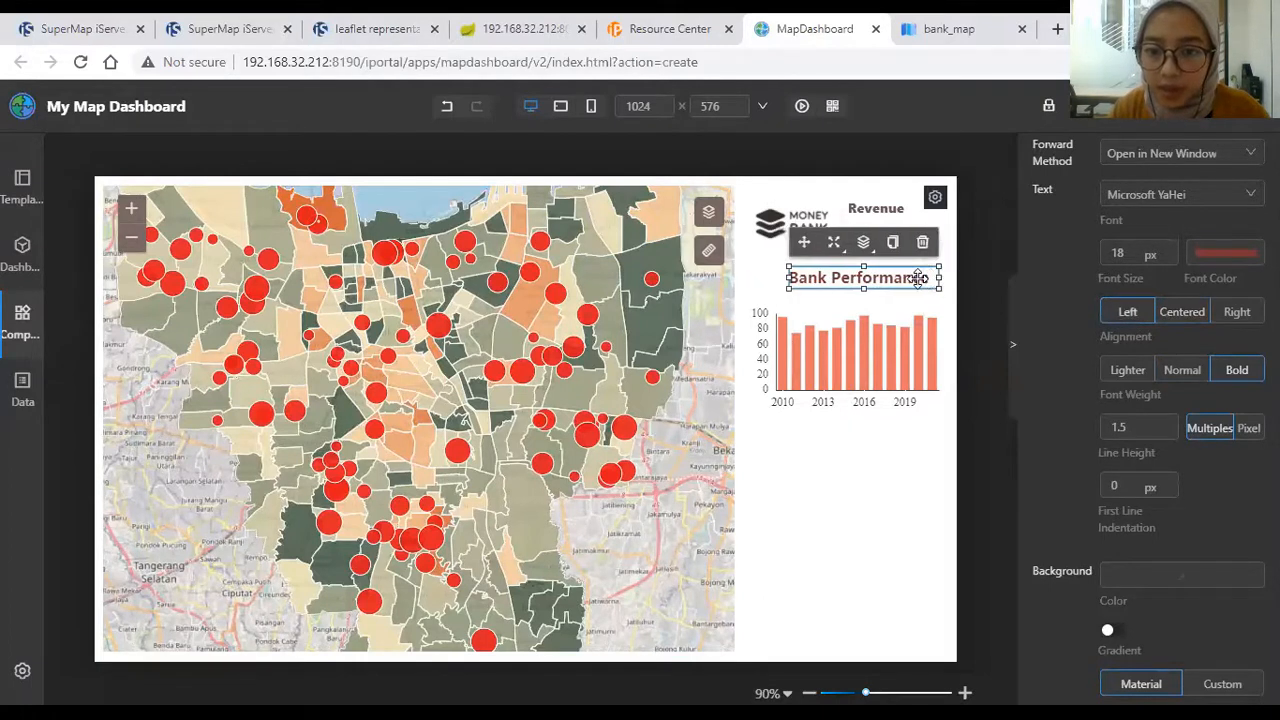
key("Down")
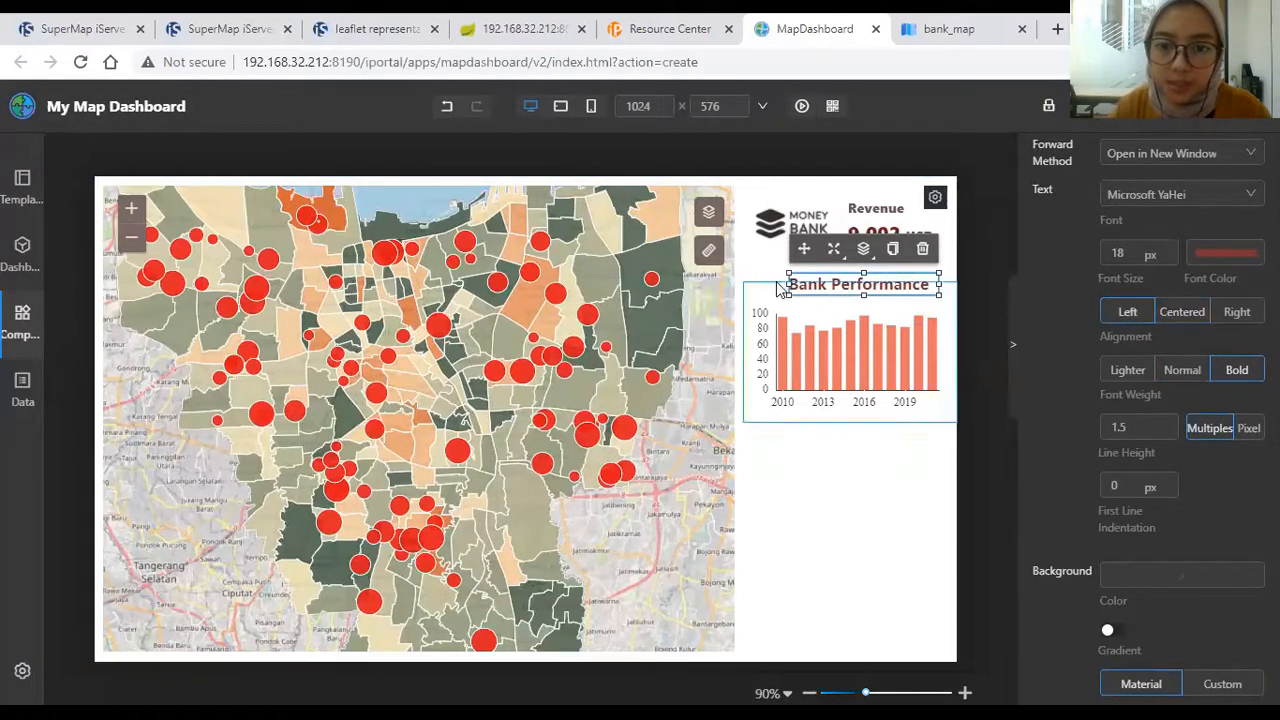
Step: Check the title's placement against the histogram and hide the settings panel
left_click(965, 275)
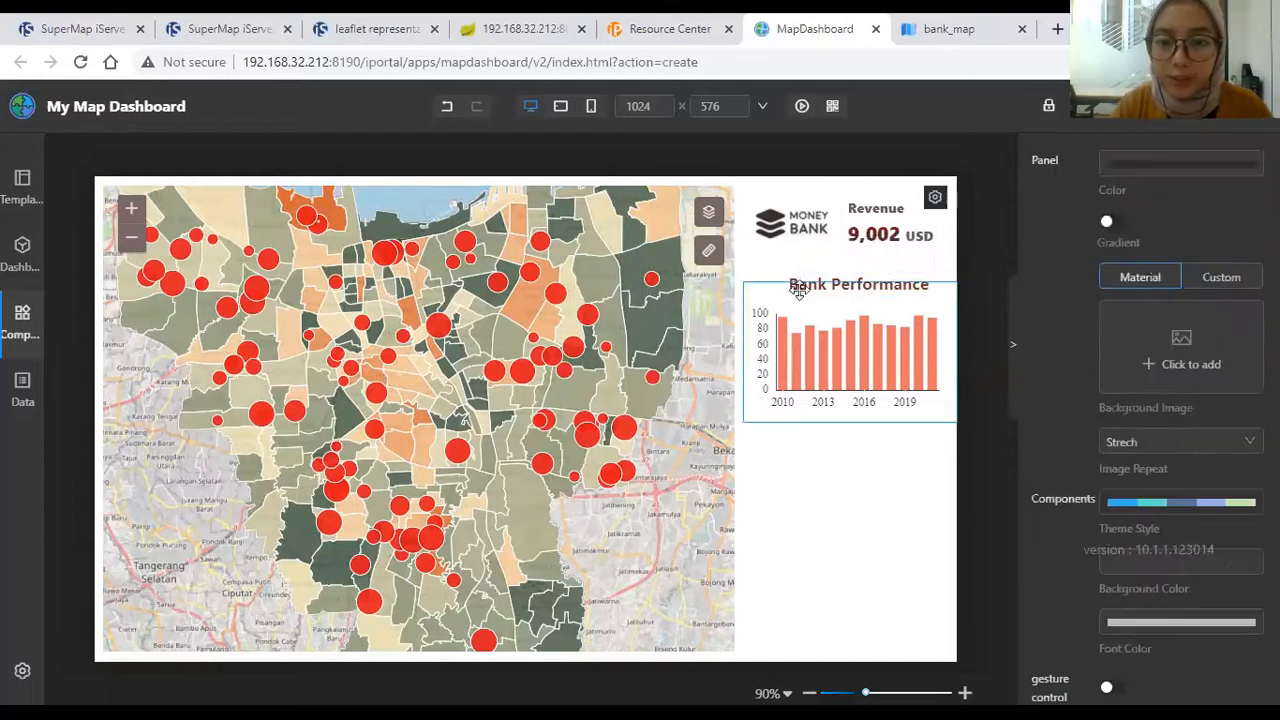
left_click(918, 305)
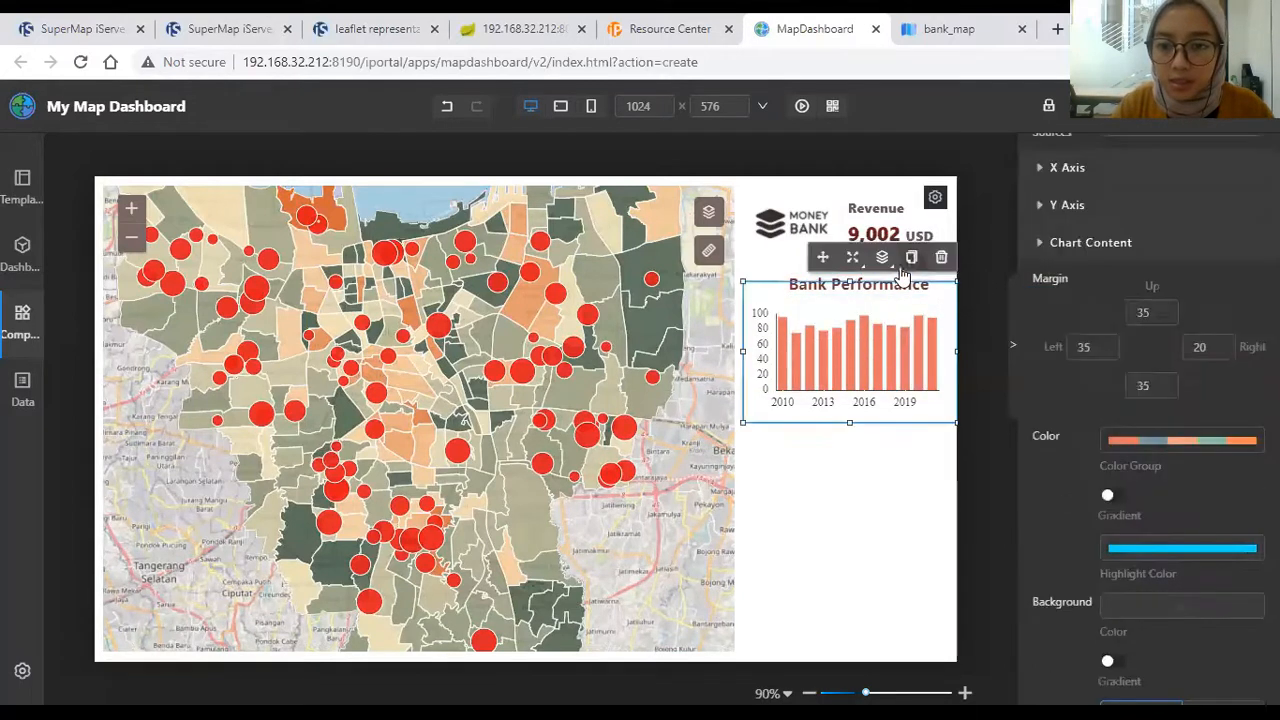
left_click(984, 438)
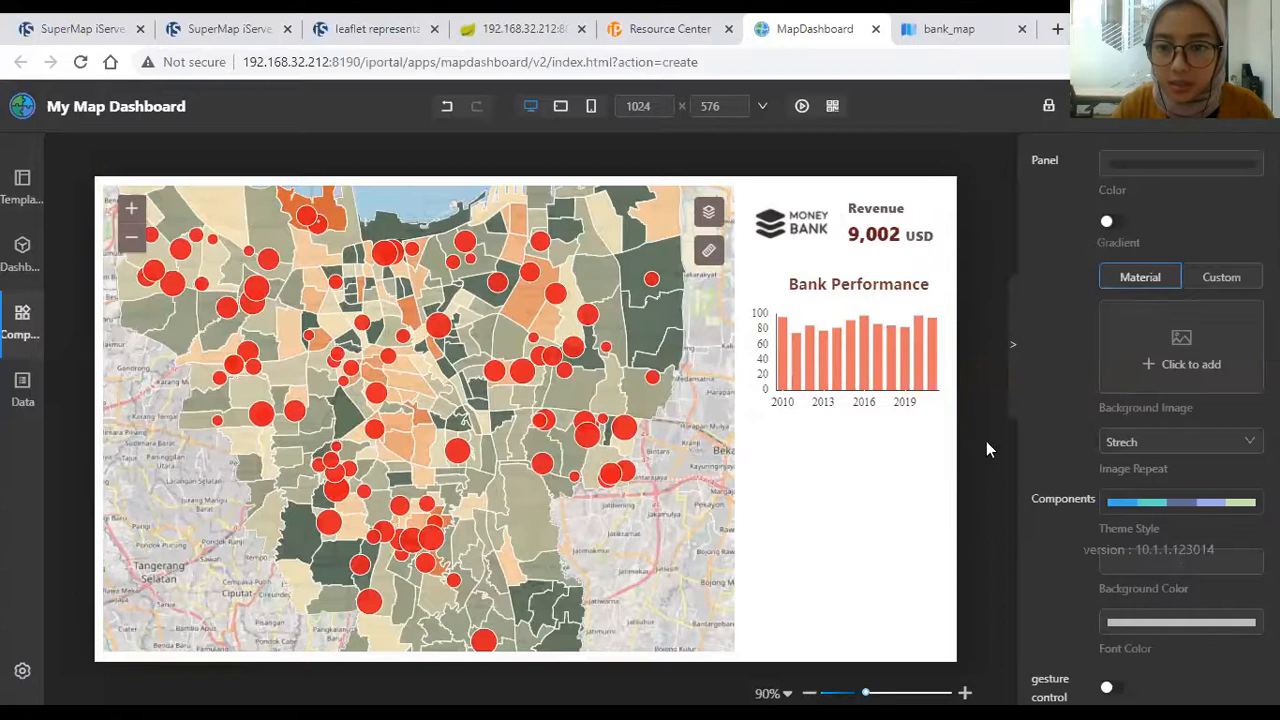
left_click(829, 272)
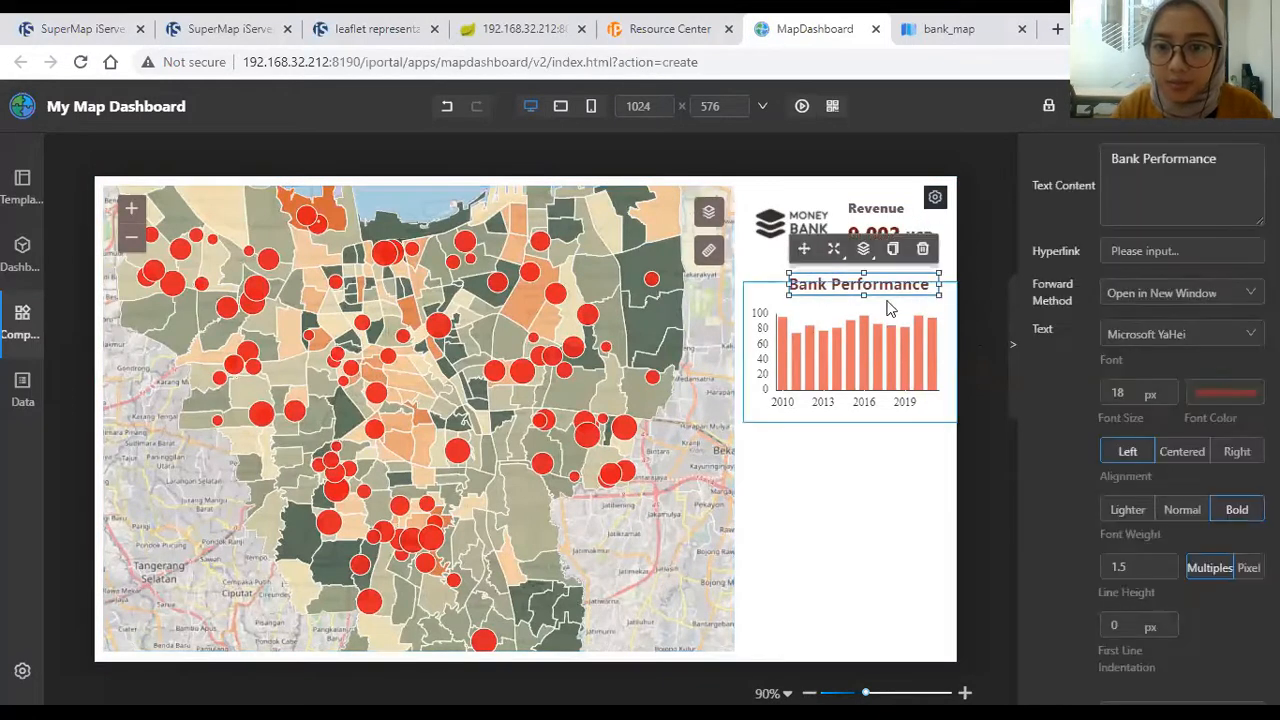
left_click(1012, 343)
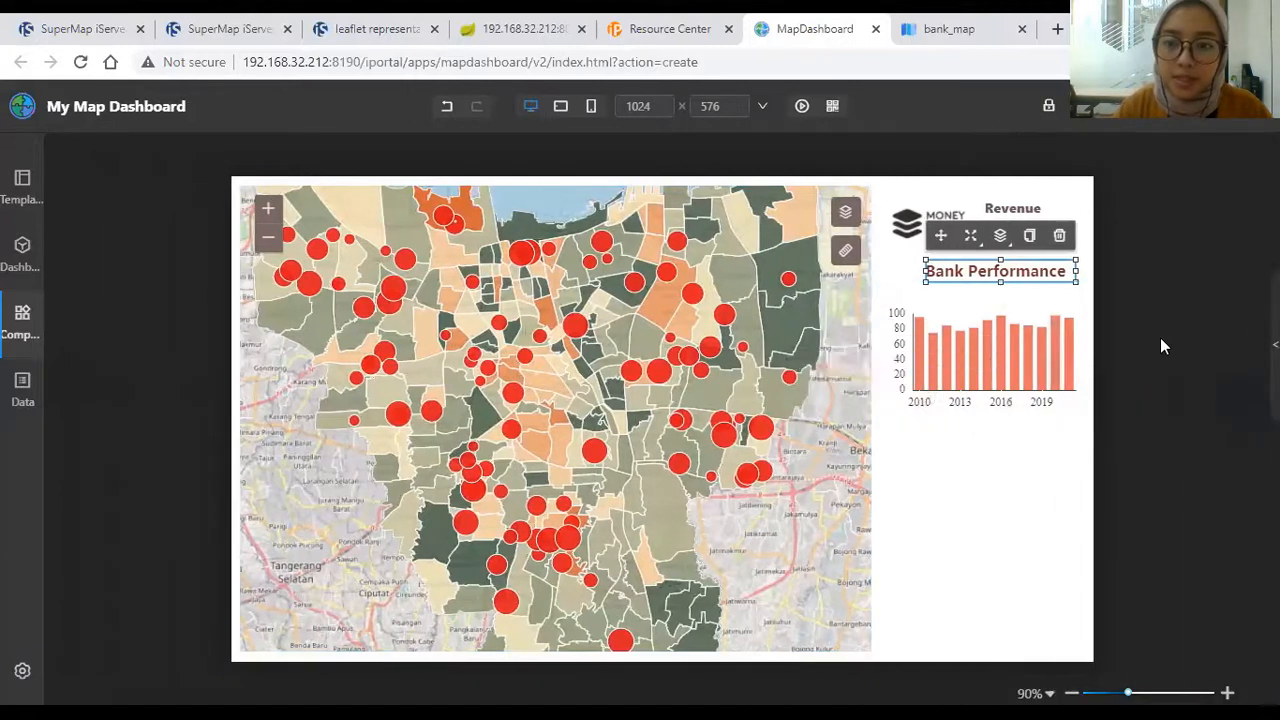
Step: Place a Text List component onto the dashboard
left_click(22, 318)
scroll(176, 446, "down", 3)
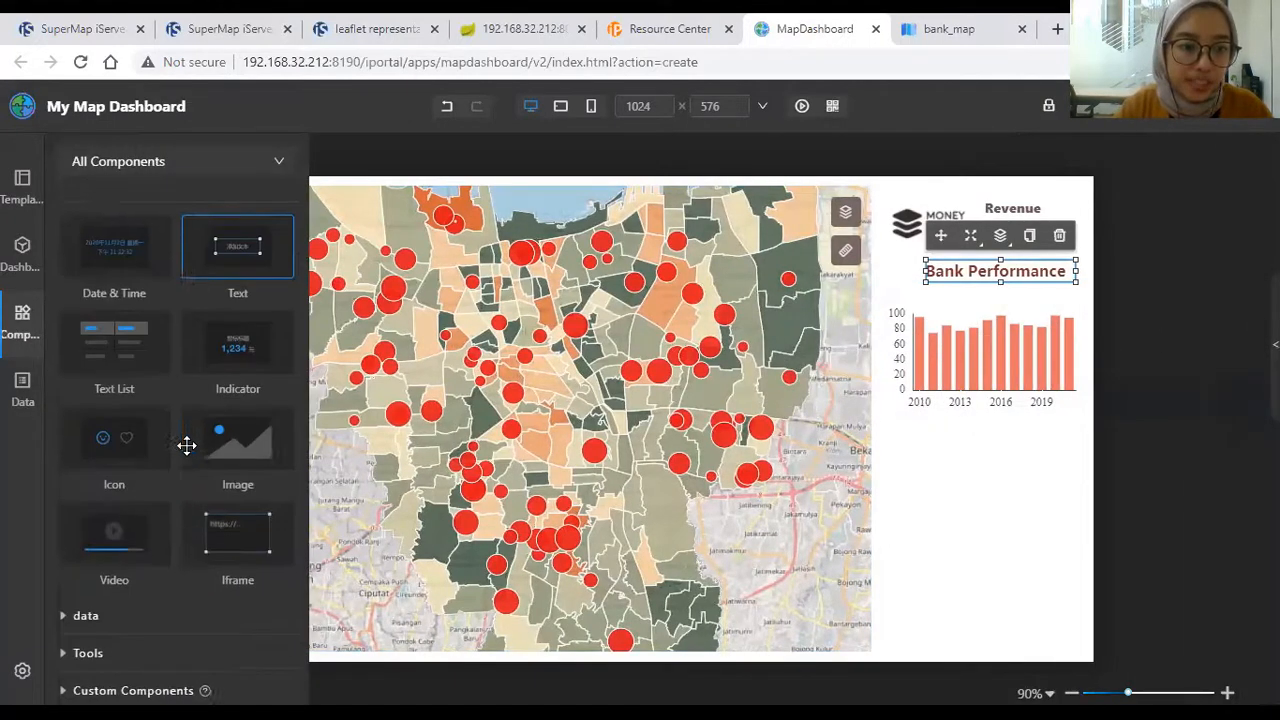
left_click_drag(910, 469, 942, 496)
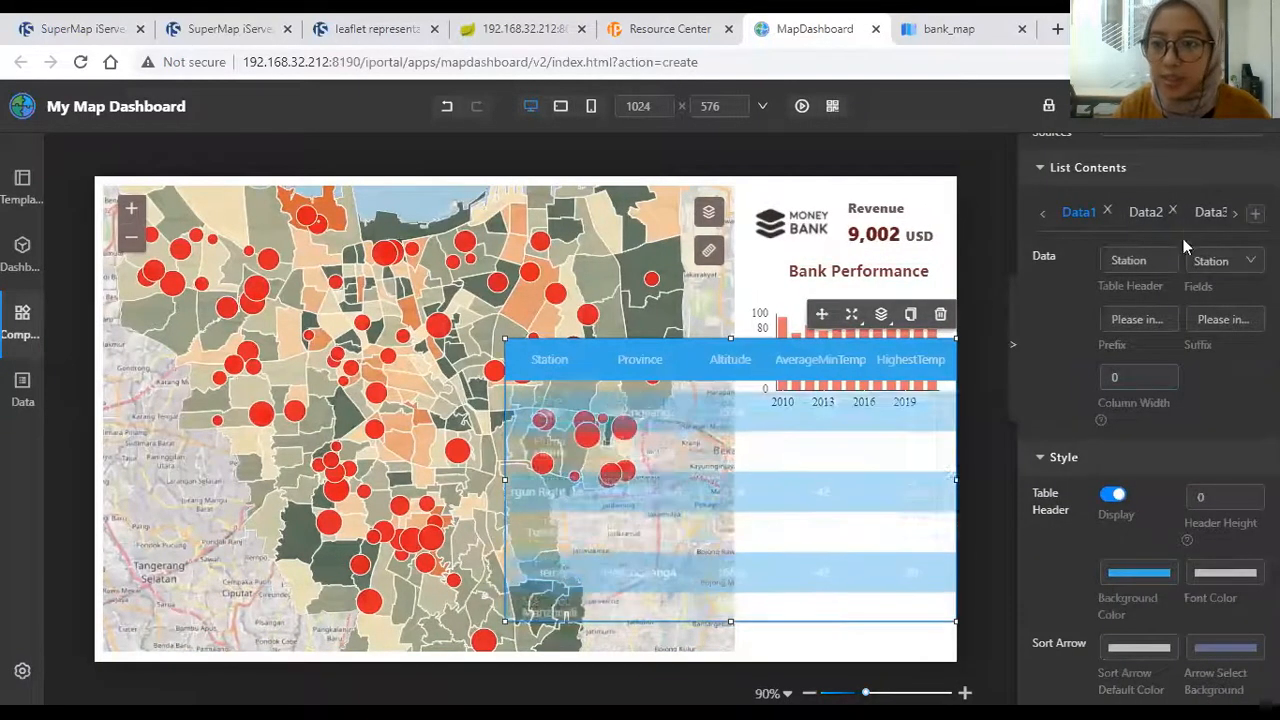
Step: Add the bank_info dataset from My Data as the text list's data source
scroll(1185, 245, "up", 3)
left_click(1194, 257)
left_click(1187, 335)
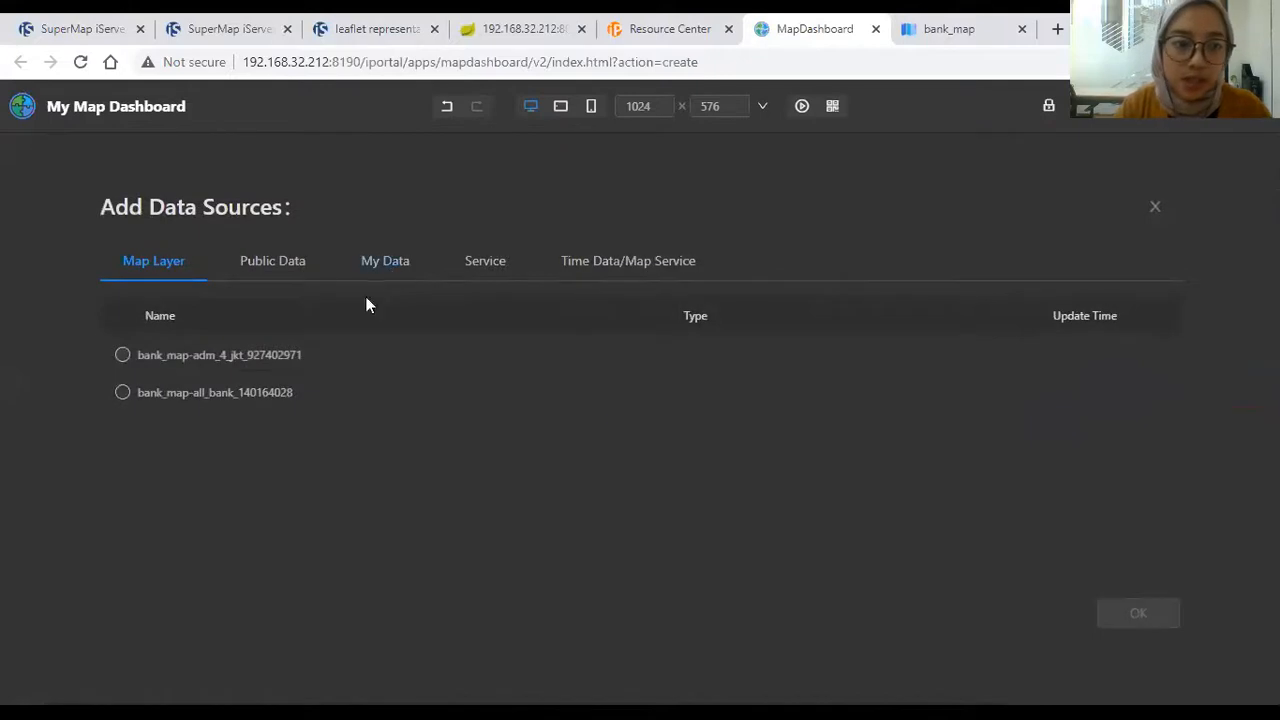
left_click(385, 260)
left_click(120, 441)
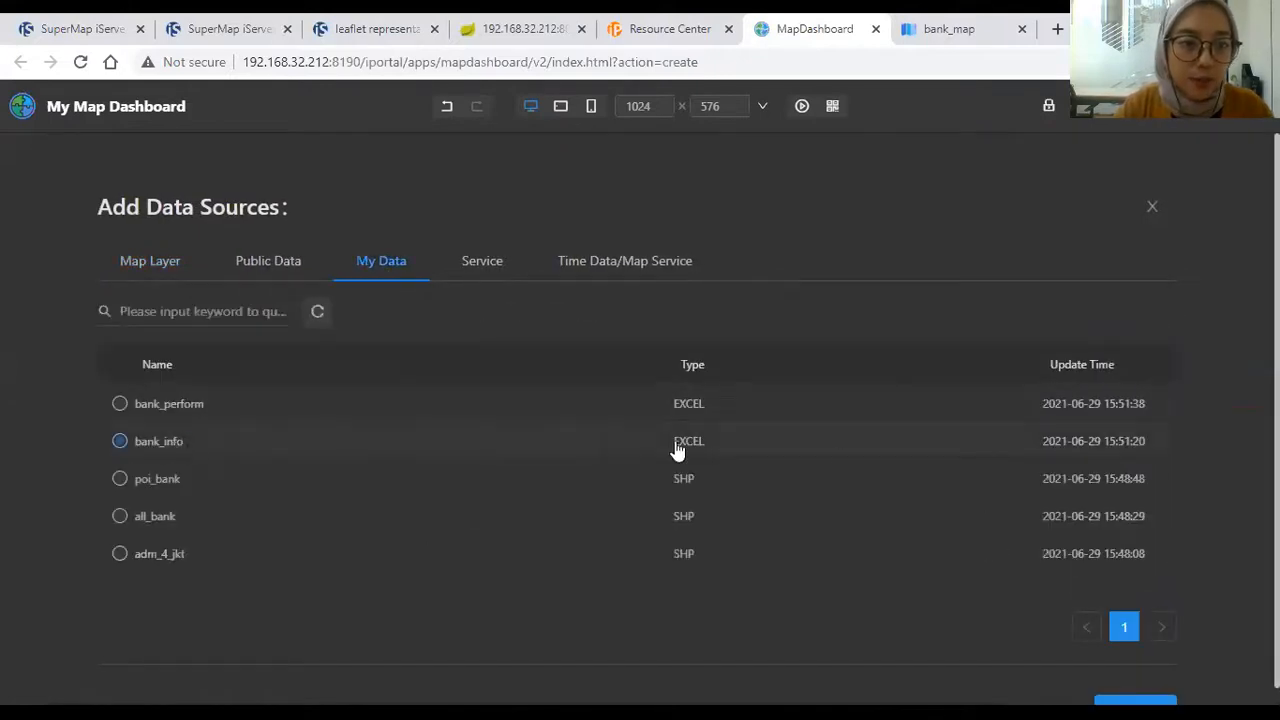
scroll(1200, 665, "down", 1)
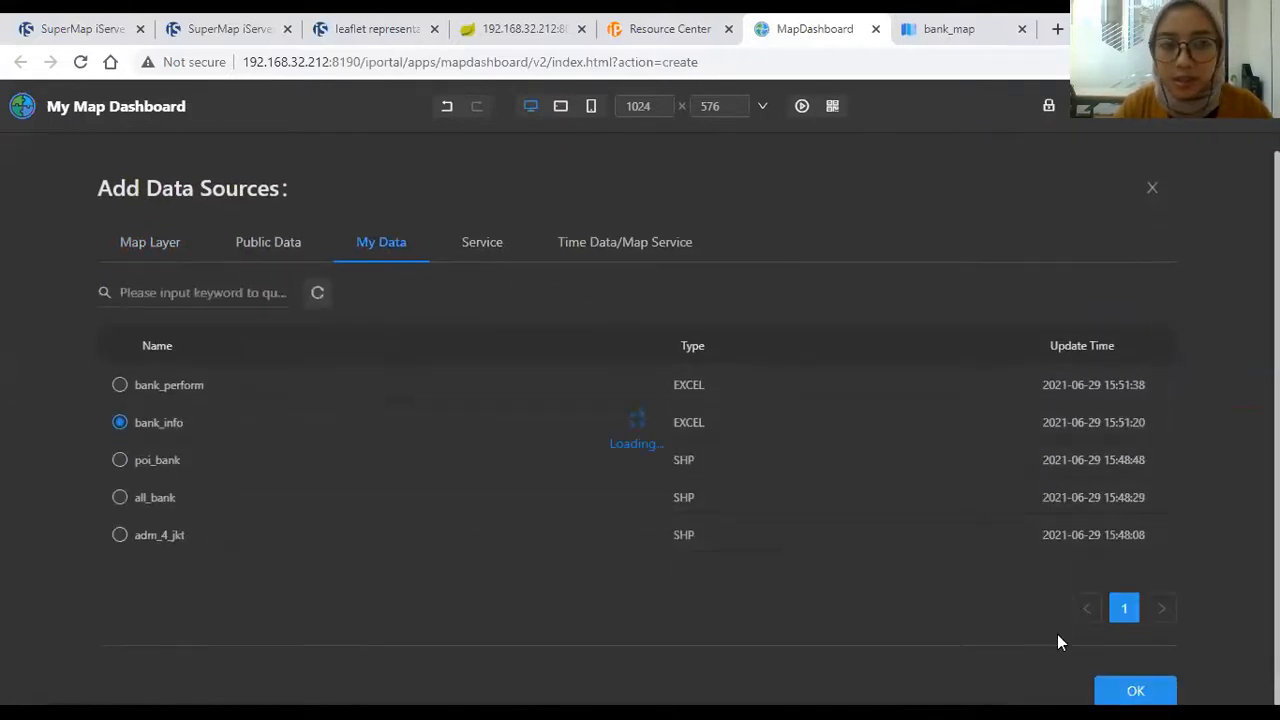
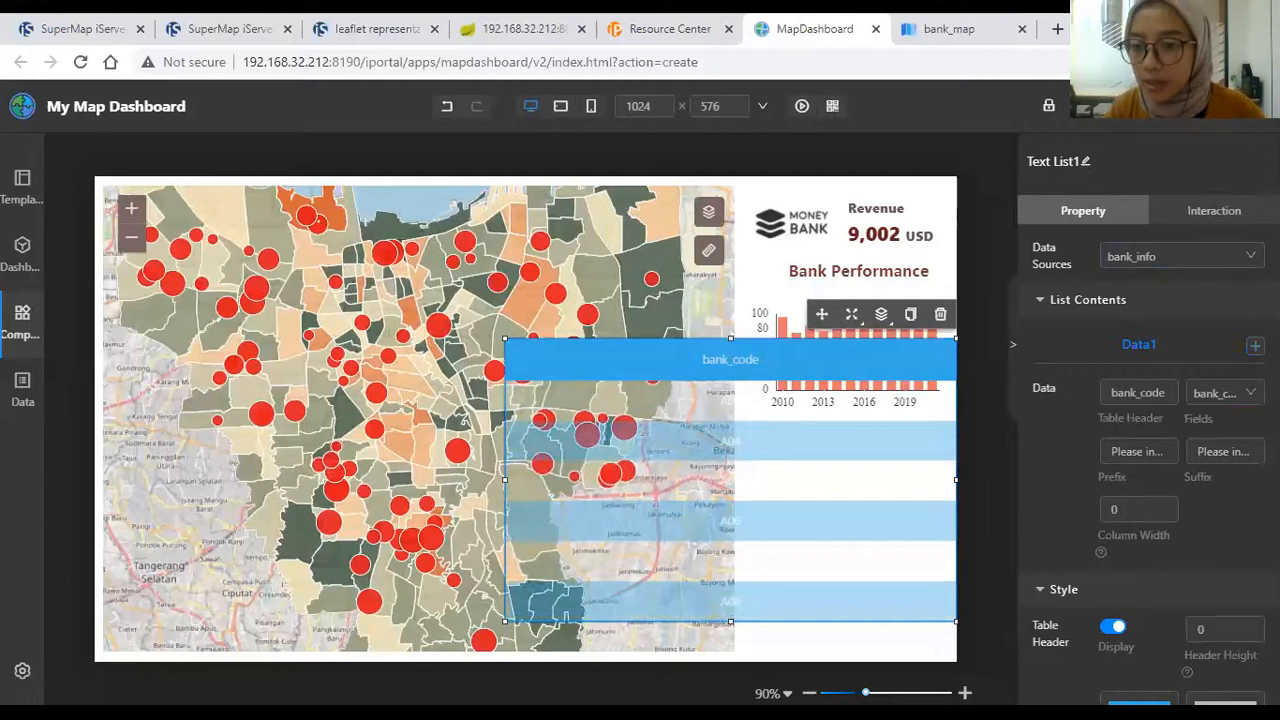
Step: Rename the first column header to Code and add a second column headed Cust. Rate
double_click(1171, 393)
type("Co")
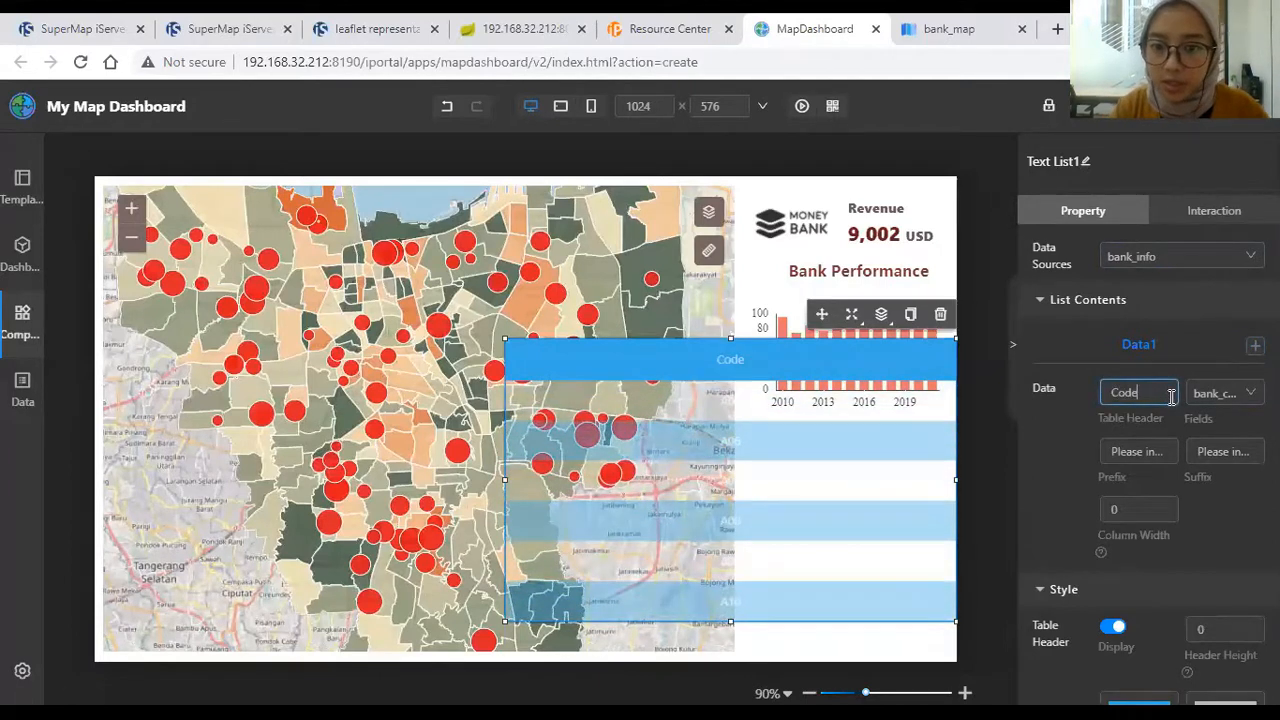
left_click(1248, 392)
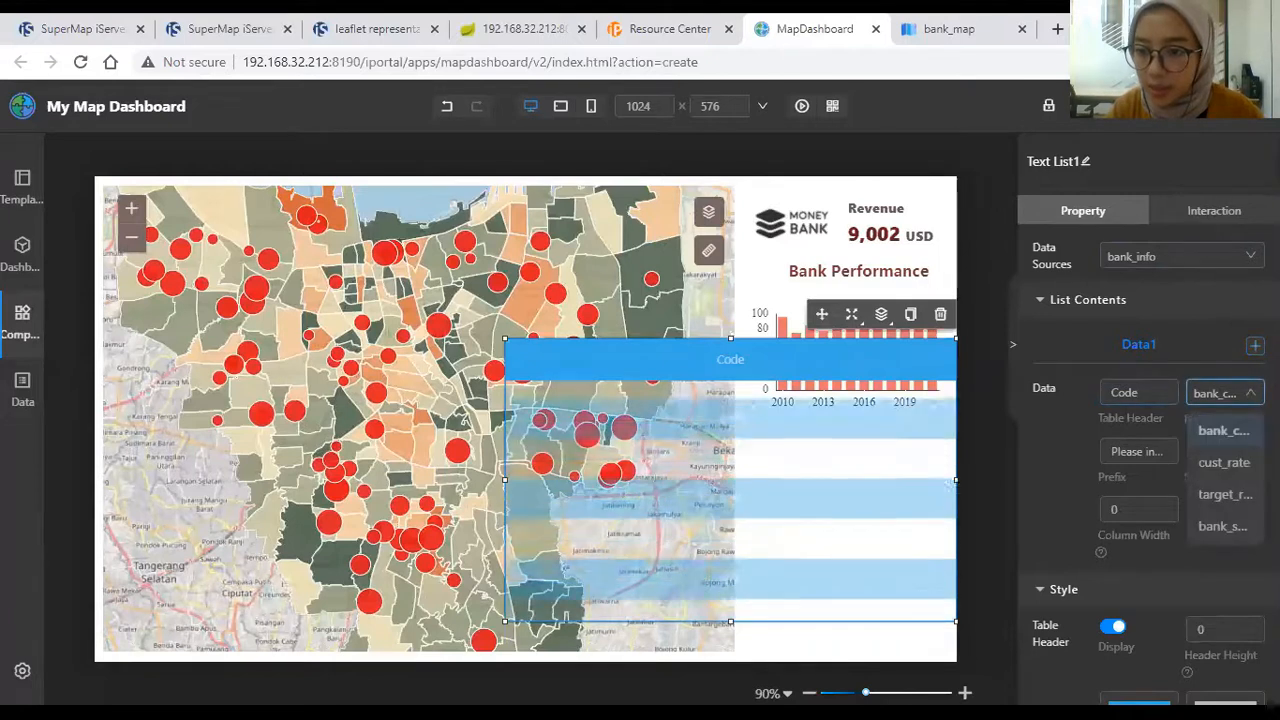
left_click(1248, 392)
left_click(1255, 345)
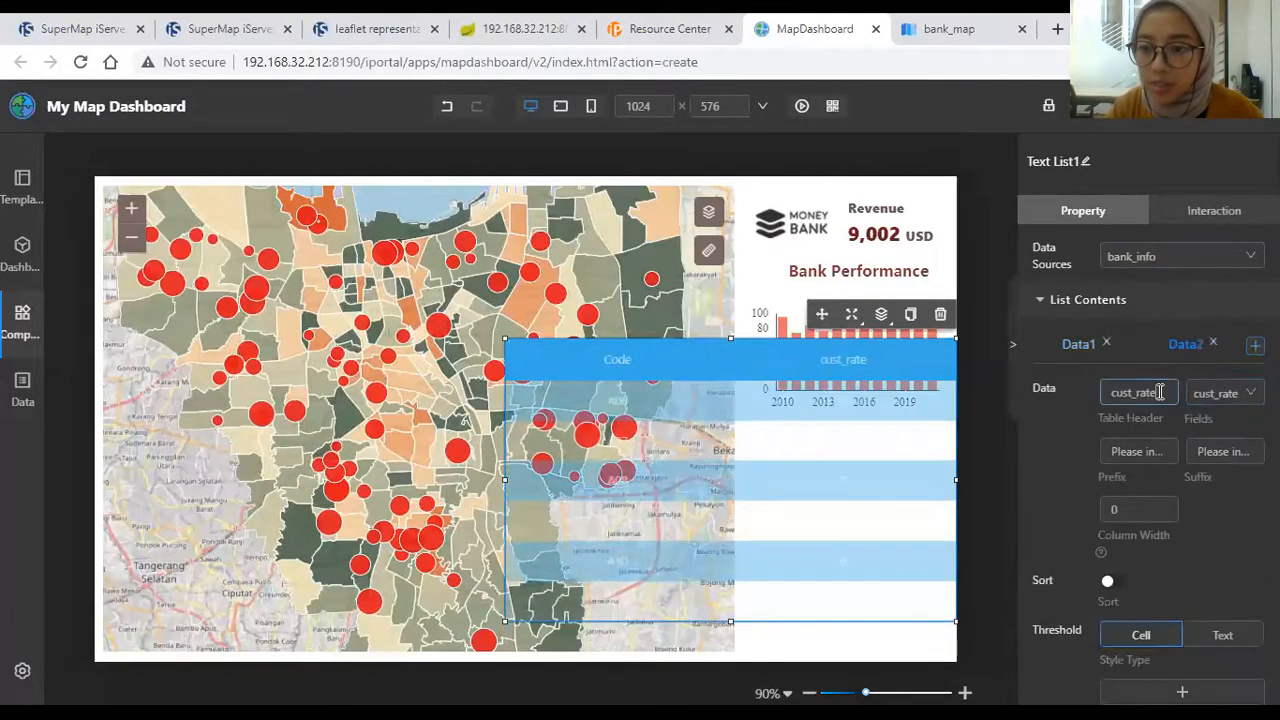
double_click(1160, 393)
type("Cur")
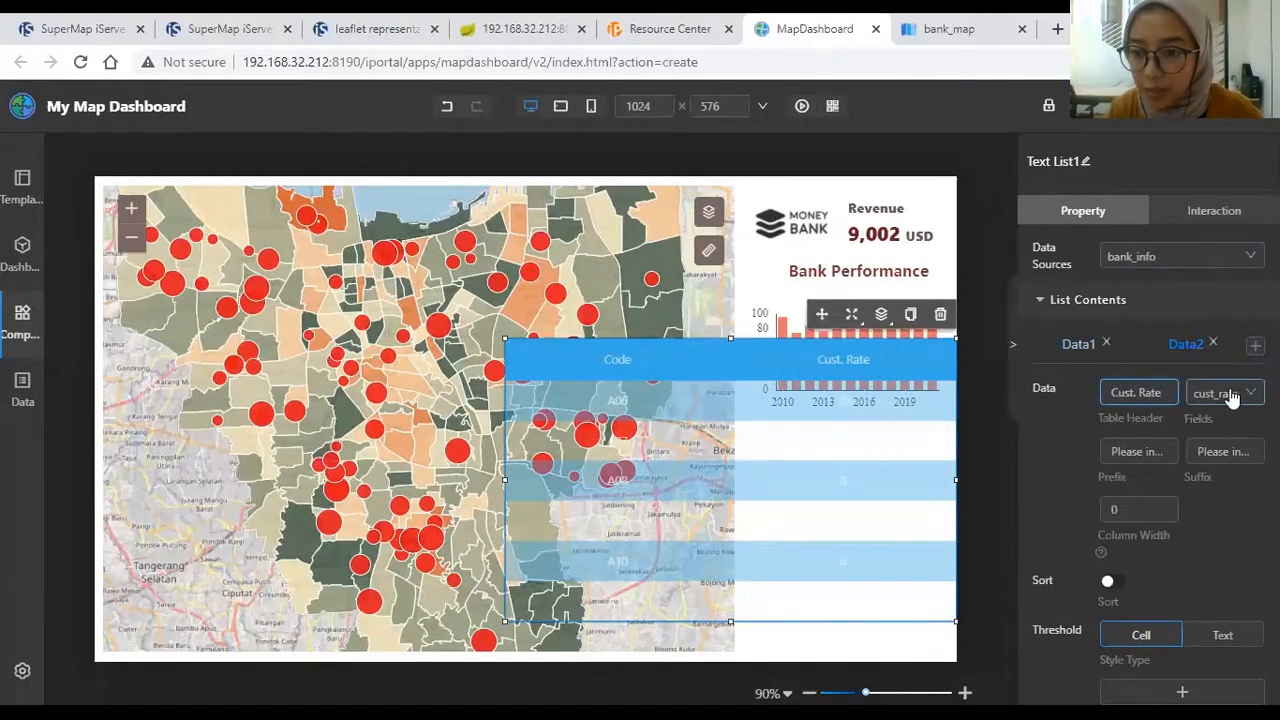
Step: Add third and fourth columns headed Target Rate and Bank Score
left_click(1255, 345)
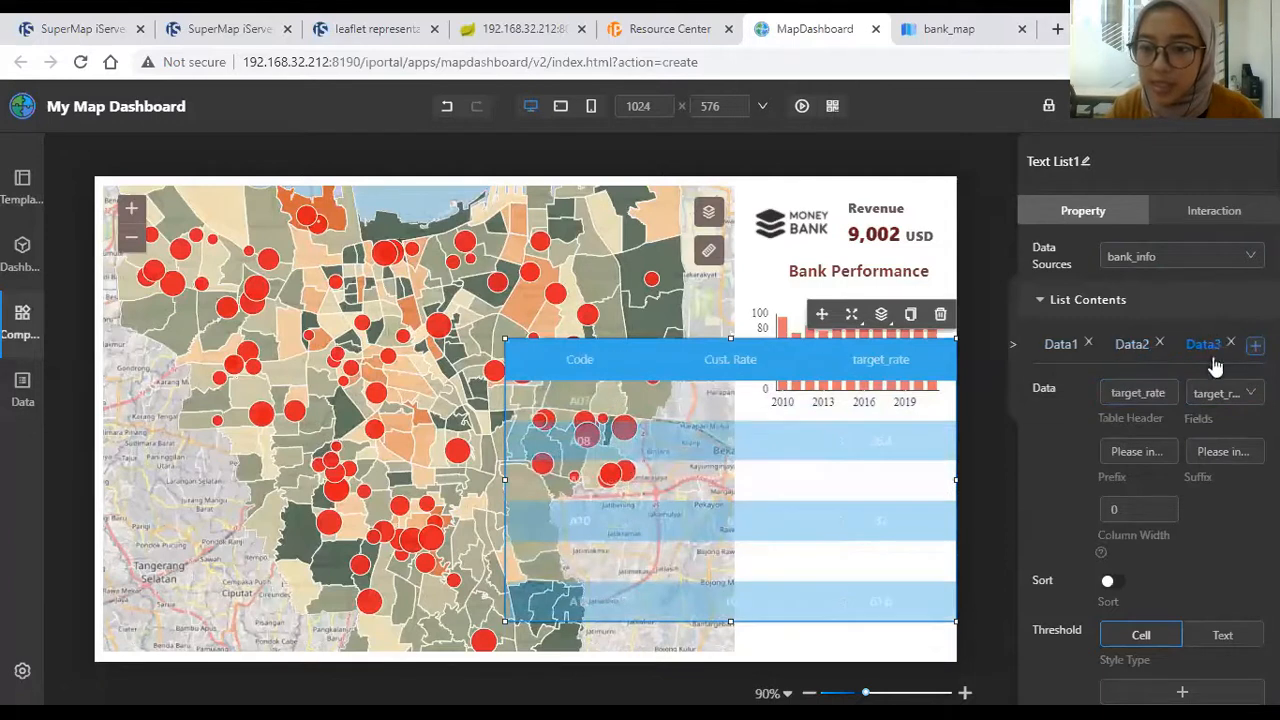
double_click(1168, 392)
type("T")
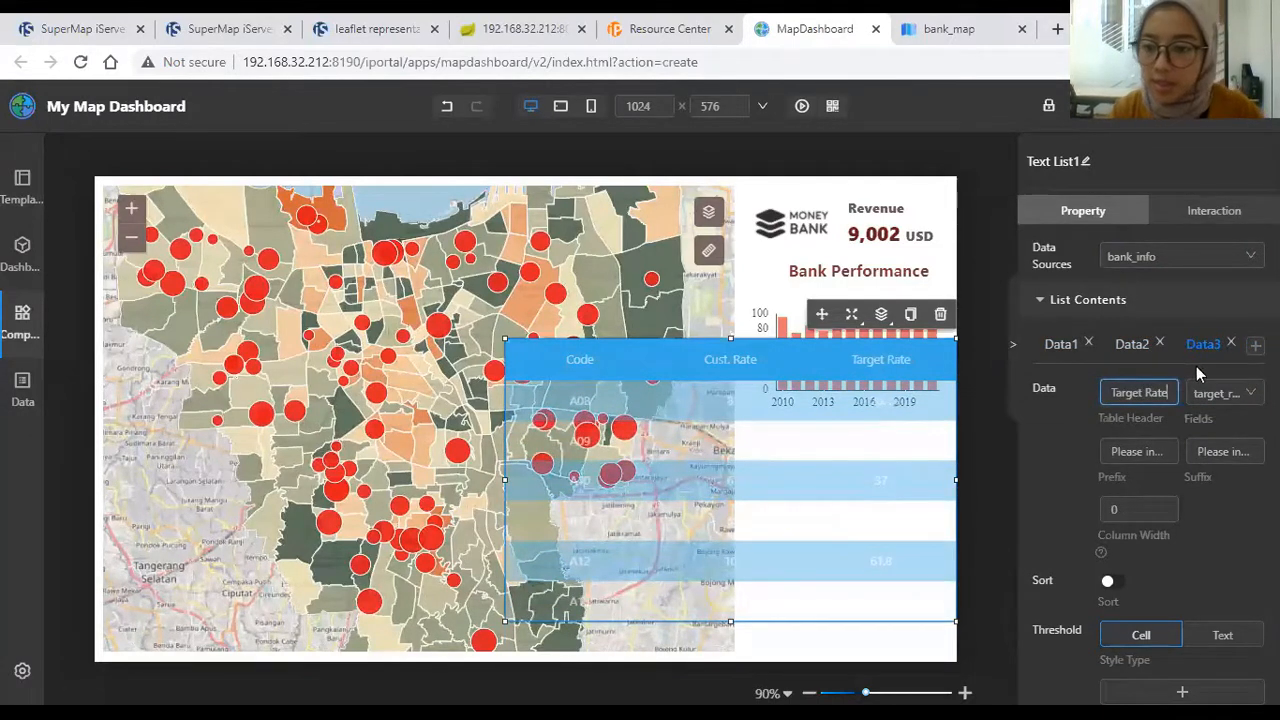
left_click(1255, 345)
double_click(1168, 392)
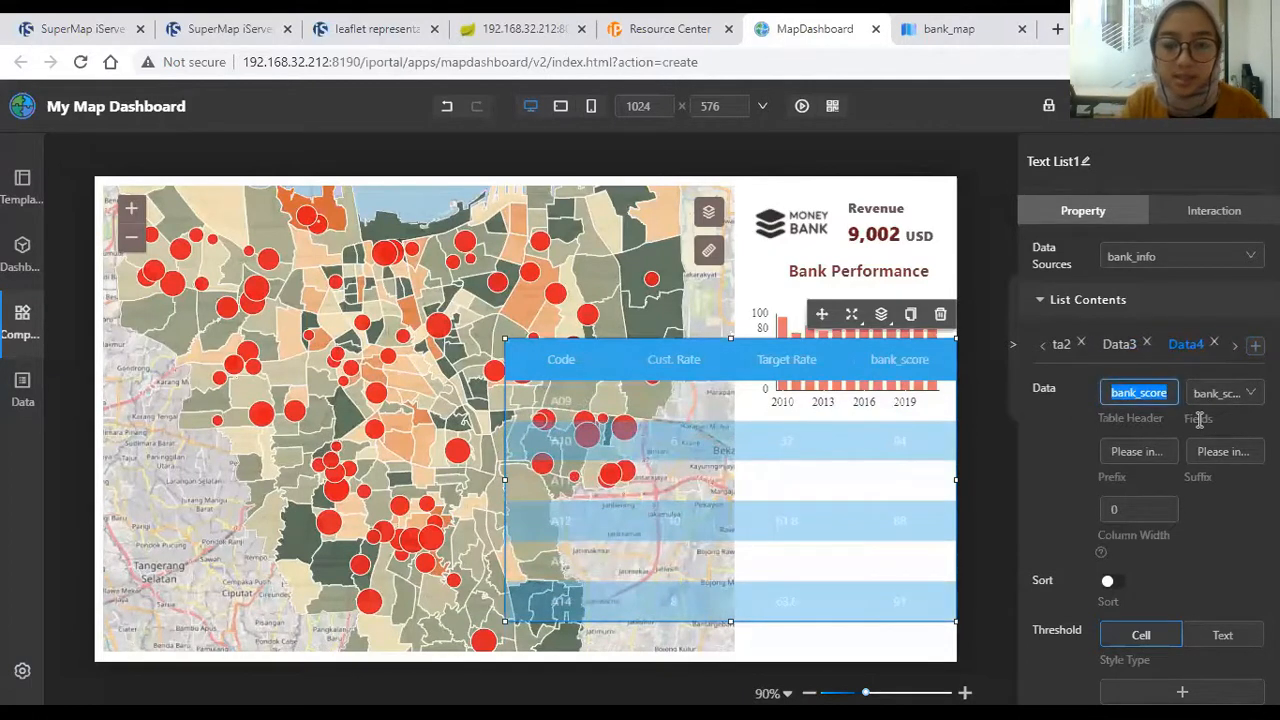
type("Bank Score")
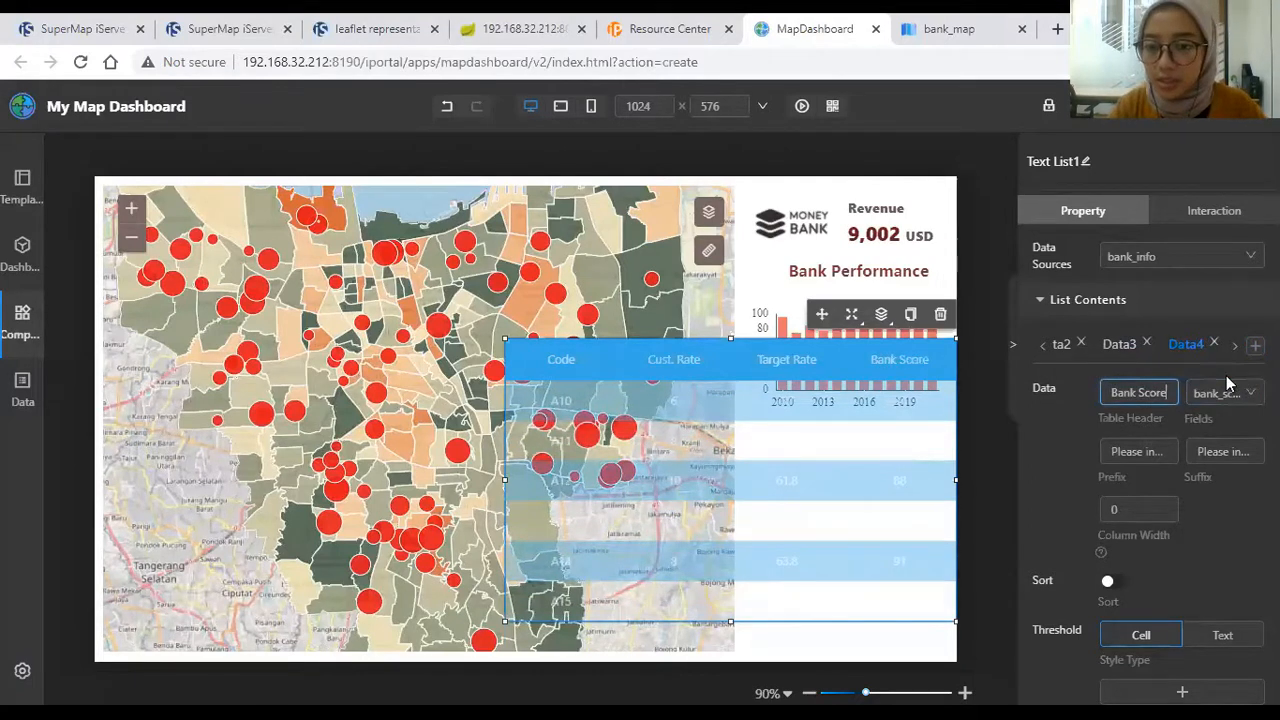
Step: Resize the bank list to fit beneath the bar chart, aligned with its right edge
left_click_drag(505, 339, 749, 421)
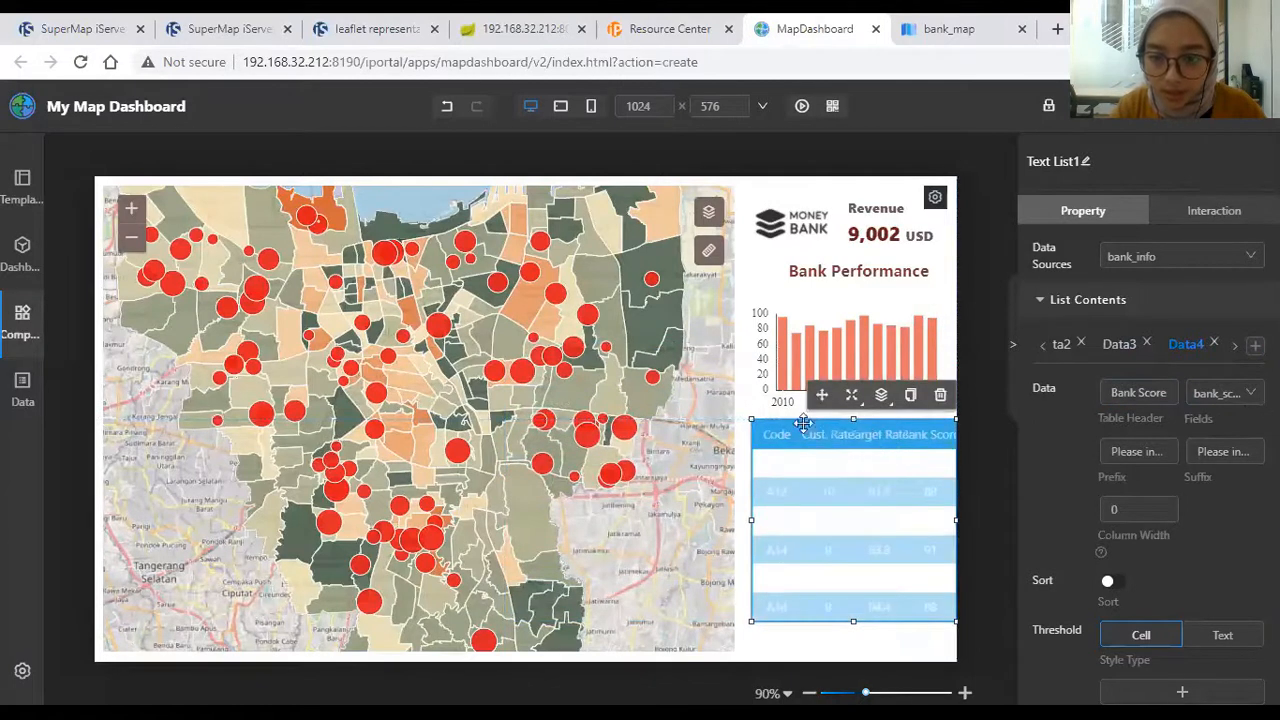
left_click_drag(749, 502, 737, 503)
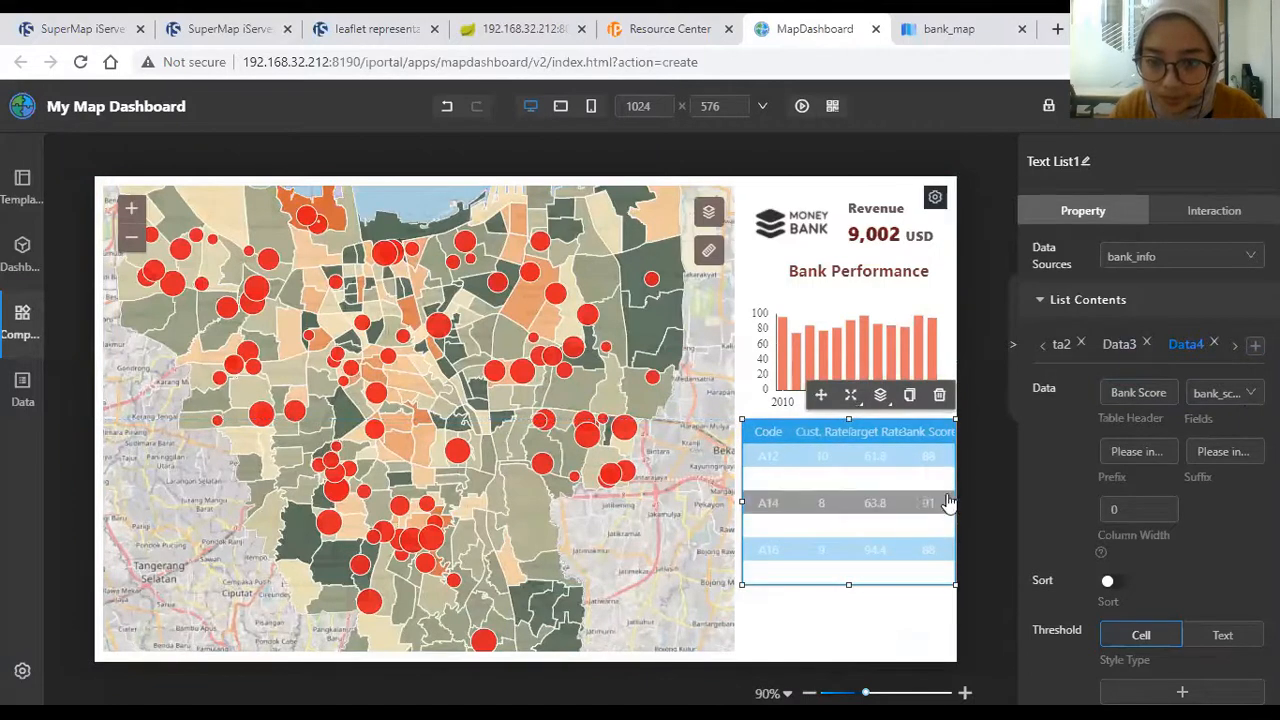
left_click_drag(948, 501, 953, 505)
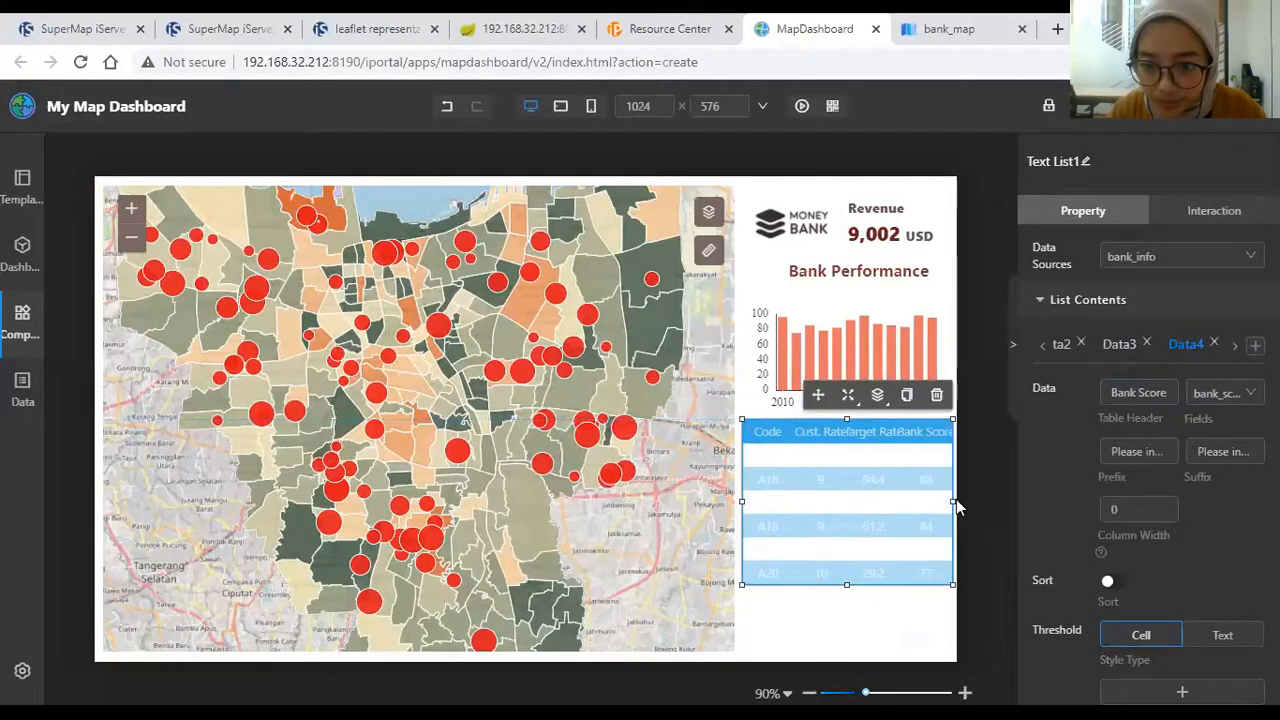
left_click_drag(952, 583, 948, 570)
key("Down")
key("Down")
key("Down")
key("Down")
key("Down")
key("Down")
key("Down")
key("Down")
key("Down")
key("Down")
key("Down")
key("Down")
key("Down")
key("Down")
key("Down")
key("Down")
key("Down")
key("Down")
key("Down")
key("Down")
key("Down")
key("Down")
key("Down")
key("Down")
key("Down")
key("Down")
key("Down")
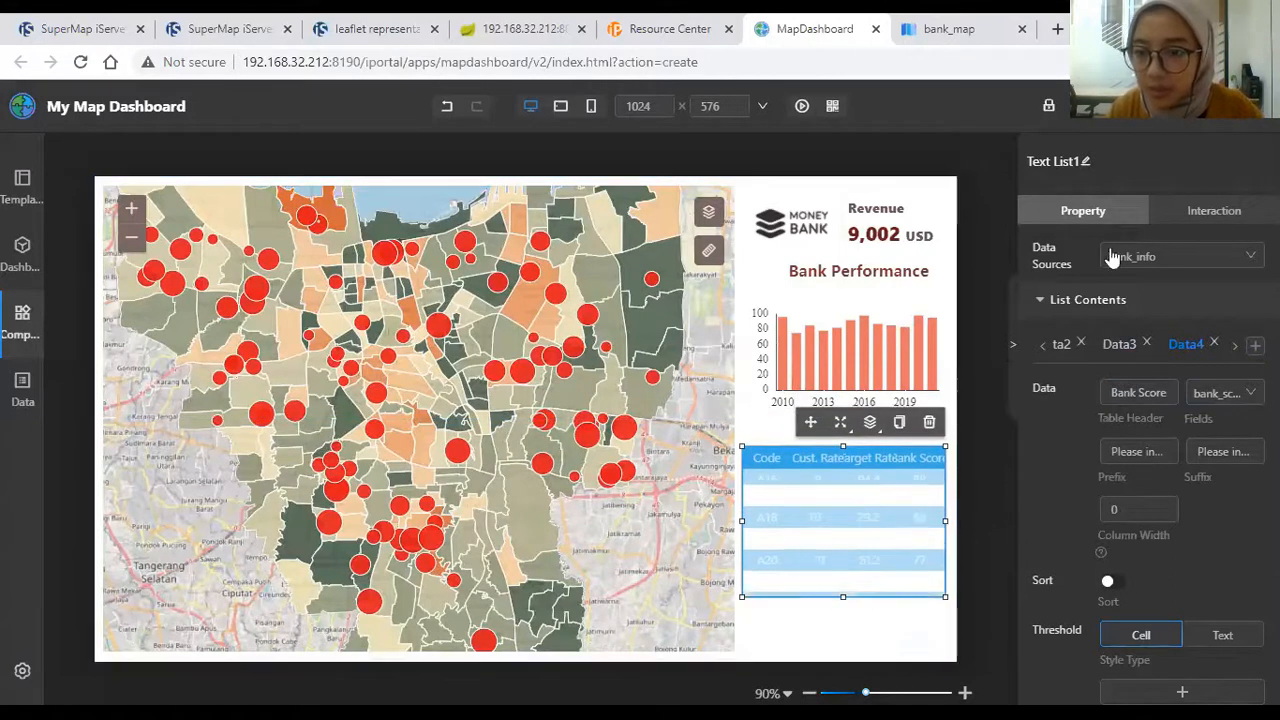
Step: Set the list font size to 11 and the row text colour to dark gray
scroll(1070, 482, "down", 5)
scroll(1070, 483, "down", 2)
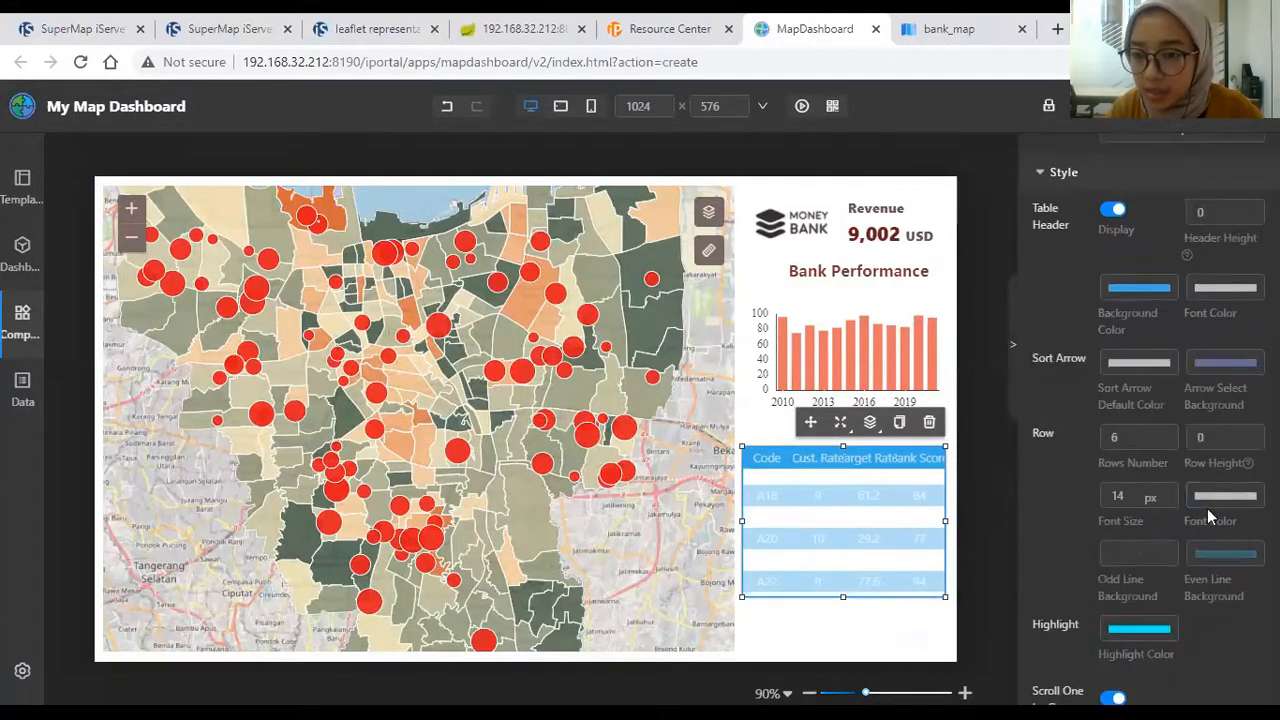
left_click(1169, 507)
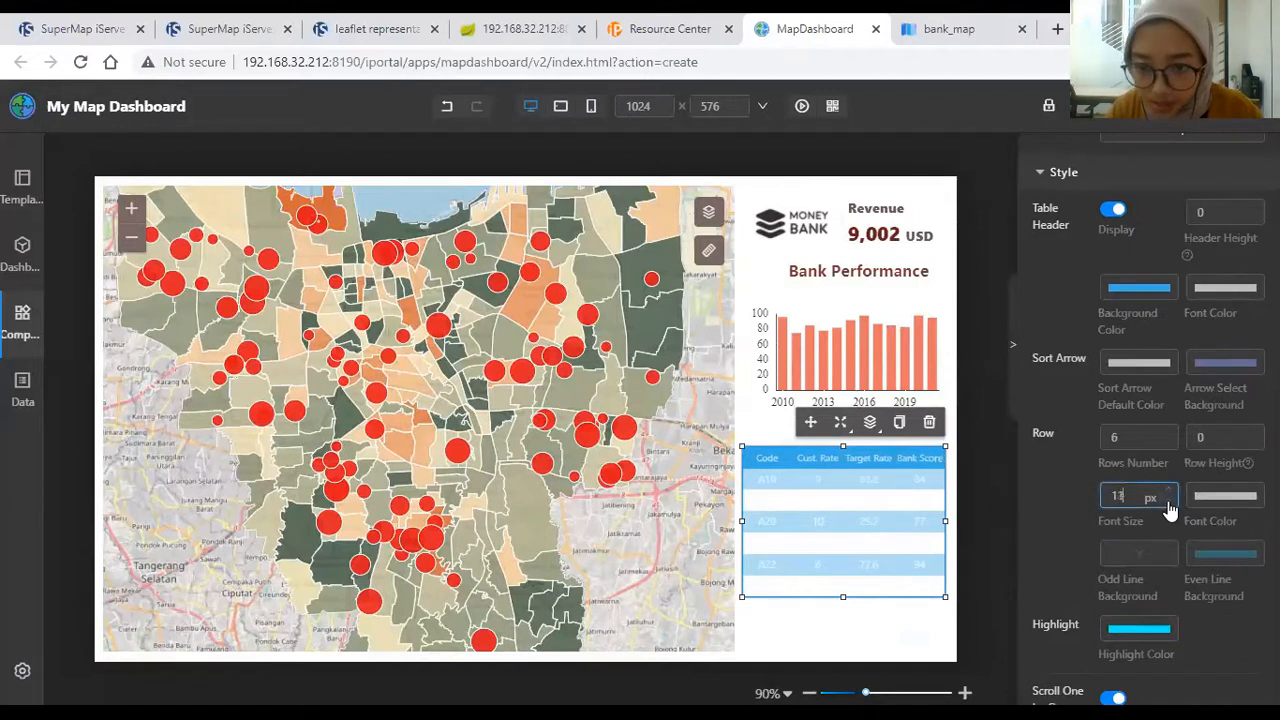
left_click(1222, 497)
left_click_drag(1152, 344, 1148, 357)
left_click(1066, 489)
Step: Make the header background a deep red (#64282B)
scroll(1076, 471, "up", 1)
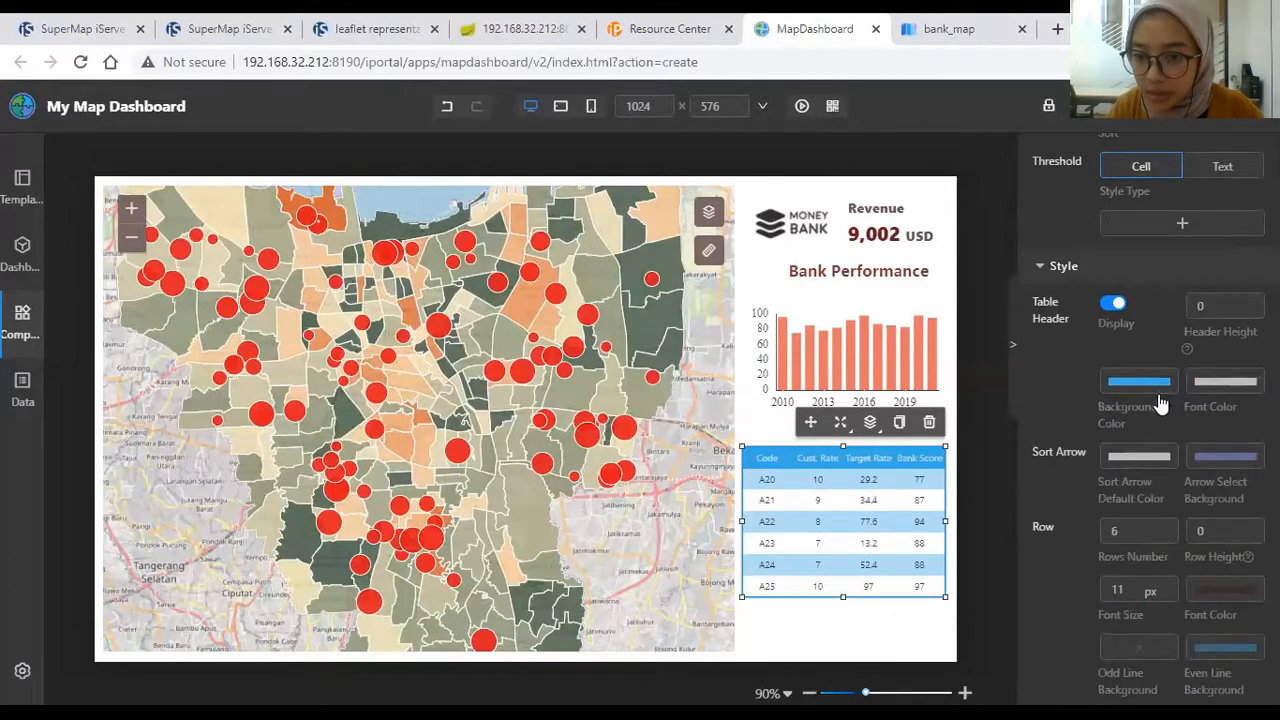
left_click(1146, 388)
left_click(1146, 465)
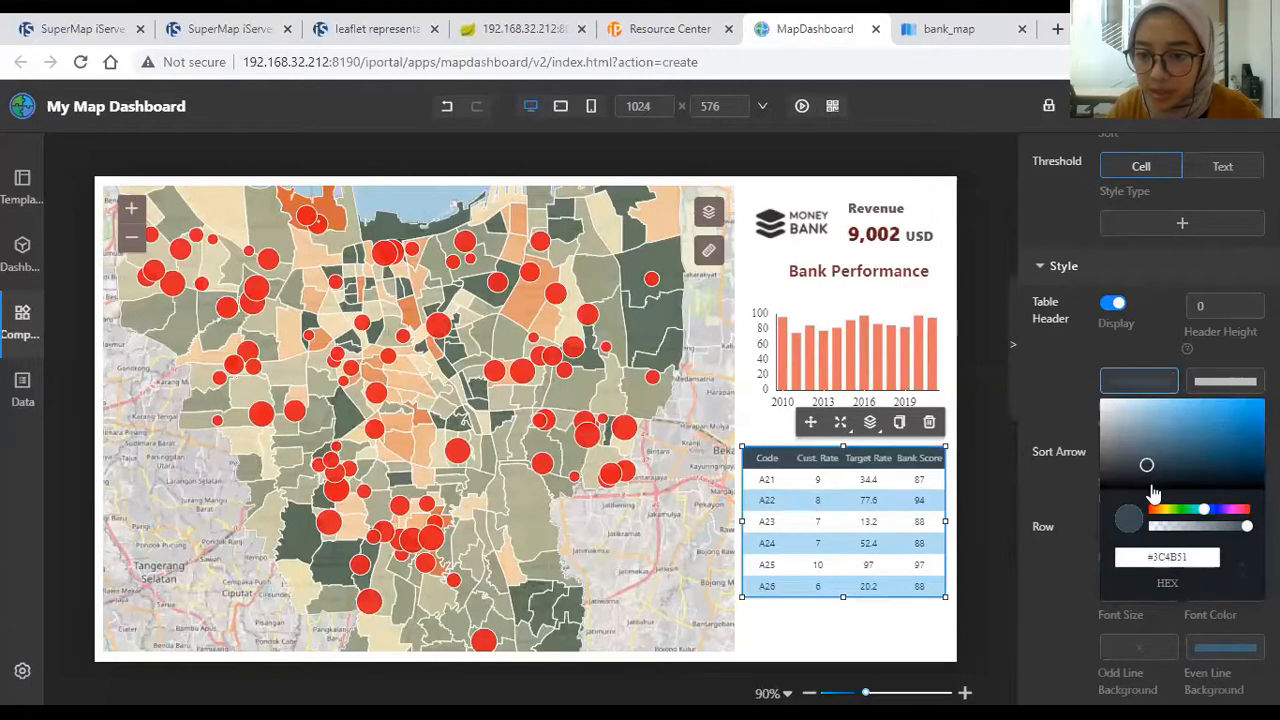
left_click(1232, 511)
left_click_drag(1236, 512, 1248, 513)
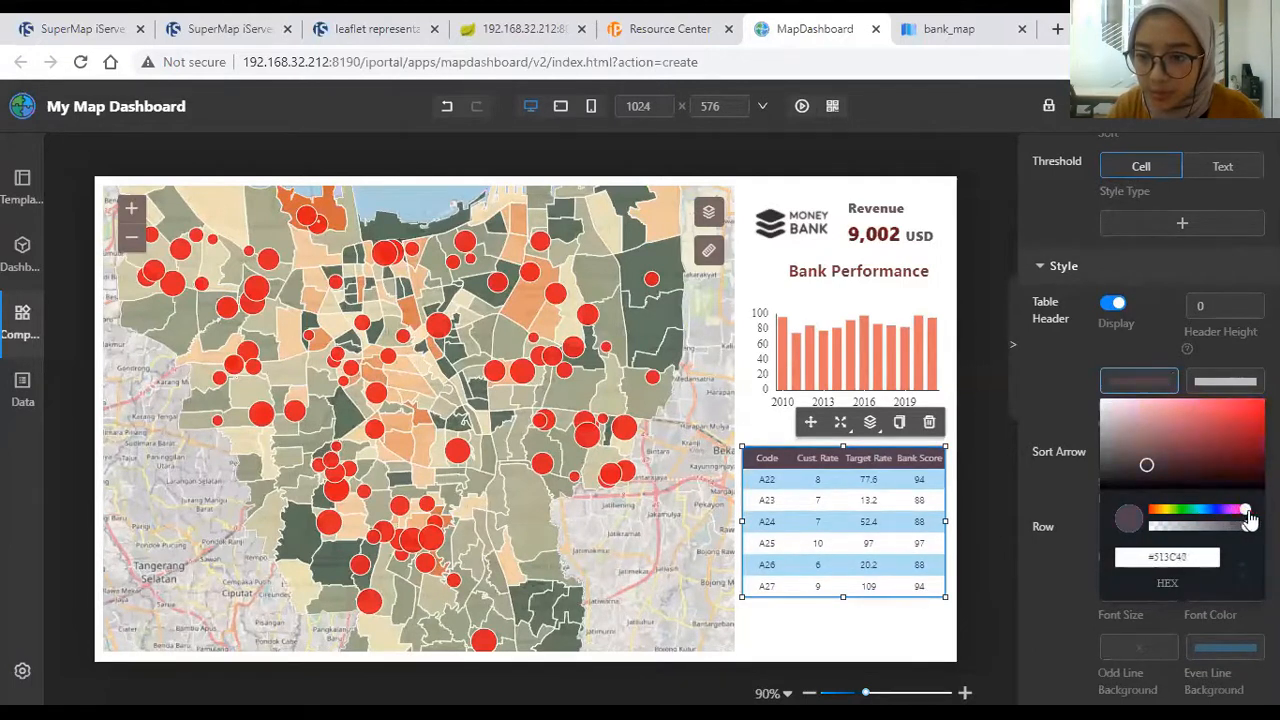
left_click(1191, 436)
left_click(1202, 458)
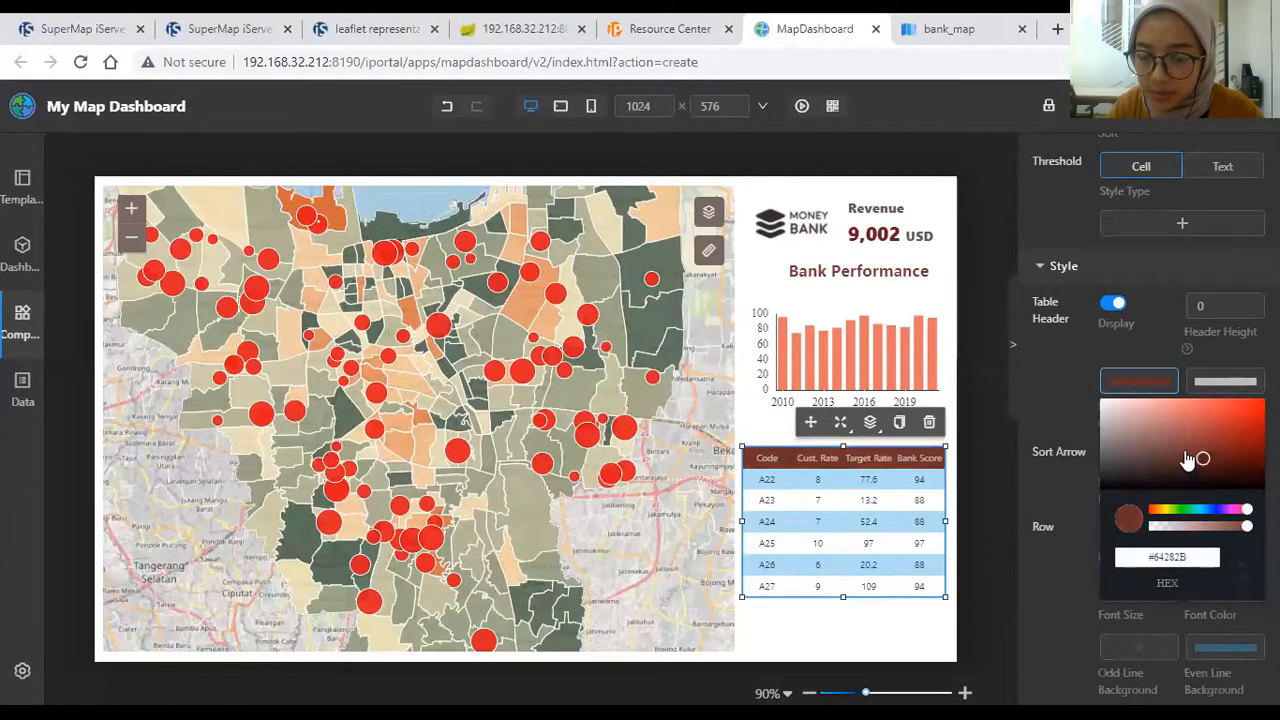
left_click(1076, 572)
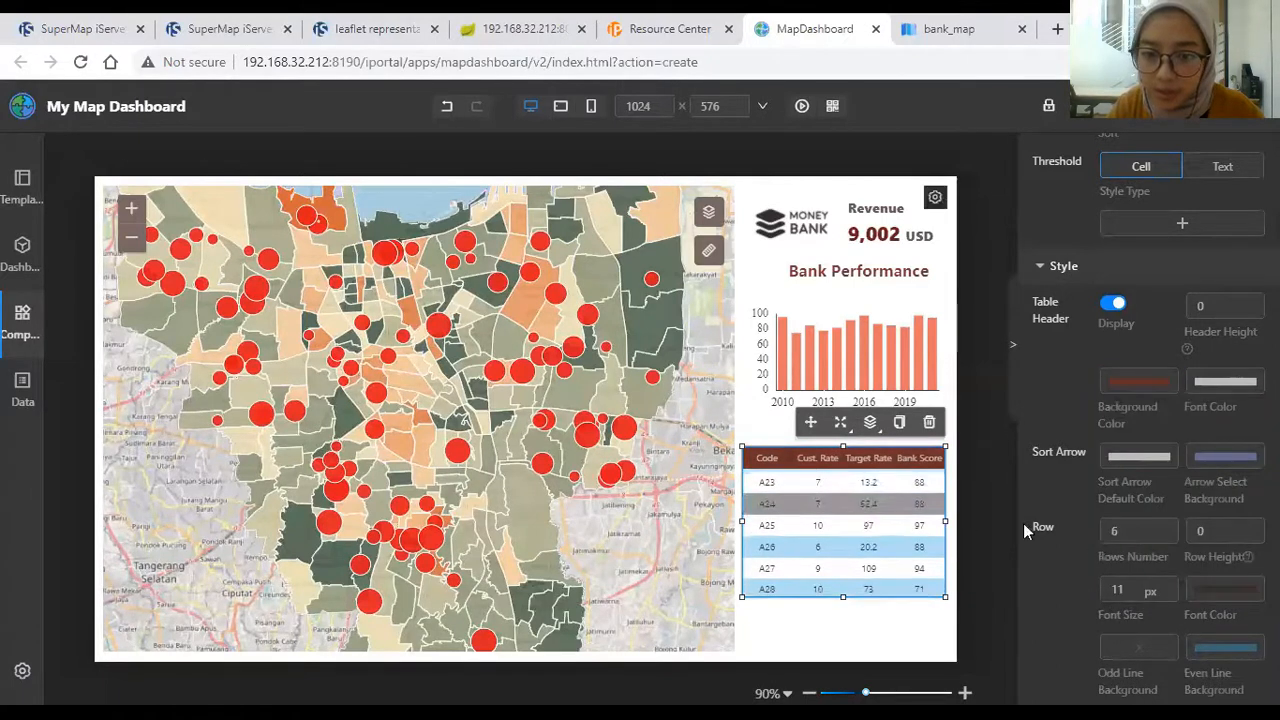
Step: Change the row highlight colour from cyan to dark red
scroll(1110, 553, "down", 1)
scroll(1110, 553, "down", 3)
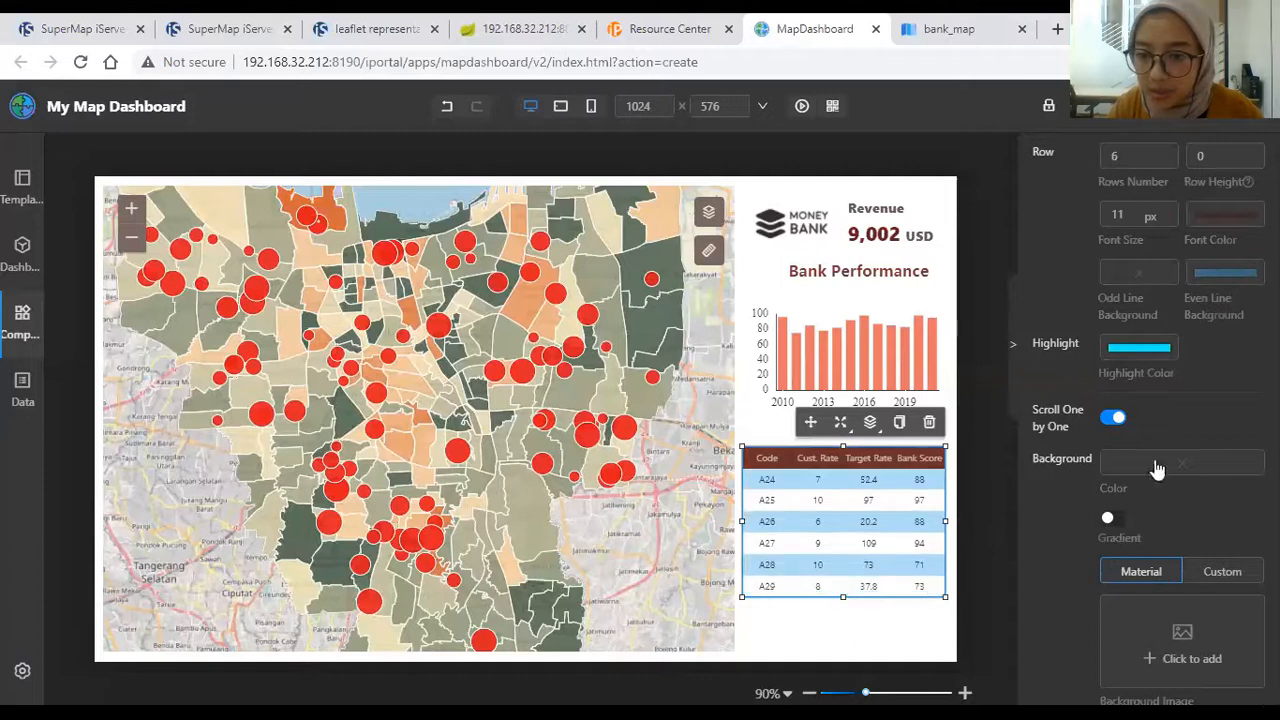
left_click(1140, 350)
left_click_drag(1206, 478, 1250, 480)
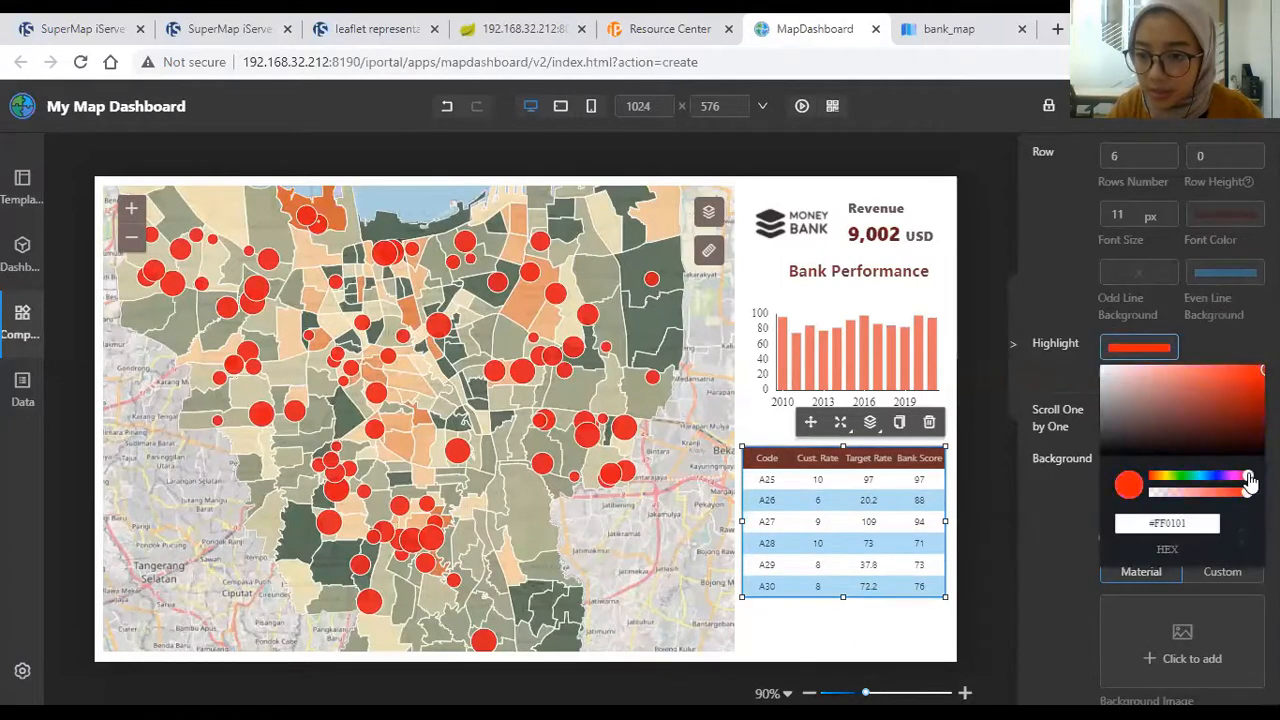
left_click(1246, 410)
left_click(1068, 512)
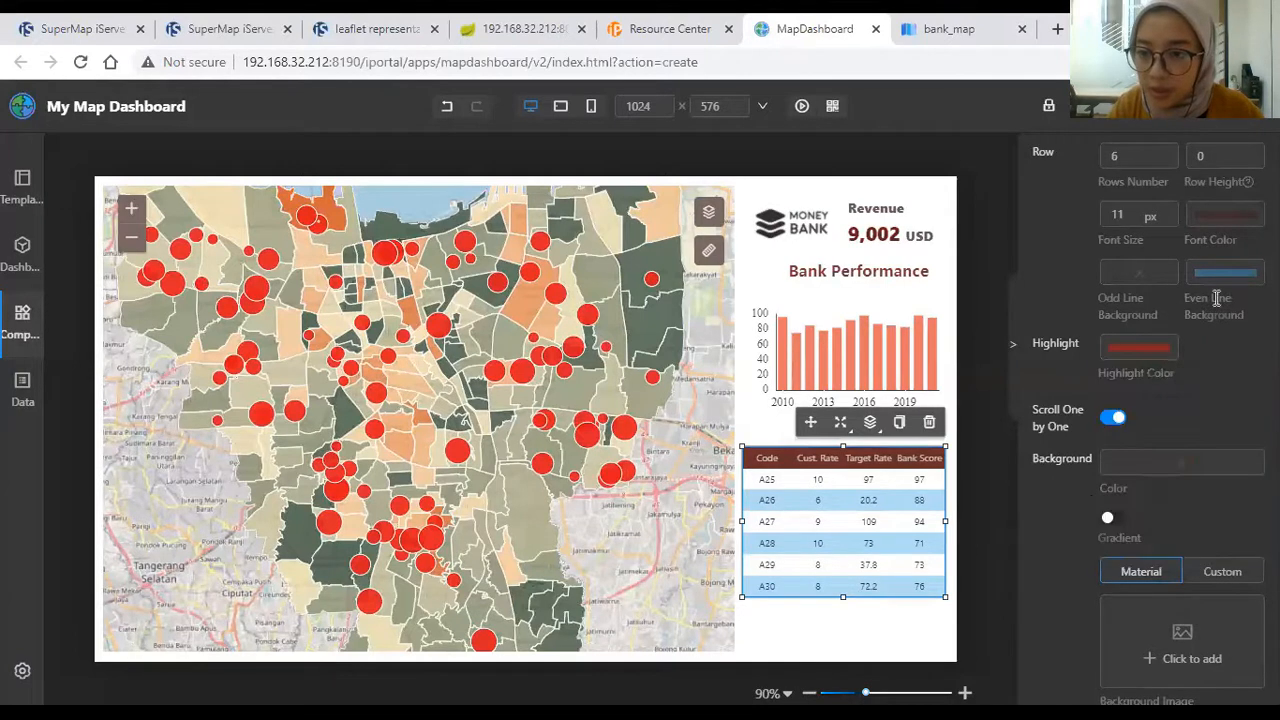
Step: Give the even rows a muted red background (#A65959)
left_click(1213, 276)
left_click_drag(1212, 402, 1236, 390)
left_click_drag(1222, 304, 1229, 347)
left_click(1193, 318)
left_click(1170, 287)
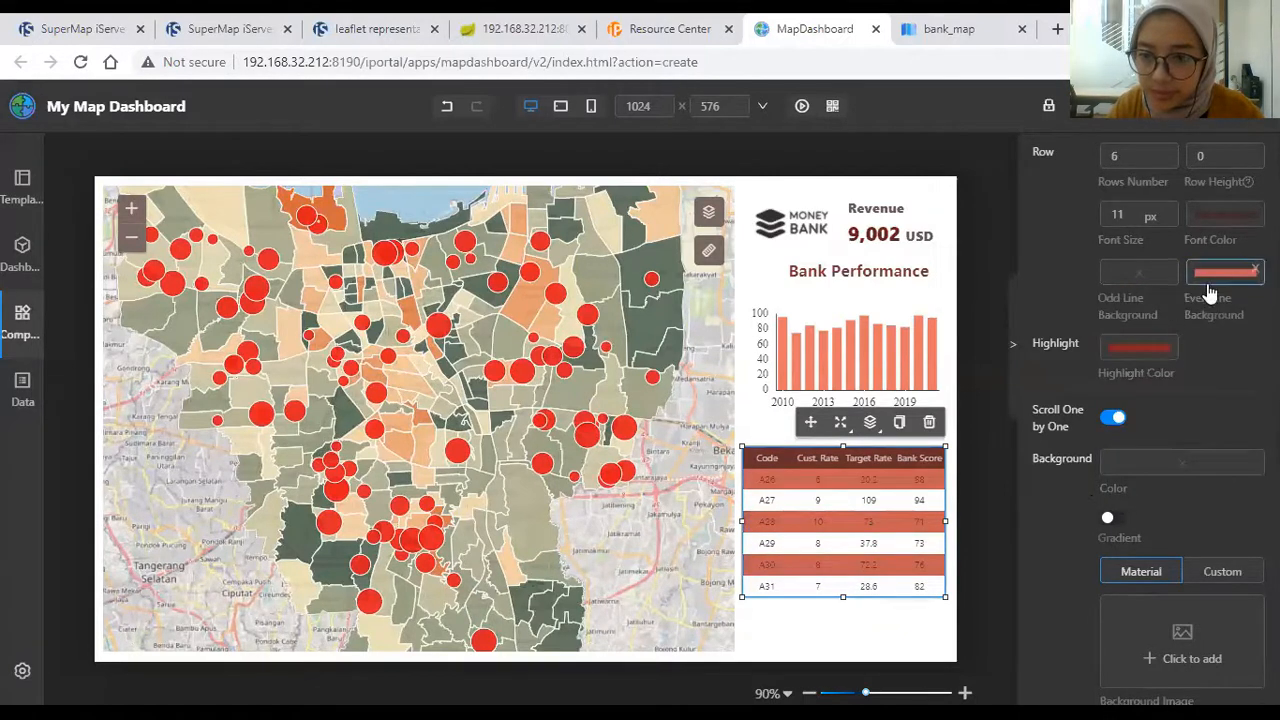
left_click(1208, 291)
left_click(1179, 308)
left_click(1179, 326)
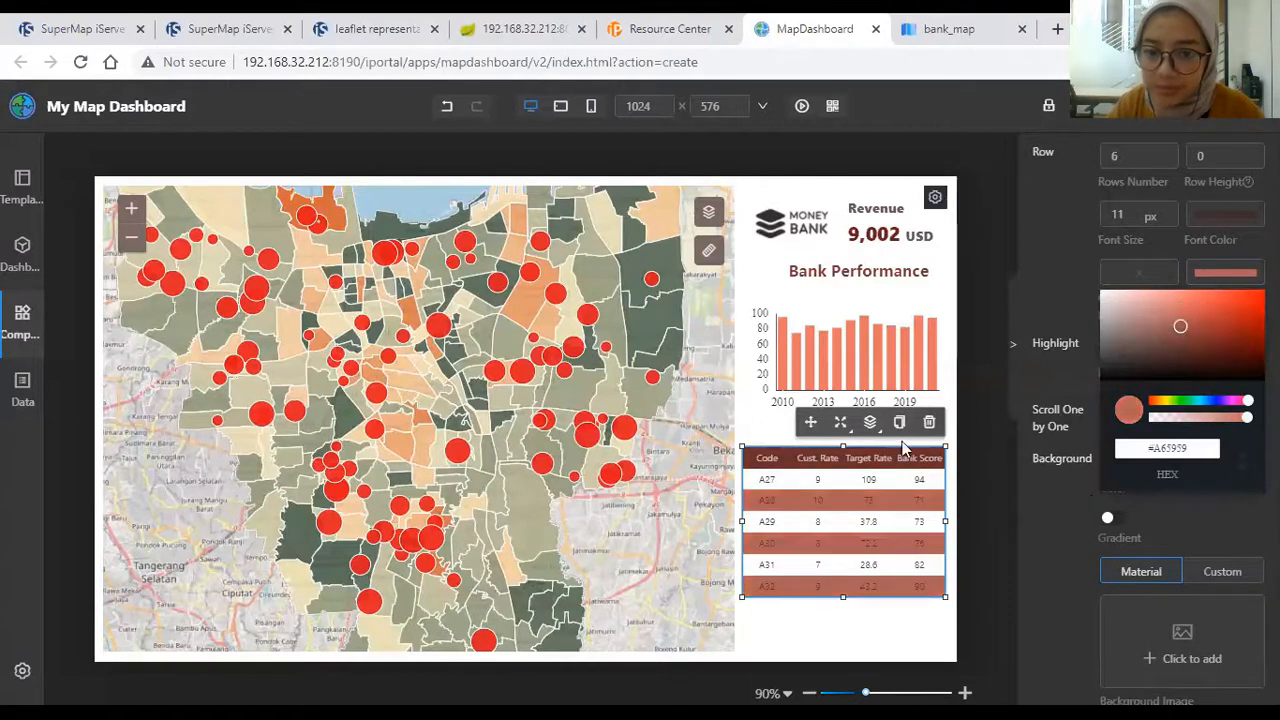
left_click(1001, 463)
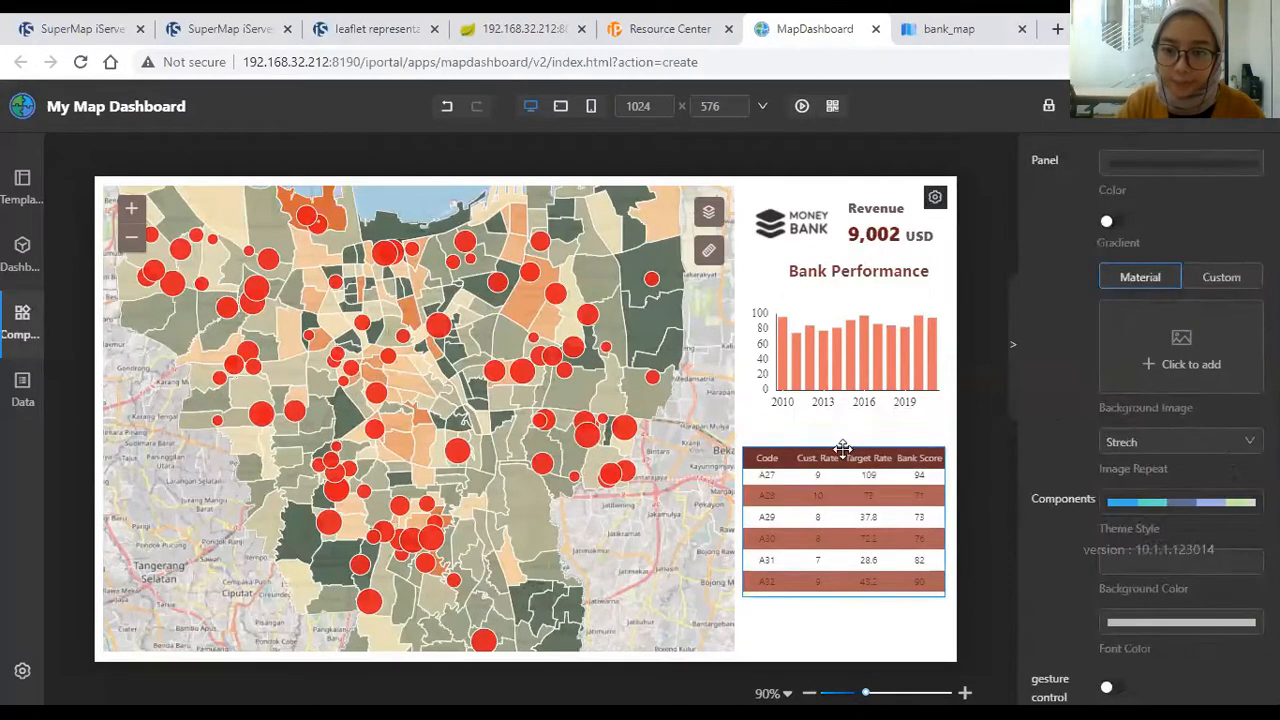
Step: Duplicate the Bank Performance title and move the copy above the bank list
left_click(848, 448)
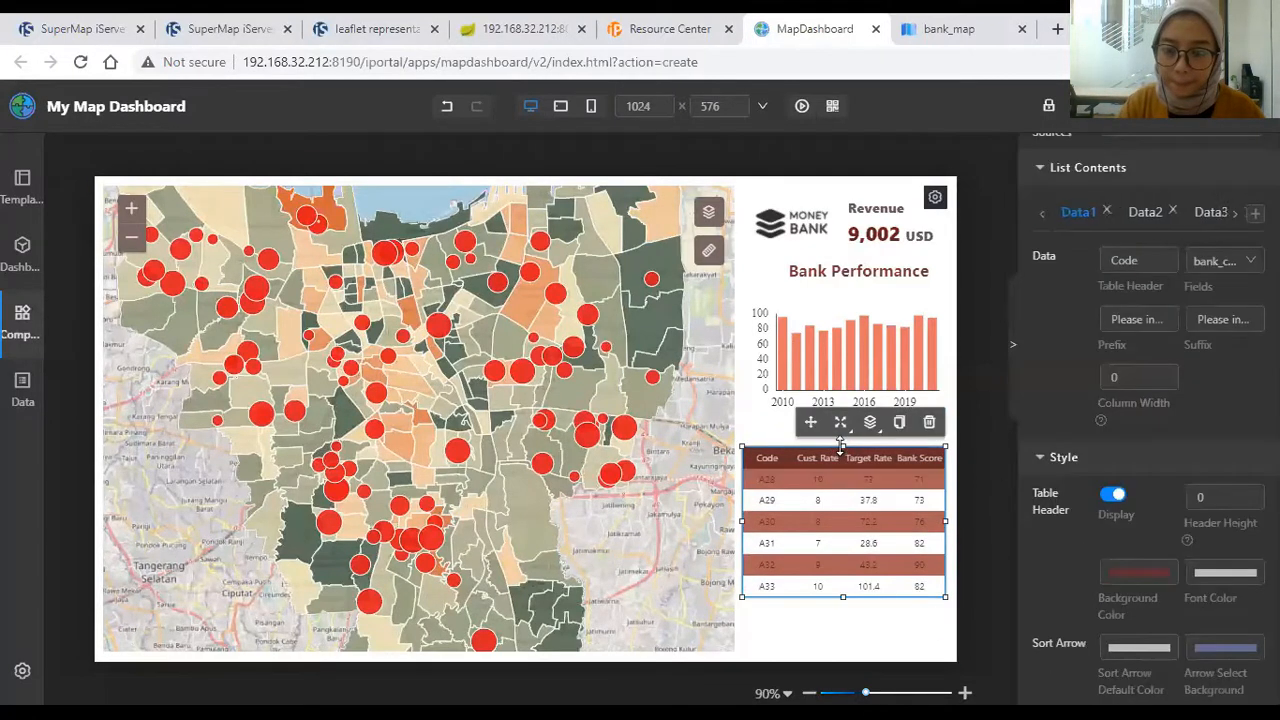
left_click(850, 270)
right_click(853, 263)
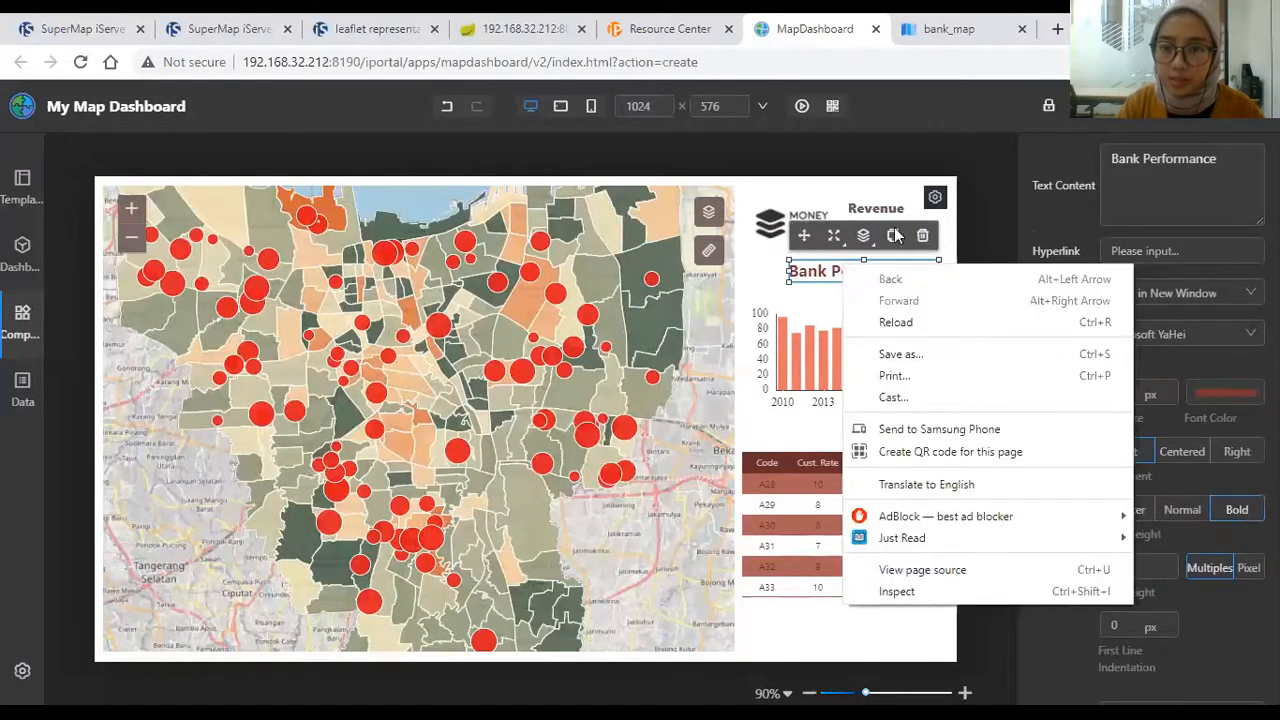
left_click(894, 235)
left_click(786, 266)
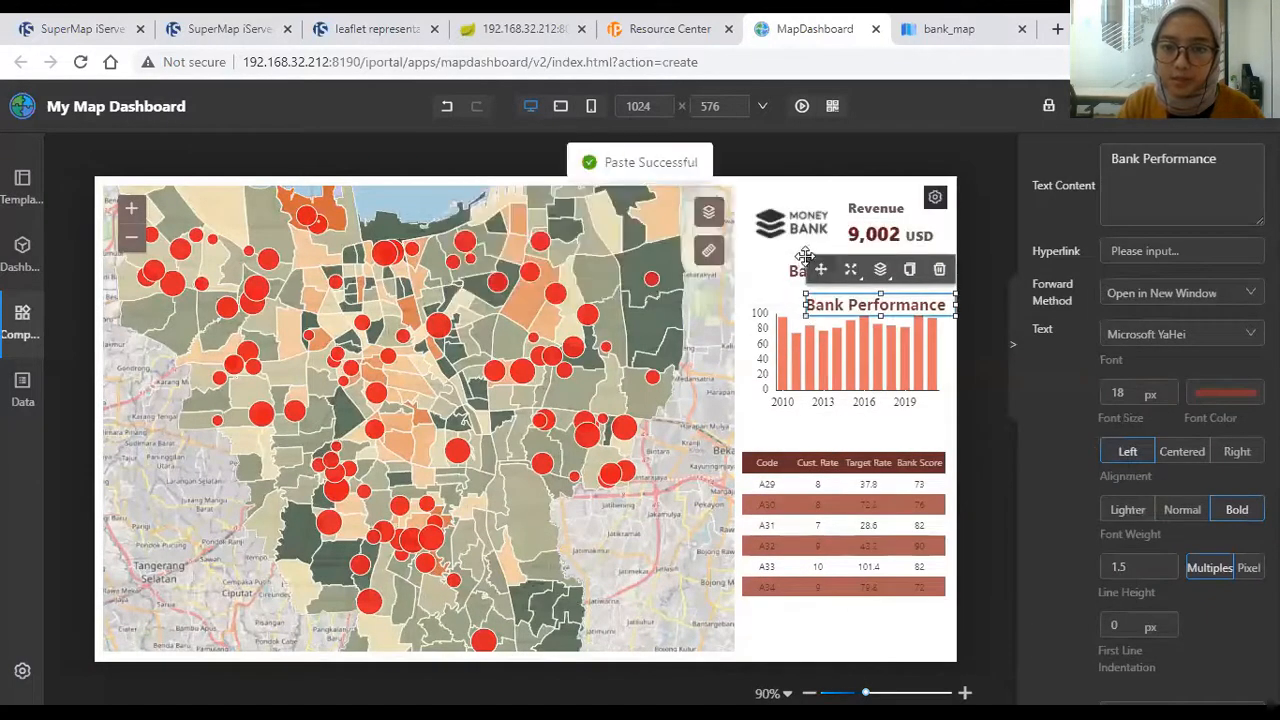
left_click_drag(825, 300, 830, 428)
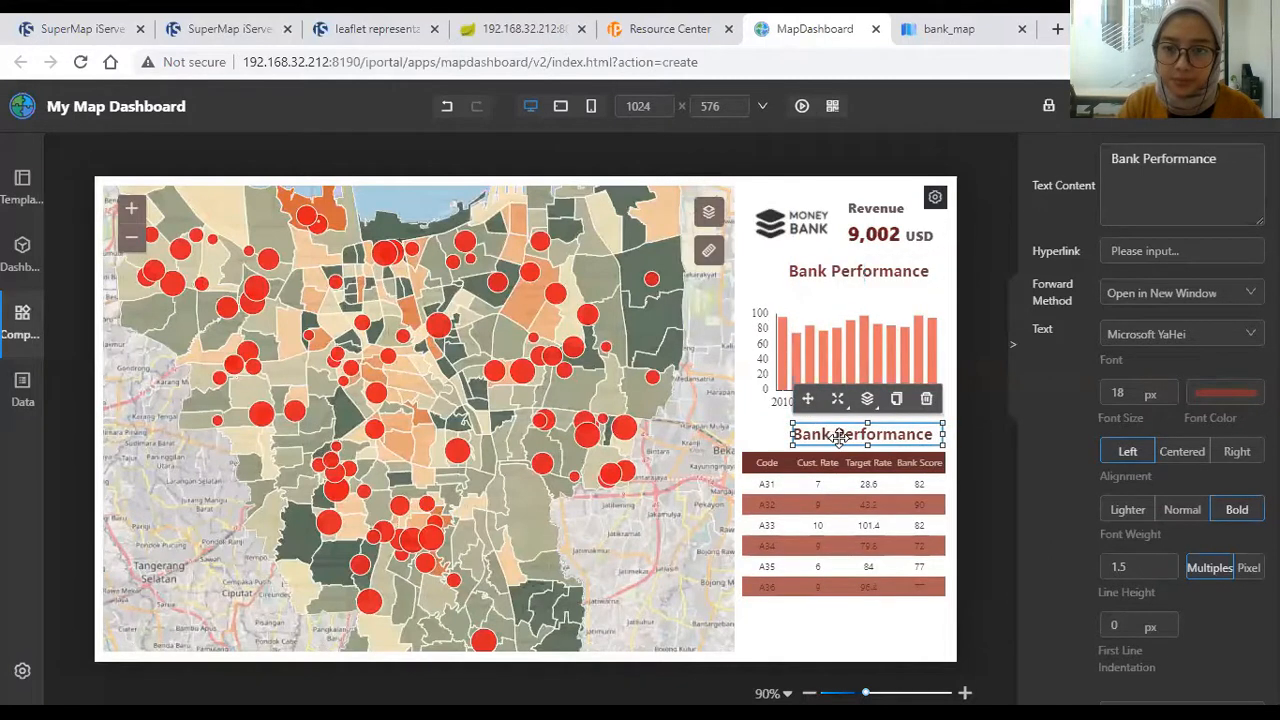
Step: Change the duplicated heading's text to 'Bank Information'
double_click(838, 436)
left_click_drag(1197, 161, 1117, 176)
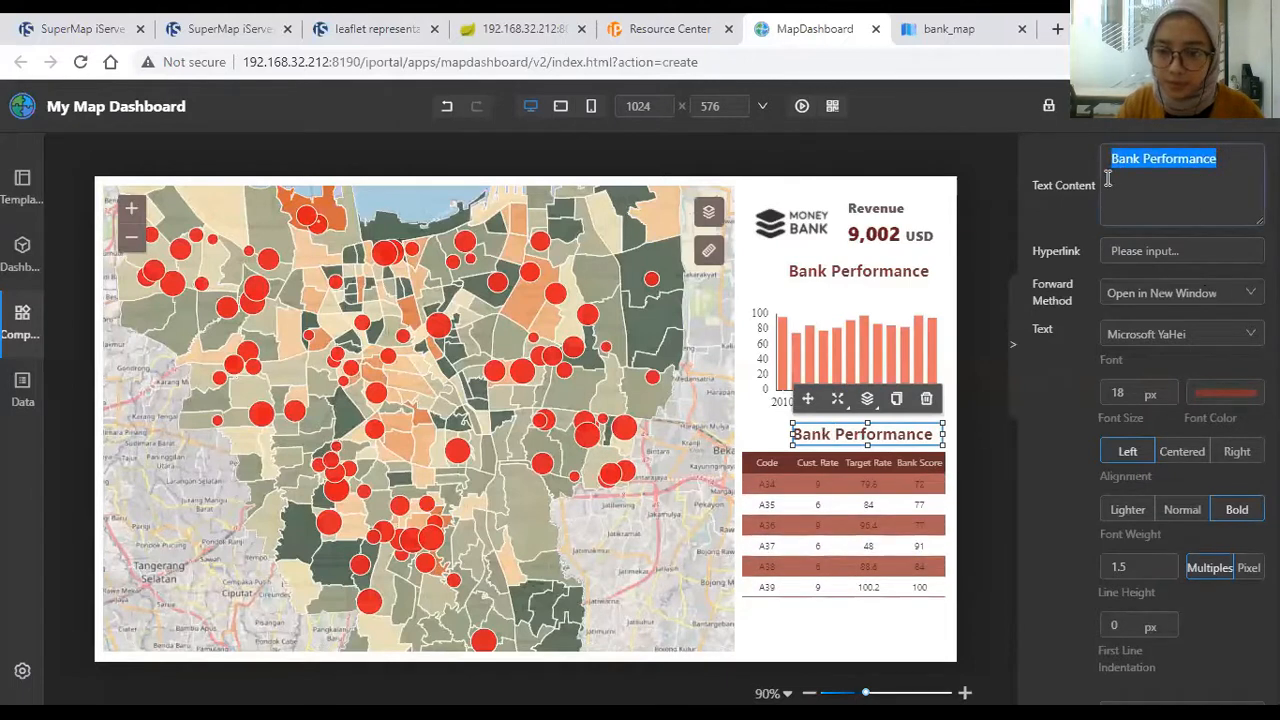
type("Bank Inf")
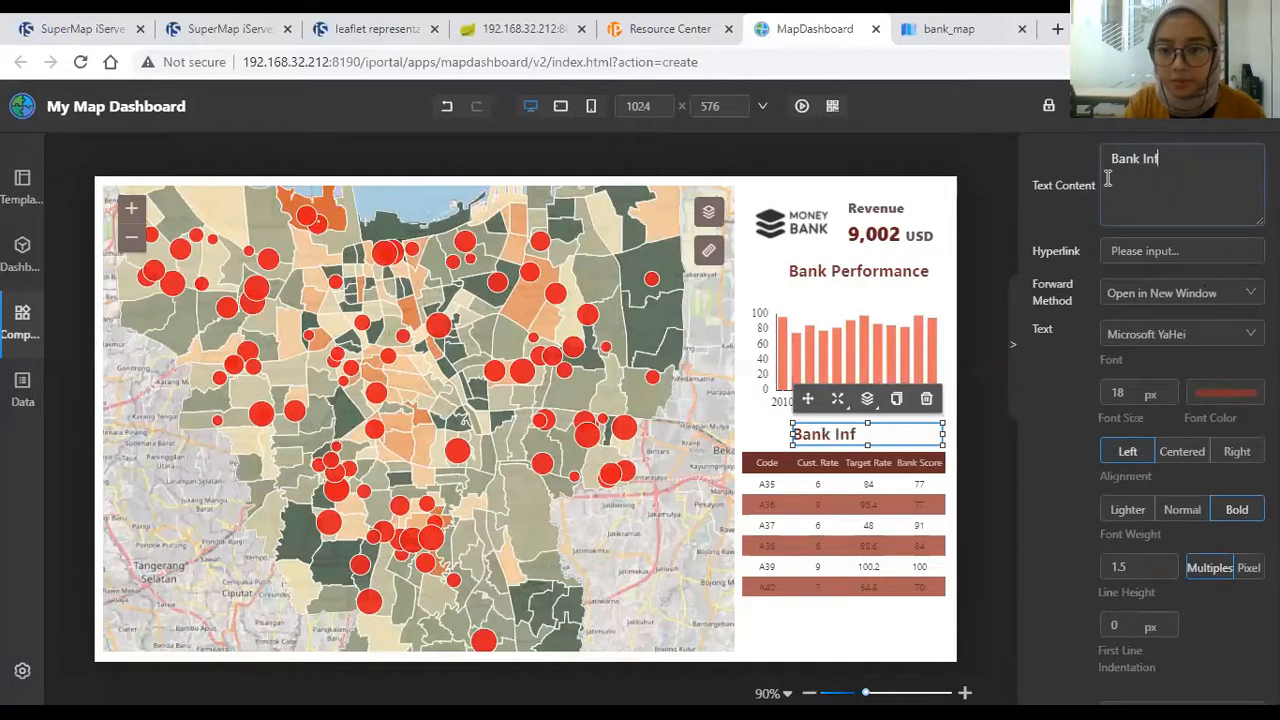
type("ormat")
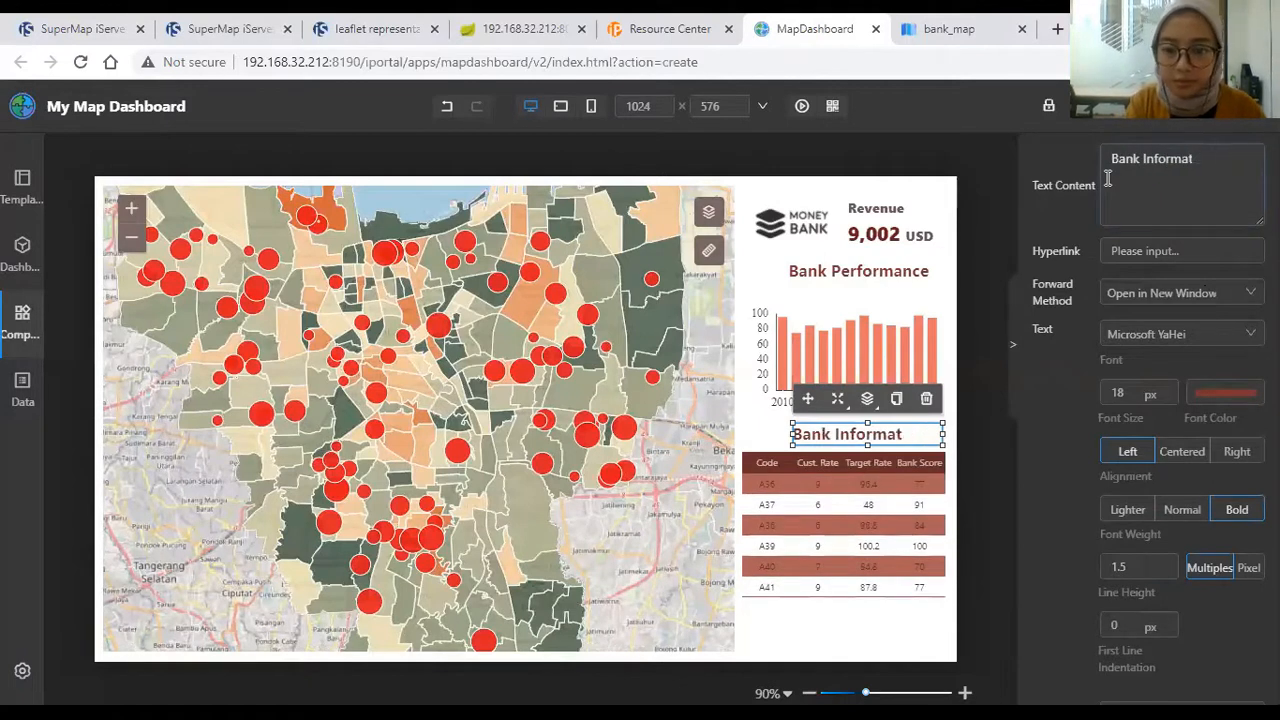
type("uoion")
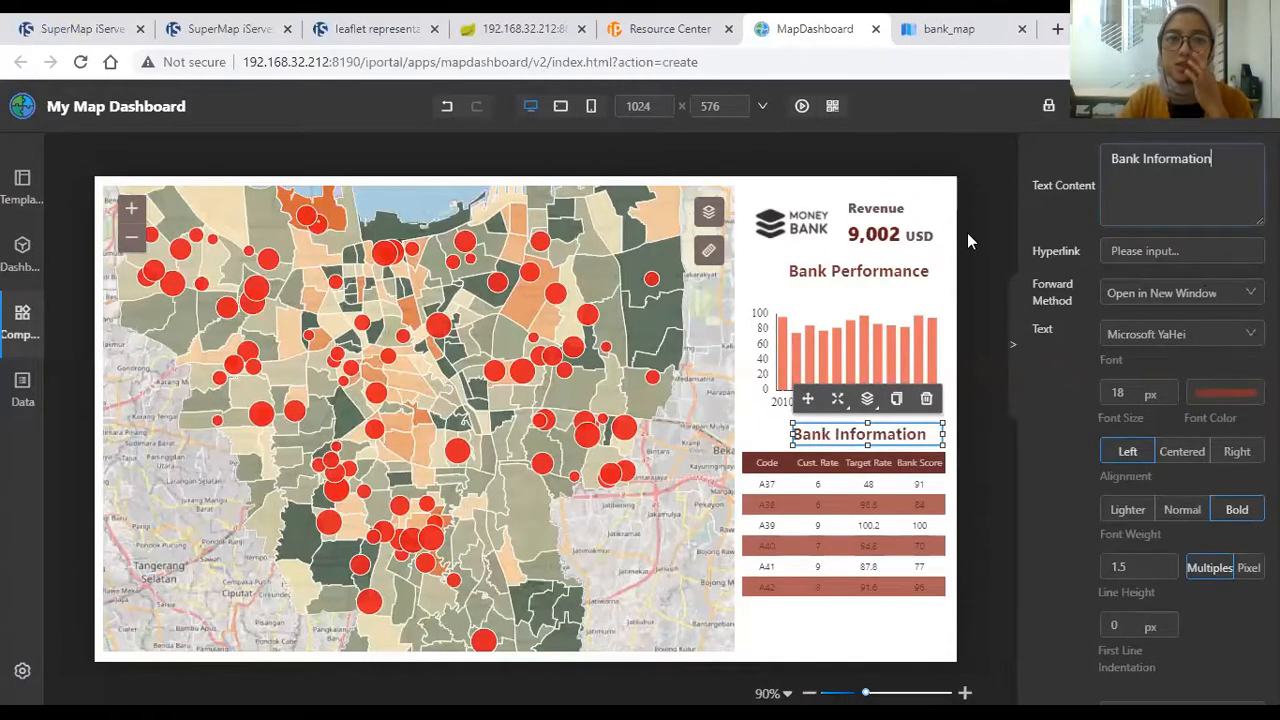
left_click(967, 232)
left_click(22, 320)
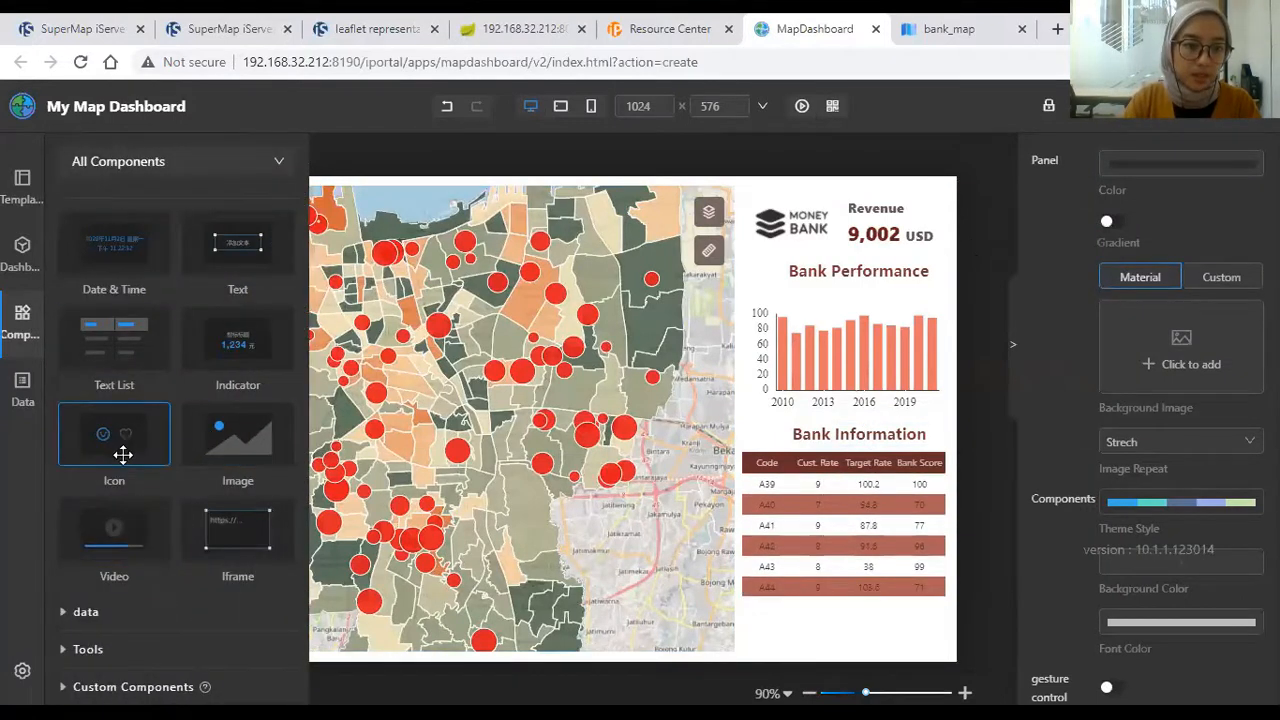
Step: Add an Icon component with the grid symbol beside the Bank Performance heading
left_click_drag(120, 454, 190, 450)
left_click_drag(625, 425, 626, 420)
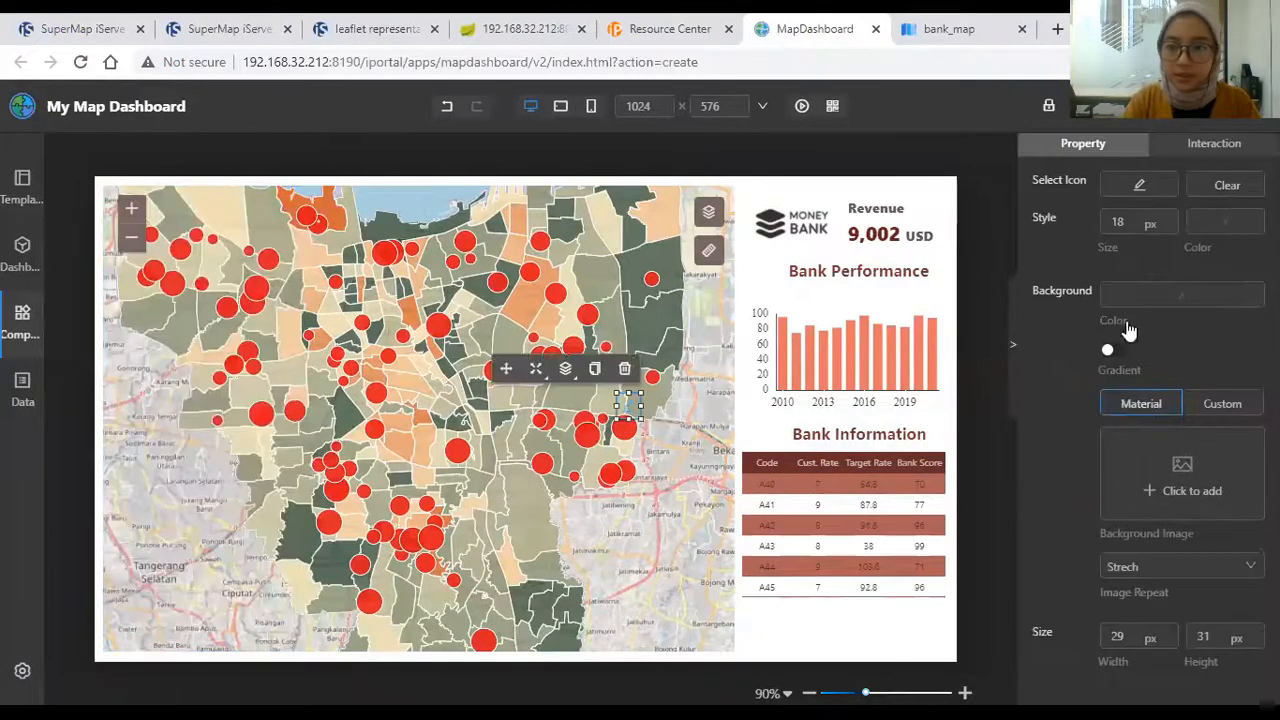
left_click(1138, 256)
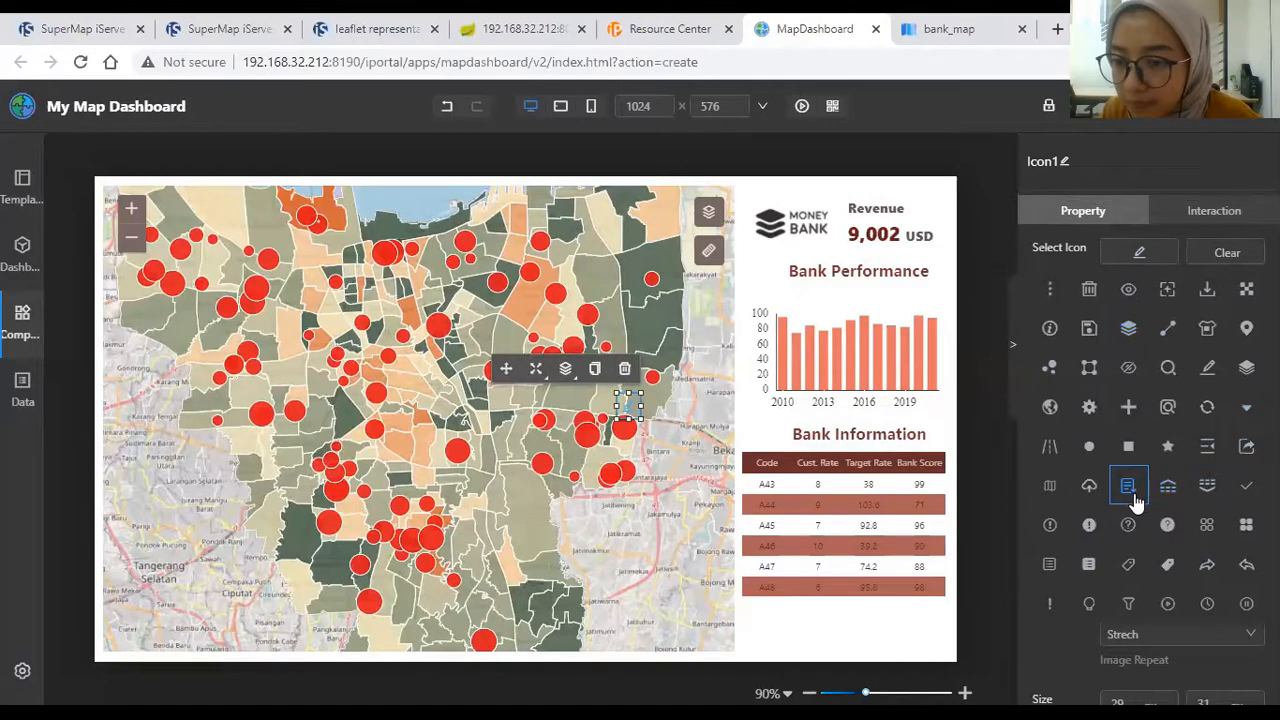
left_click(1246, 527)
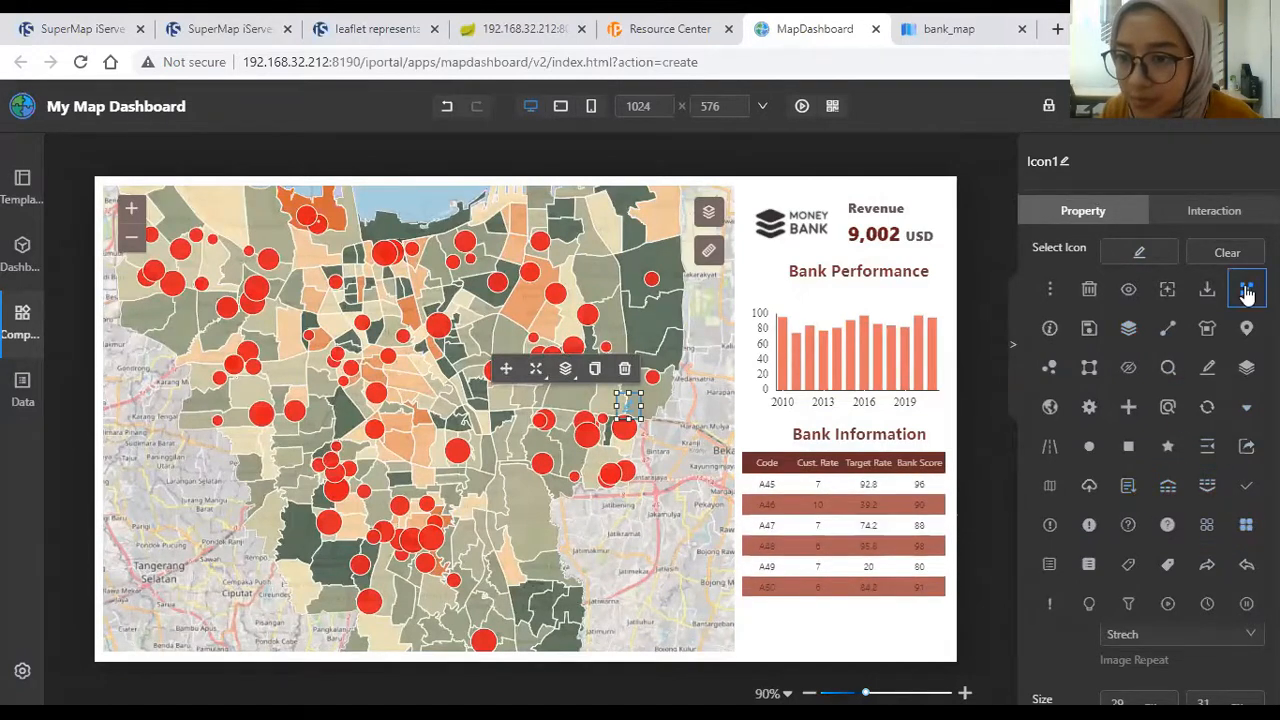
left_click(1246, 527)
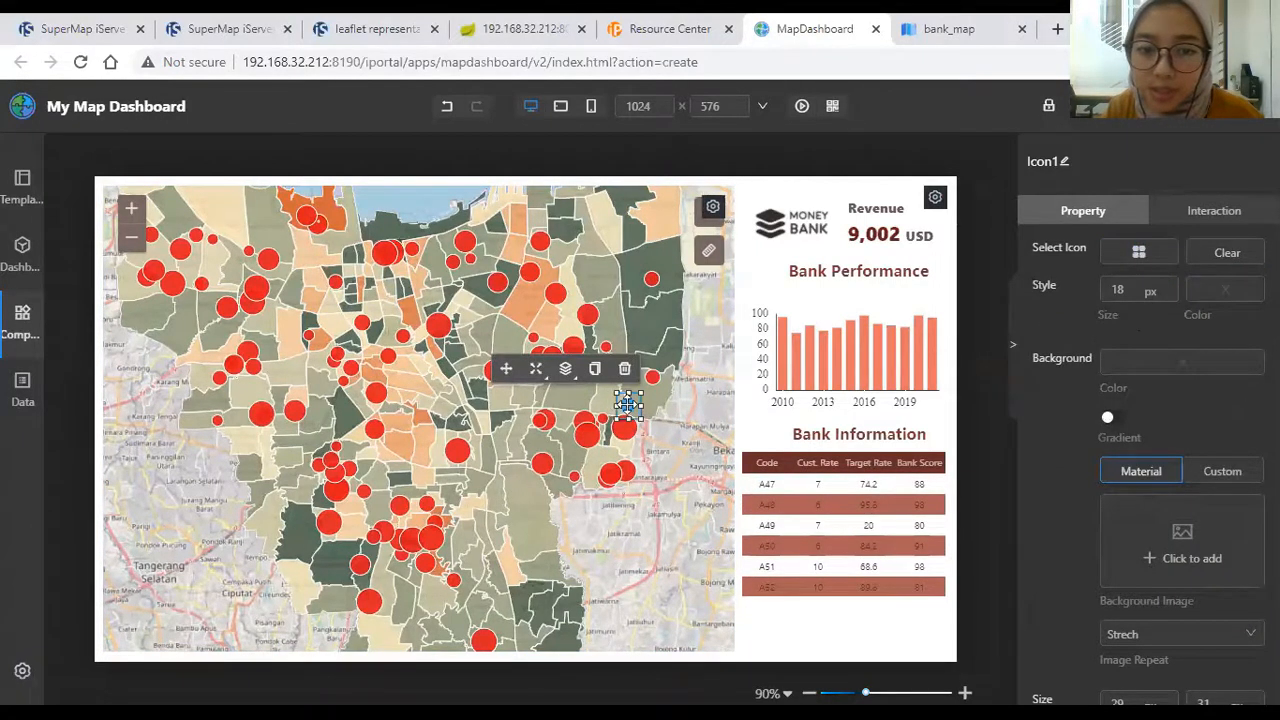
left_click_drag(627, 403, 765, 267)
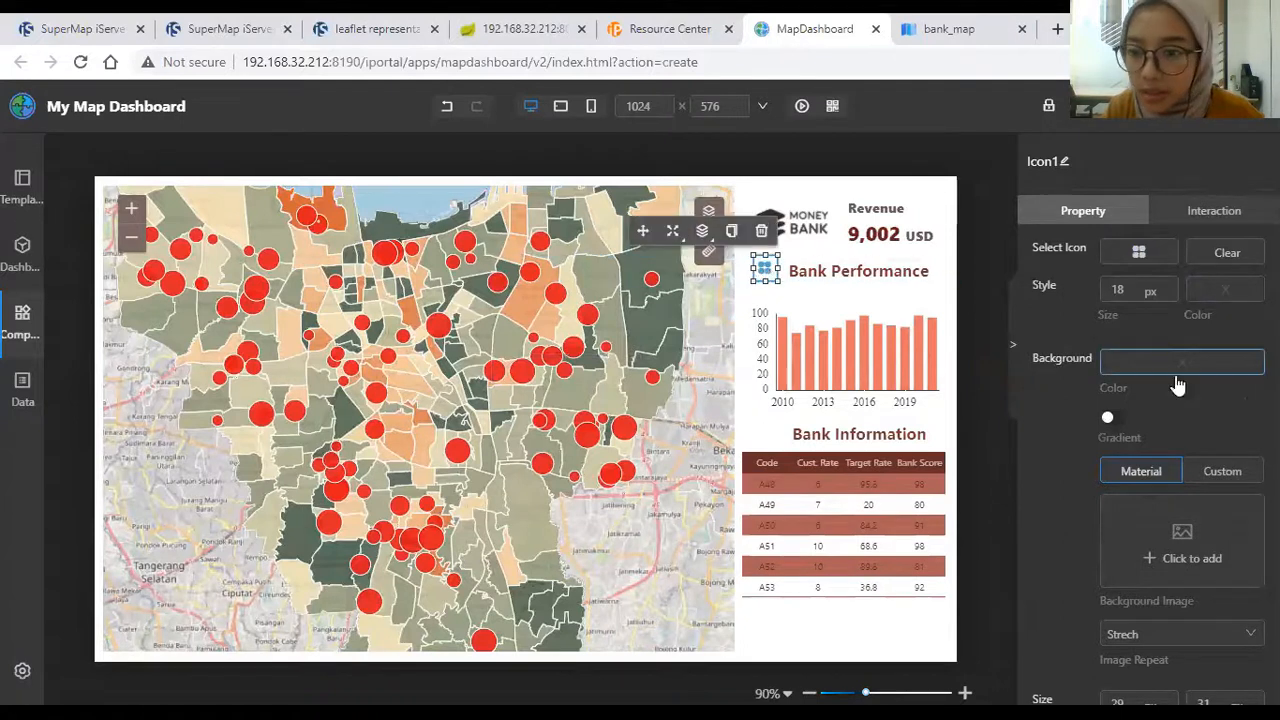
Step: Set the grid icon colour to #9E4949 and its size to 22
scroll(1164, 455, "down", 1)
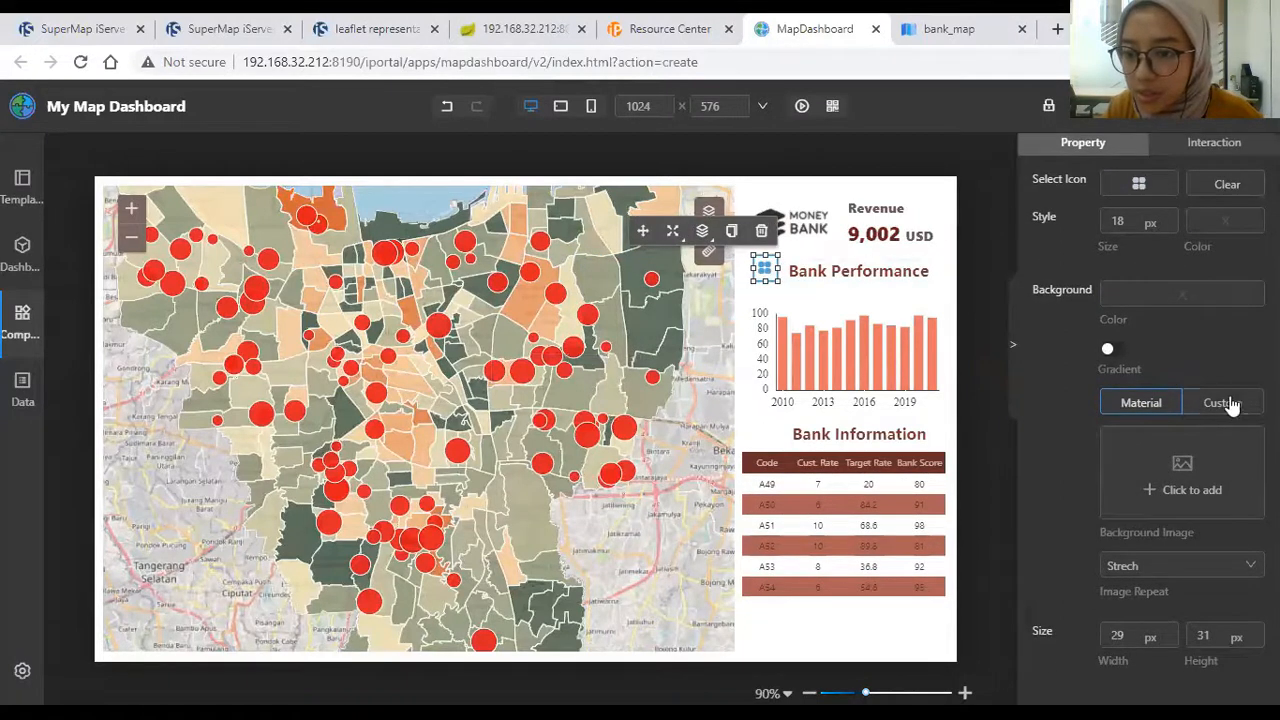
scroll(1232, 404, "up", 1)
left_click(1222, 291)
left_click(1192, 346)
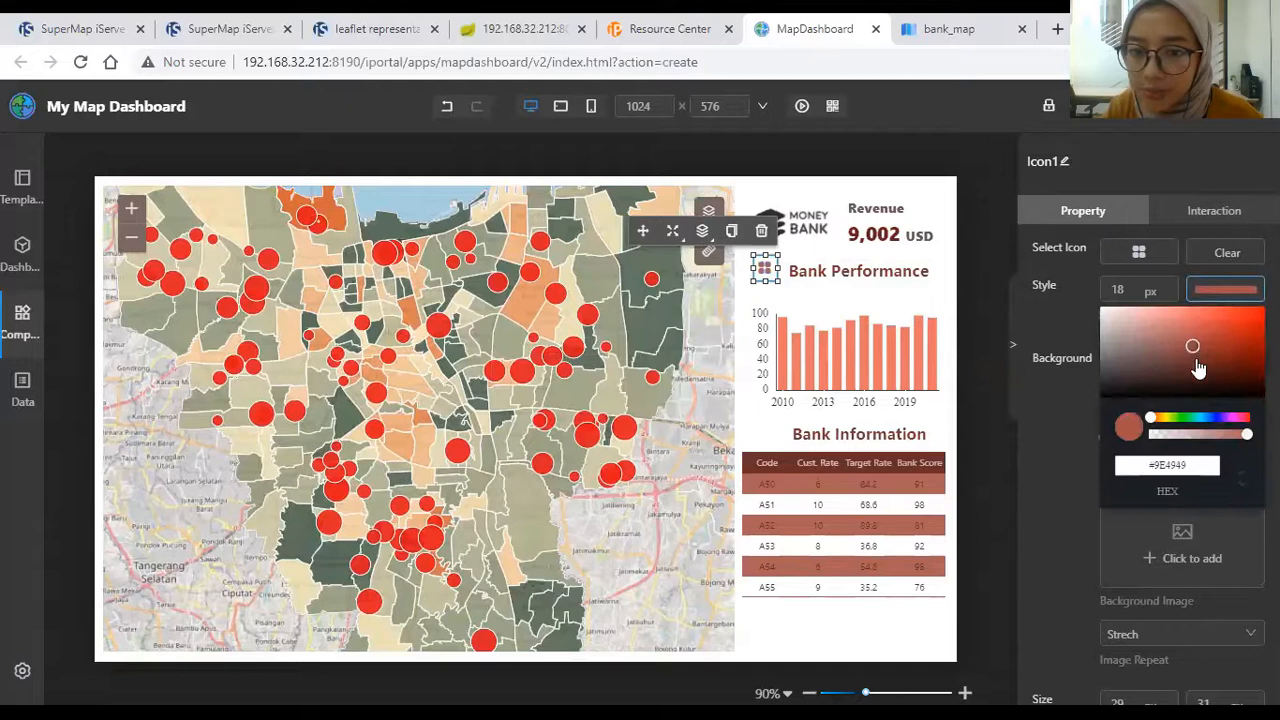
left_click_drag(750, 283, 740, 290)
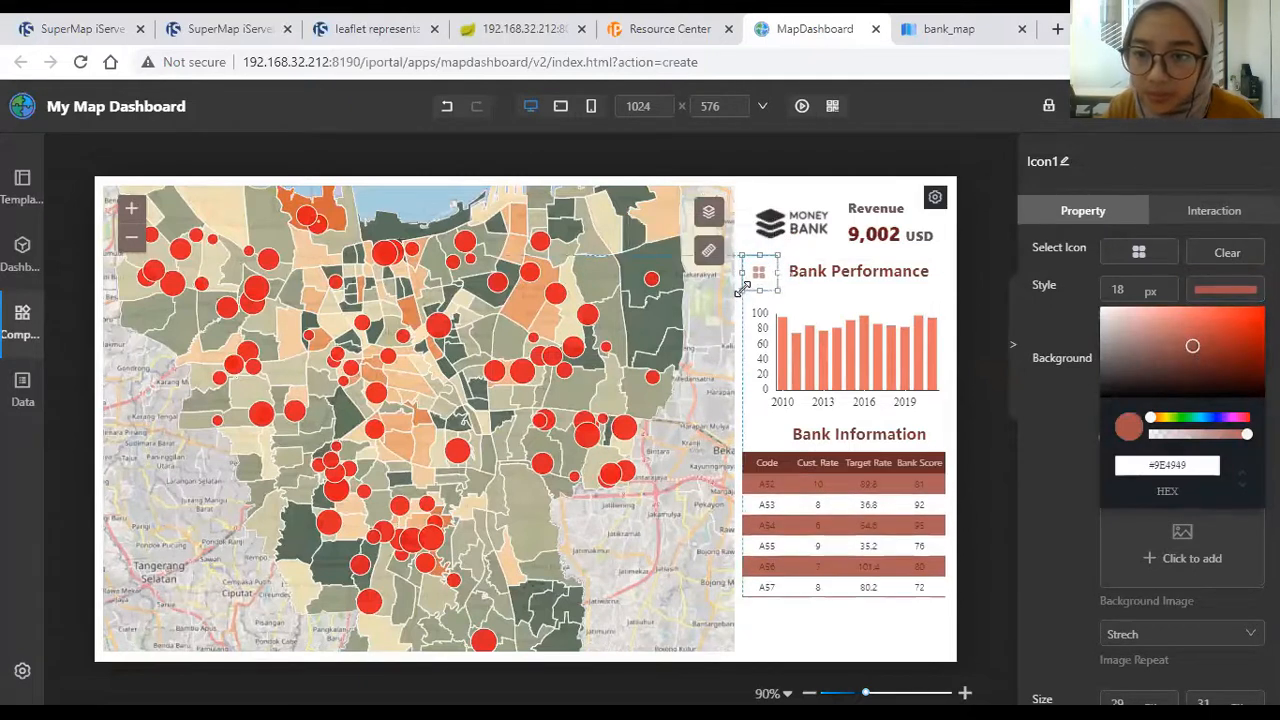
left_click(1172, 286)
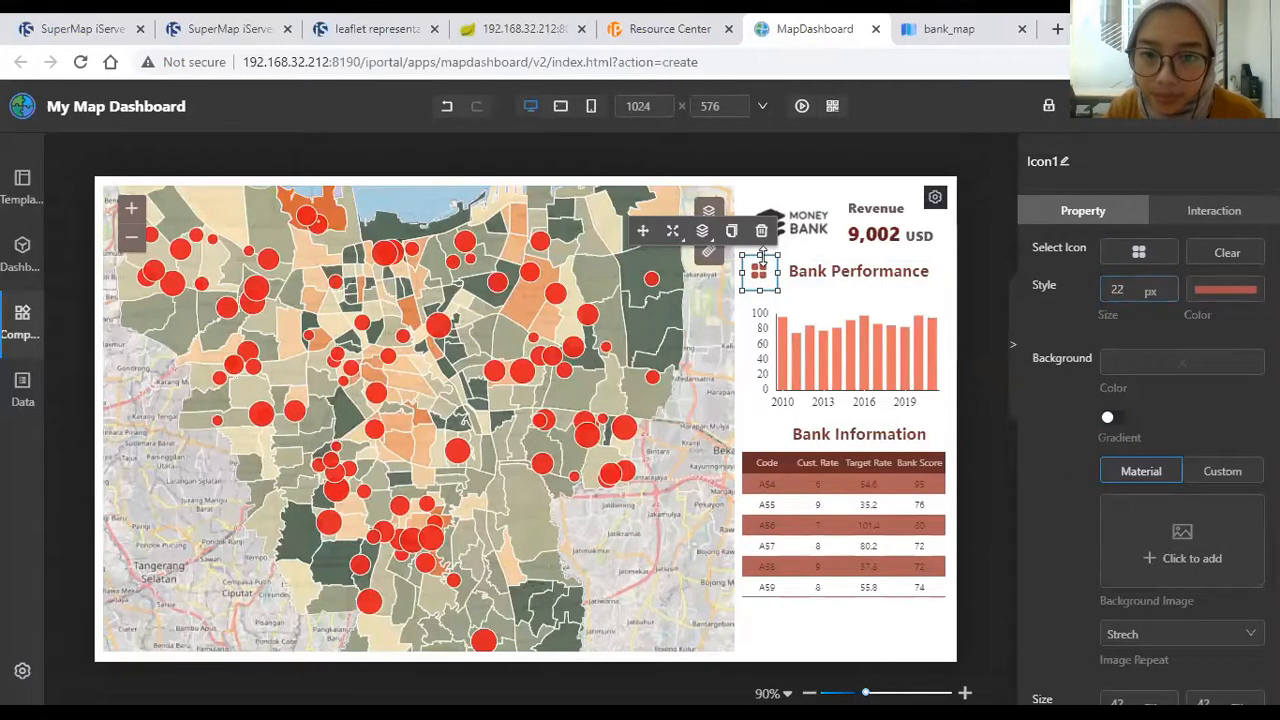
left_click_drag(762, 258, 789, 265)
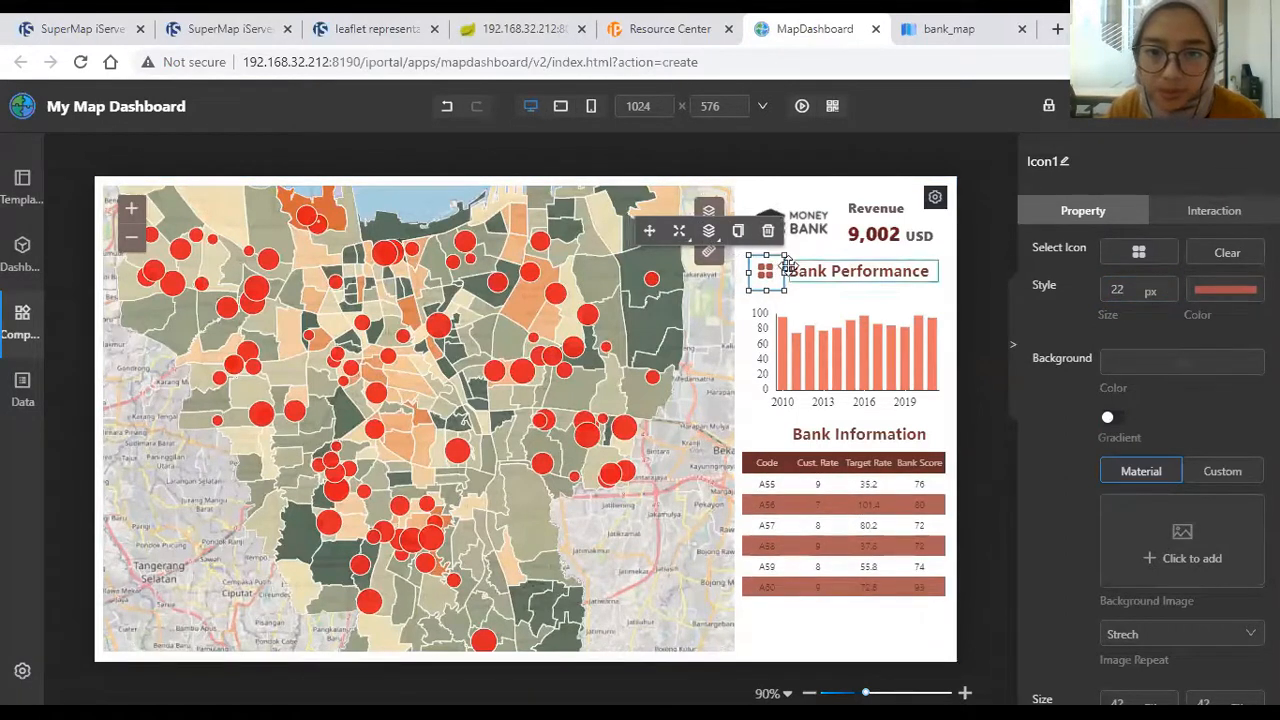
Step: Copy the grid icon and place the copy beside the Bank Information heading
left_click(738, 231)
left_click(789, 266)
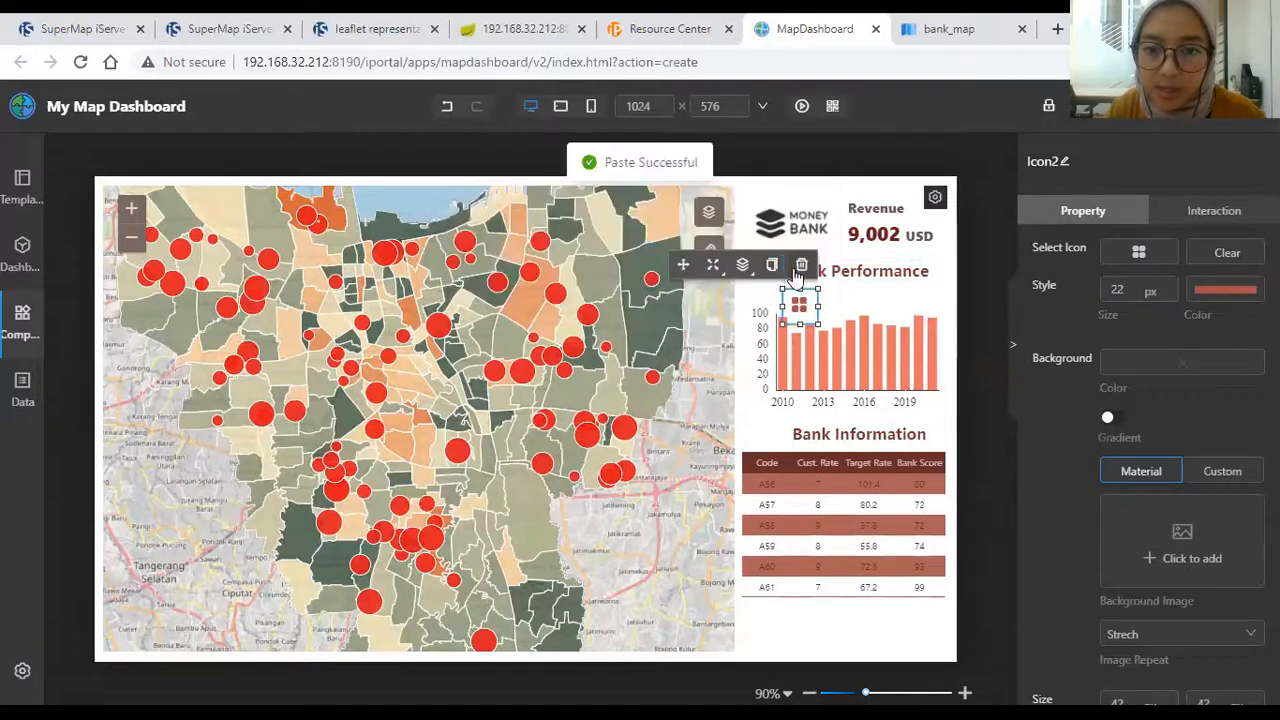
left_click_drag(803, 289, 794, 432)
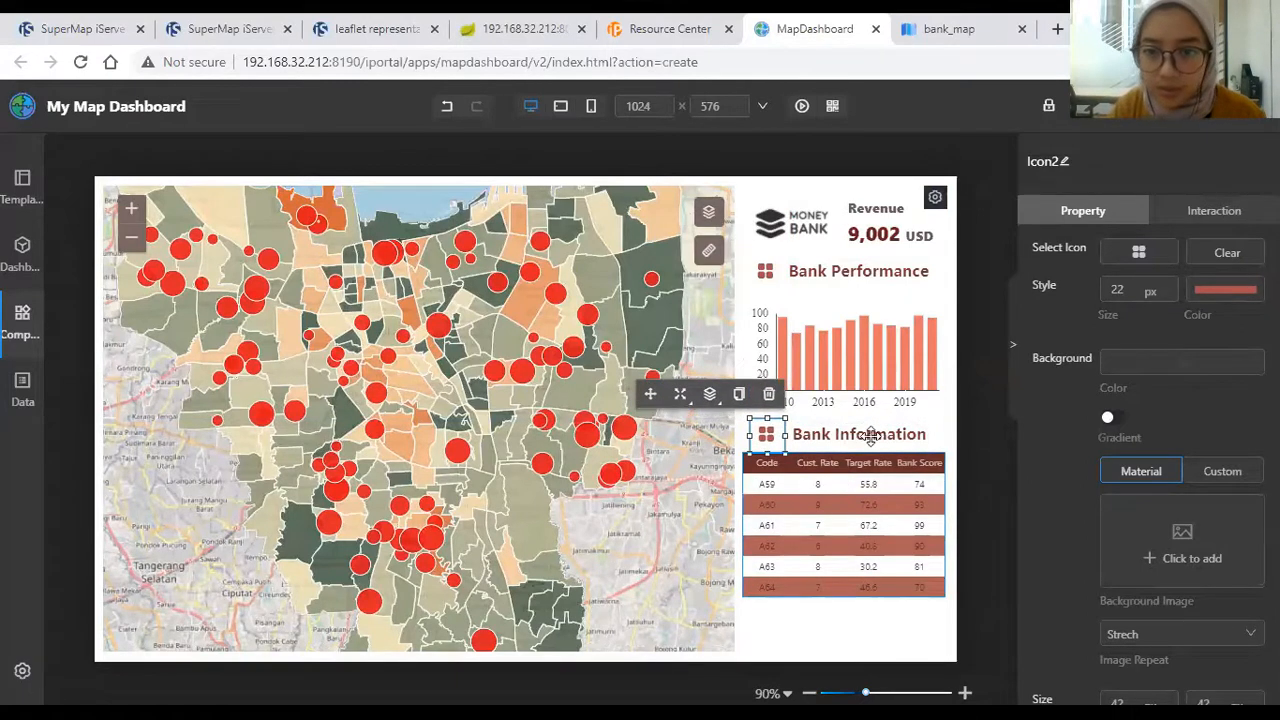
left_click(984, 343)
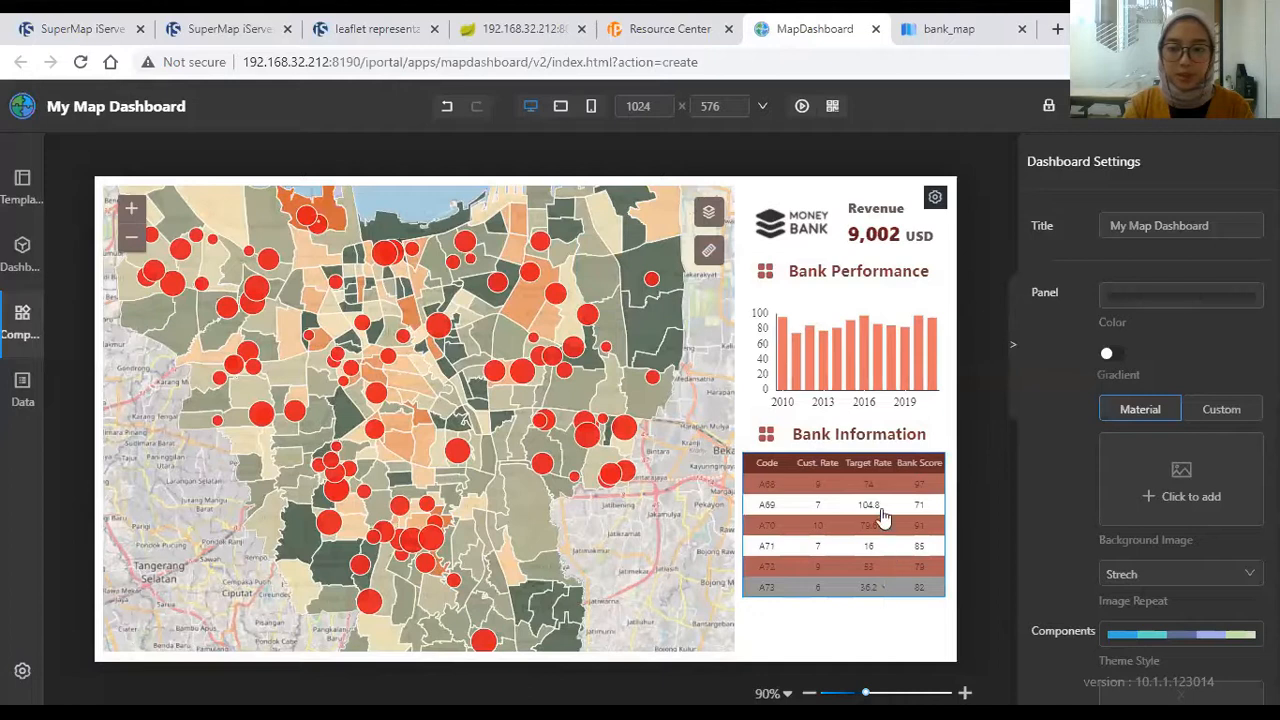
Step: Drag the Bank Information table's bottom edge down to the dashboard's bottom
left_click(883, 517)
left_click_drag(843, 596, 851, 651)
left_click(967, 538)
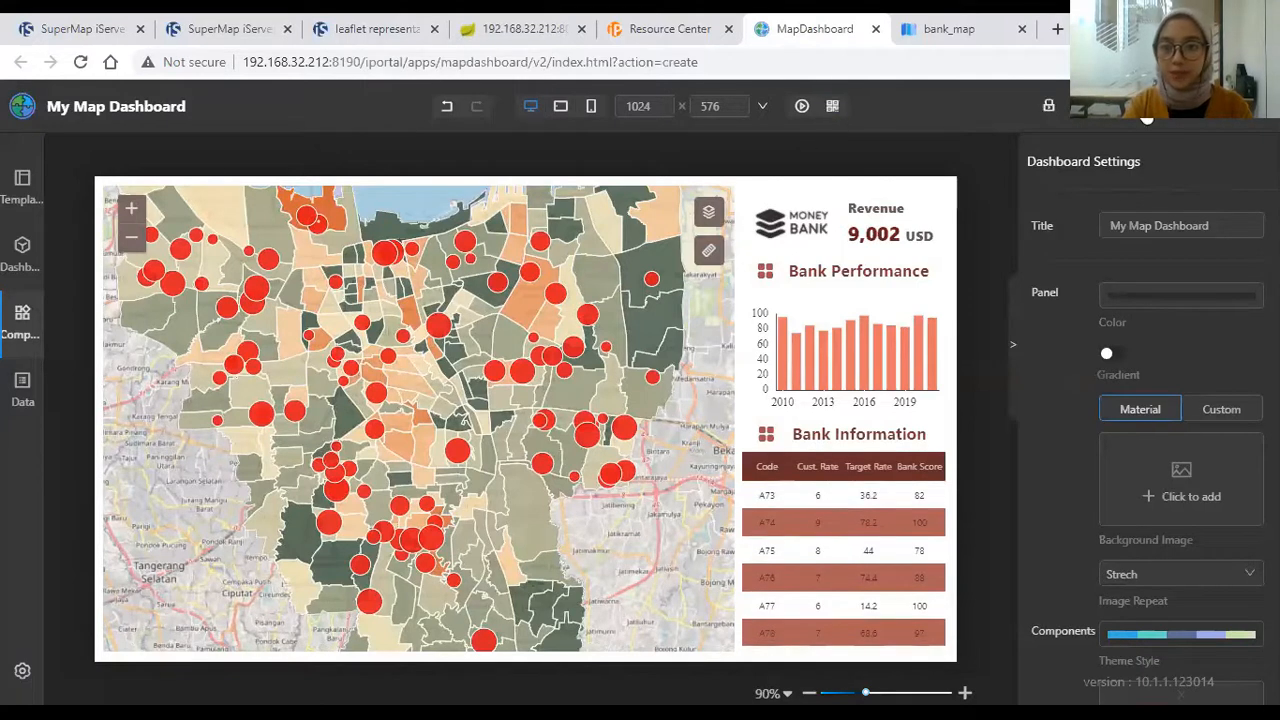
Step: Save the dashboard titled 'Bank Monitoring Dashboard'
left_click(1145, 108)
left_click_drag(642, 287, 531, 276)
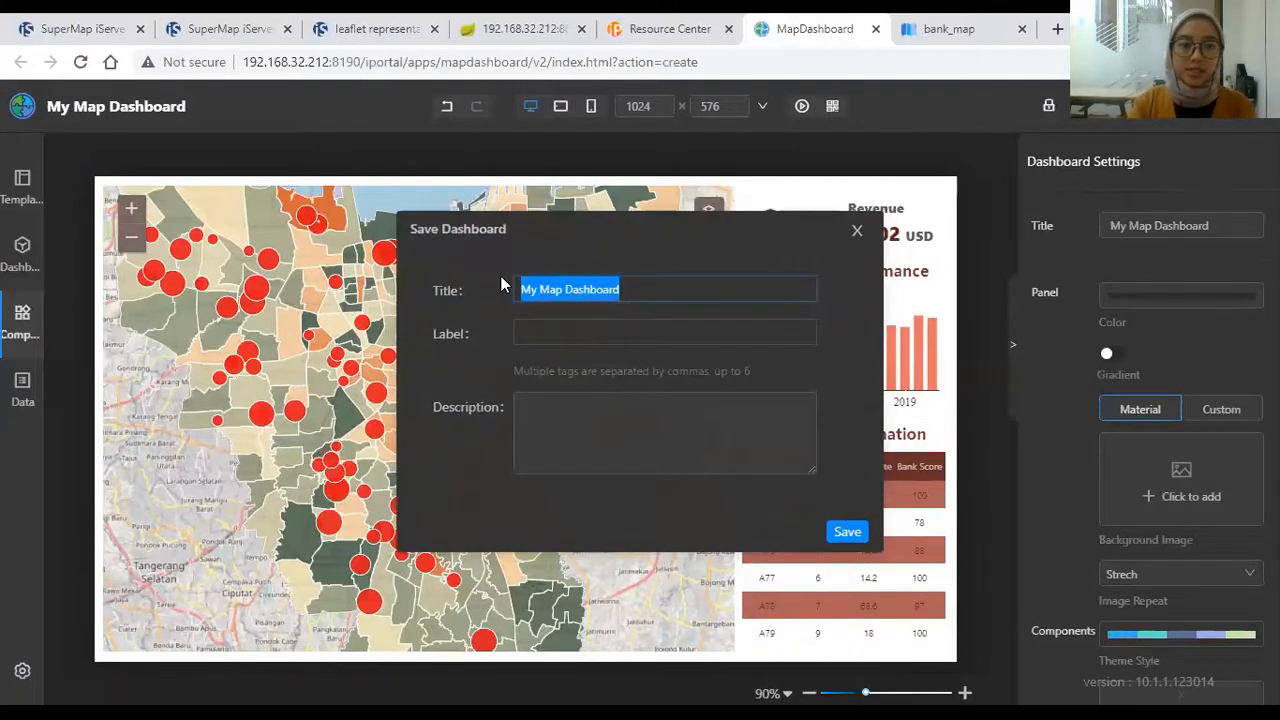
type("Bank ")
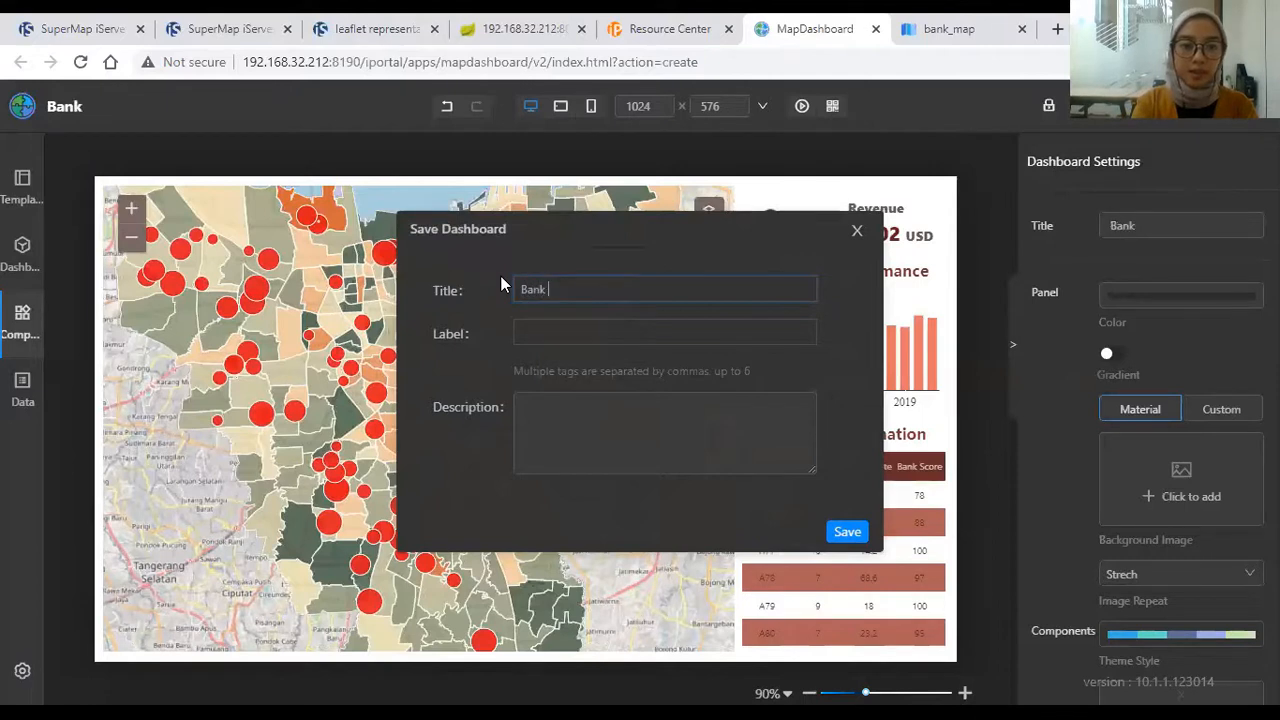
type("Monito")
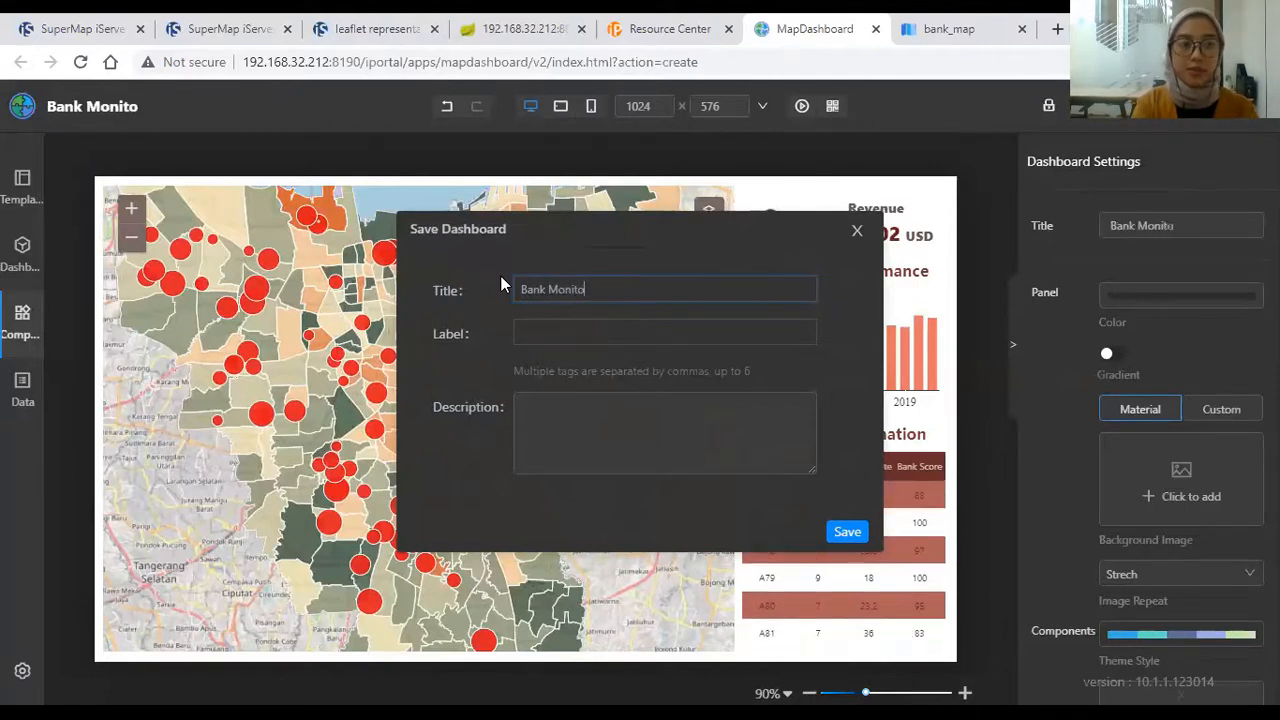
type("ring Dashboard")
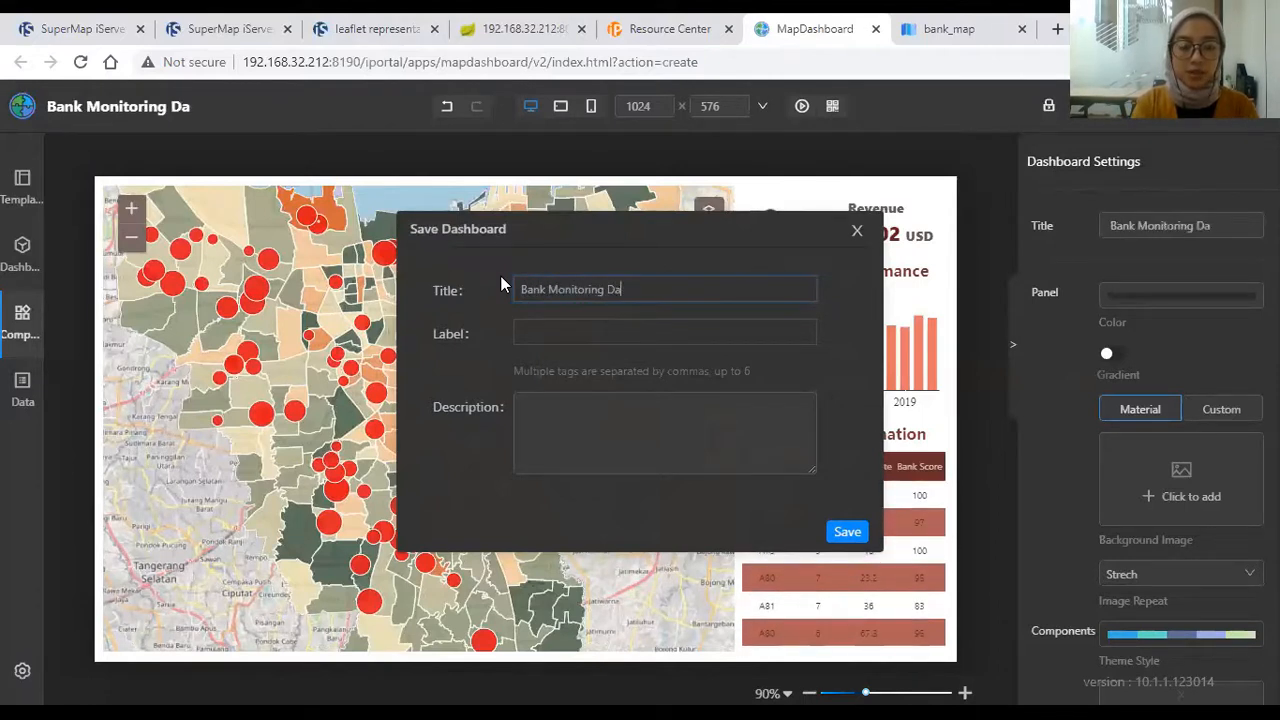
left_click(846, 531)
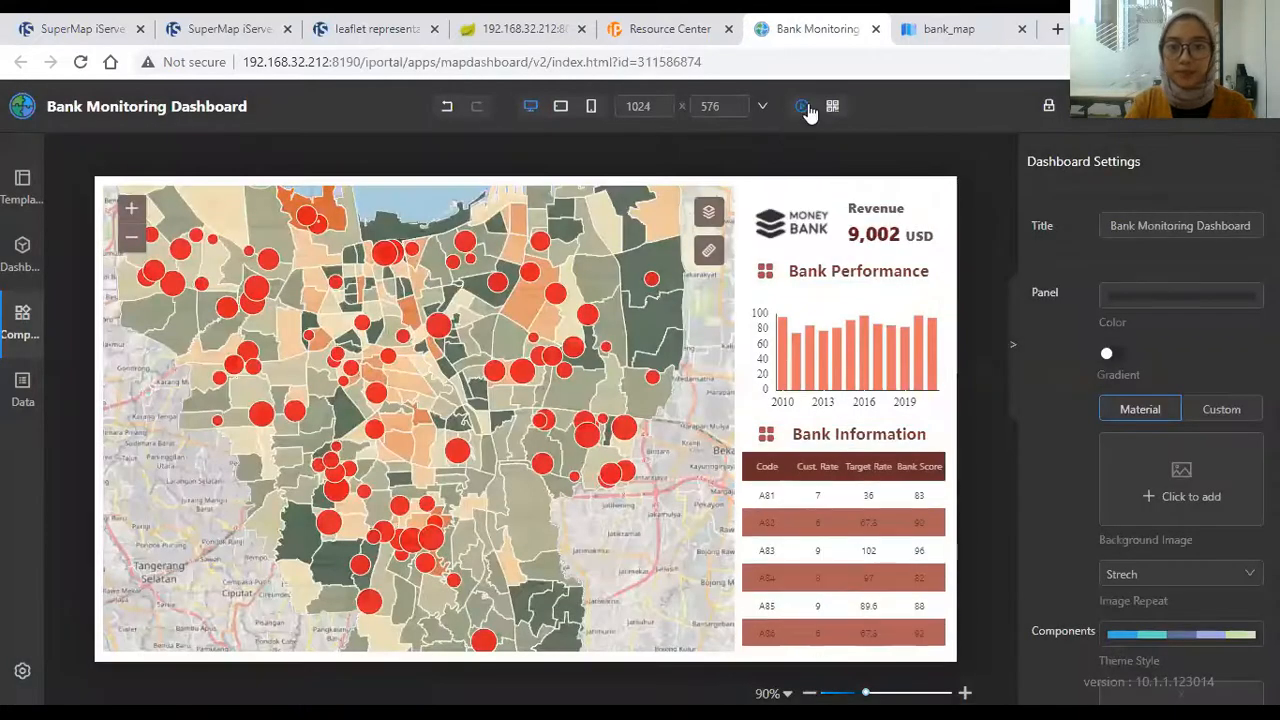
Step: Preview the dashboard and toggle the all_bank, adm_4_jkt and OSM layers off and back on
left_click(803, 106)
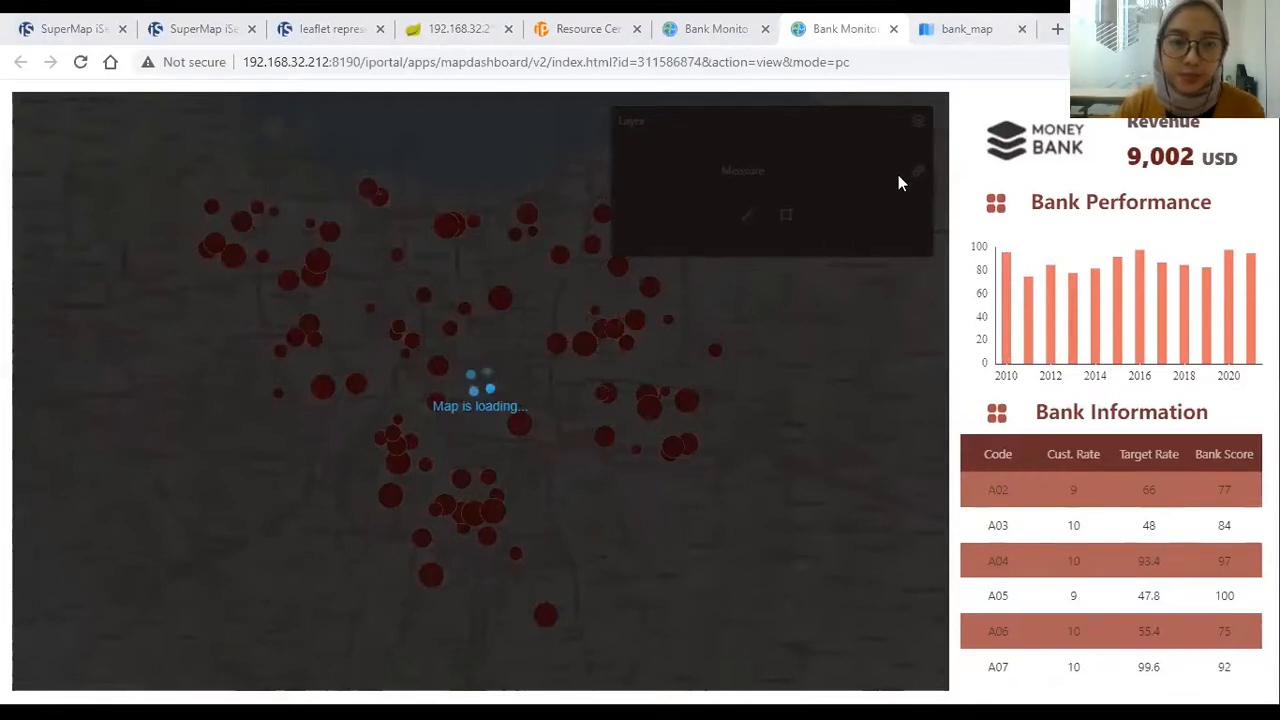
scroll(507, 313, "up", 1)
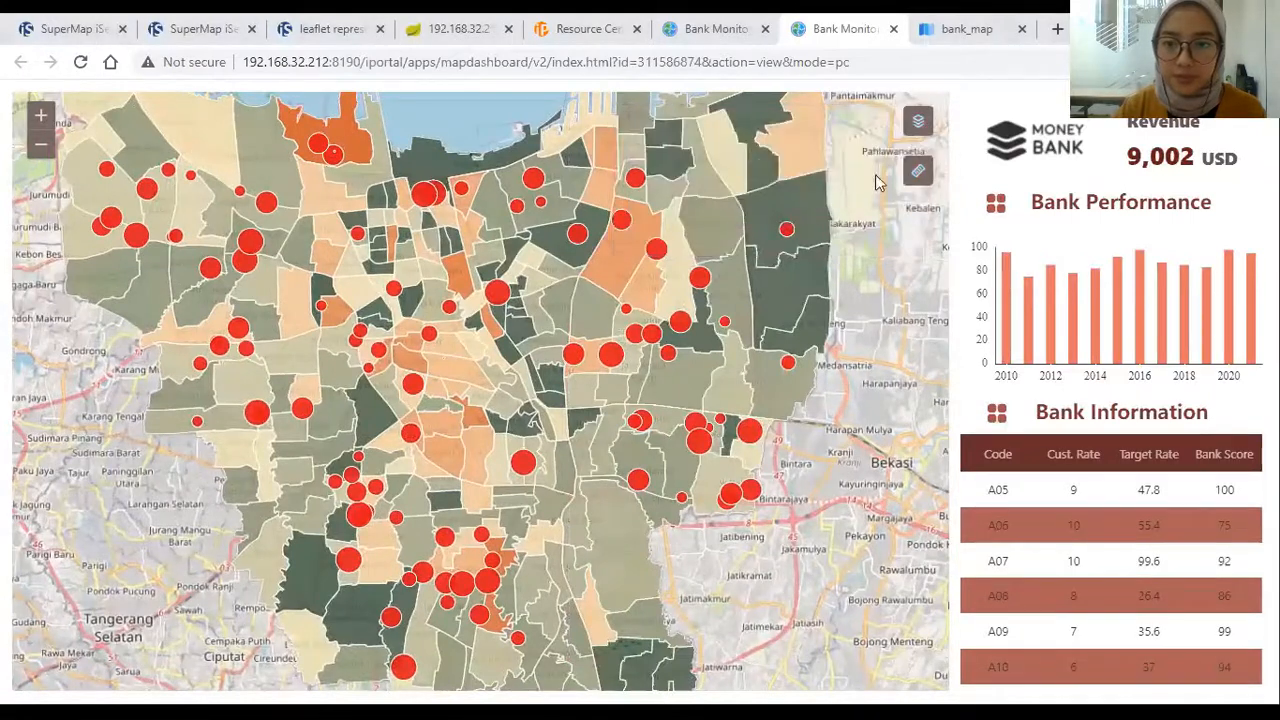
mouse_move(918, 160)
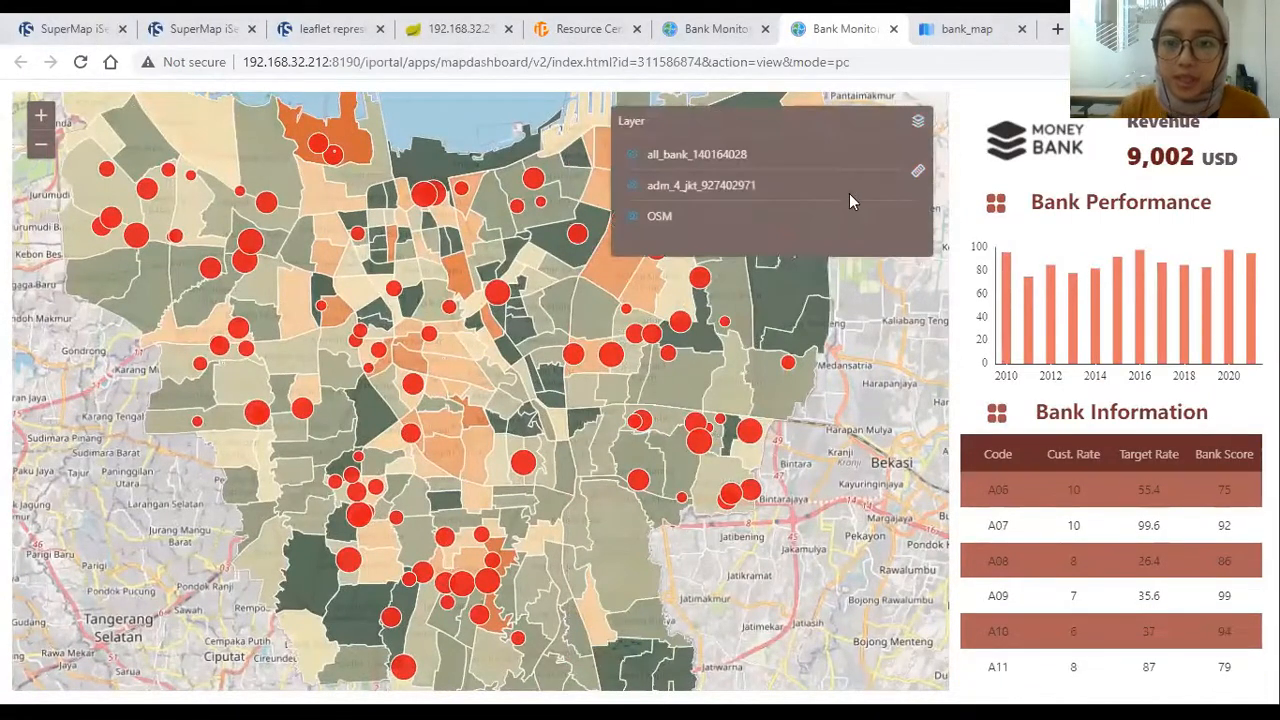
left_click(632, 155)
left_click(632, 155)
left_click(631, 186)
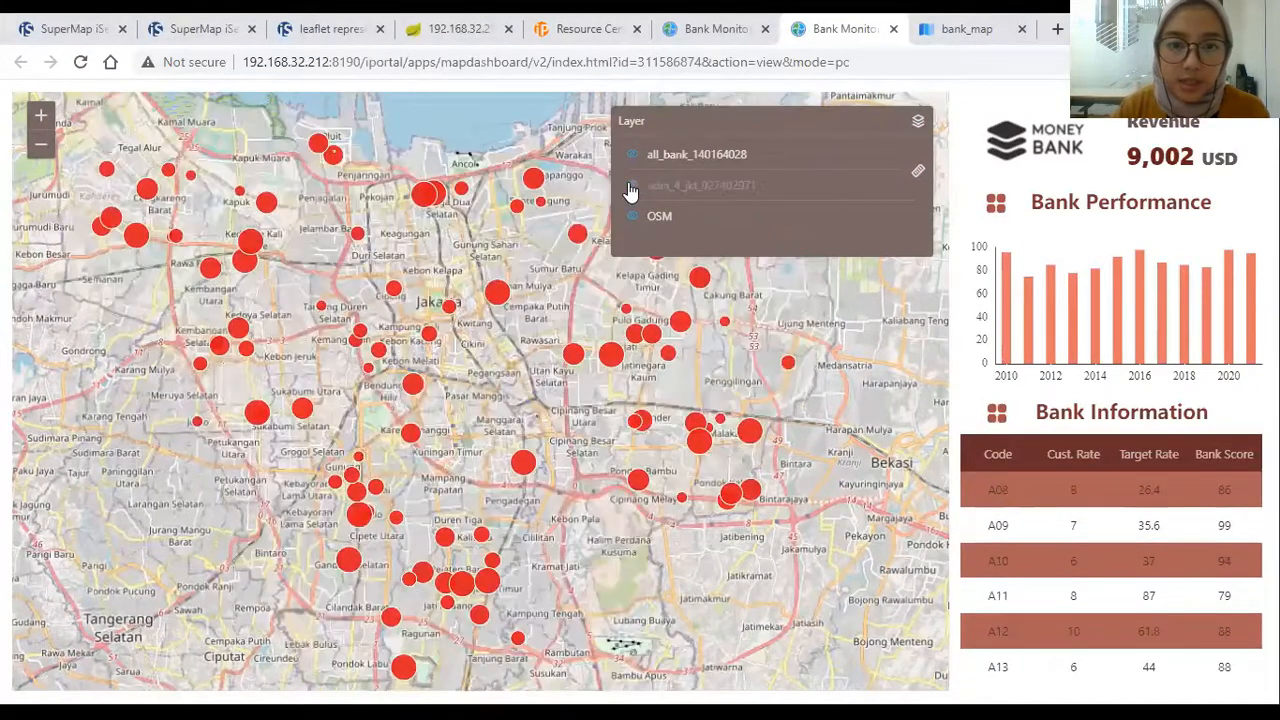
left_click(631, 187)
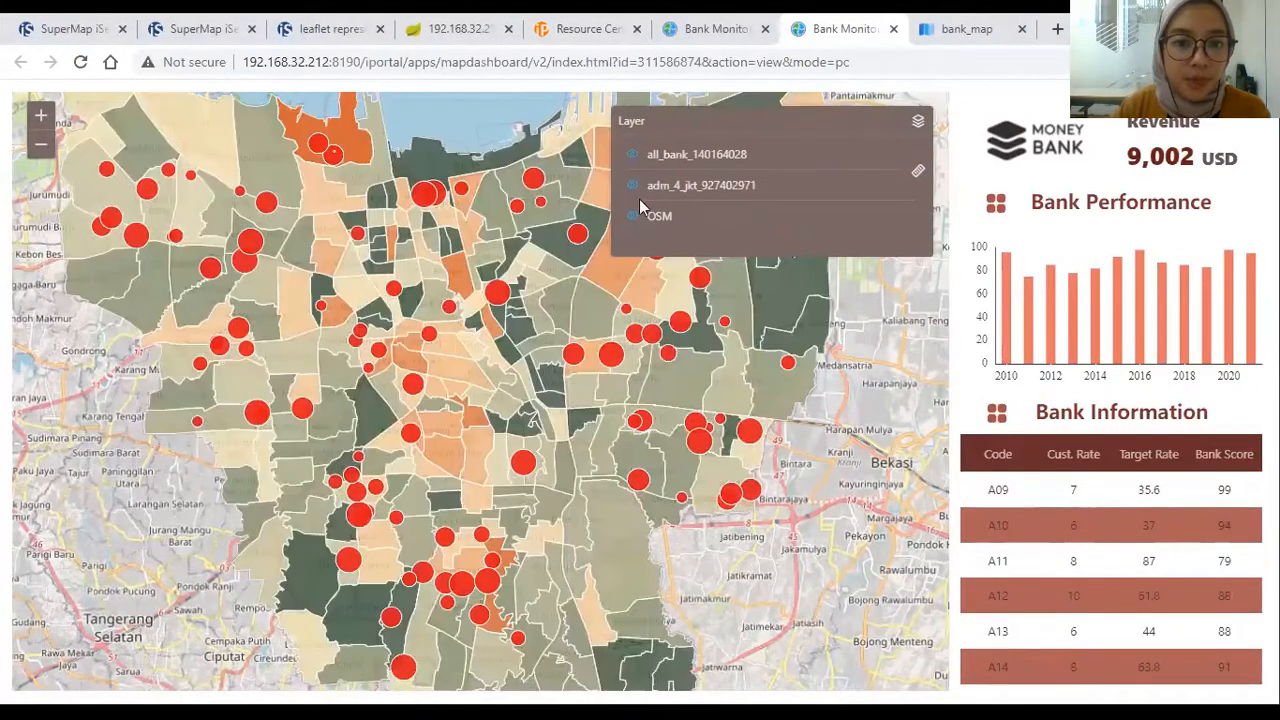
left_click(633, 217)
left_click(633, 217)
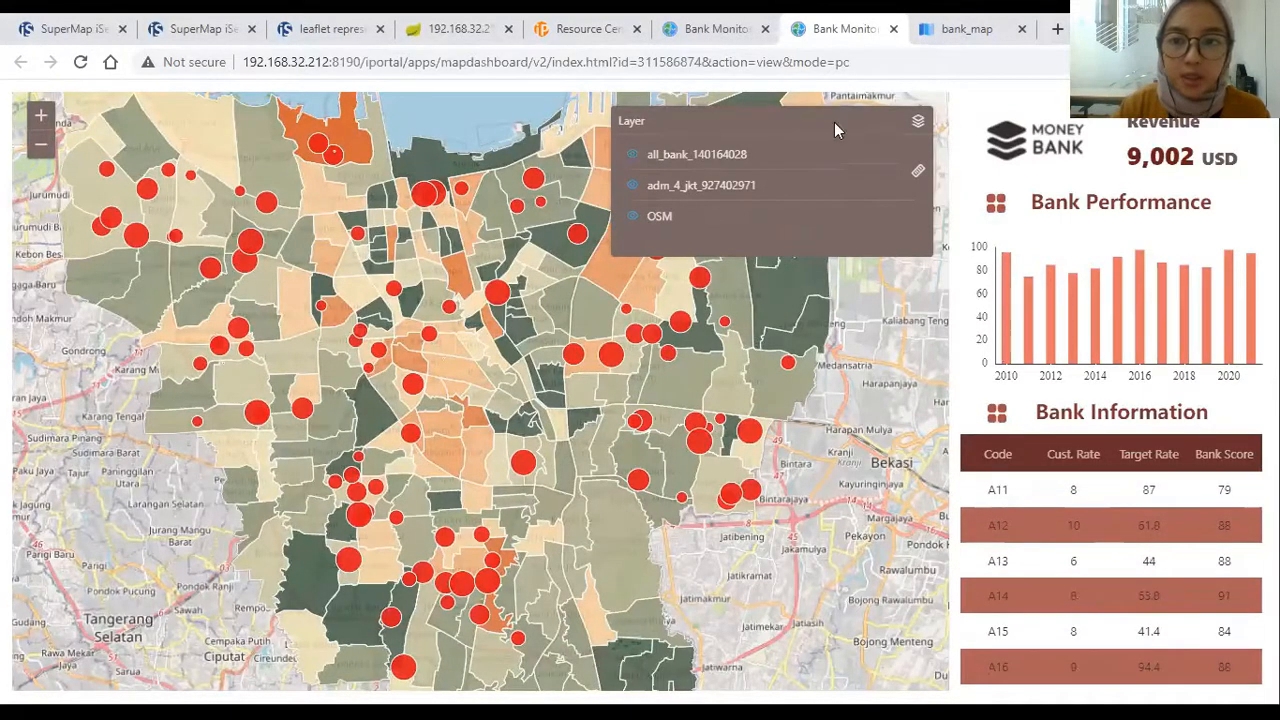
Step: Measure a multi-segment distance on the preview map in km
scroll(421, 242, "up", 1)
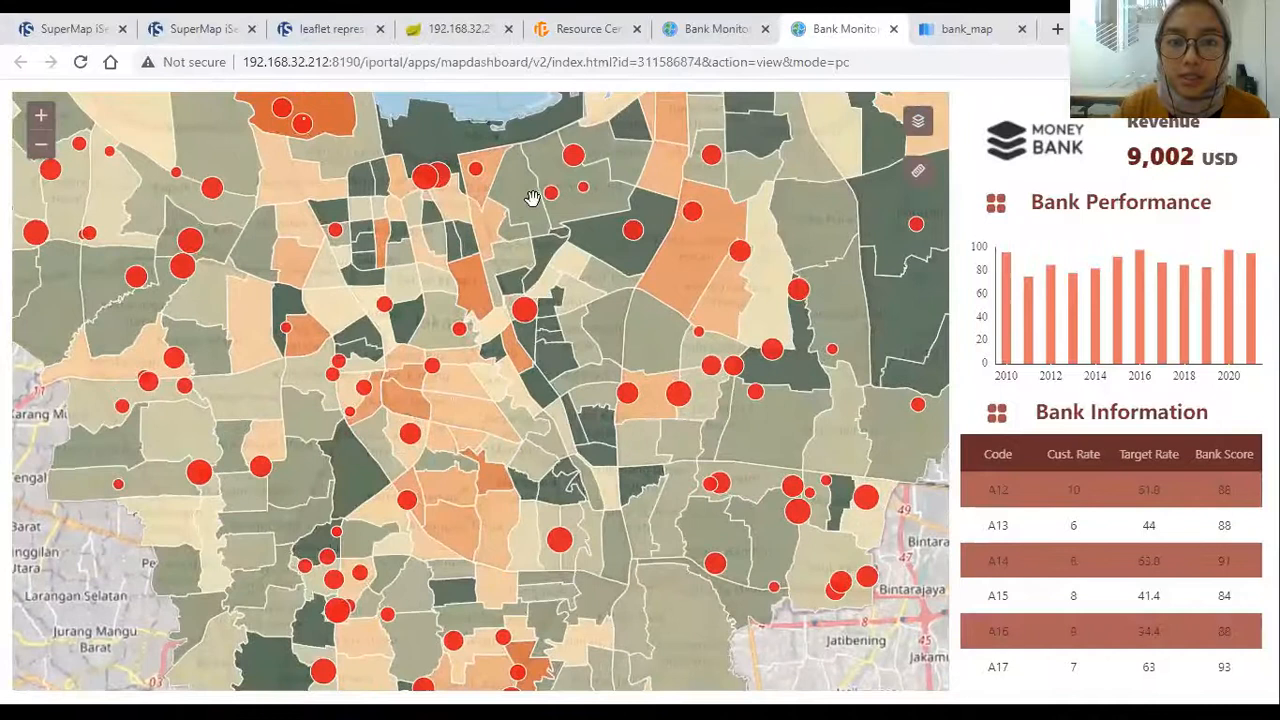
left_click(918, 171)
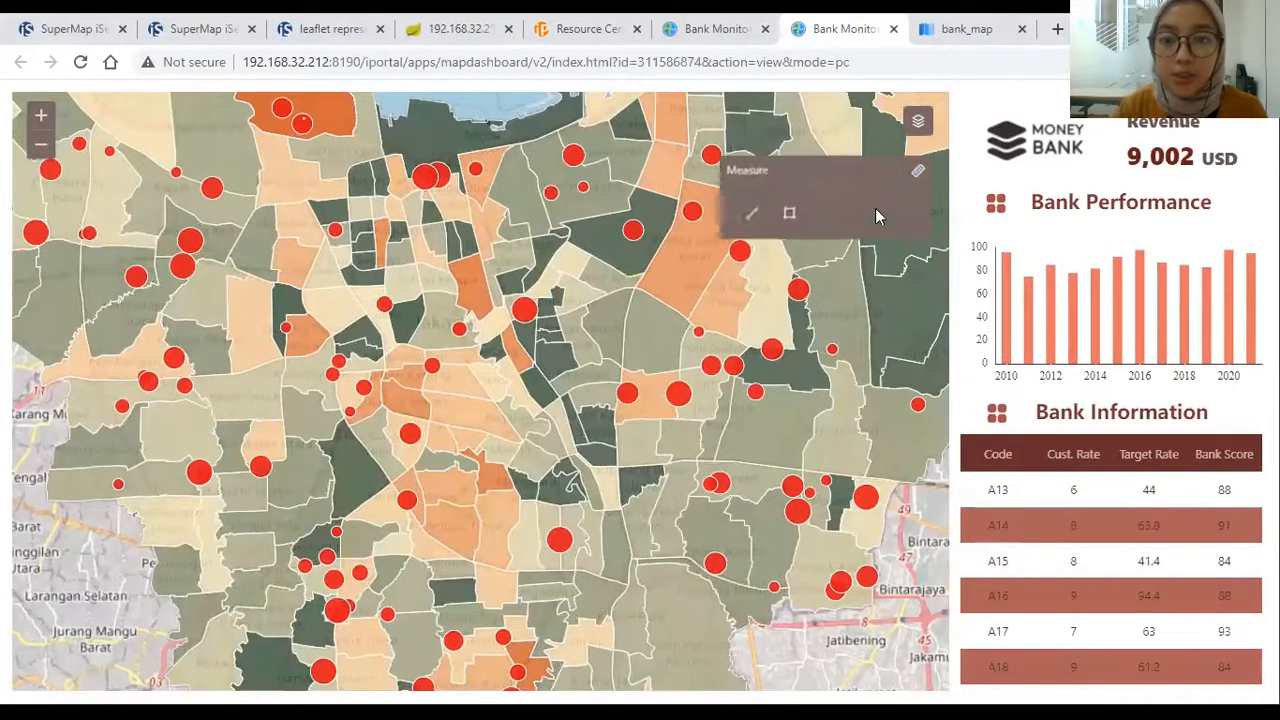
left_click(750, 216)
scroll(636, 293, "up", 2)
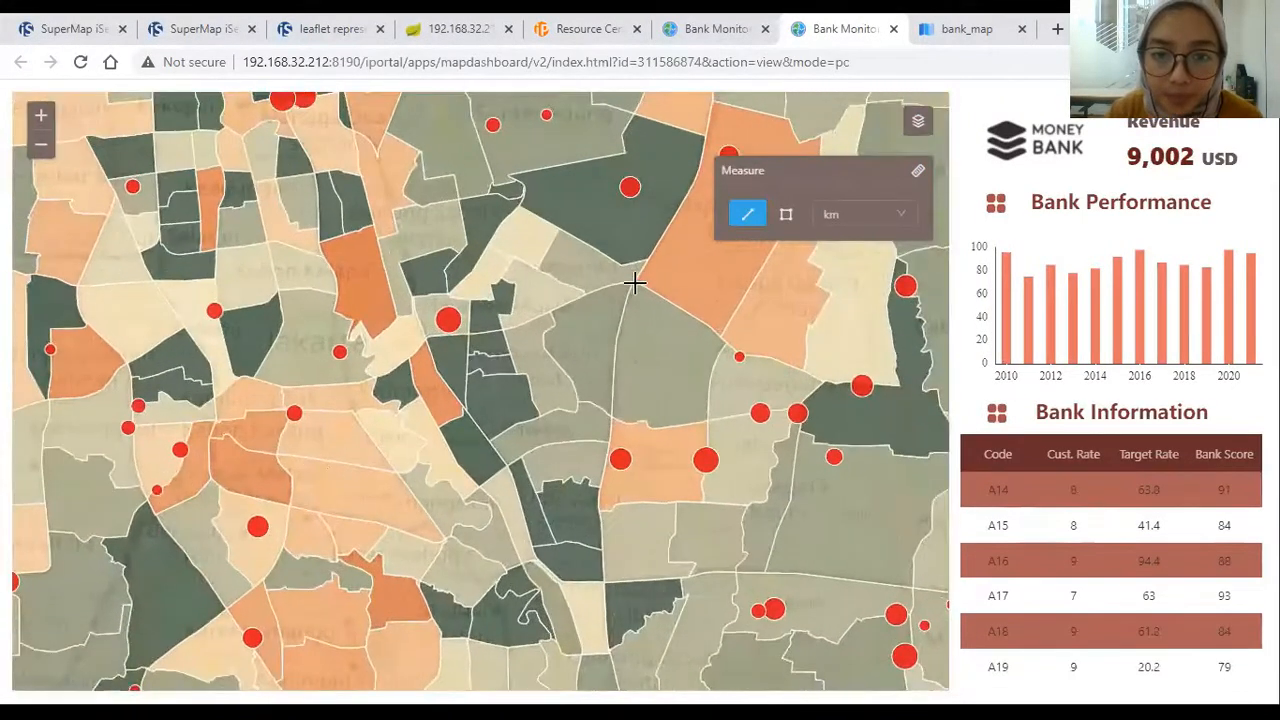
left_click(633, 284)
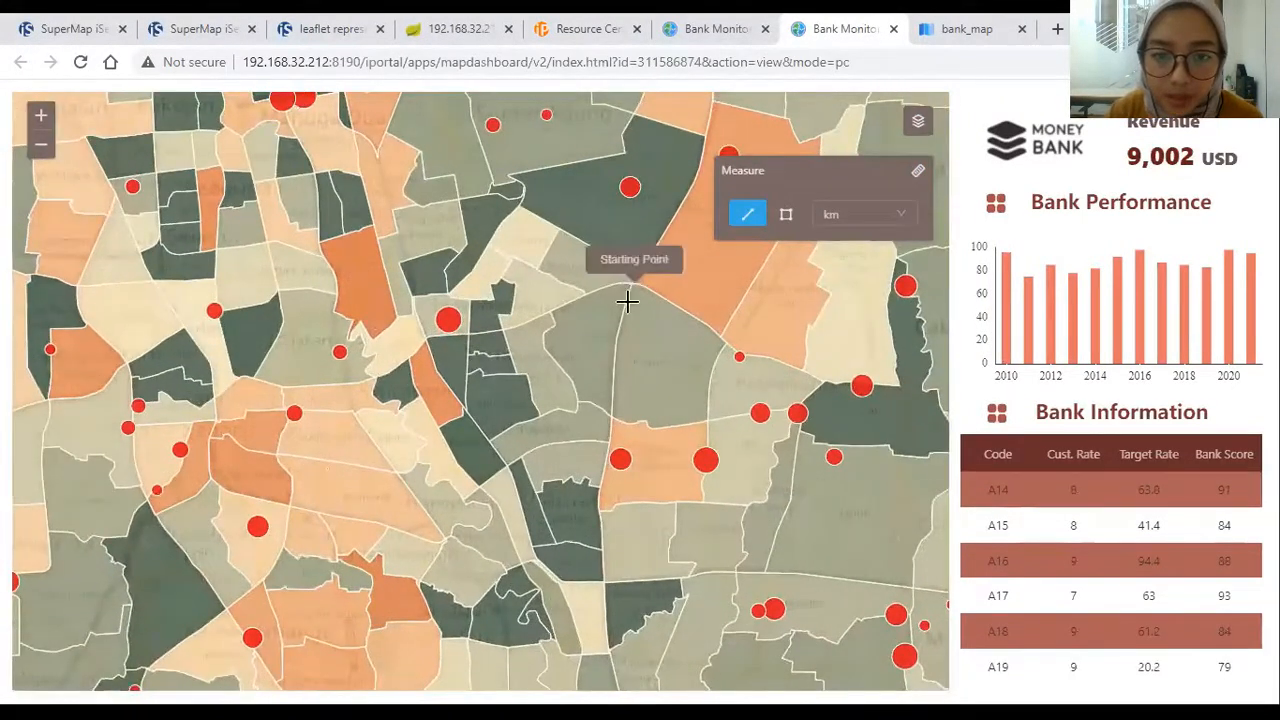
left_click(612, 410)
right_click(662, 390)
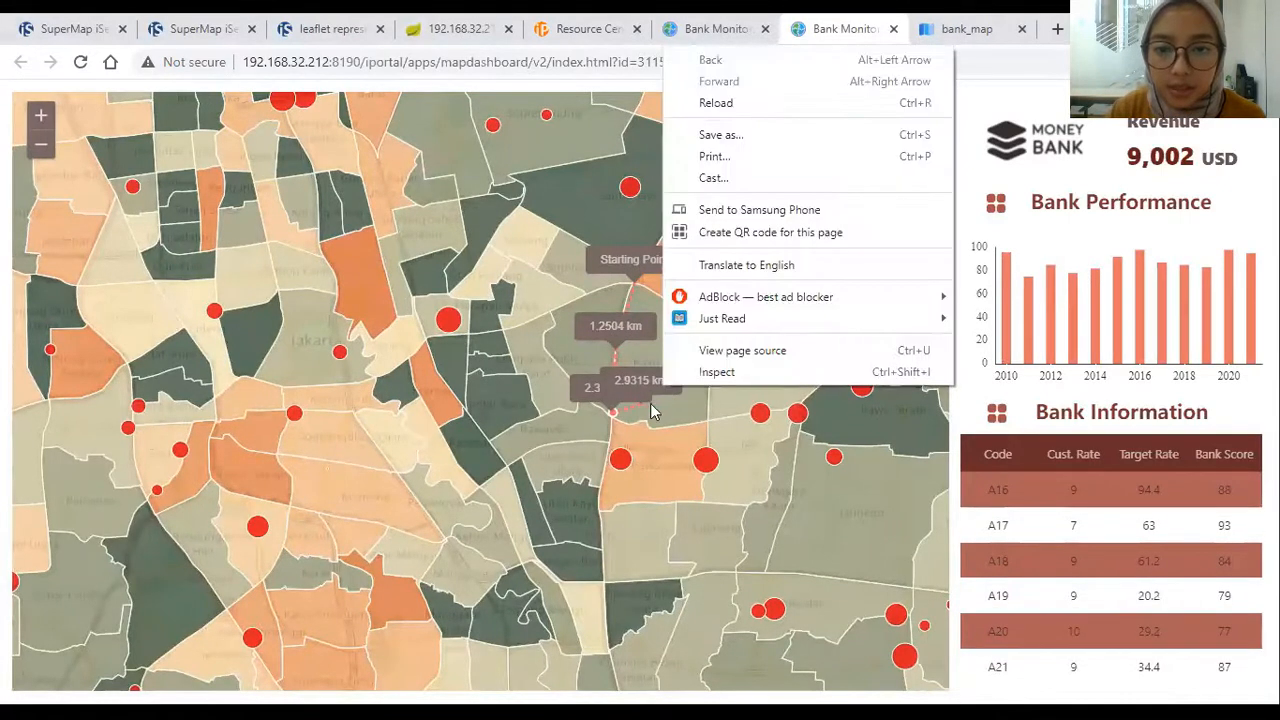
left_click(635, 404)
double_click(623, 419)
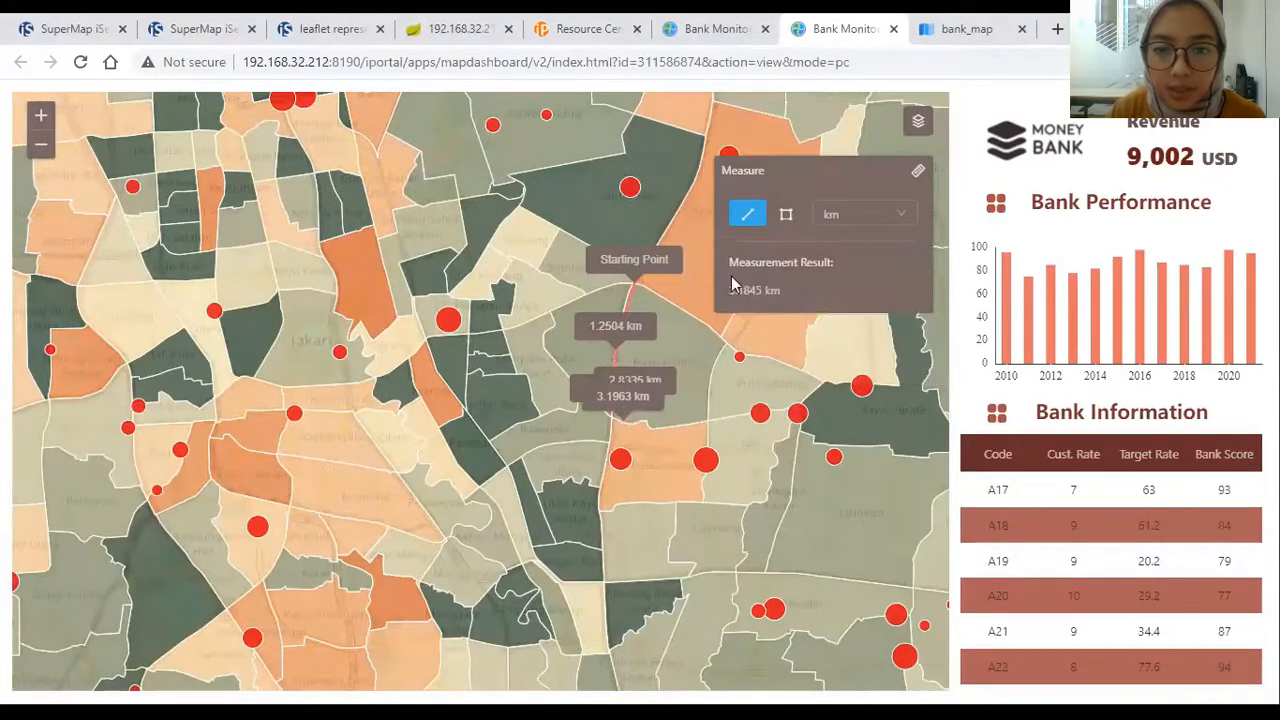
left_click(881, 221)
left_click(811, 289)
Step: Measure a four-corner area on the map in sq km
left_click(787, 213)
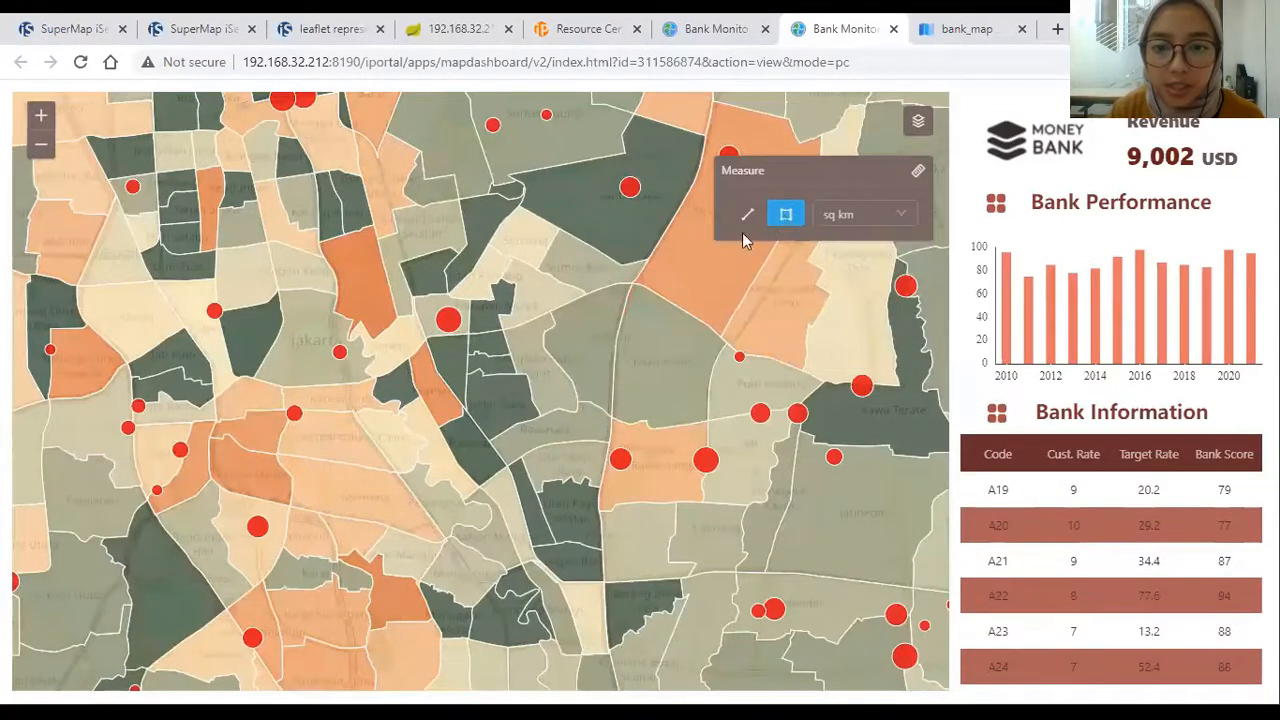
left_click_drag(639, 285, 650, 295)
left_click(649, 292)
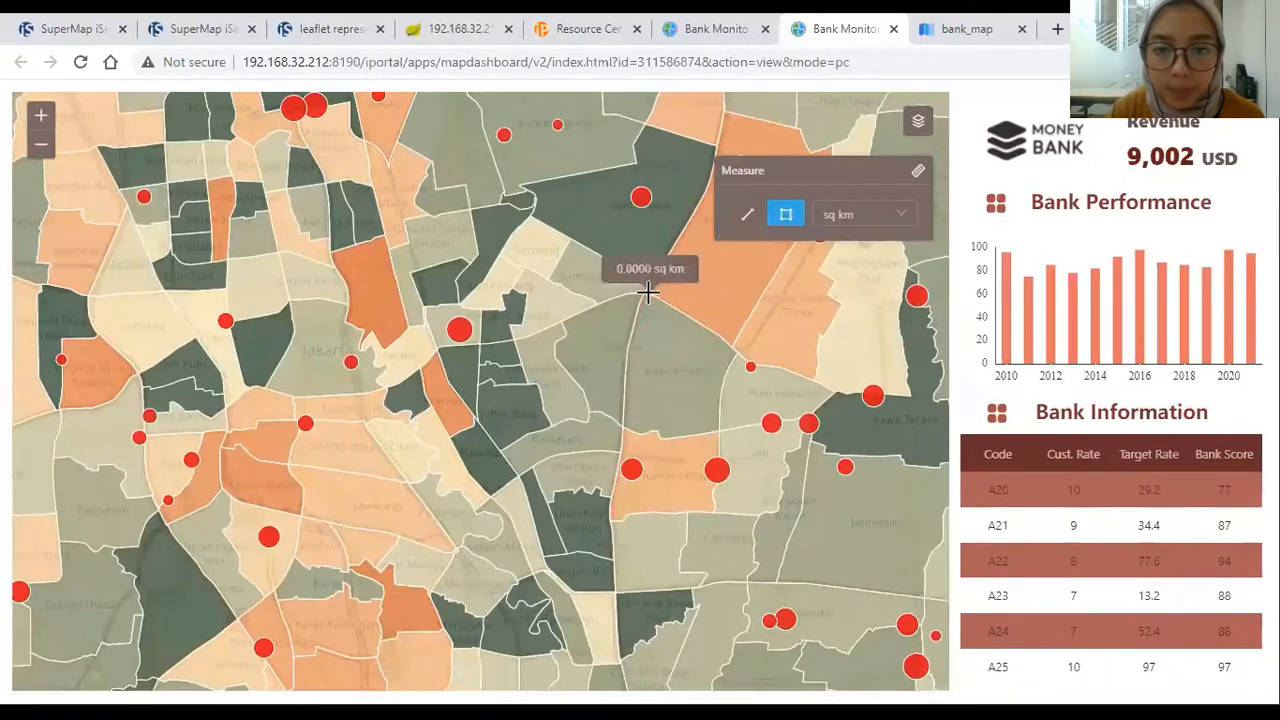
left_click(729, 348)
left_click(717, 426)
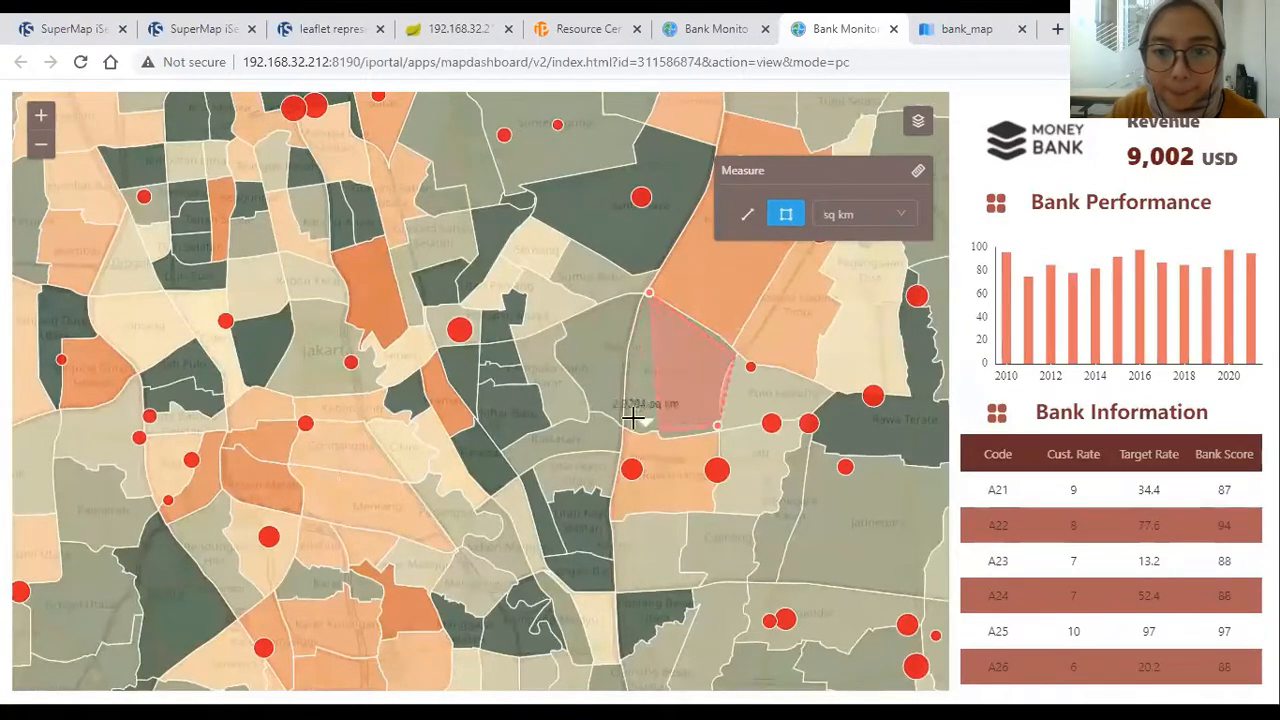
double_click(616, 418)
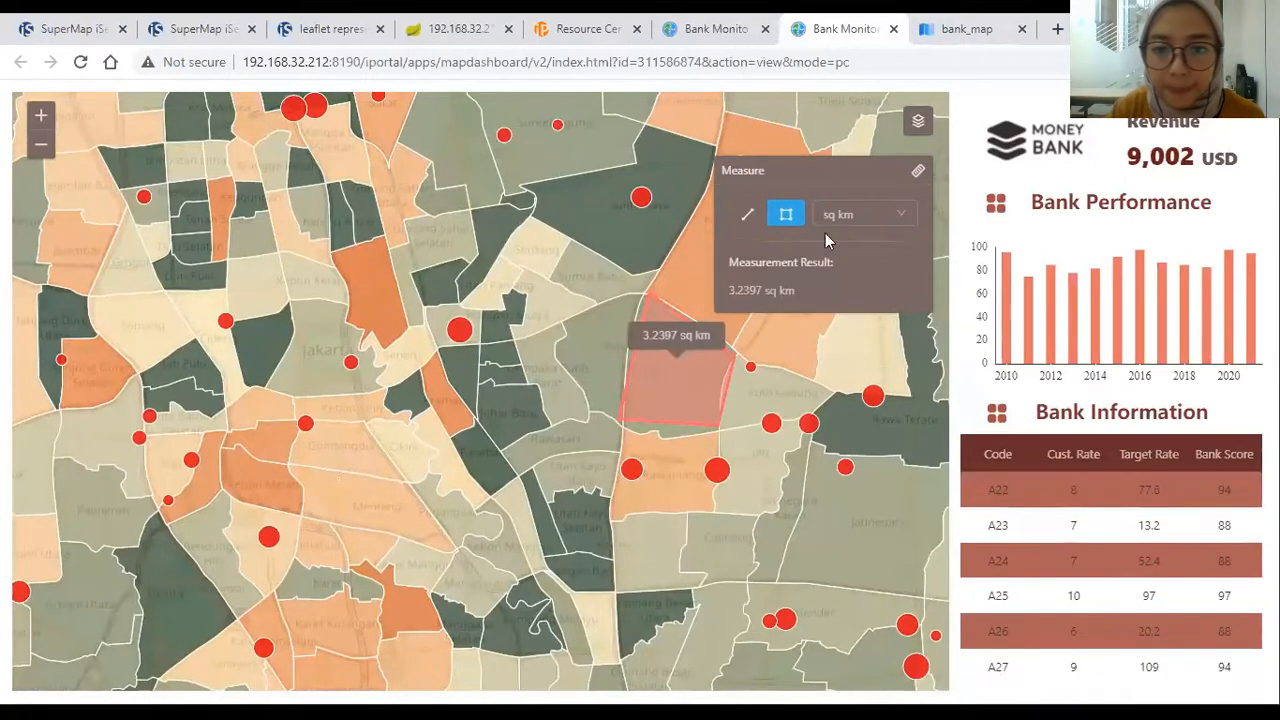
Step: Clear the measurement, zoom the map out a step, and close the preview
left_click(919, 173)
left_click(740, 283)
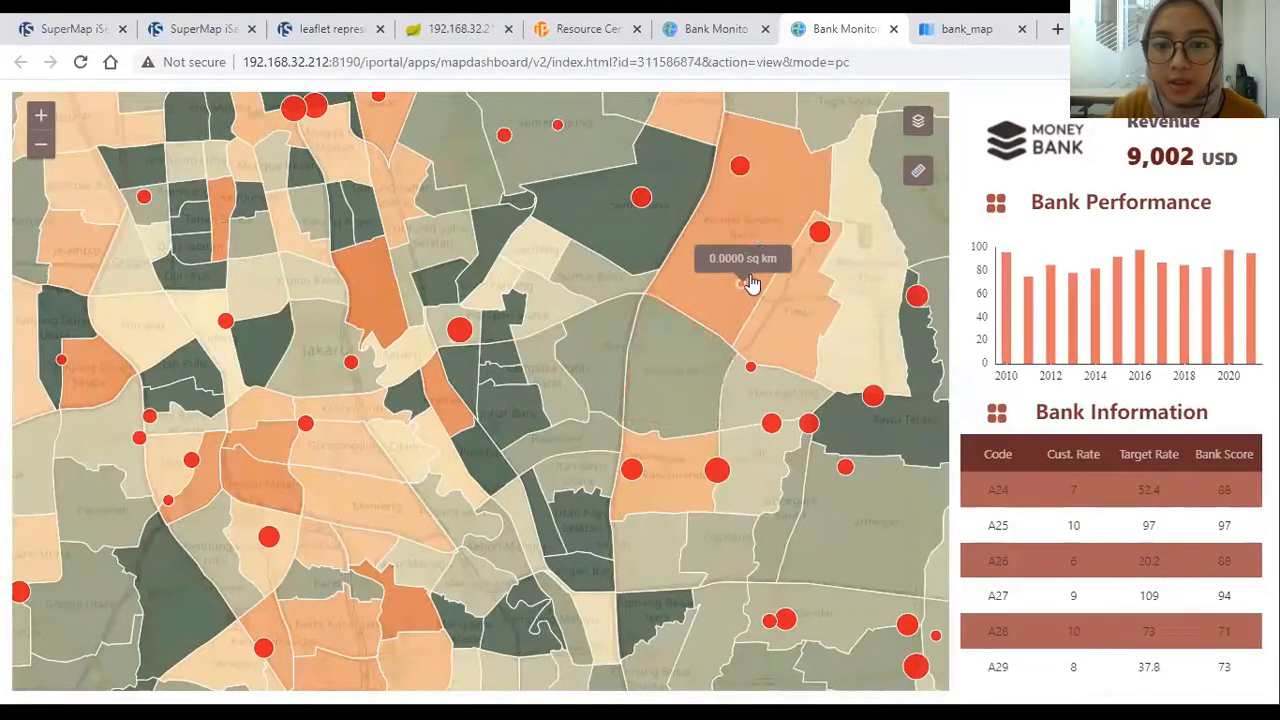
right_click(822, 229)
right_click(838, 201)
left_click(919, 173)
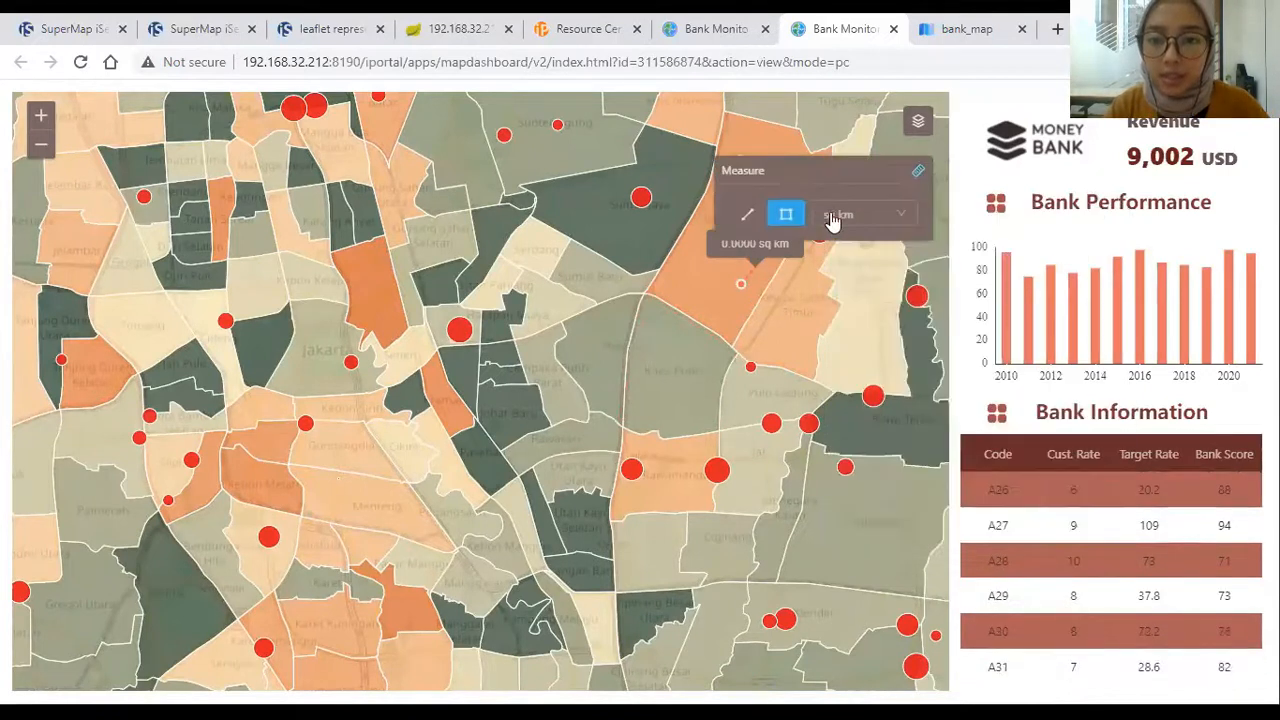
left_click(788, 216)
scroll(466, 238, "down", 1)
scroll(467, 238, "down", 1)
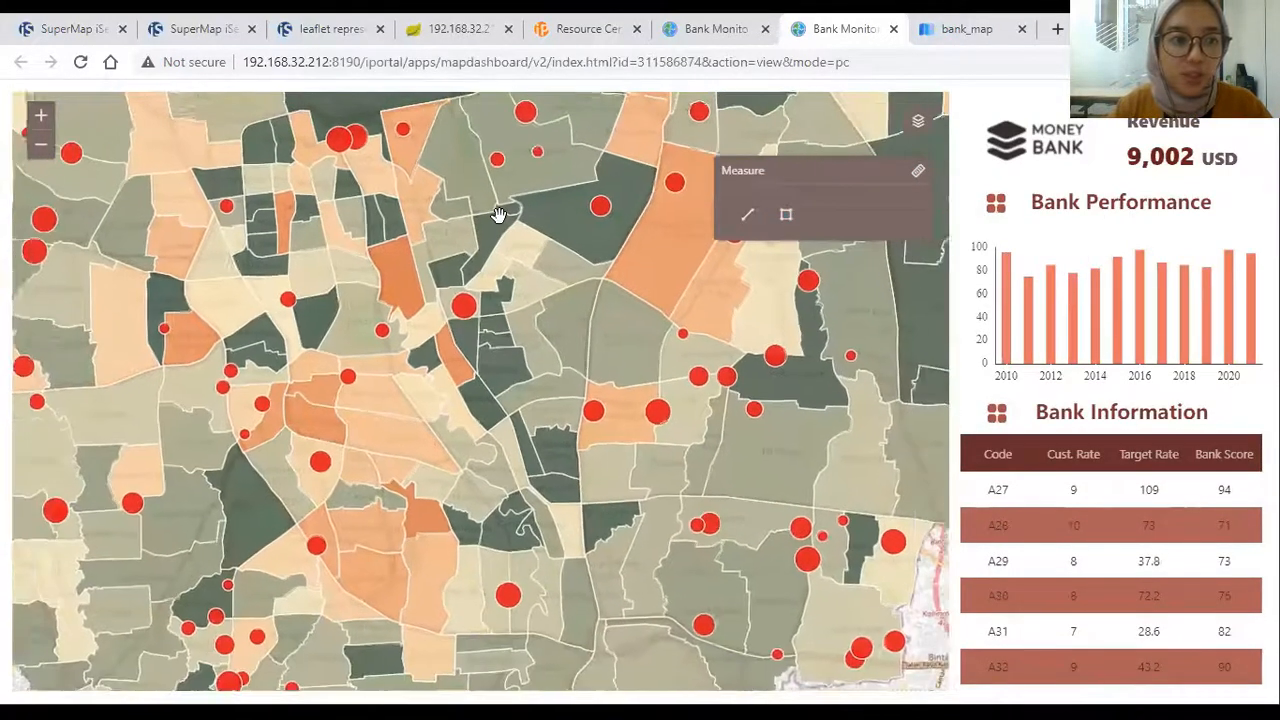
left_click(37, 149)
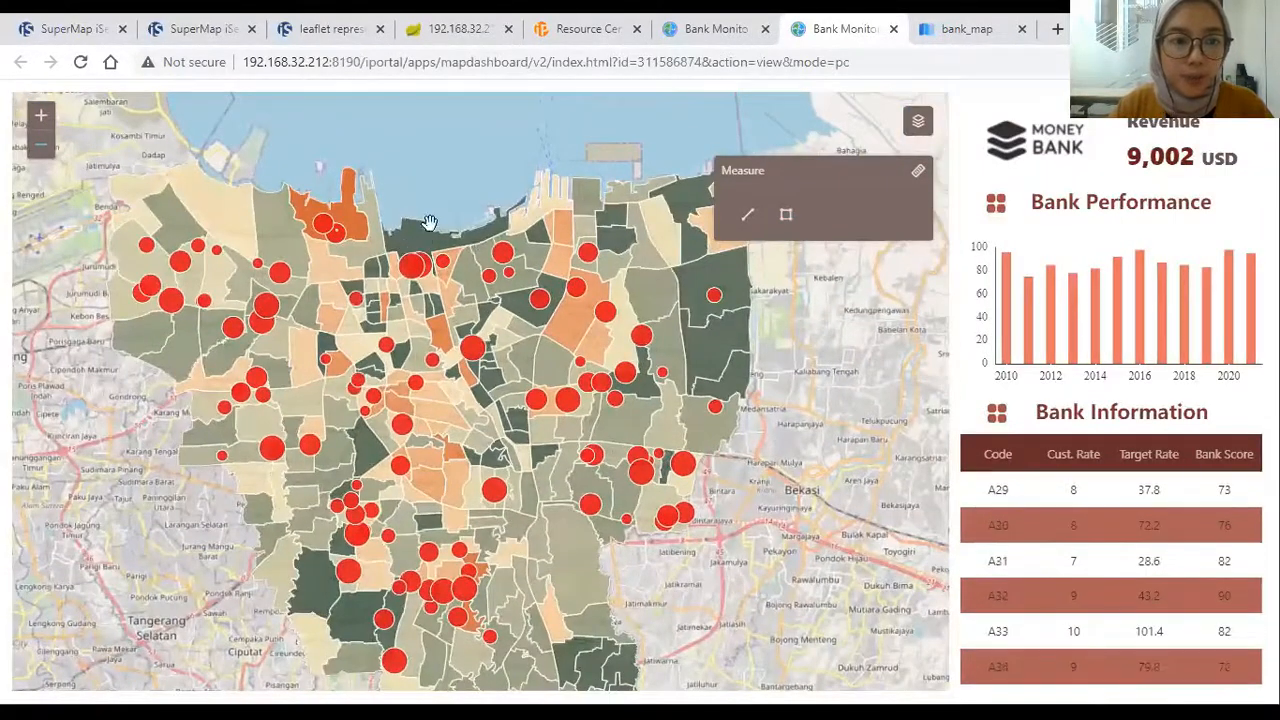
scroll(435, 243, "up", 1)
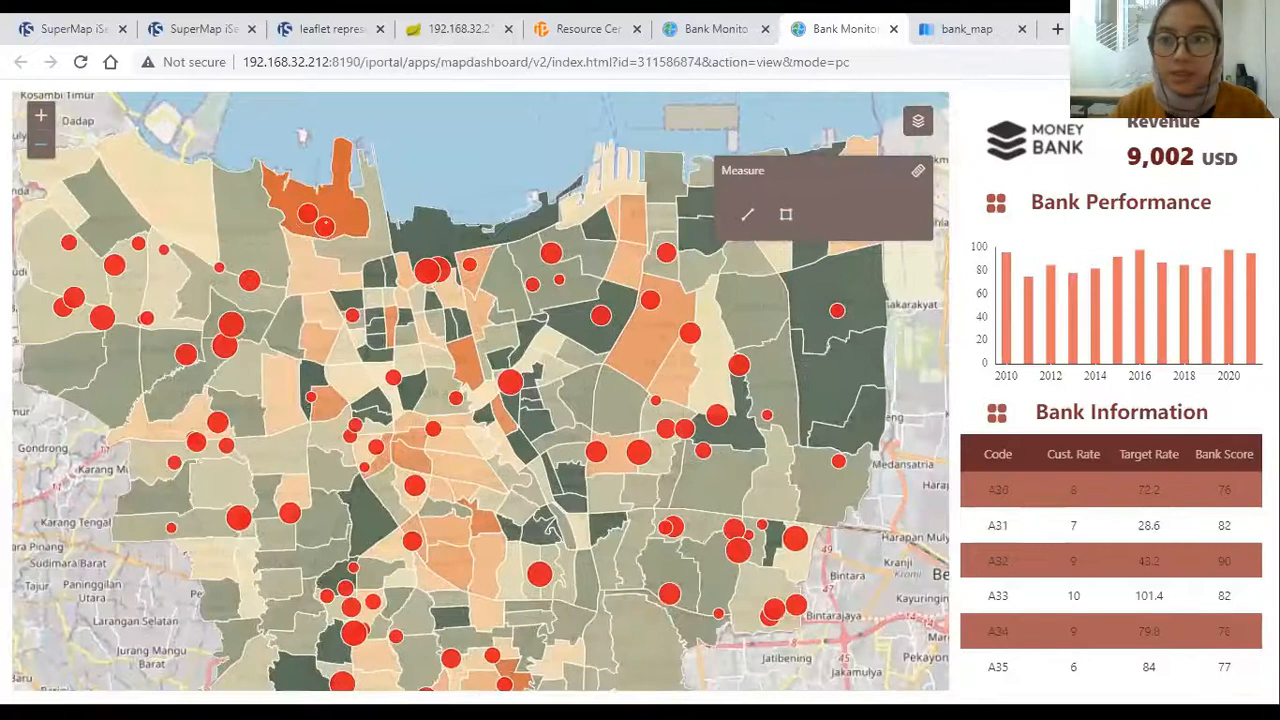
left_click(892, 29)
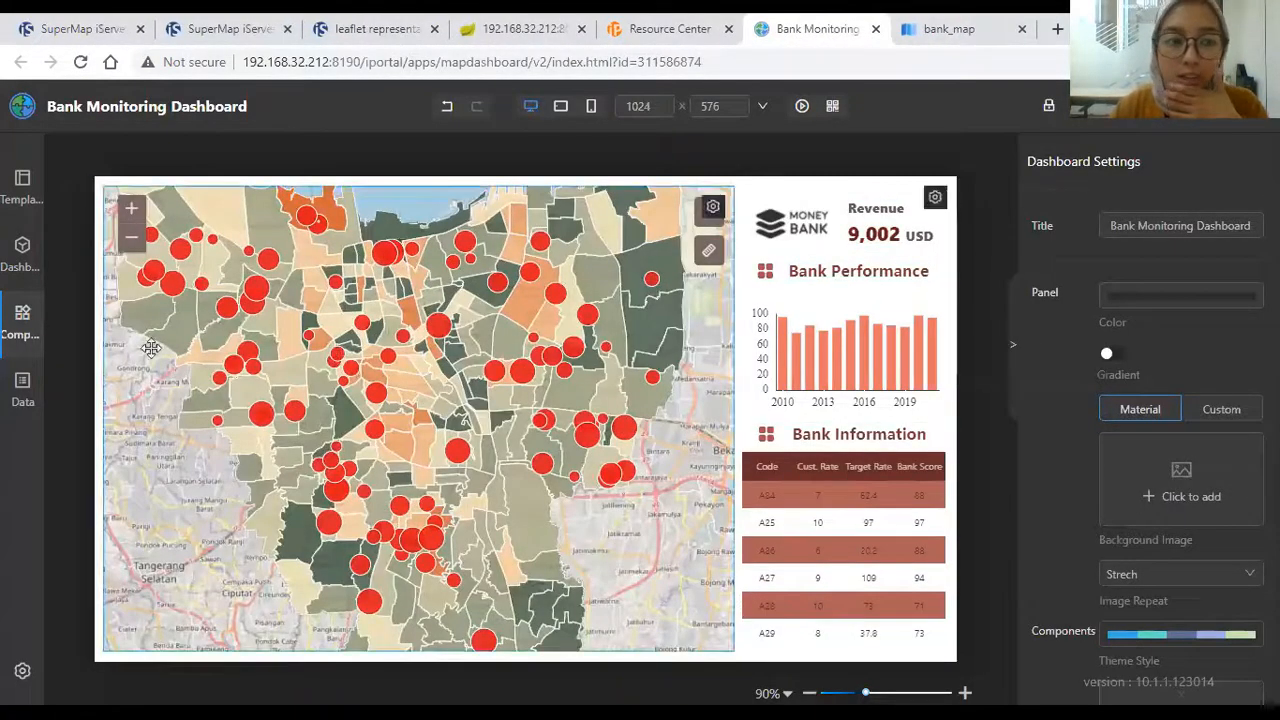
left_click(16, 335)
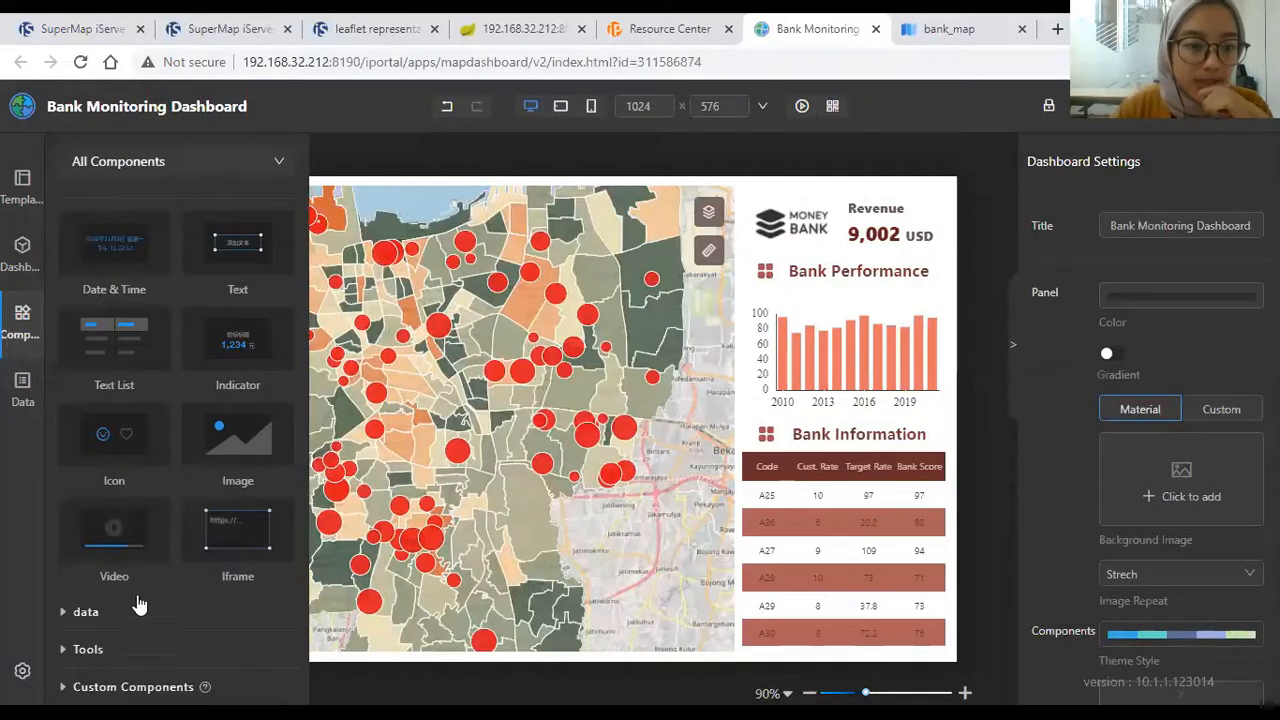
left_click(132, 615)
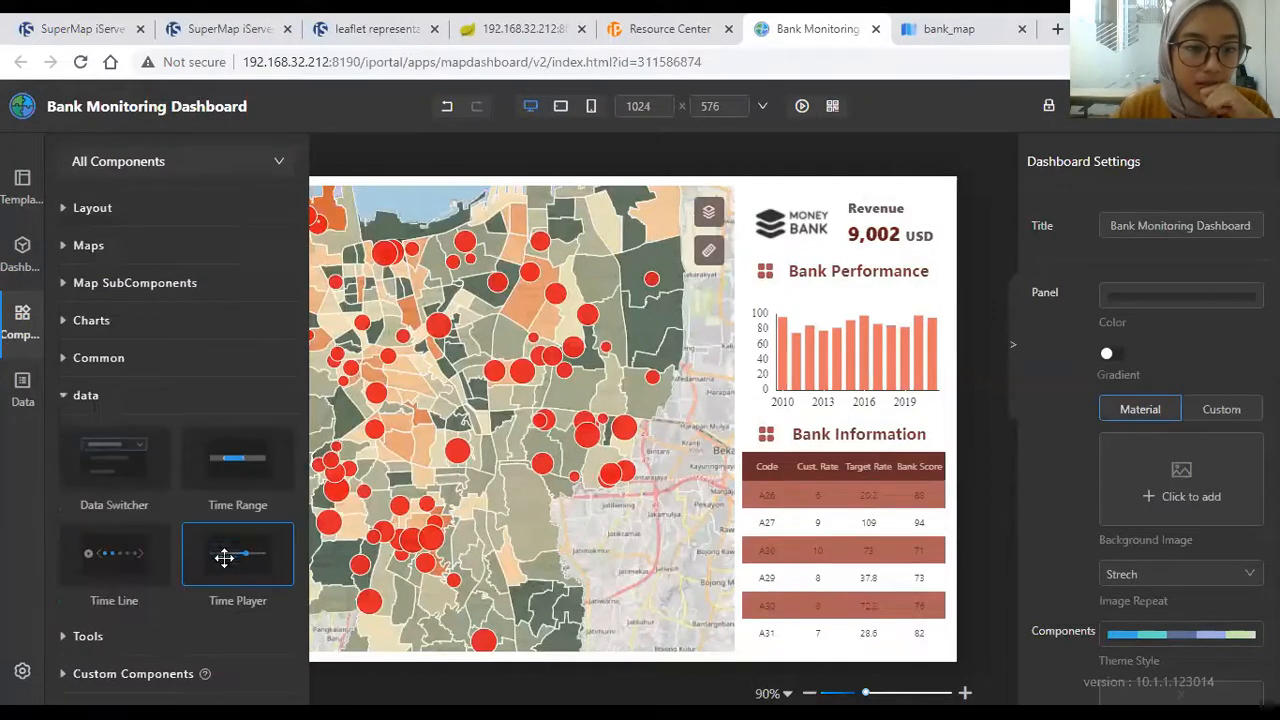
left_click(154, 634)
left_click(149, 360)
scroll(277, 457, "down", 1)
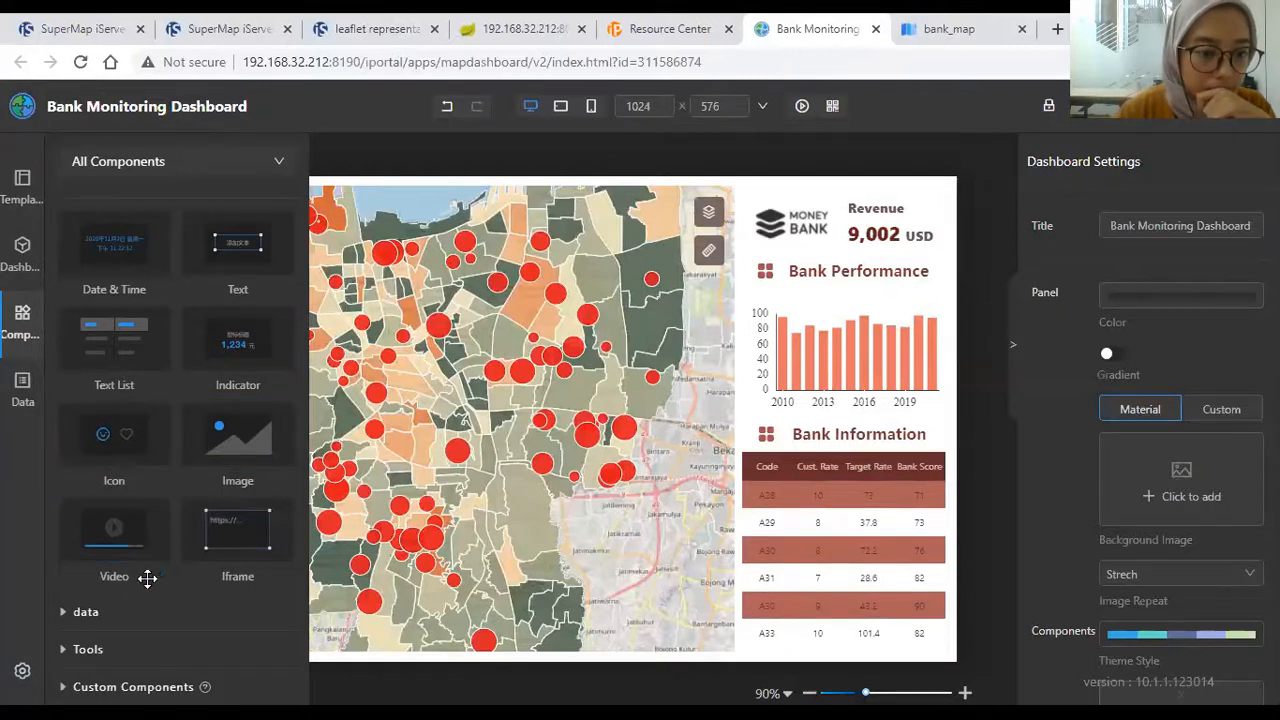
scroll(146, 577, "up", 3)
left_click(170, 290)
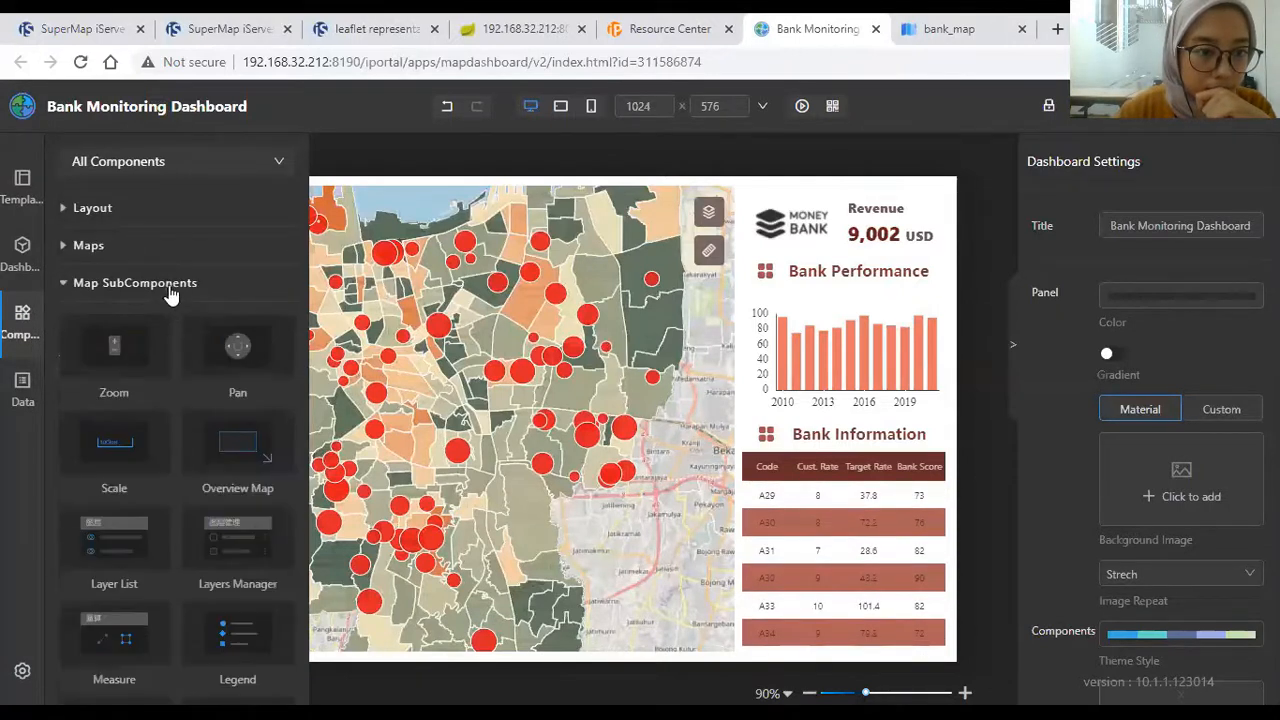
scroll(256, 396, "down", 5)
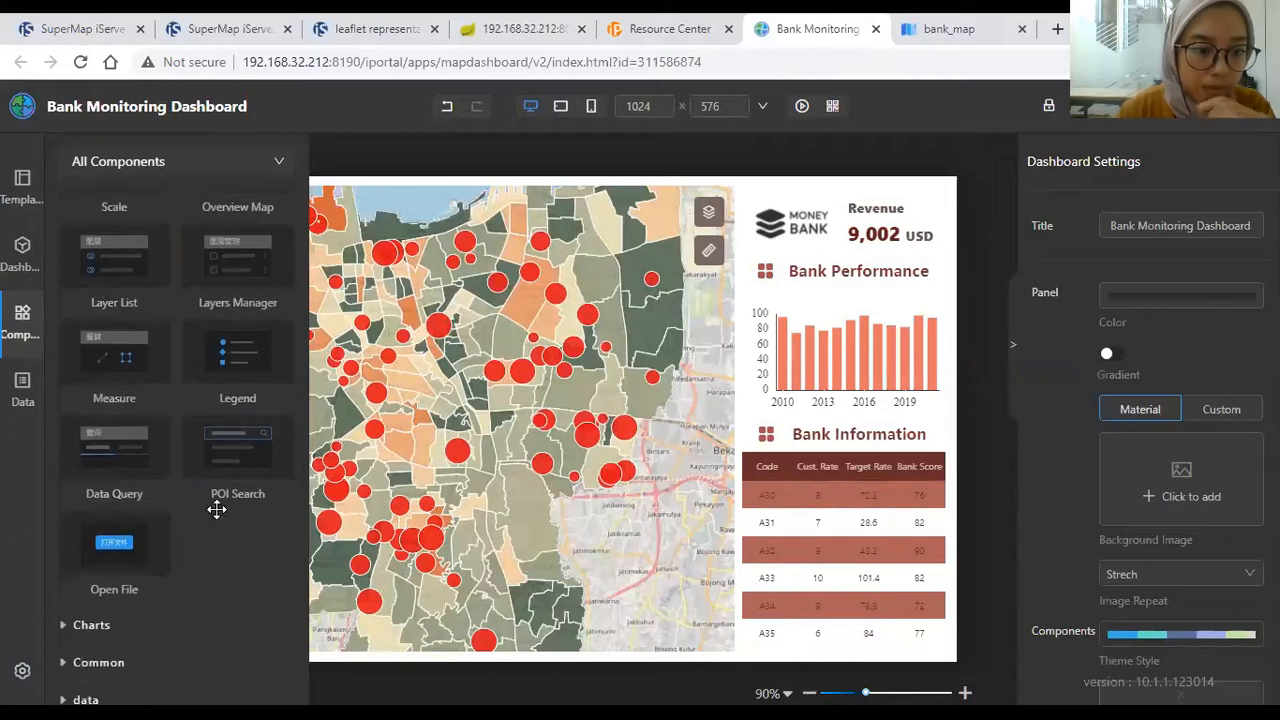
scroll(165, 416, "up", 3)
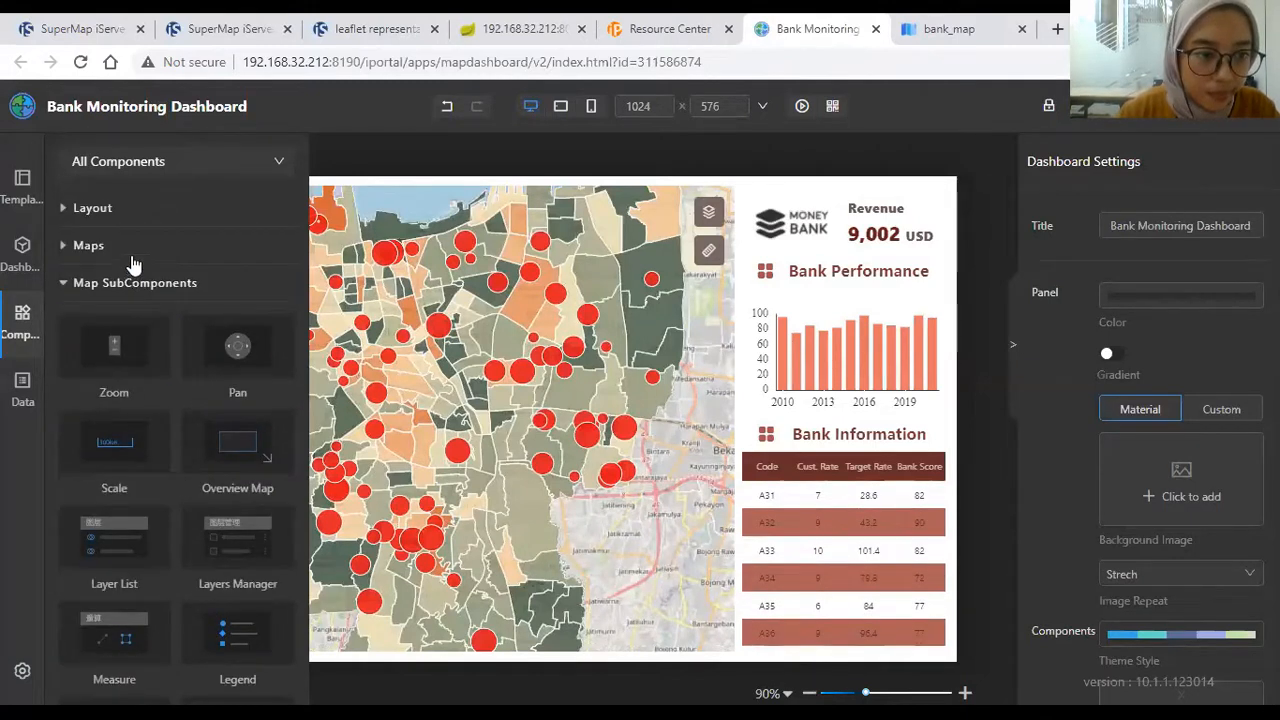
left_click(128, 287)
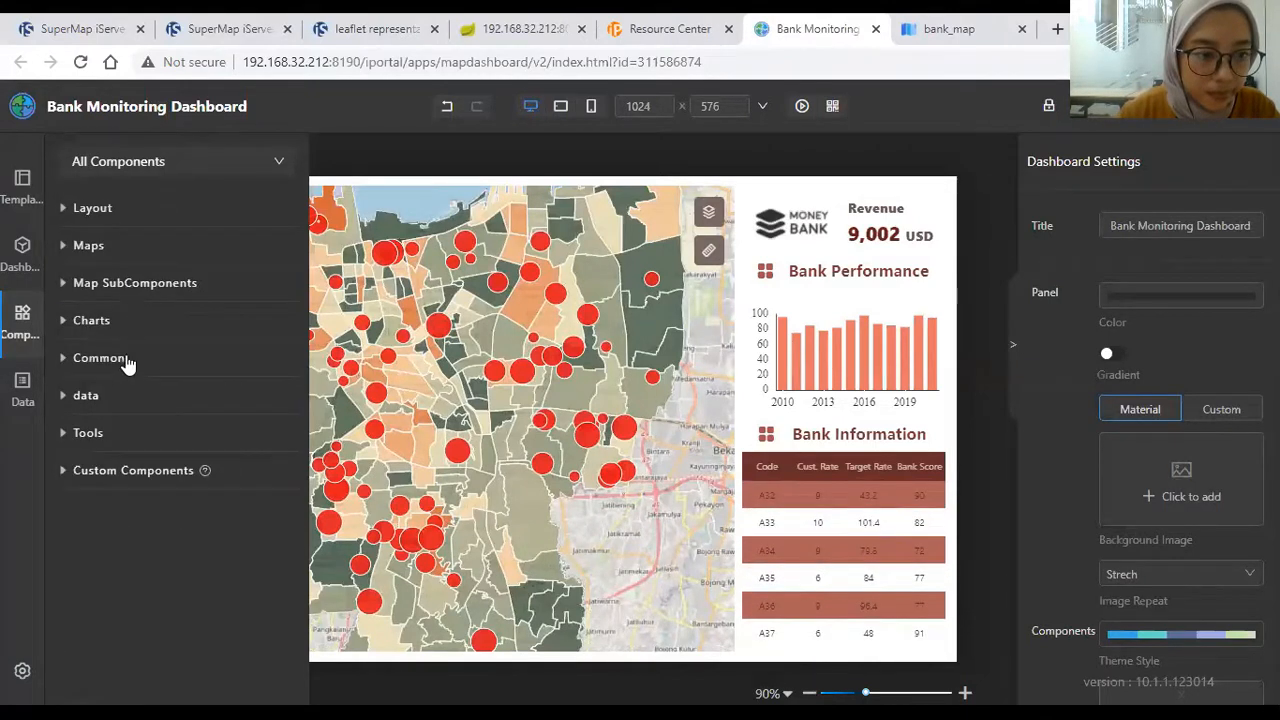
left_click(127, 358)
scroll(137, 406, "down", 3)
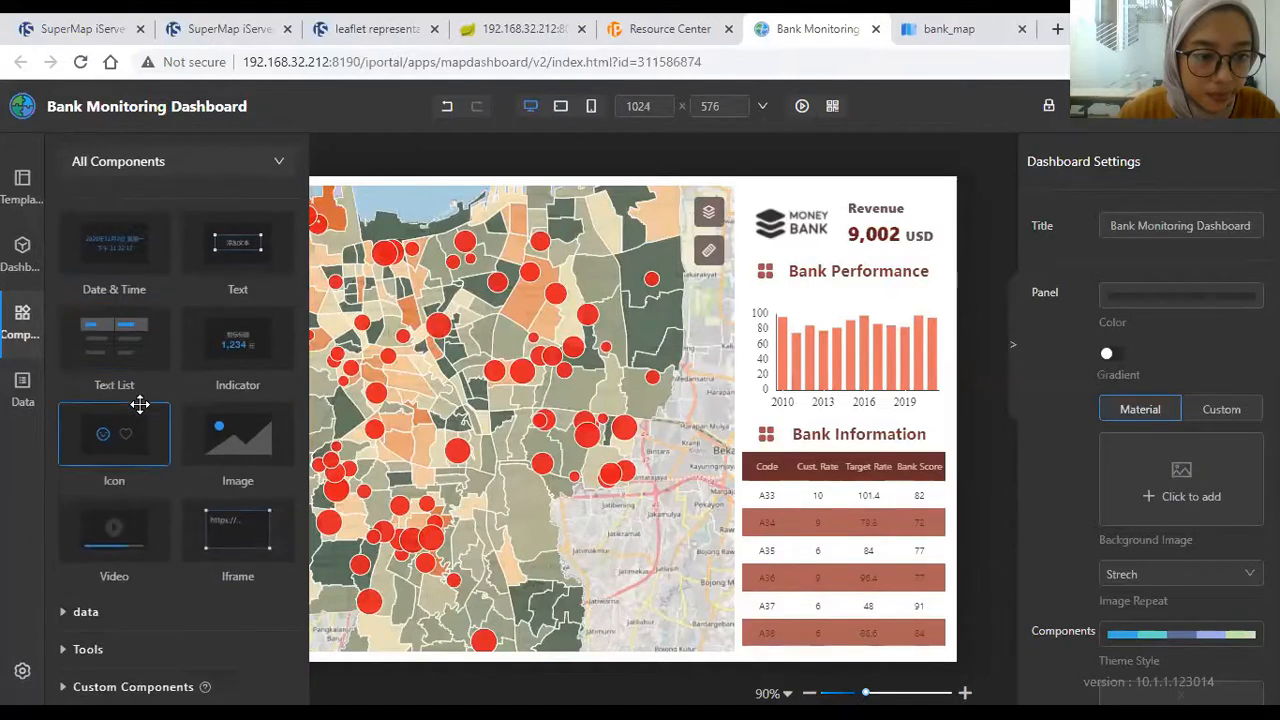
left_click(160, 612)
left_click(129, 634)
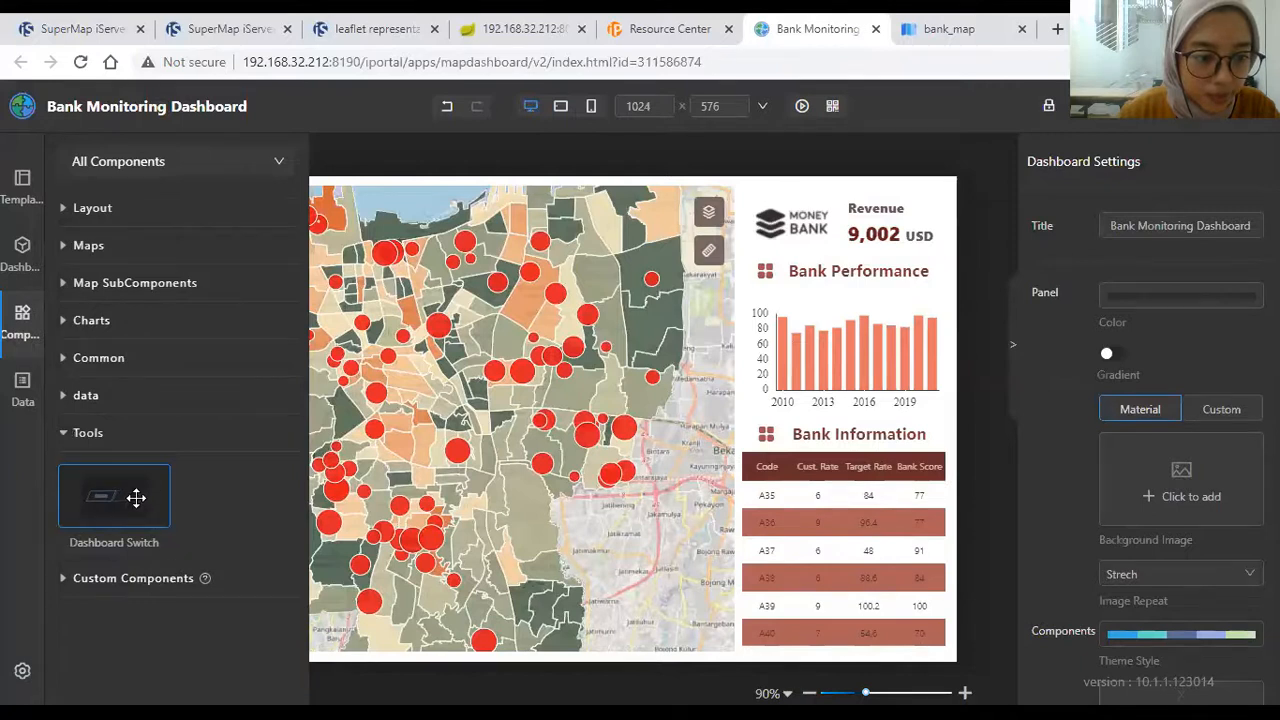
left_click(120, 580)
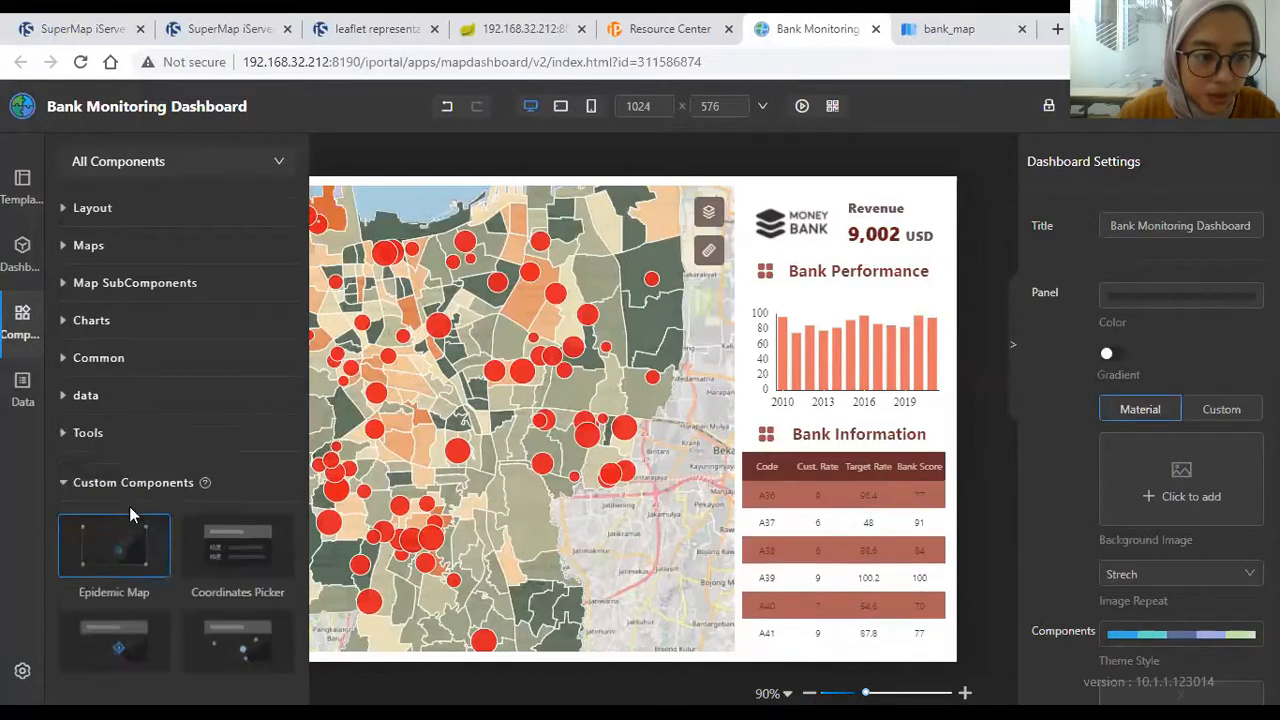
left_click(166, 284)
scroll(172, 343, "down", 2)
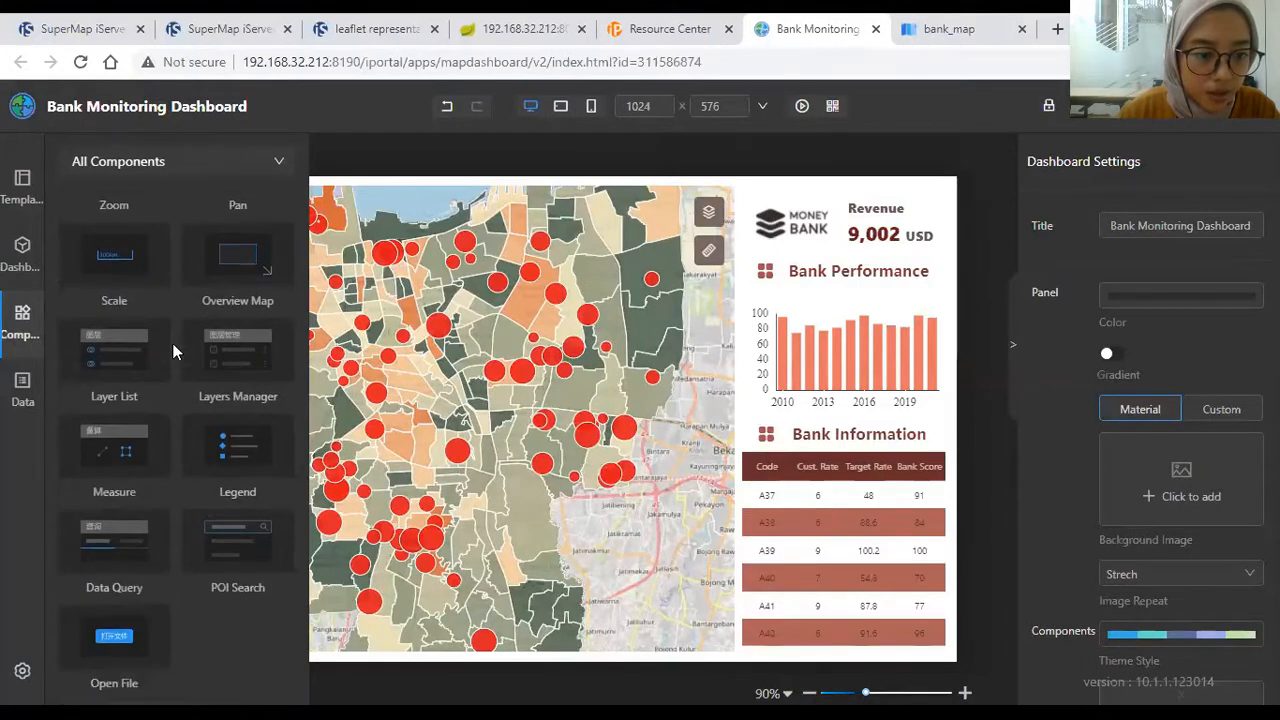
scroll(172, 343, "up", 2)
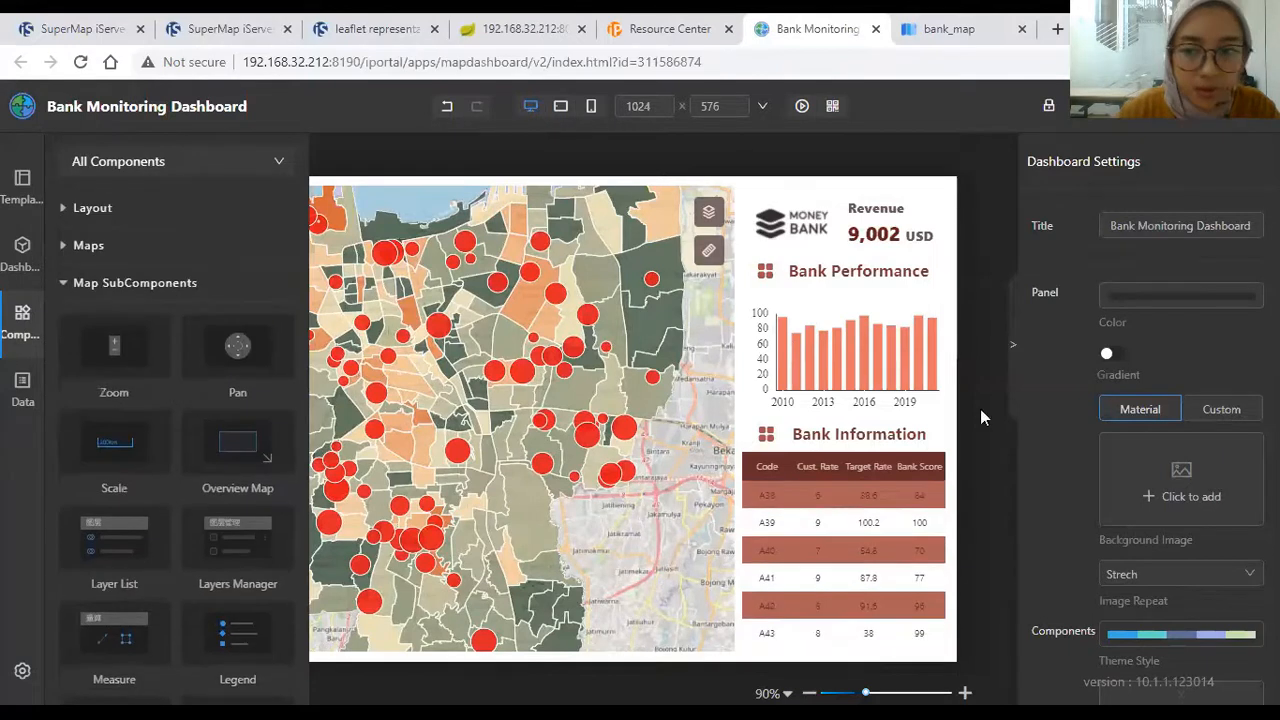
left_click(980, 409)
Step: Open the Identify sub-component settings of the bank_map map
left_click(1012, 340)
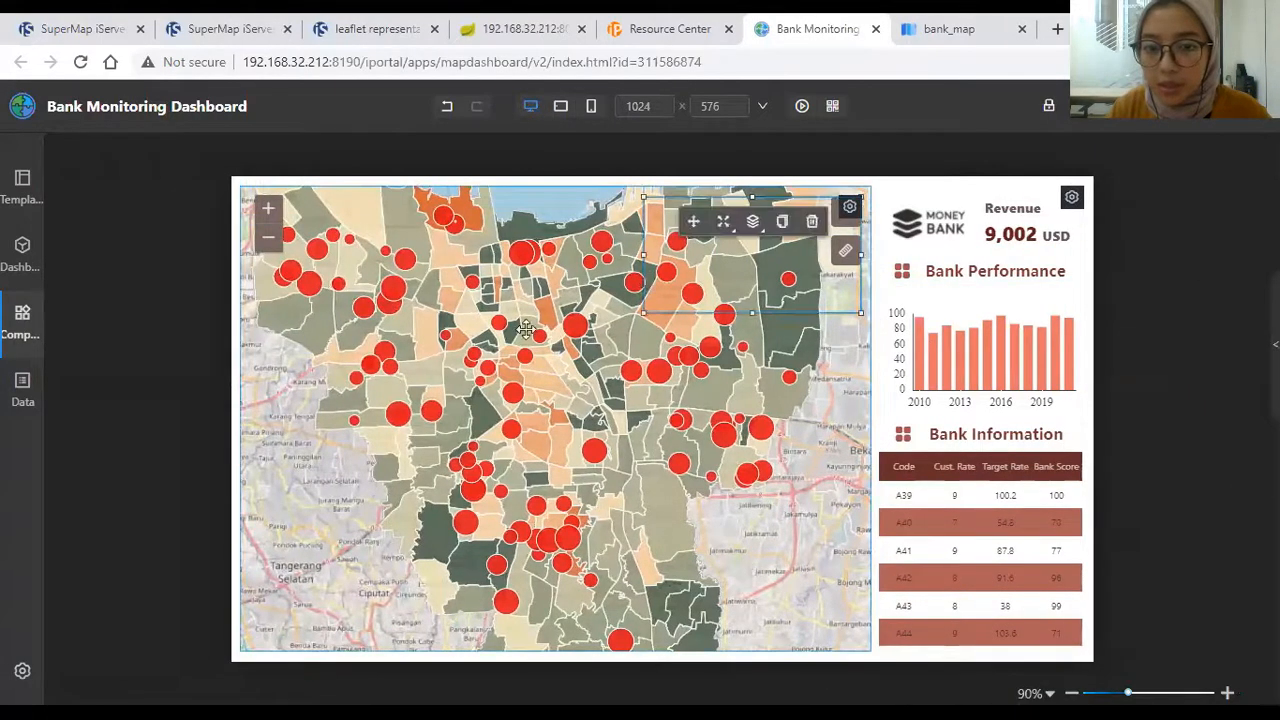
left_click(1275, 344)
scroll(1183, 413, "down", 1)
left_click(1186, 394)
scroll(1186, 388, "down", 2)
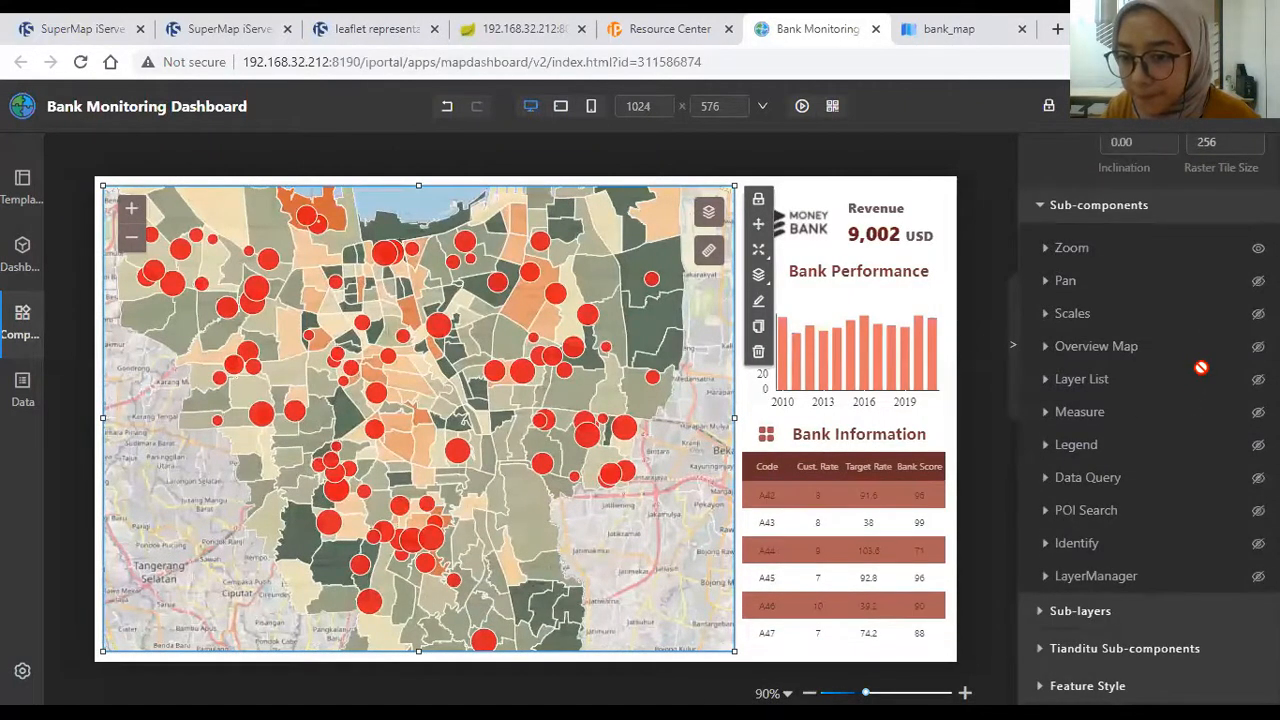
left_click(1230, 550)
scroll(1177, 527, "down", 5)
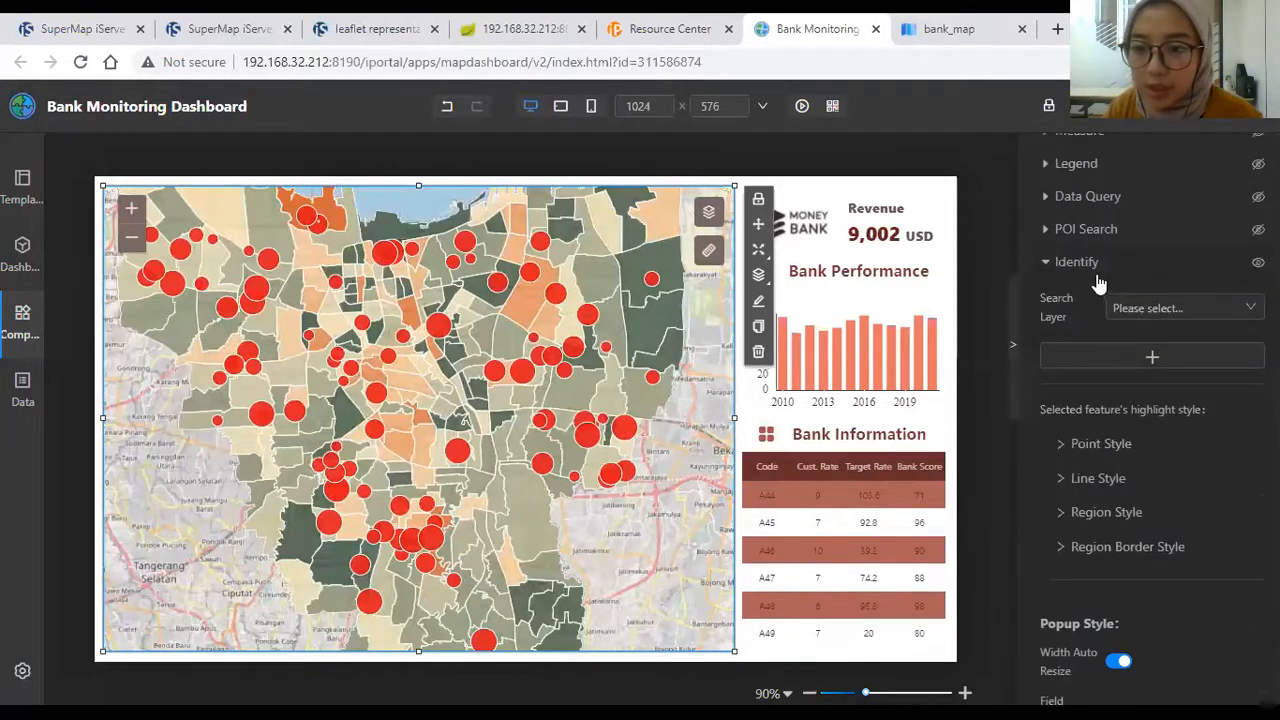
Step: Choose all_bank_140164028 as the Identify search layer and add it as an entry
left_click(1167, 310)
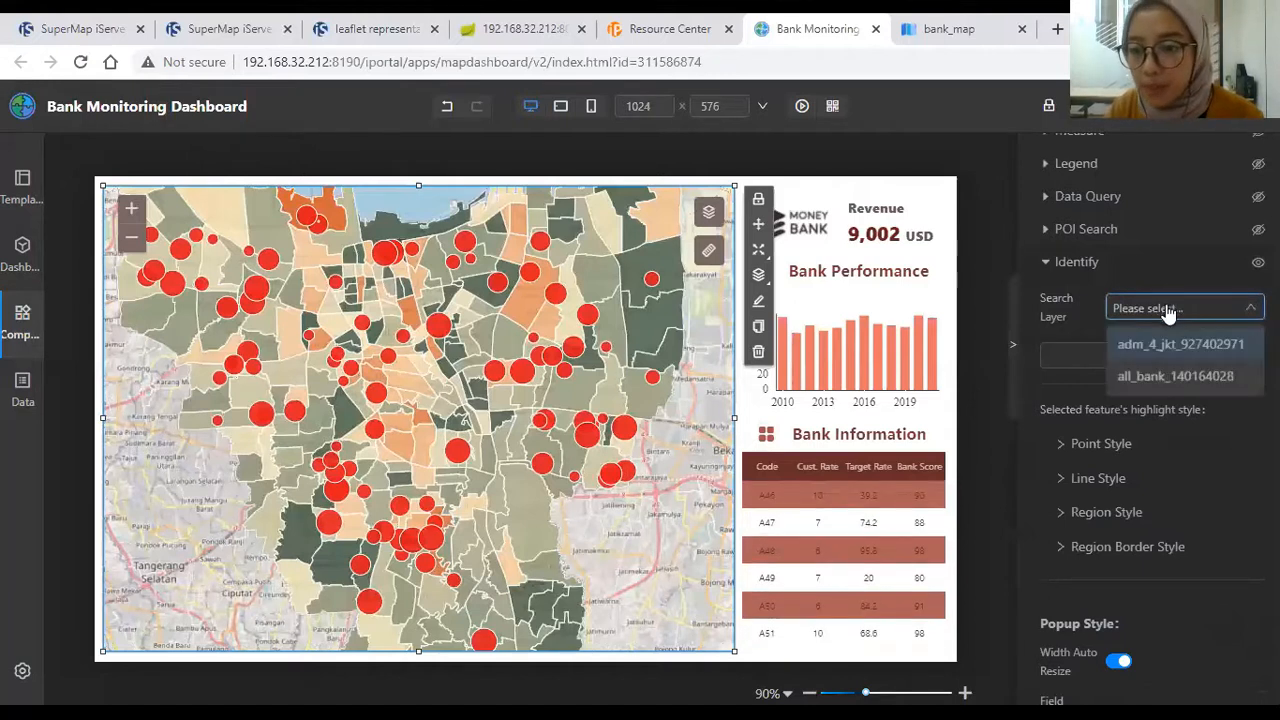
left_click(1170, 376)
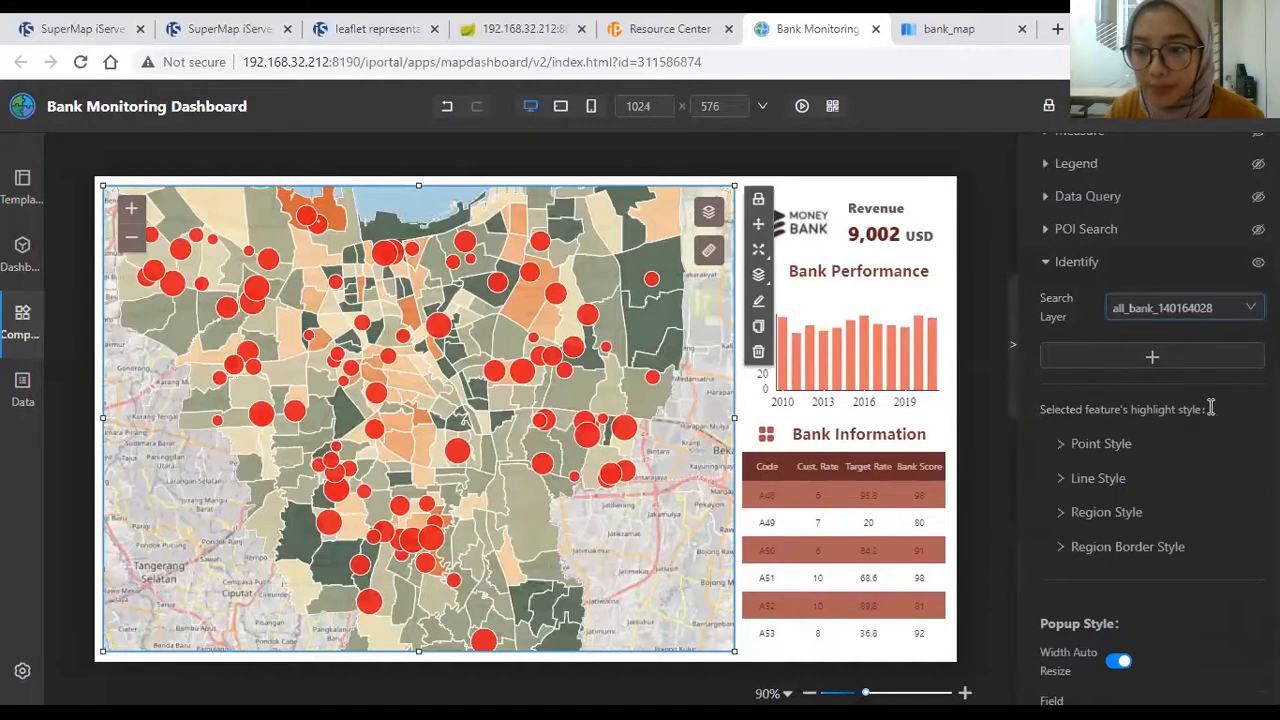
scroll(1214, 400, "down", 2)
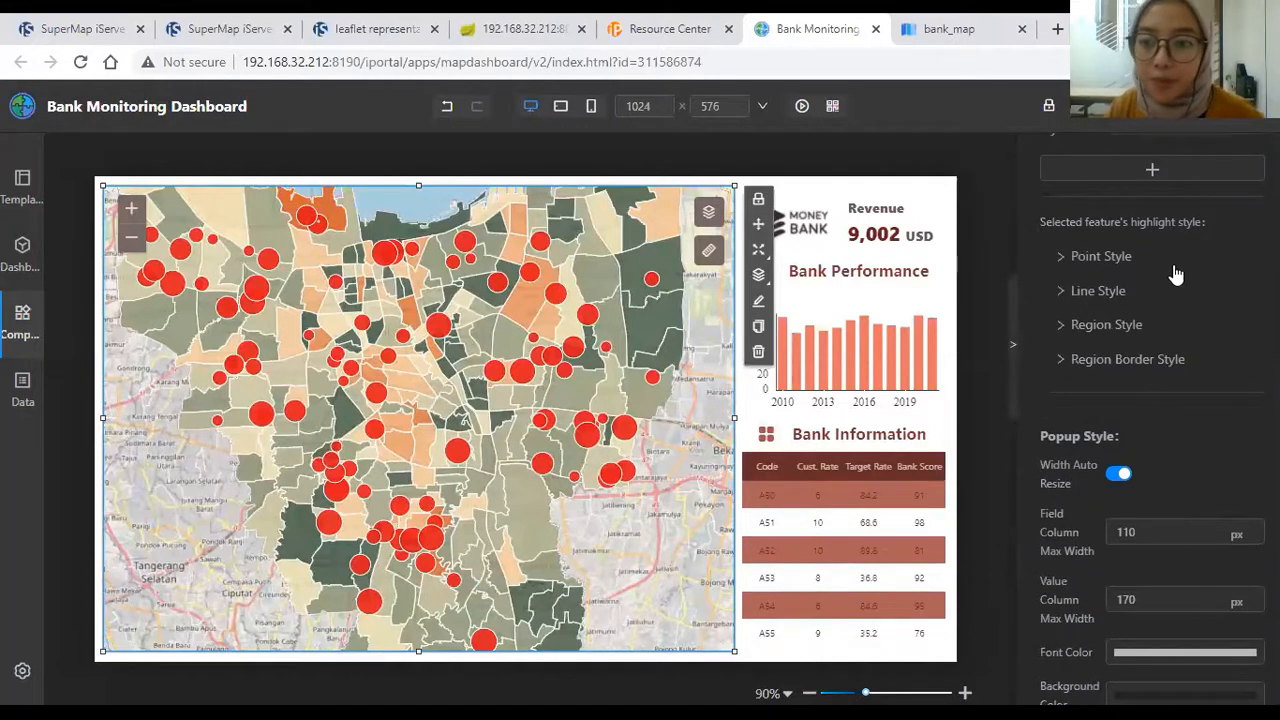
scroll(1150, 260, "down", 3)
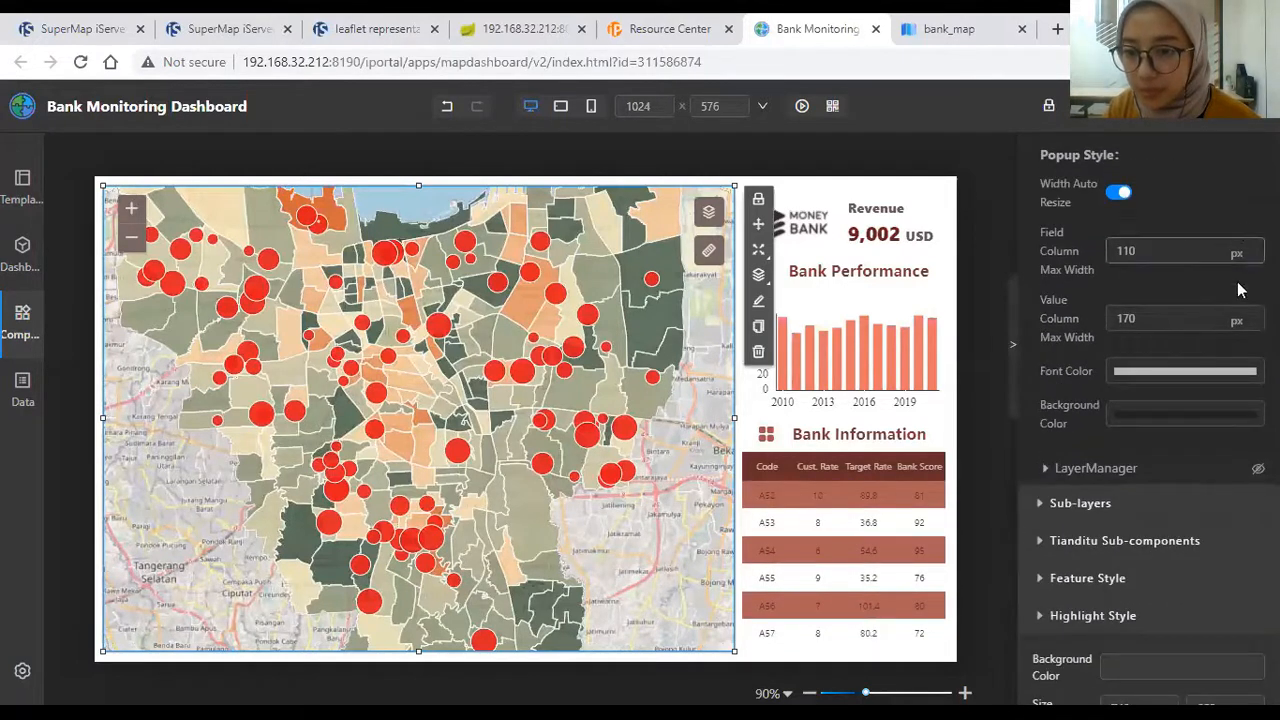
scroll(1150, 340, "up", 5)
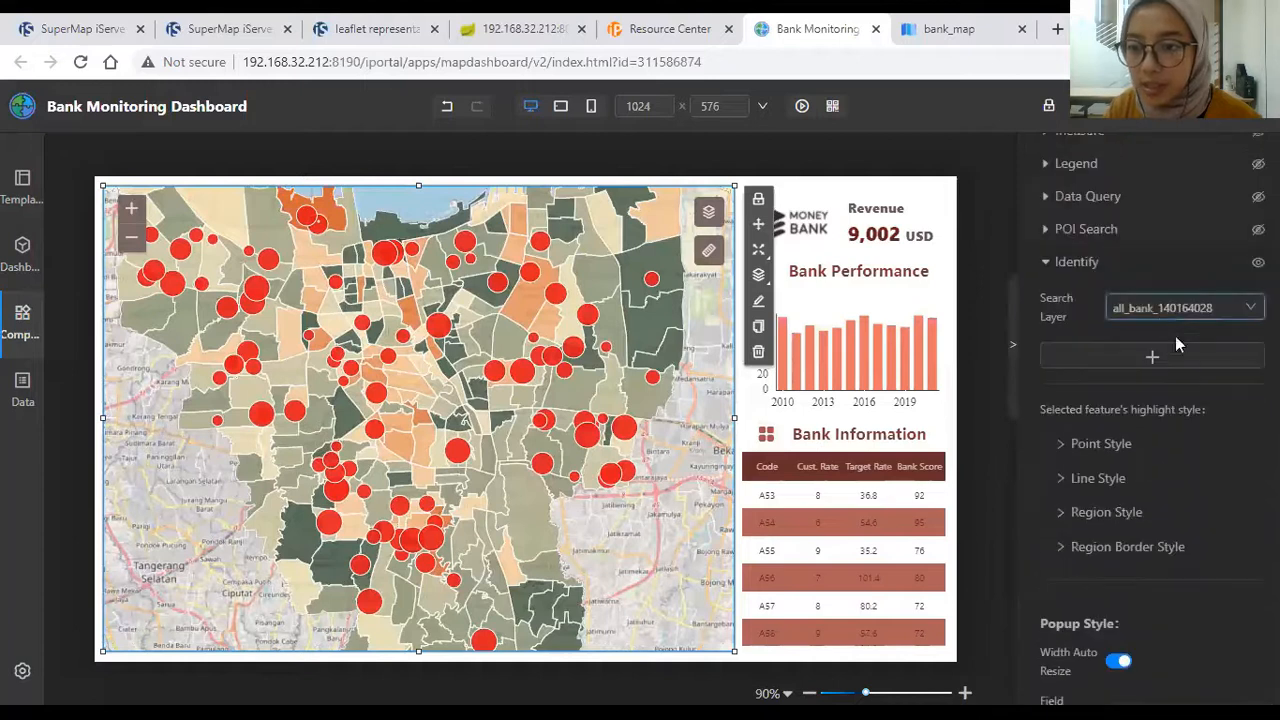
left_click(1190, 319)
left_click(1190, 319)
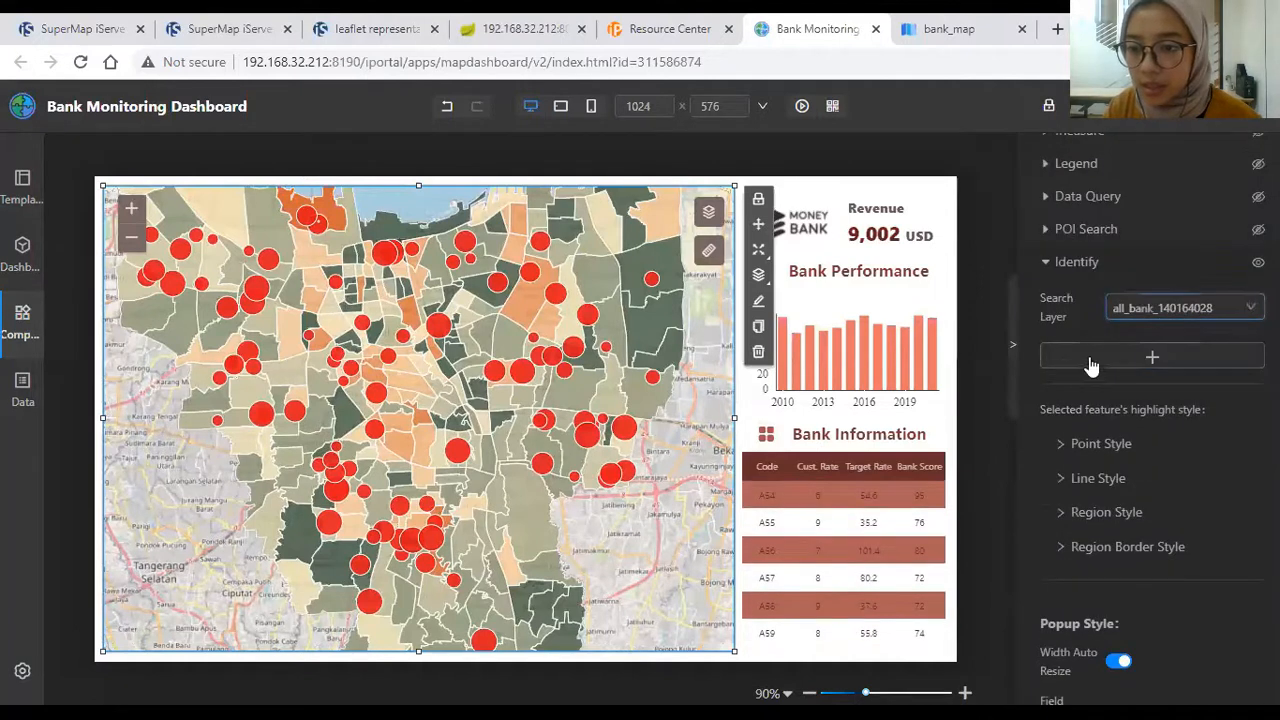
left_click(1098, 356)
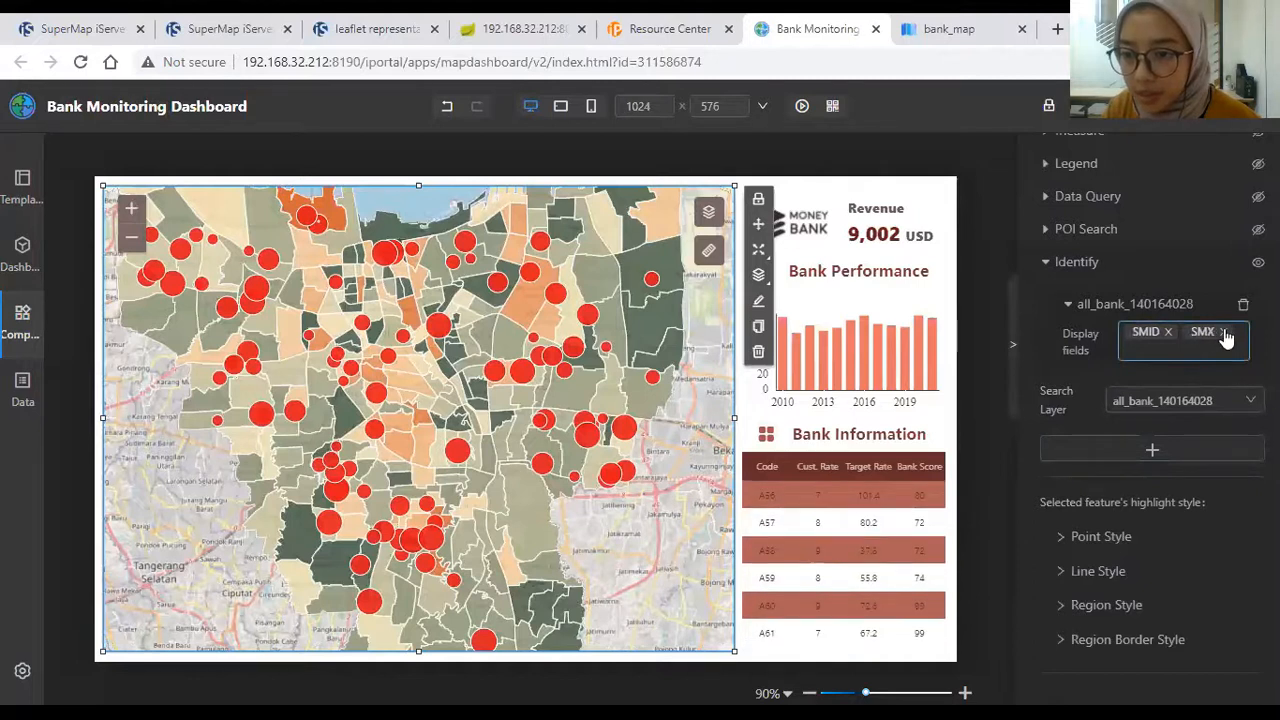
Step: Replace the default SMX popup field with NAMA_KCB and CODE for the bank layer
left_click(1223, 332)
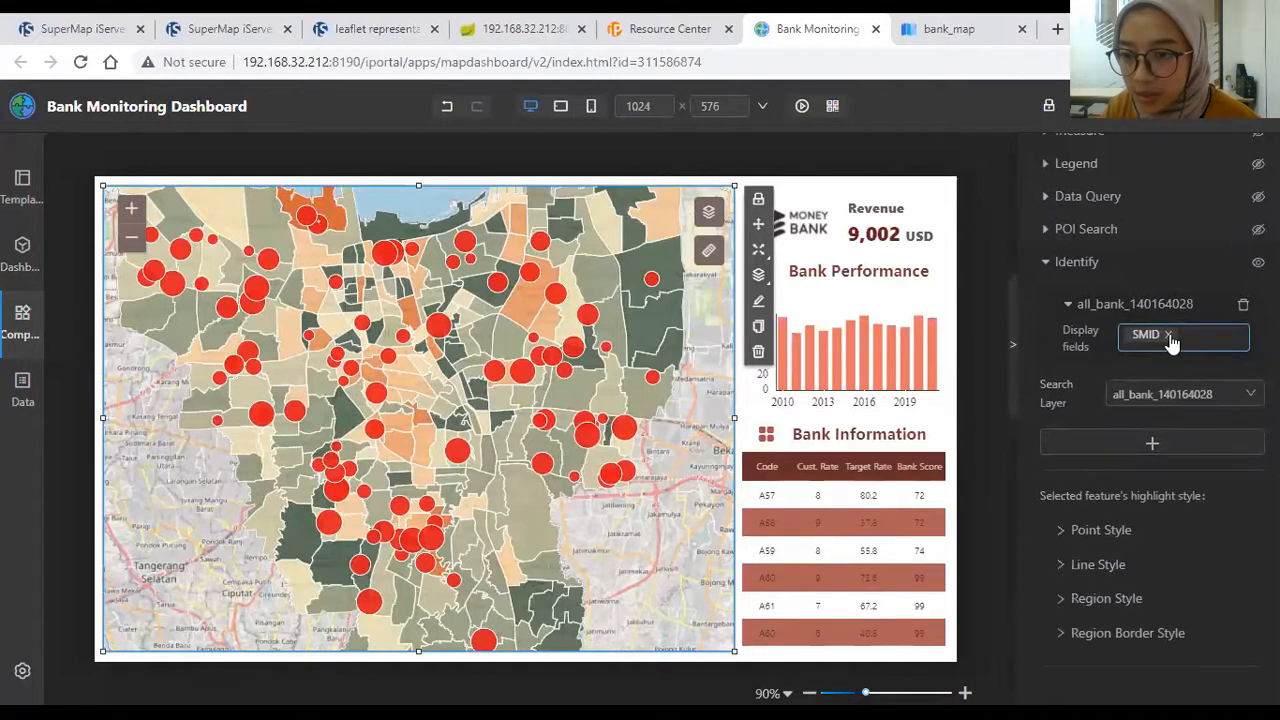
left_click(1188, 340)
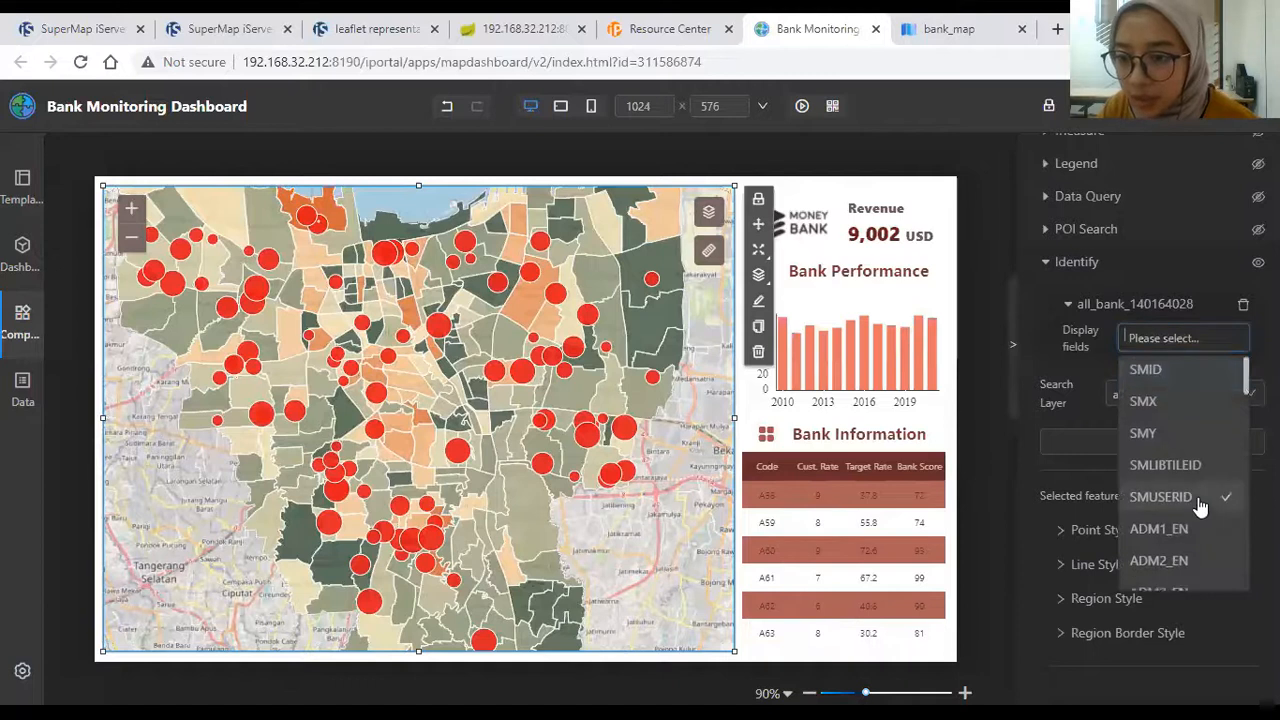
scroll(1201, 507, "down", 4)
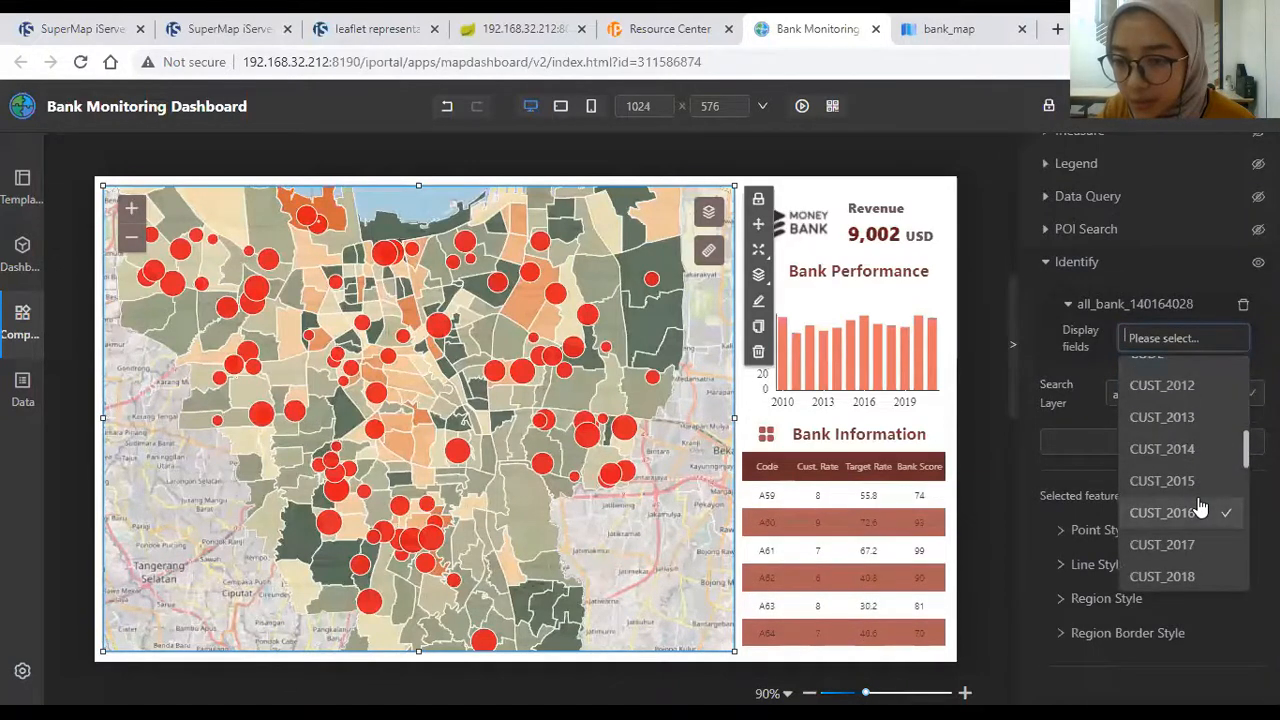
scroll(1201, 507, "down", 3)
scroll(1201, 507, "up", 8)
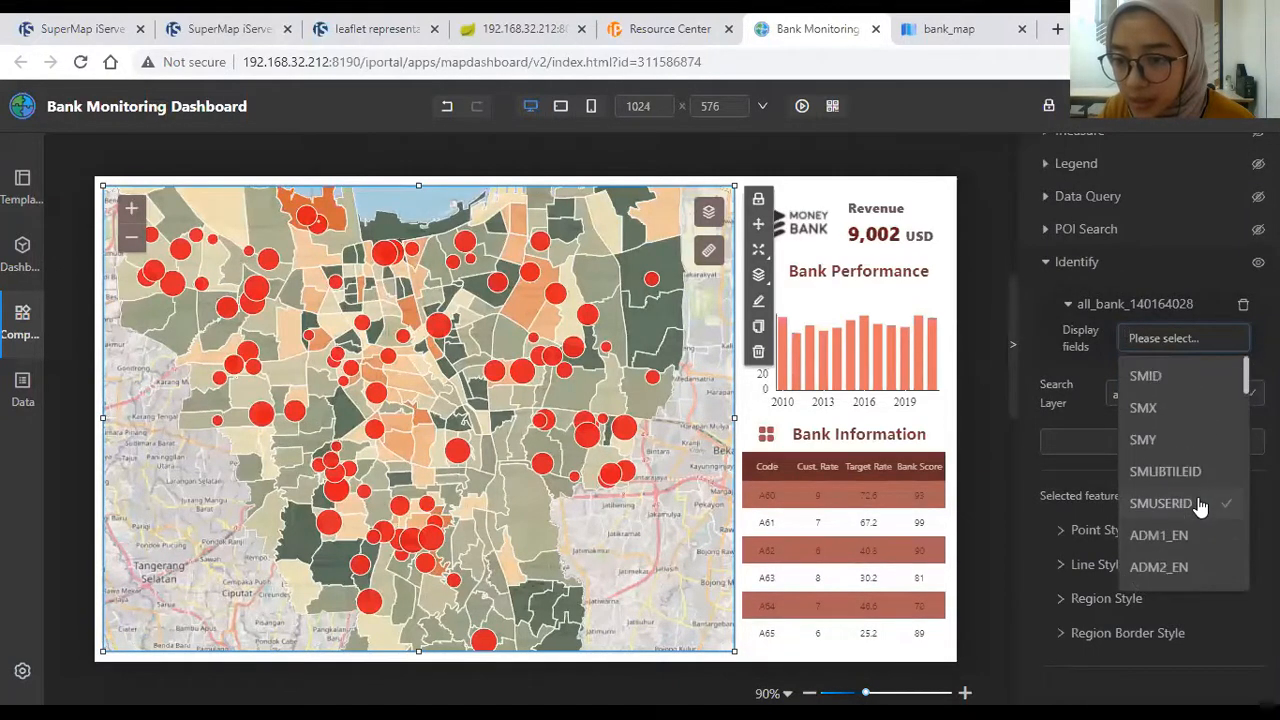
scroll(1200, 498, "down", 3)
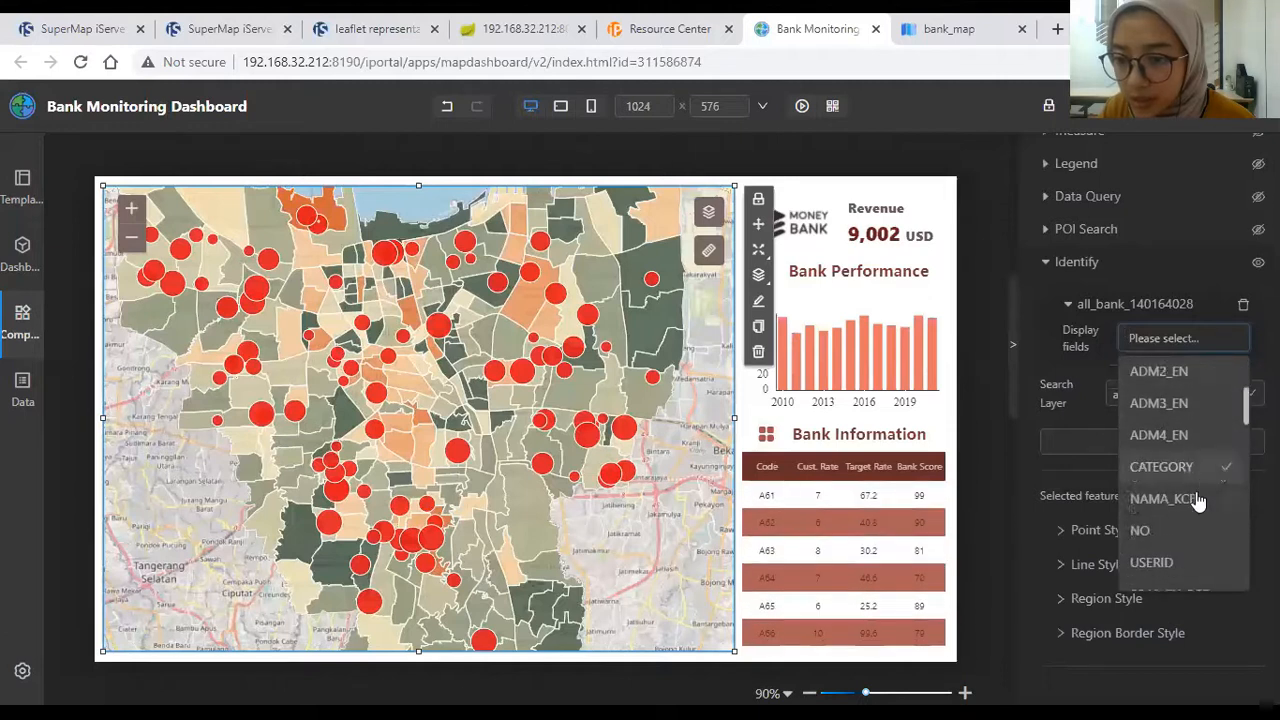
left_click(1186, 410)
left_click(1203, 449)
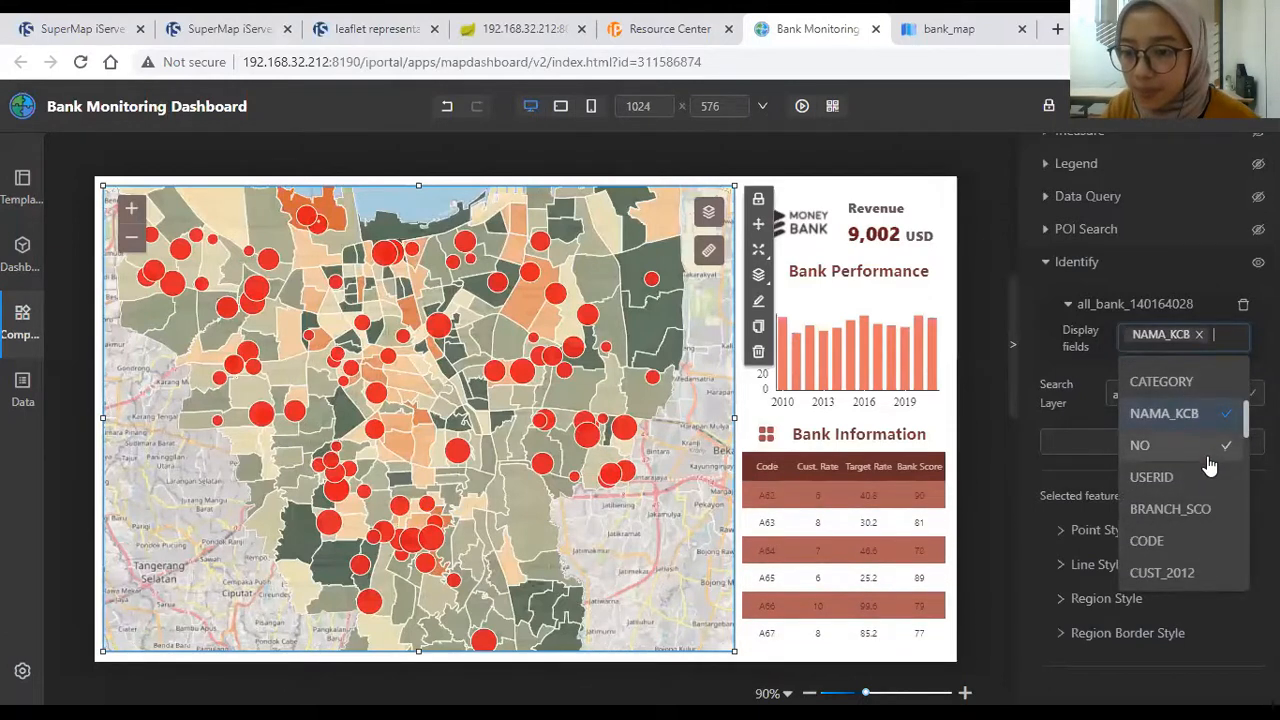
left_click(1186, 540)
left_click_drag(1246, 424, 1246, 340)
left_click(1228, 343)
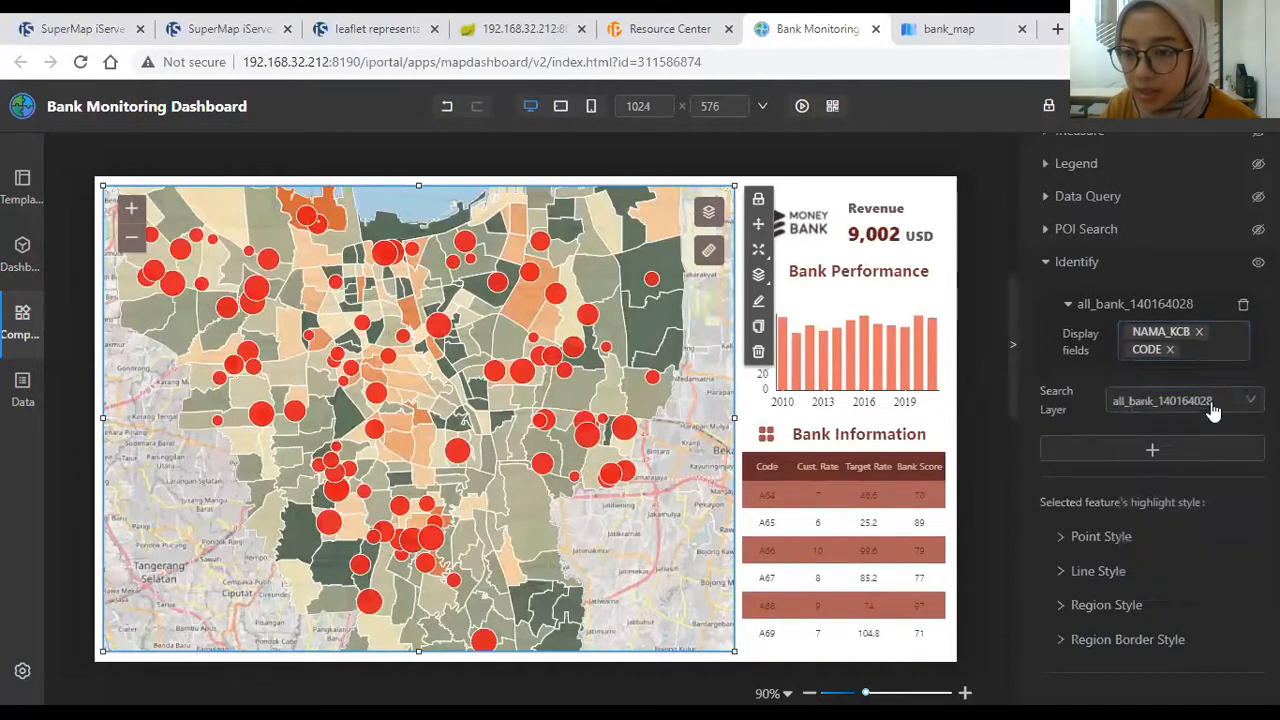
left_click(1224, 404)
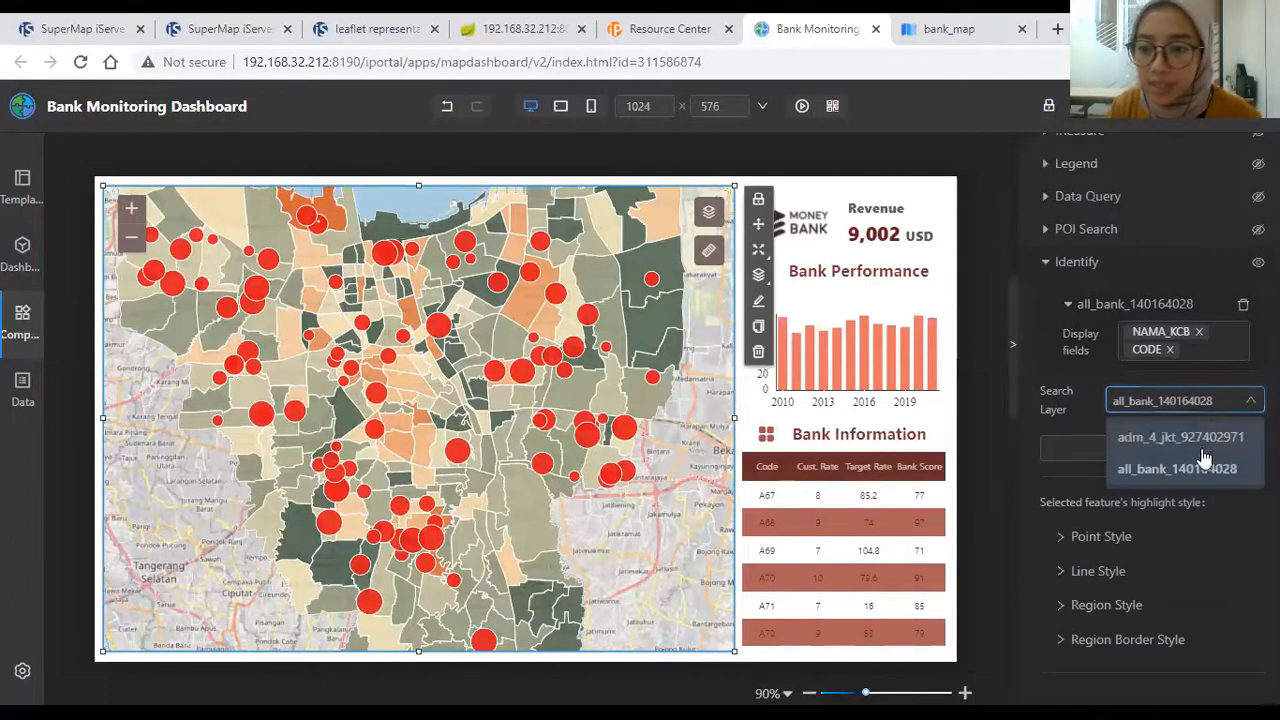
Step: Set adm_4_jkt_927402971 as the search layer and add it as an Identify entry
left_click(1215, 440)
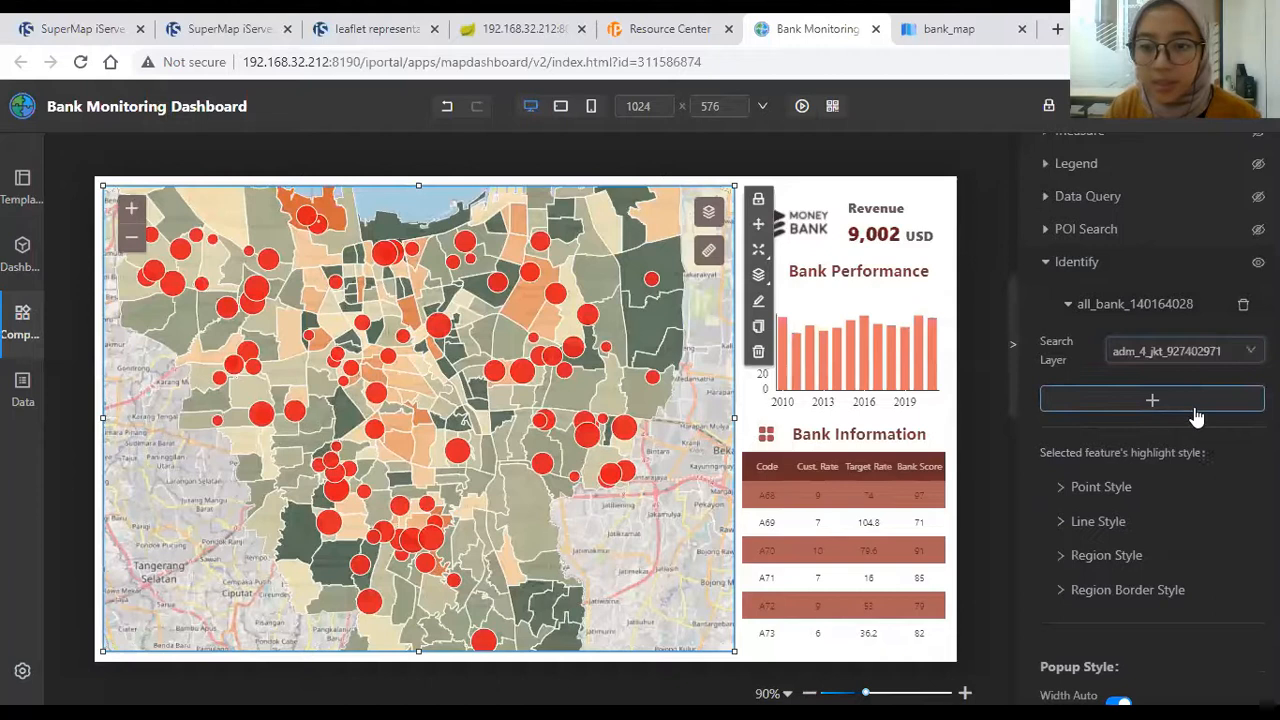
left_click(1218, 362)
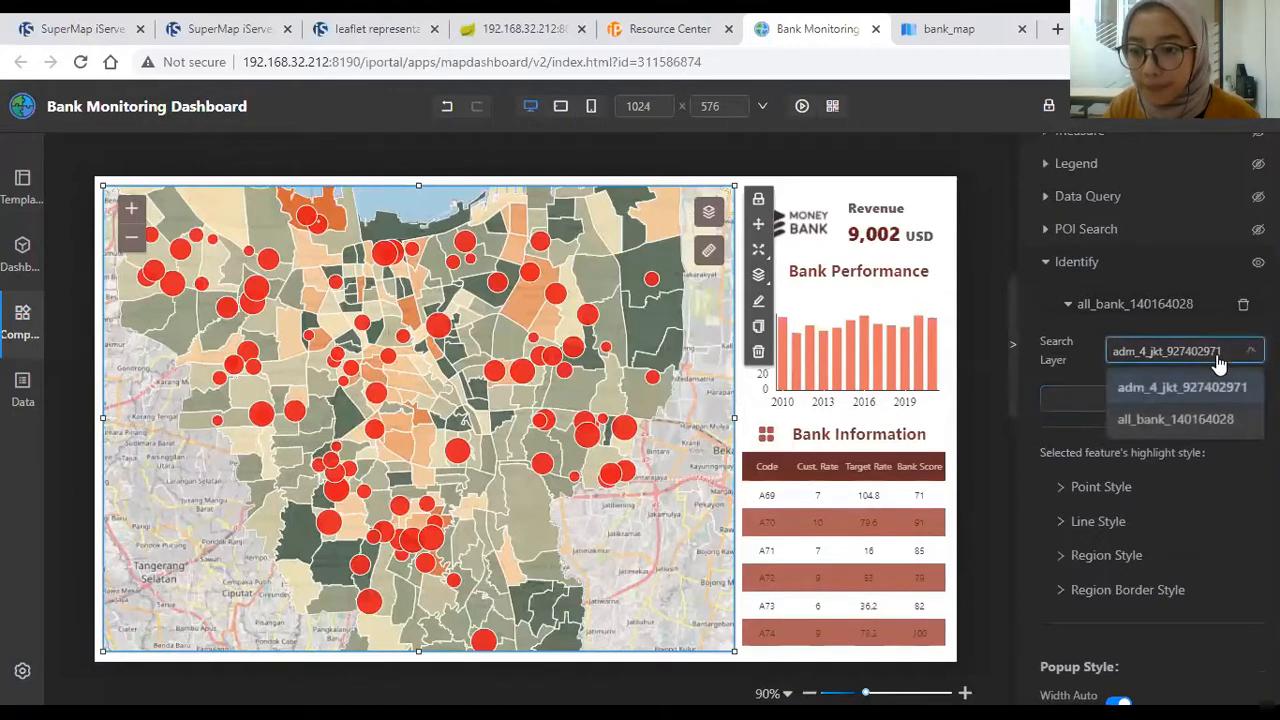
left_click(1200, 386)
left_click(1174, 403)
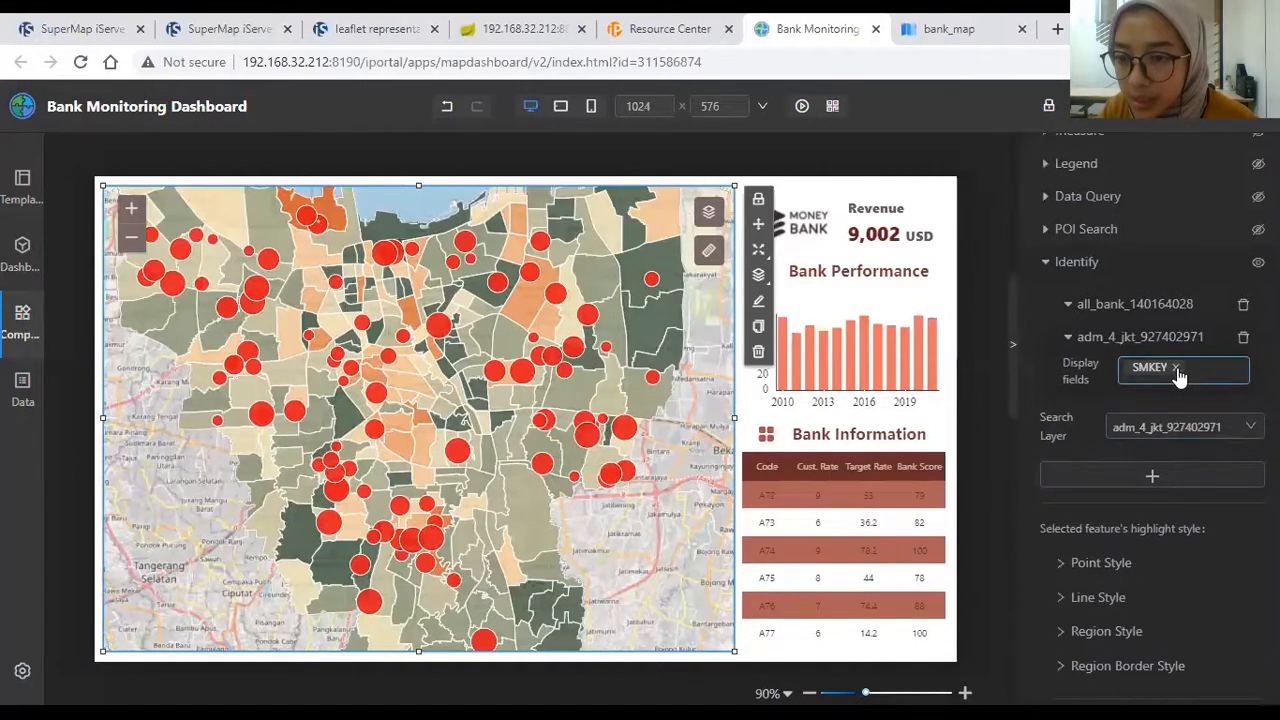
Step: Show ADM4_EN and KEPADATAN as the district layer's popup fields
left_click(1180, 368)
scroll(1178, 515, "down", 2)
scroll(1178, 515, "down", 3)
left_click(1178, 516)
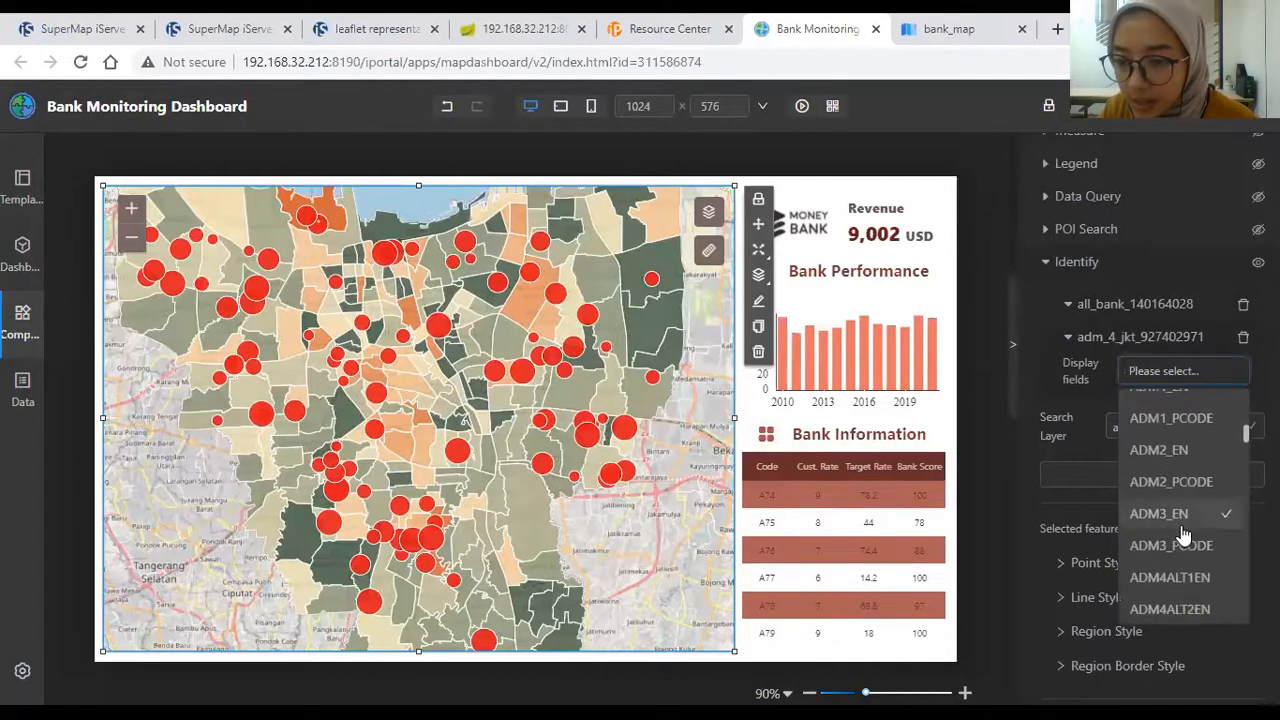
scroll(1183, 530, "down", 1)
scroll(1183, 537, "down", 1)
left_click(1188, 454)
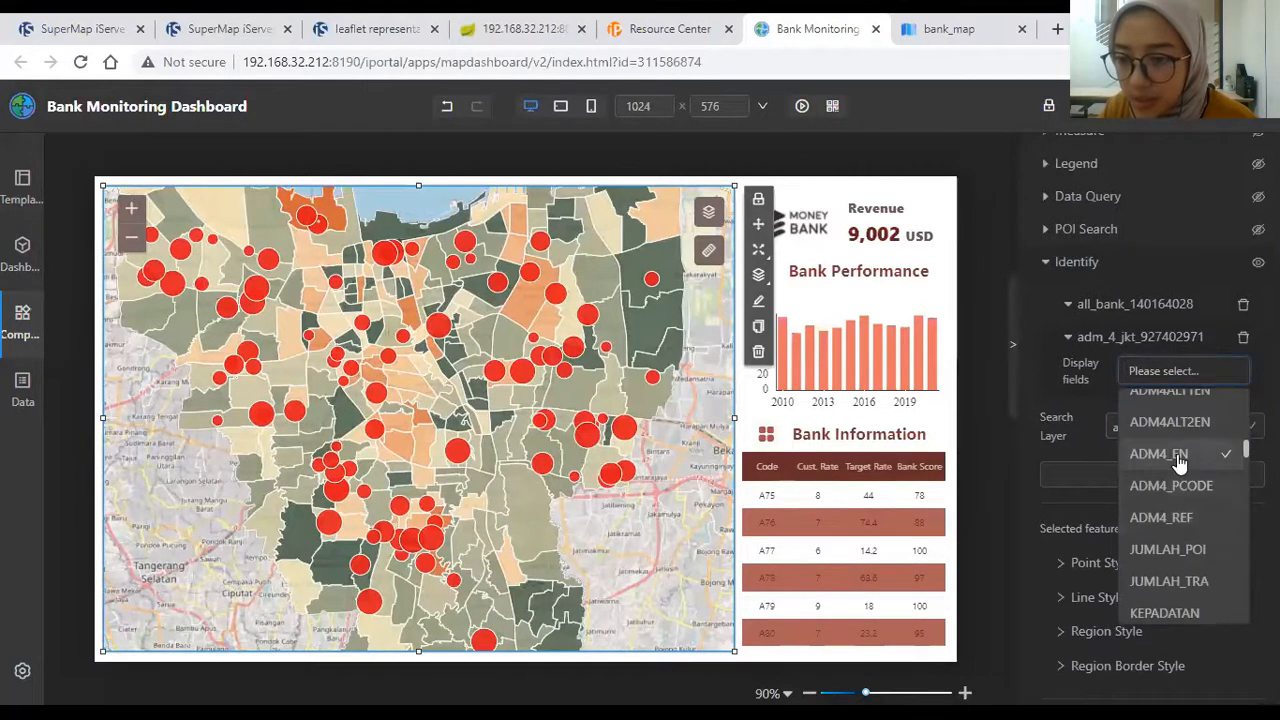
scroll(1190, 553, "down", 2)
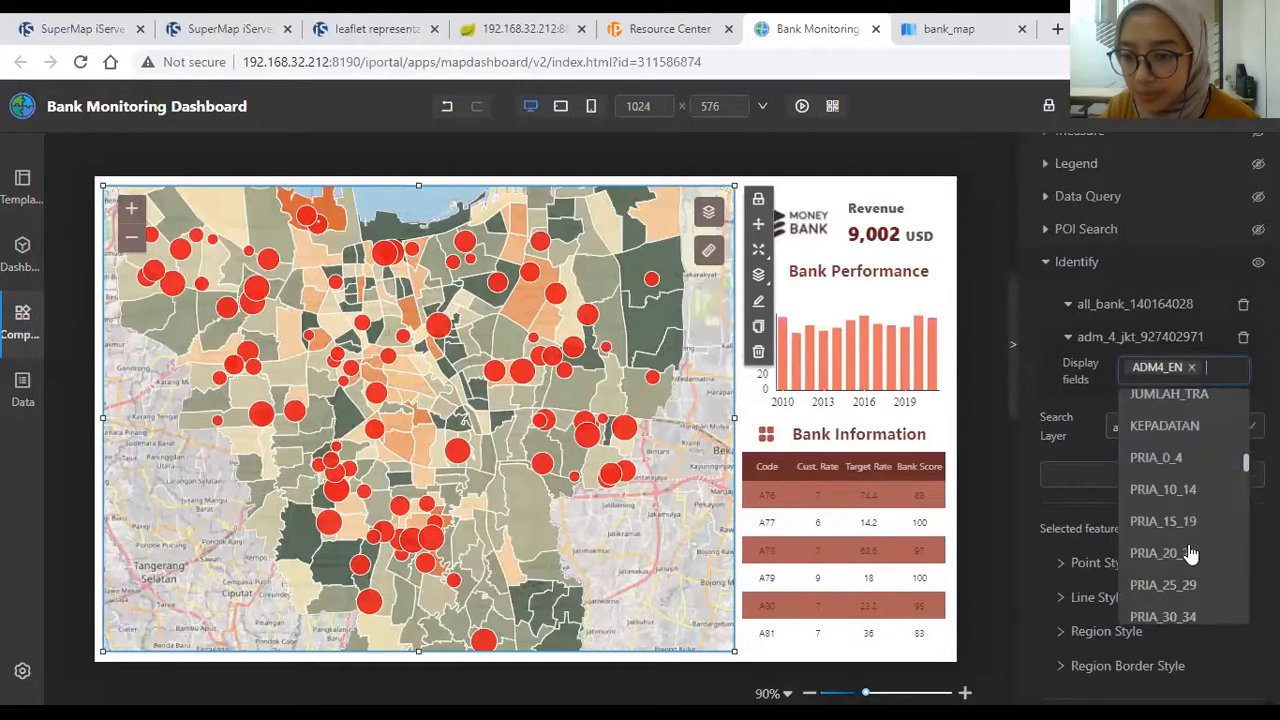
left_click(1168, 425)
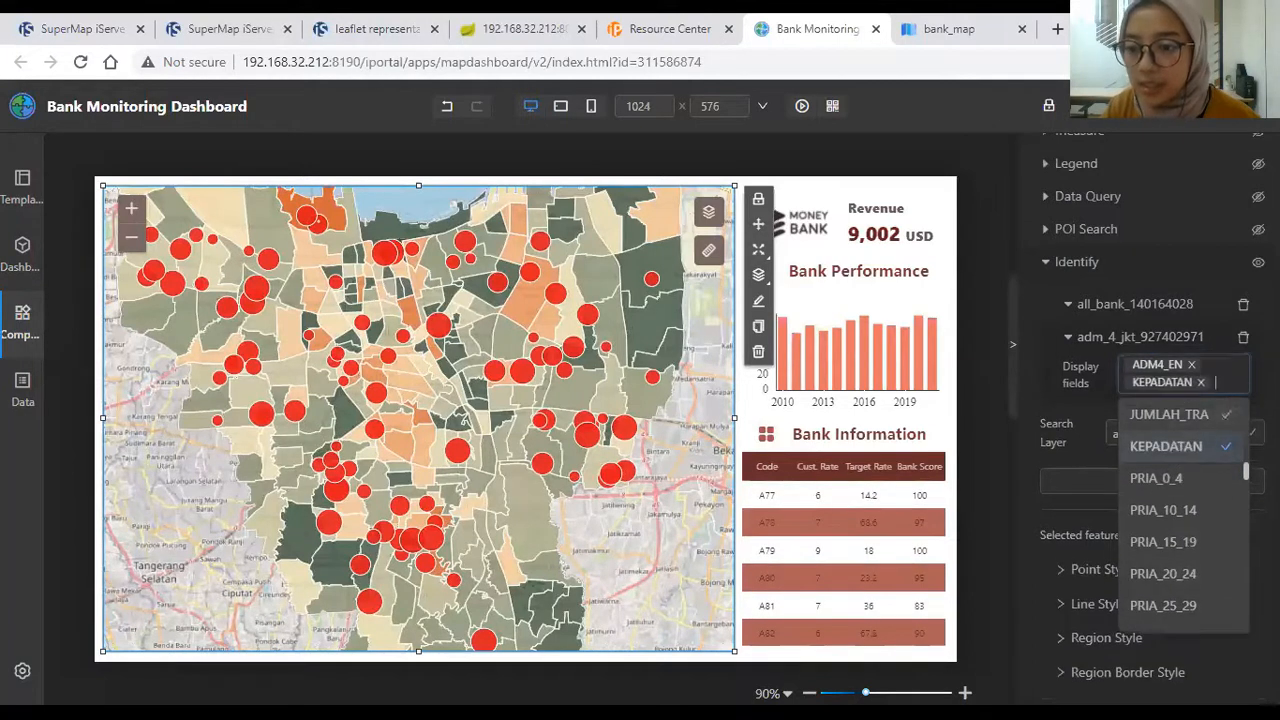
key("Escape")
scroll(1071, 449, "down", 3)
scroll(1071, 449, "up", 4)
left_click(1069, 431)
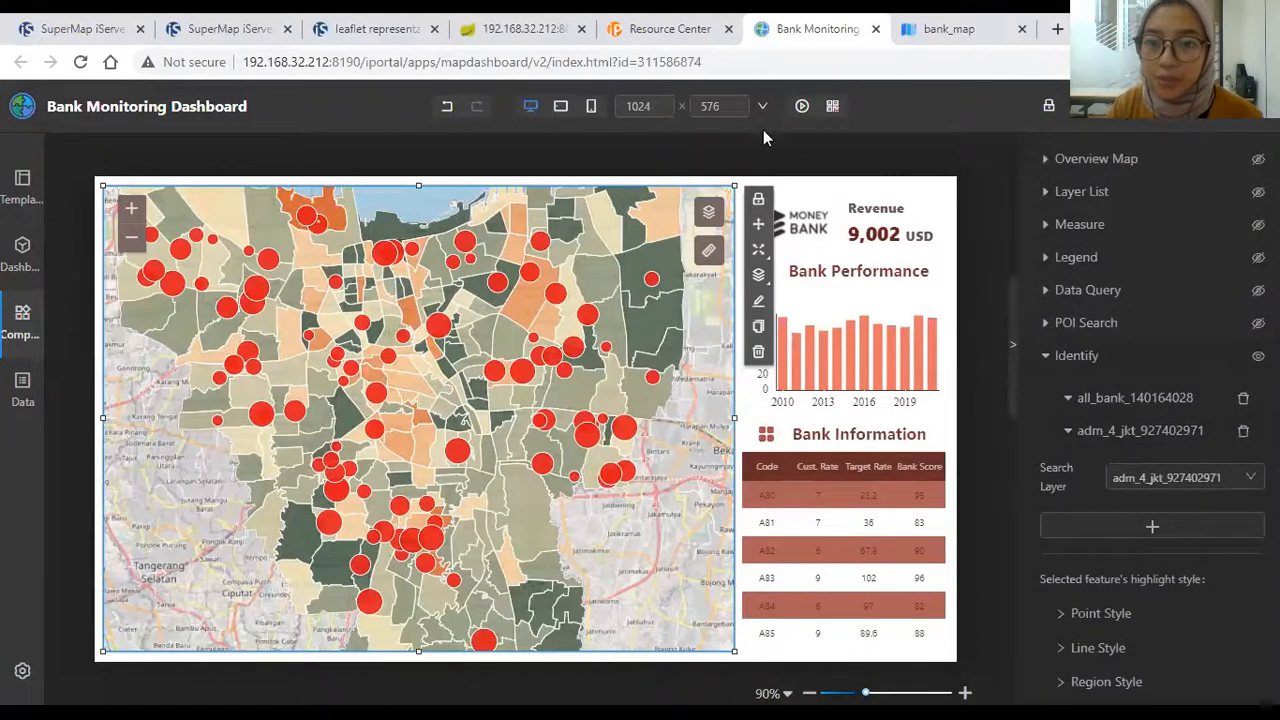
Step: Save and preview the dashboard, then zoom in to view a district's identify popup
left_click(808, 109)
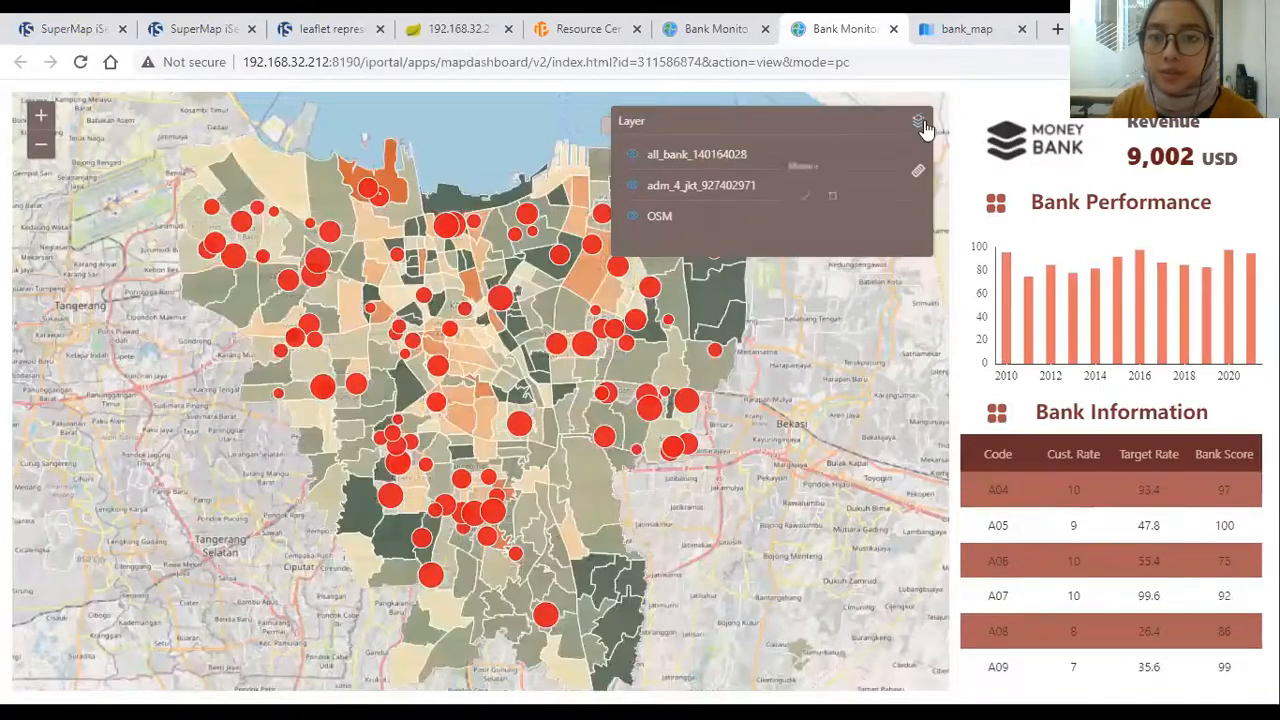
left_click(918, 121)
scroll(614, 236, "up", 1)
scroll(614, 236, "up", 1)
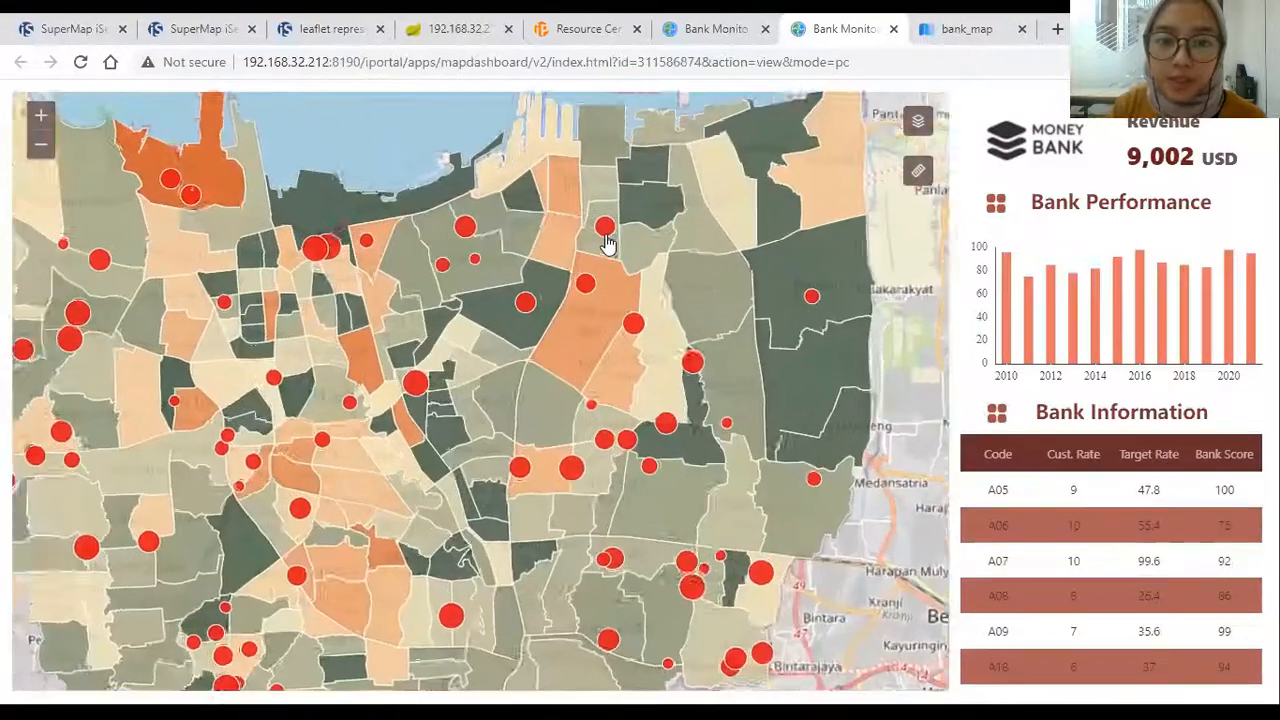
mouse_move(606, 226)
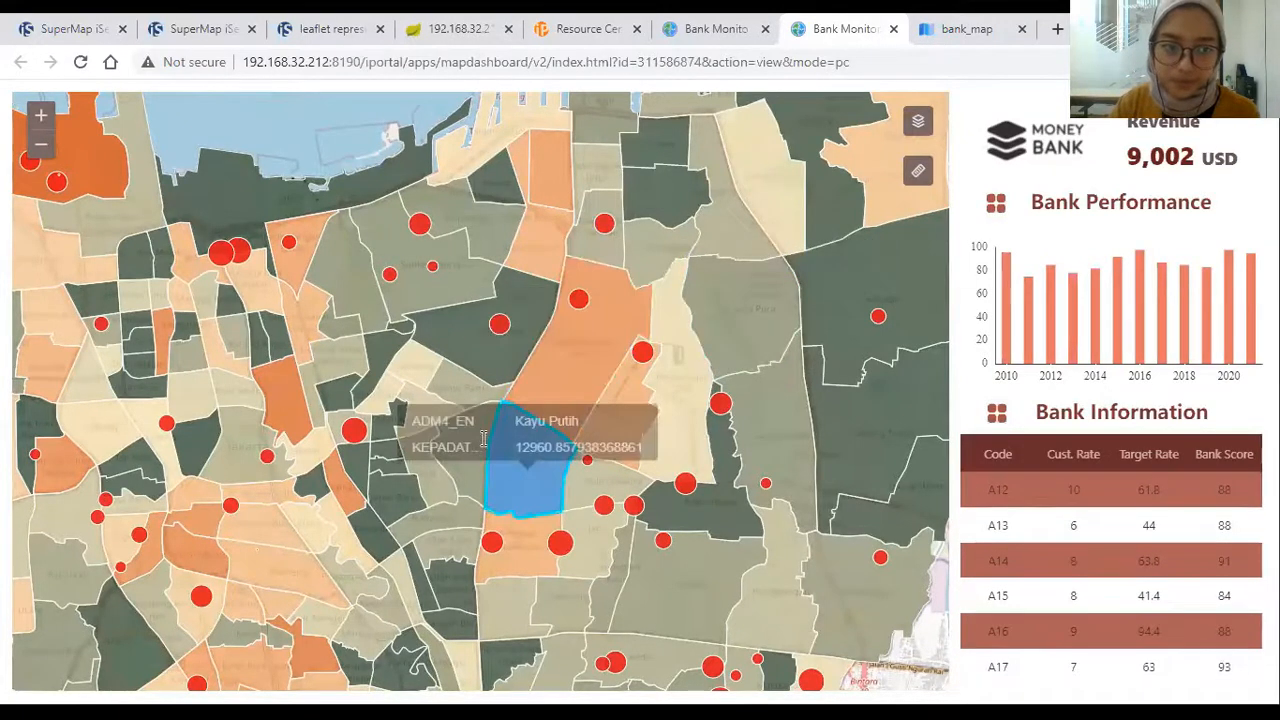
Step: Zoom the preview map back out and pan to recentre the city
scroll(579, 300, "down", 2)
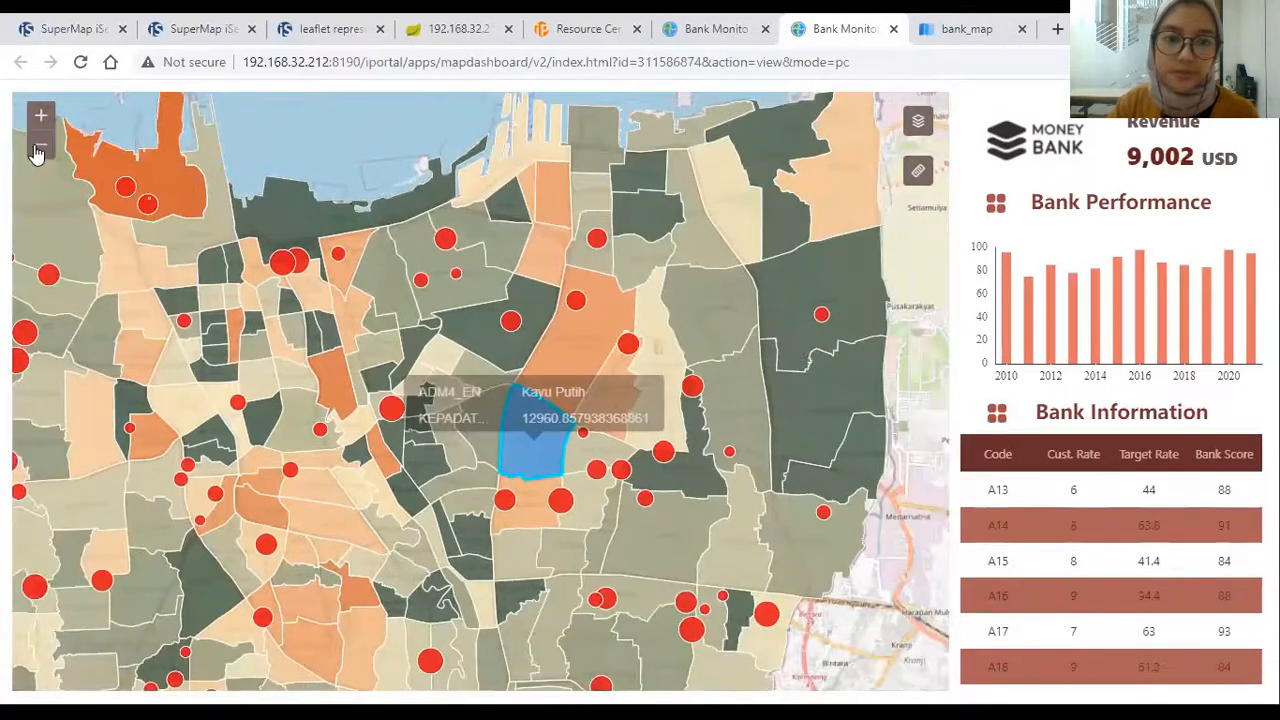
left_click(37, 150)
left_click_drag(303, 209, 343, 131)
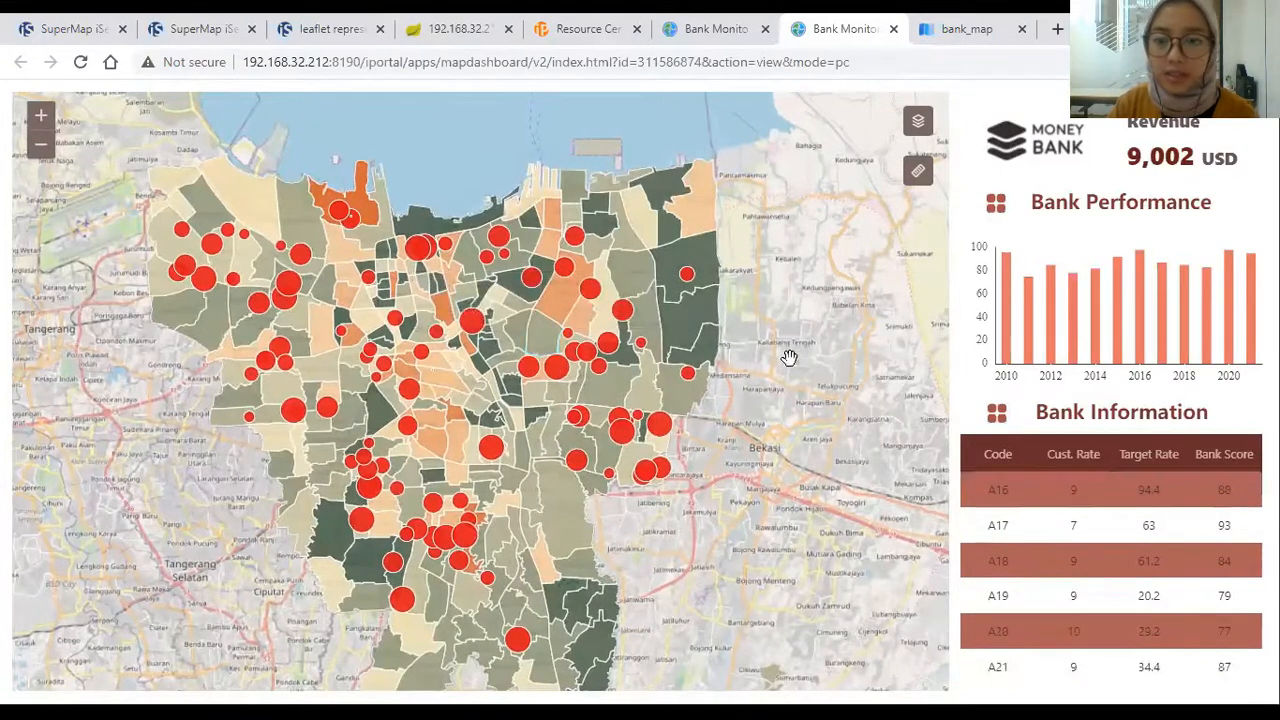
left_click_drag(797, 385, 788, 360)
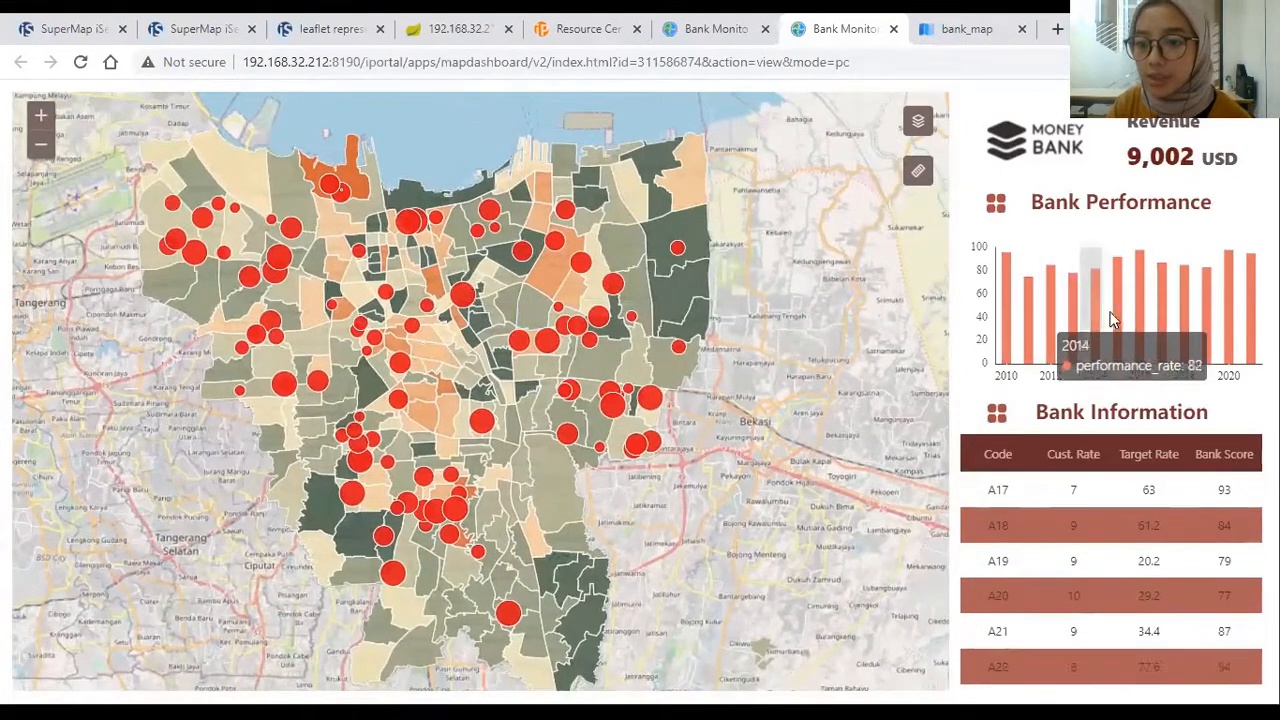